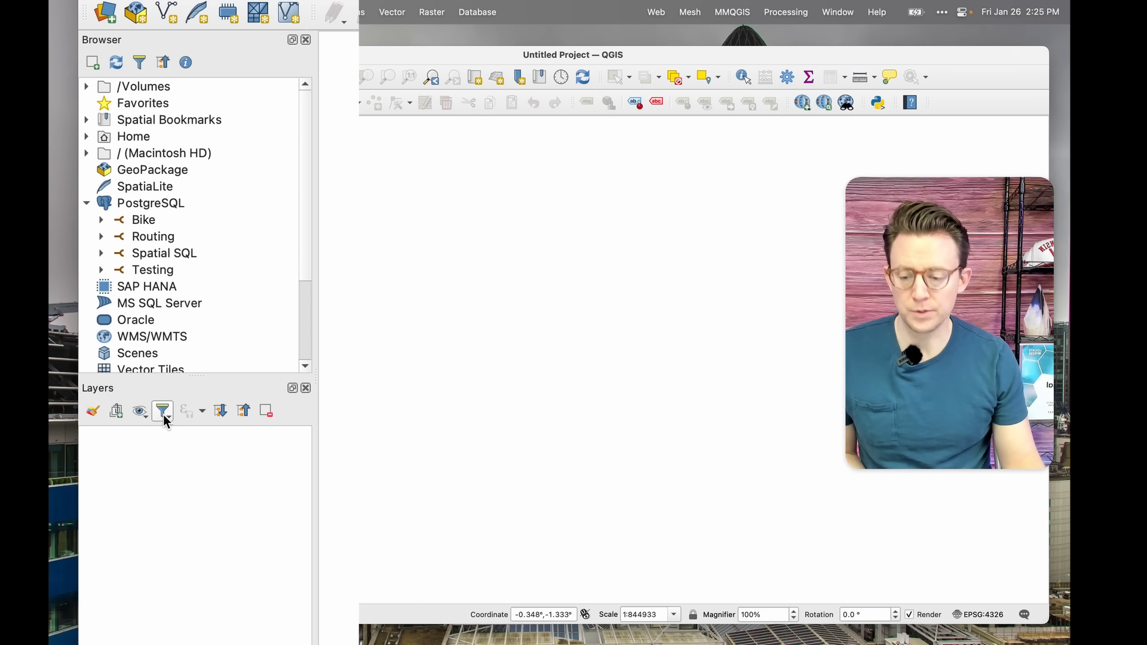
left_click(138, 414)
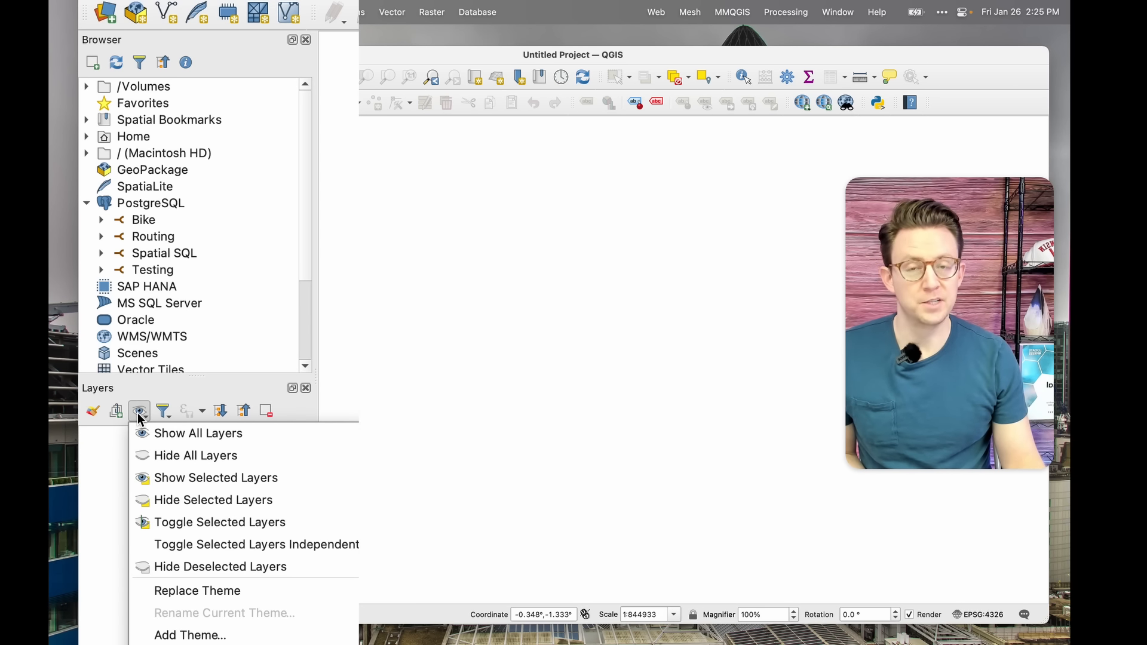
left_click(104, 440)
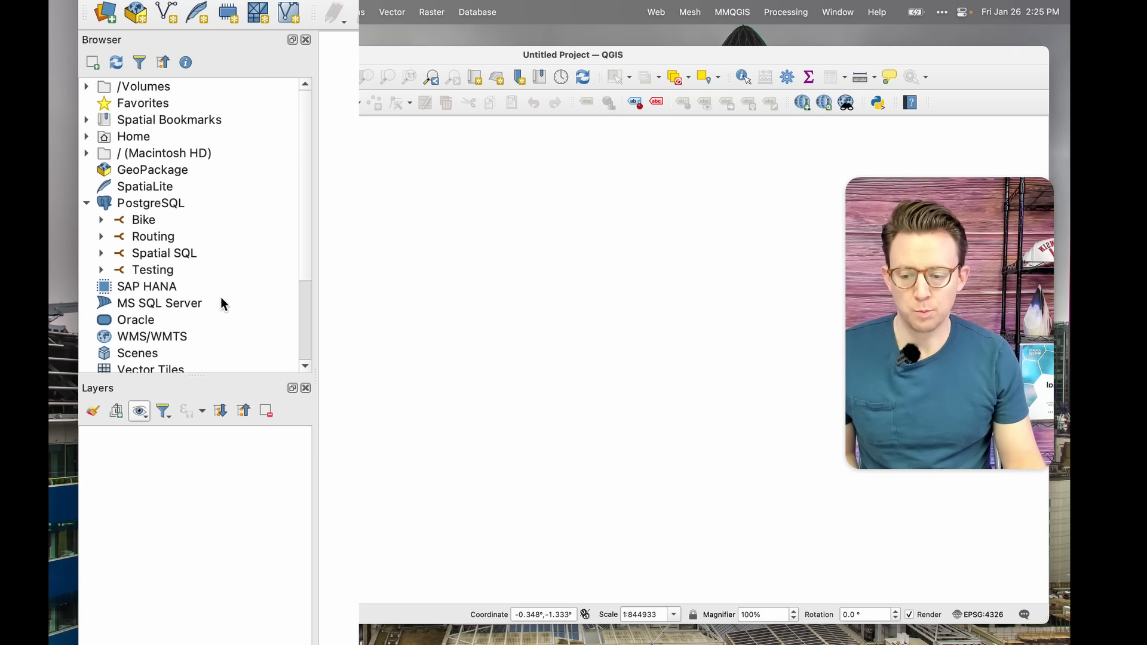
Step: Examine the Browser's data sources, collapsing PostgreSQL and looking into the Macintosh HD, Home and Volumes entries
left_click(87, 203)
left_click(86, 154)
left_click(87, 155)
left_click(86, 320)
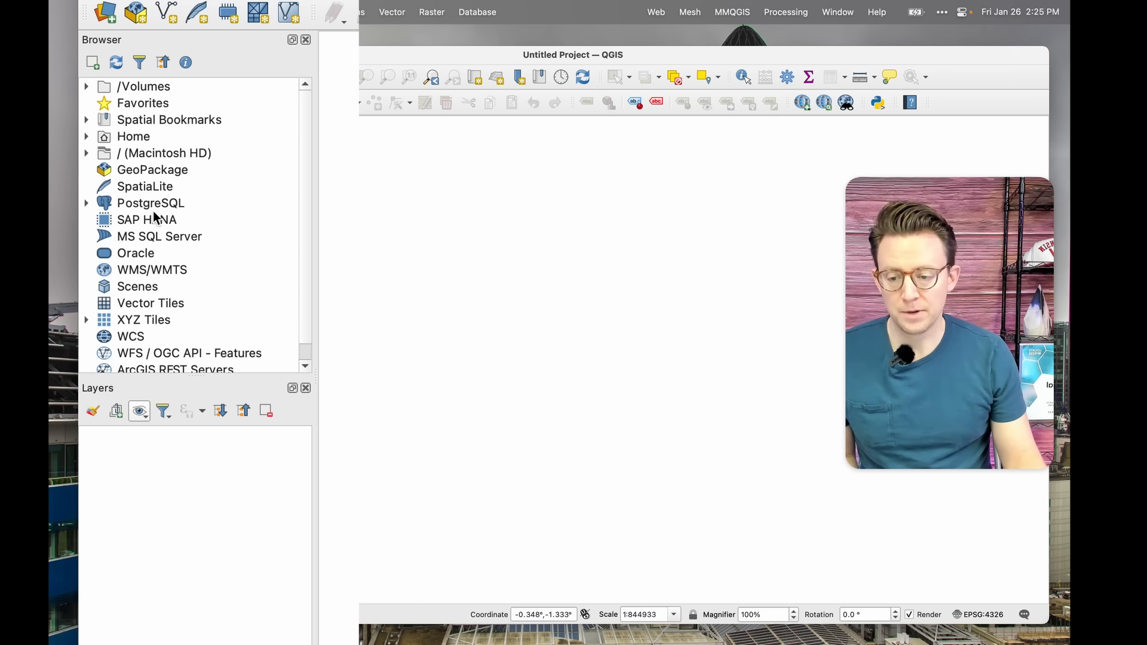
left_click(86, 153)
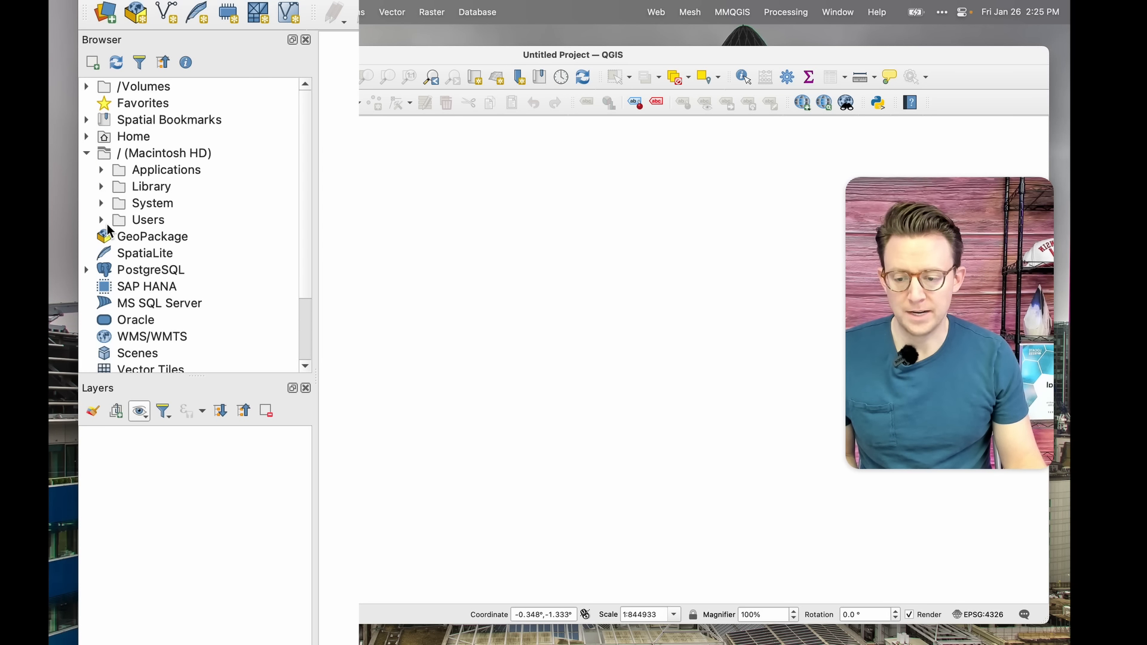
left_click(87, 154)
left_click(87, 137)
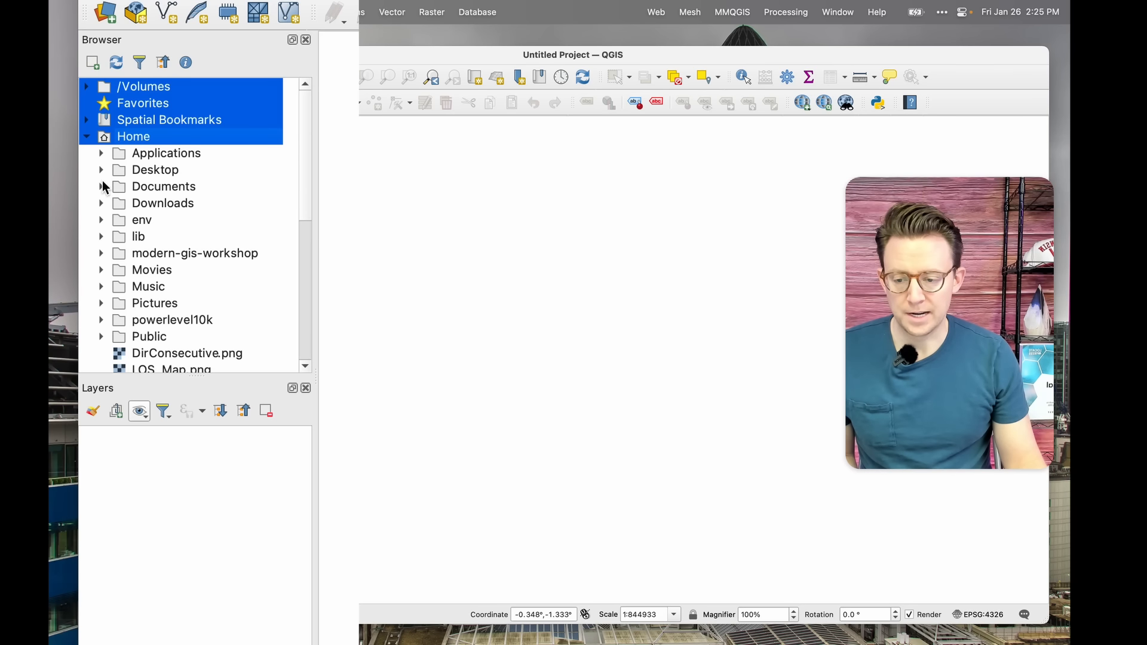
left_click(88, 138)
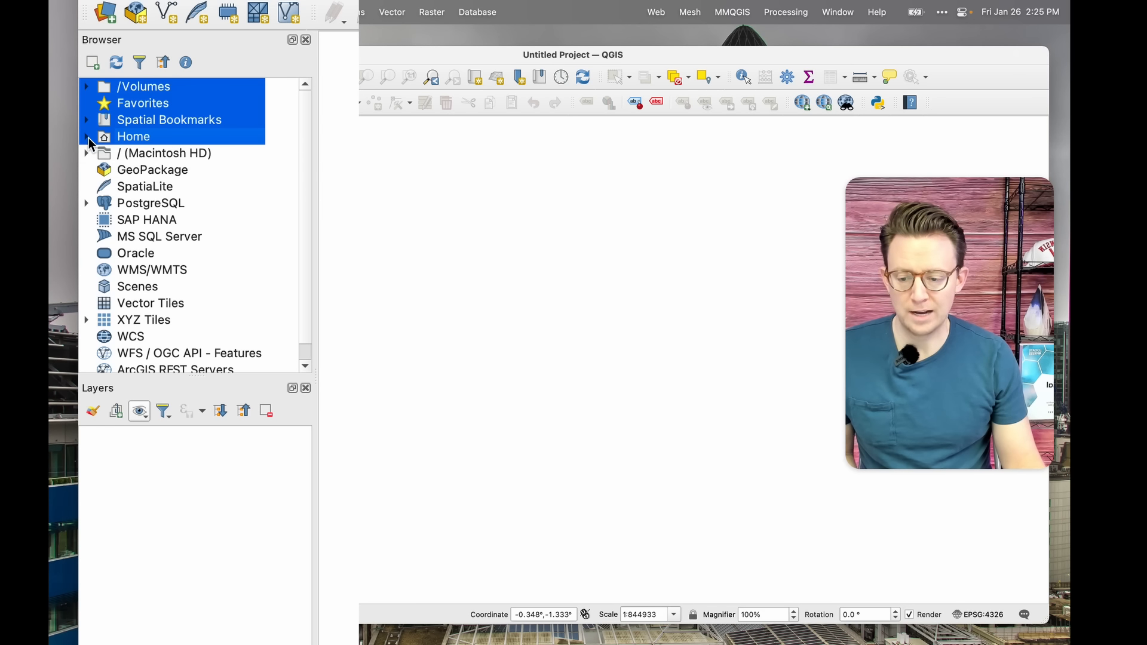
left_click(87, 88)
left_click(87, 87)
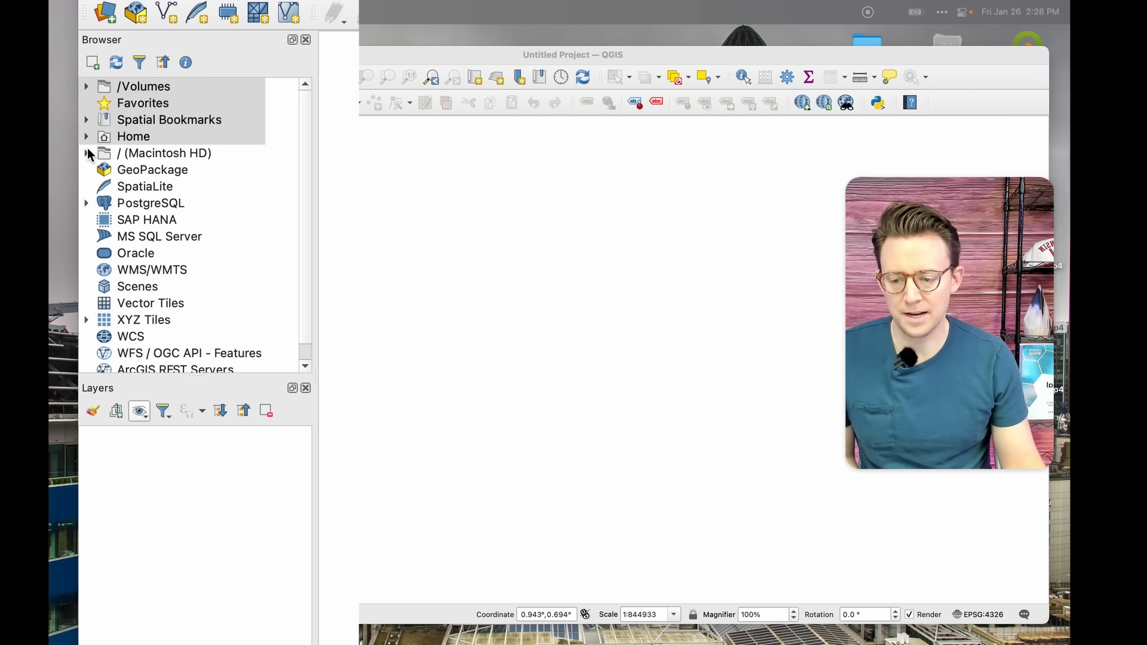
Step: Add the qgis-tutorial folder from the home user's Documents to the Browser favorites and collapse the Macintosh HD tree
left_click(87, 154)
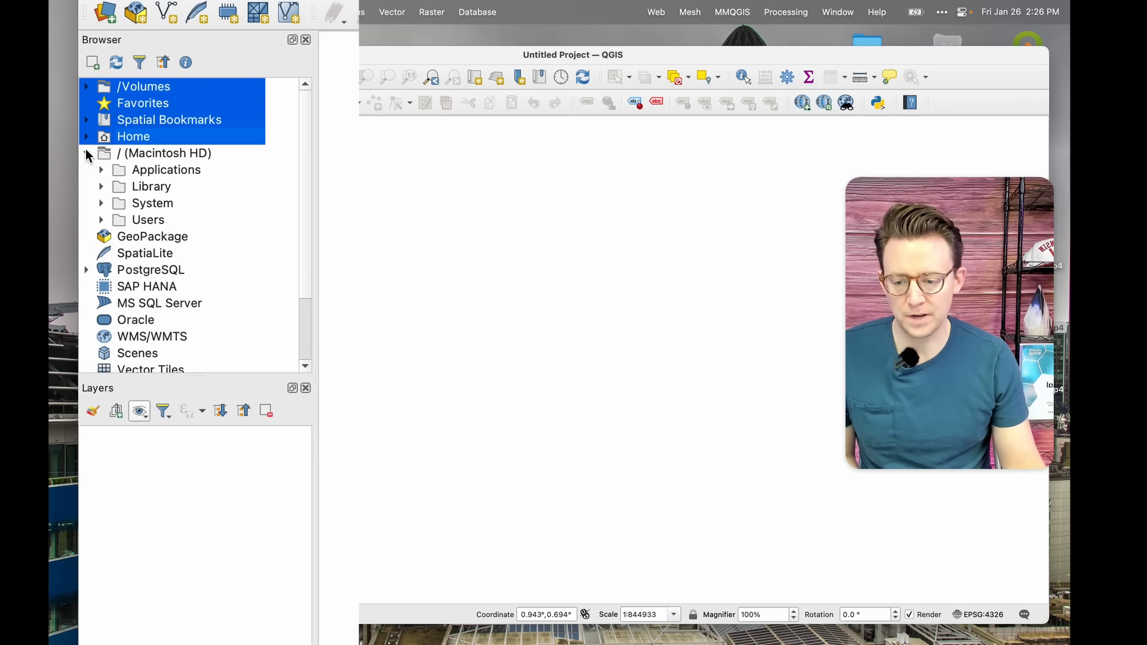
left_click(101, 221)
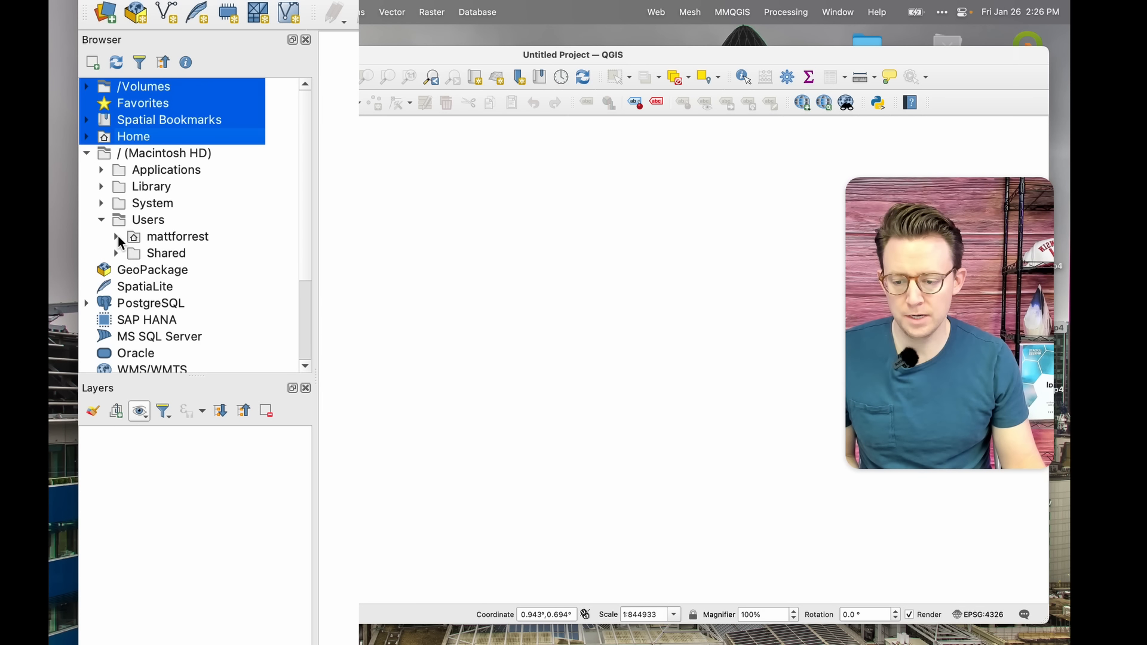
left_click(116, 237)
left_click(137, 286)
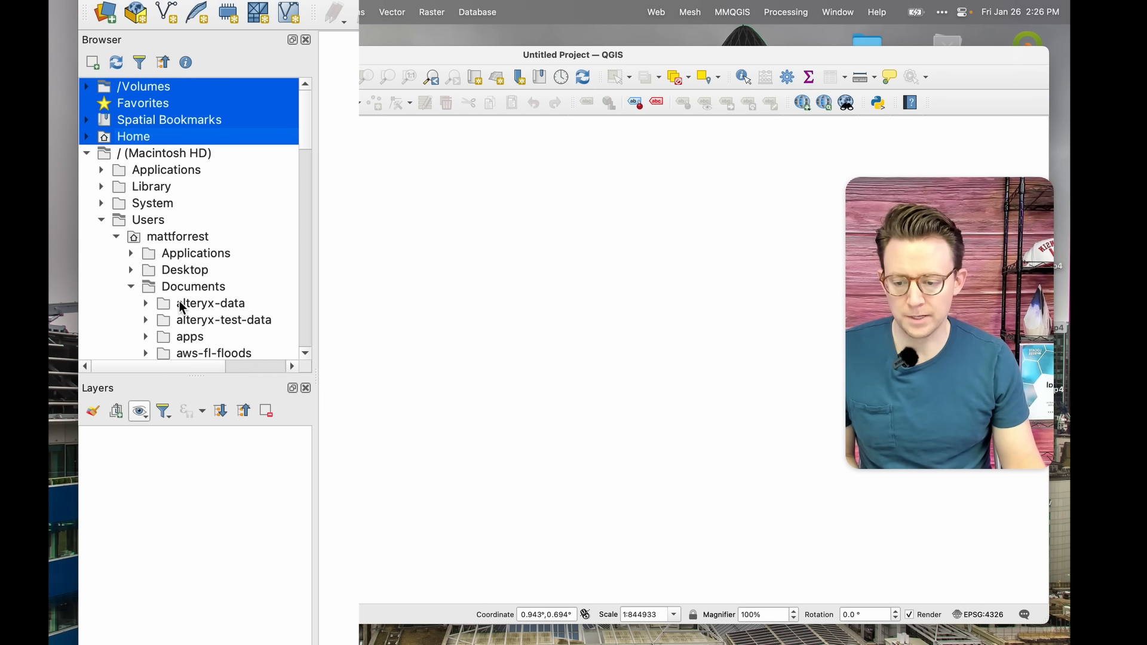
scroll(179, 301, "down", 6)
scroll(182, 306, "down", 3)
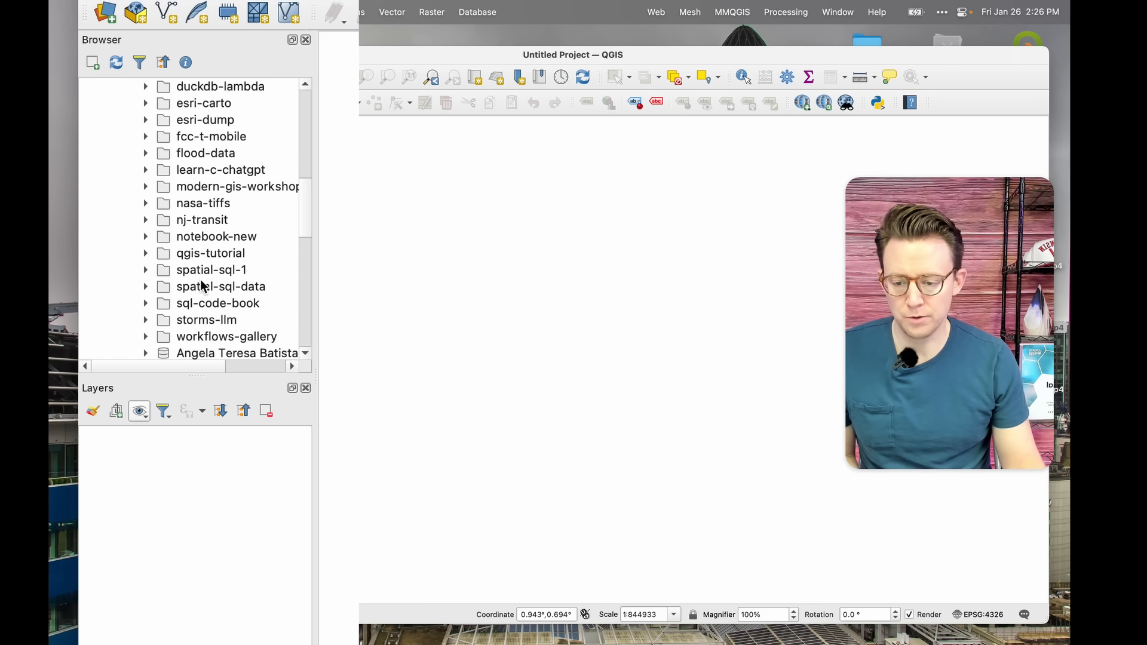
right_click(207, 253)
left_click(245, 309)
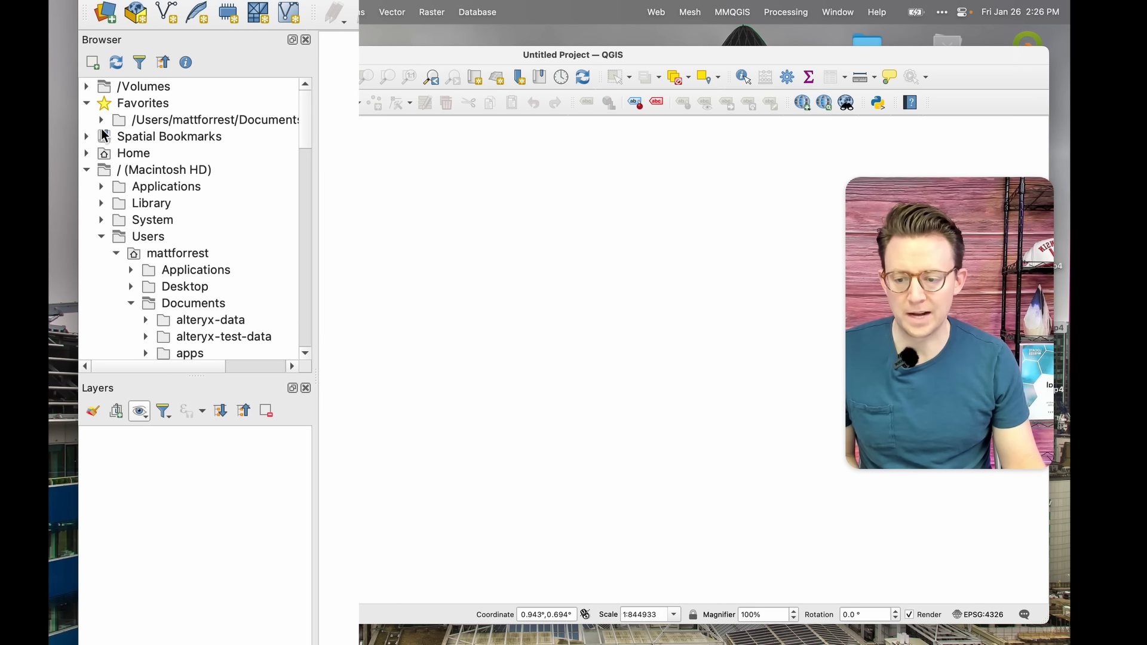
left_click(85, 169)
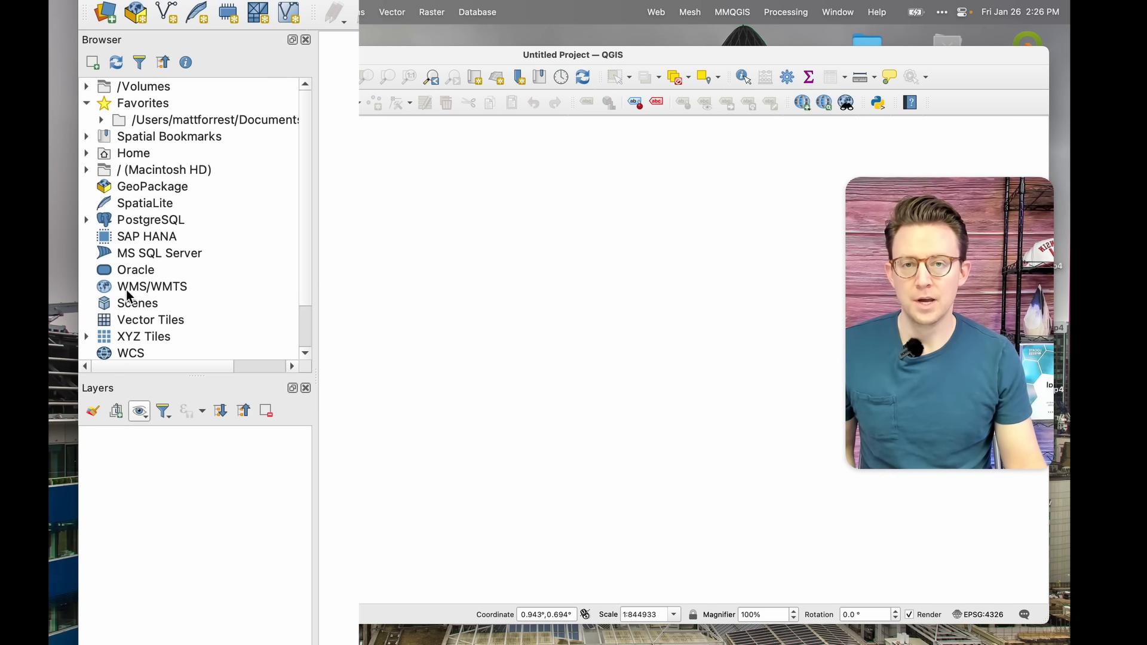
Step: Check the connection options available for ArcGIS REST Servers in the Browser and dismiss them
scroll(120, 338, "down", 3)
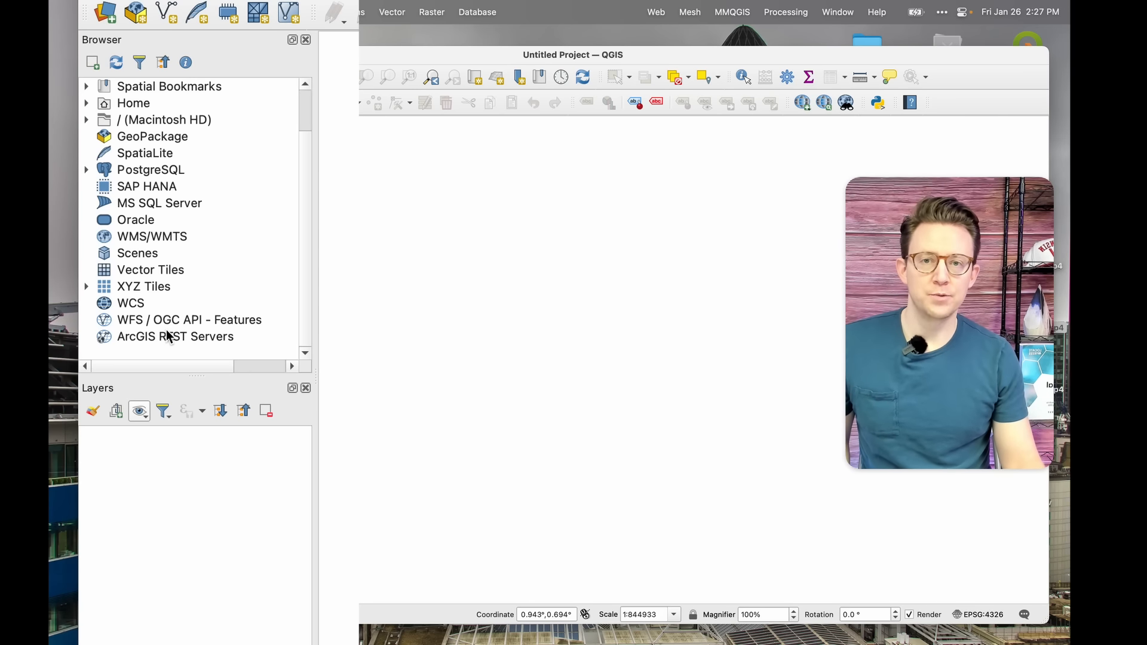
left_click(167, 334)
right_click(168, 333)
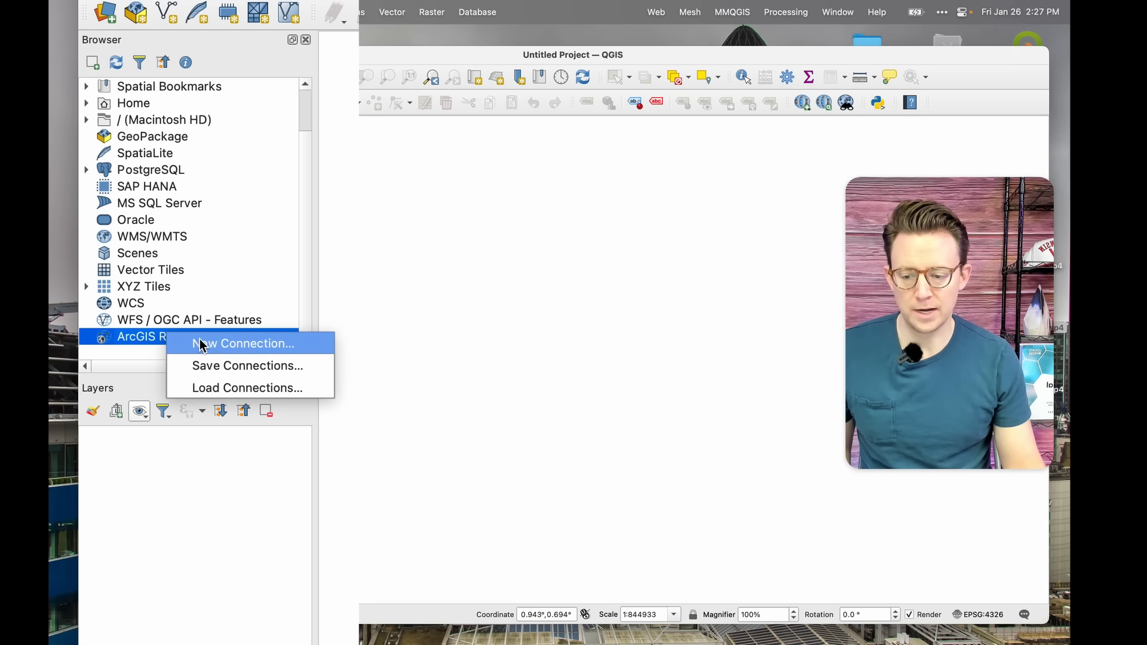
left_click(174, 205)
scroll(165, 241, "up", 3)
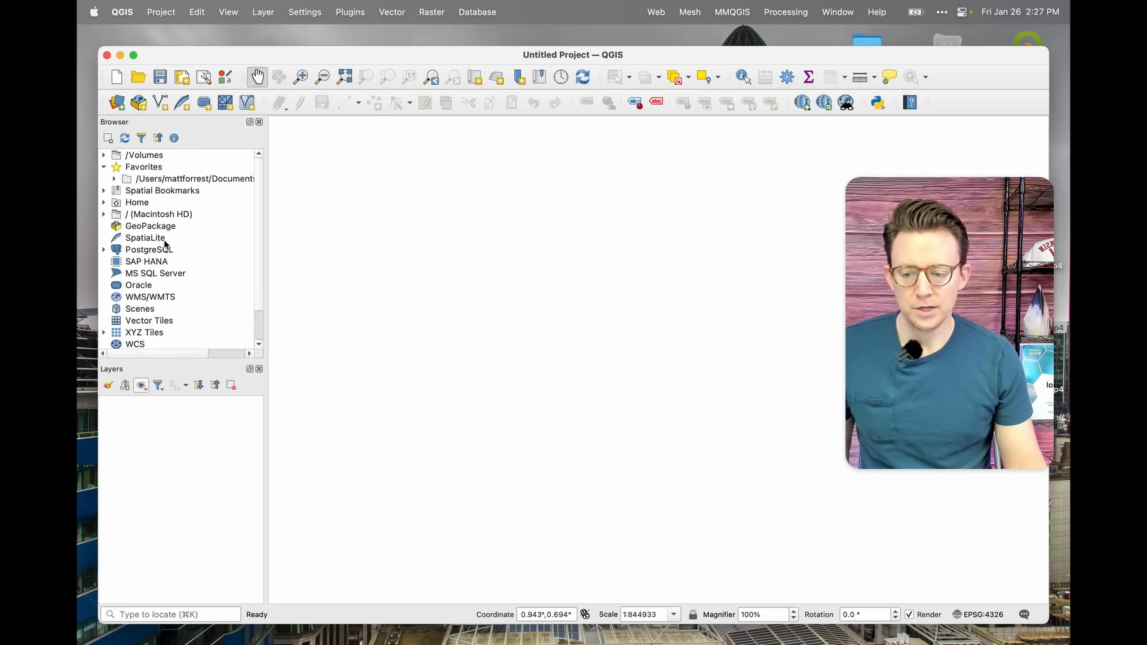
Step: Select the favorited qgis-tutorial folder in the Browser to check its full path
left_click(167, 183)
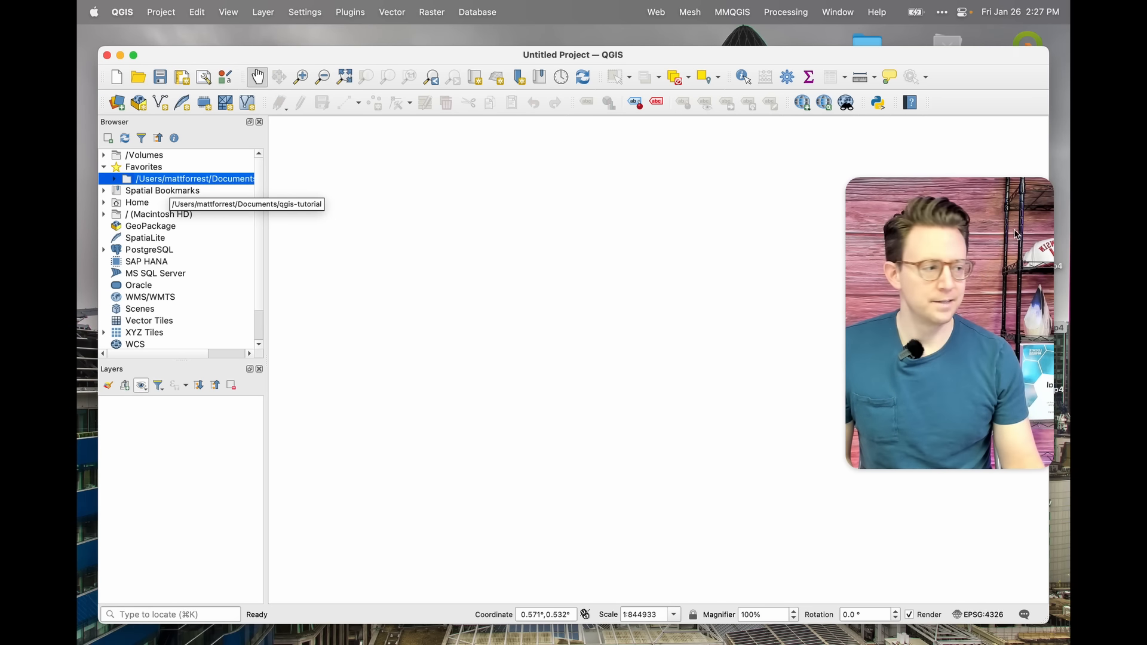
key("super+Tab")
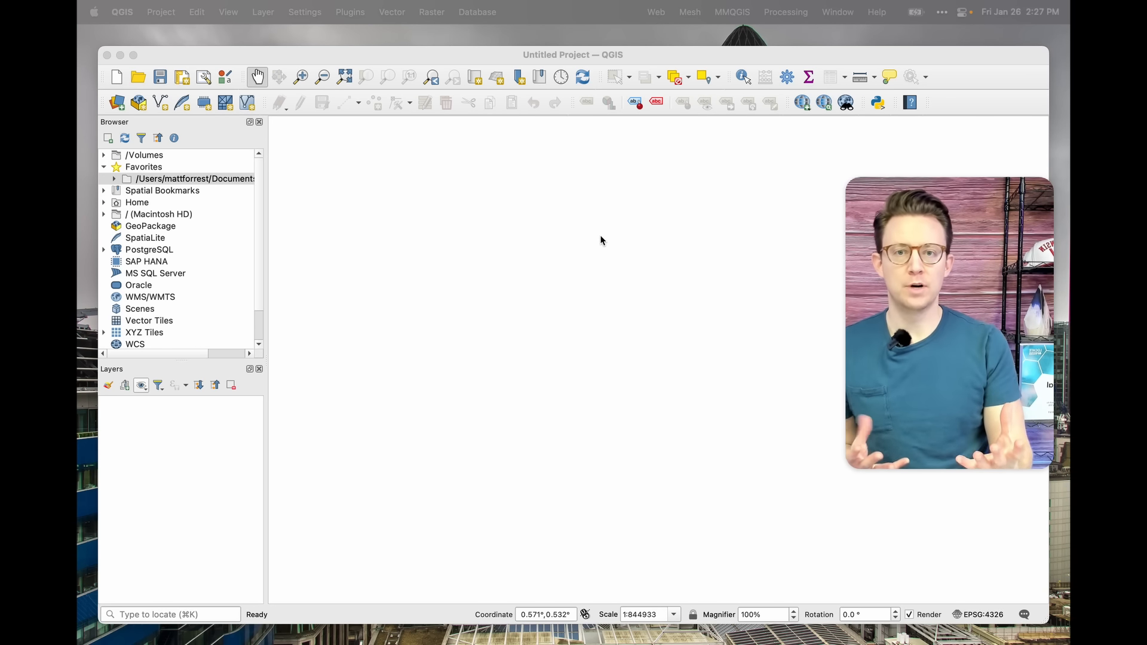
Step: Examine how panning and zooming the empty map canvas affects the coordinate and scale readouts, and review the preset scales and magnifier
left_click_drag(603, 251, 550, 252)
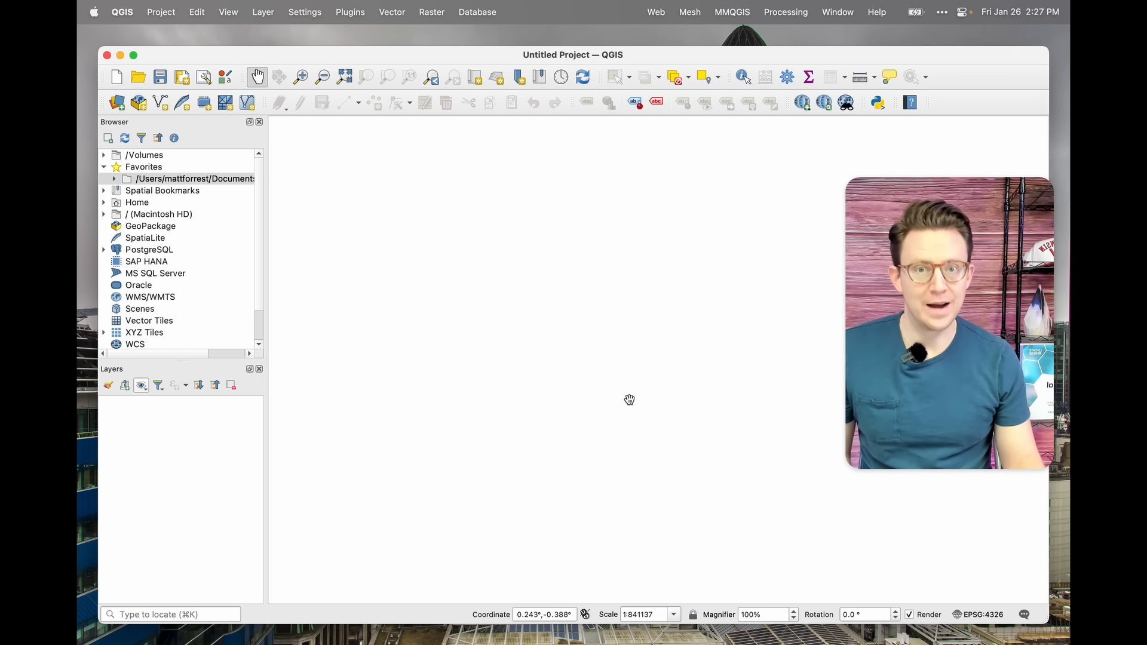
left_click(673, 615)
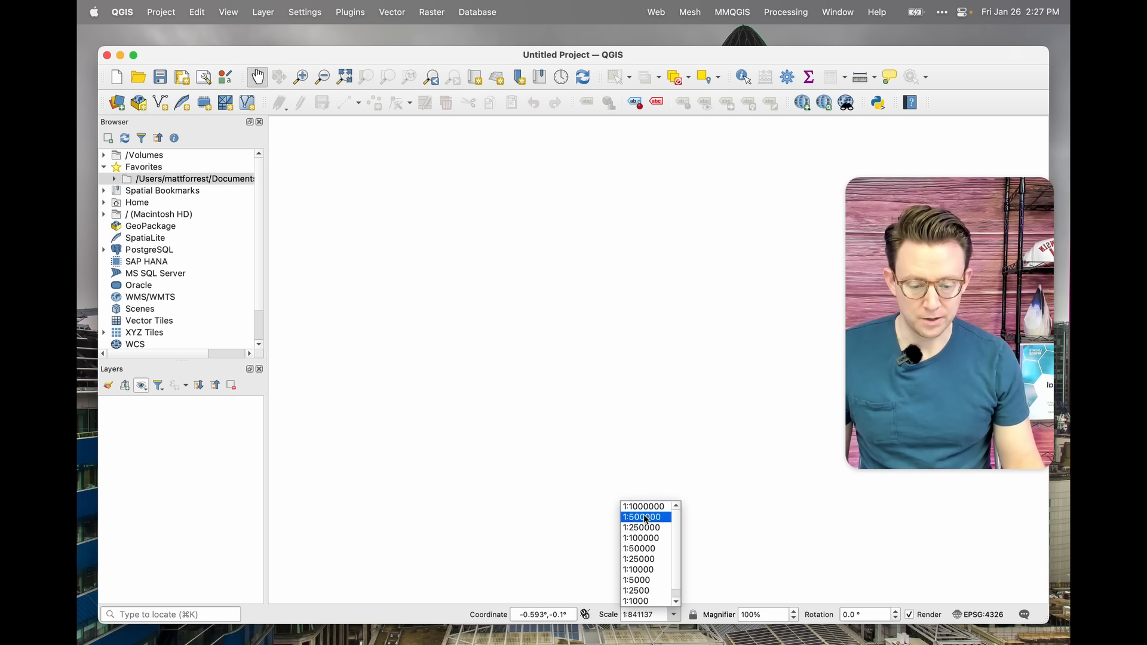
left_click(692, 431)
scroll(601, 361, "down", 3)
scroll(601, 360, "down", 1)
scroll(601, 361, "up", 2)
scroll(600, 361, "down", 1)
left_click(606, 382)
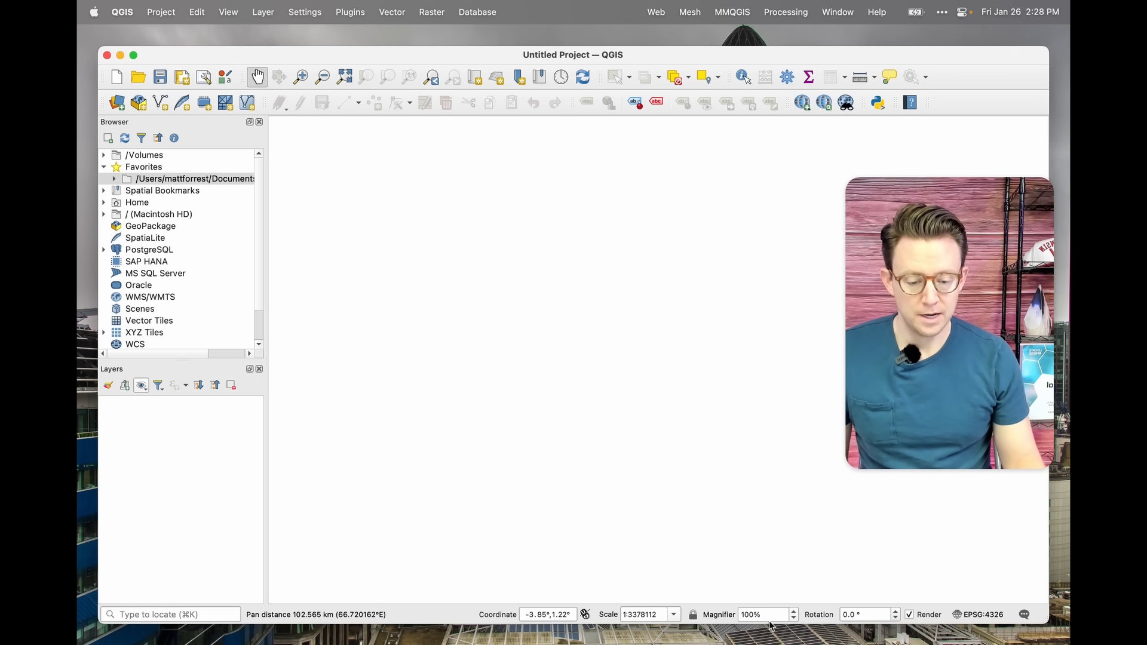
left_click(775, 615)
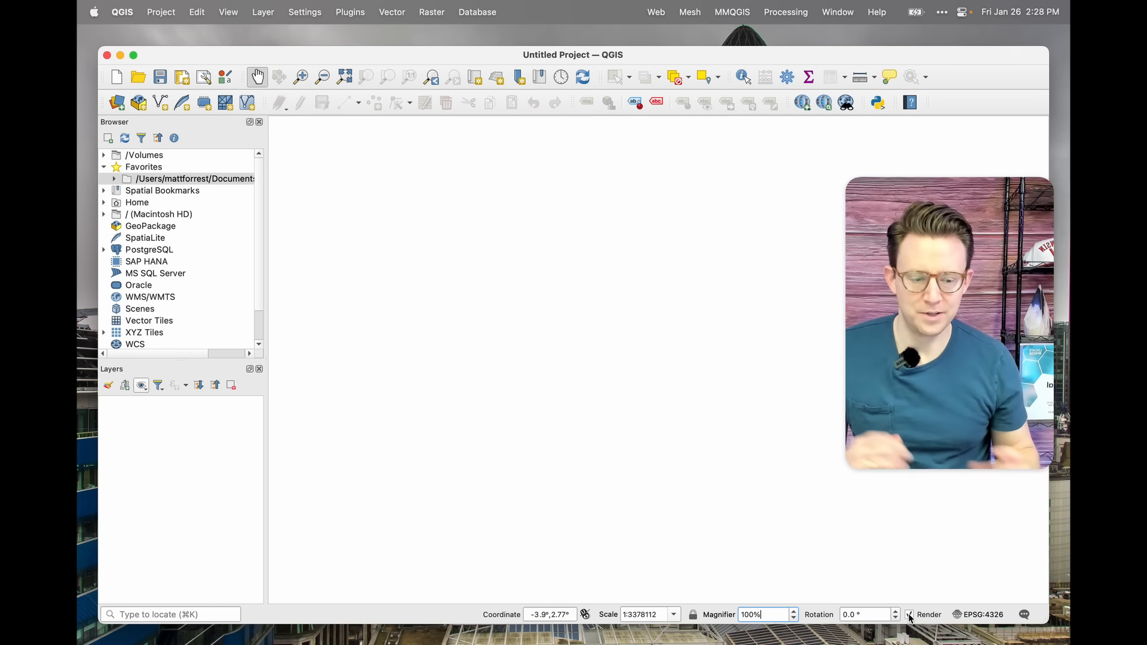
Step: Examine the project's coordinate reference system settings and the predefined systems around WGS 84, leaving the project CRS as it is
left_click(980, 616)
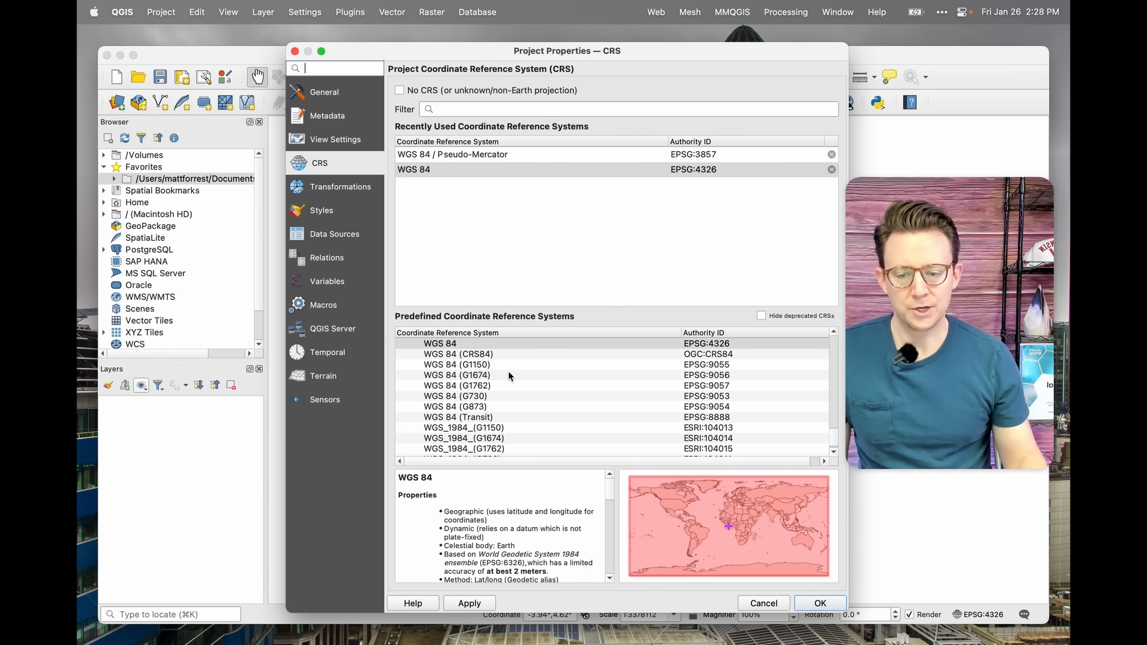
scroll(496, 377, "down", 15)
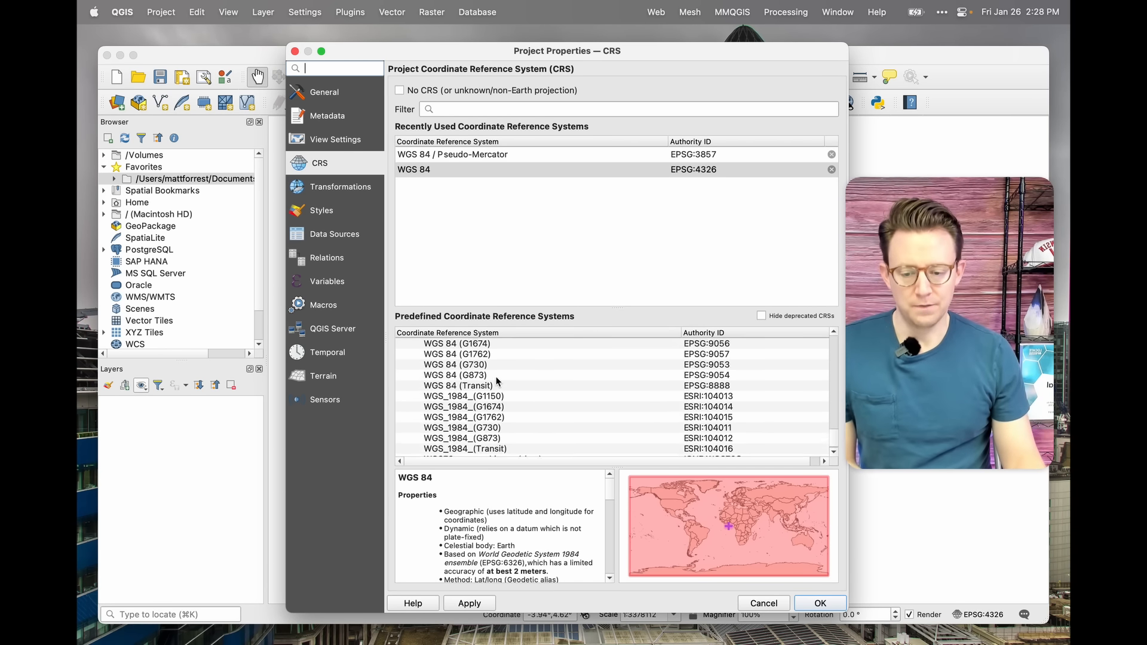
scroll(500, 386, "up", 13)
scroll(501, 386, "up", 4)
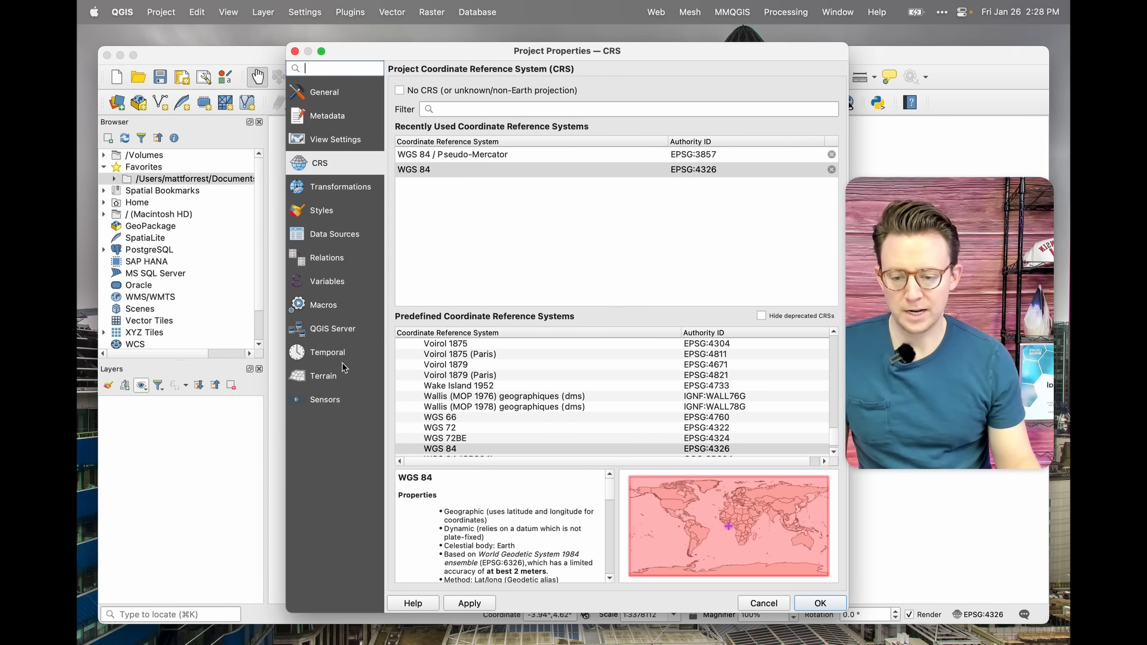
left_click(295, 52)
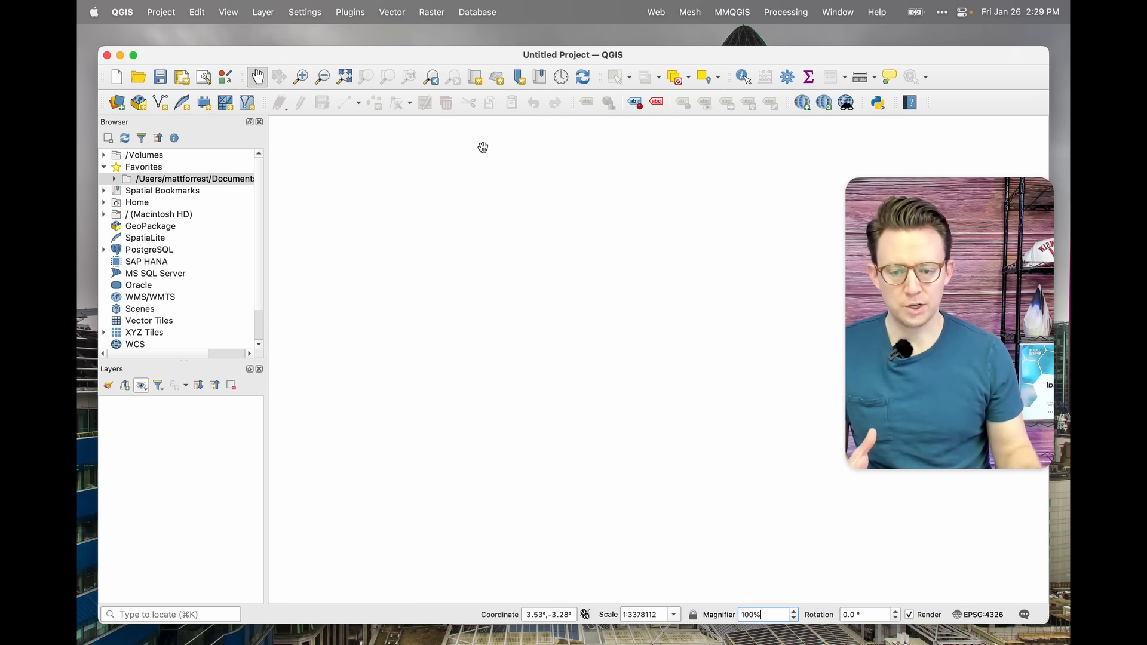
Step: Show the Raster Toolbar and hide it again
right_click(987, 103)
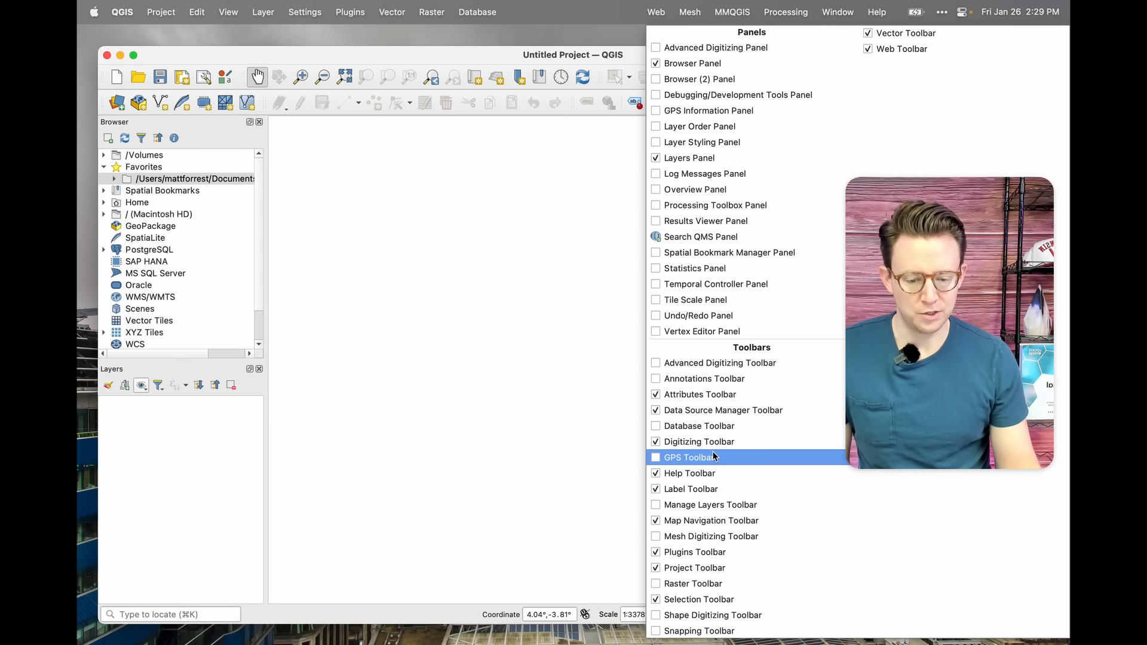
left_click(726, 585)
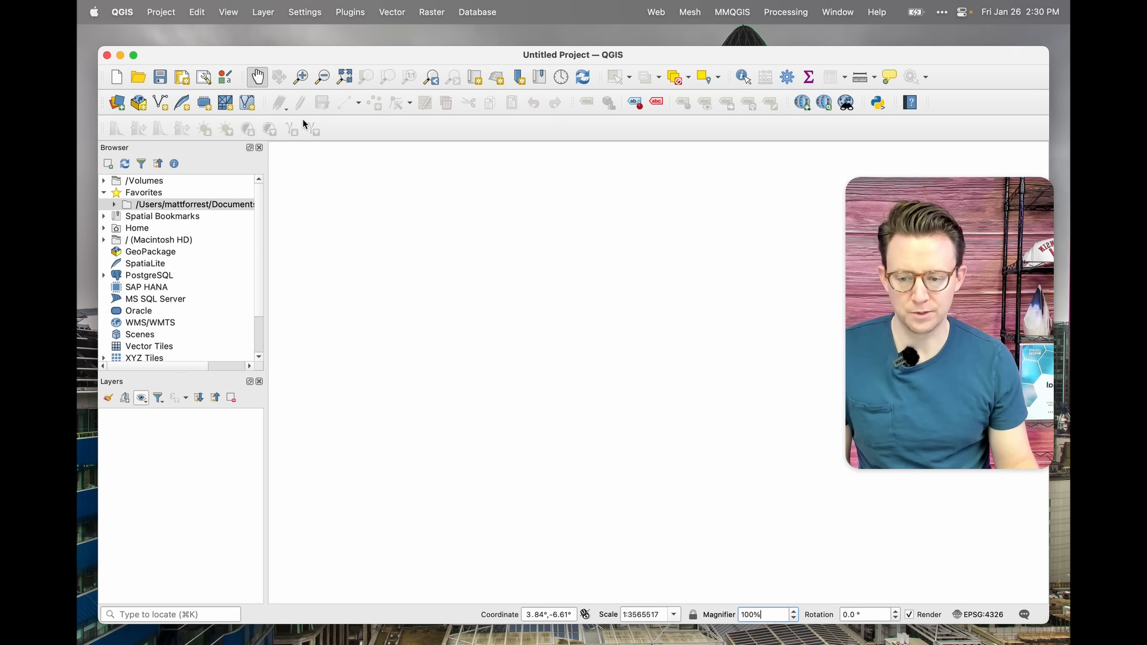
right_click(420, 118)
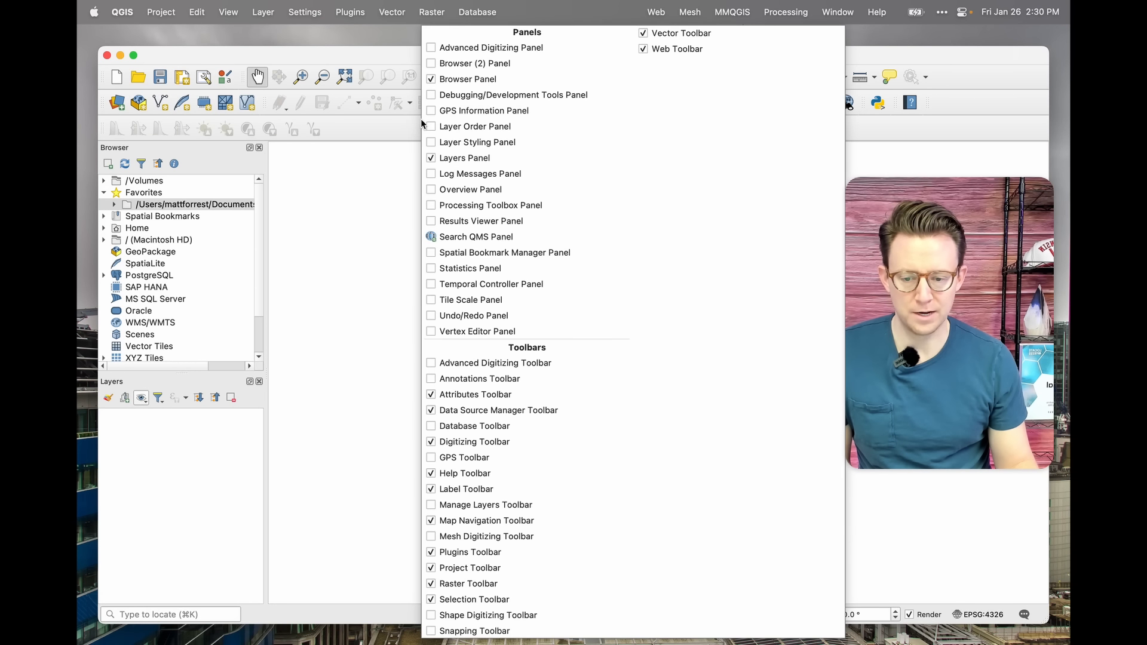
left_click(435, 584)
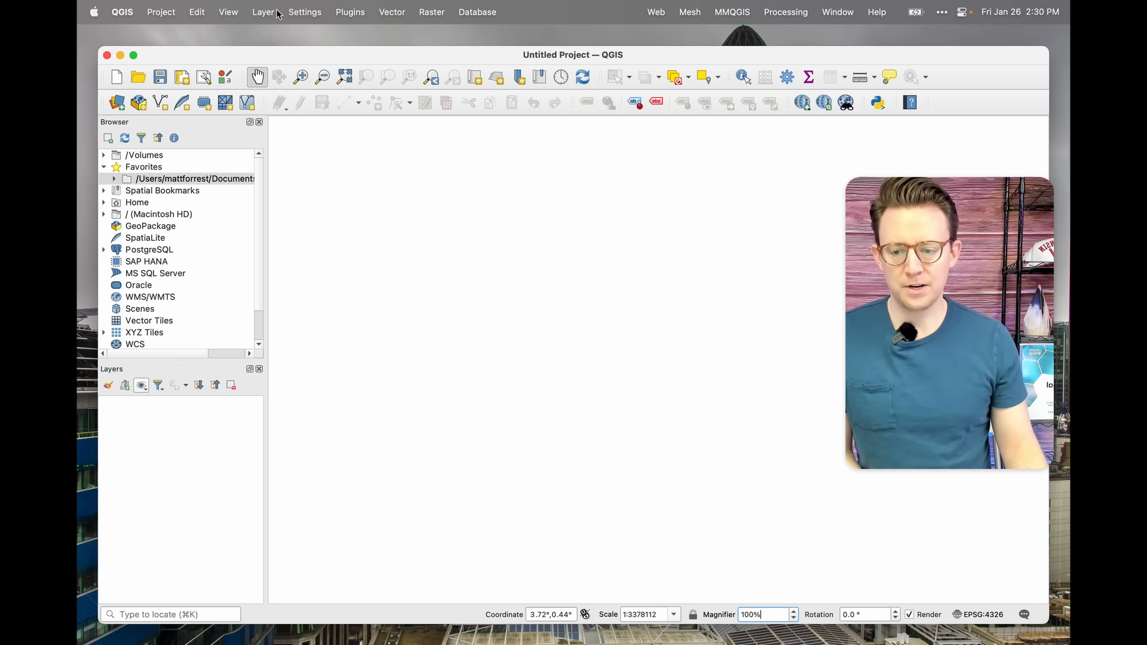
left_click(169, 22)
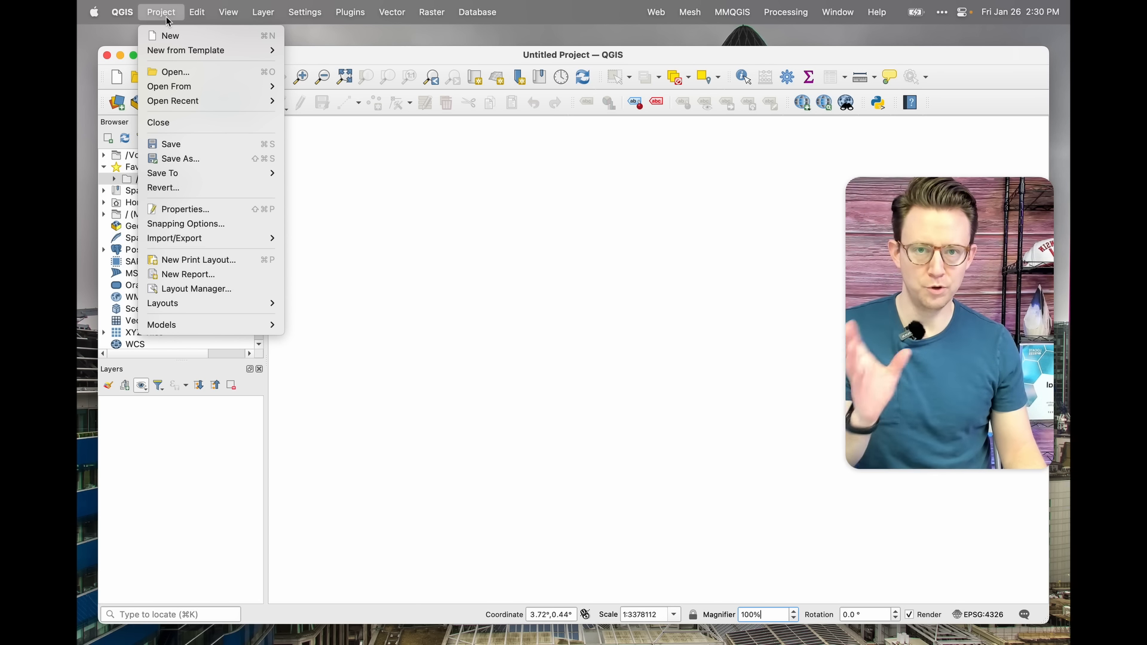
mouse_move(302, 10)
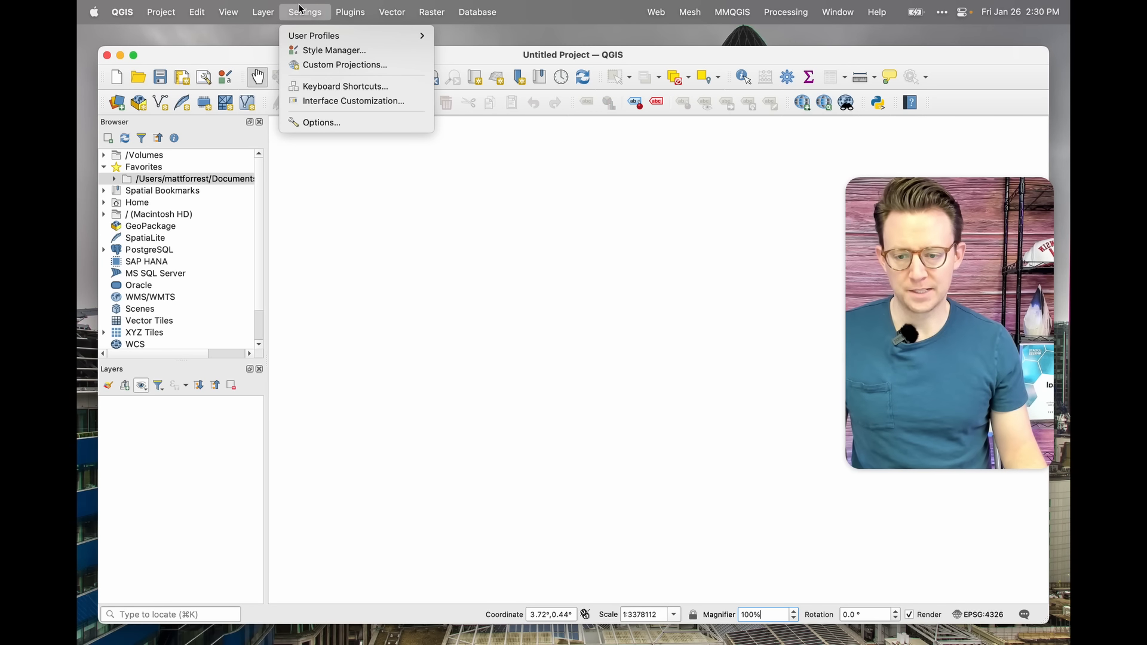
mouse_move(341, 11)
mouse_move(389, 18)
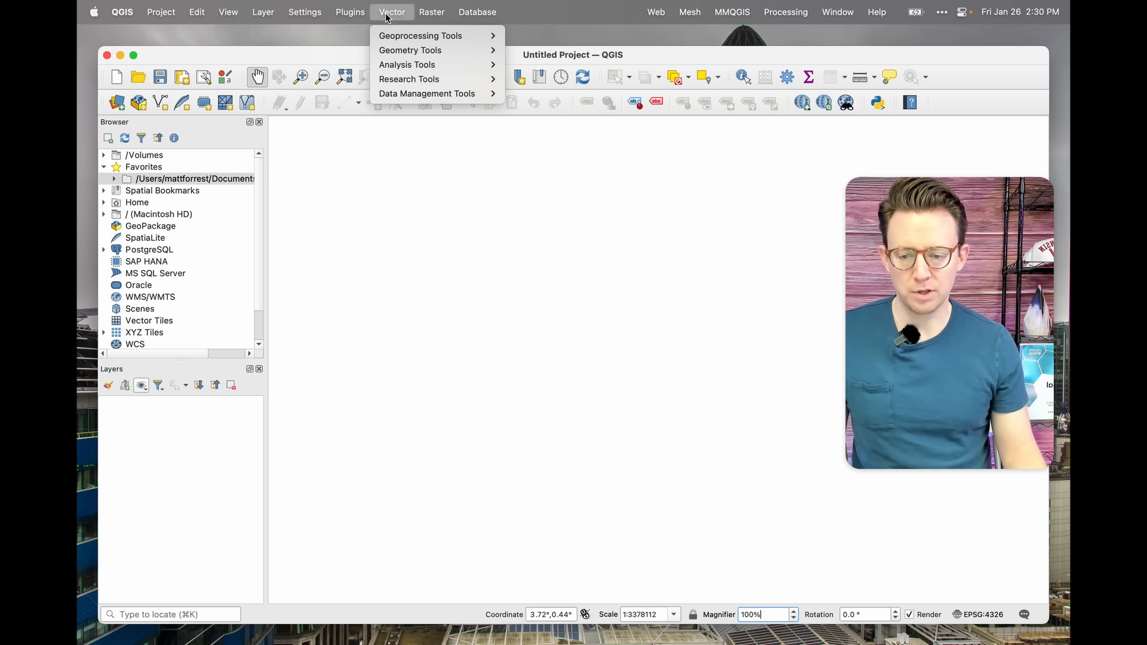
mouse_move(465, 14)
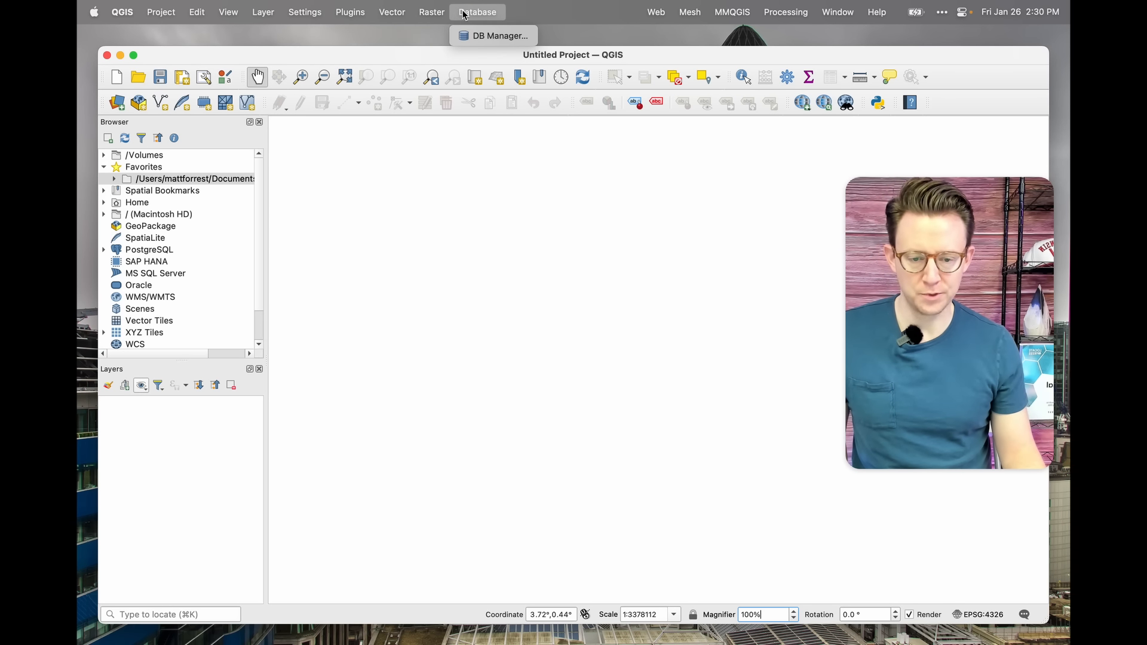
mouse_move(664, 19)
mouse_move(878, 13)
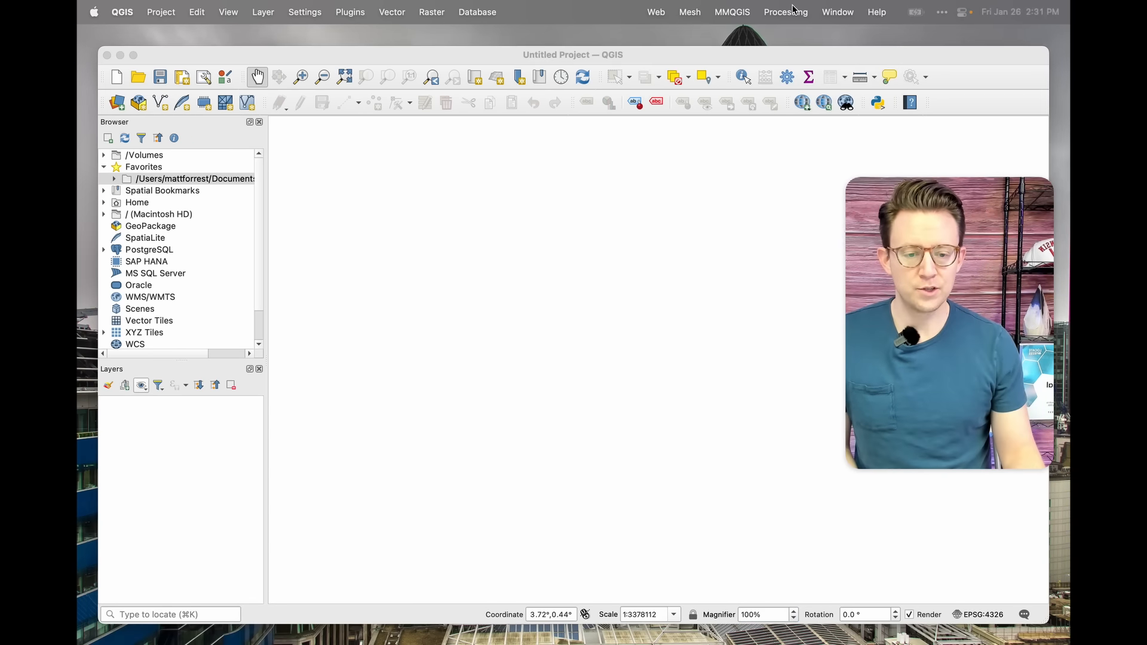
Step: Open the Processing Toolbox and look into the Recently used, Network analysis and Layer tools groups
left_click(794, 10)
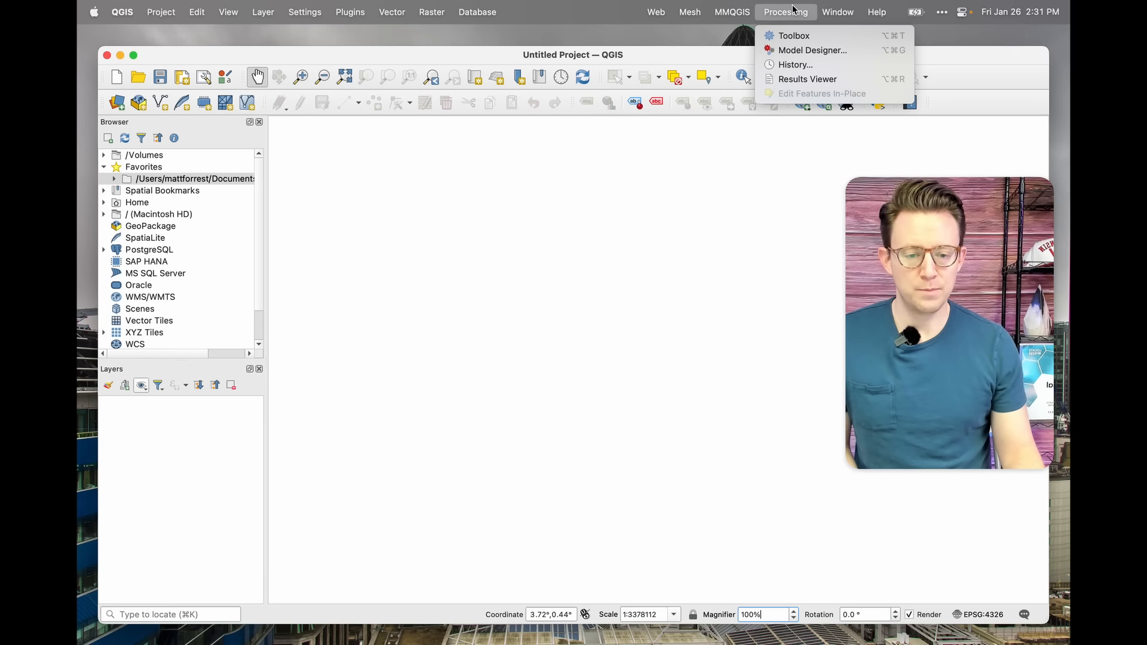
left_click(788, 37)
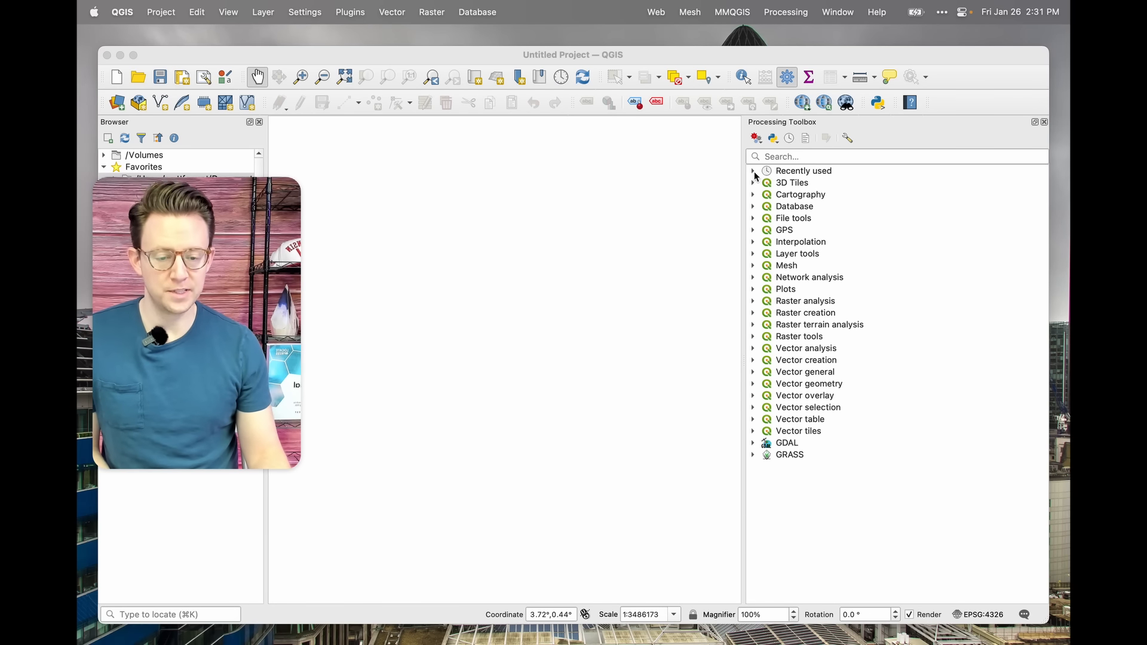
left_click(754, 173)
left_click(754, 173)
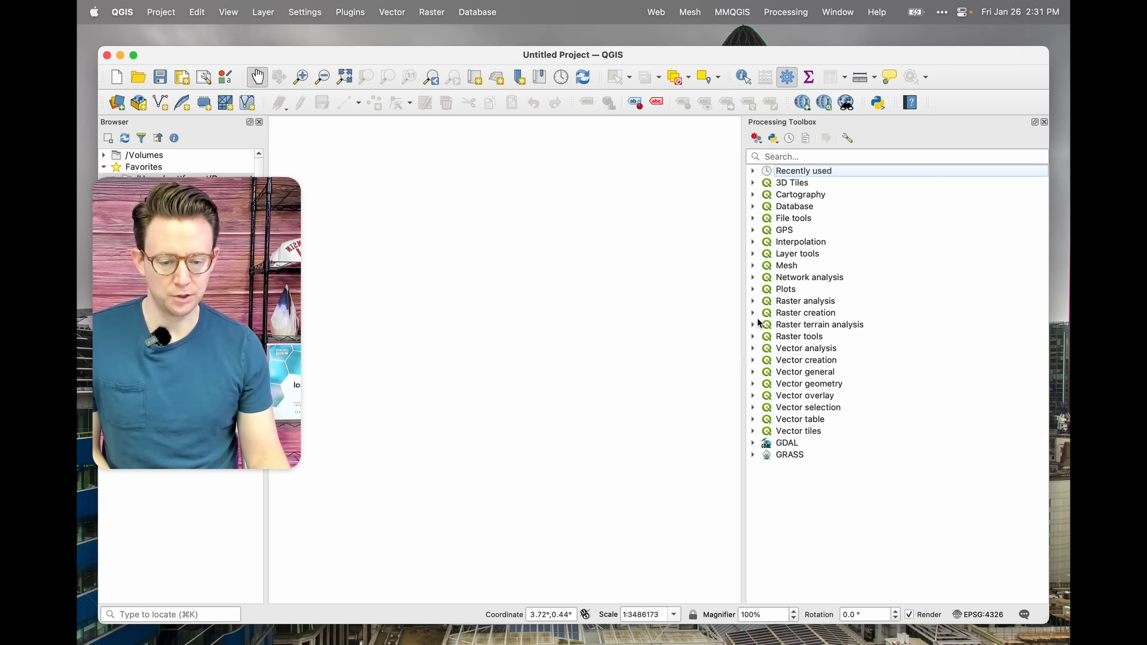
left_click(754, 278)
left_click(753, 277)
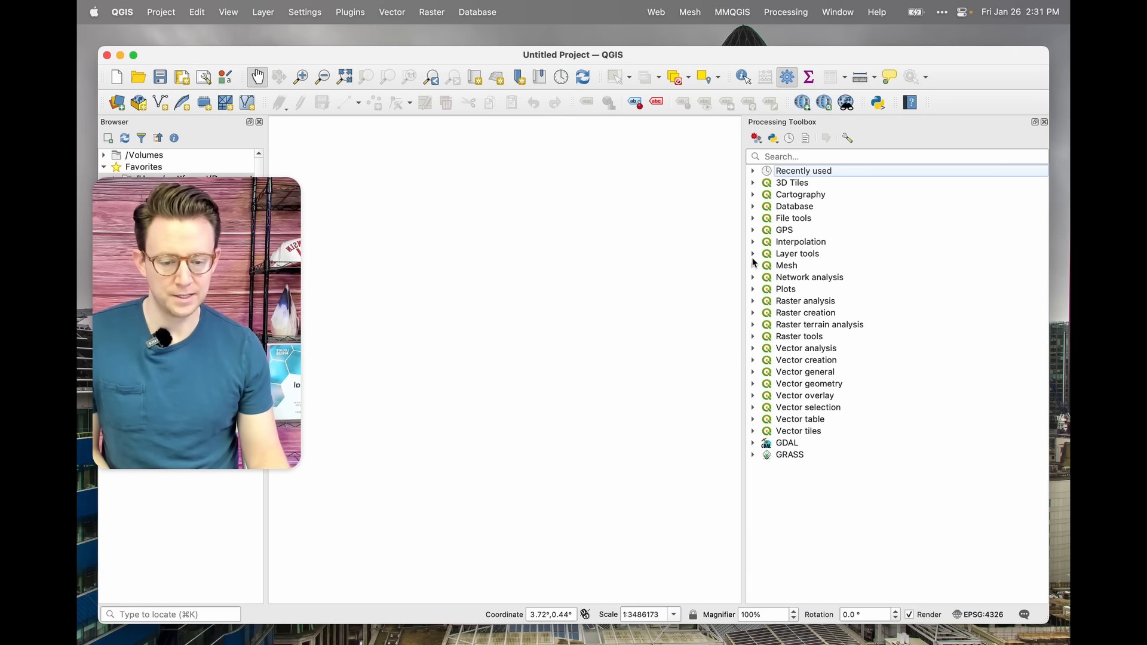
left_click(754, 254)
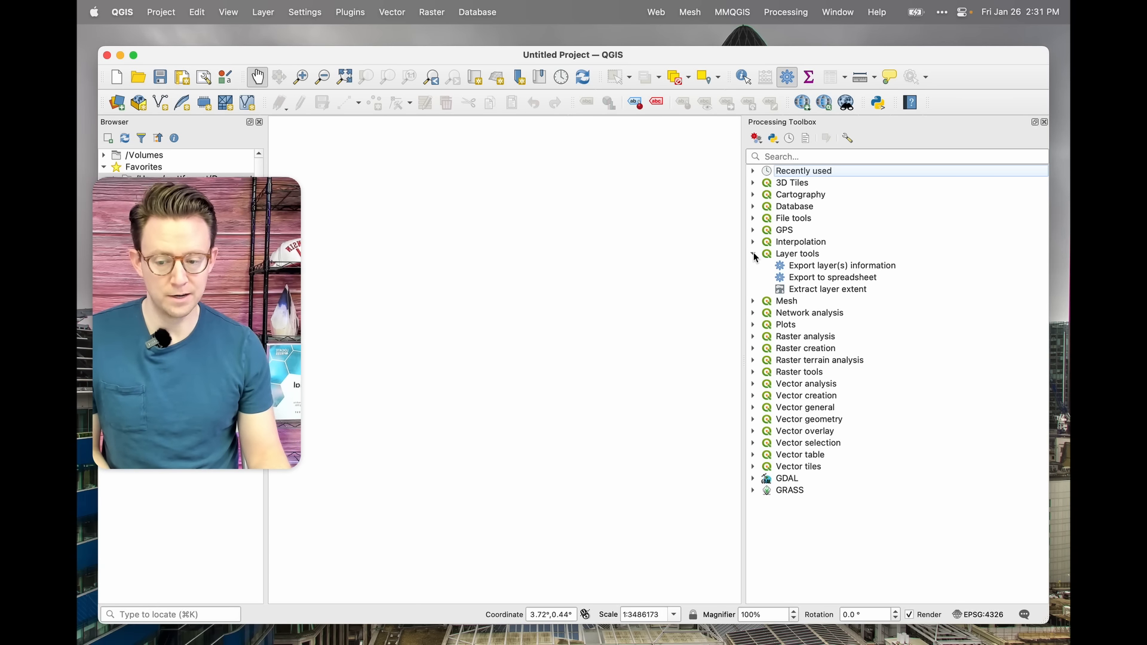
left_click(754, 254)
Step: Look into the File tools, GDAL and GRASS groups of the Processing Toolbox, collapsing each again
left_click(757, 222)
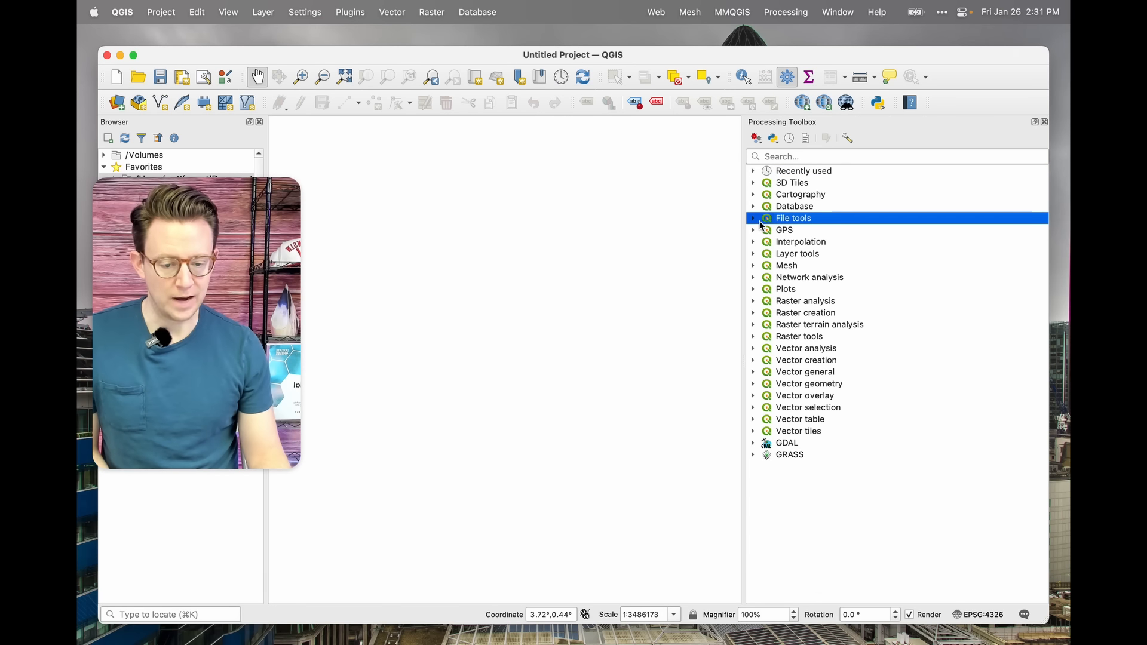
left_click(754, 223)
left_click(754, 223)
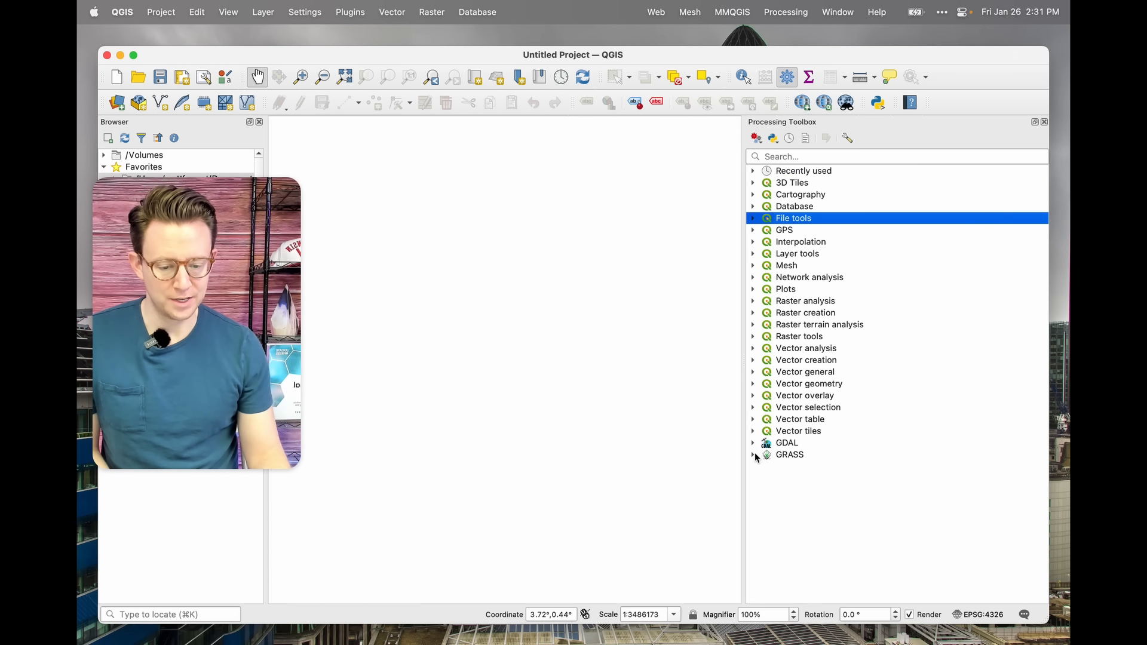
left_click(754, 444)
left_click(754, 444)
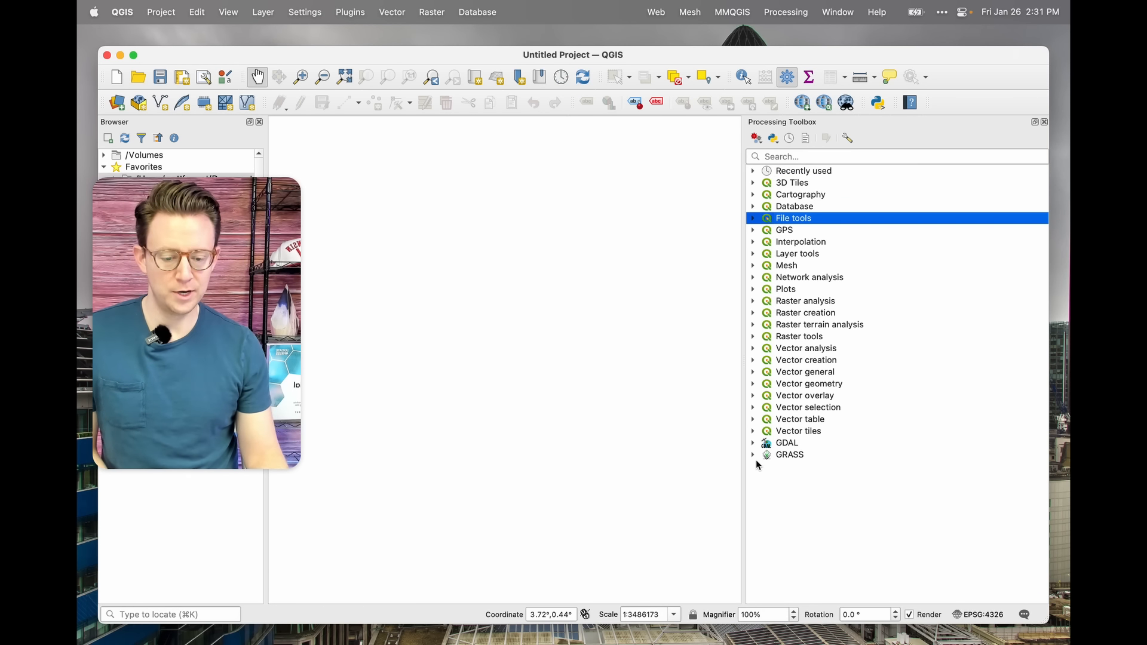
left_click(753, 456)
left_click(753, 455)
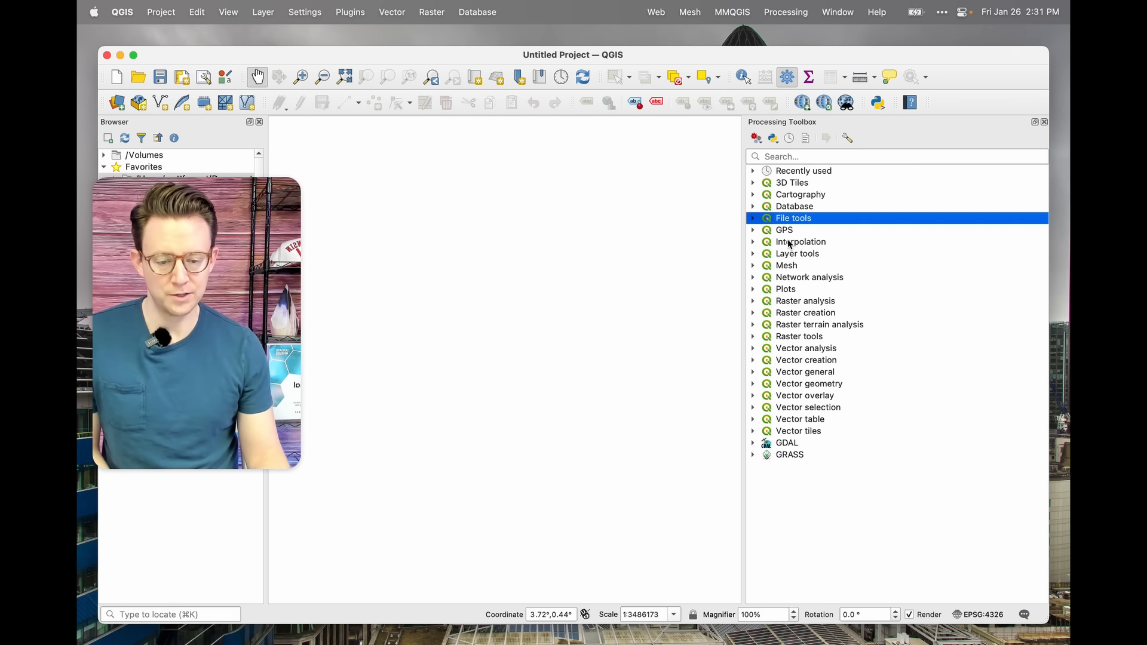
Step: Search the Processing Toolbox for "raster" and review the matching analysis, creation and terrain tools
left_click(805, 159)
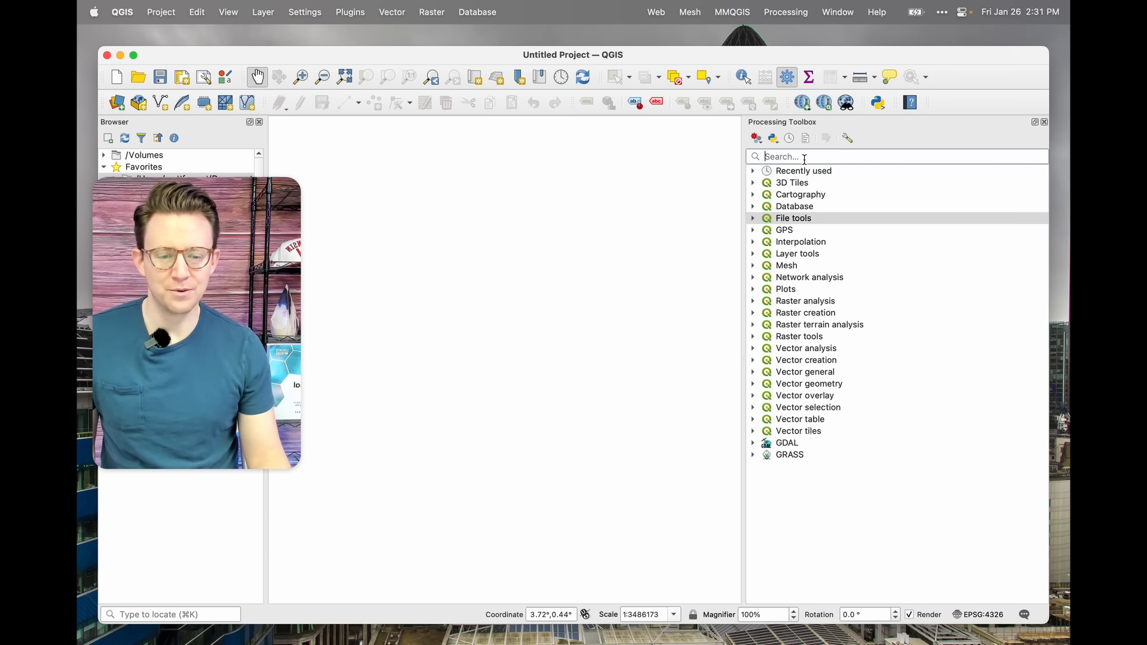
type("raster")
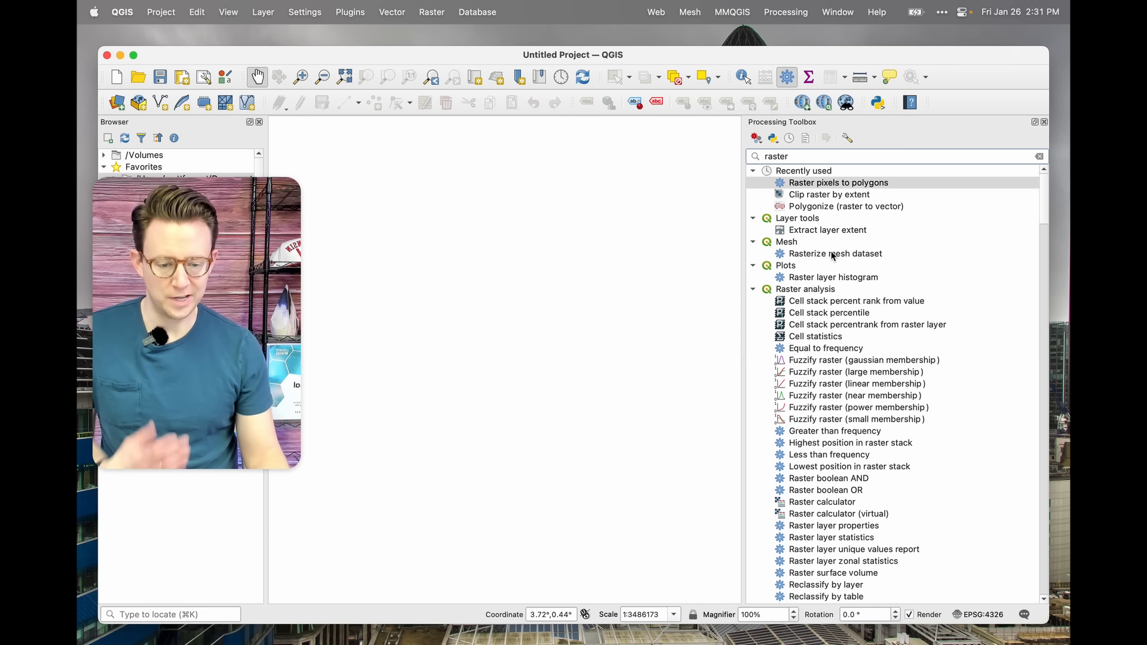
scroll(840, 277, "down", 3)
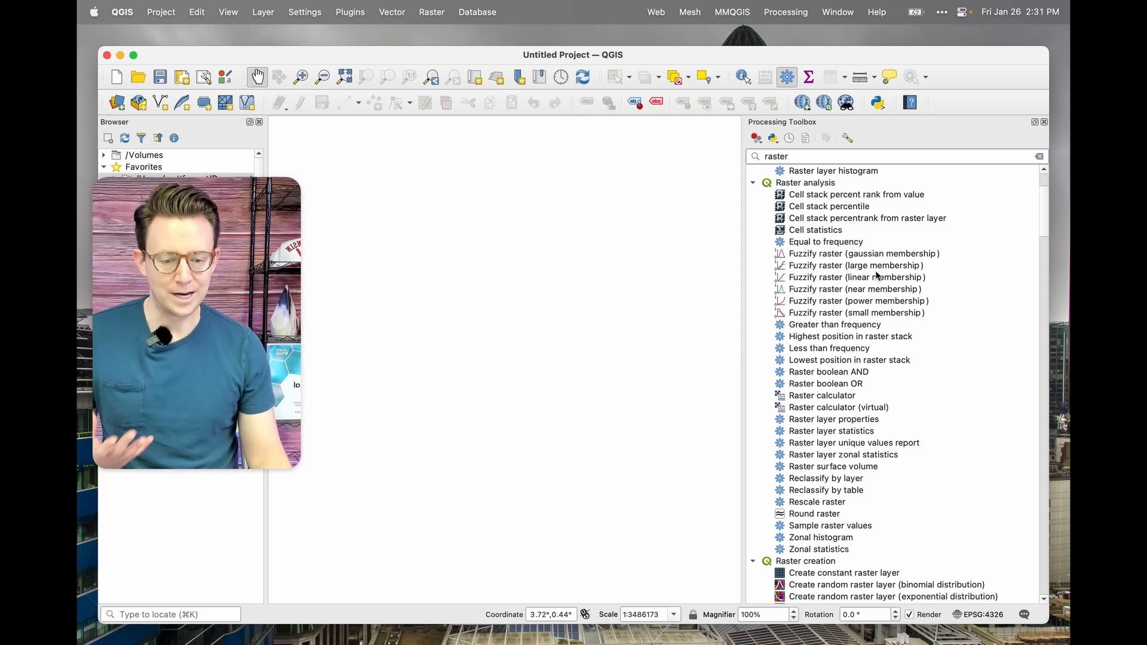
scroll(855, 410, "down", 3)
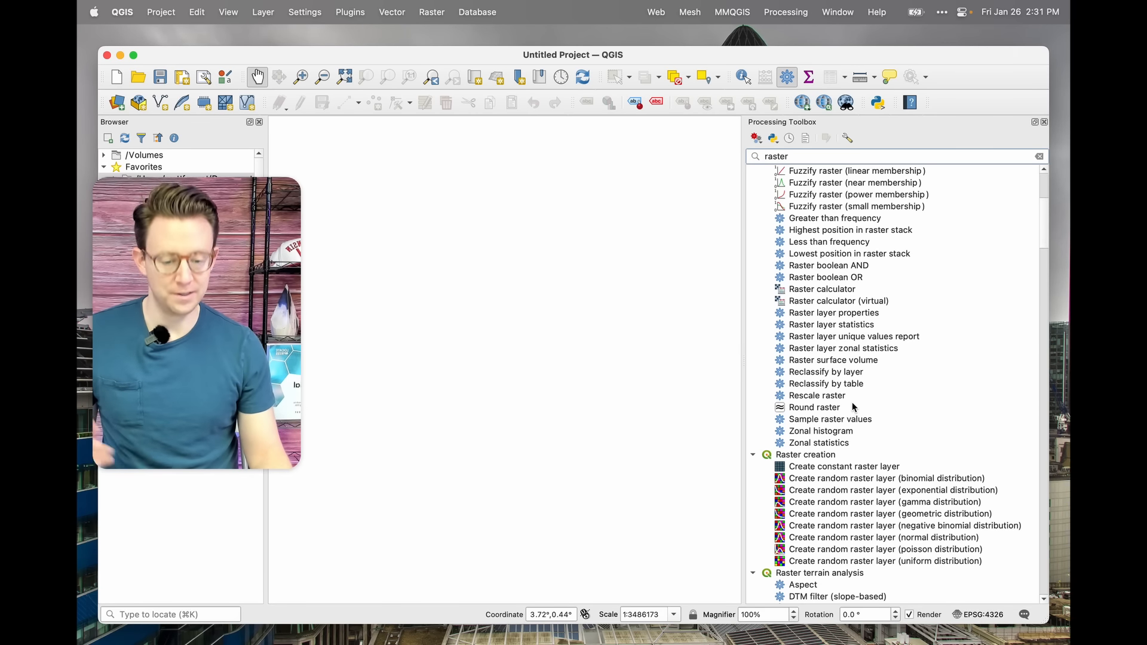
scroll(854, 407, "down", 8)
scroll(854, 408, "up", 15)
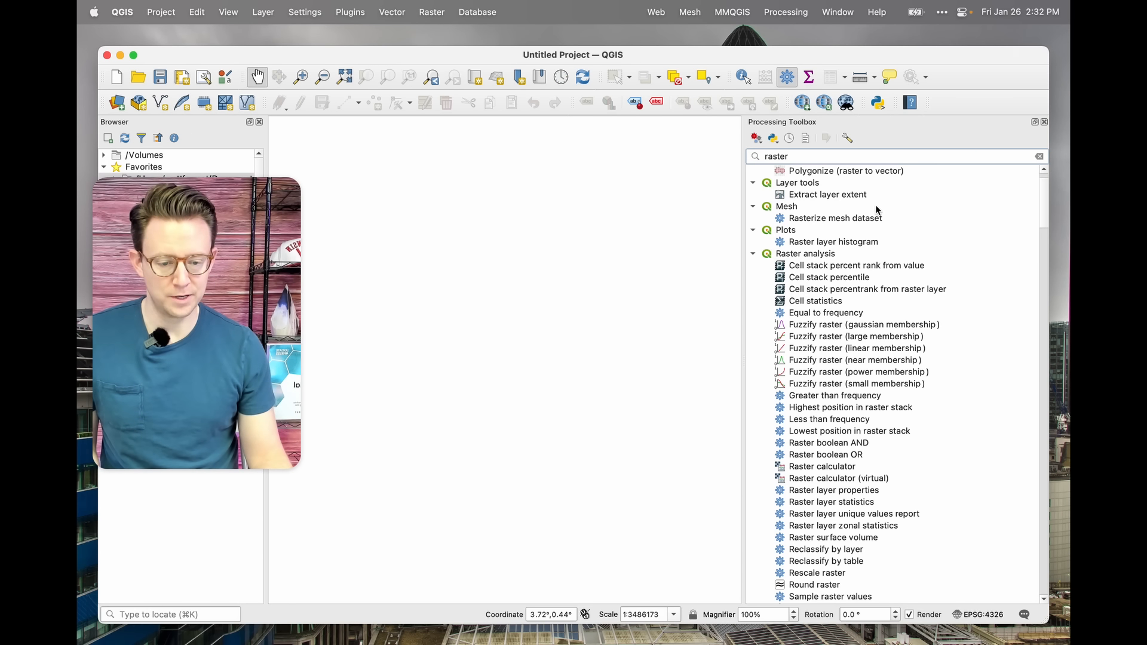
Step: Narrow the toolbox search to "raster to vector", then close the Processing Toolbox
type("to ve")
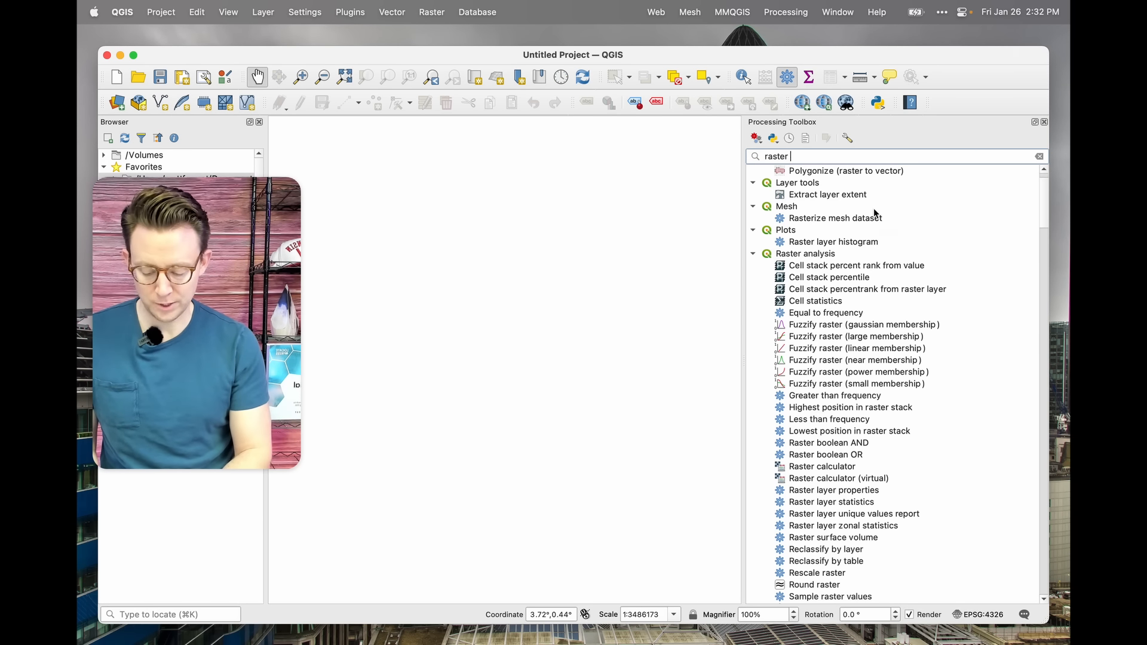
type("ctor")
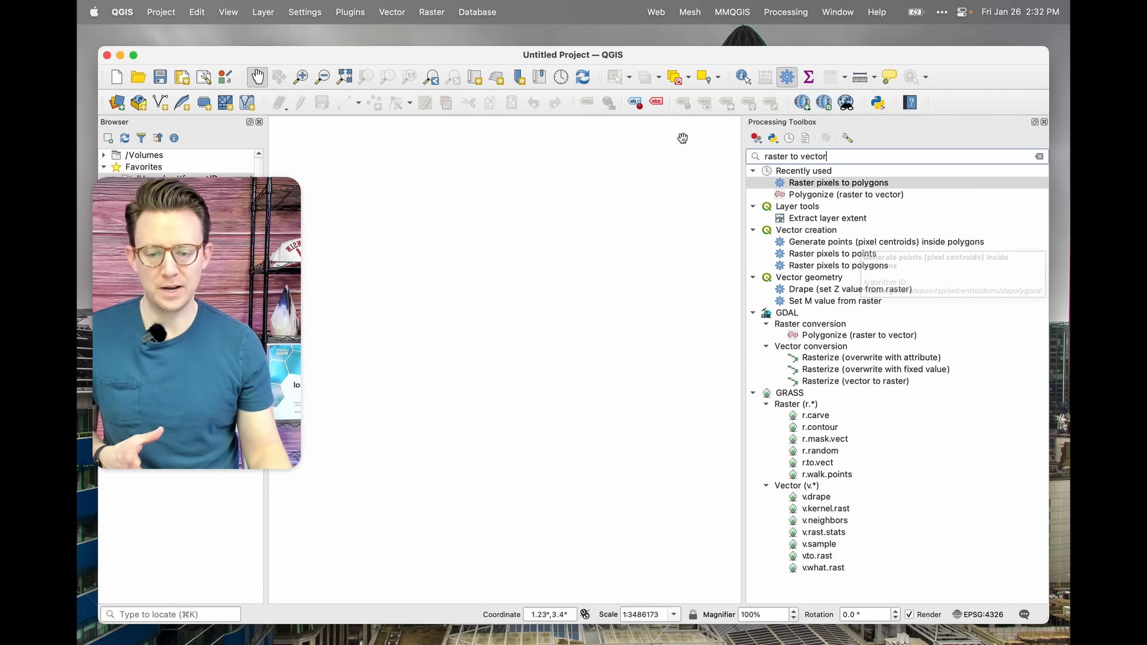
left_click(1044, 122)
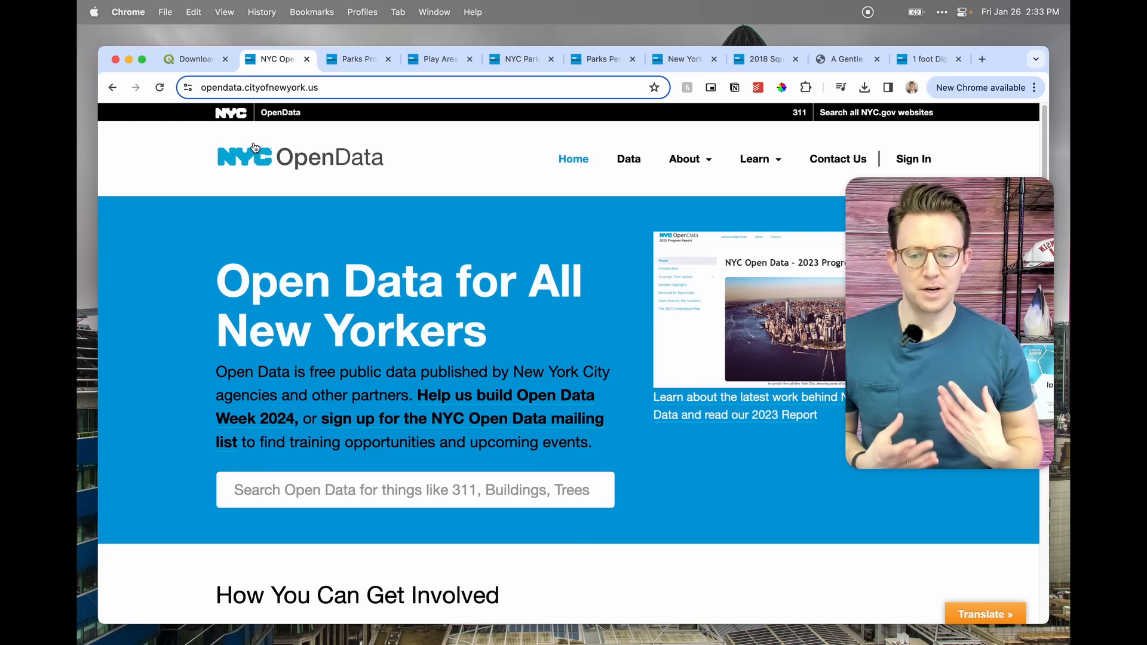
Step: In Chrome, search the NYC Open Data site for "trees"
scroll(421, 255, "down", 1)
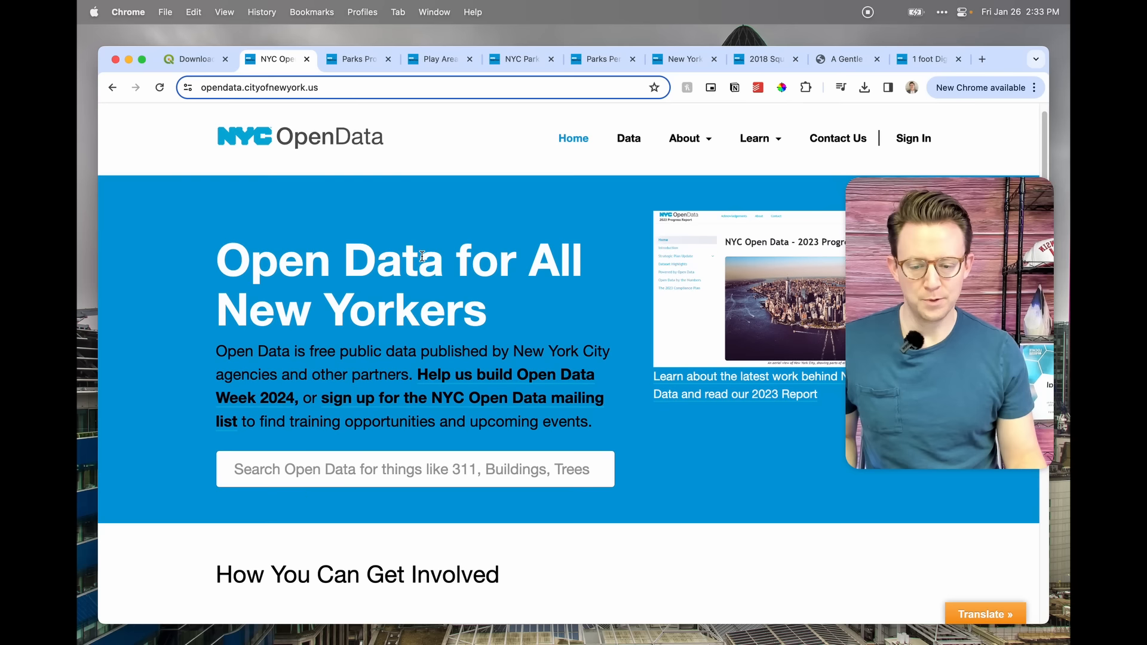
left_click(318, 480)
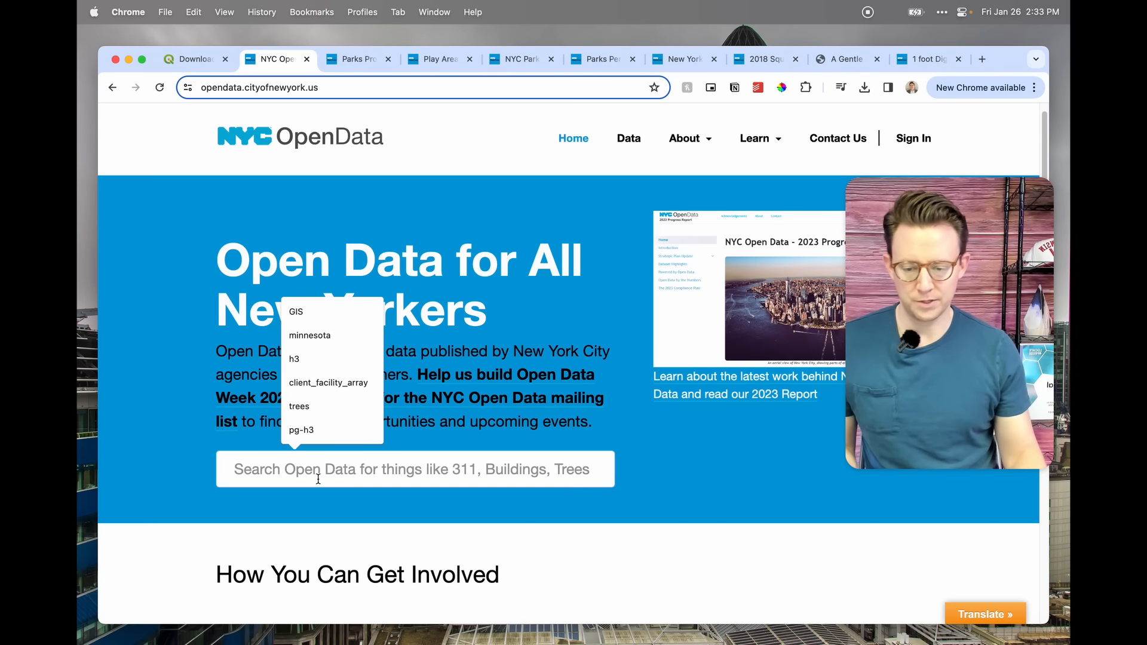
left_click(558, 335)
left_click(458, 475)
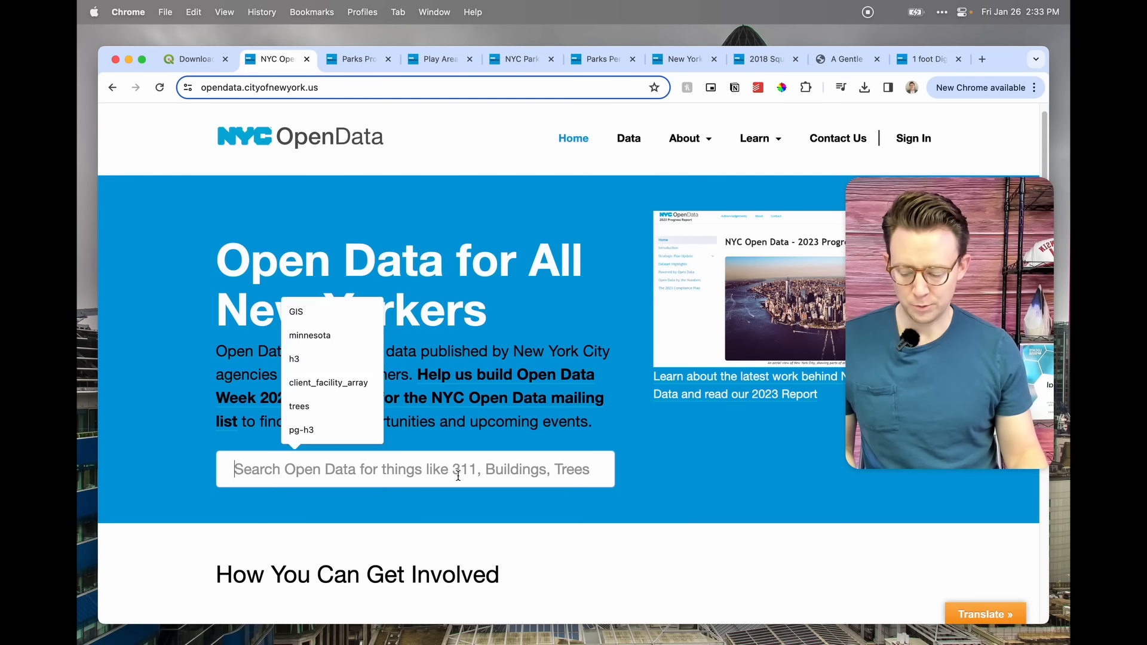
type("trees")
key("Return")
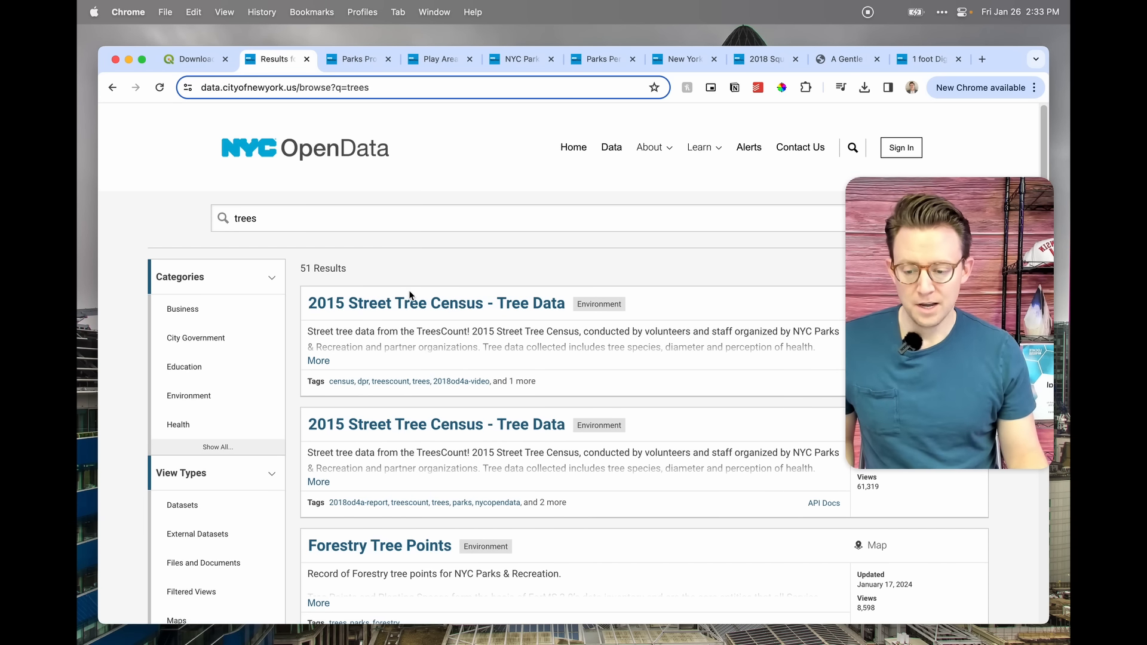
Step: Filter the dataset results to the Maps view type and clear the "trees" search term to list all maps
scroll(287, 323, "down", 5)
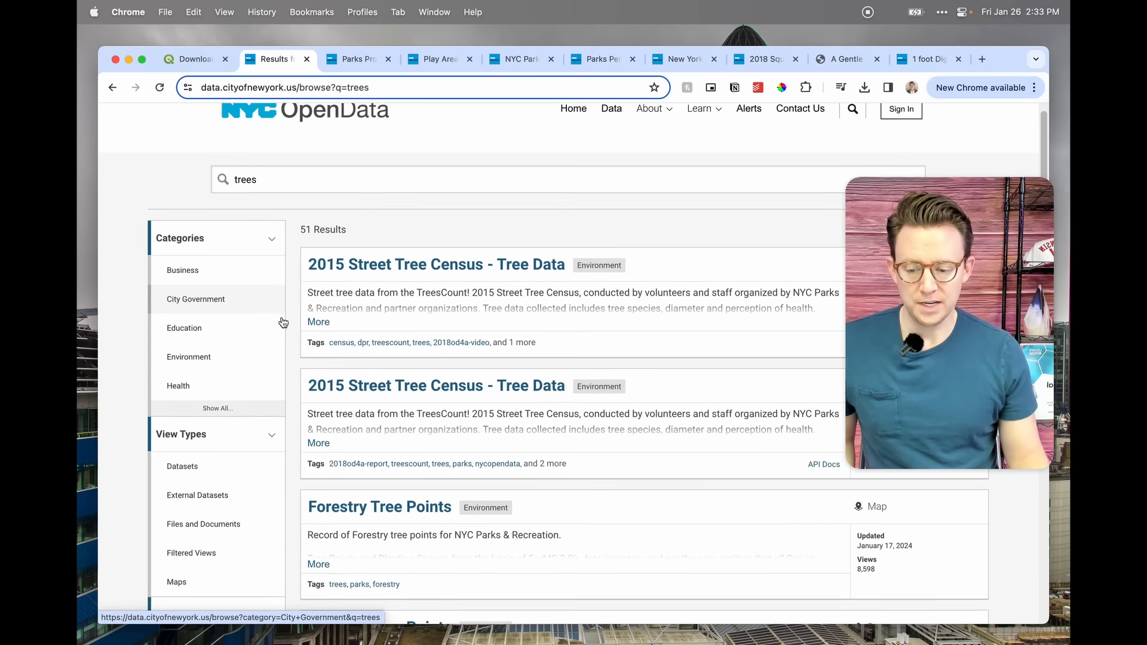
left_click(177, 459)
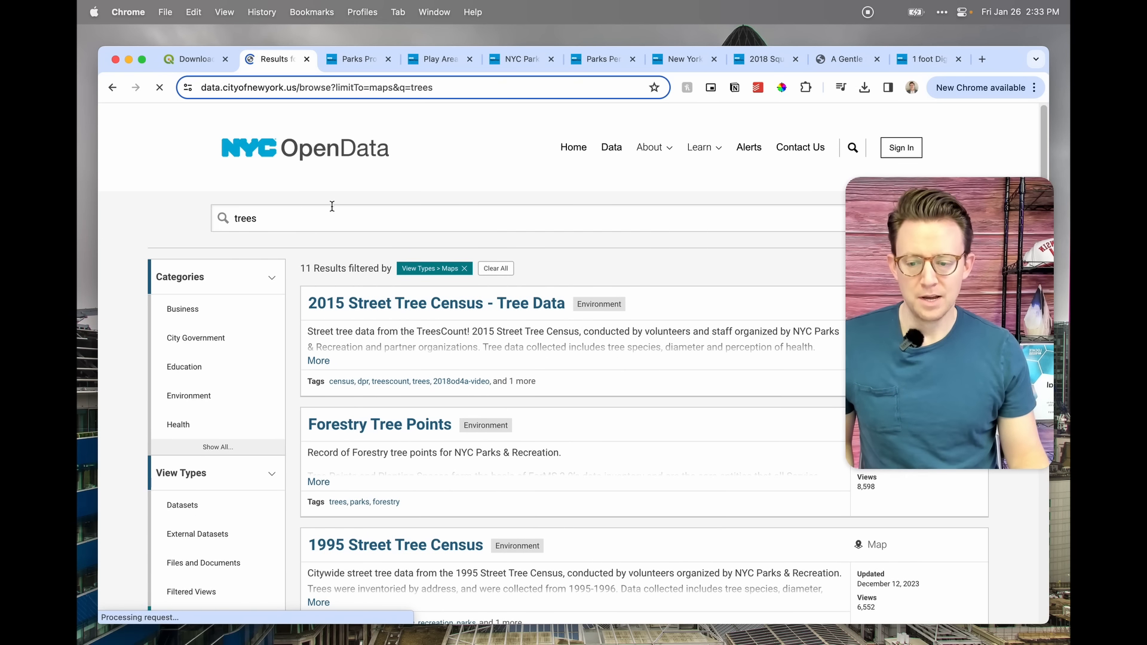
left_click(246, 223)
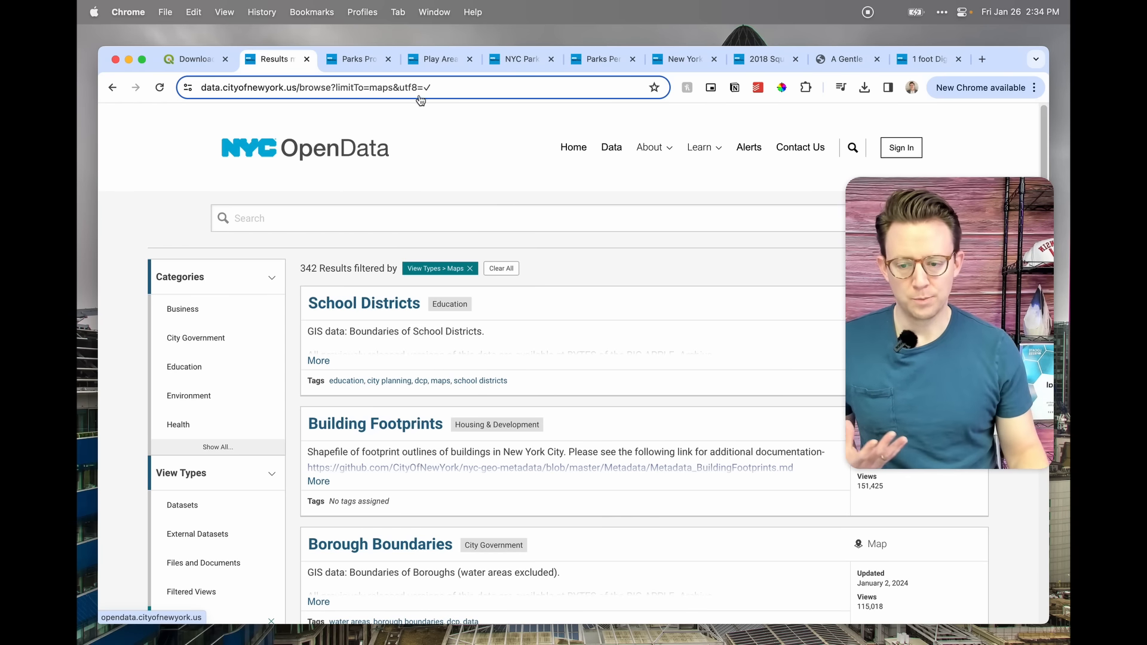
Step: Open the Parks Properties Map dataset page and explore the park polygons around Manhattan, Queens and Brooklyn
left_click(369, 59)
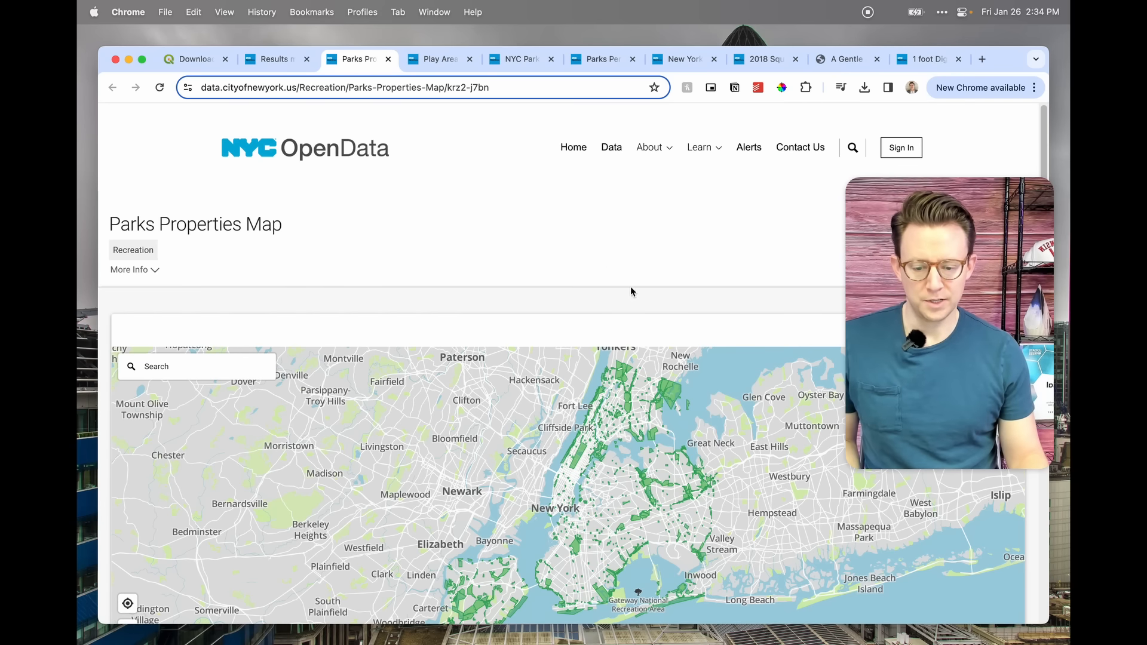
double_click(580, 459)
scroll(578, 455, "up", 5)
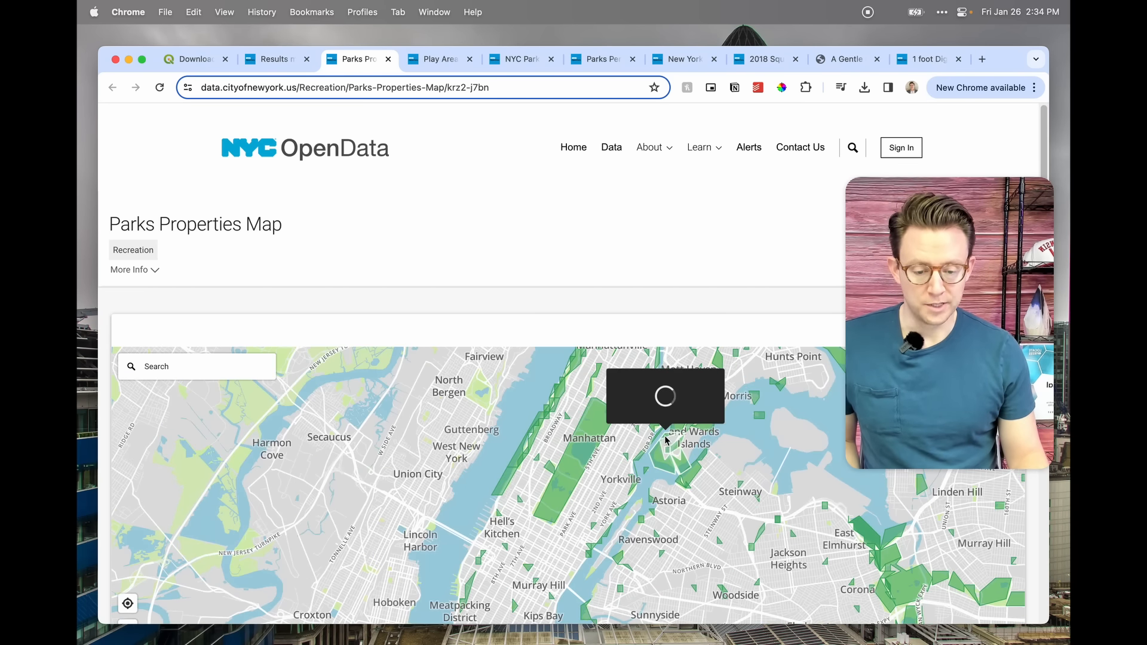
scroll(589, 477, "up", 5)
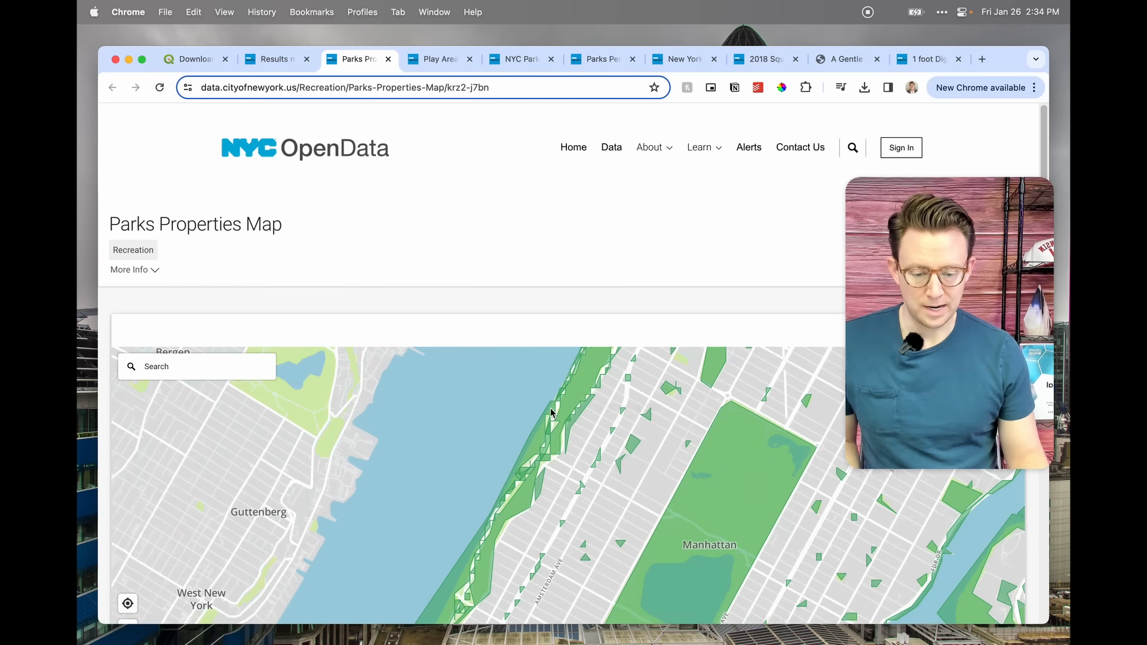
scroll(505, 434, "down", 5)
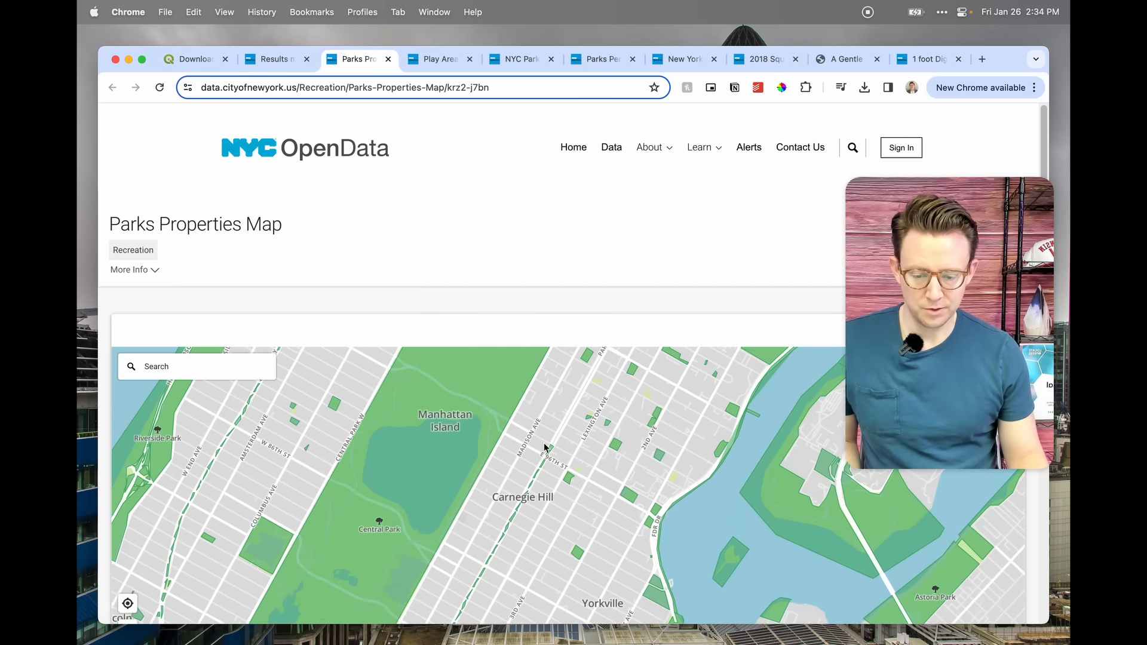
scroll(453, 433, "down", 5)
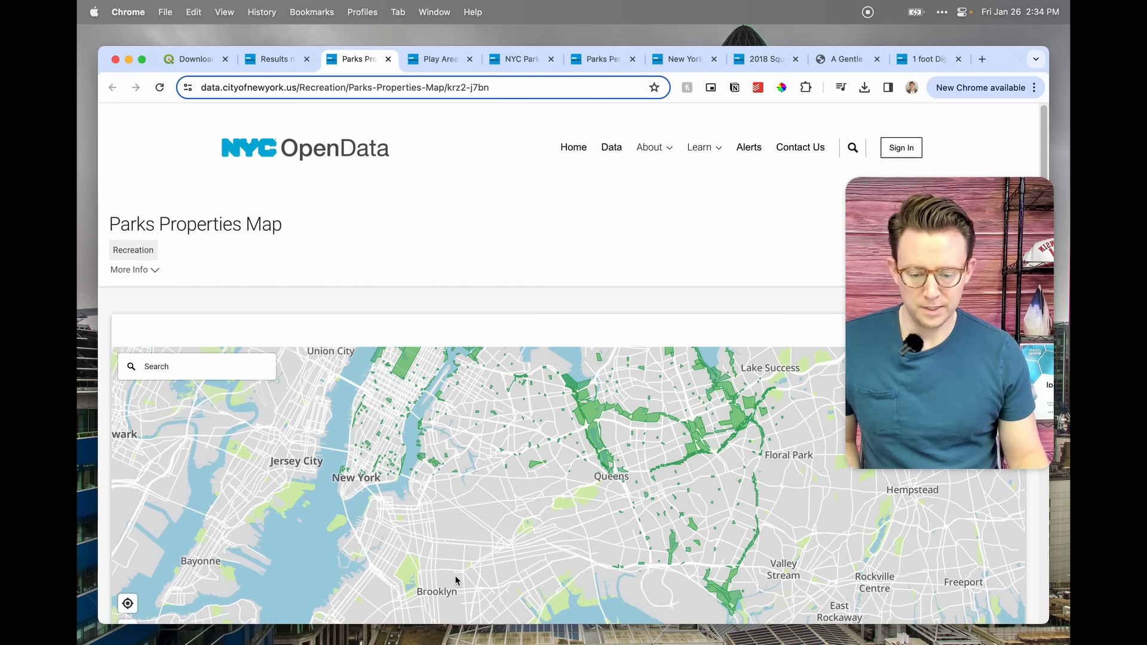
left_click_drag(470, 483, 553, 565)
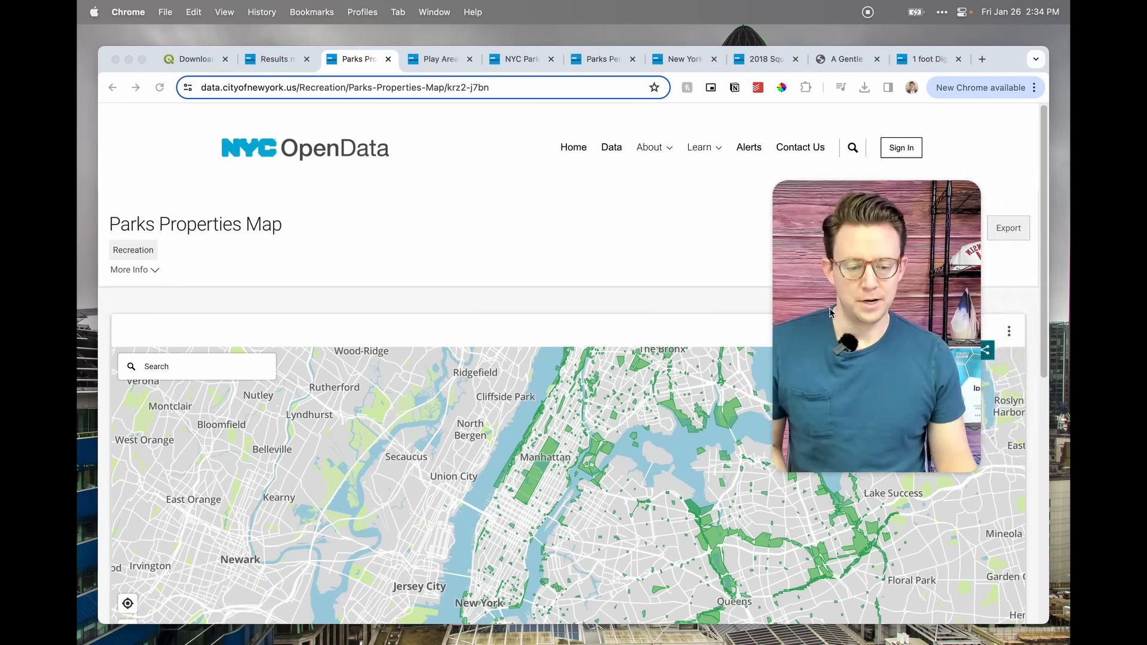
Step: Check the download formats offered for the Parks Properties data and close the export options without downloading
scroll(422, 182, "down", 2)
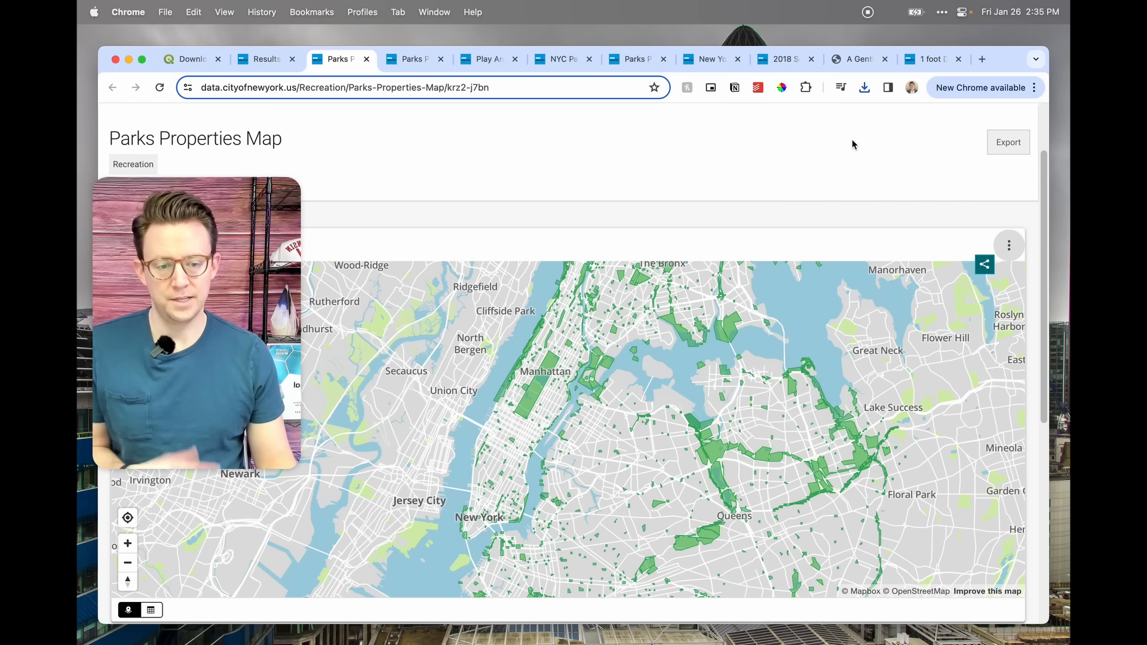
left_click(1007, 155)
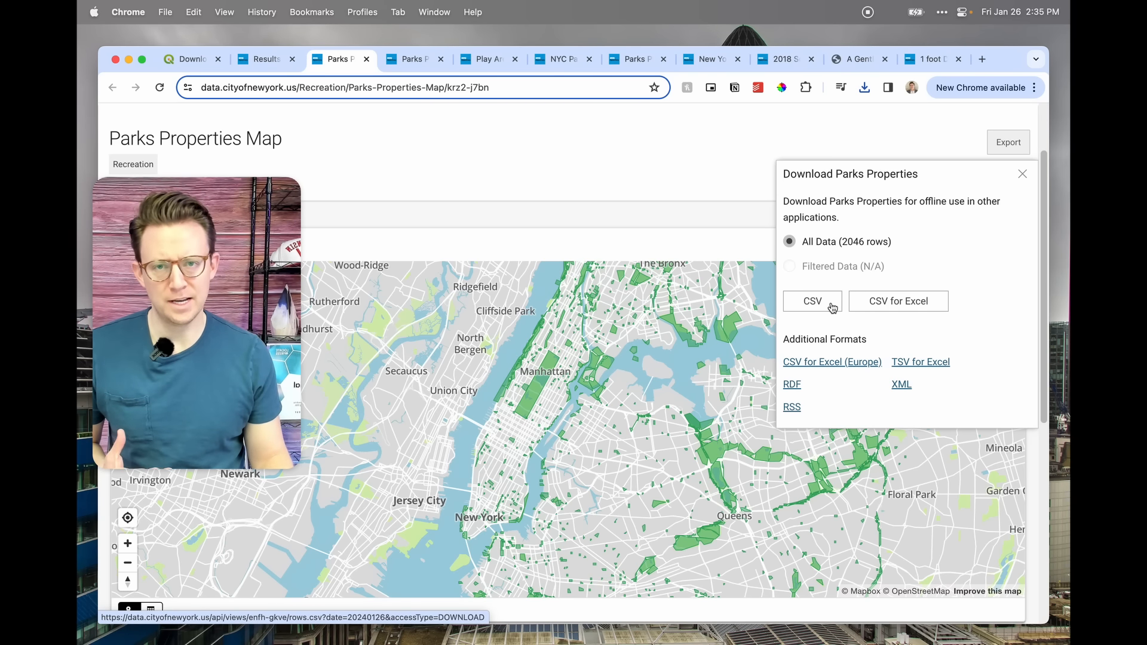
left_click(719, 203)
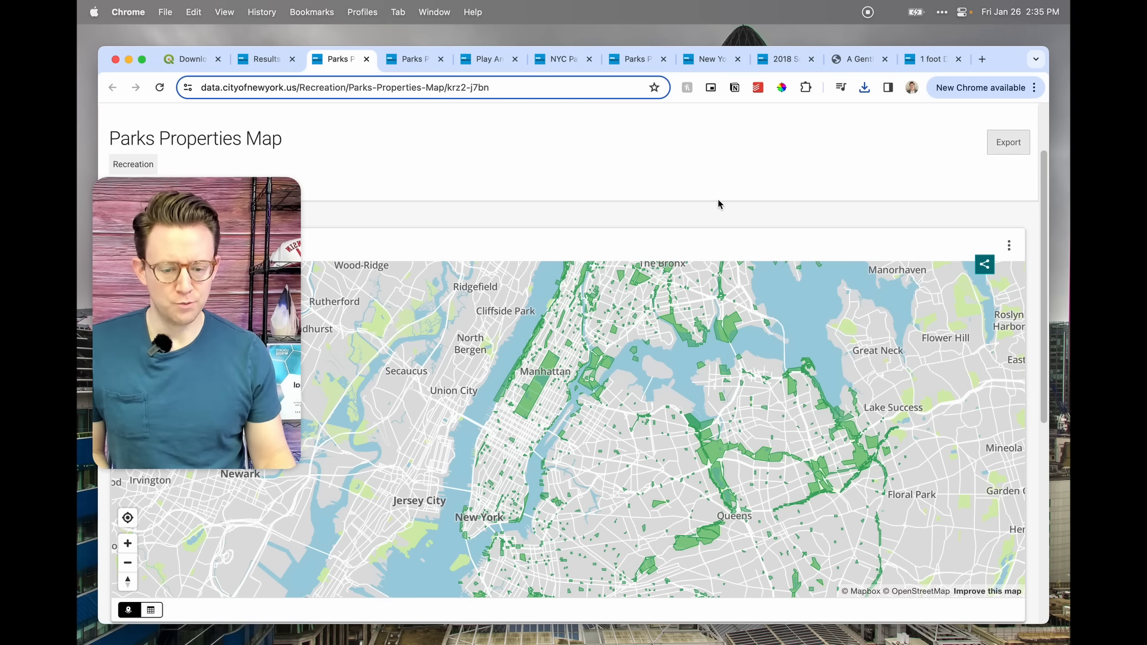
Step: Look over the wider Parks Properties map and the attribute table beneath it
scroll(856, 273, "down", 2)
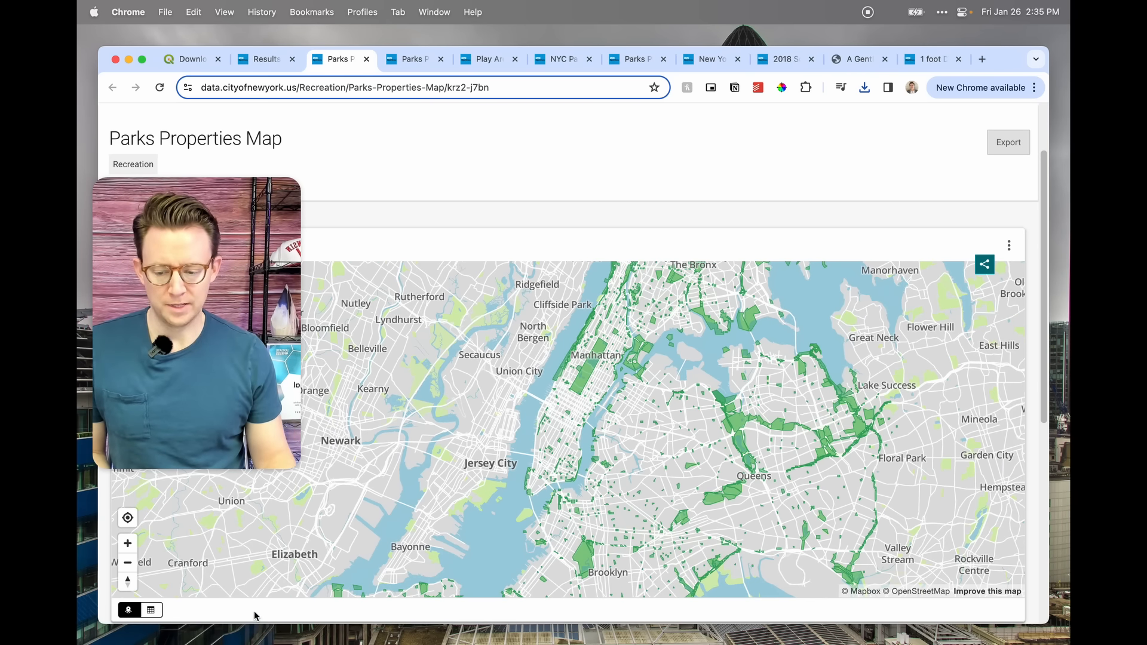
scroll(254, 616, "down", 5)
scroll(254, 610, "up", 4)
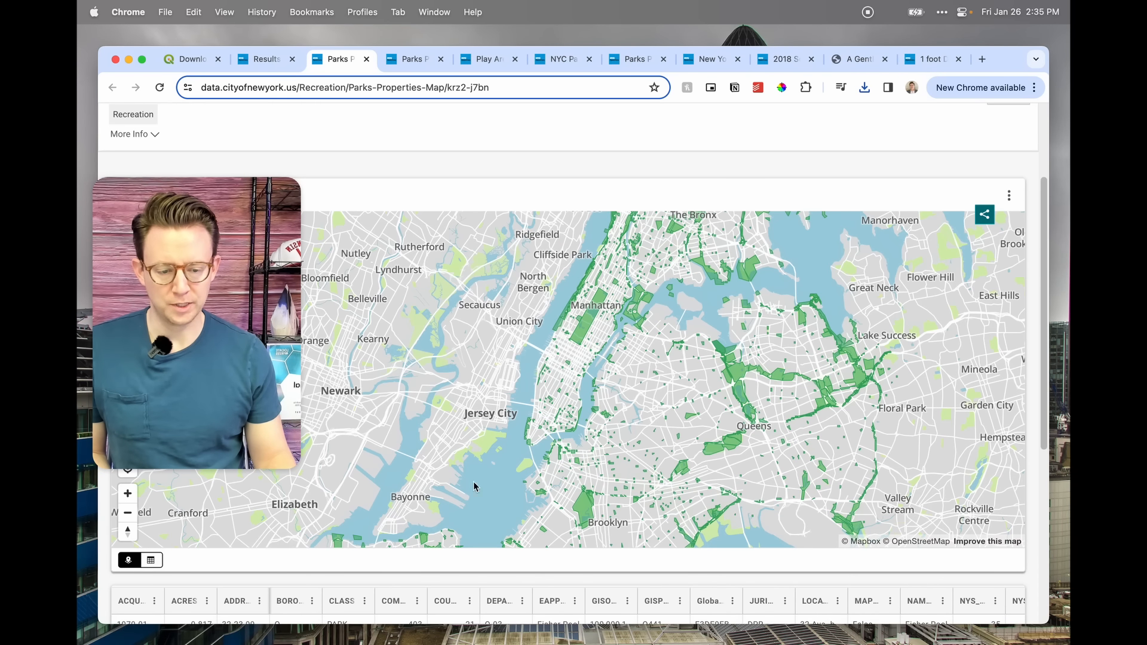
Step: Open the source dataset page behind the Parks Properties map and check the data actions it offers
left_click(1011, 198)
left_click(982, 232)
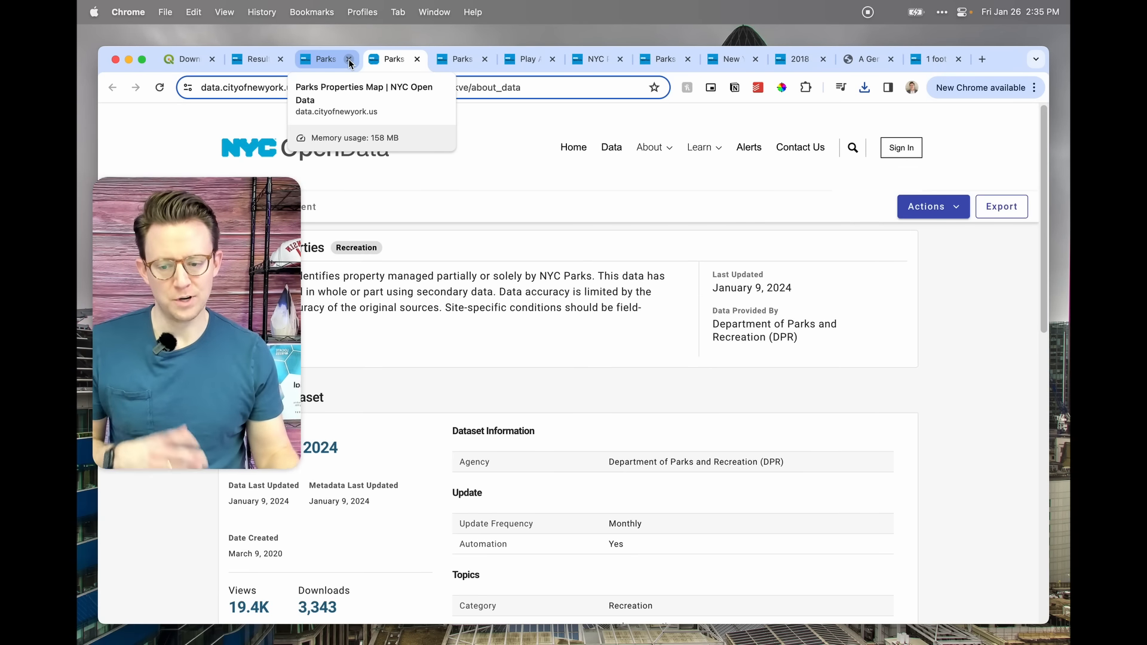
left_click(922, 207)
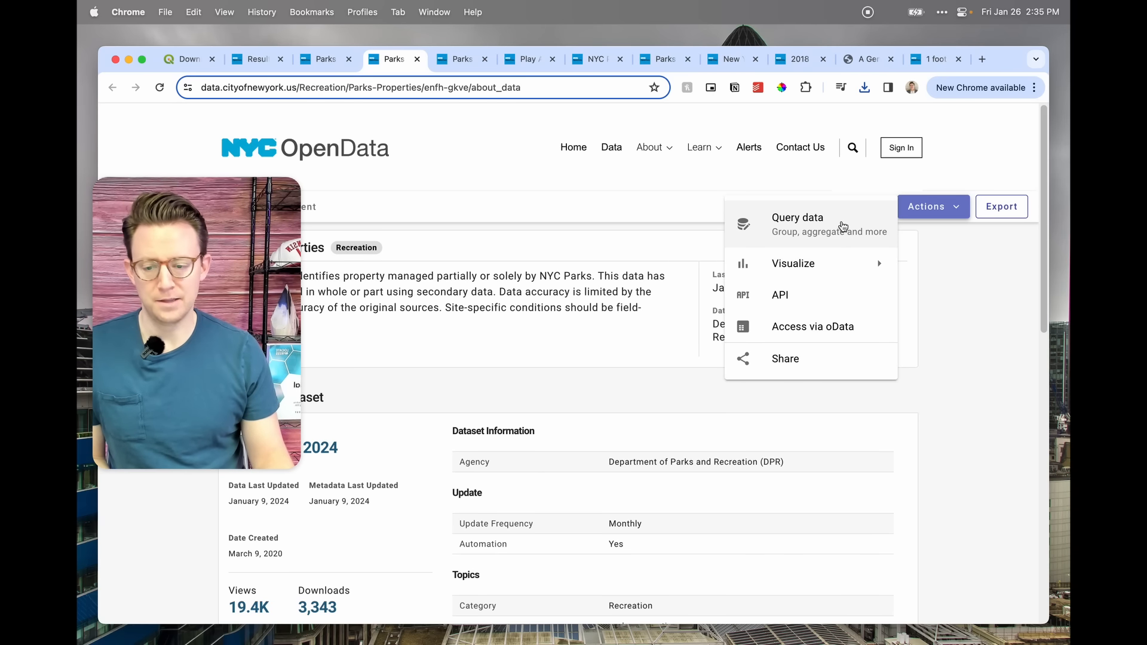
Step: Export all data of the Parks Properties dataset as a GeoJSON file
left_click(1002, 207)
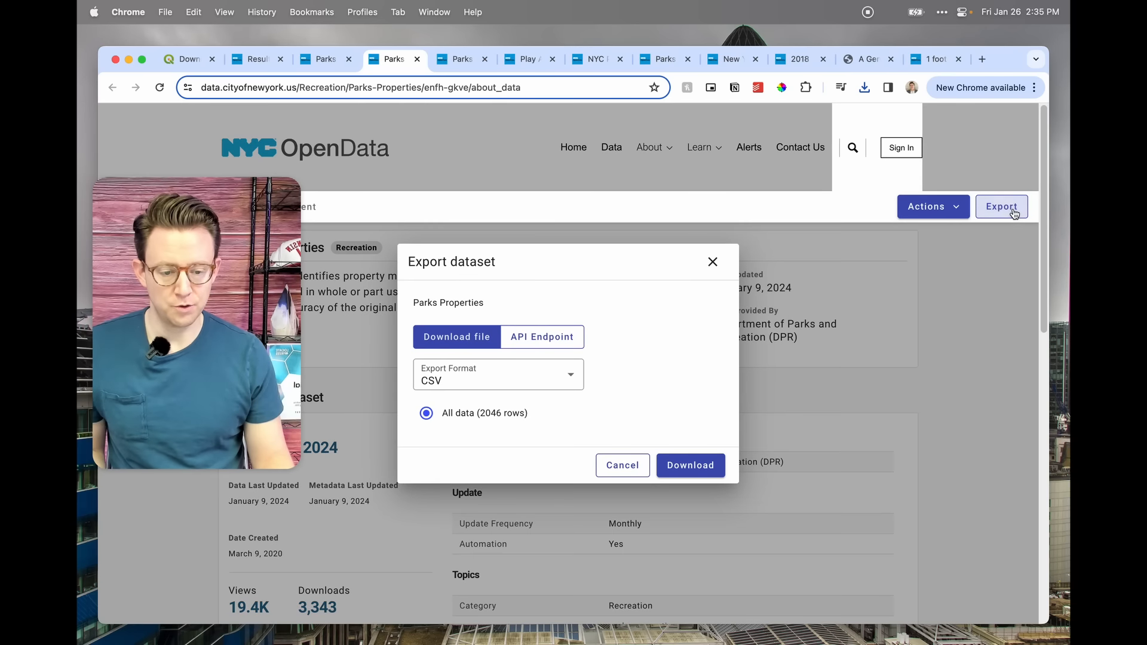
left_click(563, 384)
scroll(540, 426, "down", 5)
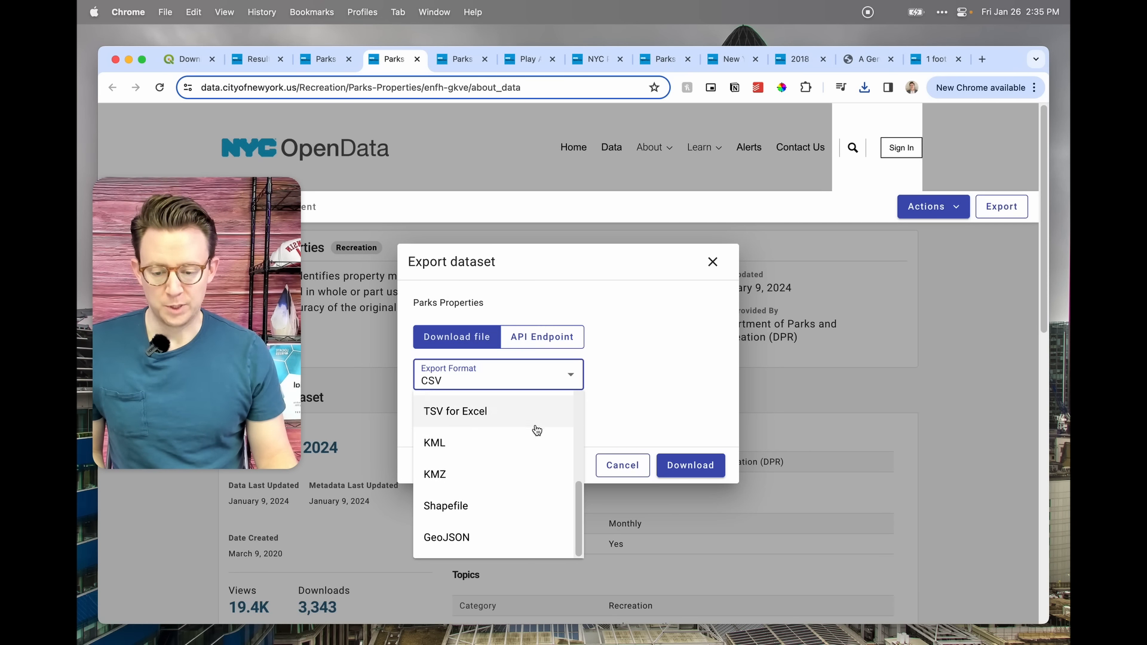
scroll(537, 428, "down", 1)
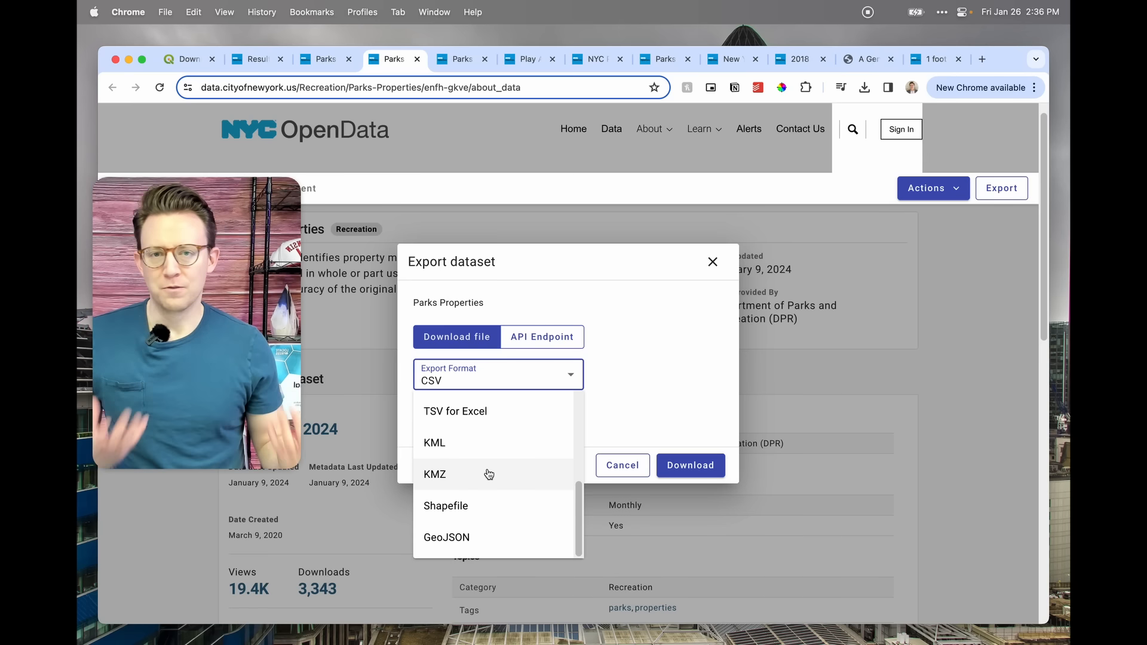
left_click(465, 545)
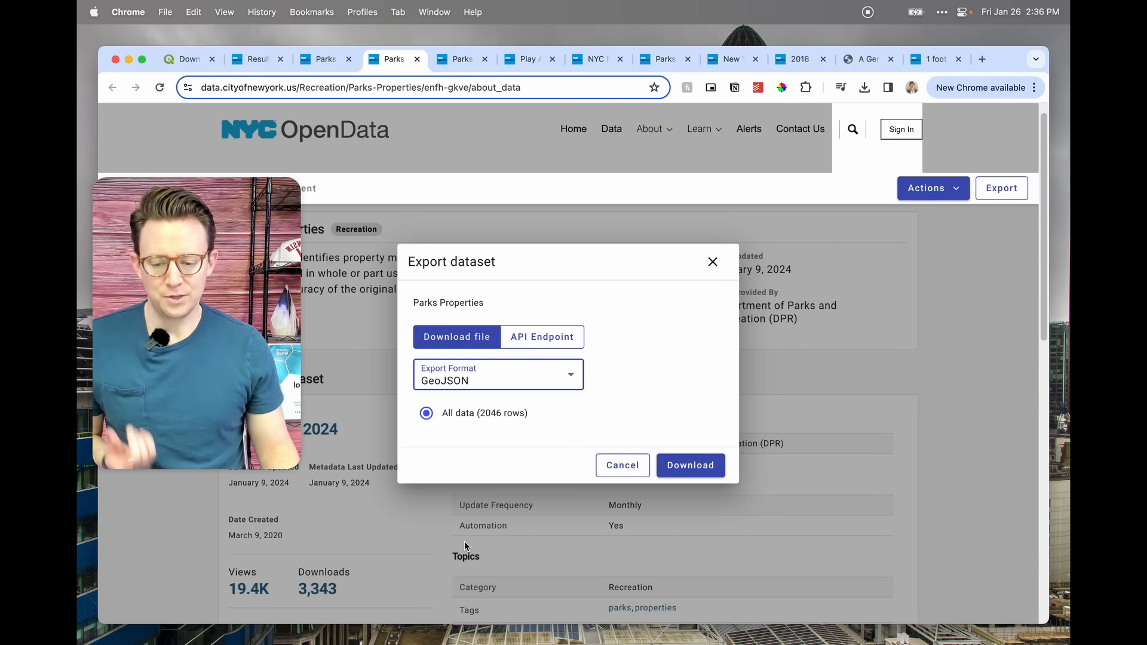
left_click(697, 466)
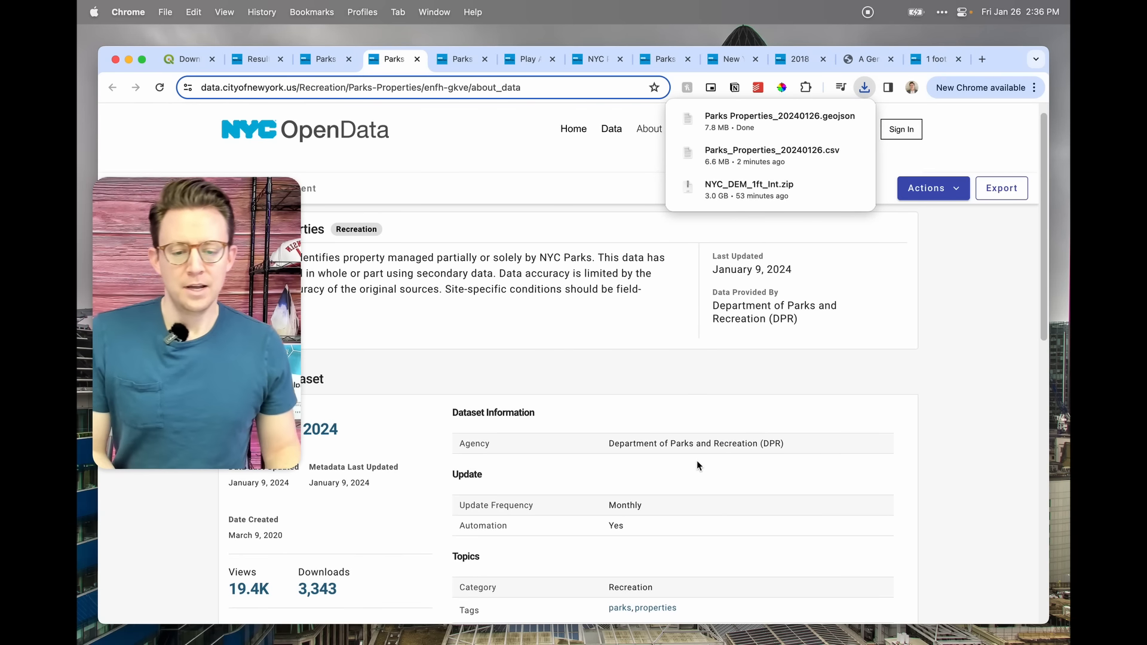
mouse_move(723, 122)
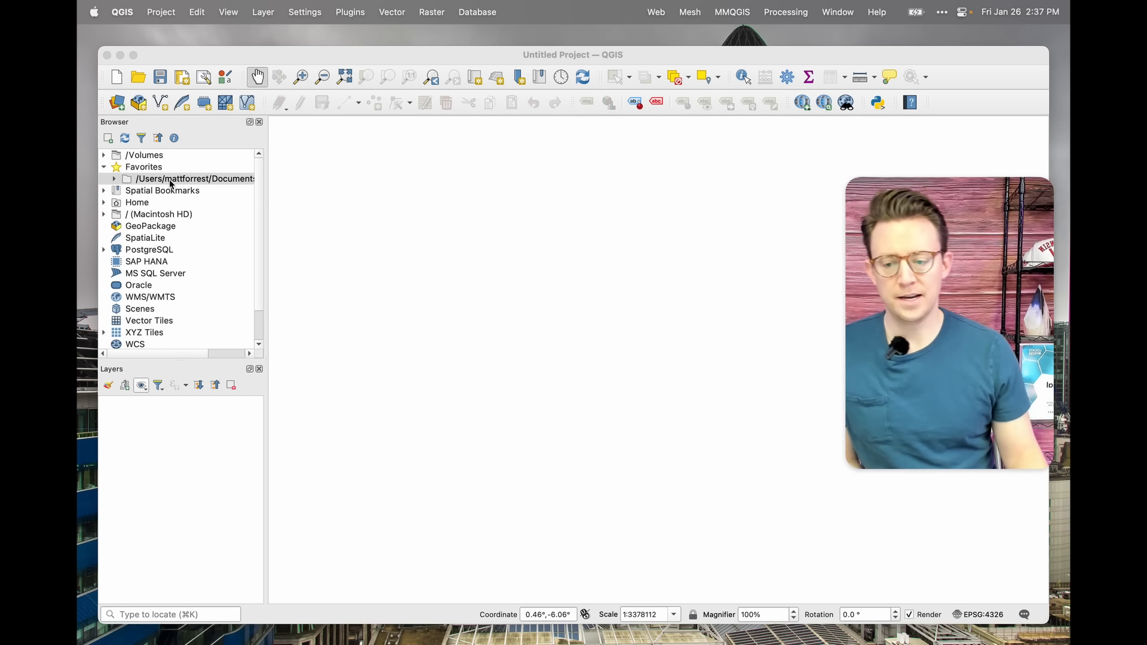
Step: In QGIS, add the Parks Properties_20240126 file from the favorite documents folder to the project as a layer
left_click(115, 180)
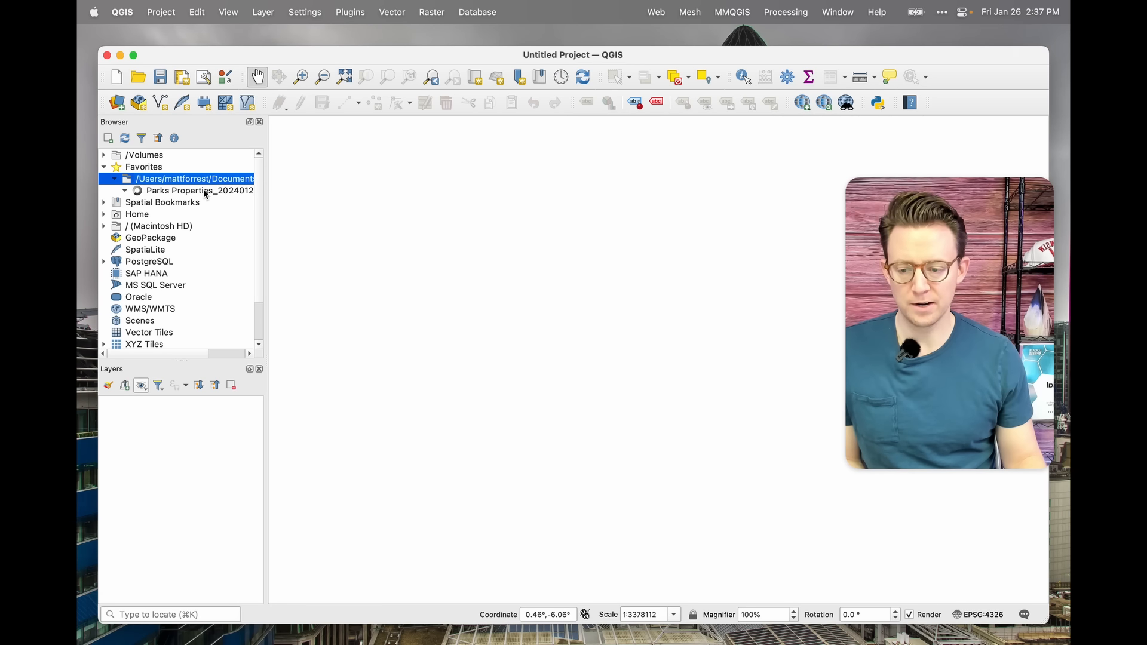
left_click(153, 192)
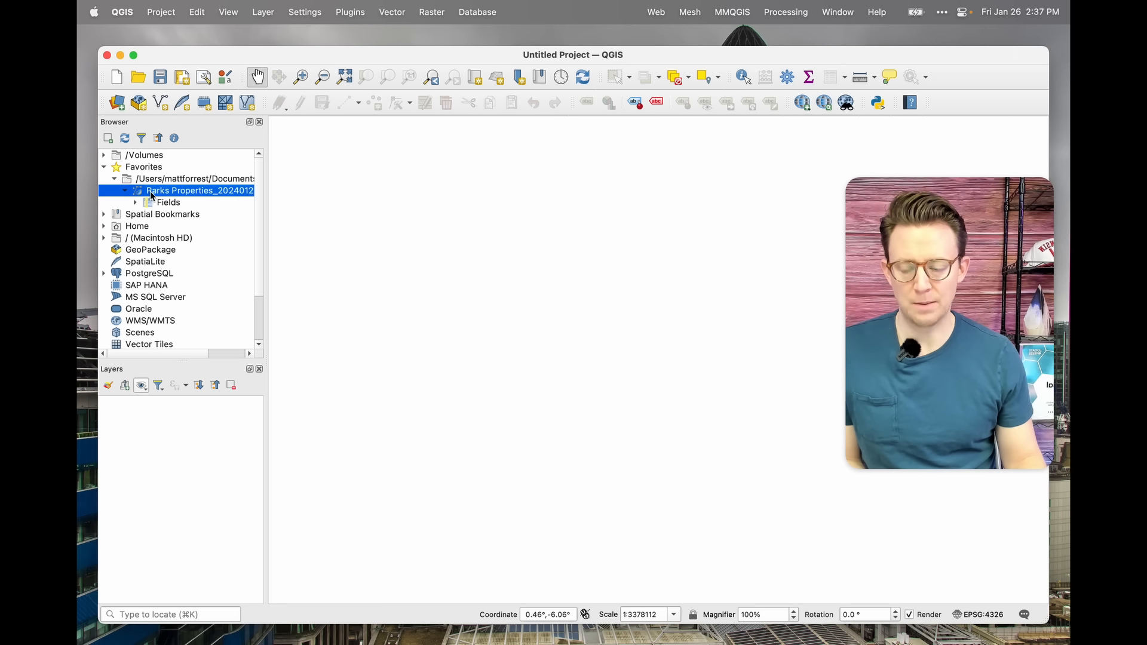
right_click(166, 196)
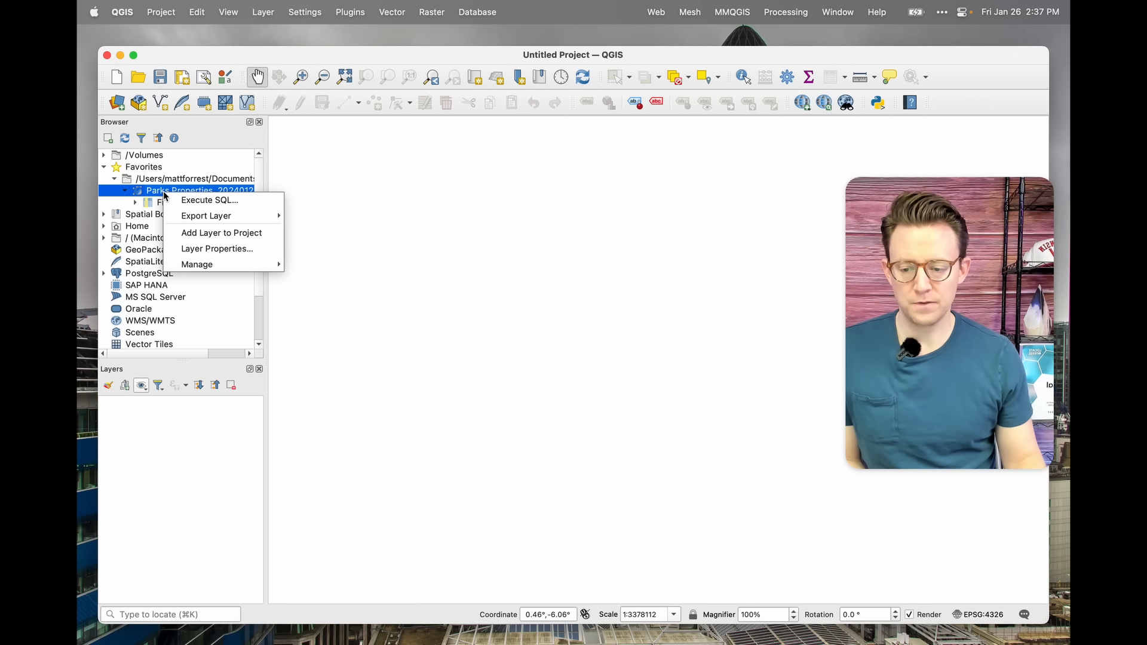
mouse_move(201, 268)
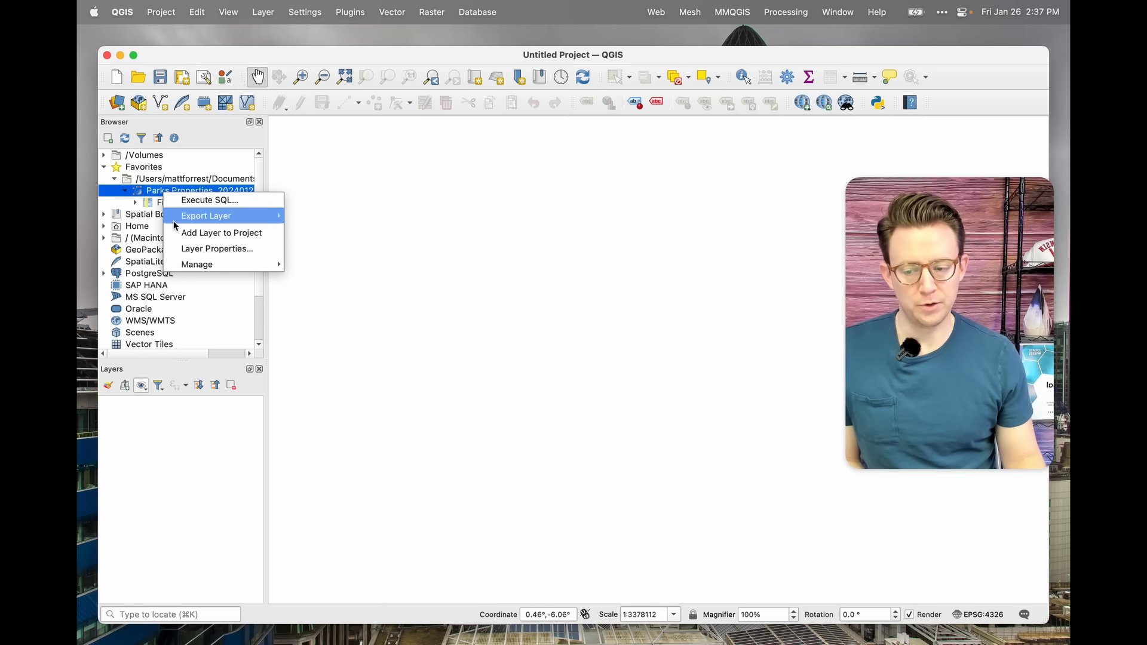
left_click(156, 184)
left_click_drag(155, 203, 154, 440)
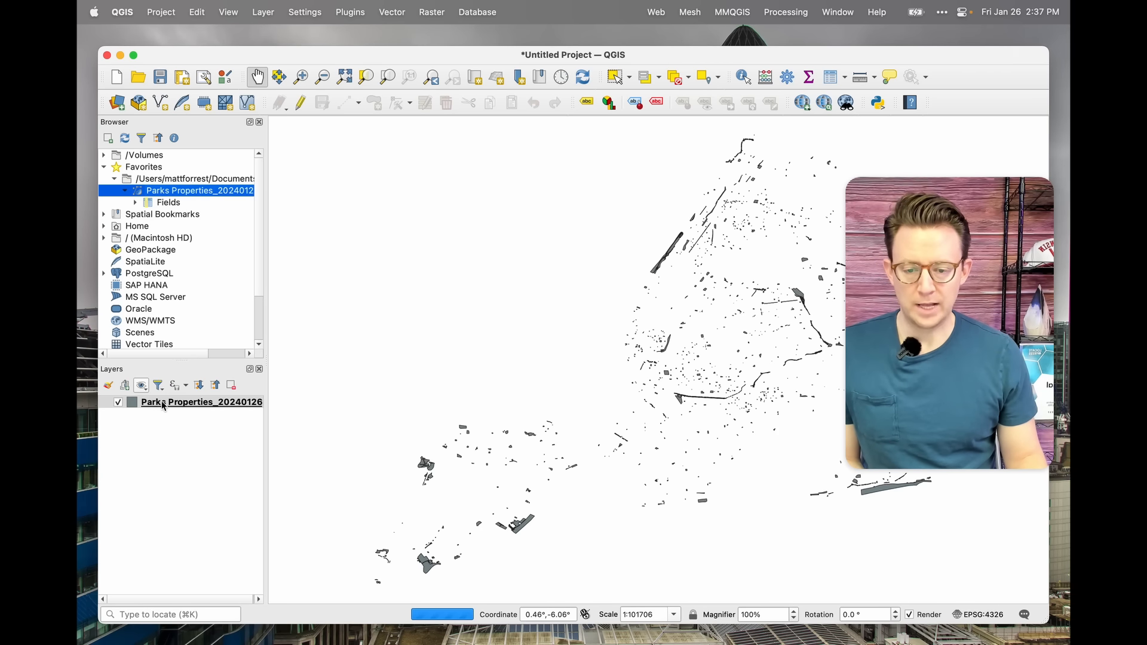
Step: Examine the park polygons across the city and up close around Central Park
left_click_drag(586, 296, 516, 297)
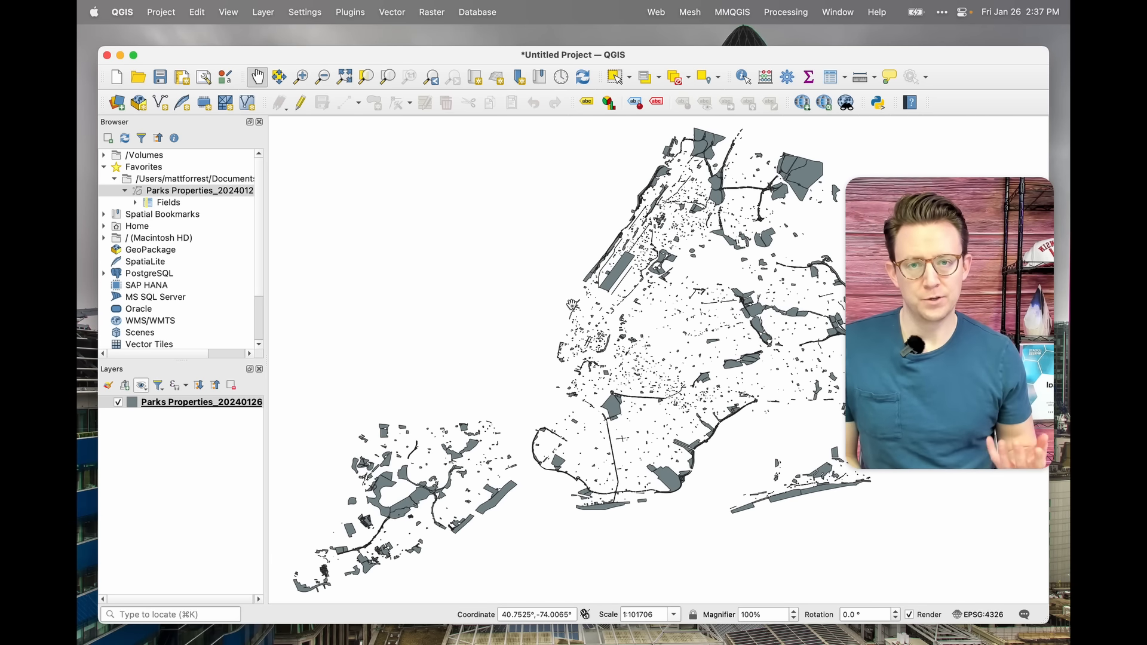
left_click_drag(643, 273, 616, 272)
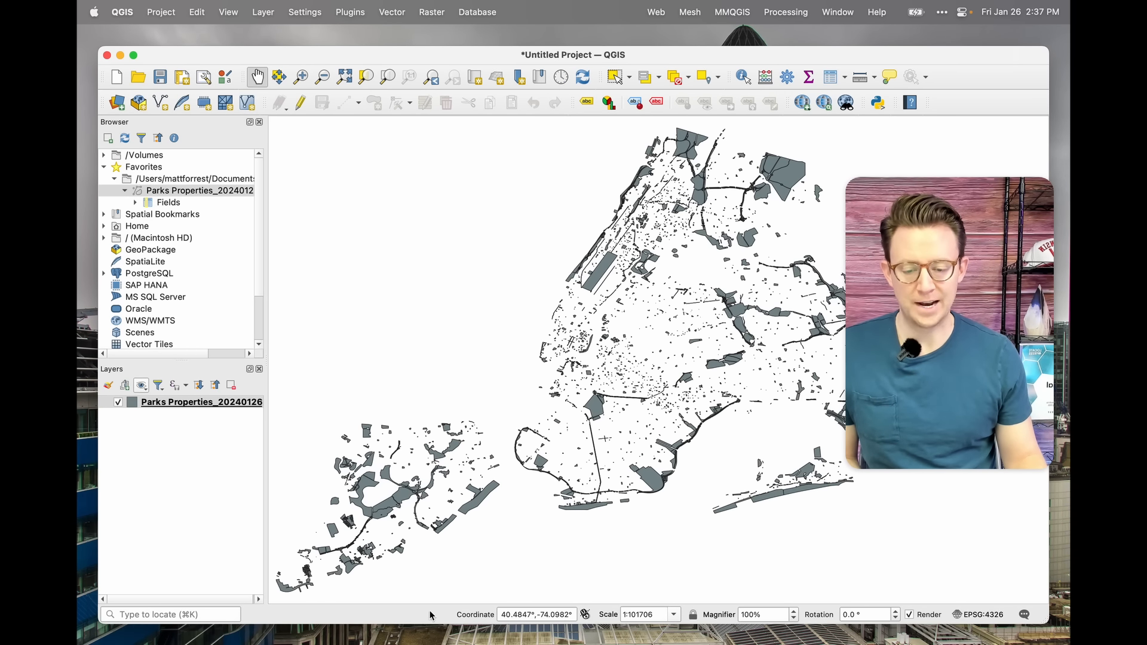
scroll(605, 266, "up", 4)
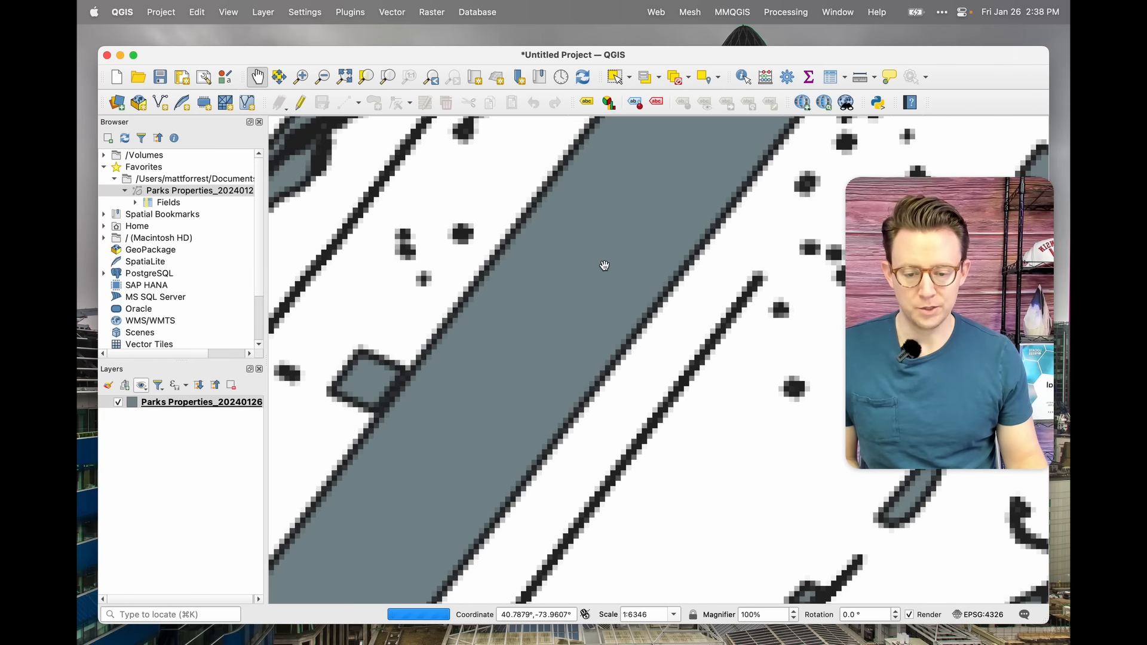
left_click_drag(715, 358, 651, 253)
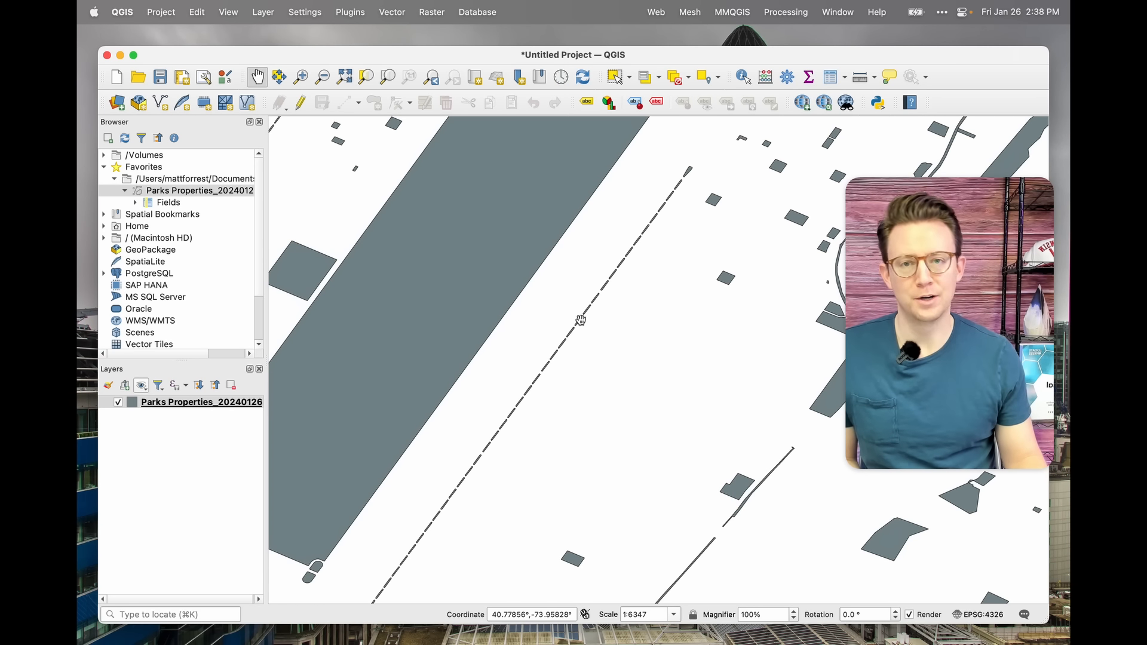
left_click_drag(634, 241, 730, 433)
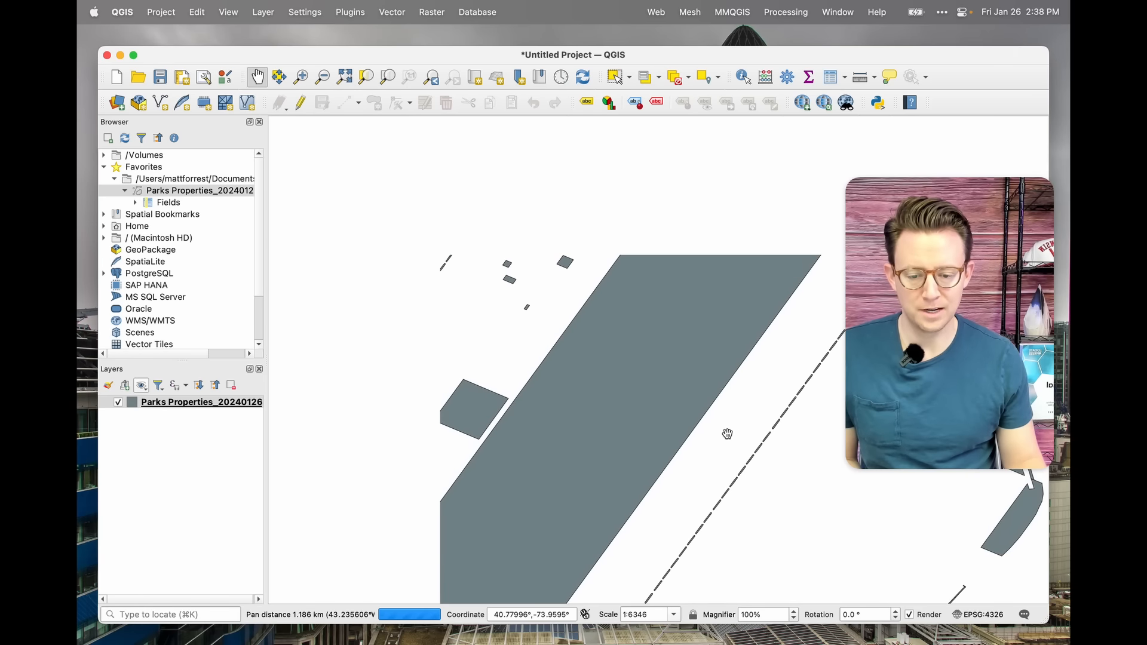
left_click_drag(622, 402, 637, 328)
scroll(636, 344, "down", 2)
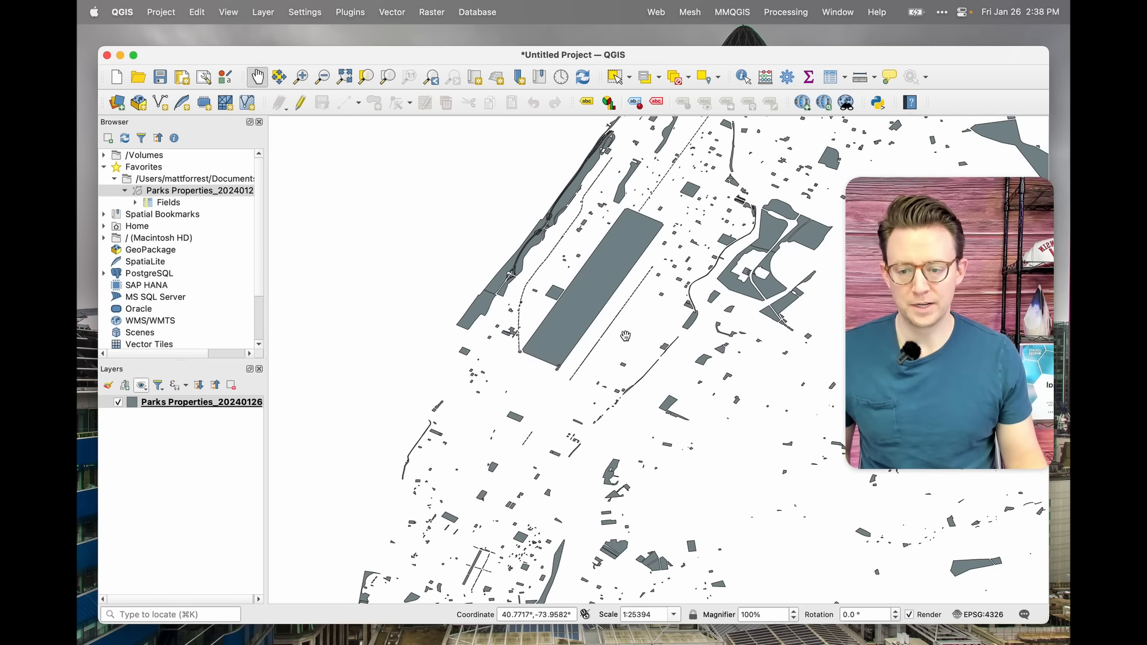
left_click(262, 12)
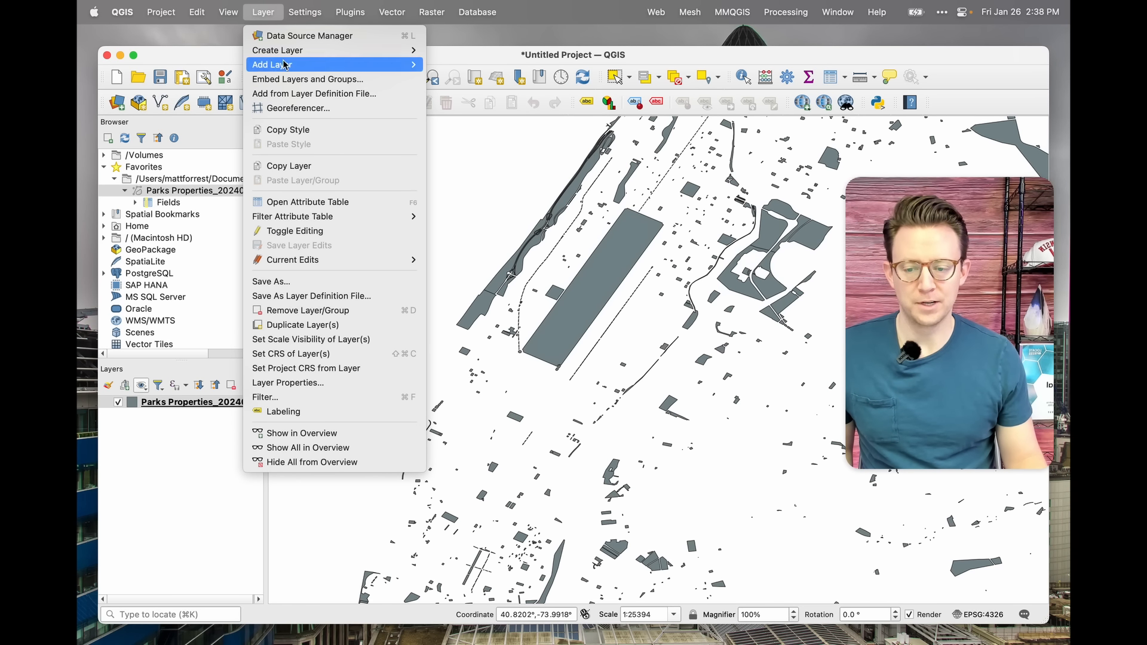
left_click(272, 16)
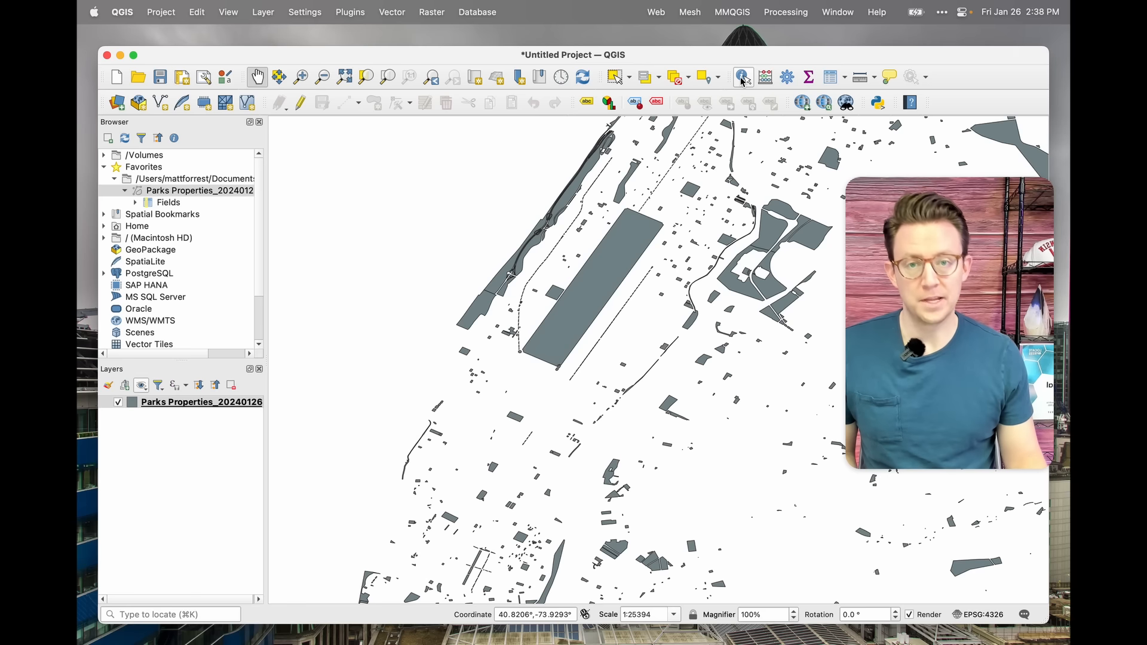
Step: Identify Central Park and Washington Square Park on the map to read their attributes, and close the identify results
left_click(745, 80)
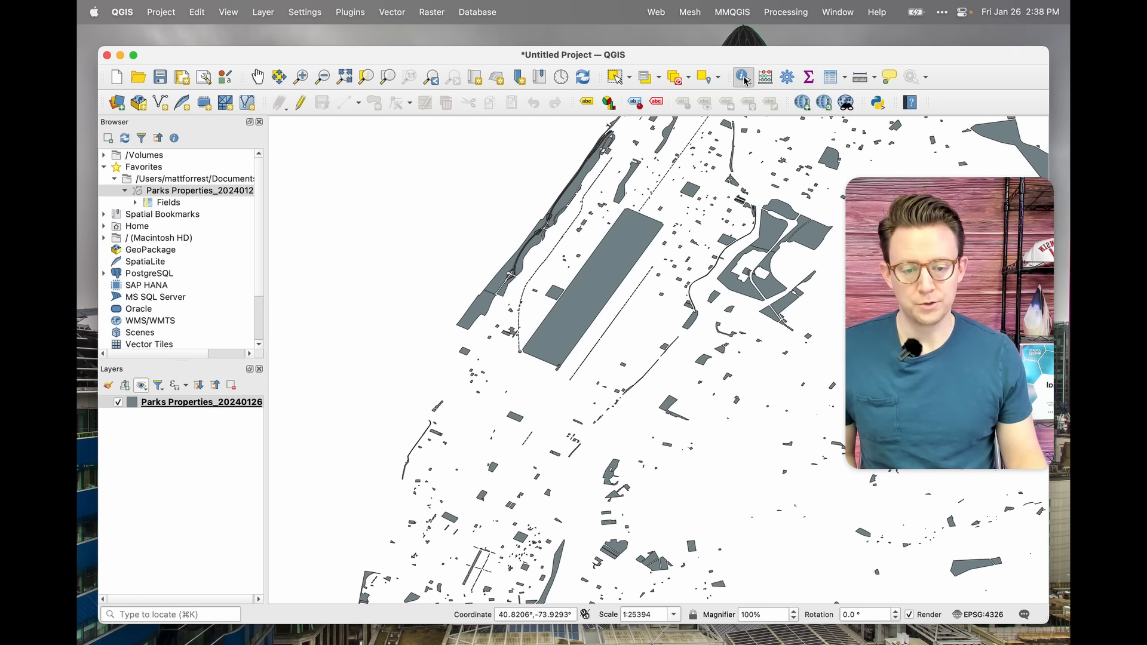
left_click(590, 301)
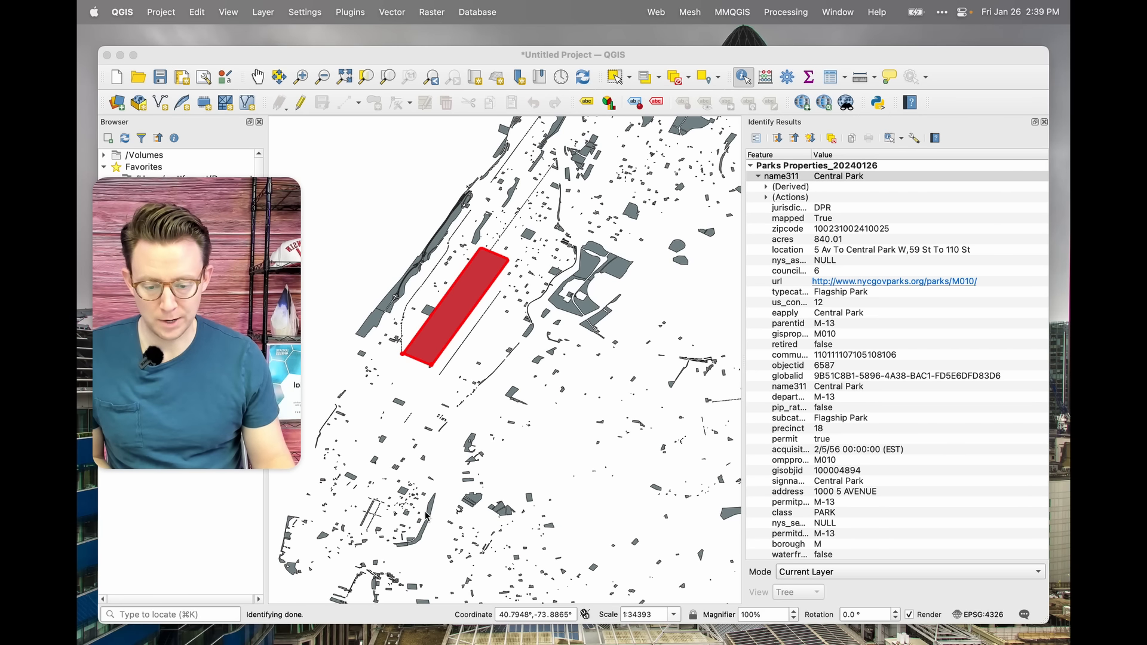
left_click(353, 479)
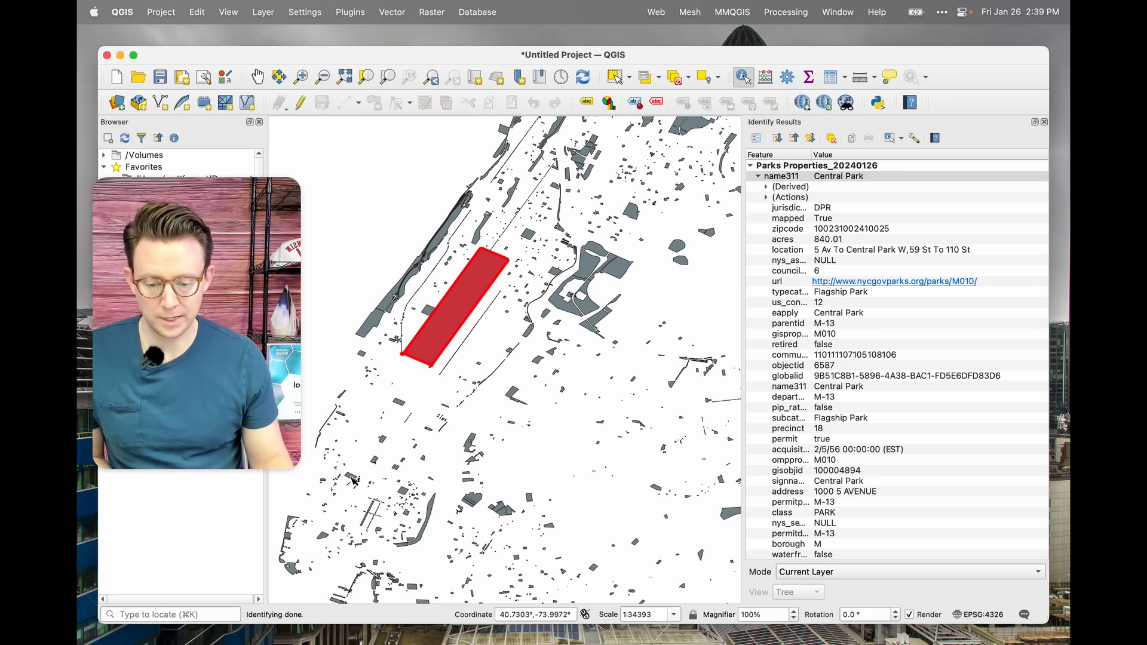
left_click(352, 479)
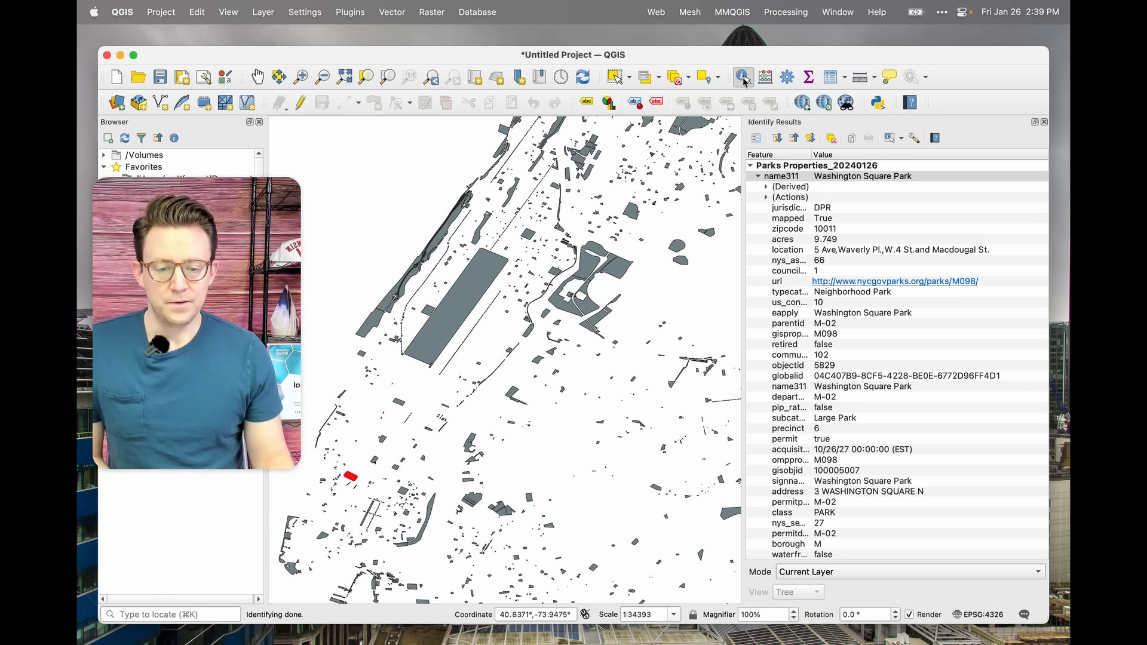
left_click(258, 78)
left_click_drag(461, 282, 525, 291)
left_click(1045, 122)
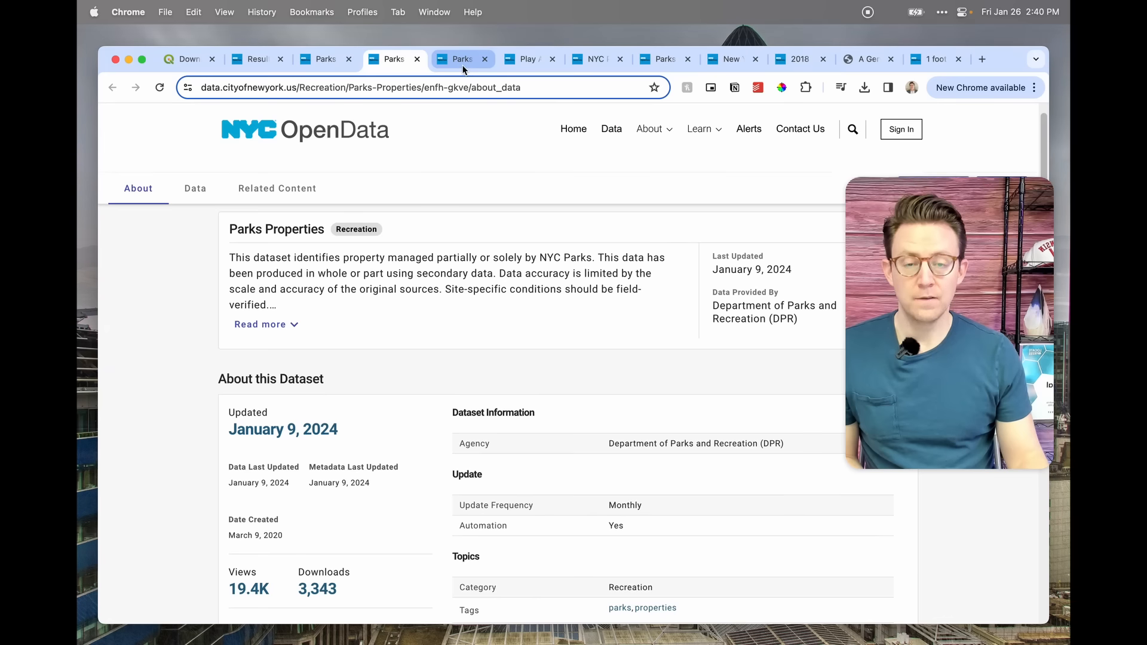
Step: Back in Chrome, close the two duplicate Parks Properties dataset pages
left_click(463, 60)
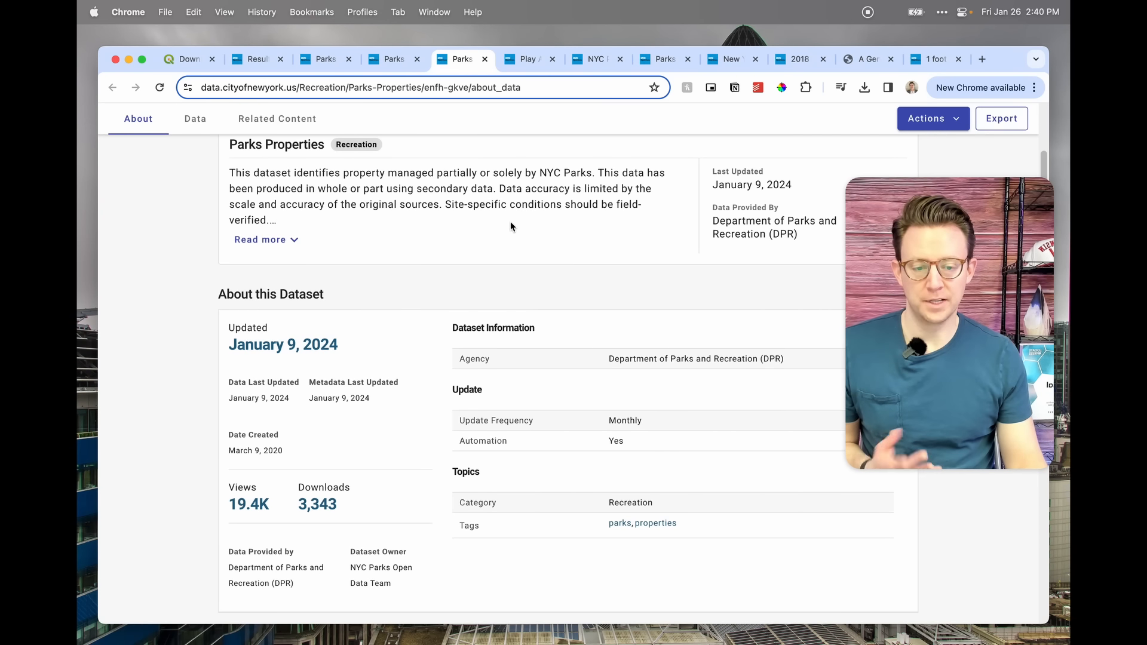
scroll(511, 214, "up", 3)
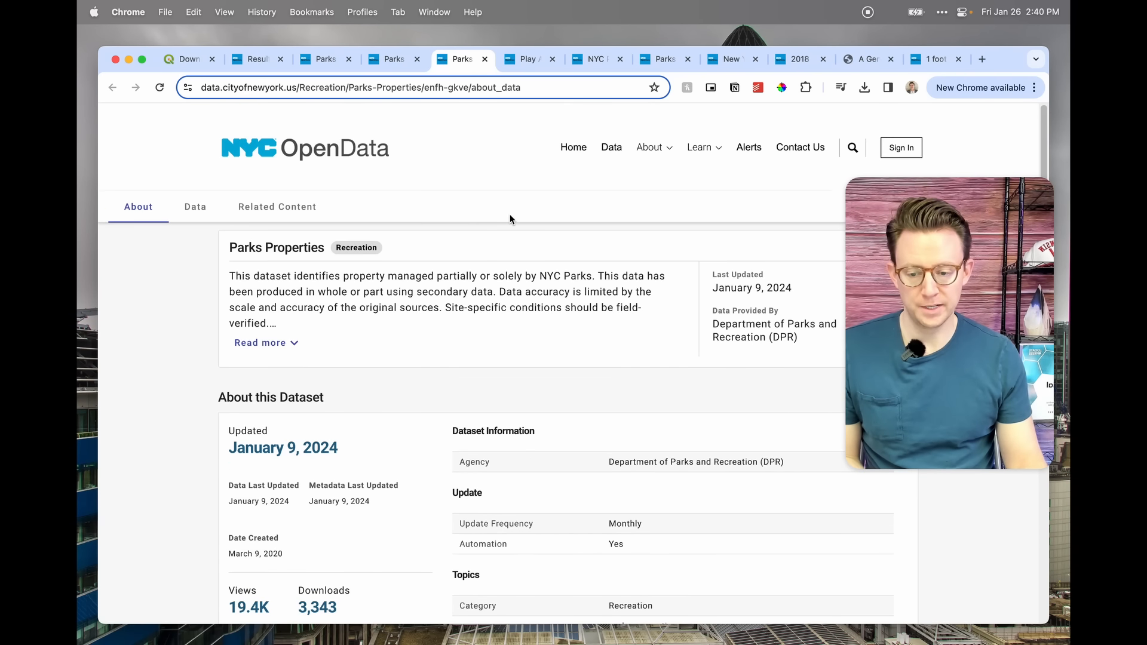
scroll(510, 214, "down", 1)
key("super+w")
left_click(401, 66)
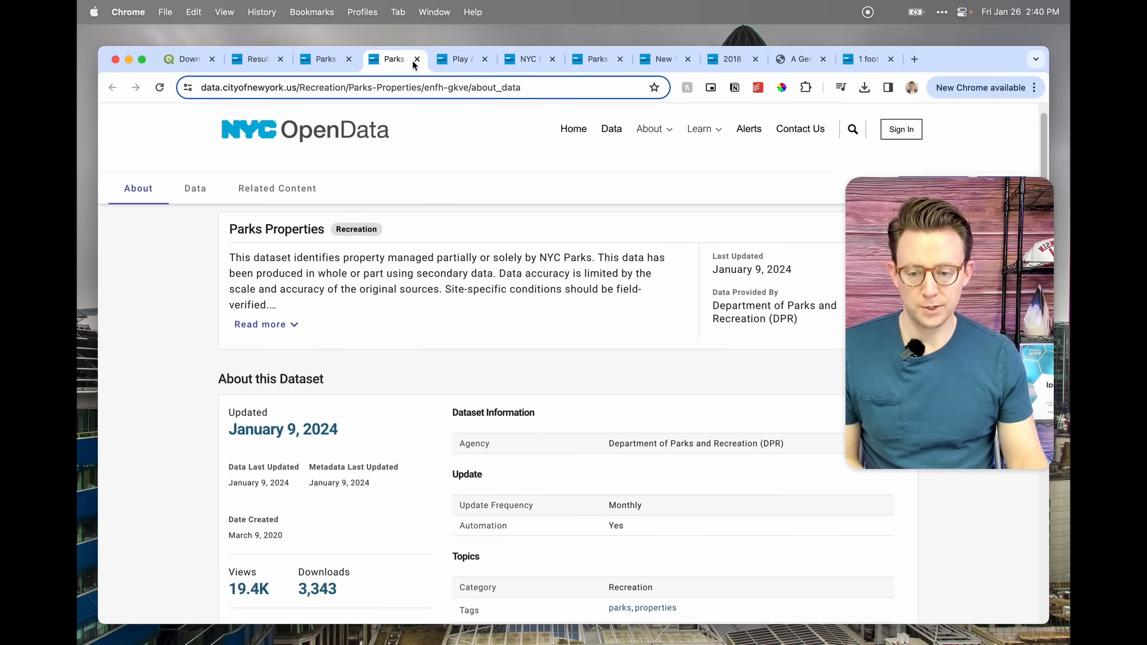
key("super+w")
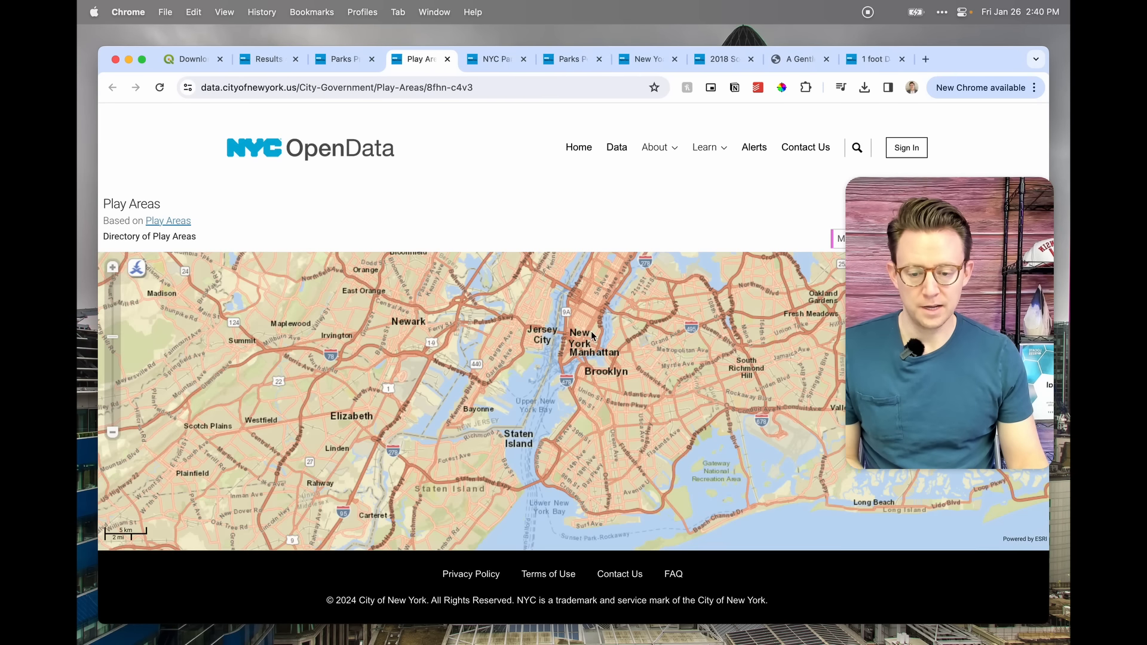
Step: Export the Play Areas dataset as a GeoJSON file
left_click_drag(927, 212, 174, 211)
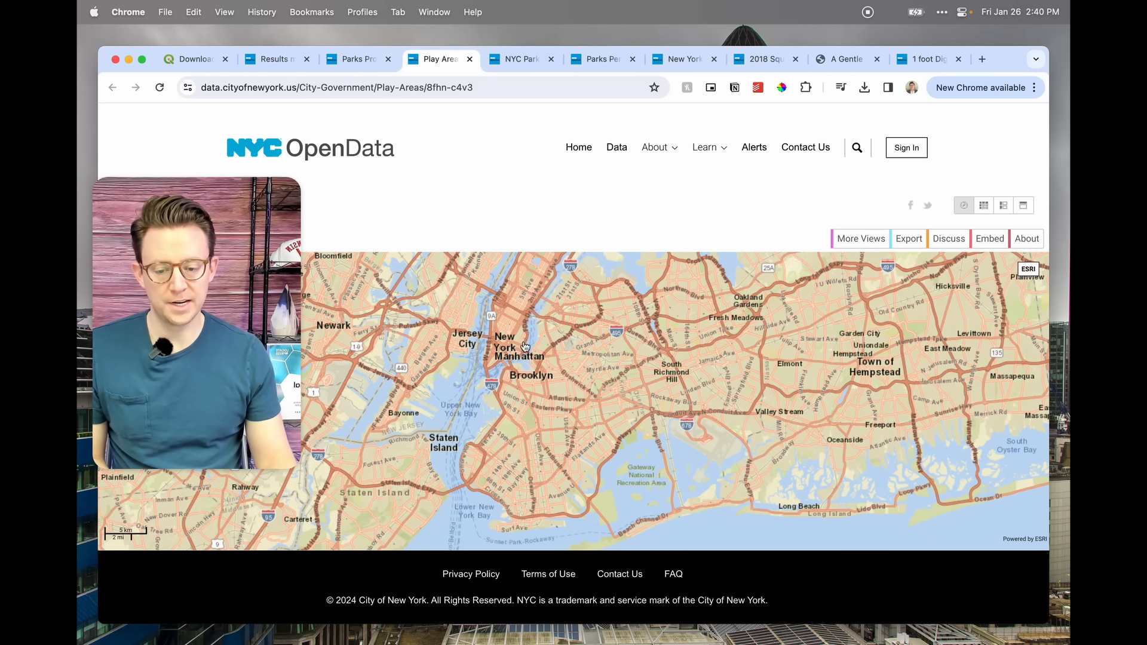
left_click(904, 242)
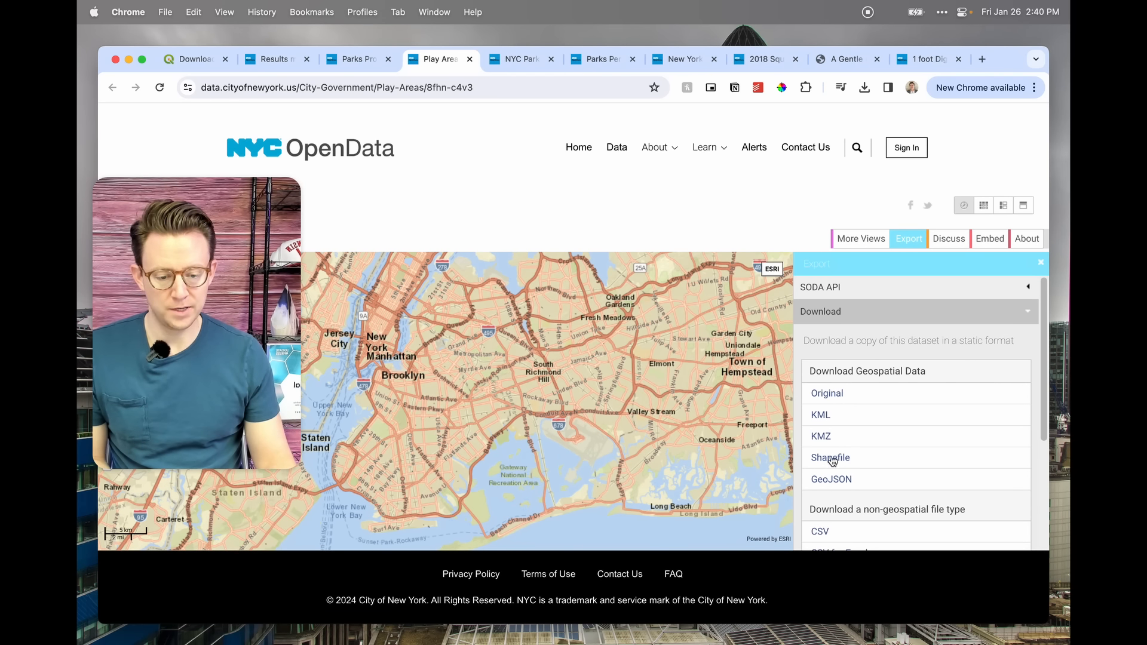
left_click(831, 478)
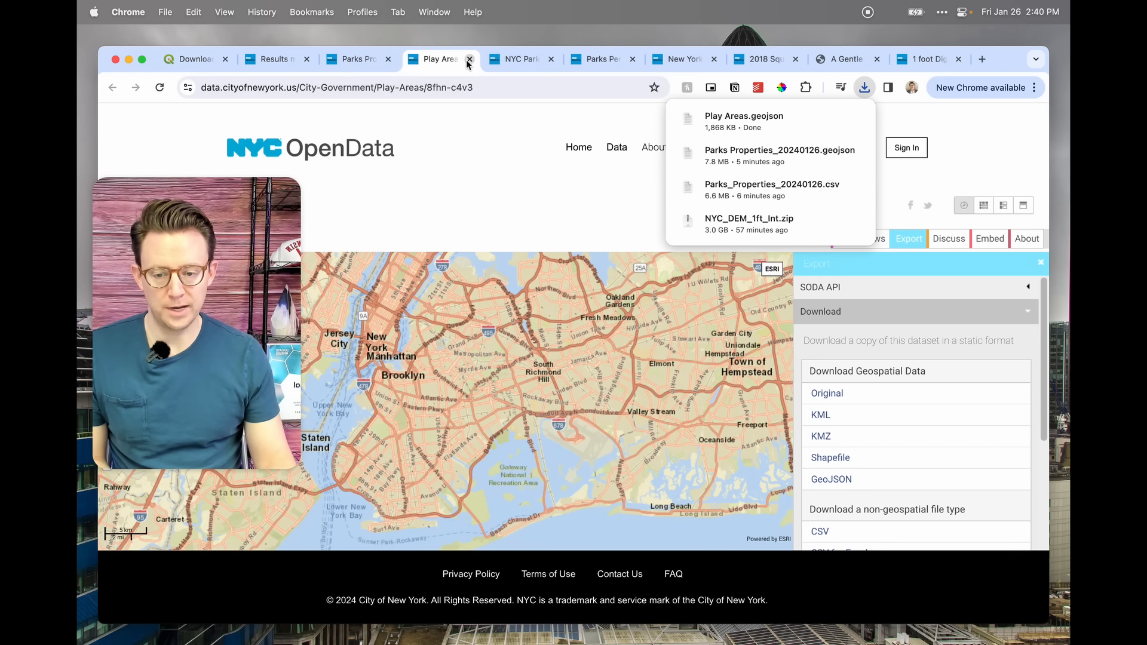
Step: Open the NYC Parks Forever Wild Map page and expand its additional information to read the dataset description
left_click(506, 59)
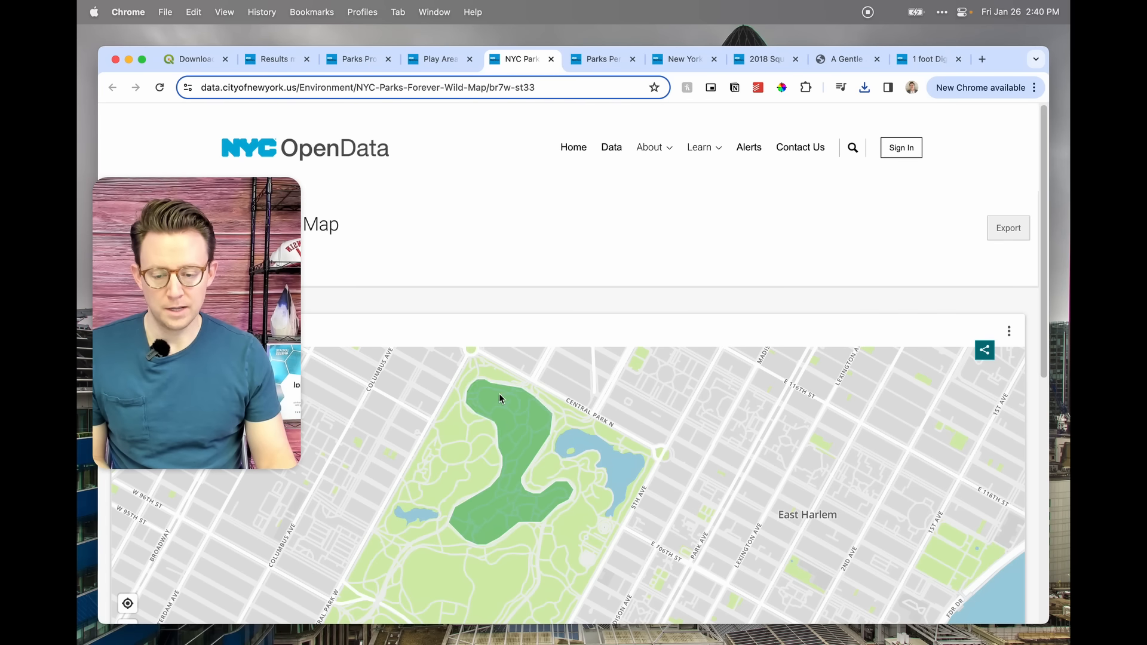
left_click_drag(289, 212, 293, 365)
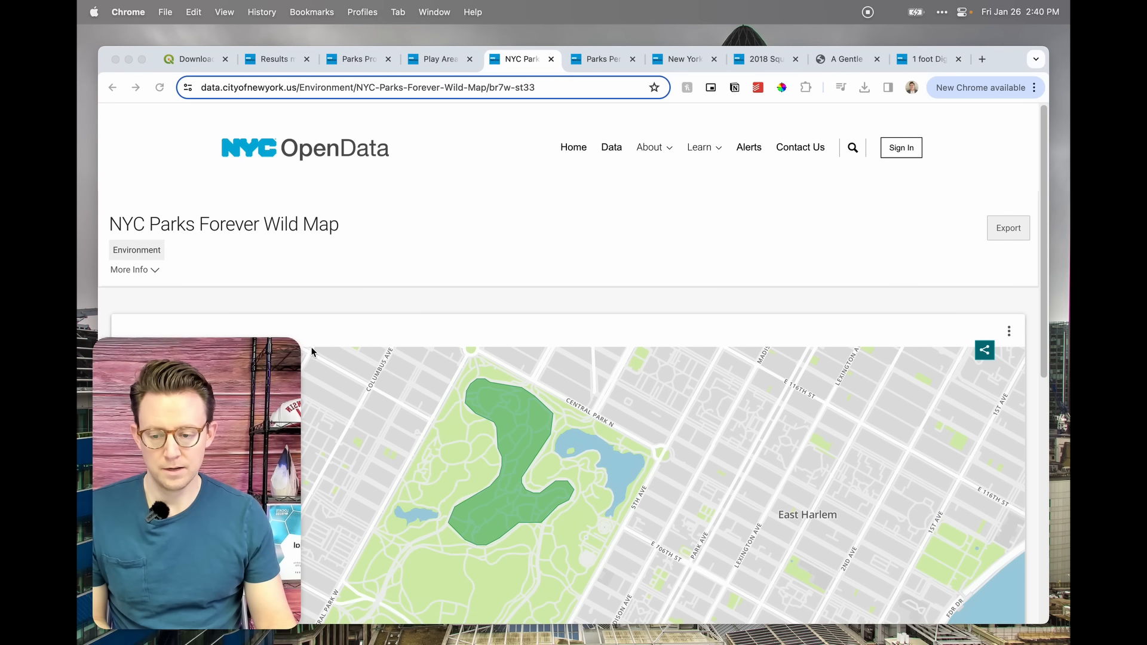
left_click(190, 223)
scroll(282, 222, "down", 4)
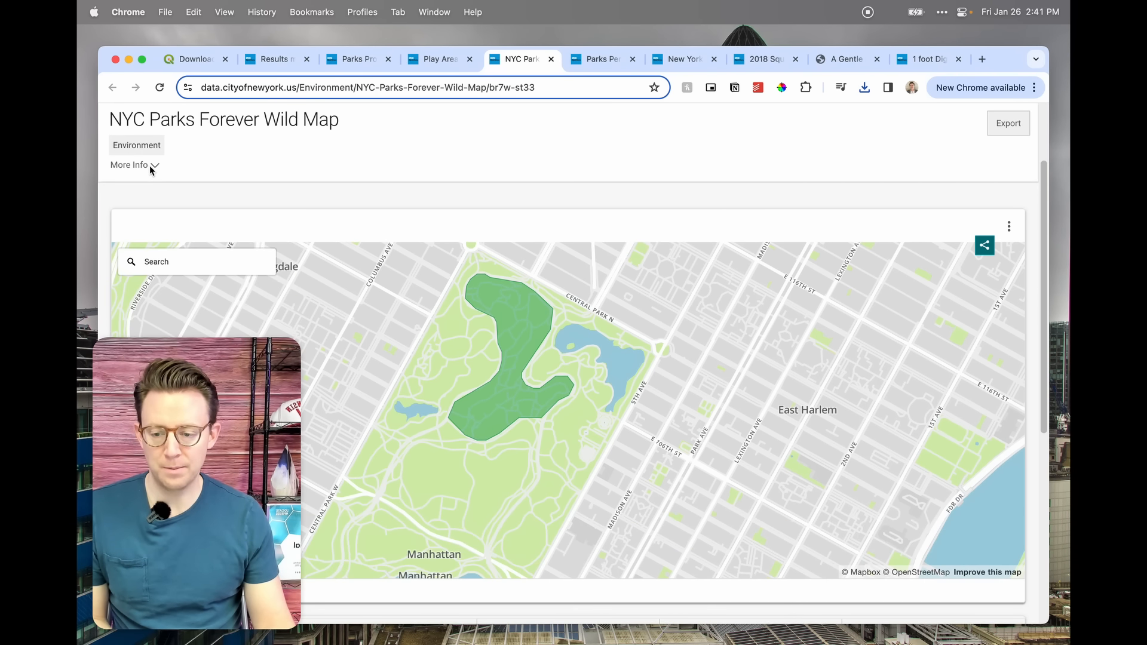
left_click(149, 166)
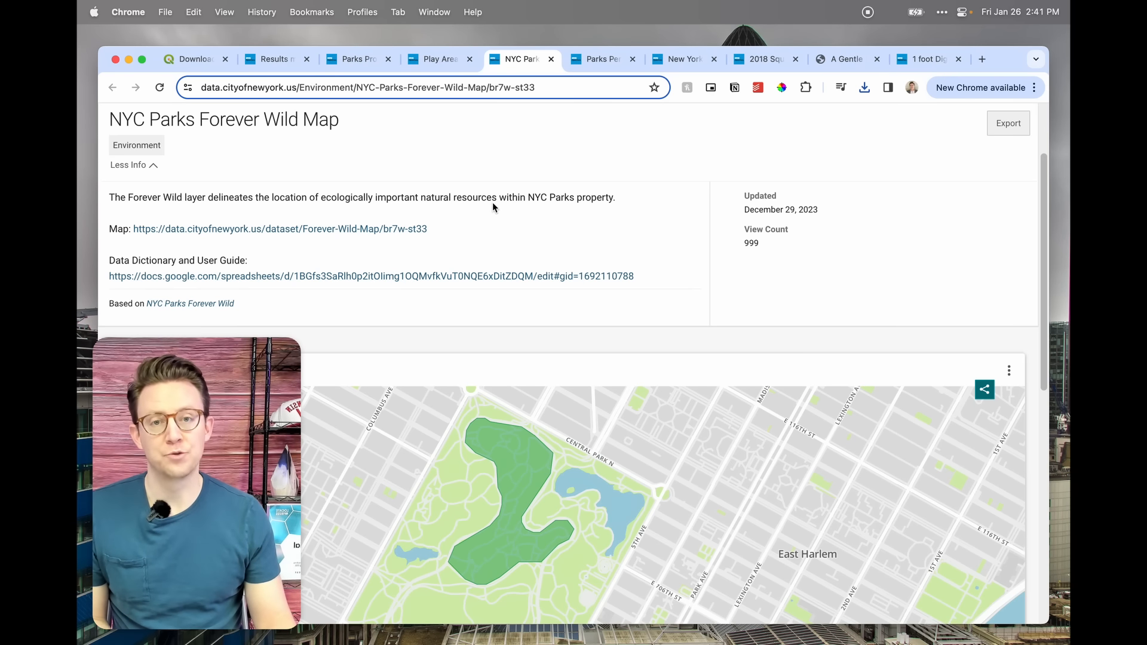
scroll(540, 486, "down", 2)
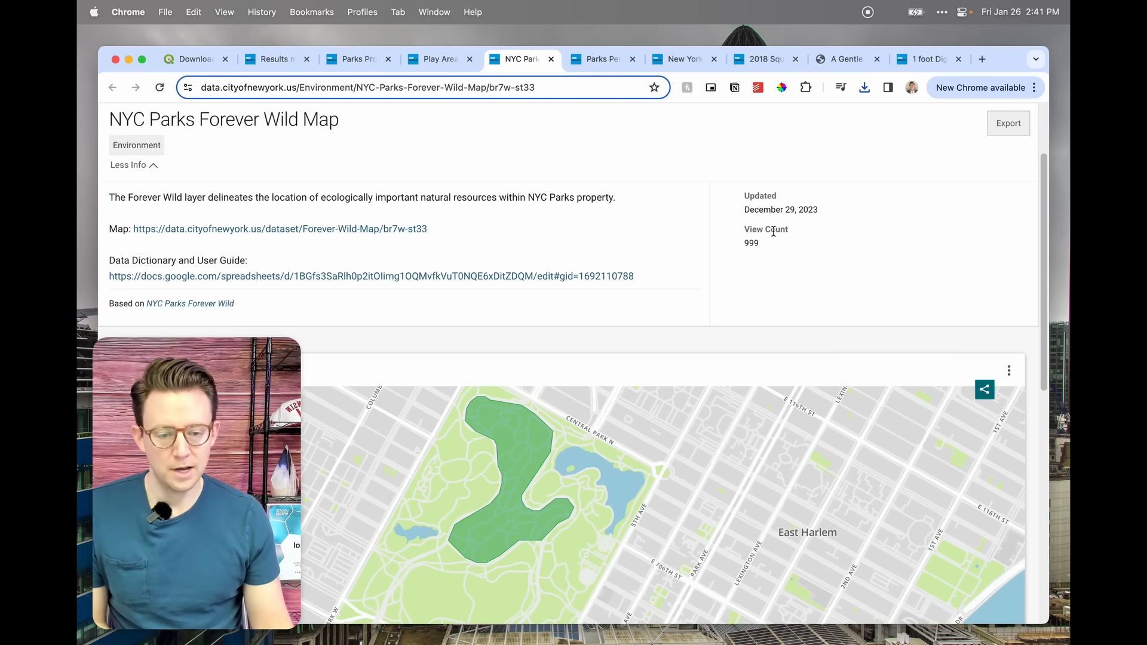
Step: Open the source data of the Forever Wild map and export the NYC Parks Forever Wild dataset as GeoJSON
left_click(1009, 371)
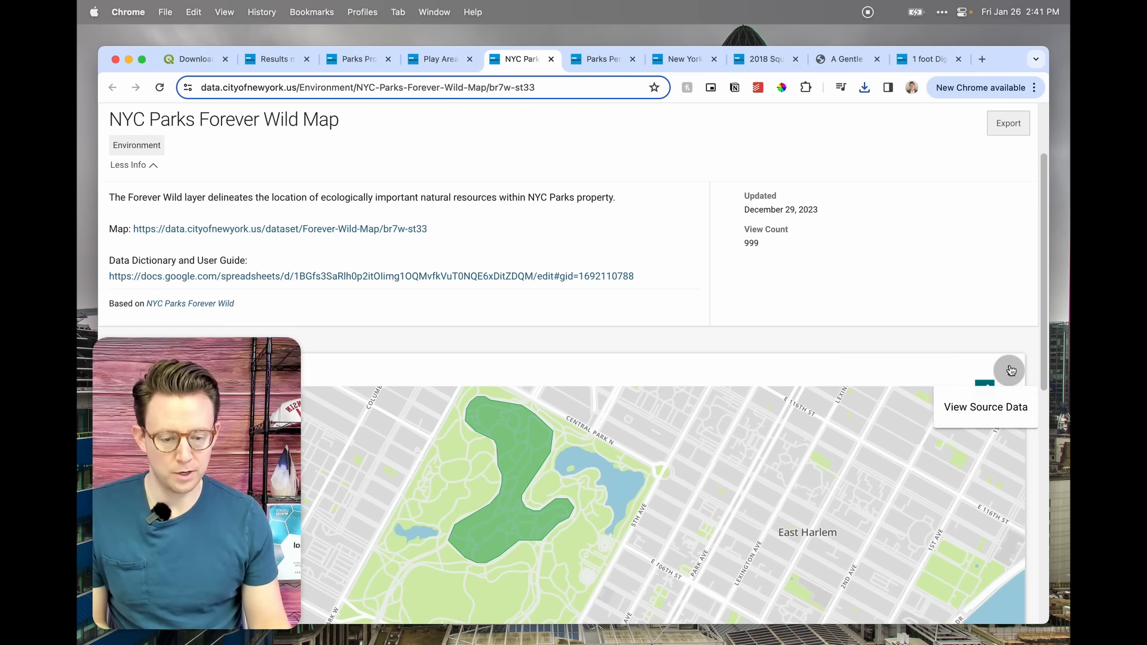
left_click(981, 405)
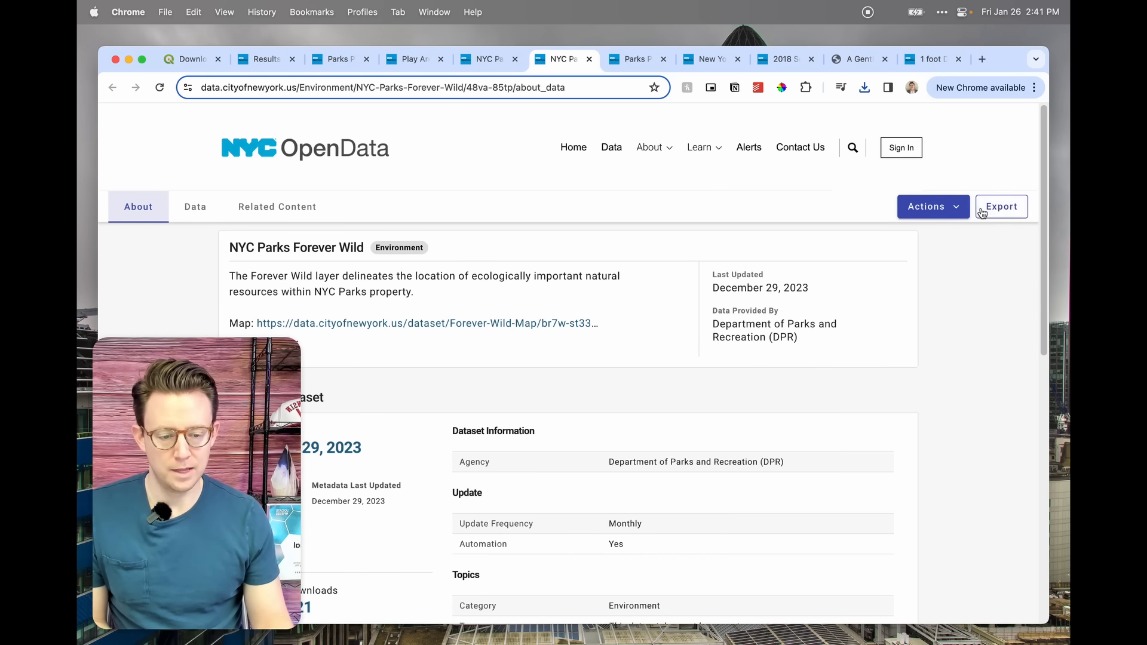
left_click(1002, 206)
left_click(498, 376)
scroll(510, 488, "down", 3)
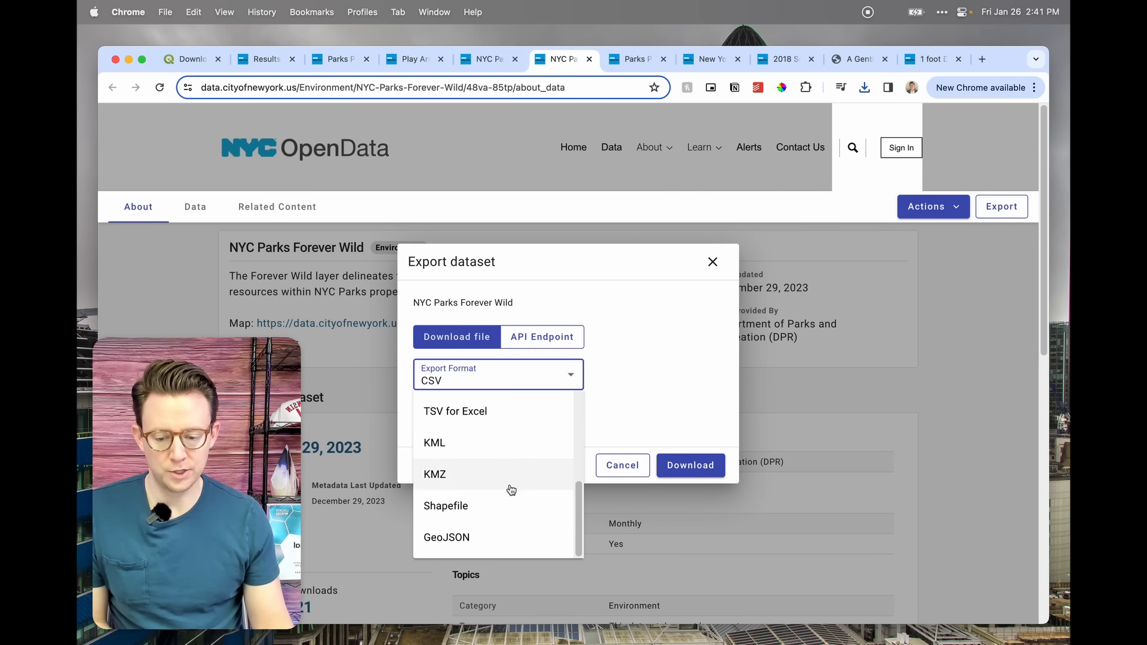
left_click(530, 539)
left_click(688, 466)
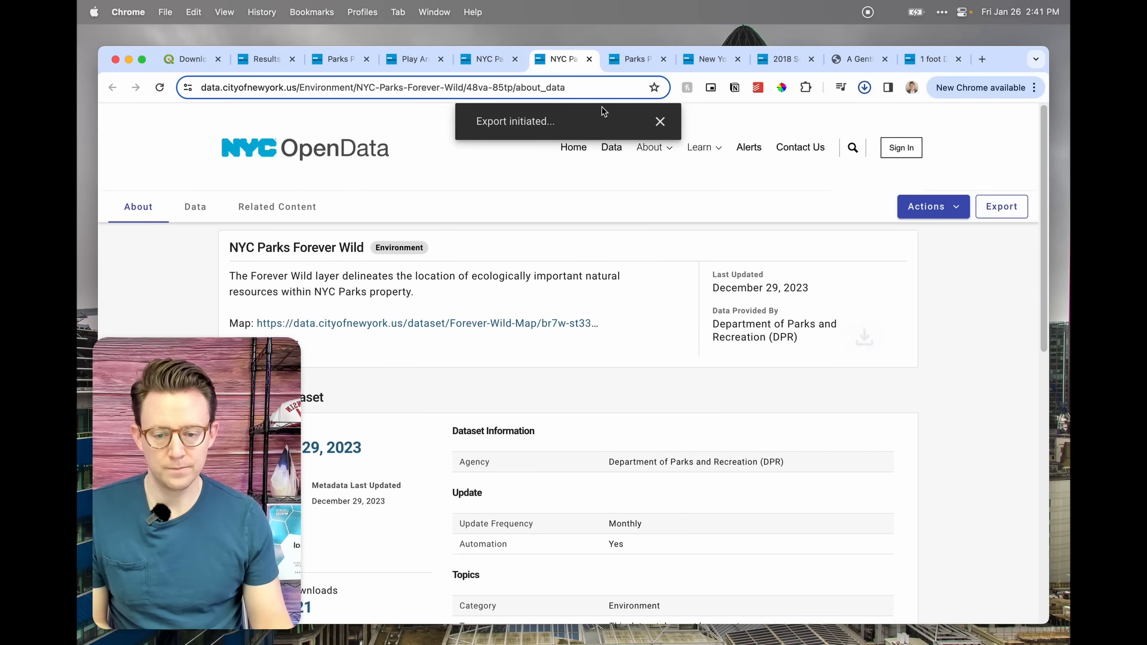
Step: Look over the Parks Permit Areas Map around Central Park and open the map's source dataset
left_click(632, 59)
scroll(522, 209, "down", 1)
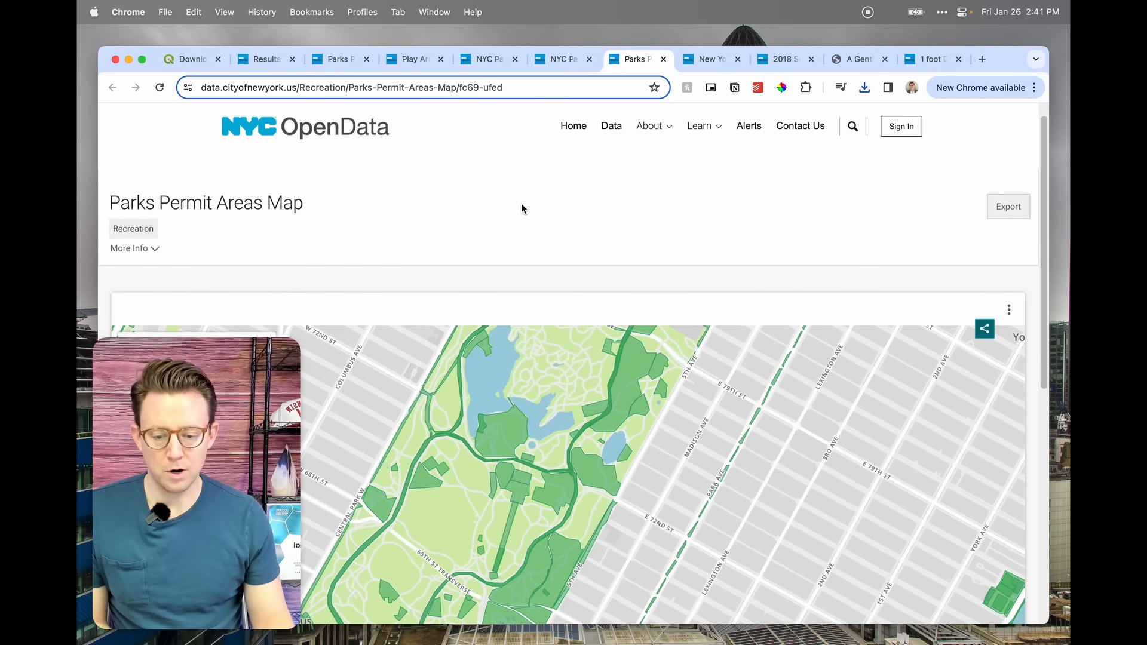
left_click_drag(626, 375, 454, 549)
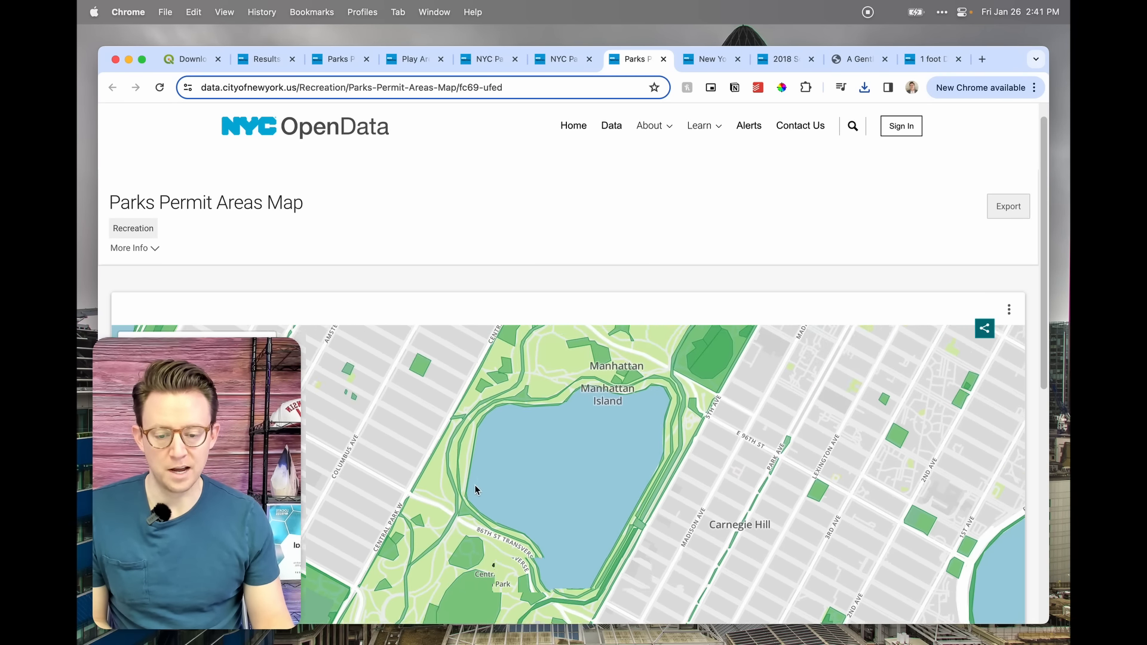
left_click_drag(474, 485, 417, 551)
left_click_drag(548, 410, 452, 562)
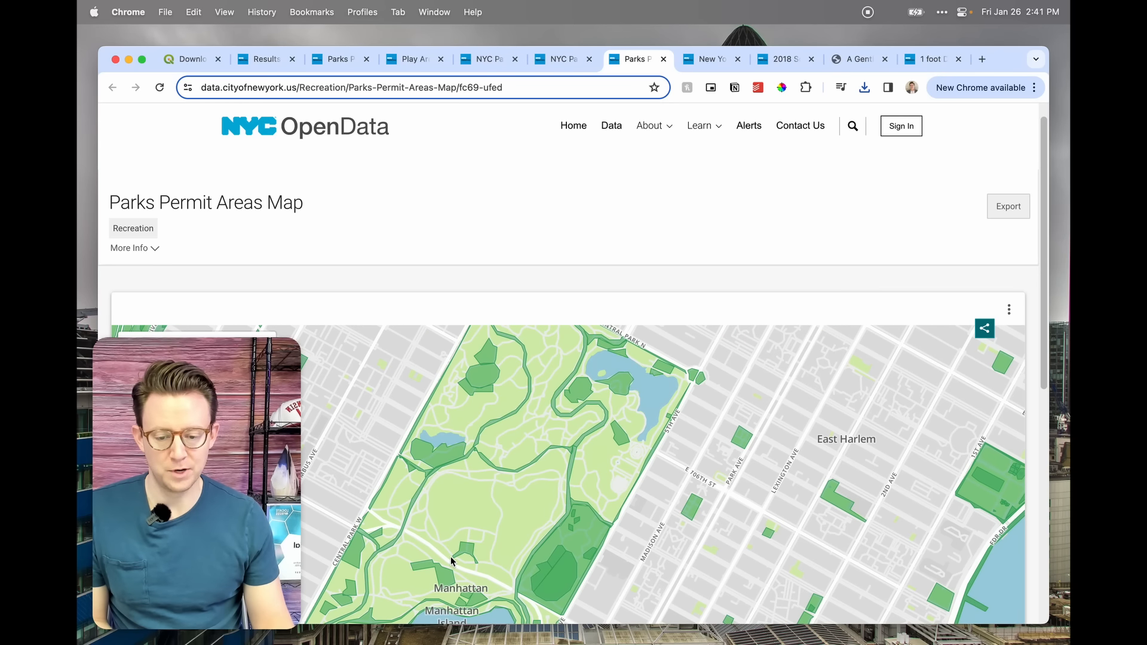
left_click(1009, 309)
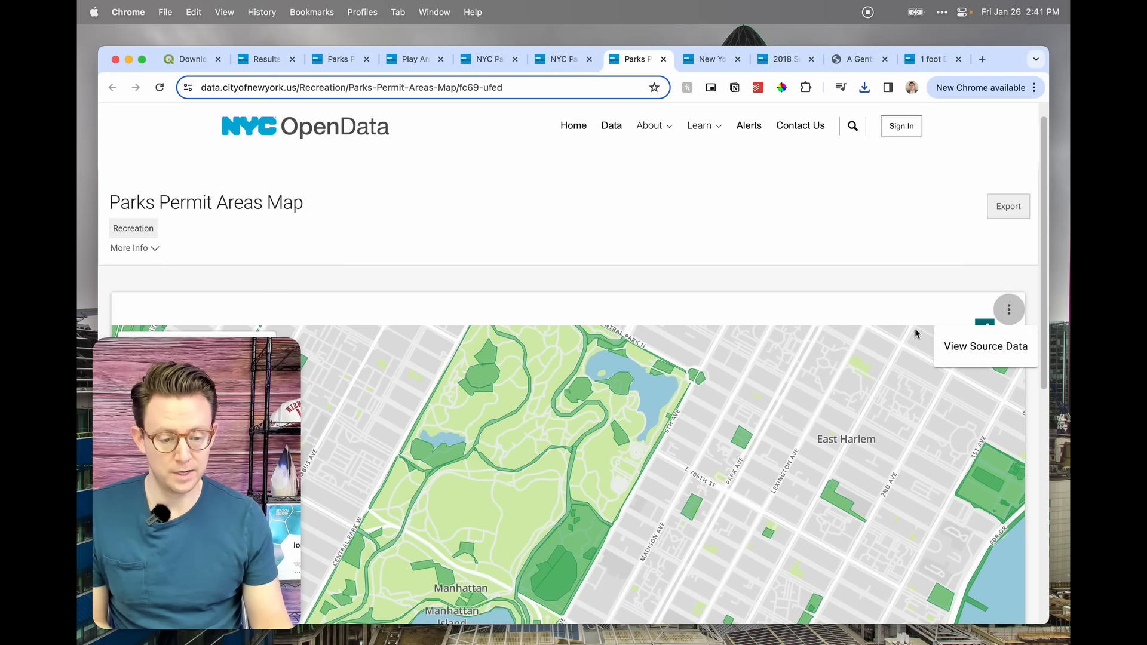
left_click(956, 342)
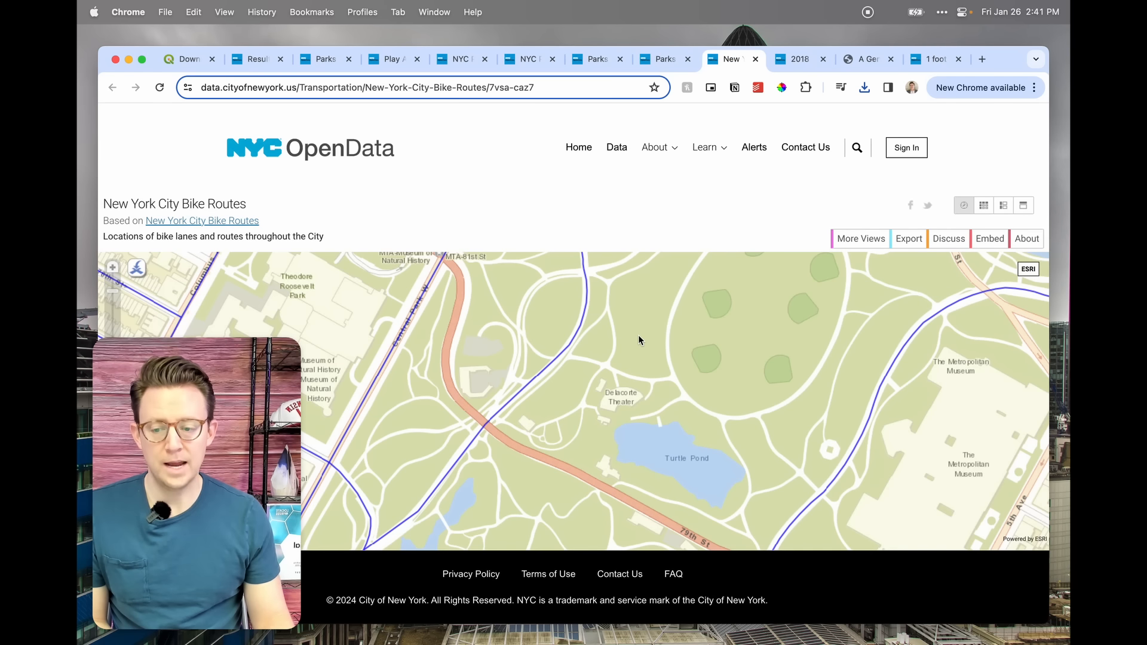
Step: Examine the New York City Bike Routes map citywide and around Central Park, and export the dataset as GeoJSON
scroll(638, 341, "down", 6)
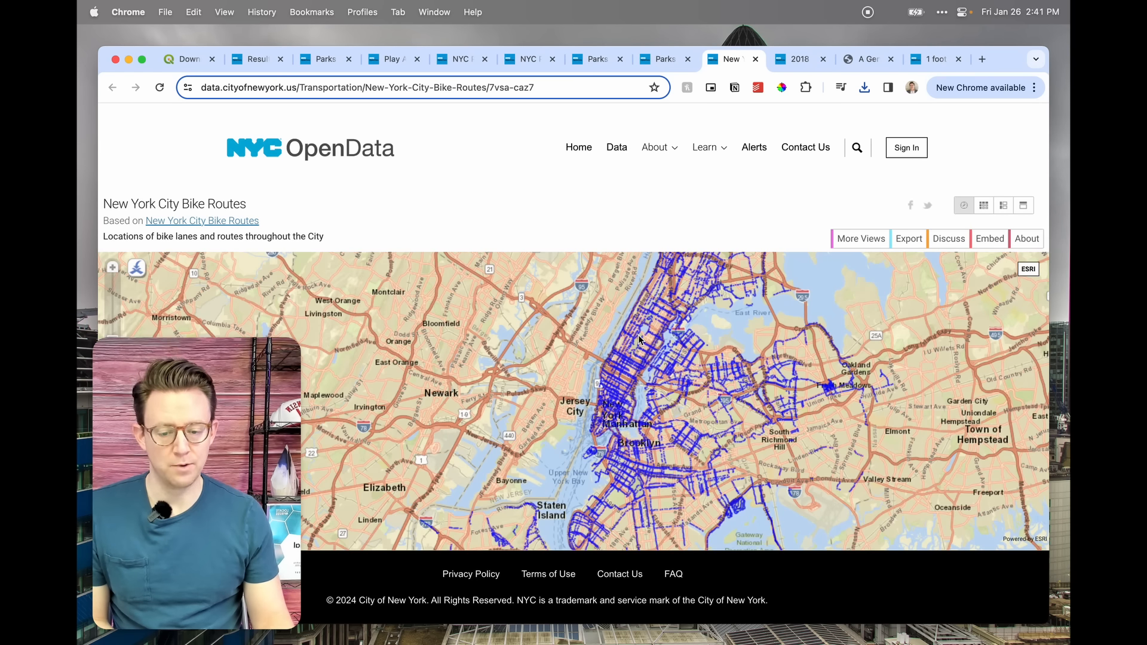
scroll(639, 341, "up", 5)
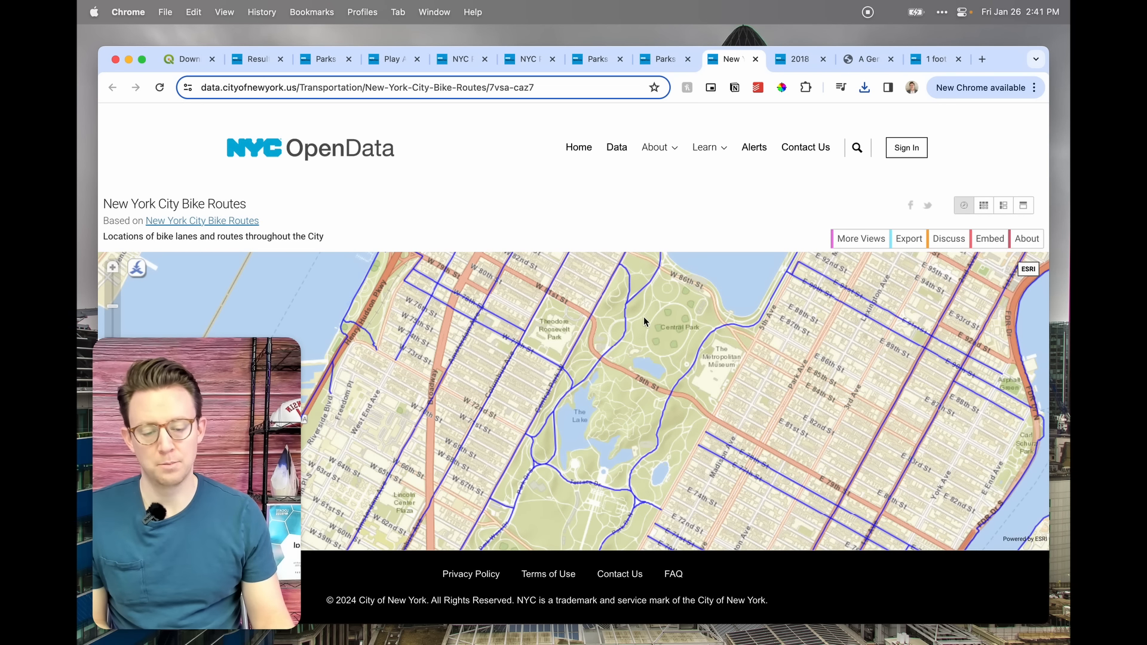
left_click(909, 238)
left_click(837, 479)
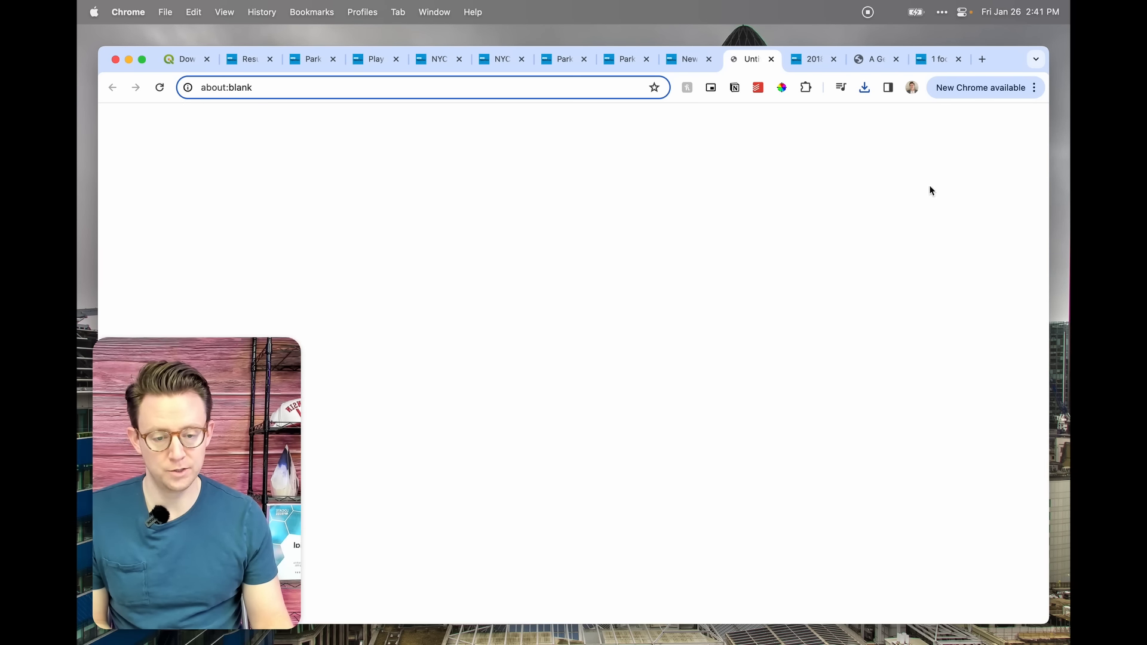
Step: Open the 2018 Squirrel Census Fur Color Map page and examine the squirrel sightings in Central Park
left_click(802, 59)
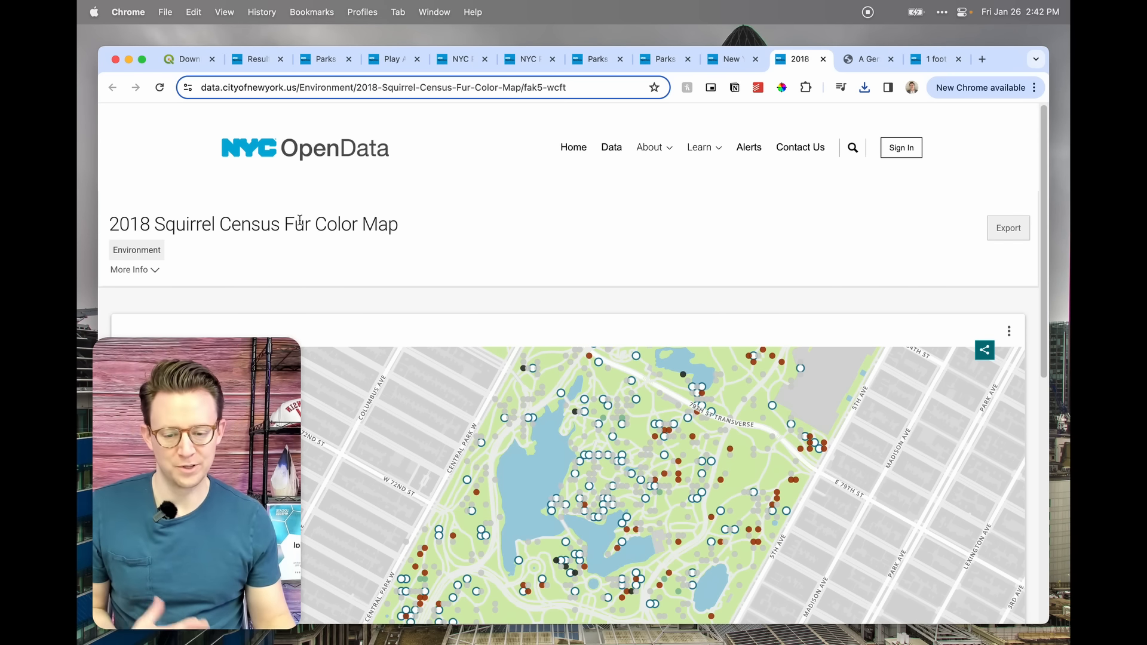
left_click_drag(687, 358, 668, 455)
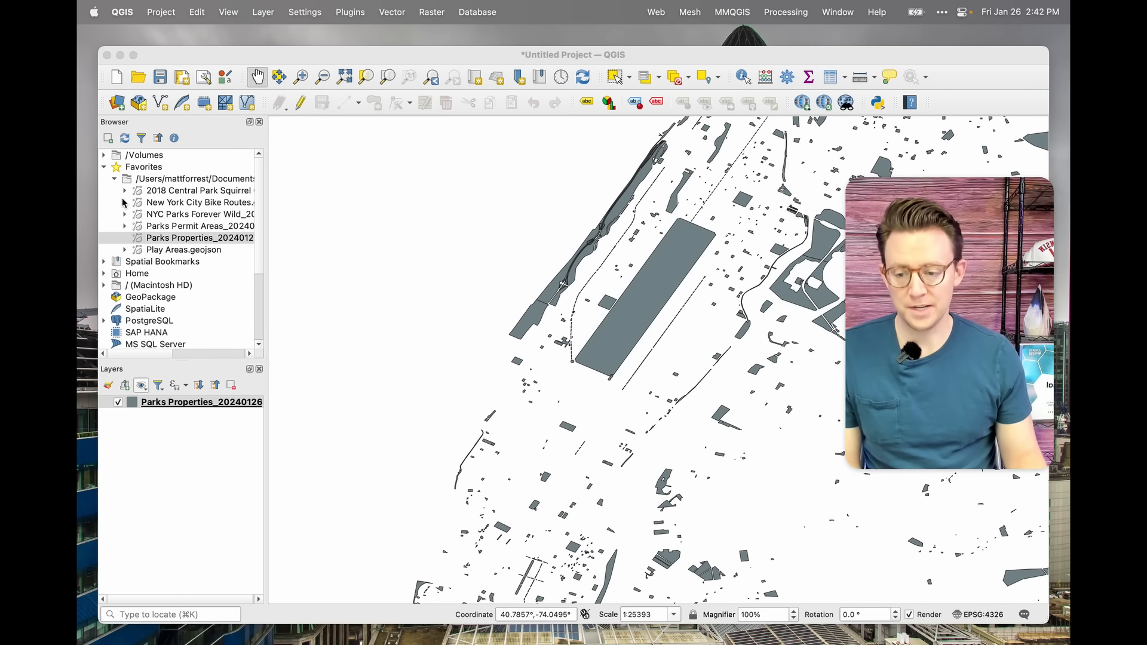
Step: In QGIS, widen the file browser to show the full file names and add Play Areas.geojson as a layer
left_click(270, 241)
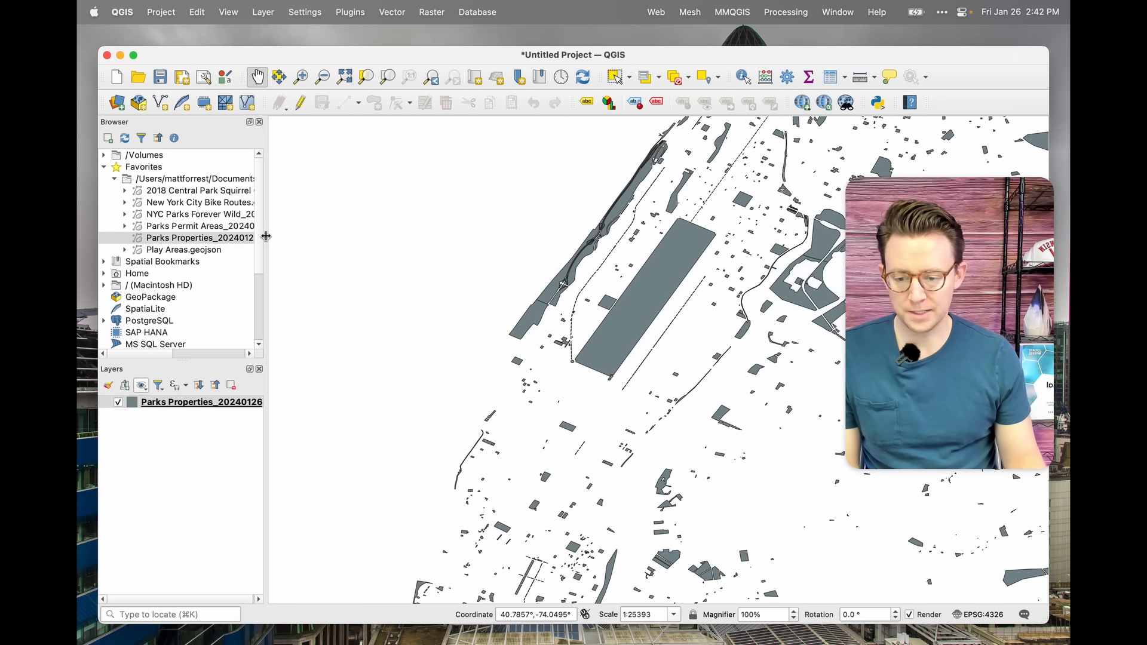
left_click_drag(267, 193, 333, 194)
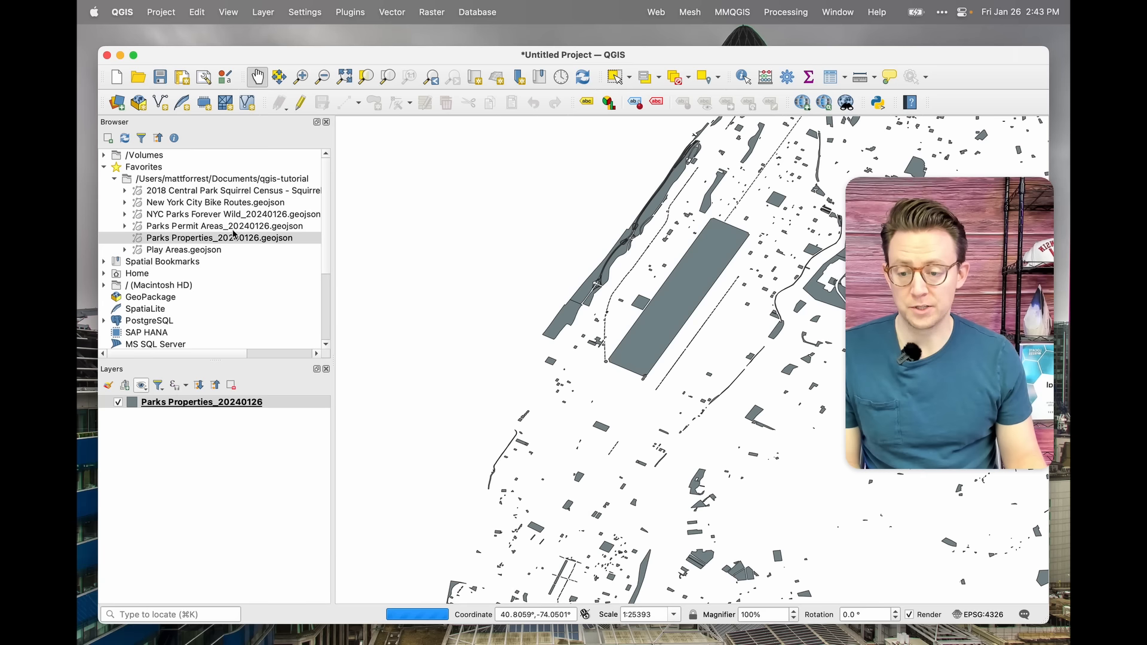
left_click_drag(189, 250, 189, 453)
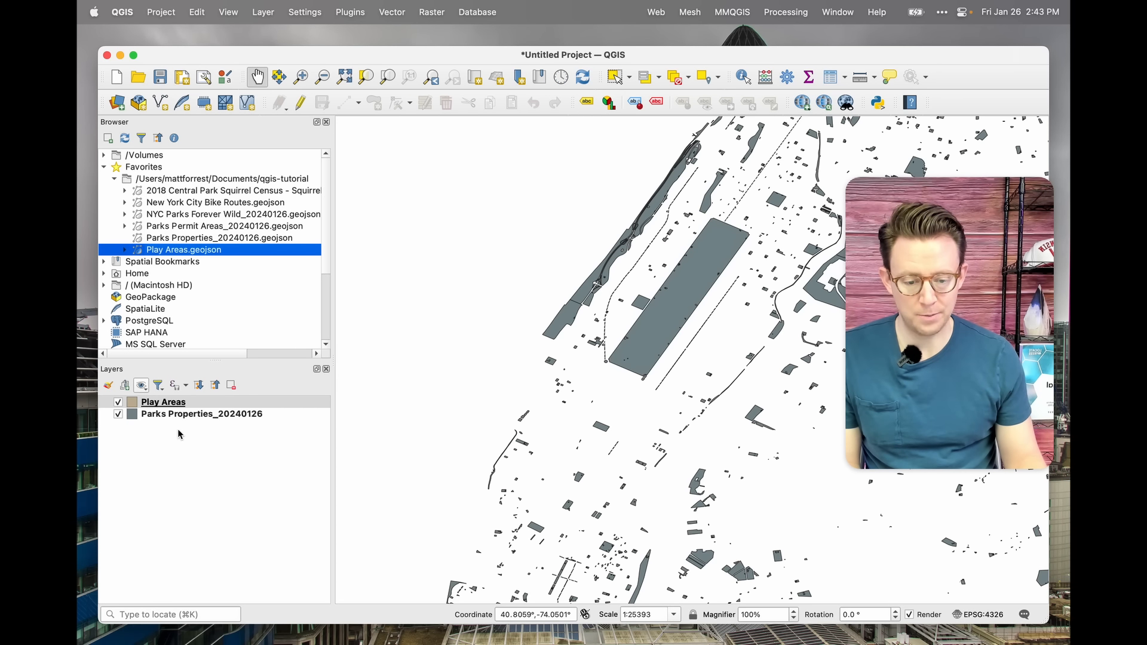
Step: Inspect the play areas in Central Park up close and add the 2018 Central Park Squirrel Census file as a layer
scroll(527, 439, "up", 4)
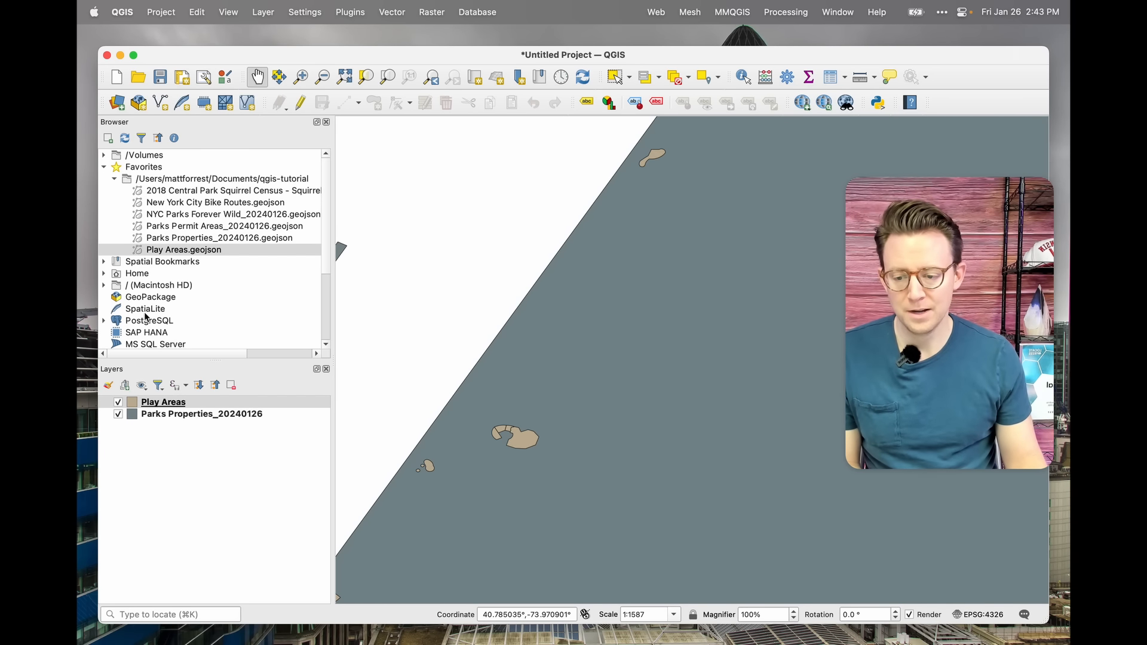
left_click_drag(207, 196, 188, 435)
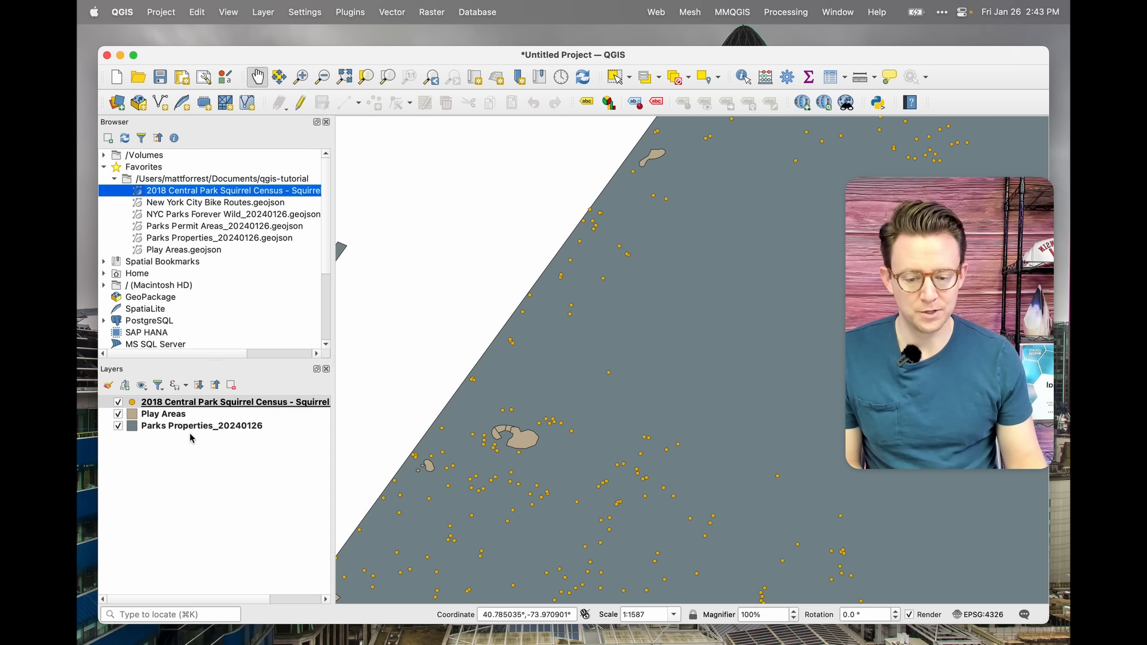
left_click_drag(751, 452, 632, 415)
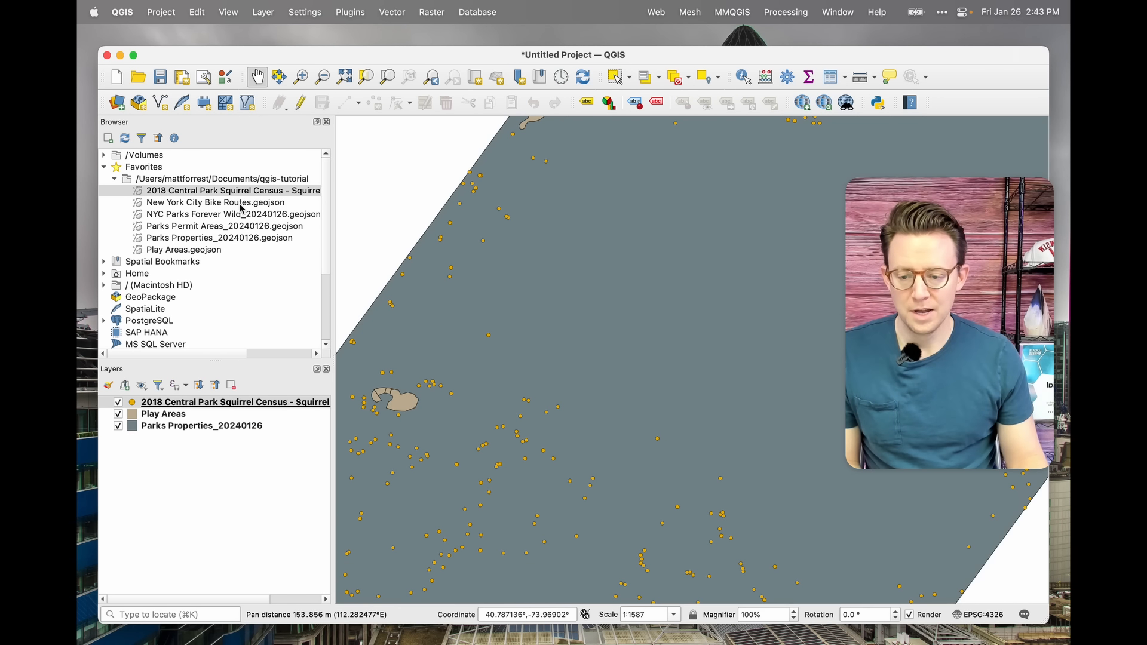
Step: Add the New York City Bike Routes and NYC Parks Forever Wild GeoJSON files as layers and review them across Central Park
left_click_drag(210, 203, 206, 473)
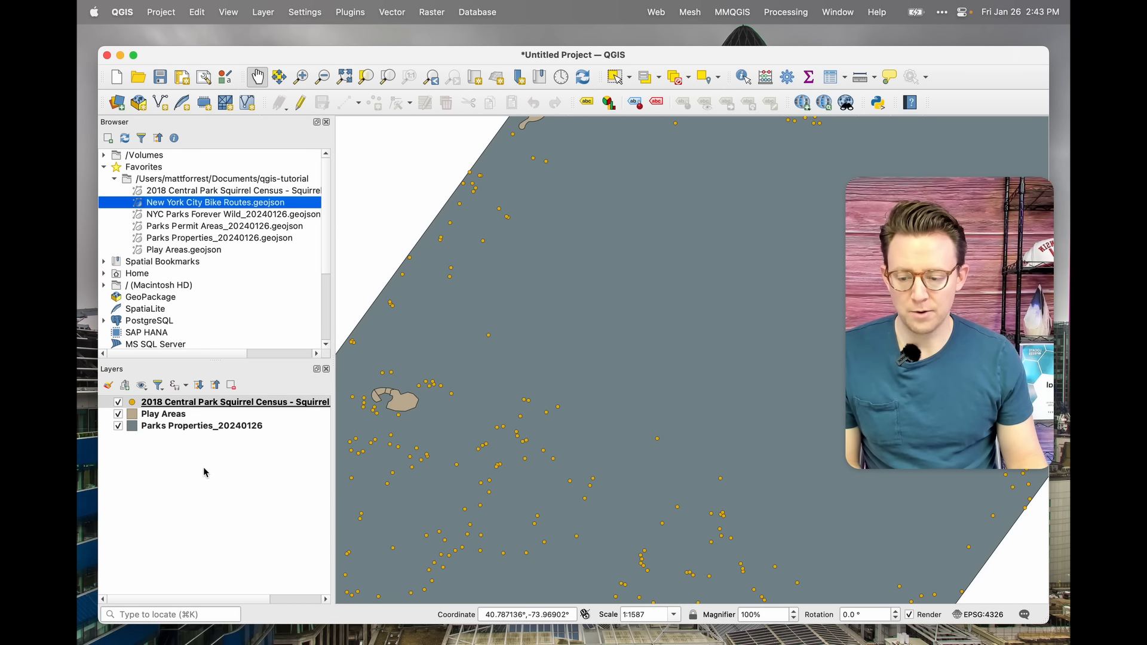
left_click(171, 217)
left_click_drag(184, 221, 158, 458)
scroll(597, 371, "down", 2)
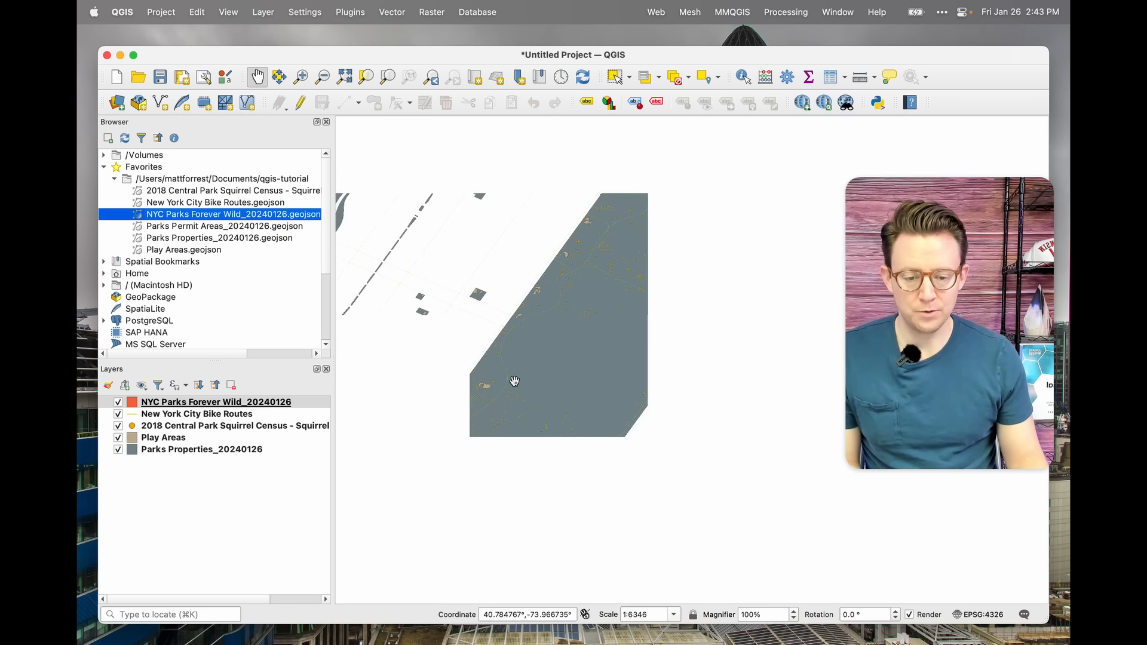
left_click_drag(627, 394, 593, 355)
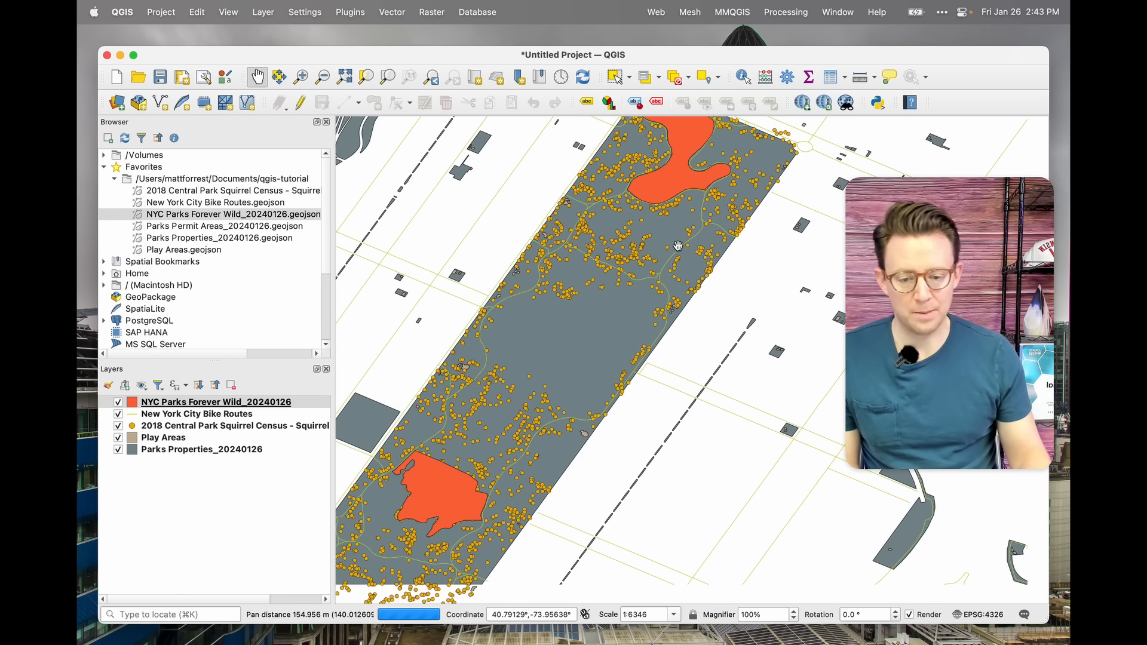
left_click_drag(715, 328, 584, 405)
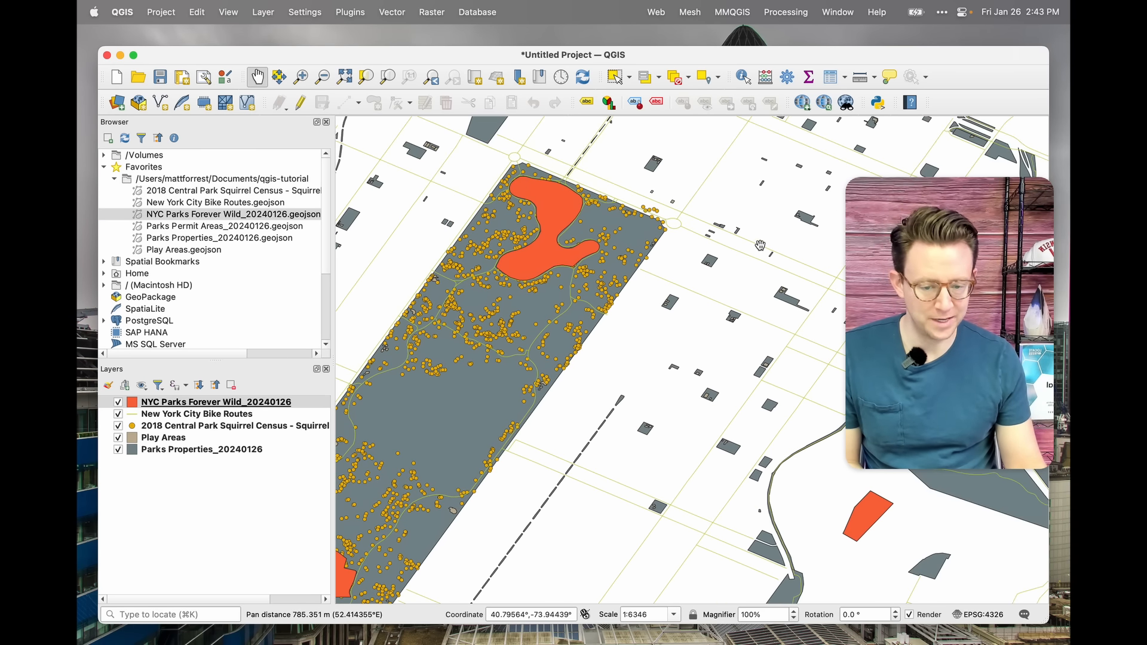
left_click_drag(401, 268, 518, 256)
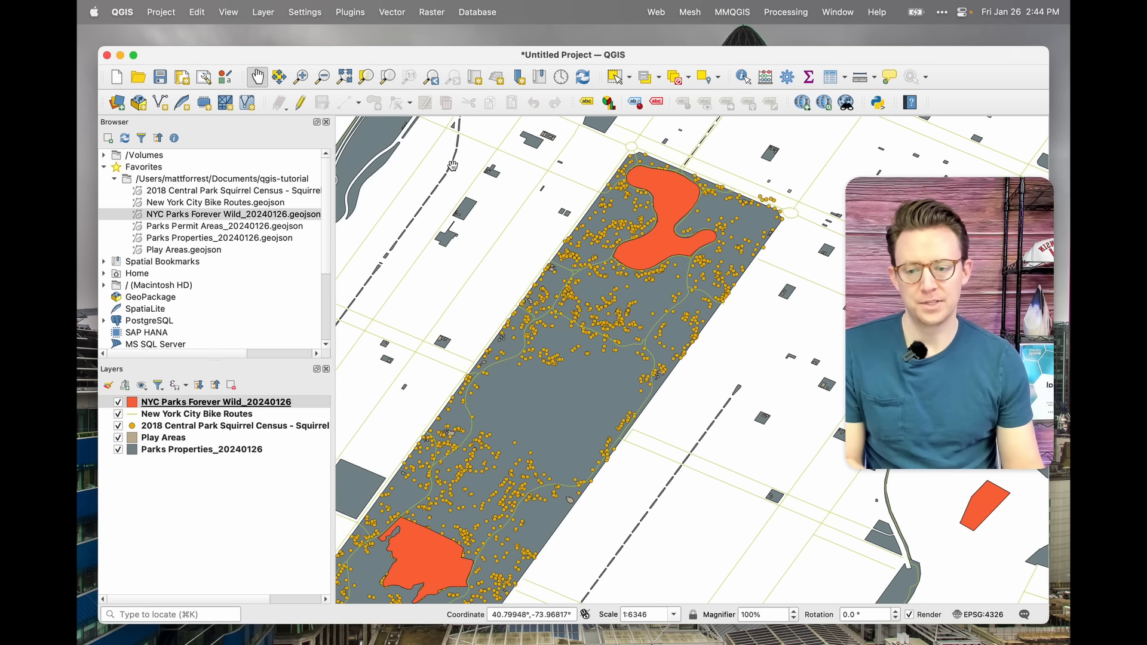
Step: Open the plugin manager and browse the list of all available plugins
left_click(348, 13)
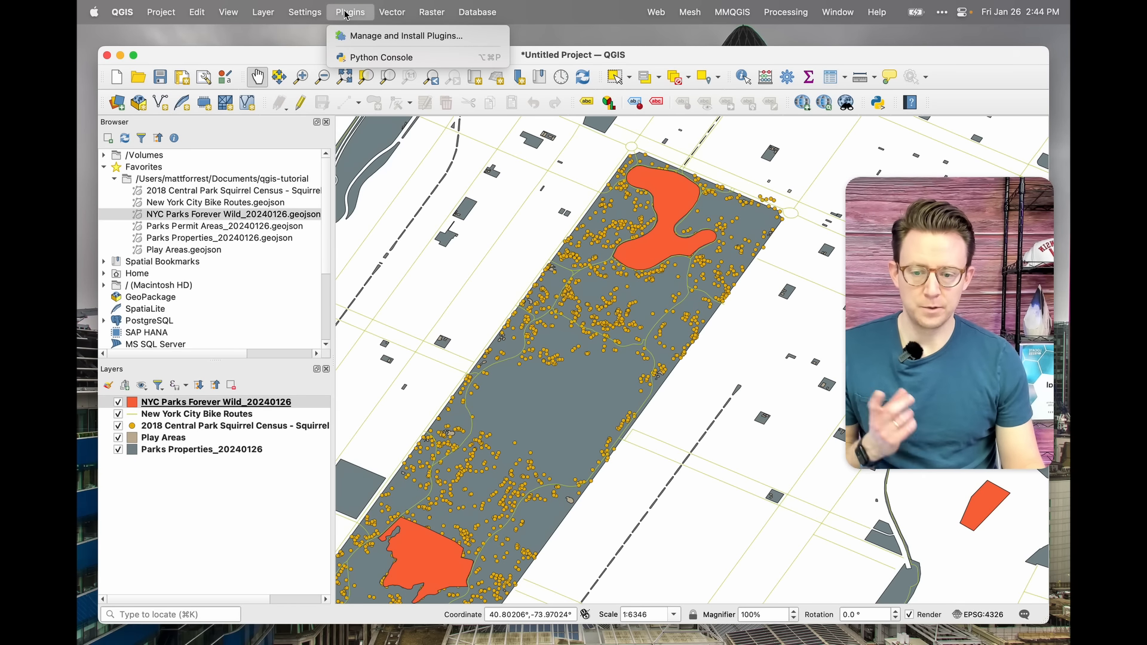
left_click(366, 37)
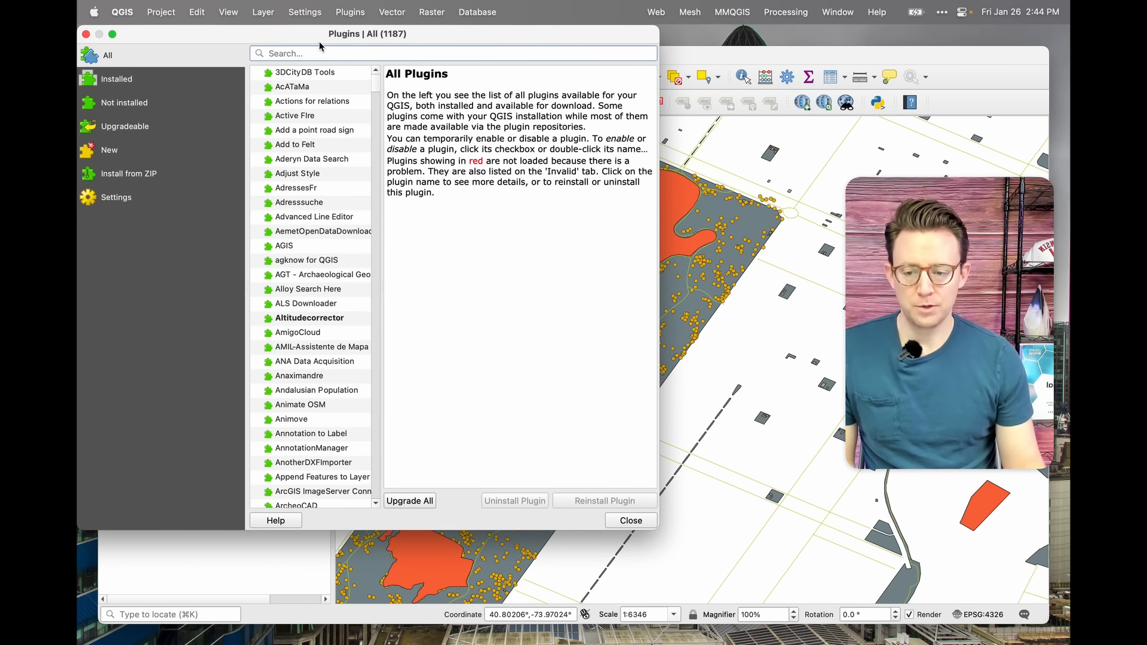
left_click_drag(315, 37, 431, 118)
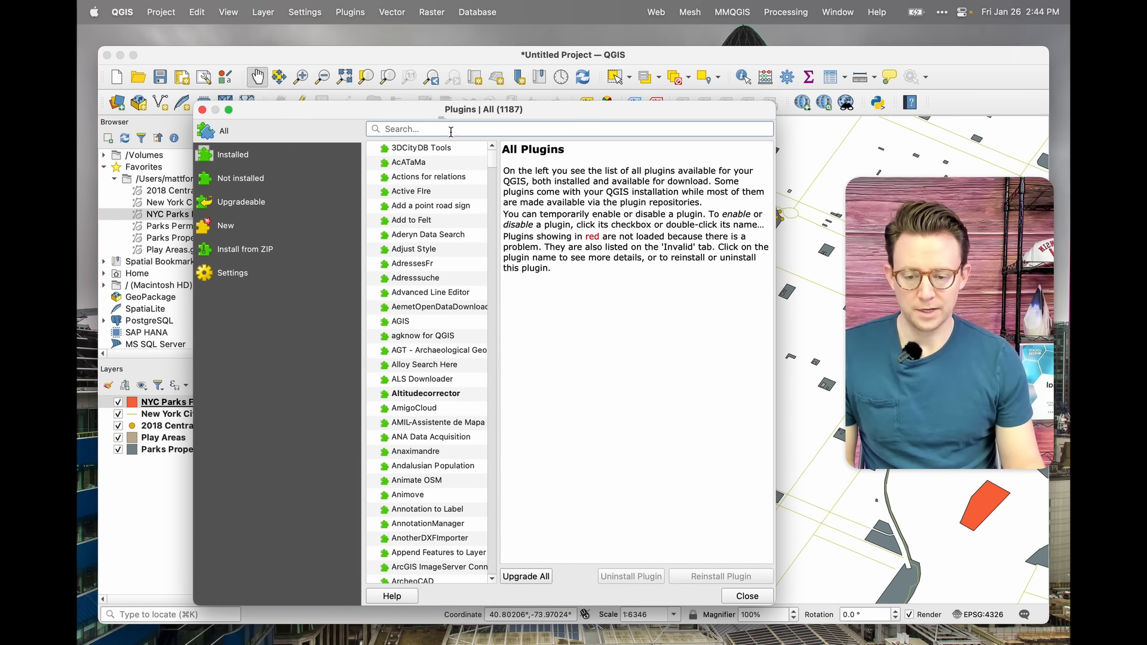
scroll(418, 222, "down", 15)
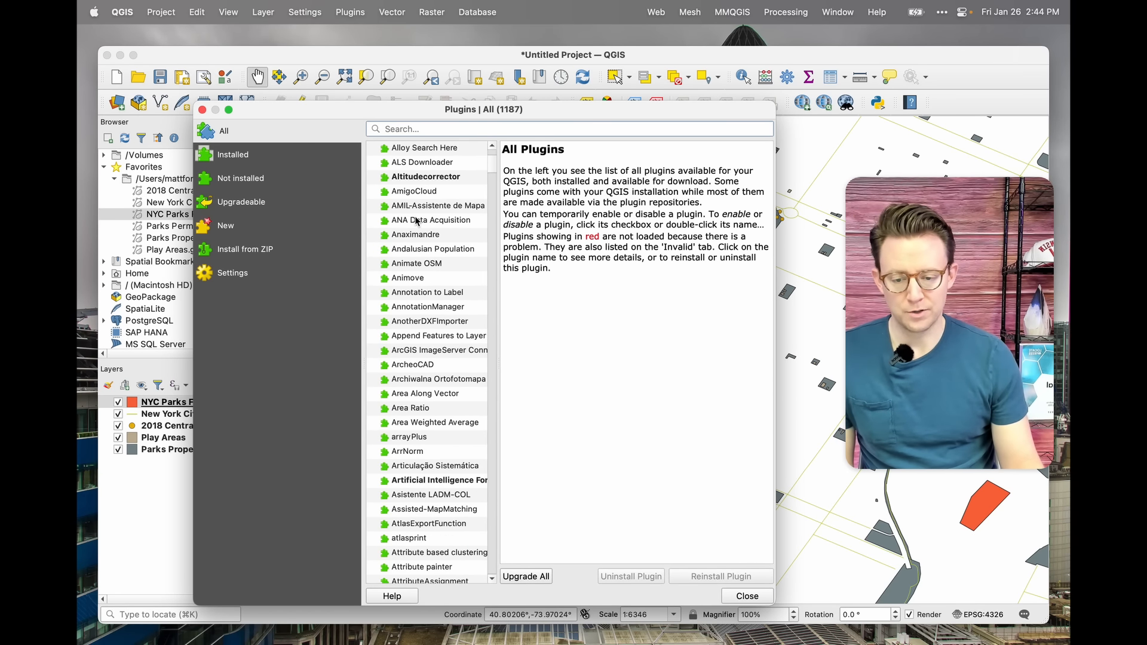
scroll(418, 222, "down", 15)
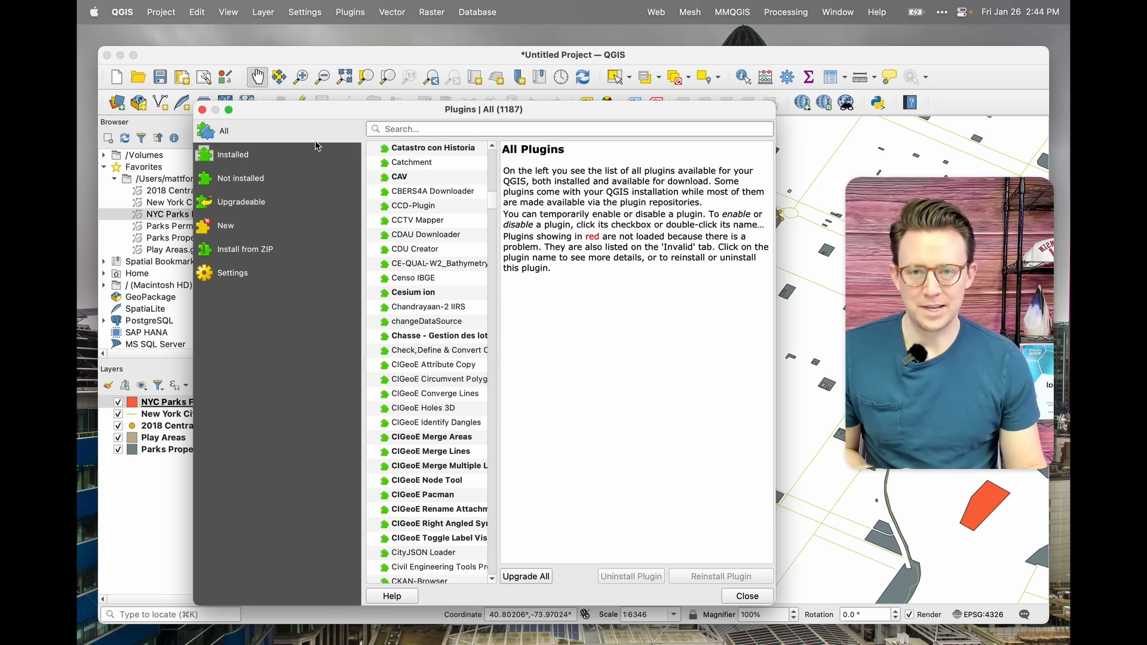
Step: Search the plugins for "quickmap", review the QuickMapServices details and upgrade that plugin
type("quick")
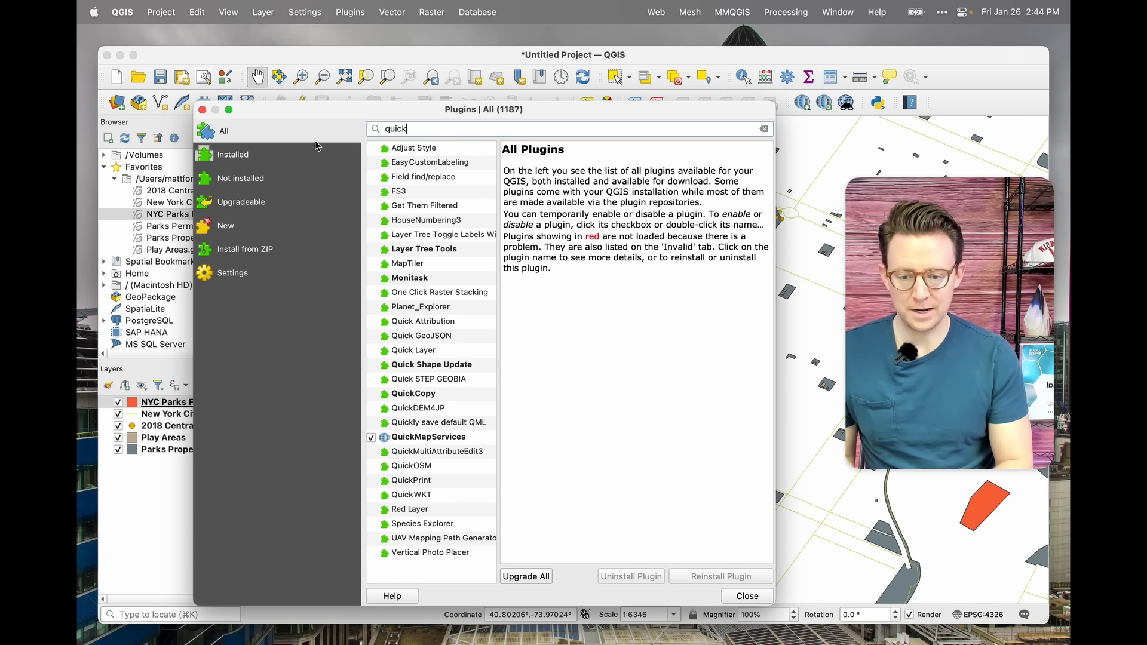
type("map")
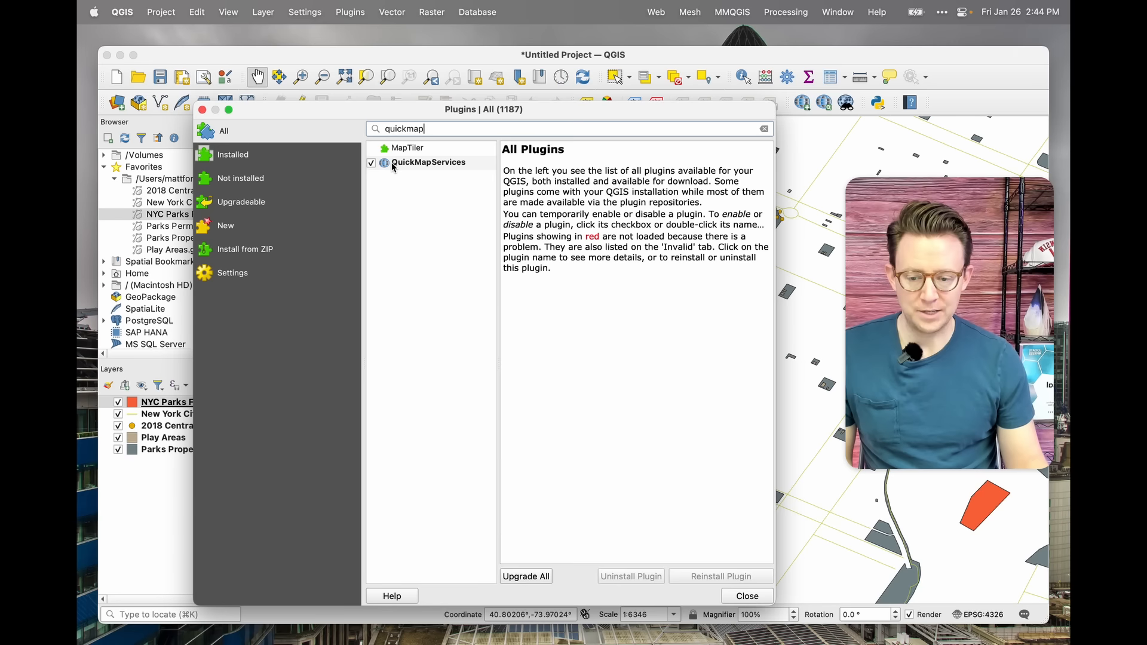
left_click(395, 168)
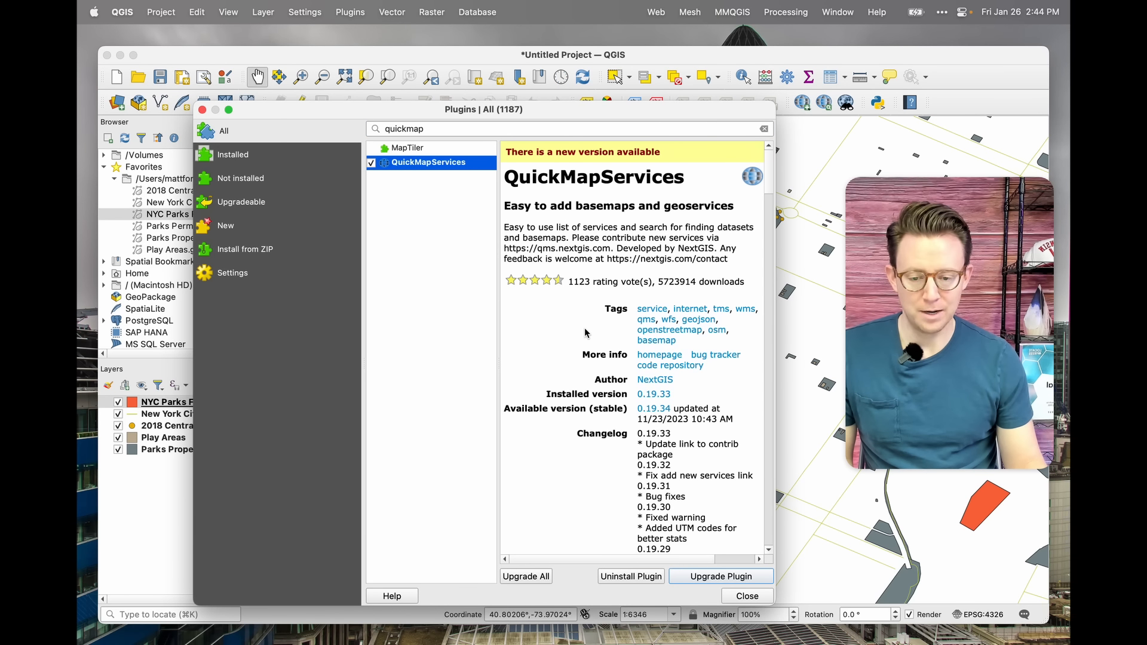
scroll(585, 334, "down", 10)
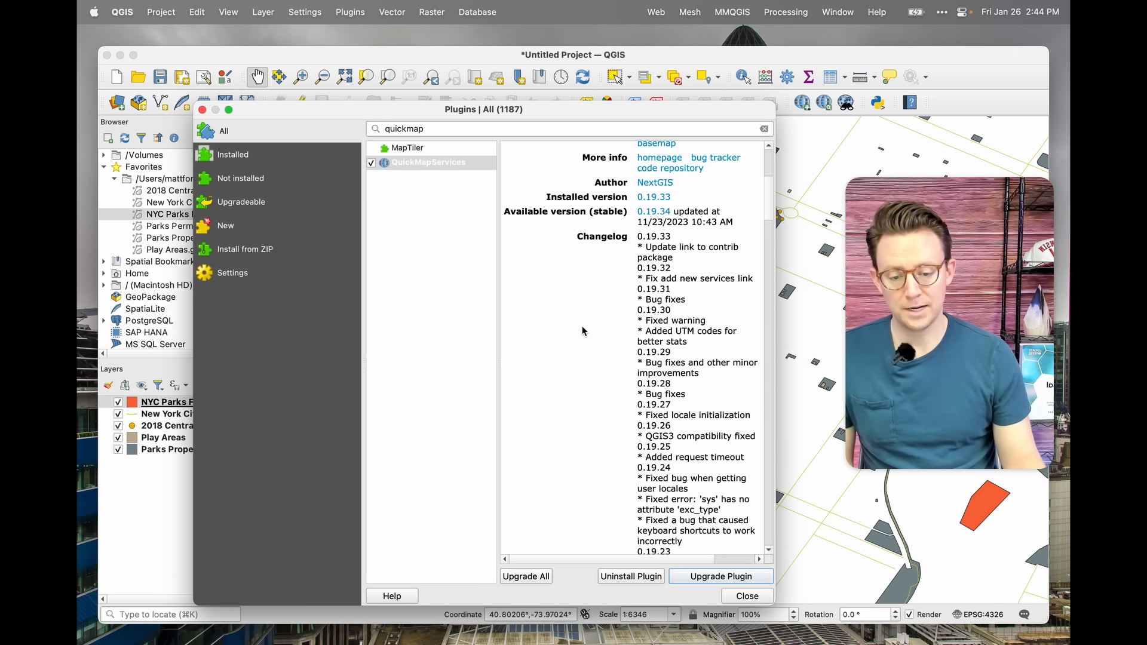
scroll(584, 332, "up", 10)
left_click_drag(692, 112, 766, 90)
left_click(794, 556)
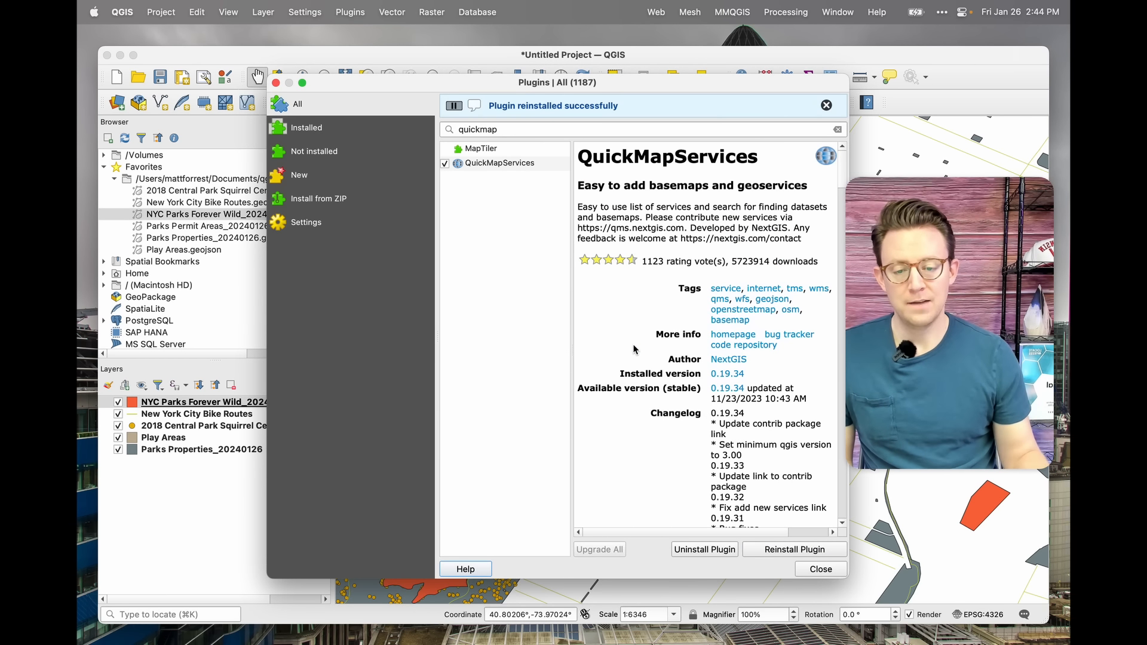
Step: Review the full list of installed plugins without a search filter and close the plugin manager
left_click(304, 130)
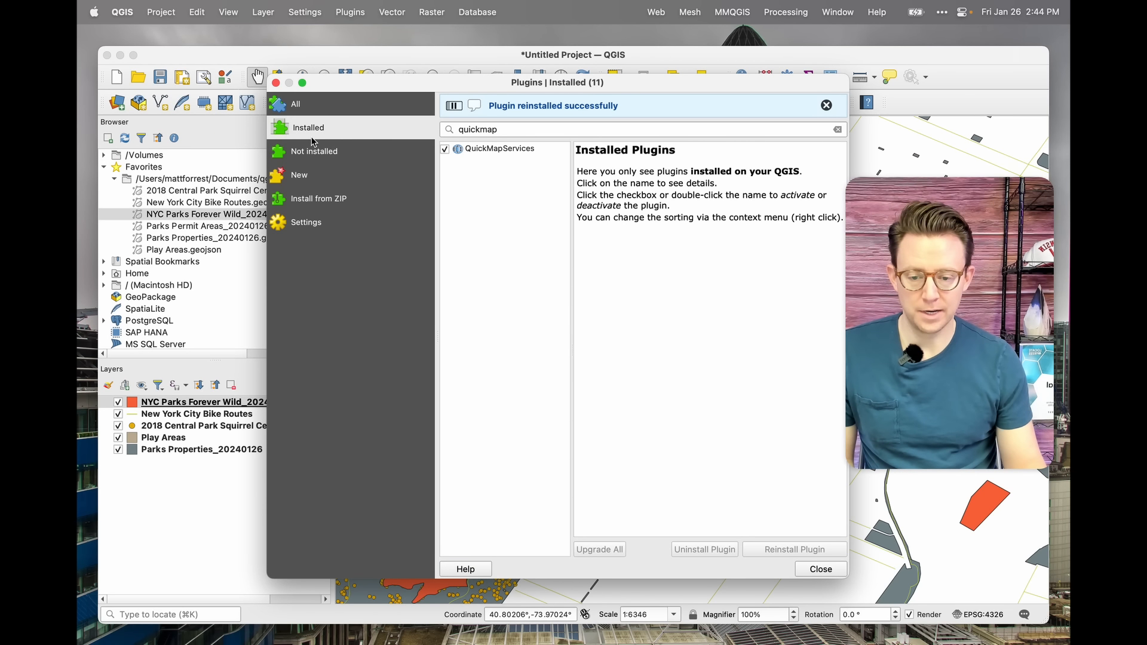
double_click(495, 105)
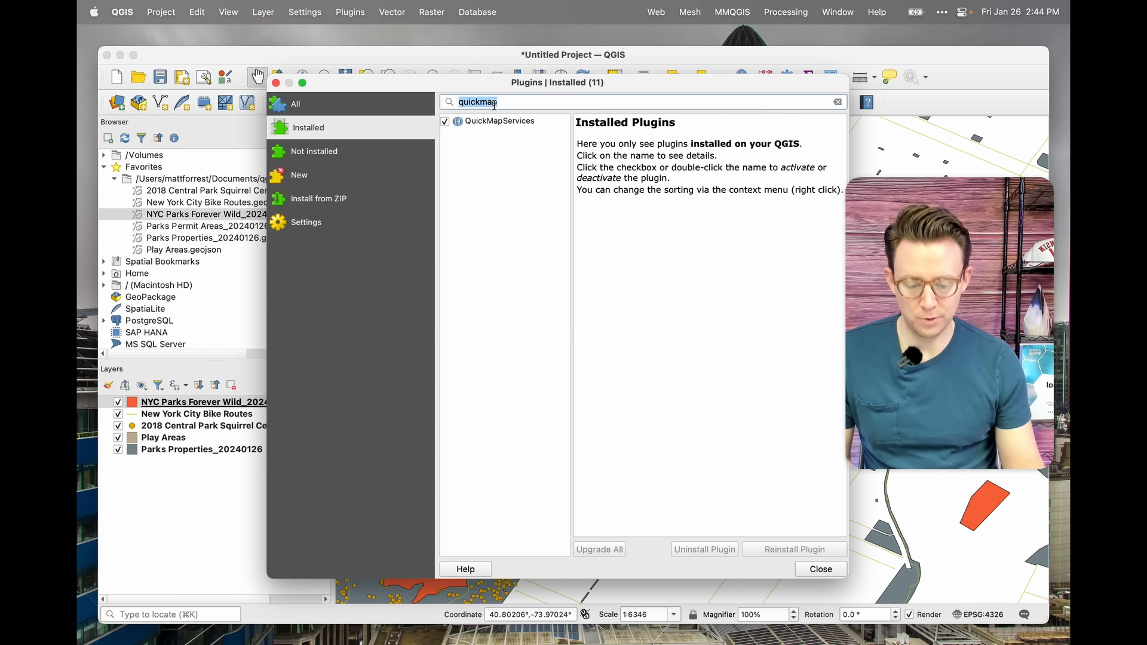
key("BackSpace")
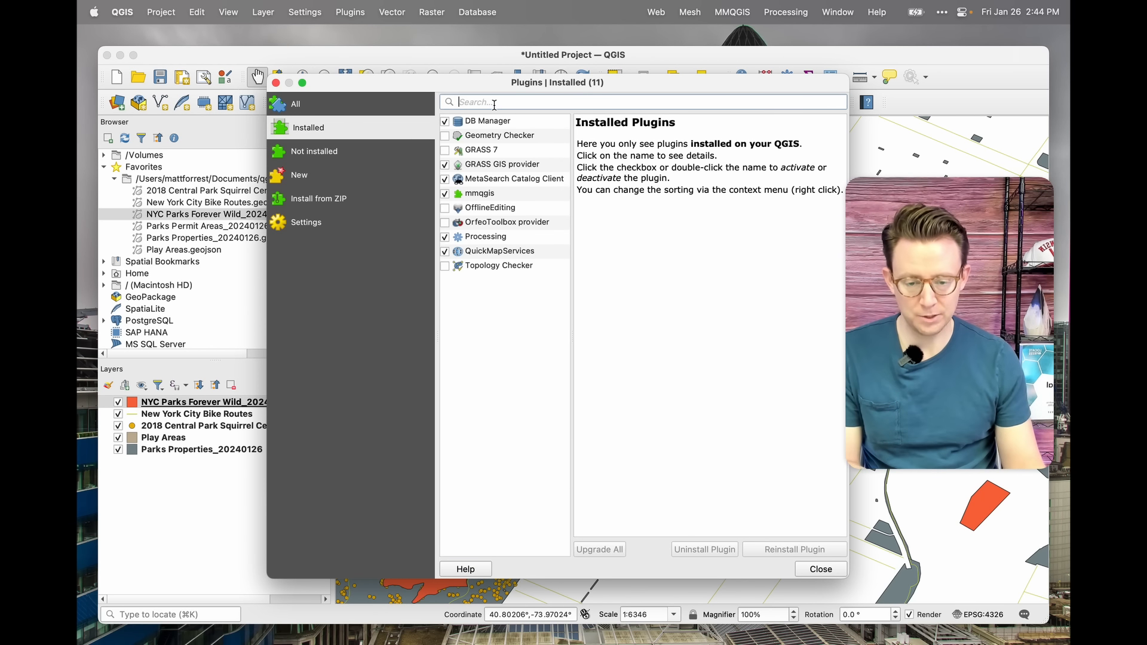
left_click(276, 83)
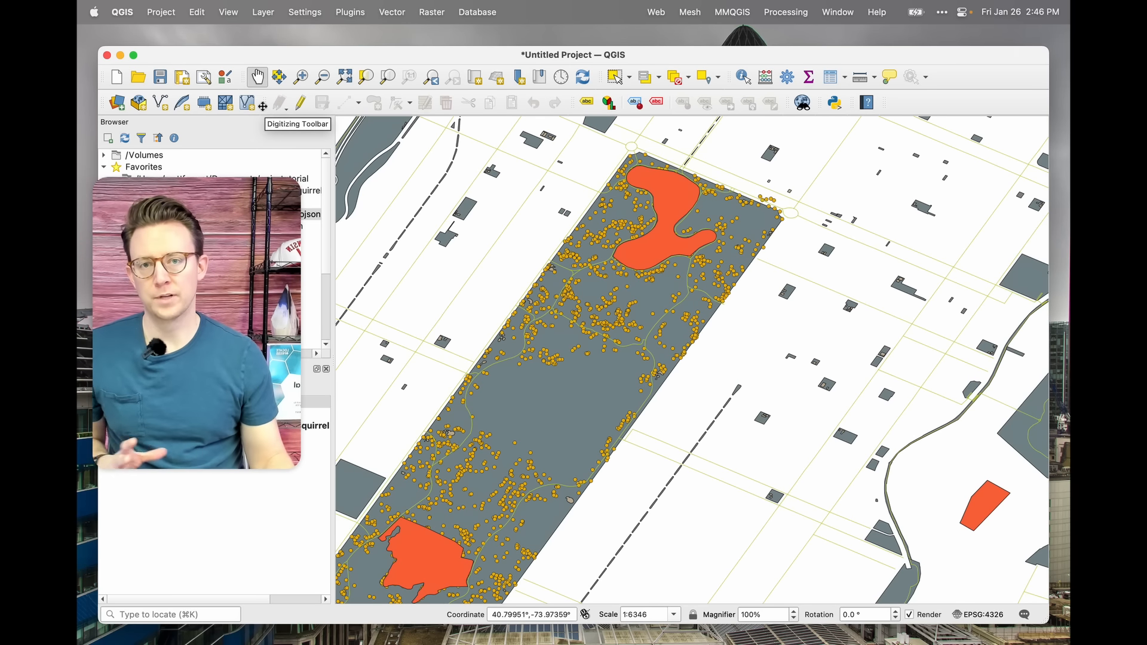
Step: Save the project as NYC Map in the qgis-tutorial folder under Documents, and reopen it from the recent projects
left_click(161, 12)
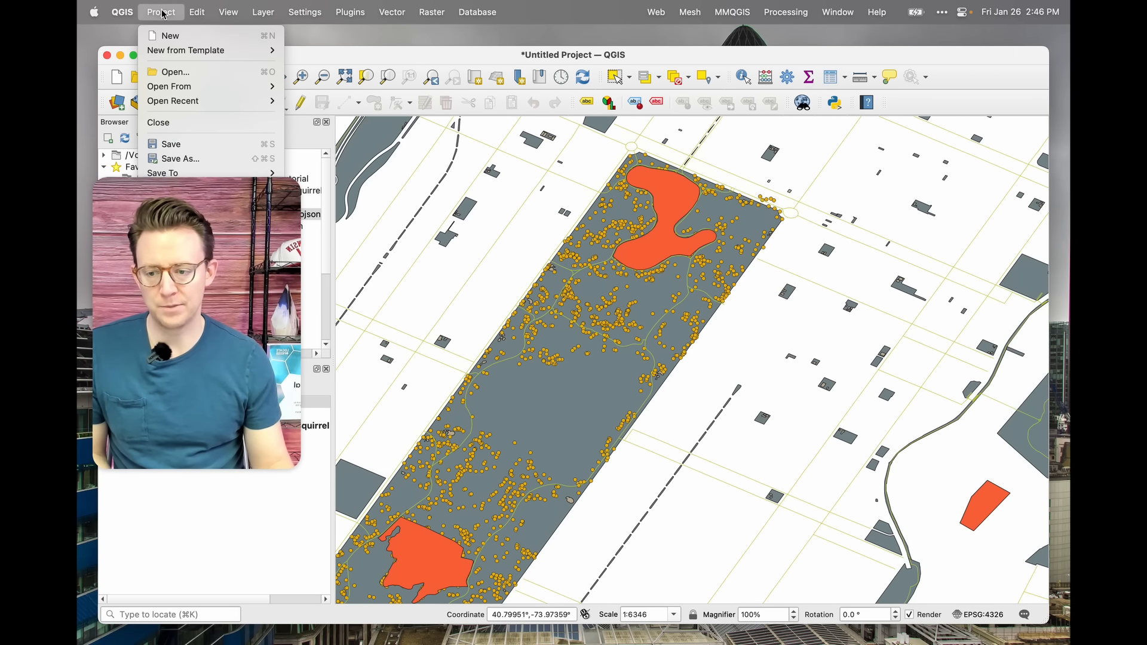
left_click(186, 143)
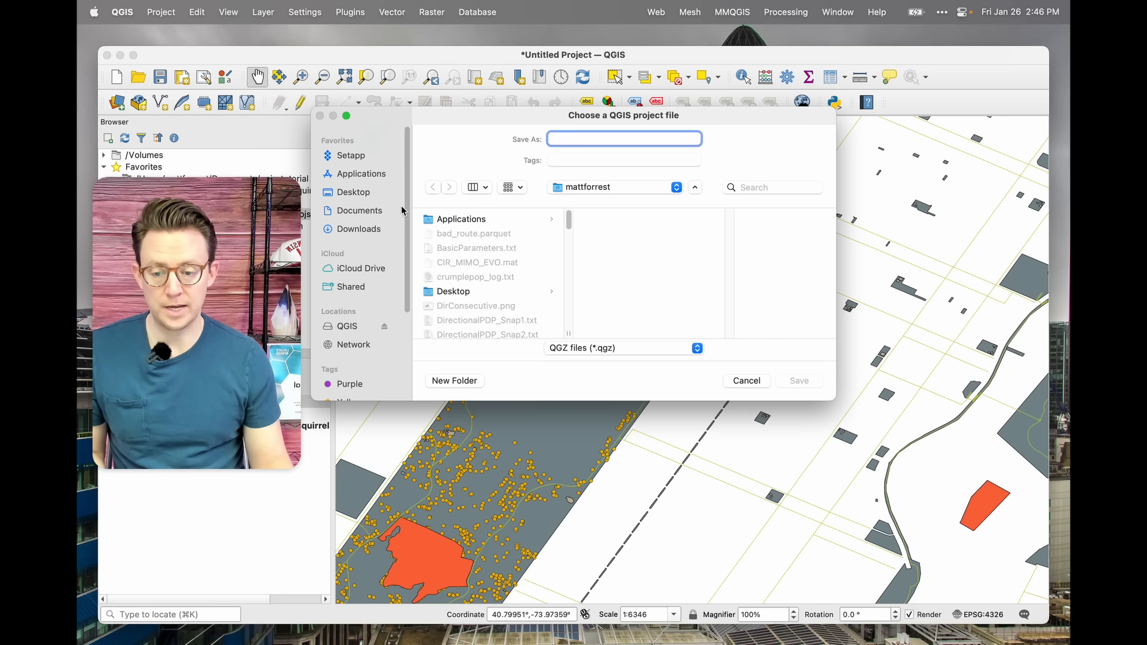
left_click(358, 213)
scroll(502, 299, "down", 6)
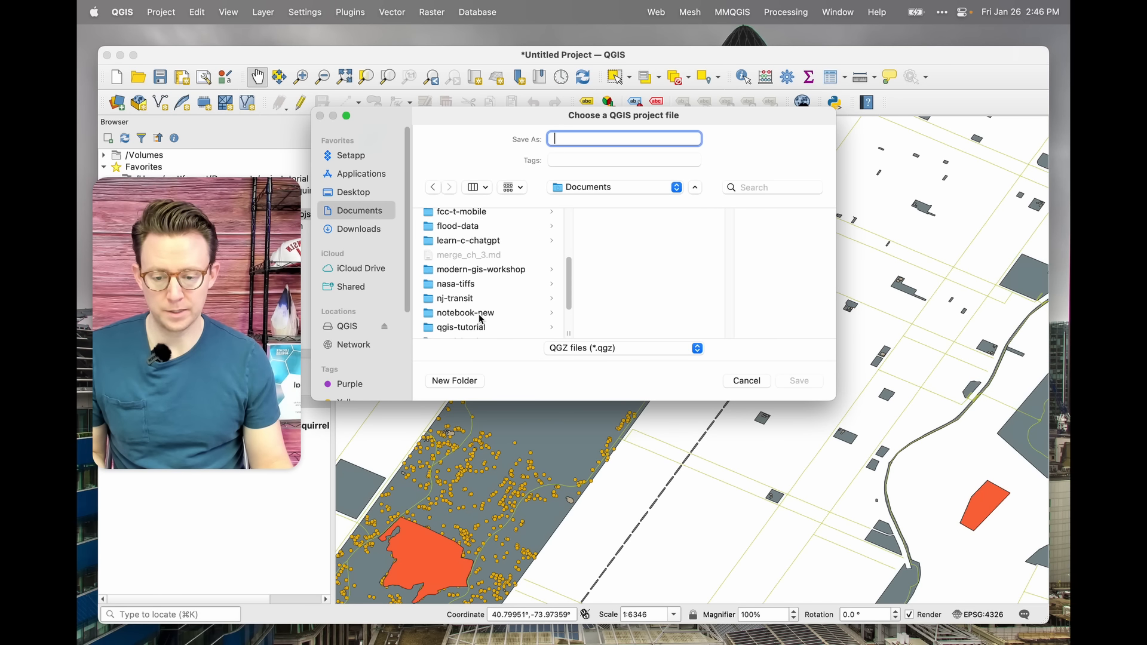
left_click(476, 328)
left_click(573, 139)
type("NYC Map")
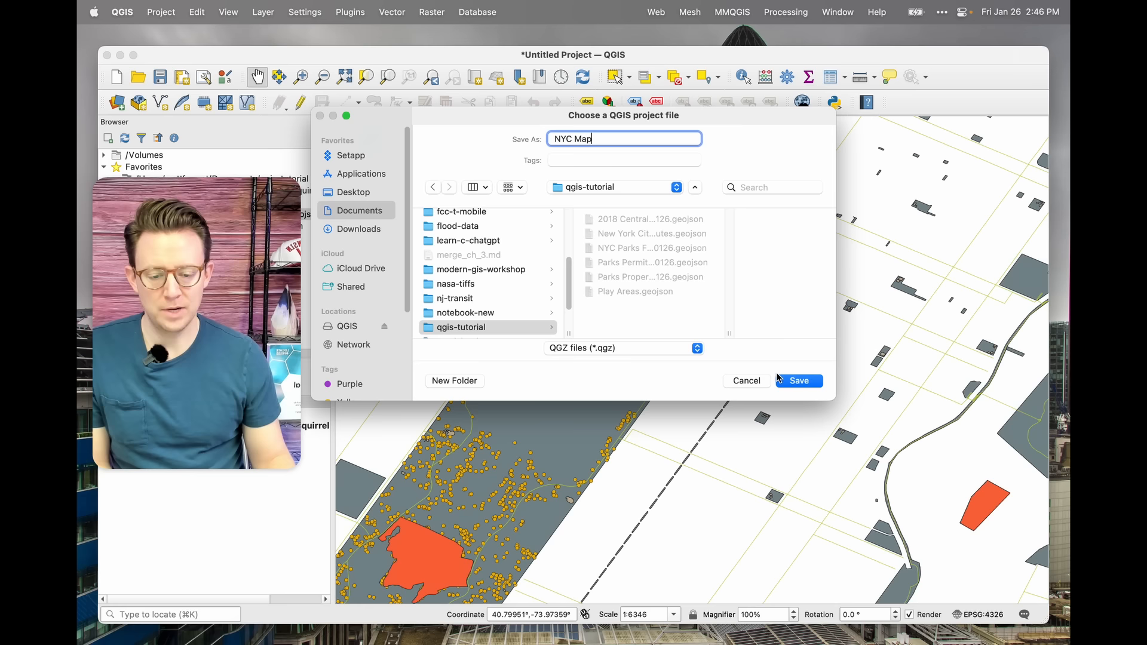
left_click(798, 386)
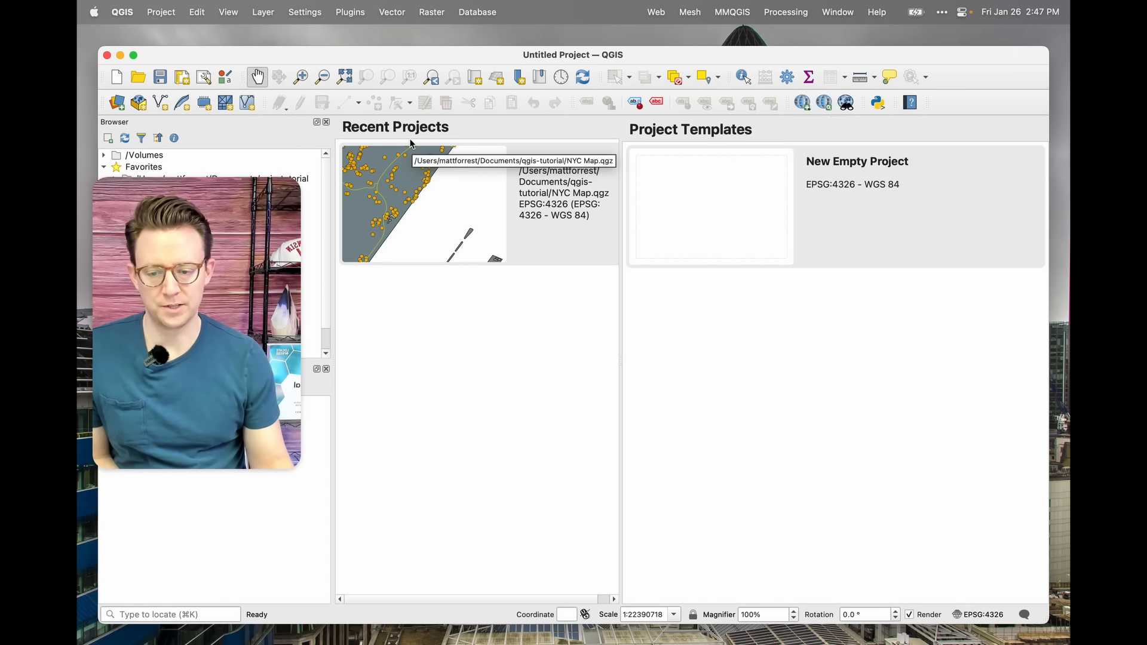
left_click(431, 194)
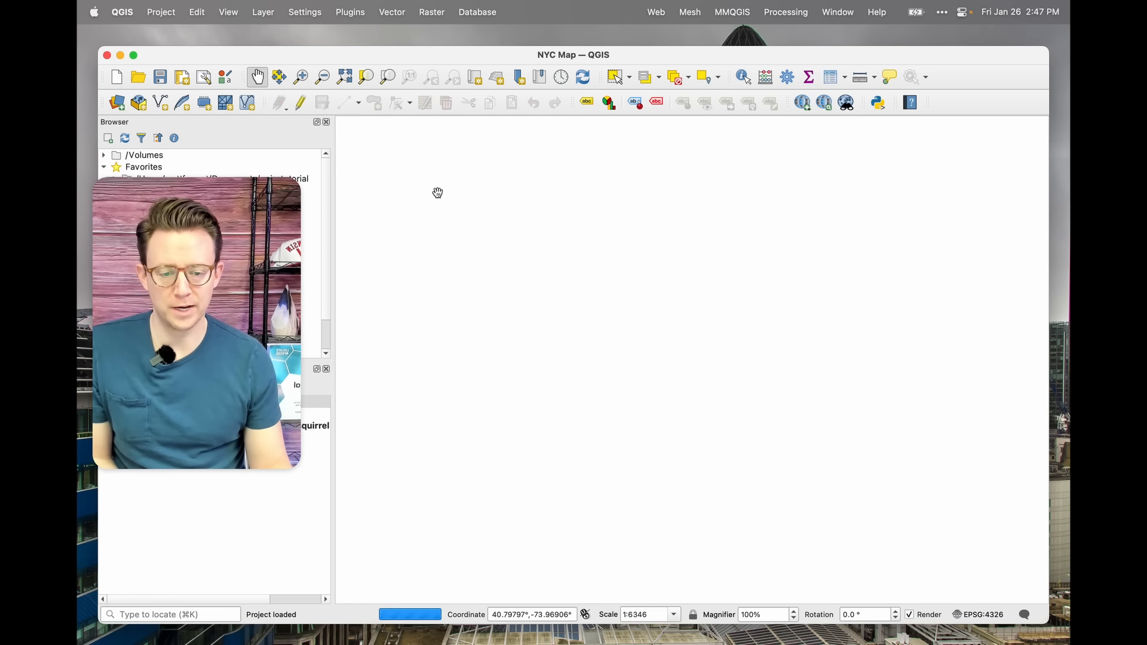
left_click(873, 13)
mouse_move(847, 22)
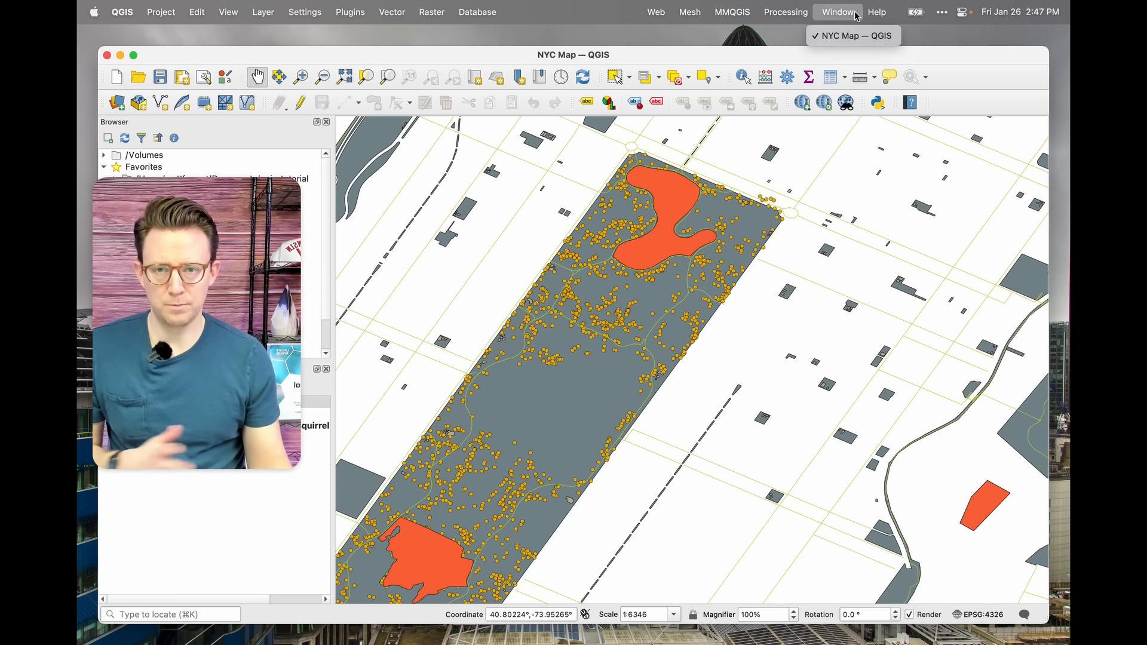
mouse_move(889, 13)
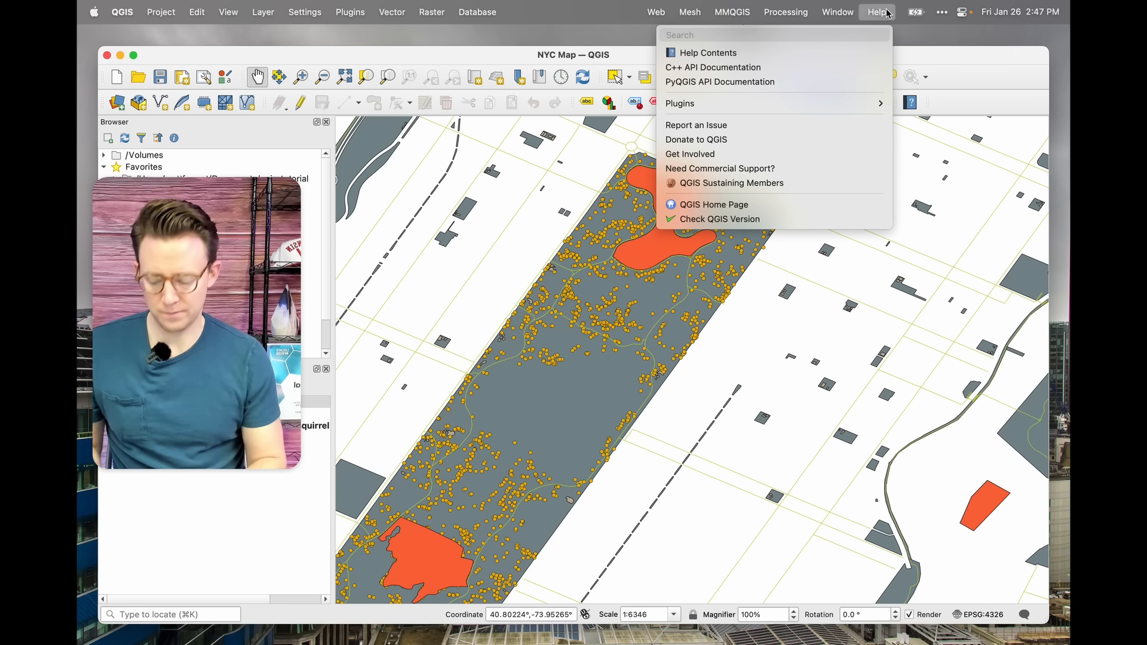
type("qui")
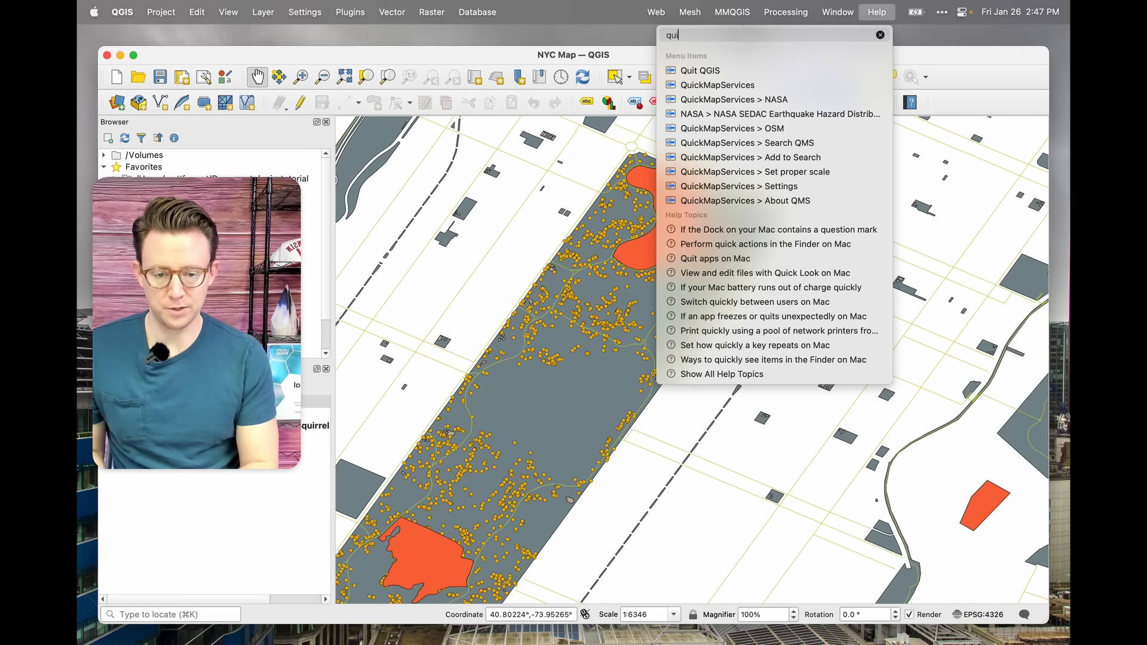
mouse_move(809, 89)
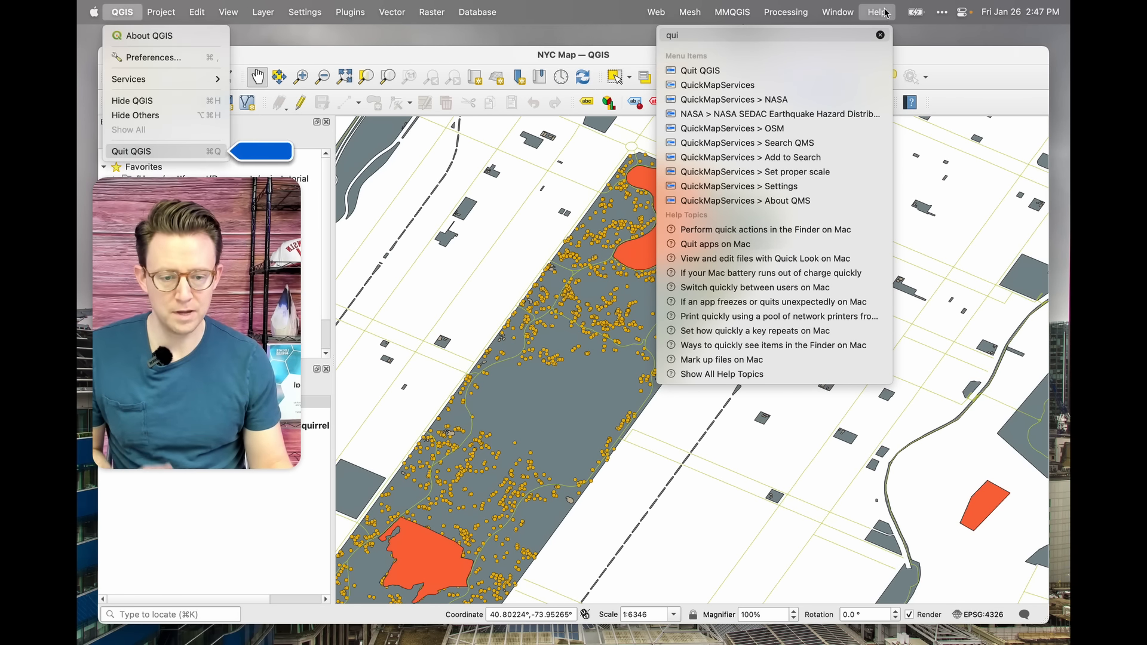
left_click(892, 45)
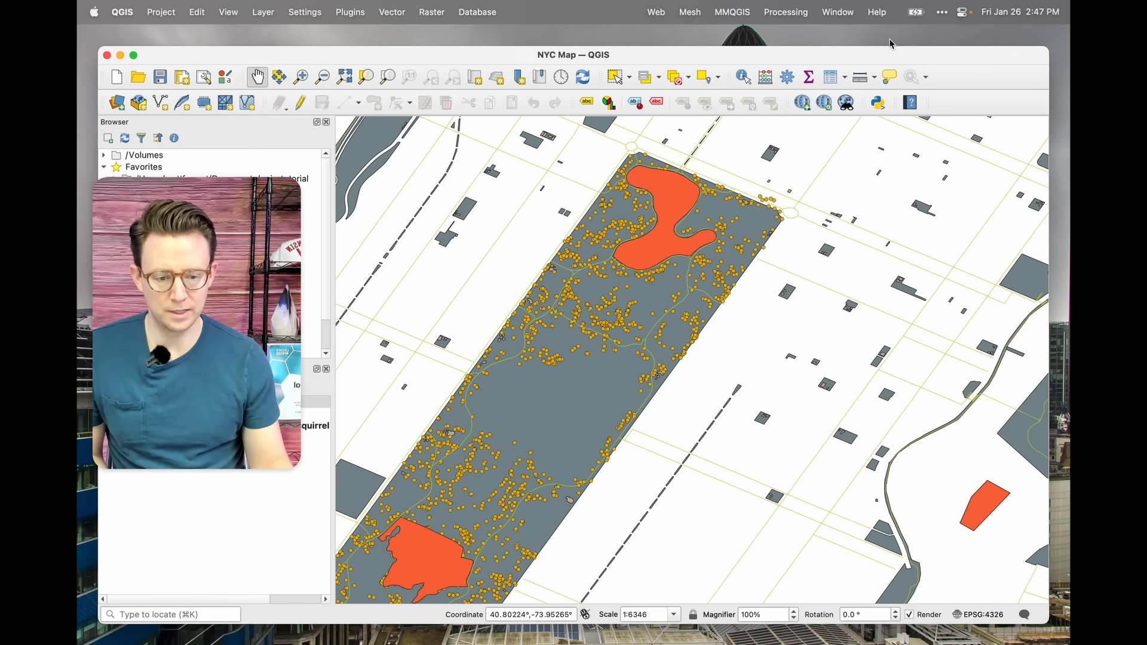
Step: Add the OSM Standard basemap through QuickMapServices
left_click(803, 104)
mouse_move(813, 143)
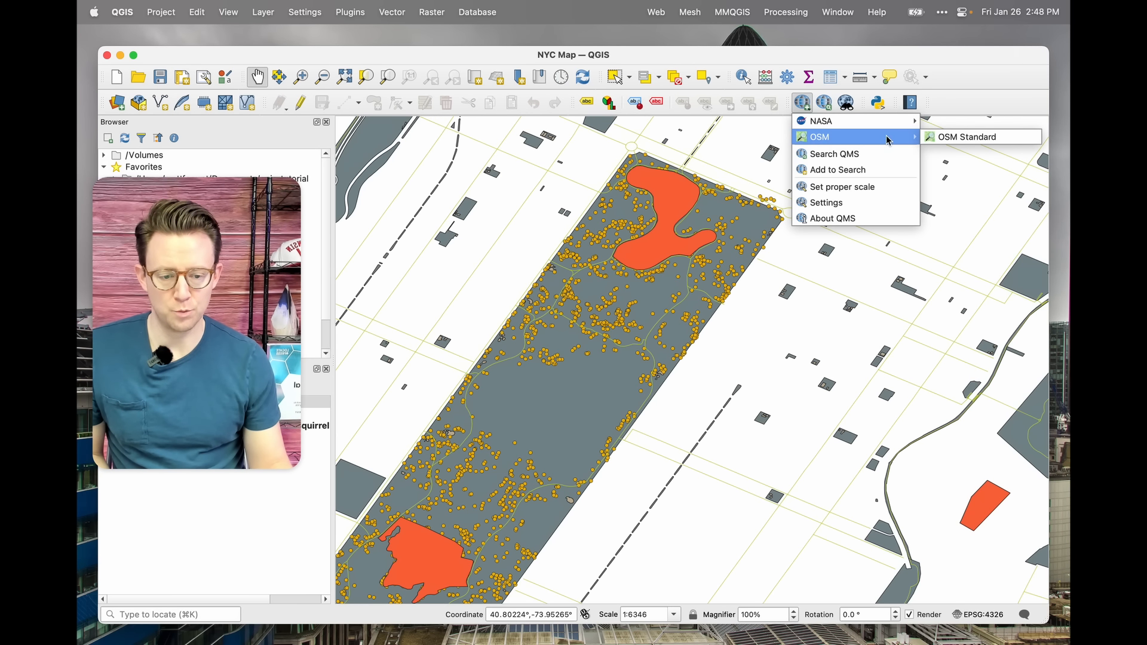
left_click(932, 136)
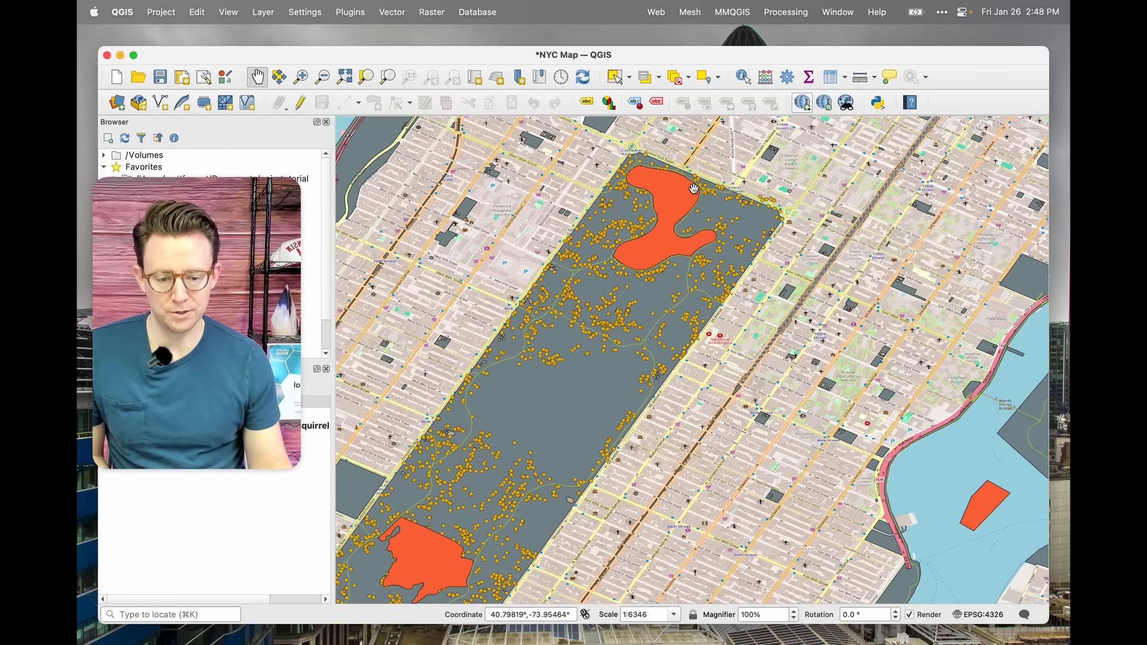
Step: Examine the basemap's street and building detail around West 103rd Street and beside Central Park
left_click_drag(754, 306, 932, 292)
left_click_drag(677, 193, 658, 247)
scroll(658, 246, "up", 3)
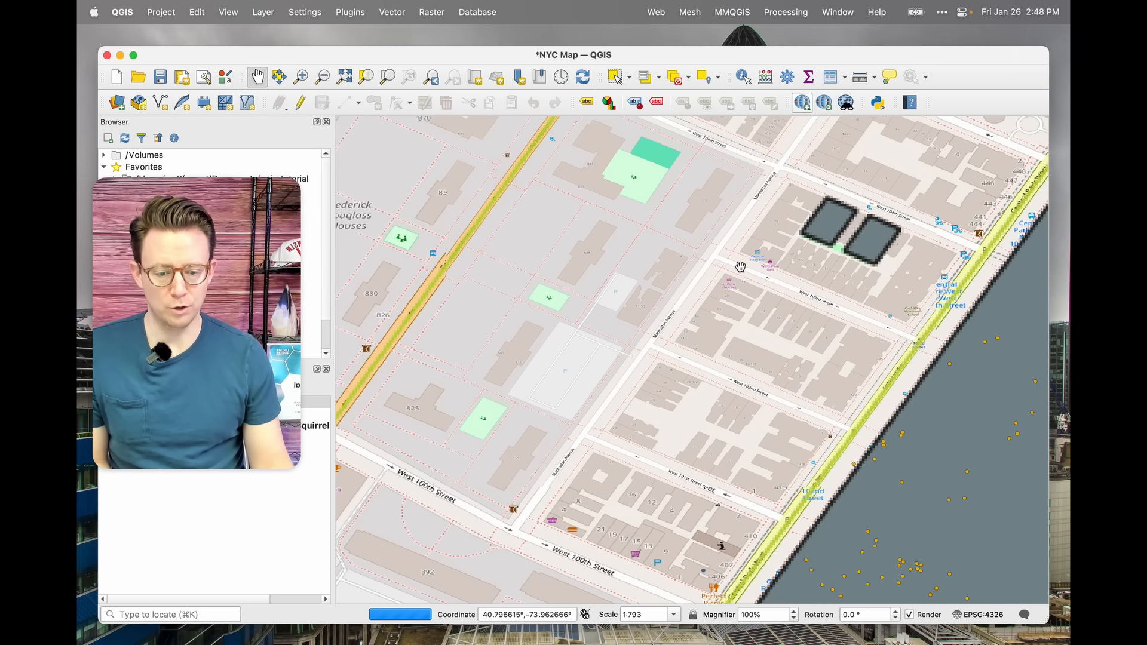
left_click_drag(741, 267, 666, 264)
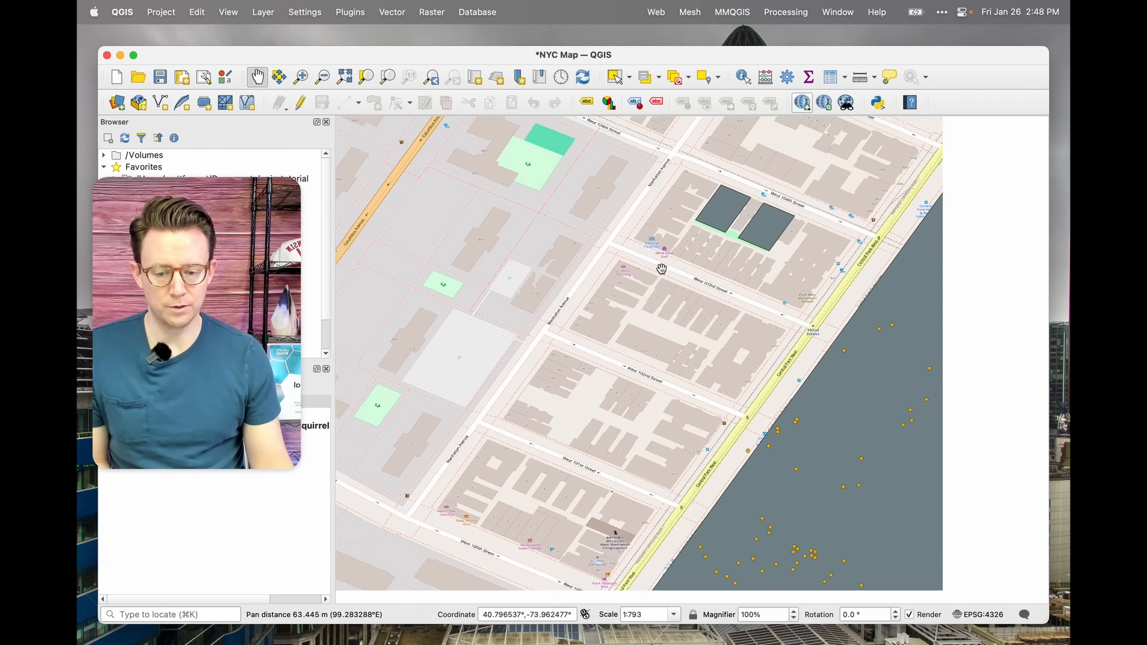
scroll(662, 264, "up", 3)
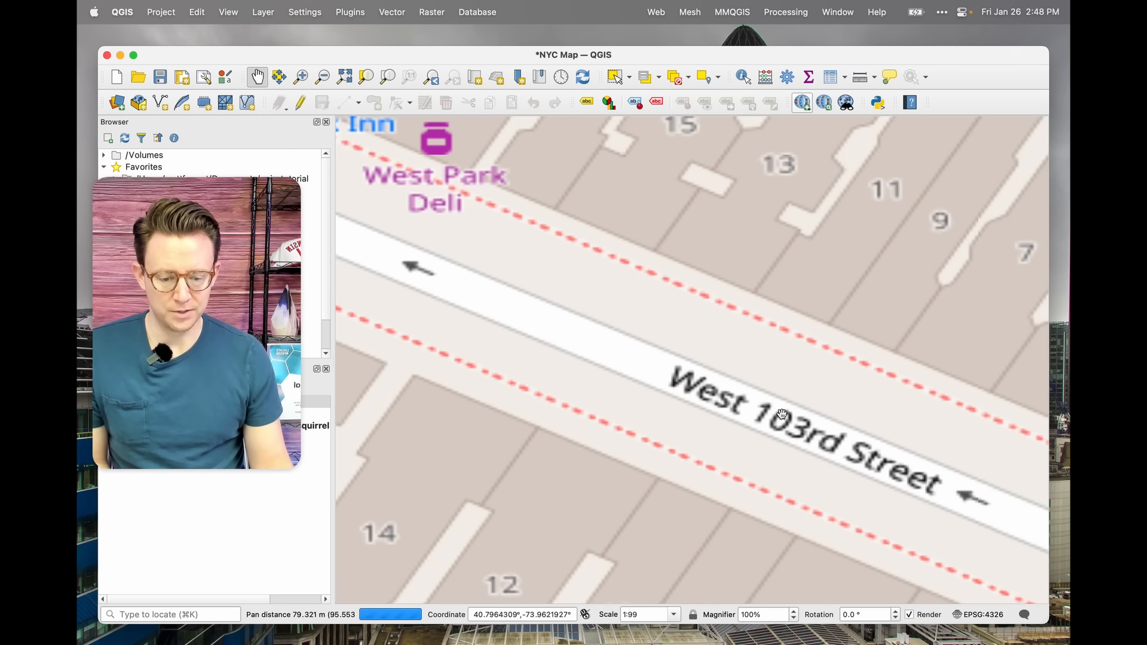
left_click_drag(988, 496, 855, 424)
scroll(854, 425, "down", 3)
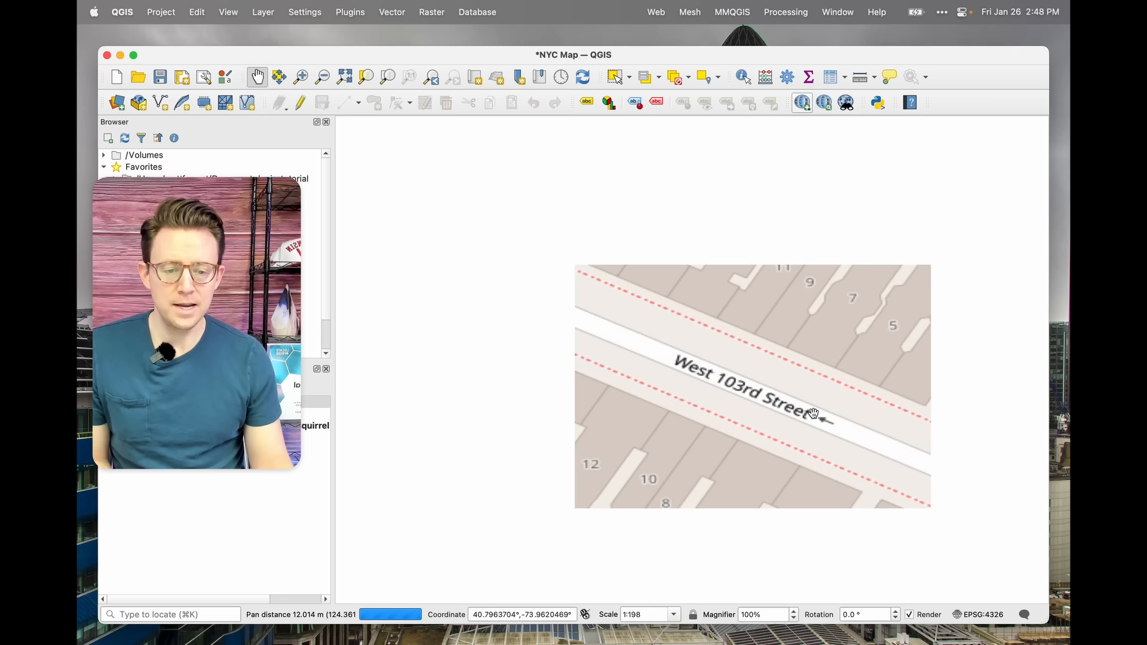
scroll(807, 404, "down", 4)
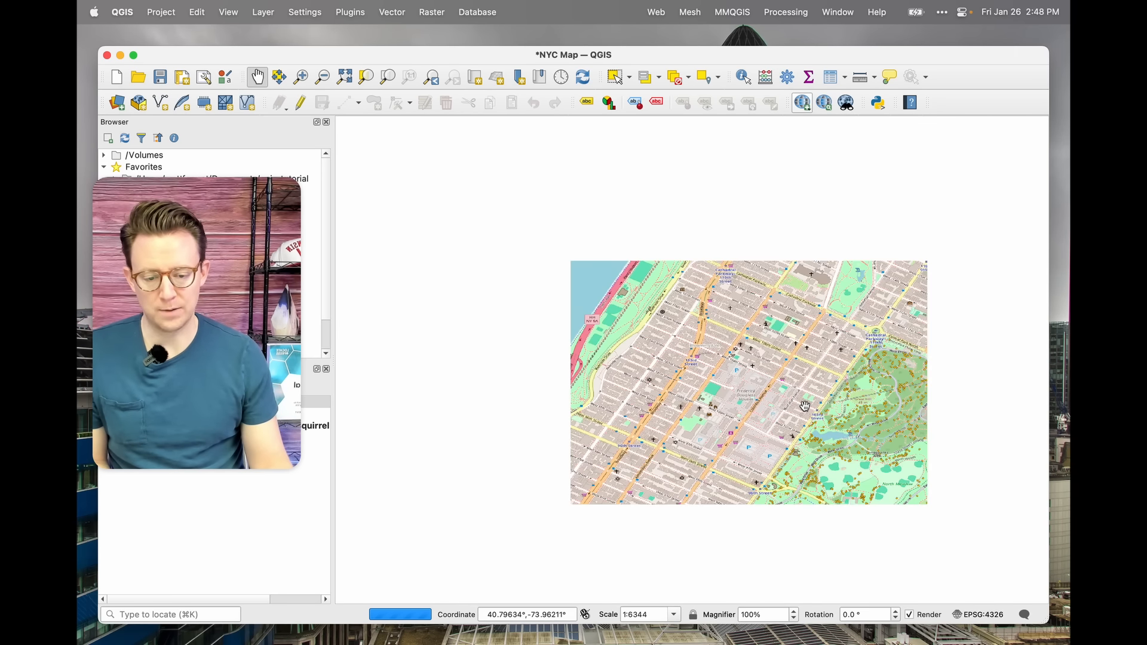
left_click_drag(828, 436, 693, 318)
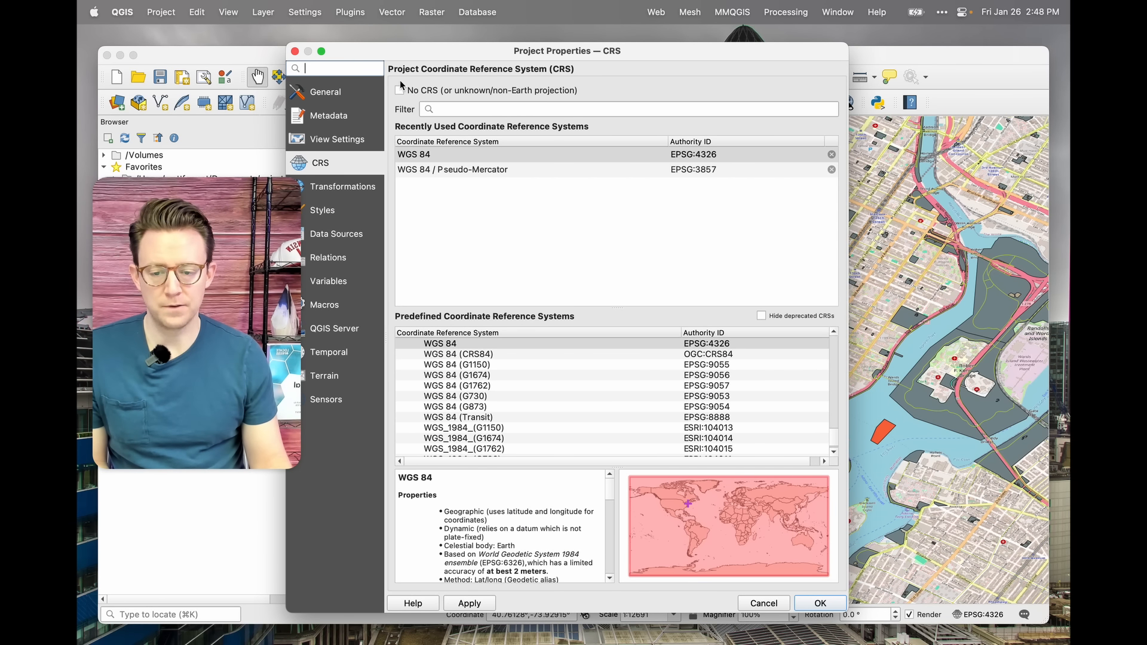
Step: Set the project coordinate reference system to WGS 84 / Pseudo-Mercator (EPSG:3857)
left_click(446, 172)
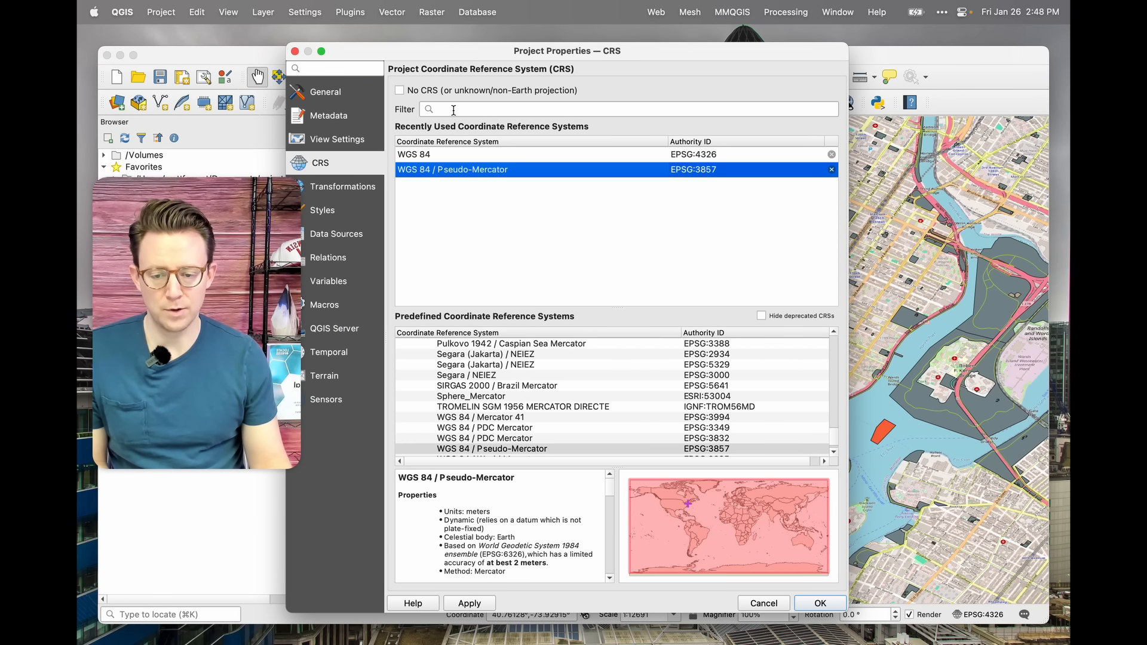
left_click(476, 606)
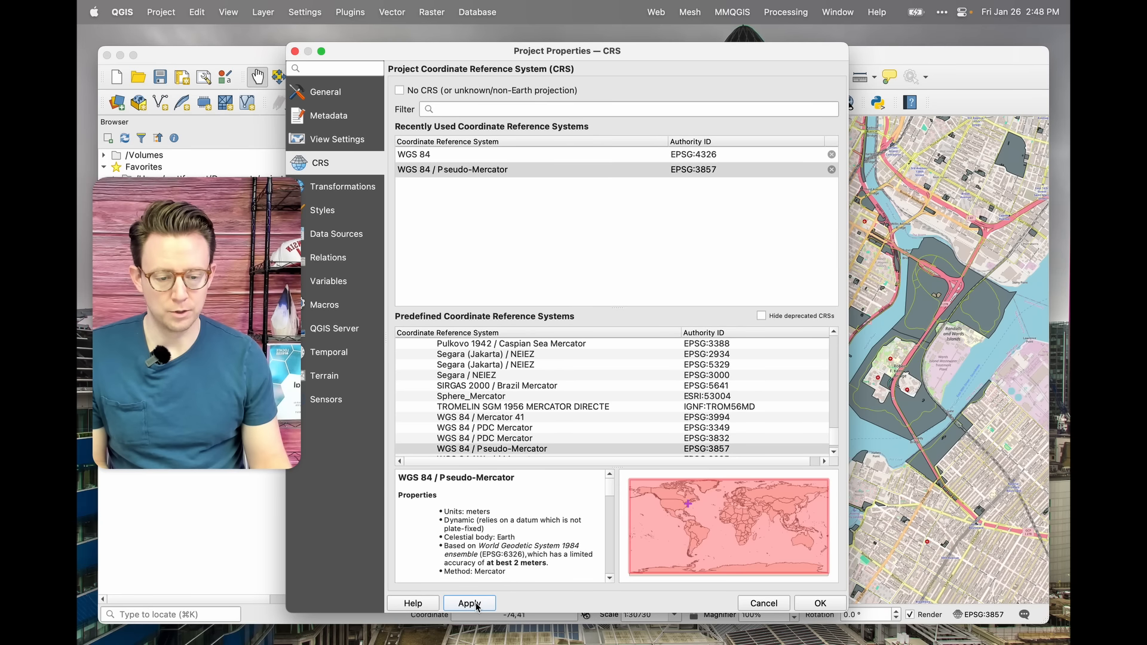
left_click(814, 605)
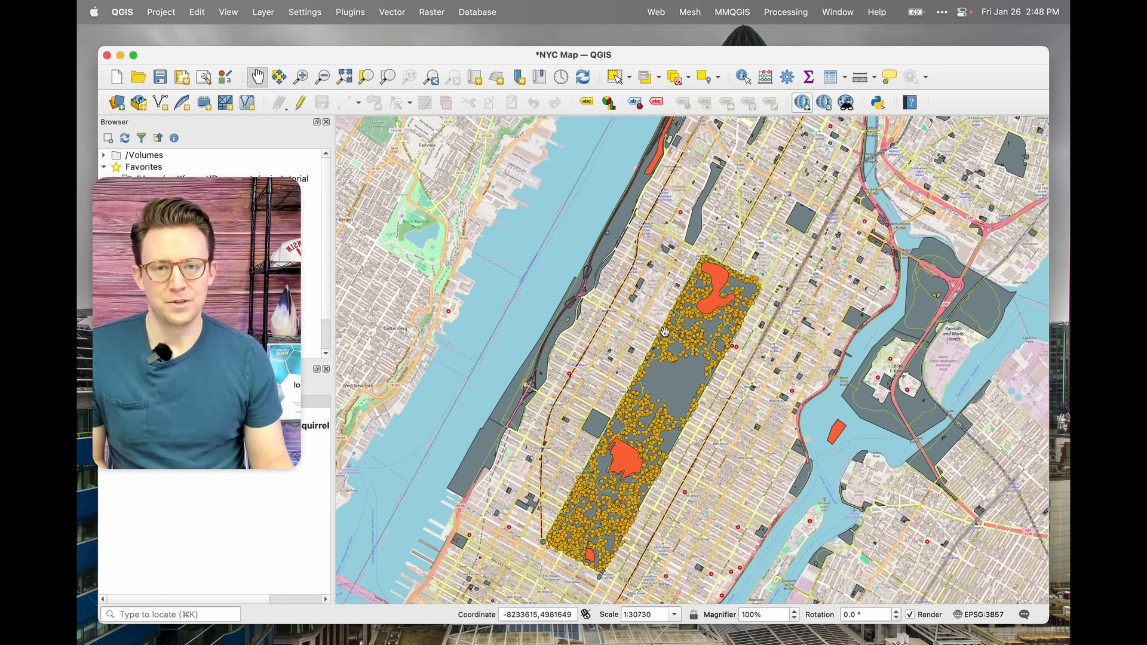
Step: Move the OSM Standard layer above all other layers to demonstrate layer order, and return it to the bottom
left_click_drag(726, 436, 719, 385)
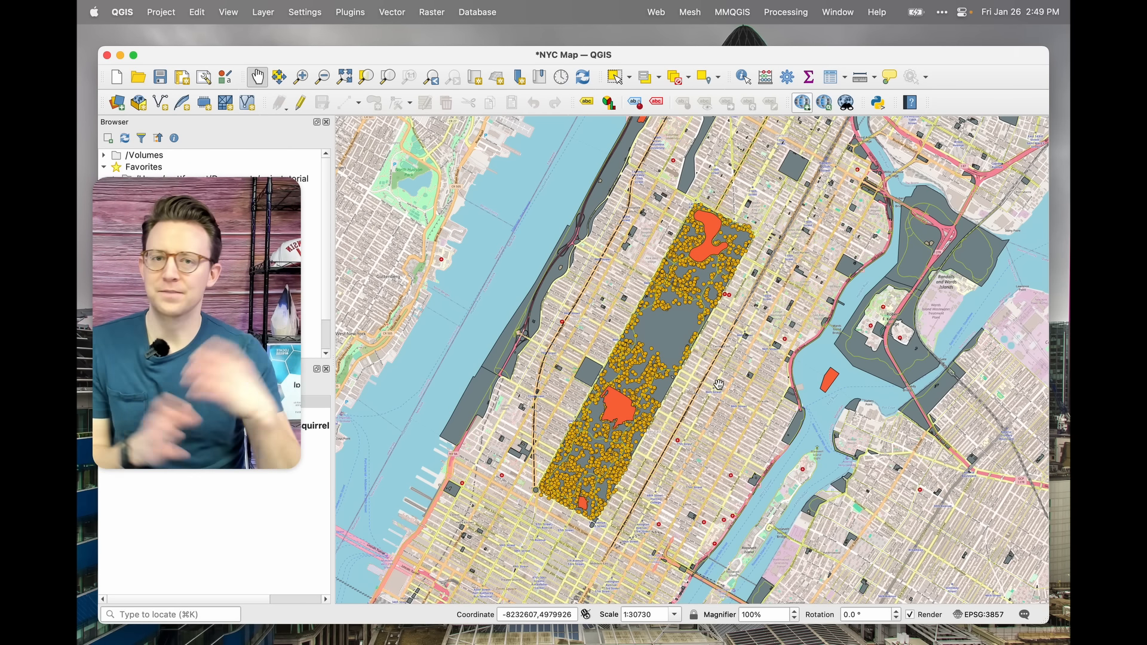
scroll(660, 335, "up", 1)
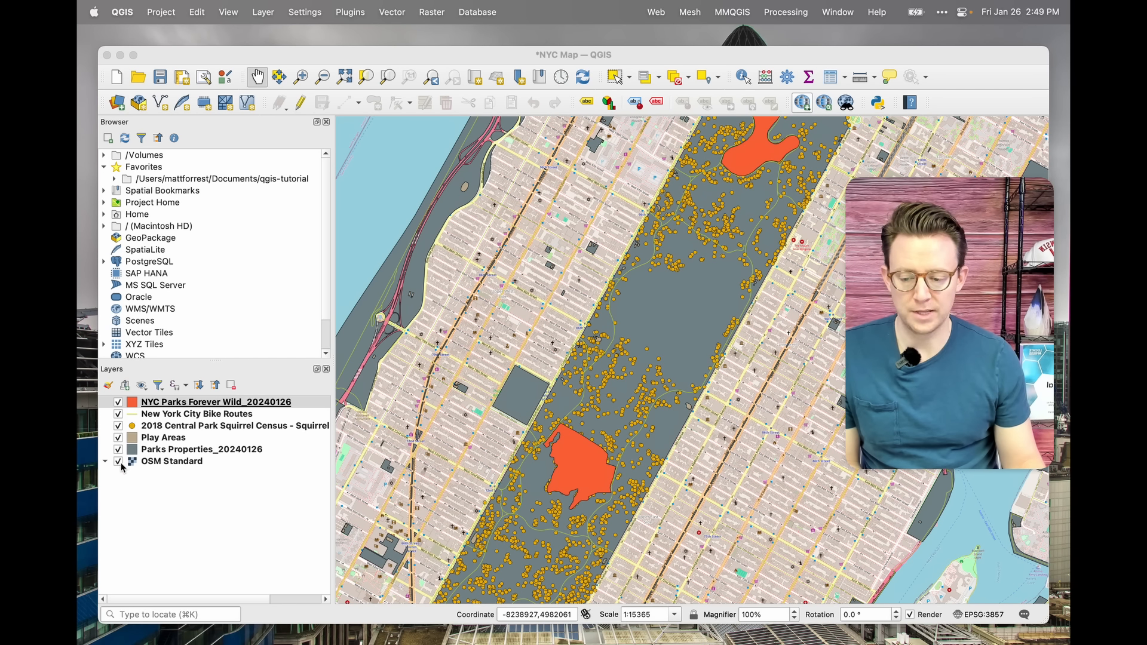
left_click(143, 467)
left_click_drag(144, 467, 153, 401)
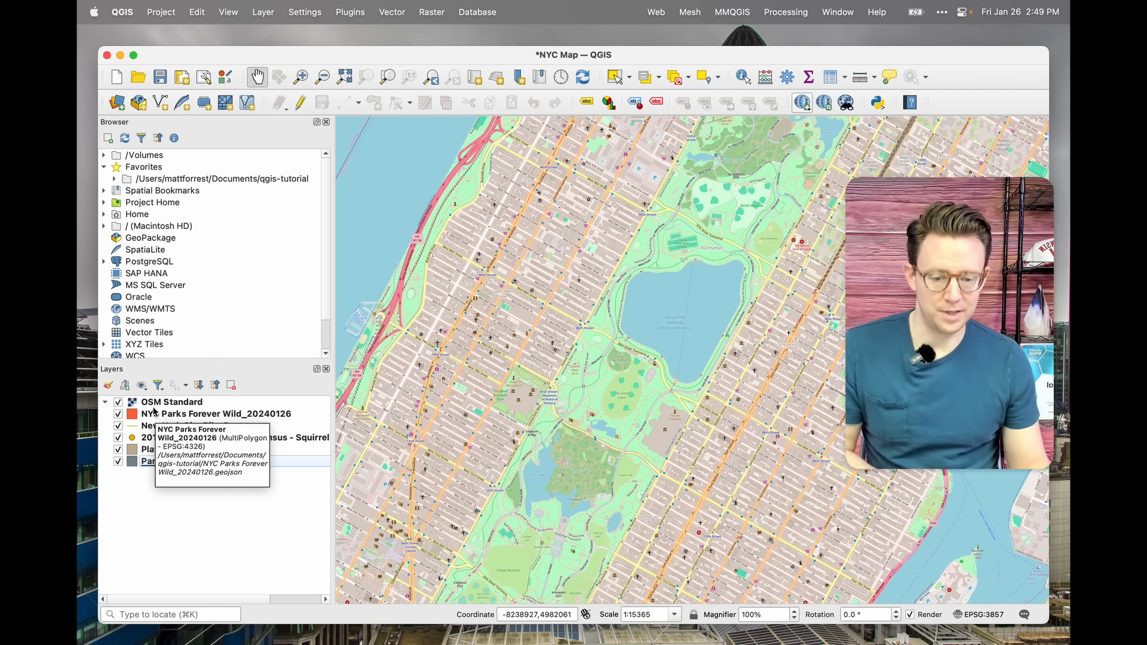
left_click_drag(154, 403, 157, 469)
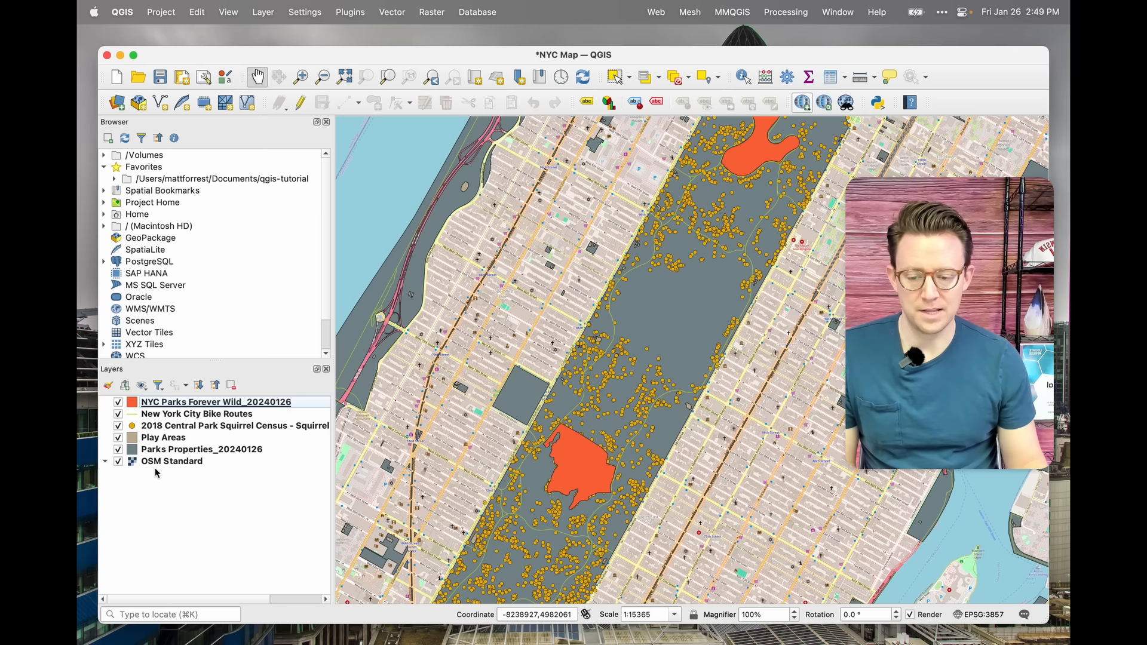
Step: Hide the NYC Parks Forever Wild layer and make it visible again to demonstrate layer visibility
left_click(118, 404)
left_click(118, 404)
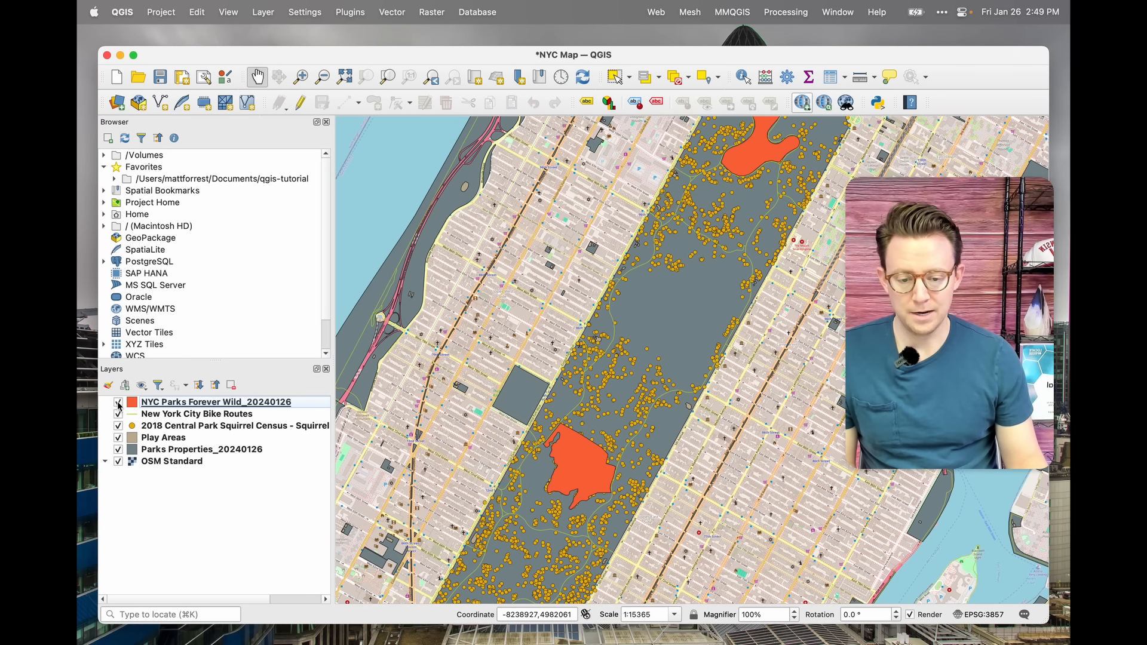
left_click(118, 404)
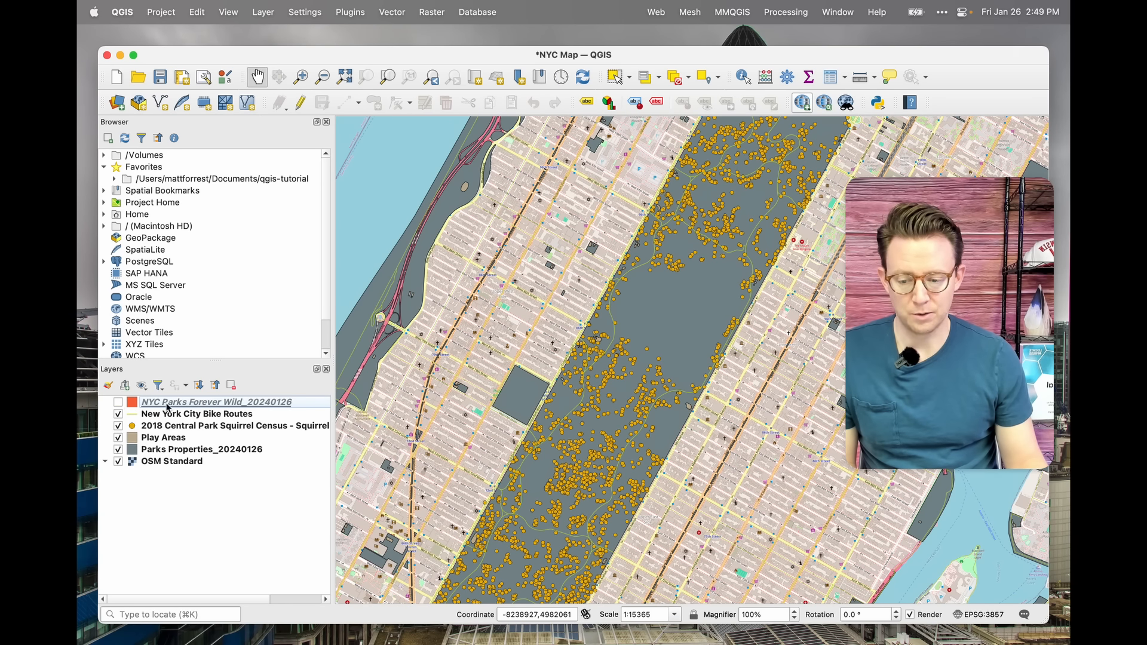
left_click(119, 404)
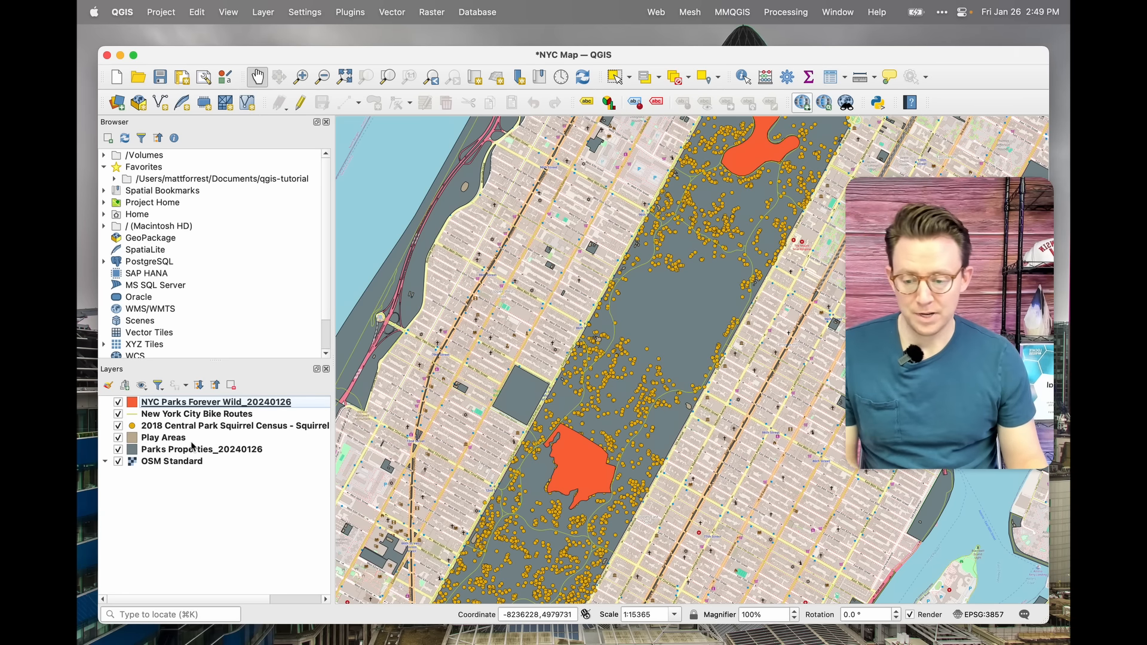
Step: Move the Play Areas layer above the squirrel census and New York City Bike Routes layers in the layer order
left_click_drag(155, 444, 164, 423)
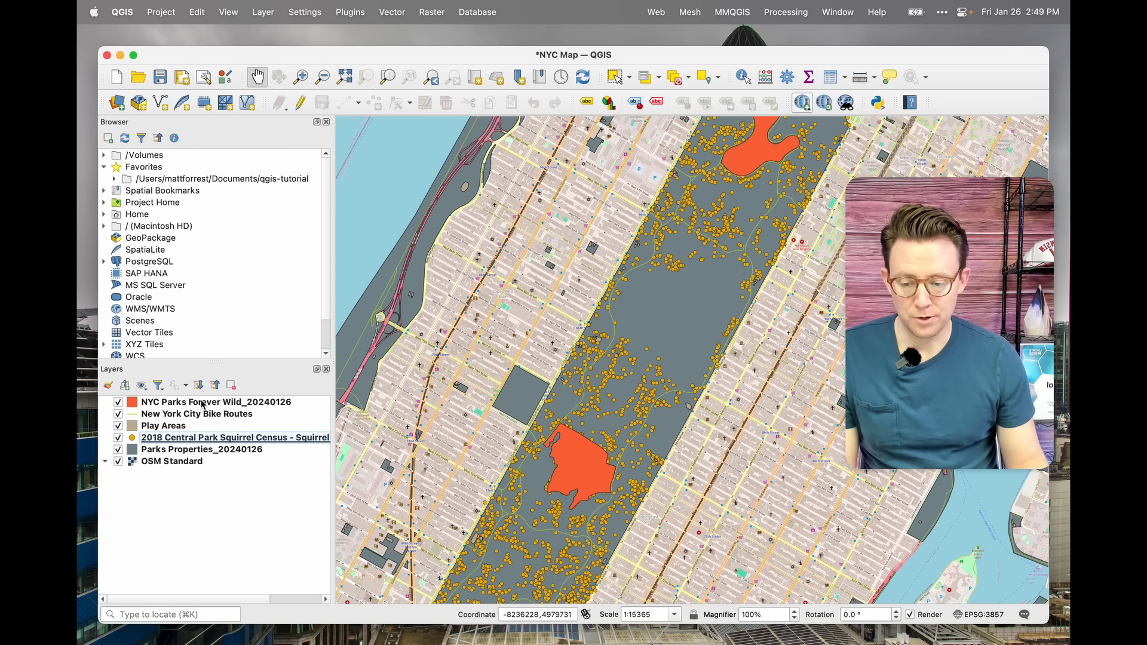
left_click(195, 428)
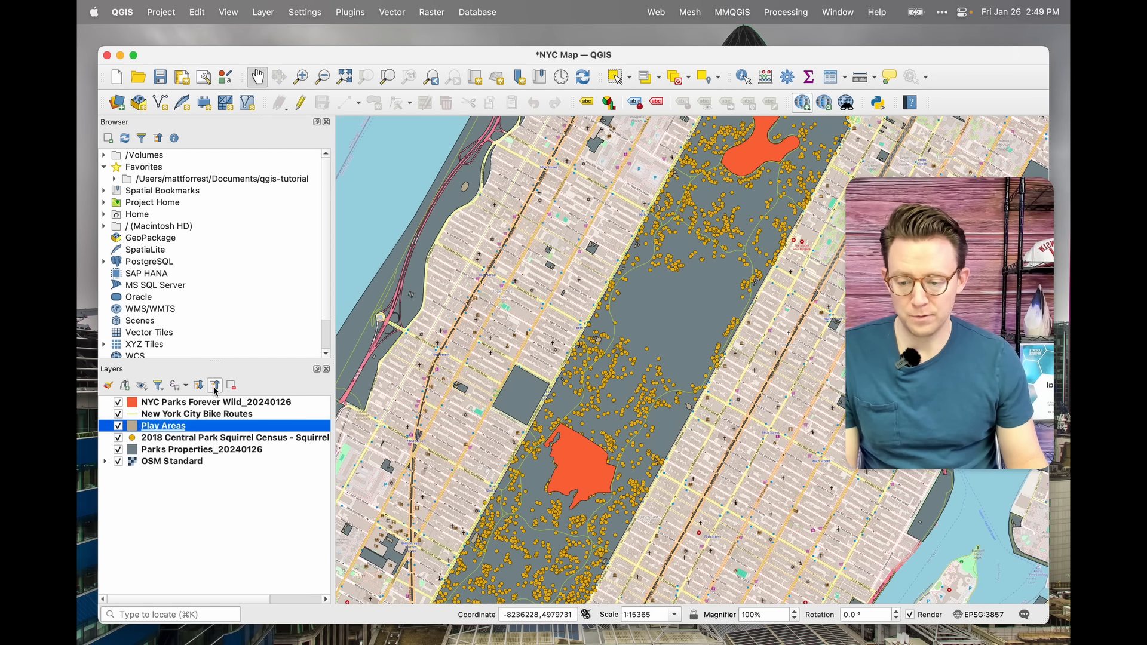
left_click_drag(149, 426, 161, 414)
left_click(158, 386)
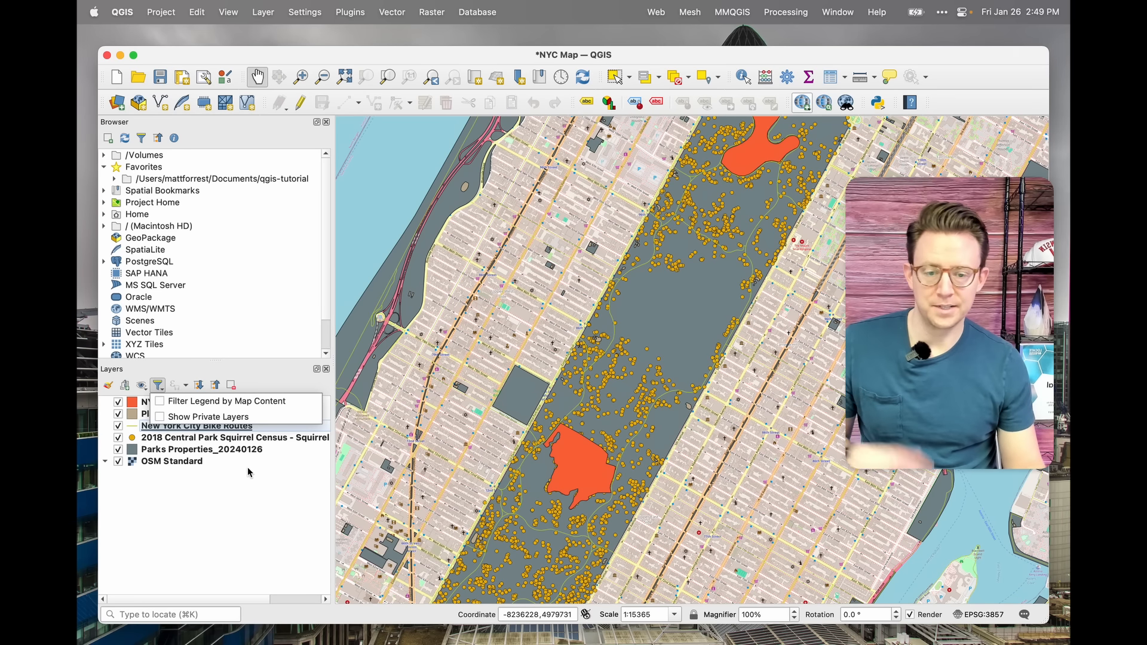
left_click(232, 482)
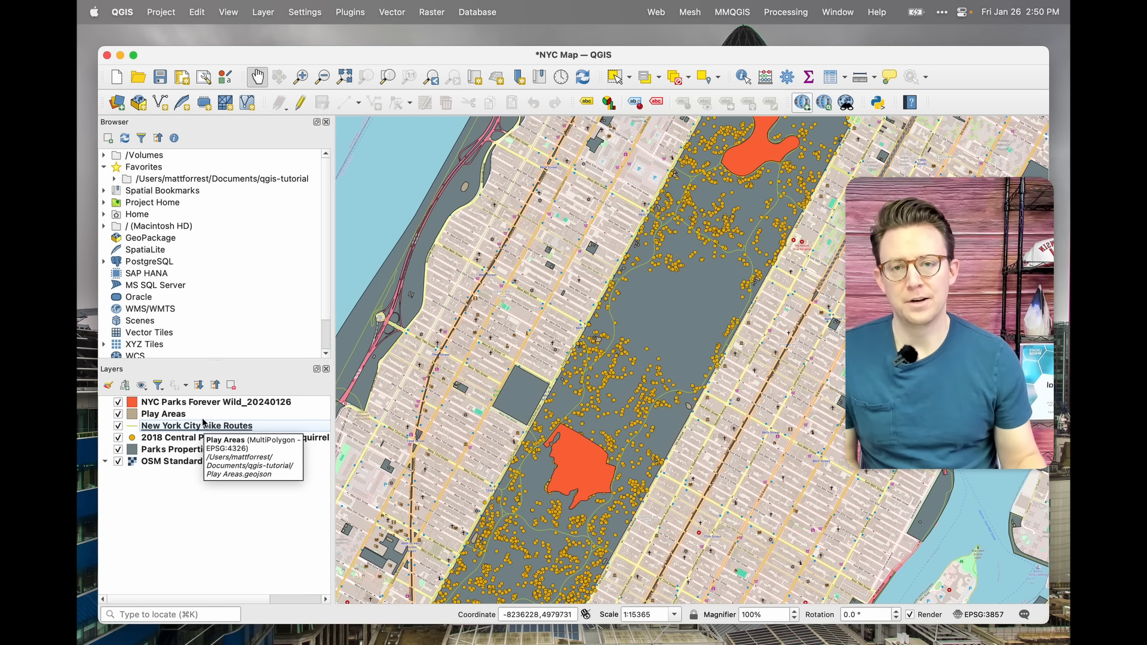
Step: Apply GCS_NAD_1983_HARN_Adj_MN_Lake_of_the_Woods_North (ESRI:104737) as the project coordinate reference system and uncover the map for comparison
left_click(979, 614)
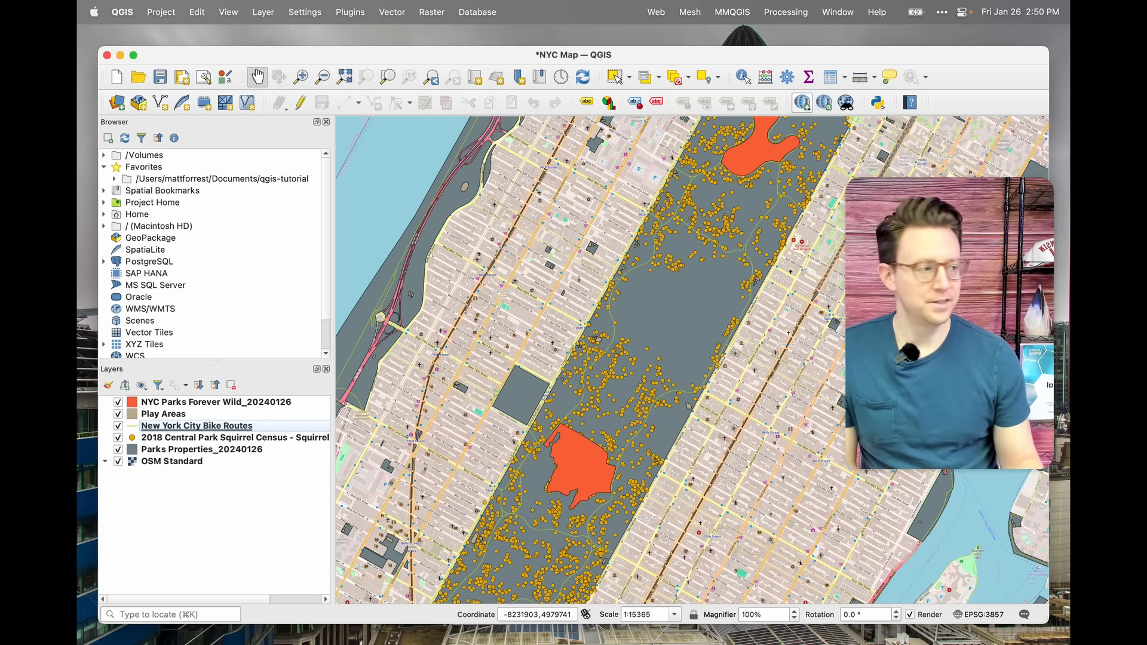
left_click(491, 112)
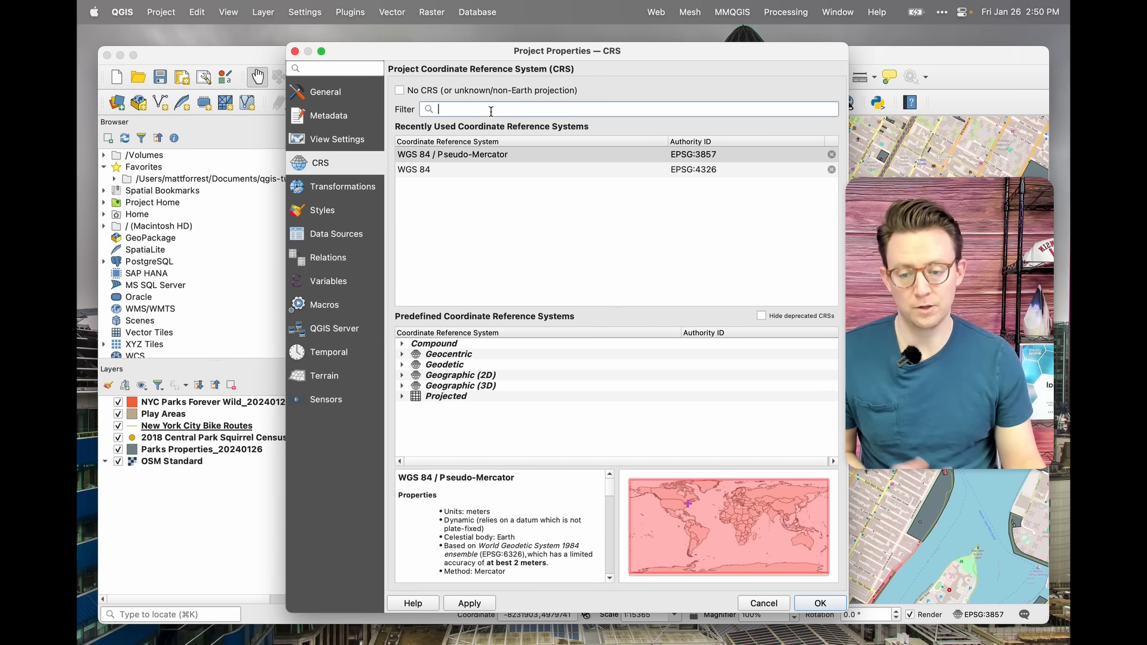
left_click(405, 377)
scroll(454, 411, "down", 10)
scroll(453, 411, "down", 15)
scroll(454, 407, "down", 20)
scroll(455, 405, "down", 20)
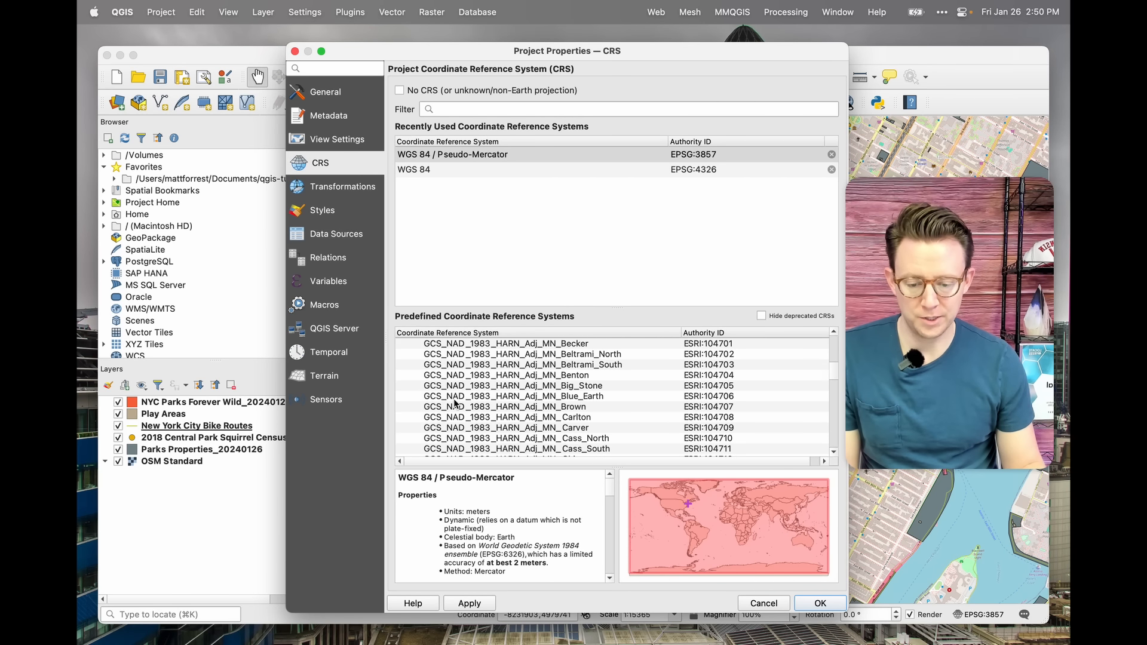
scroll(456, 405, "down", 10)
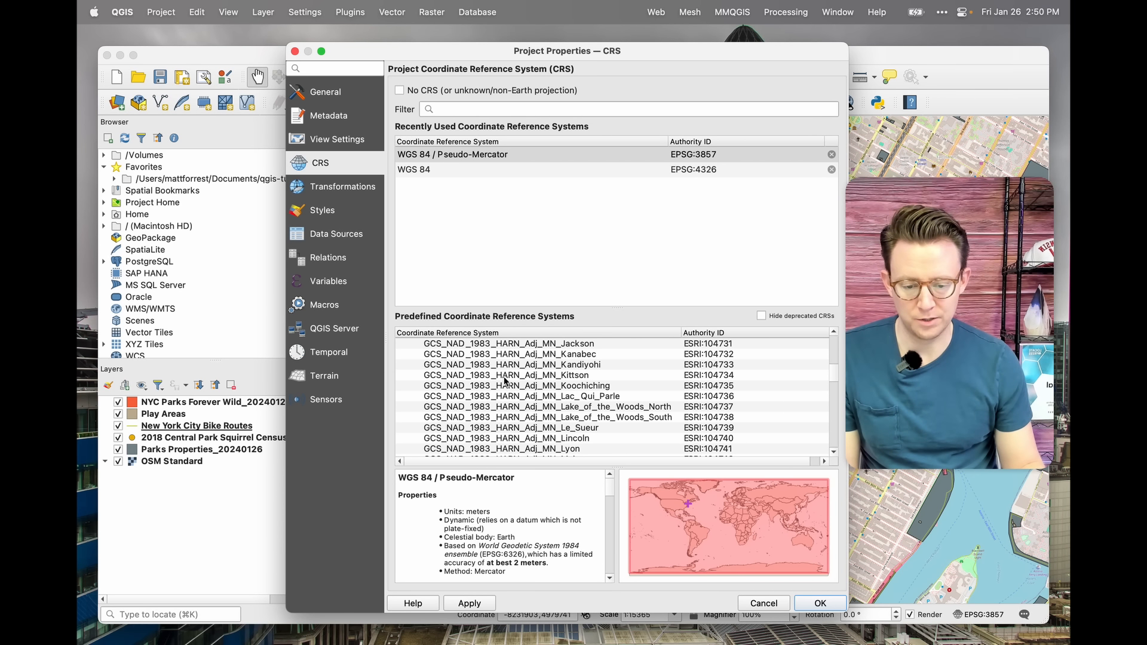
left_click(474, 407)
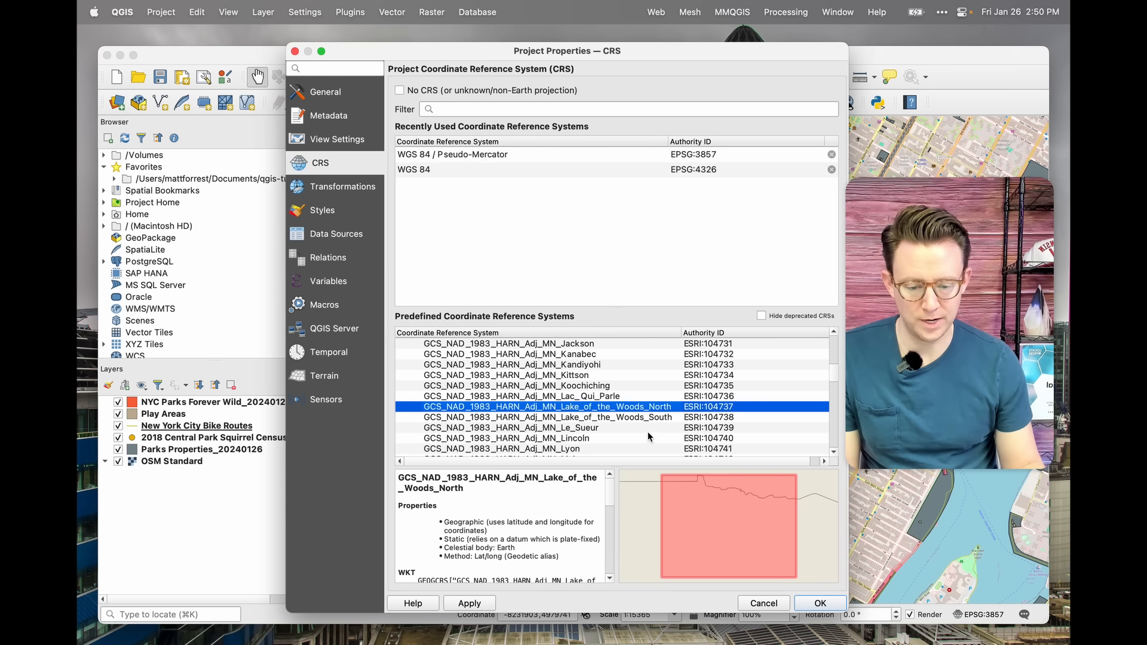
left_click(469, 604)
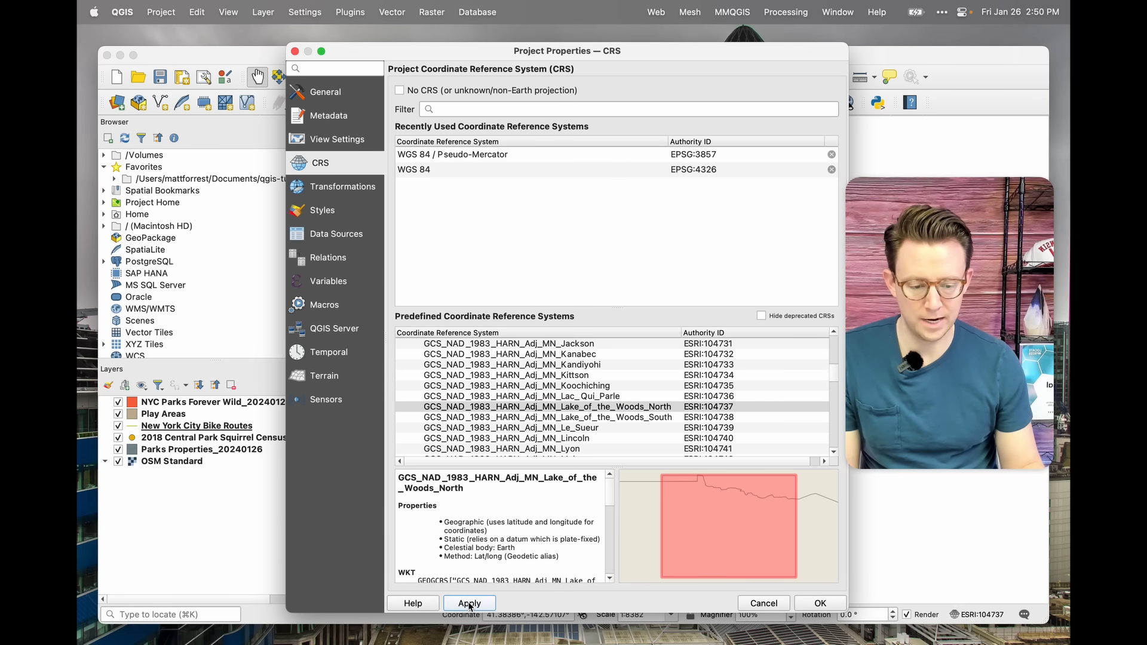
left_click_drag(542, 53, 303, 109)
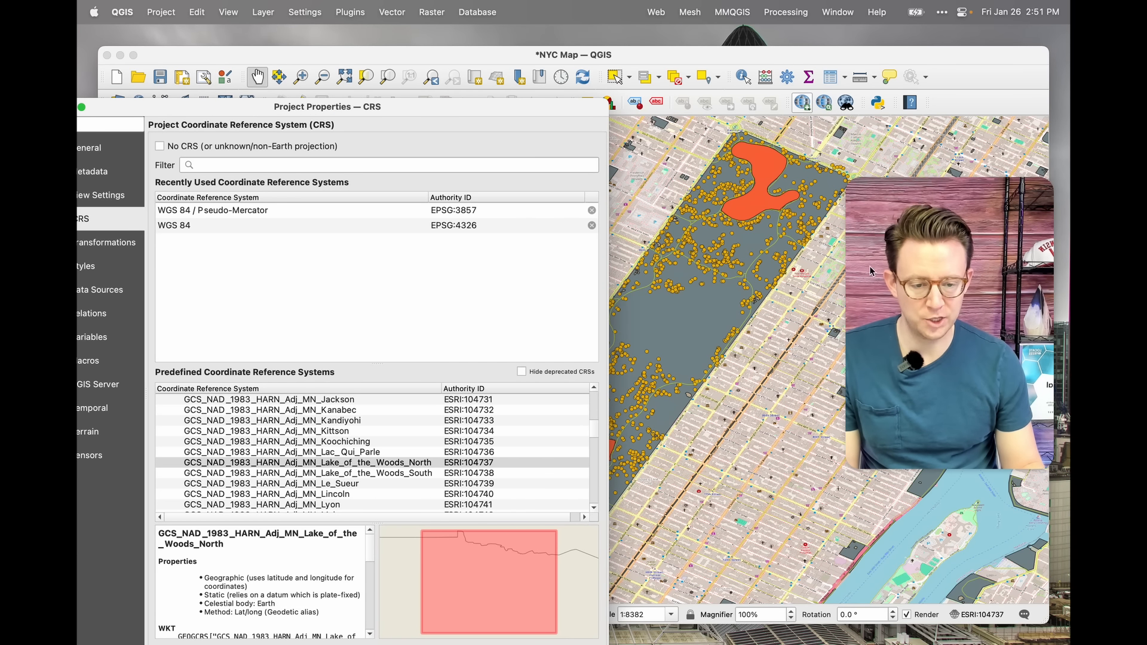
Step: Apply NAD27 (EPSG:4267) as the project coordinate reference system, accepting the preselected transformations for the squirrel census and OSM Standard layers
scroll(270, 461, "down", 20)
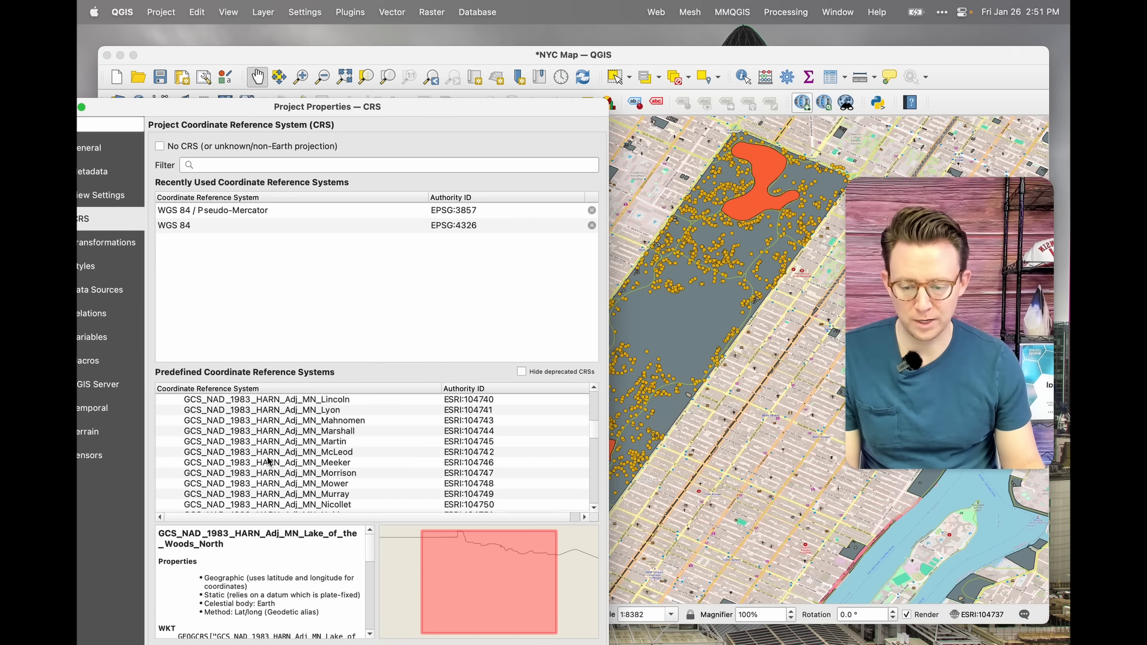
scroll(270, 460, "down", 14)
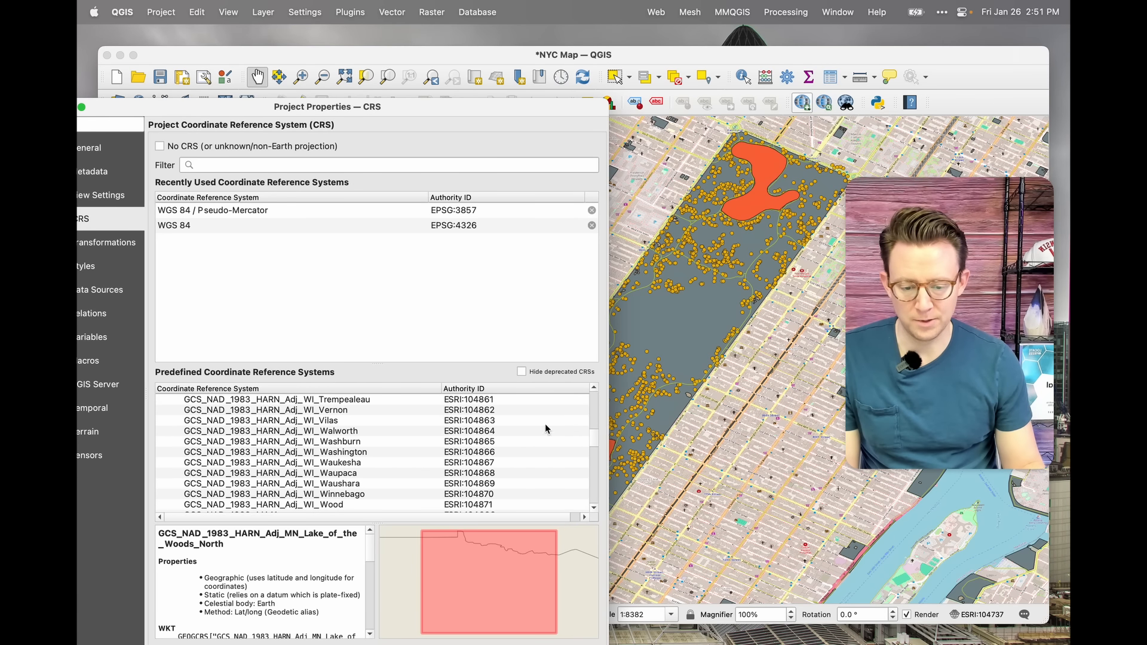
left_click_drag(595, 441, 595, 465)
left_click(251, 455)
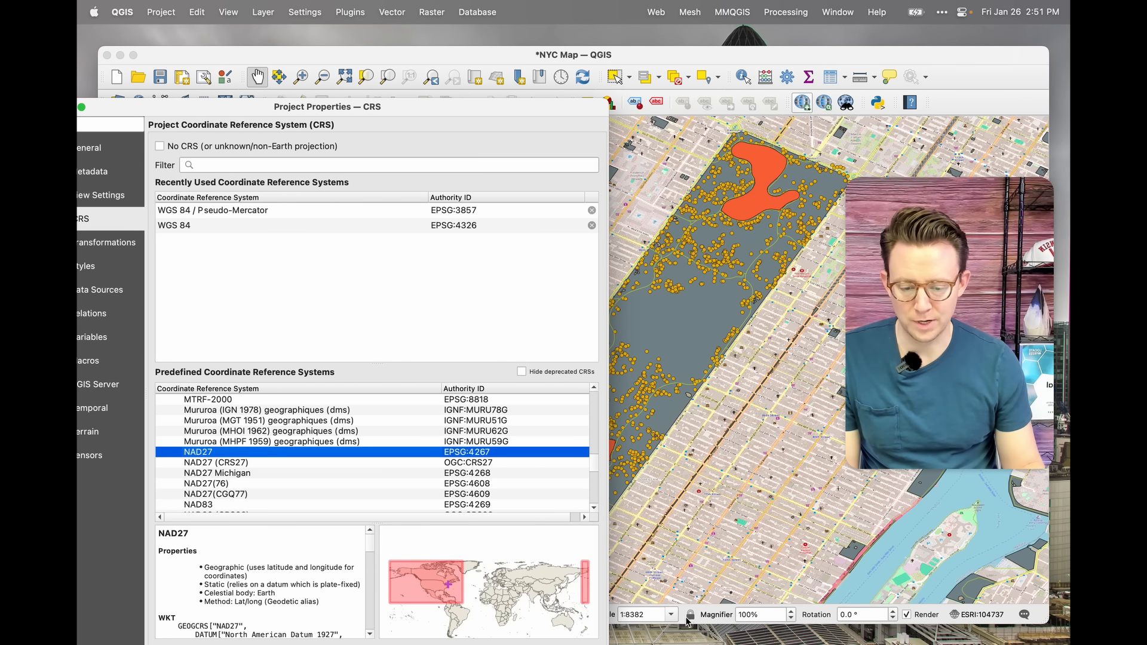
left_click_drag(509, 112, 509, 80)
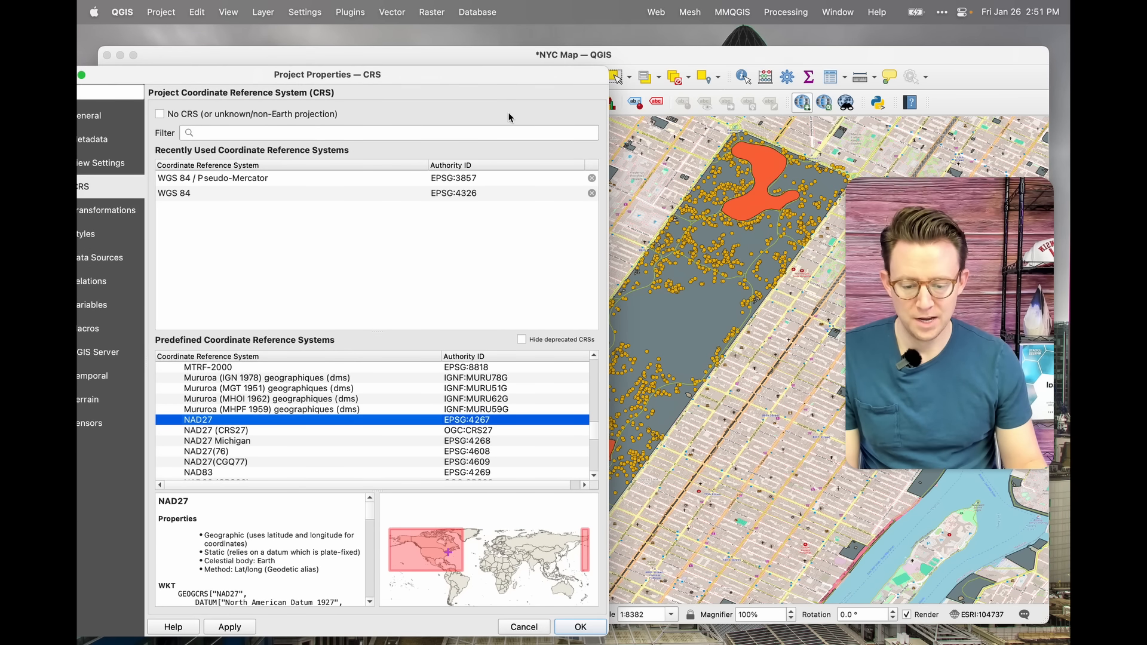
left_click(241, 629)
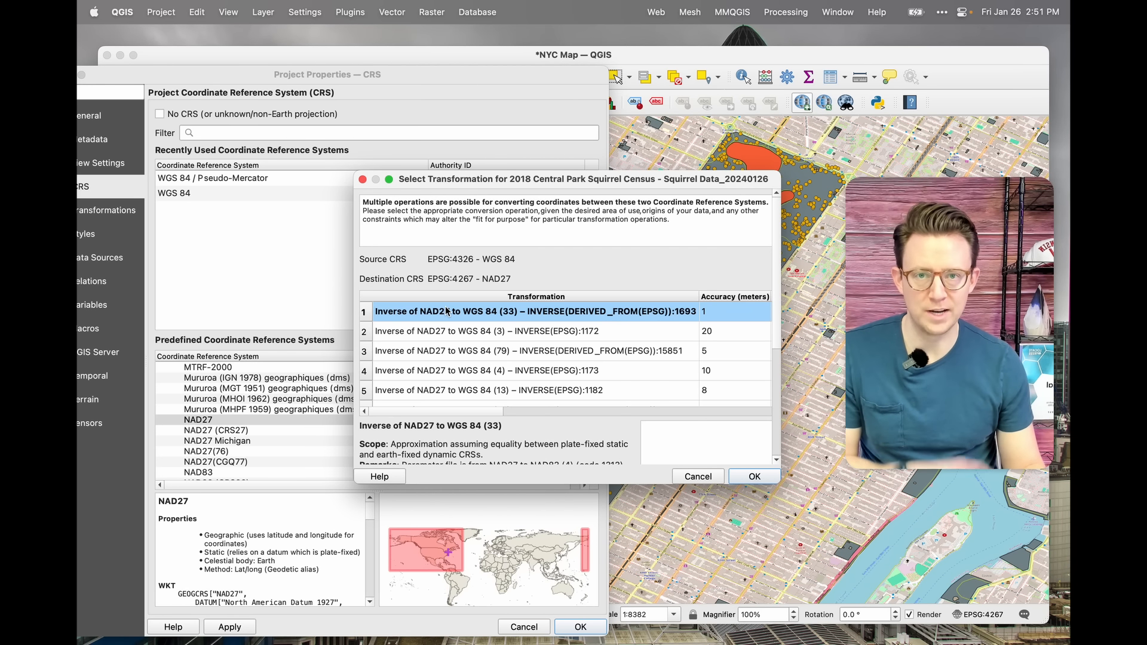
left_click(747, 480)
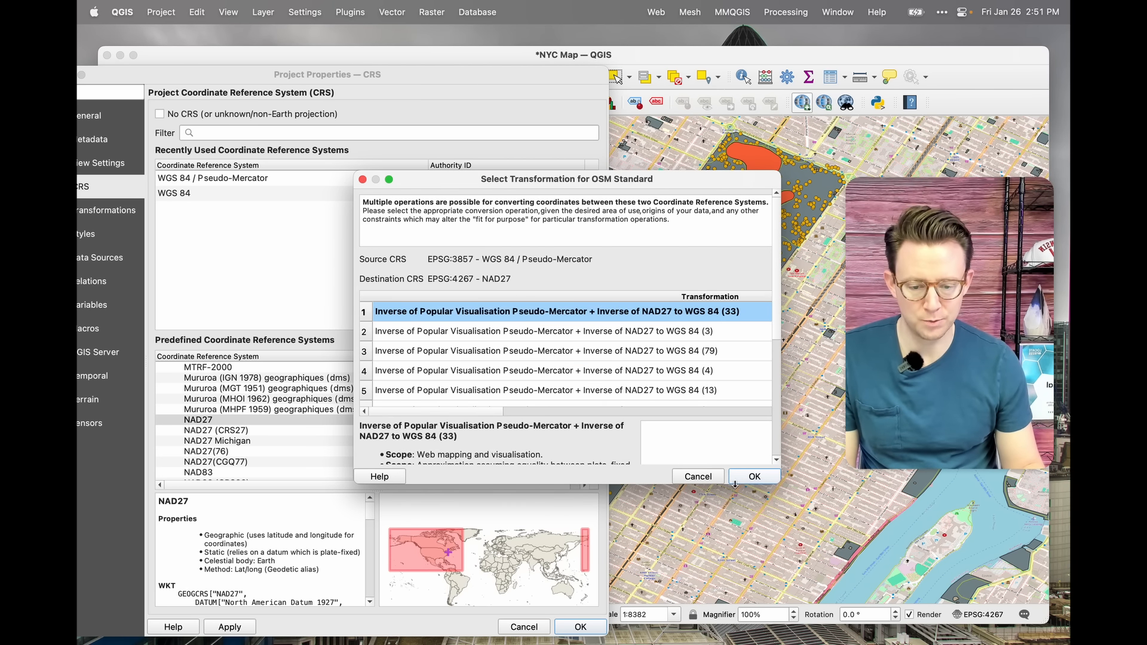
left_click(754, 477)
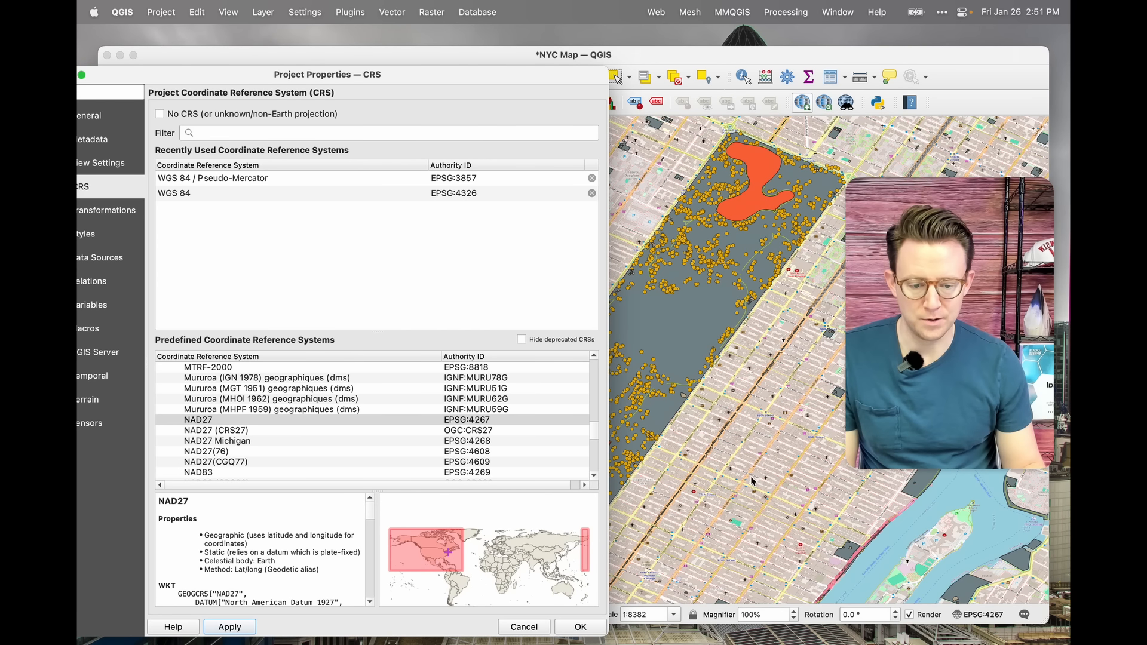
Step: Set the project coordinate reference system back to WGS 84 / Pseudo-Mercator (EPSG:3857) and close the project properties
left_click(268, 178)
left_click(229, 627)
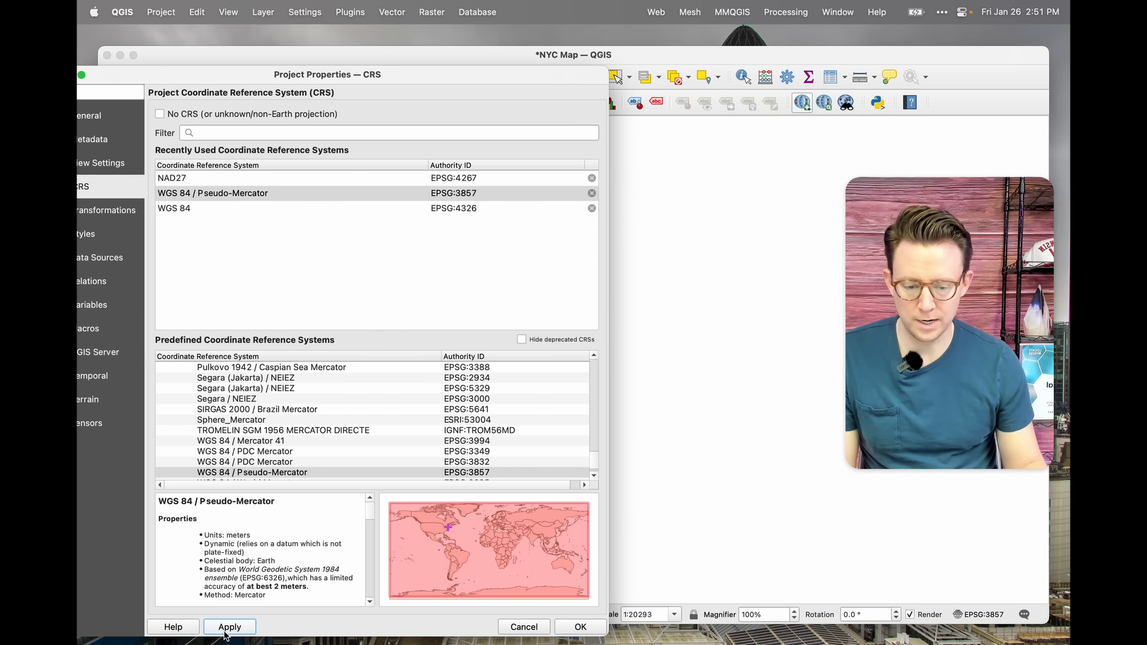
left_click(600, 628)
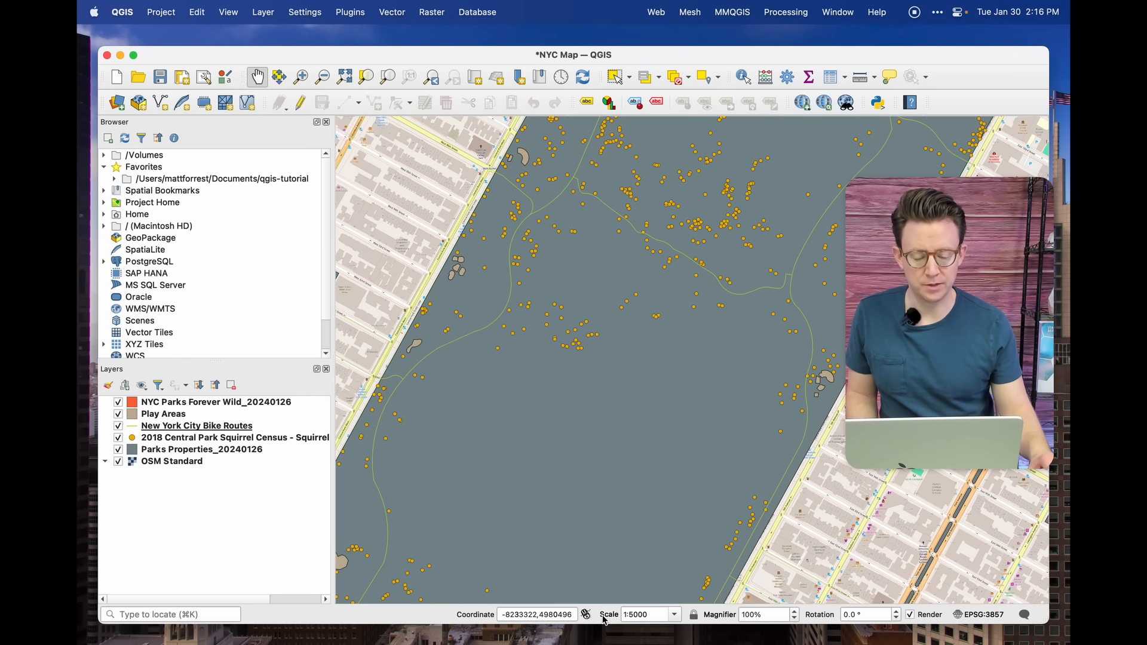
Step: Copy the map-CRS coordinate of a point just west of northern Central Park and centre the map on it
scroll(681, 472, "down", 2)
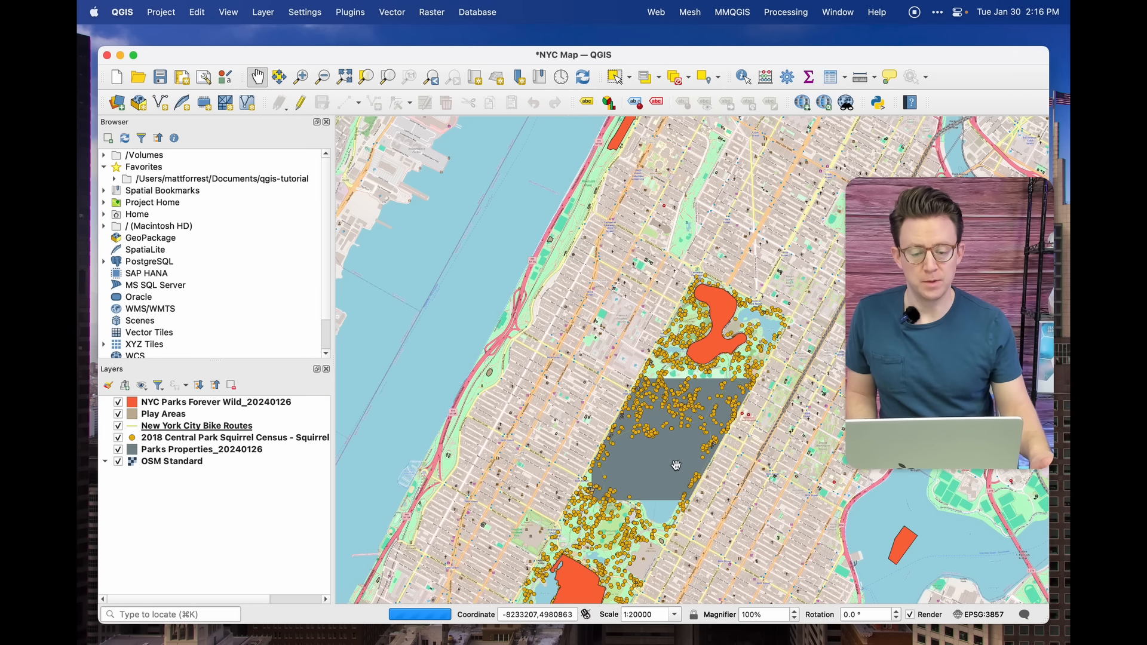
scroll(696, 359, "up", 1)
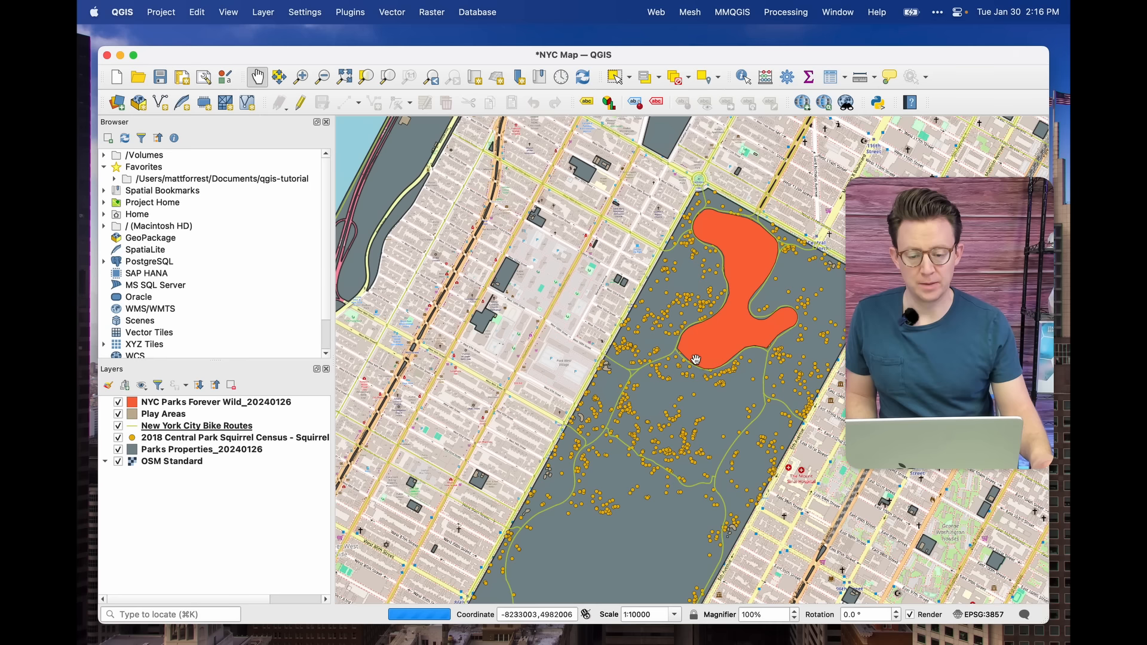
key("super+minus")
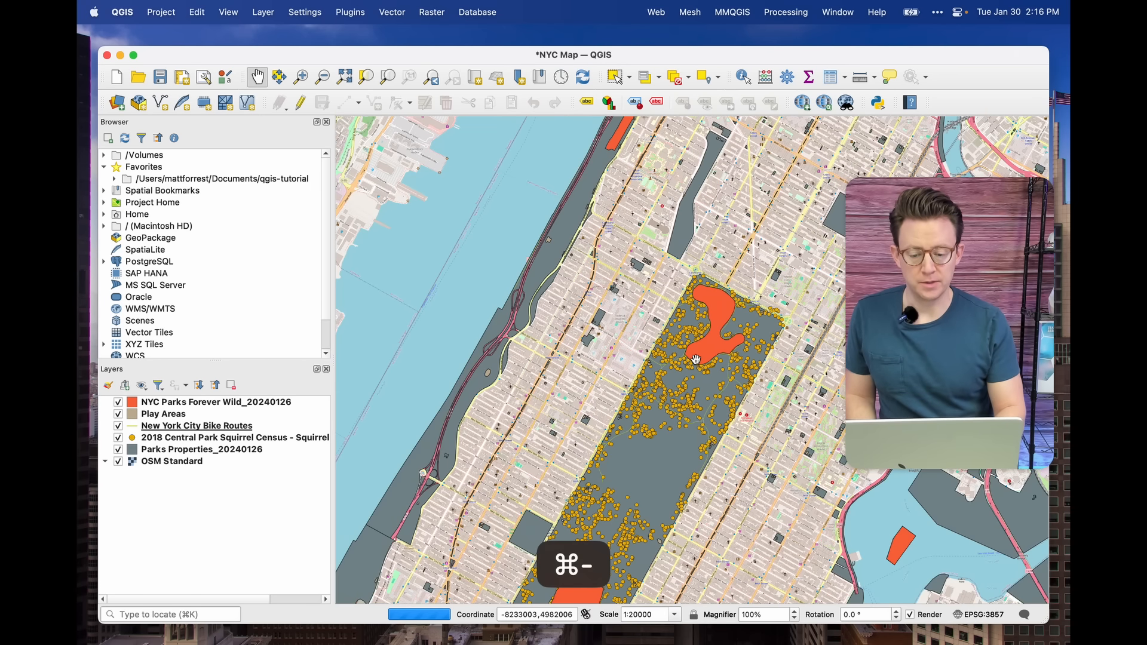
key("super+equal")
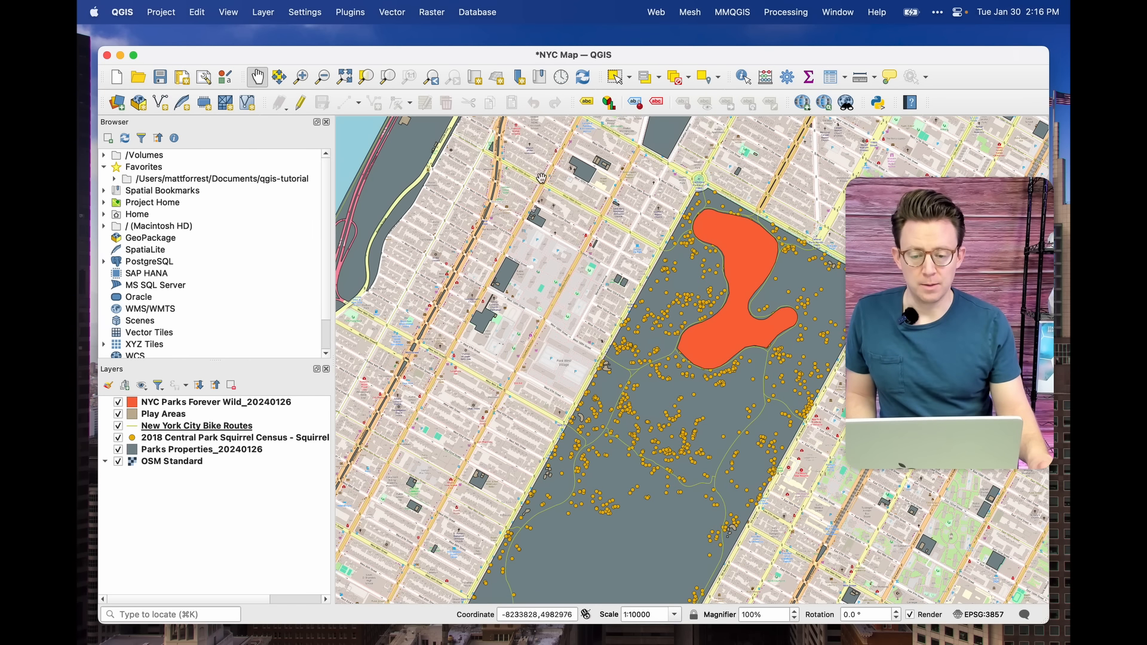
right_click(557, 267)
mouse_move(562, 269)
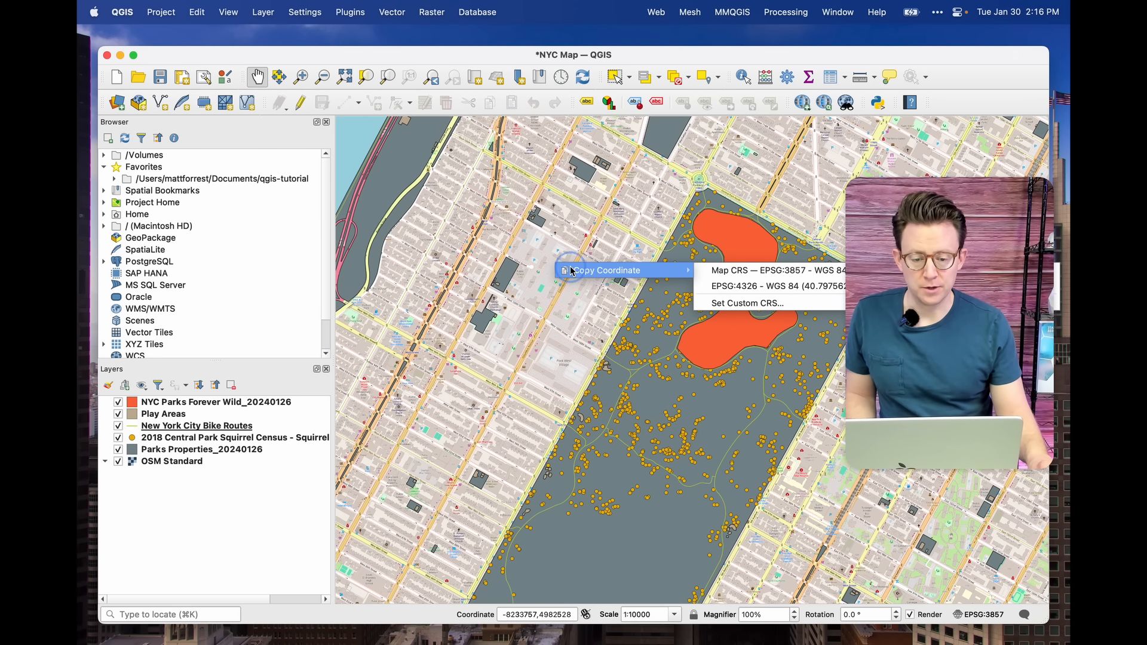
left_click(747, 270)
left_click_drag(571, 614, 501, 614)
type("-8234938,4982863")
key("Return")
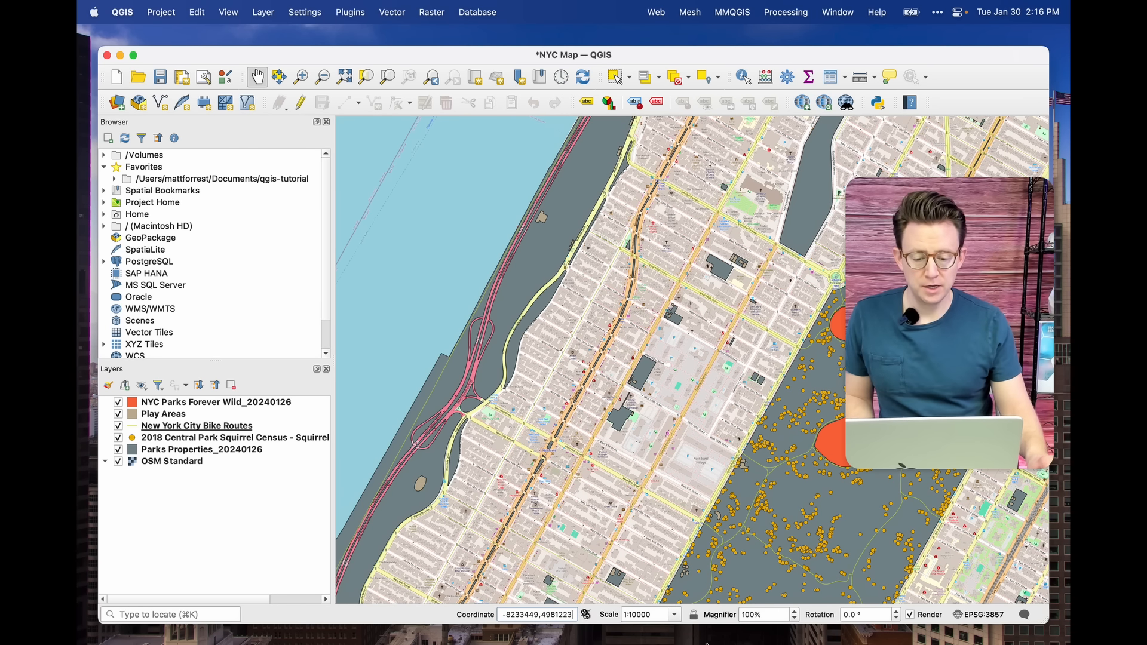
Step: View the map at the preset scales 1:100000 and 1:1000, and zoom back out to 1:16000
left_click(669, 616)
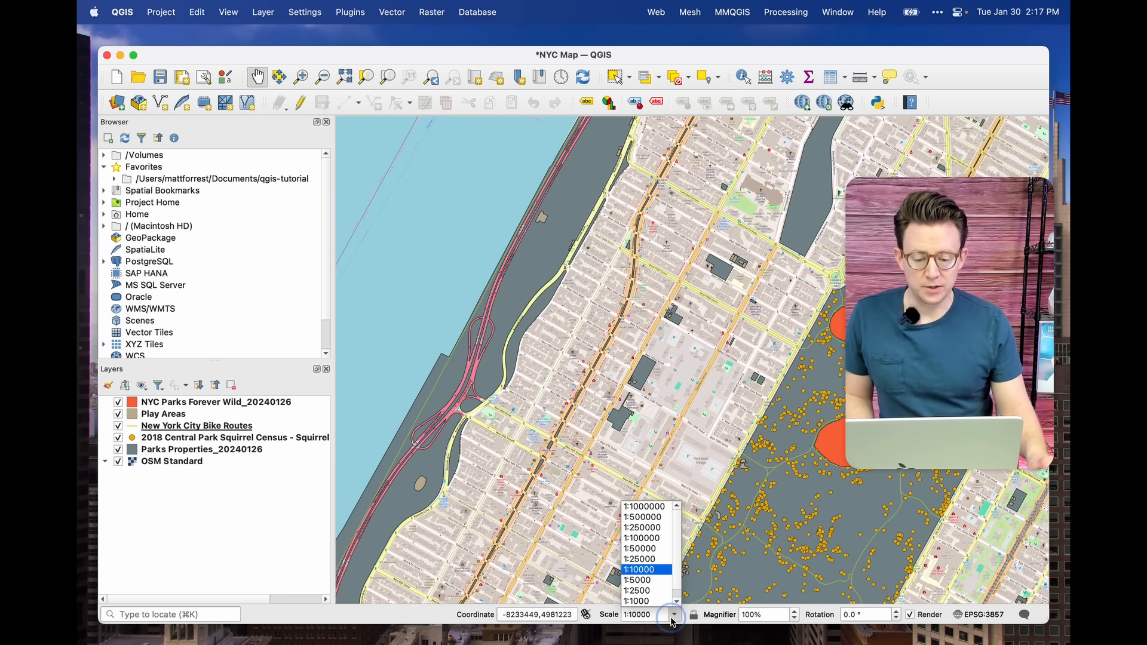
left_click(646, 536)
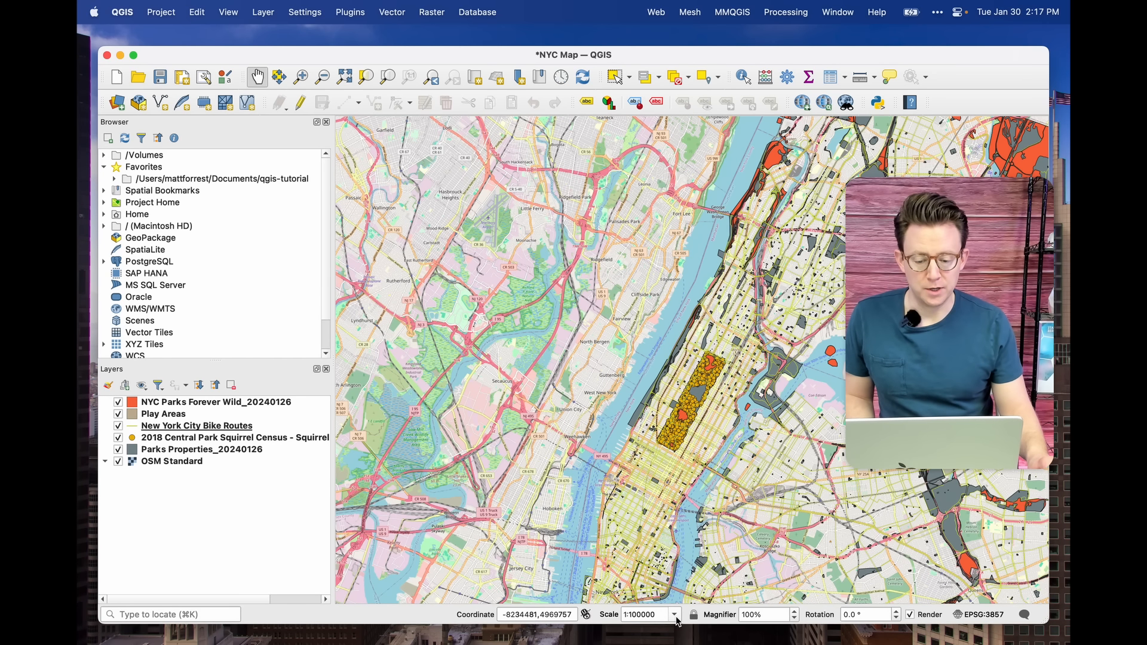
left_click(675, 615)
left_click(644, 603)
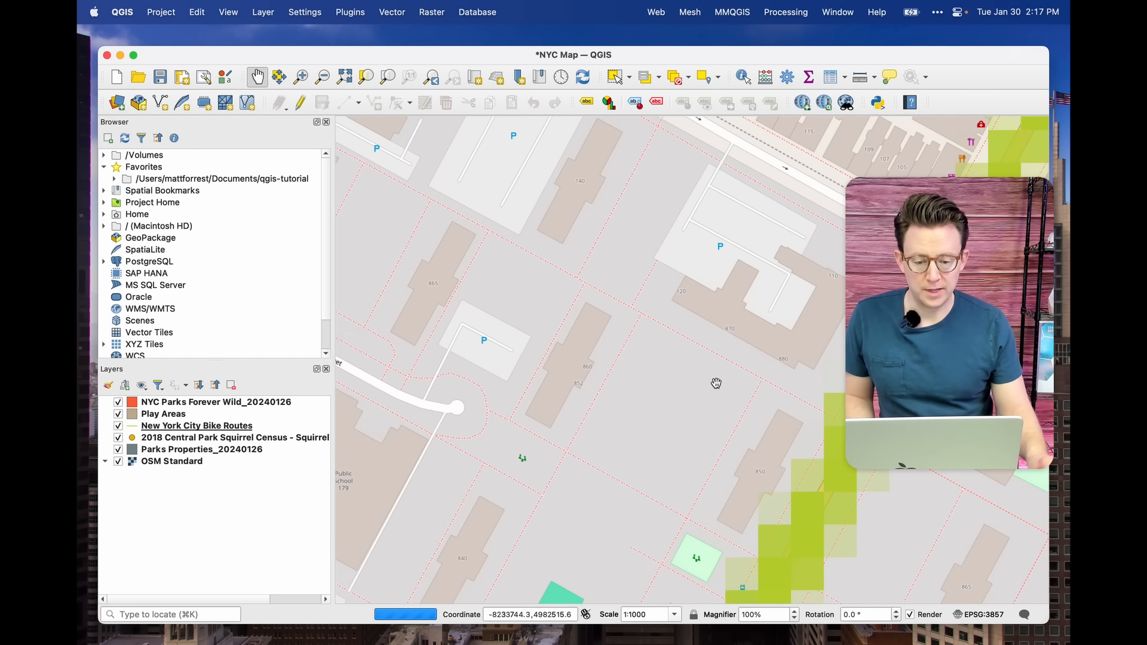
scroll(717, 388, "down", 4)
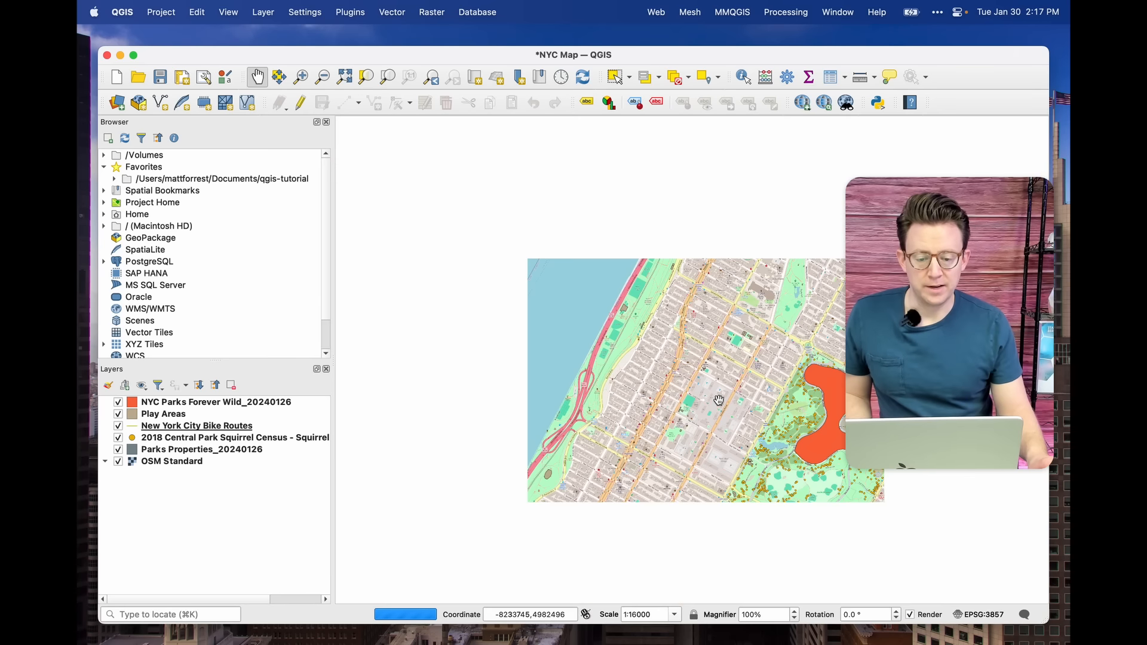
Step: Raise the map magnifier to 150% and return it to 100%
scroll(795, 611, "up", 5)
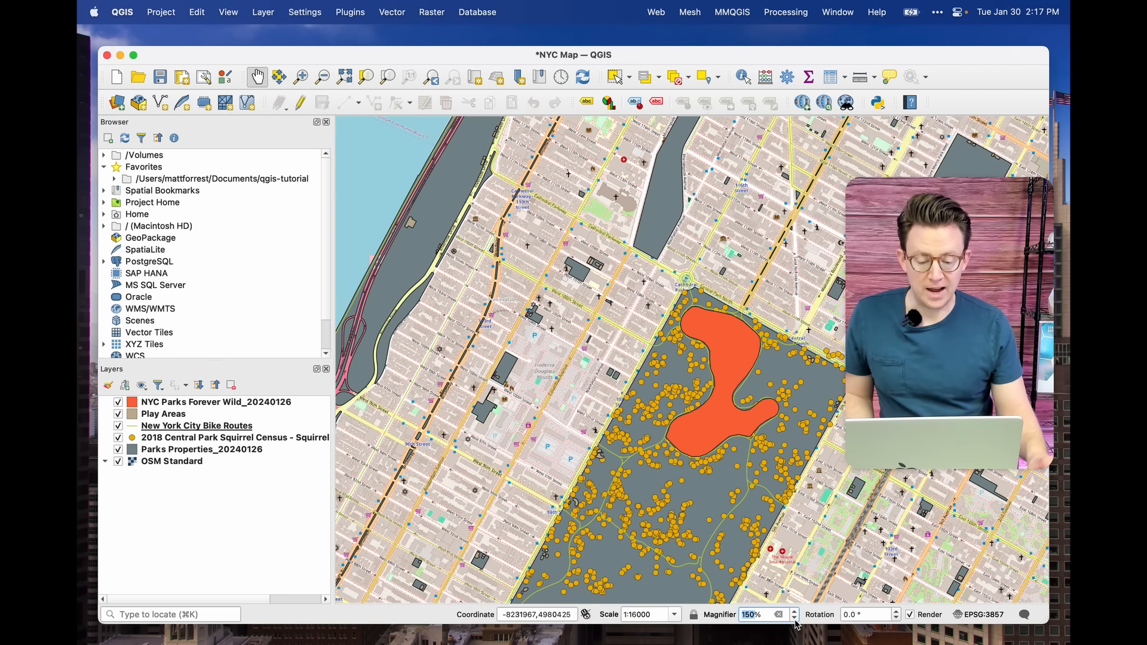
scroll(796, 622, "down", 5)
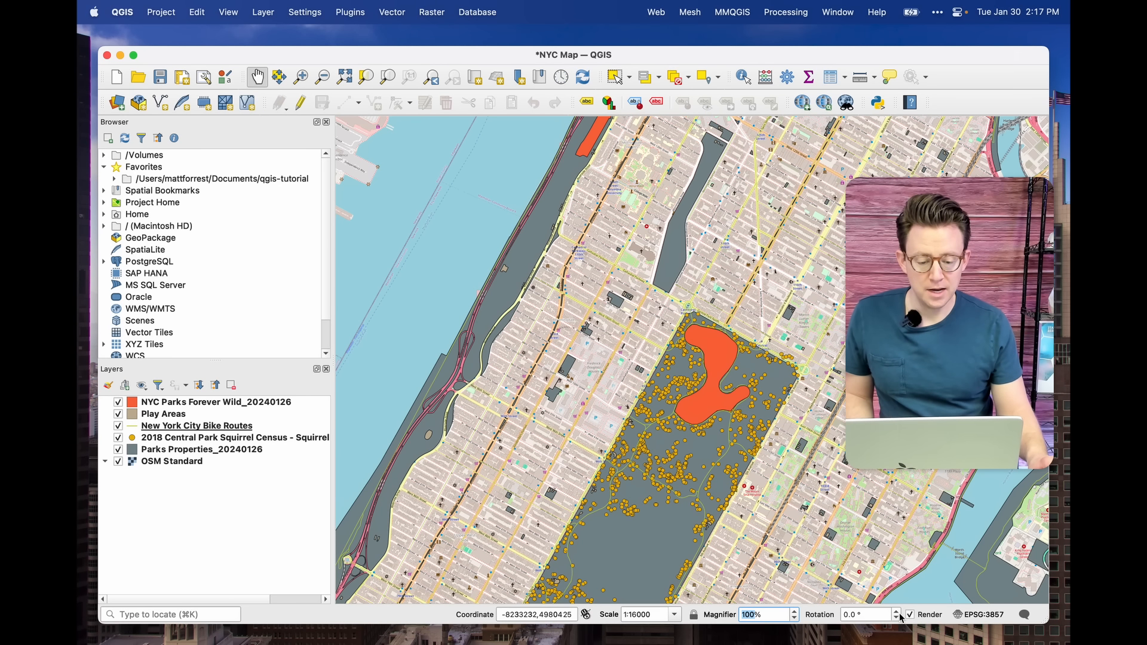
Step: Rotate the map view by 180° and reset its rotation to 0°
left_click(879, 615)
key("super+a")
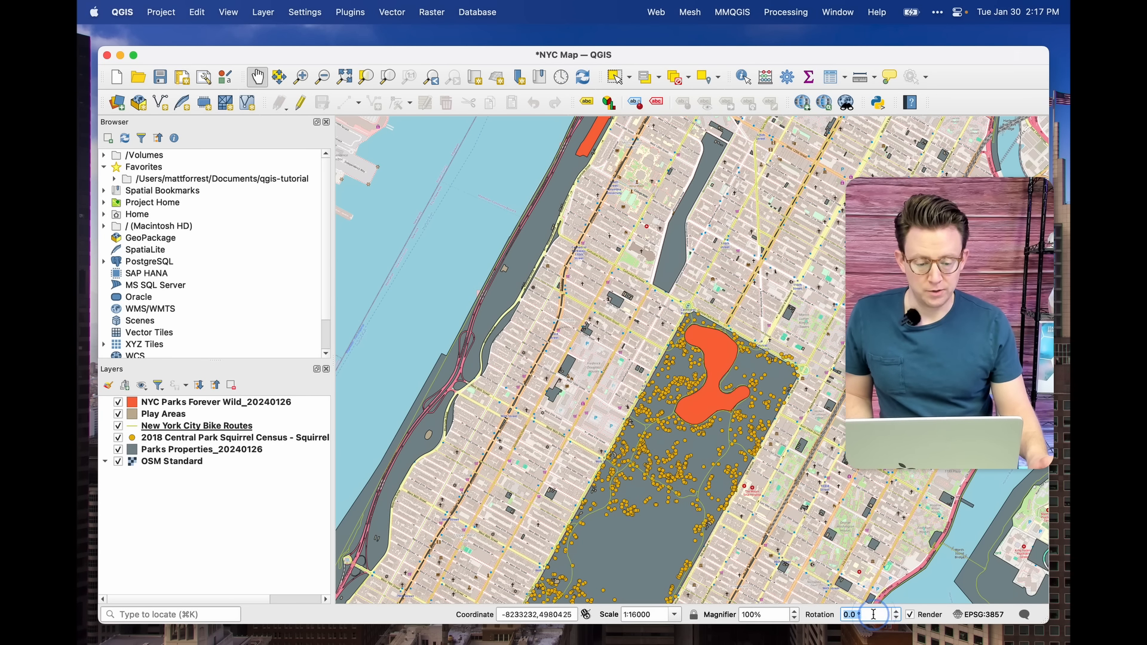
type("180")
key("Return")
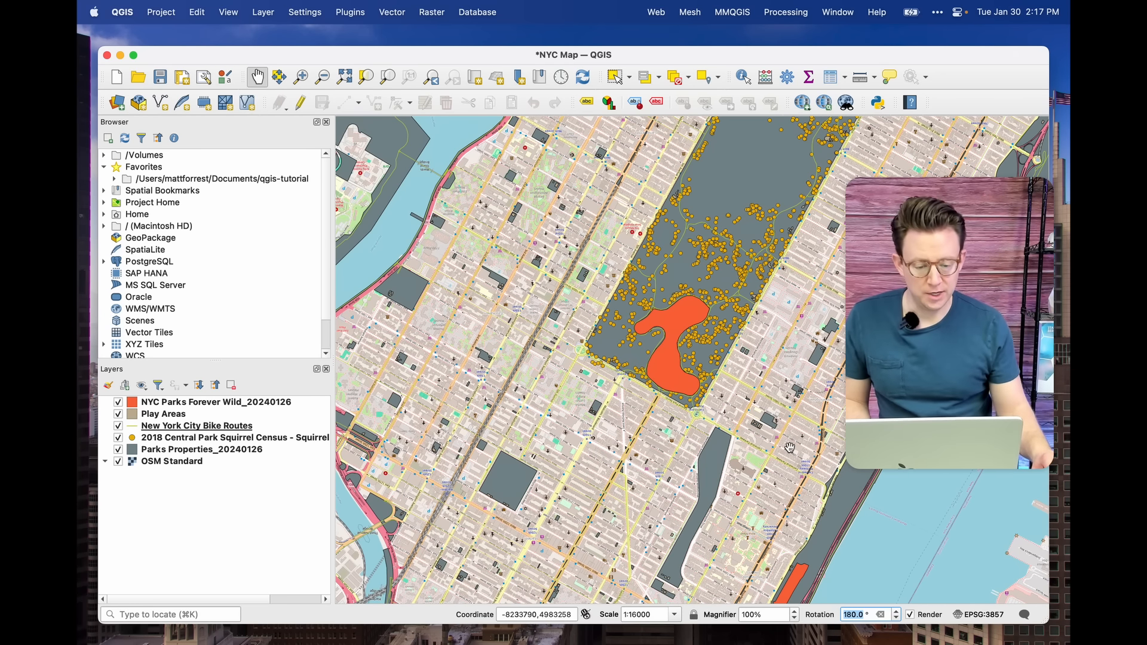
type("0")
key("Return")
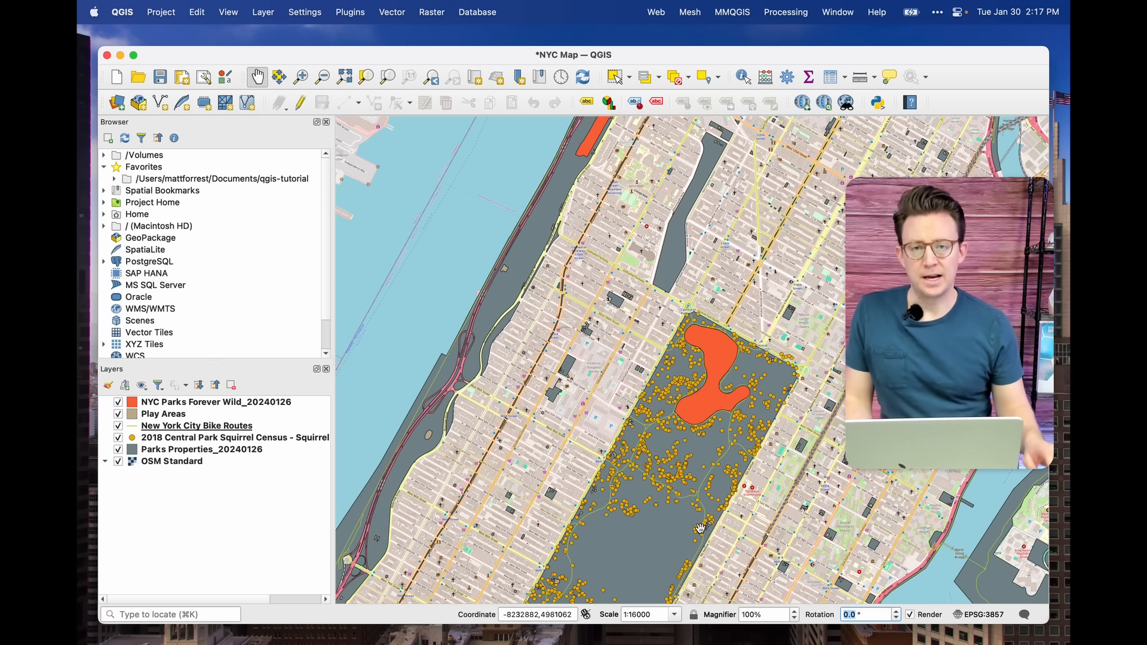
left_click_drag(597, 332, 595, 305)
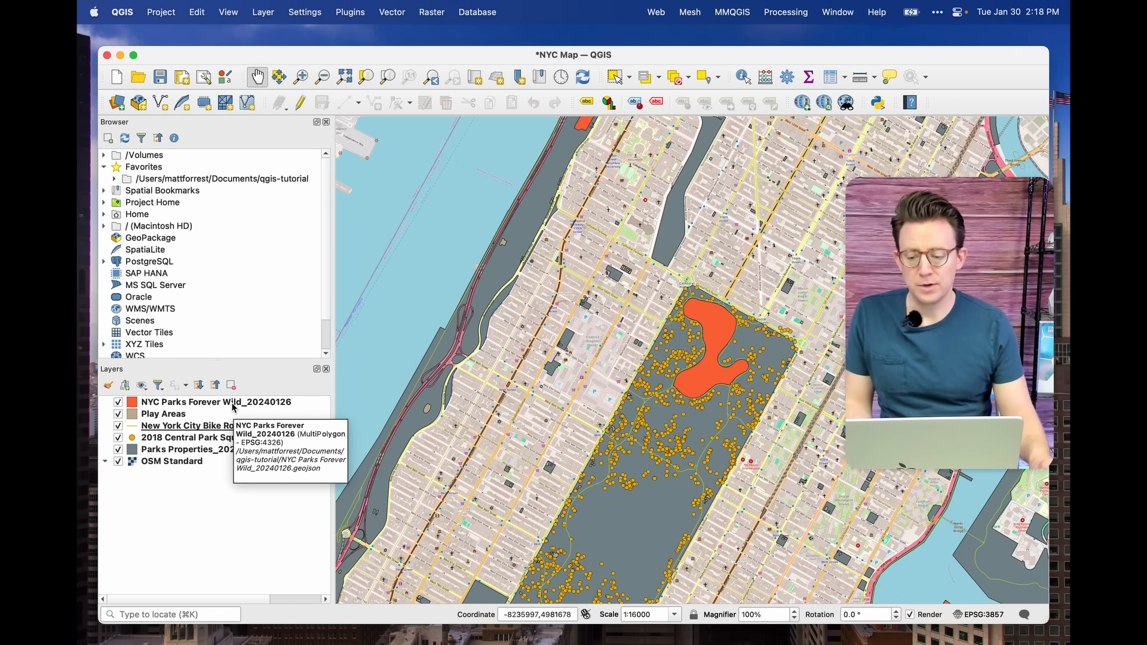
Step: Open the symbology settings of the 2018 Central Park Squirrel Census layer
left_click(188, 440)
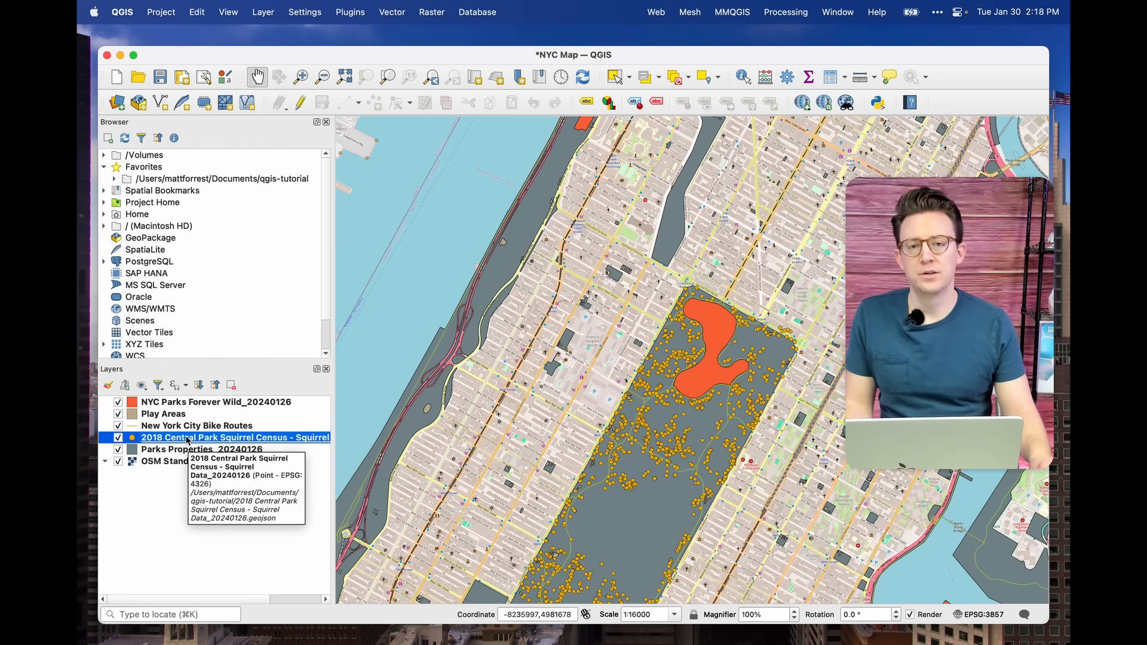
double_click(189, 439)
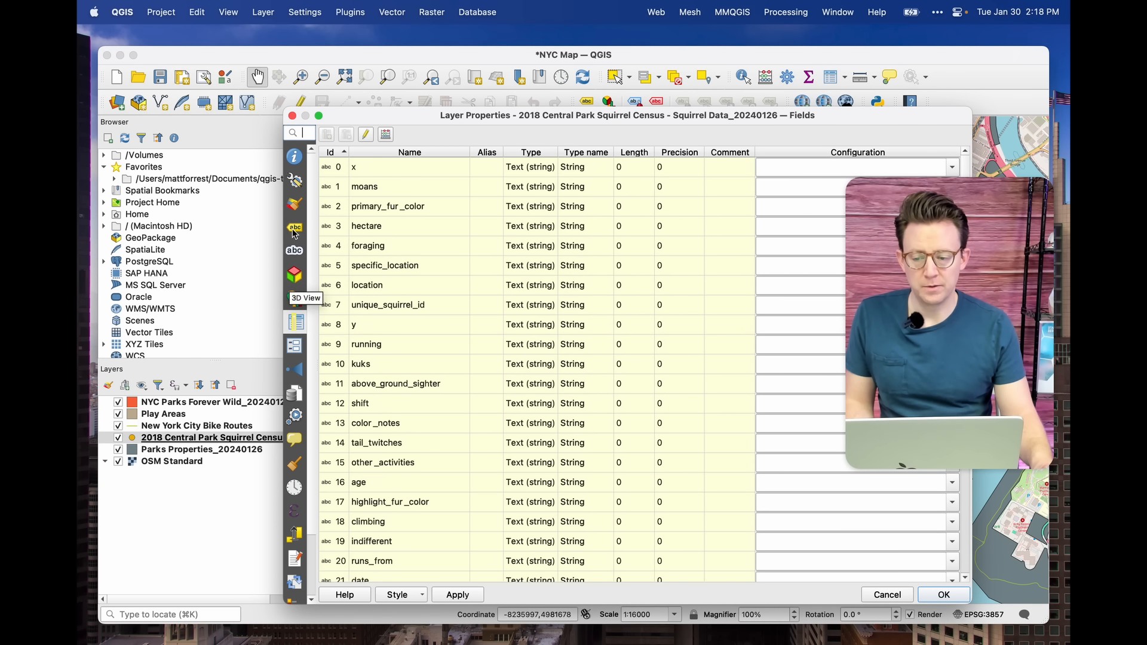
left_click(295, 205)
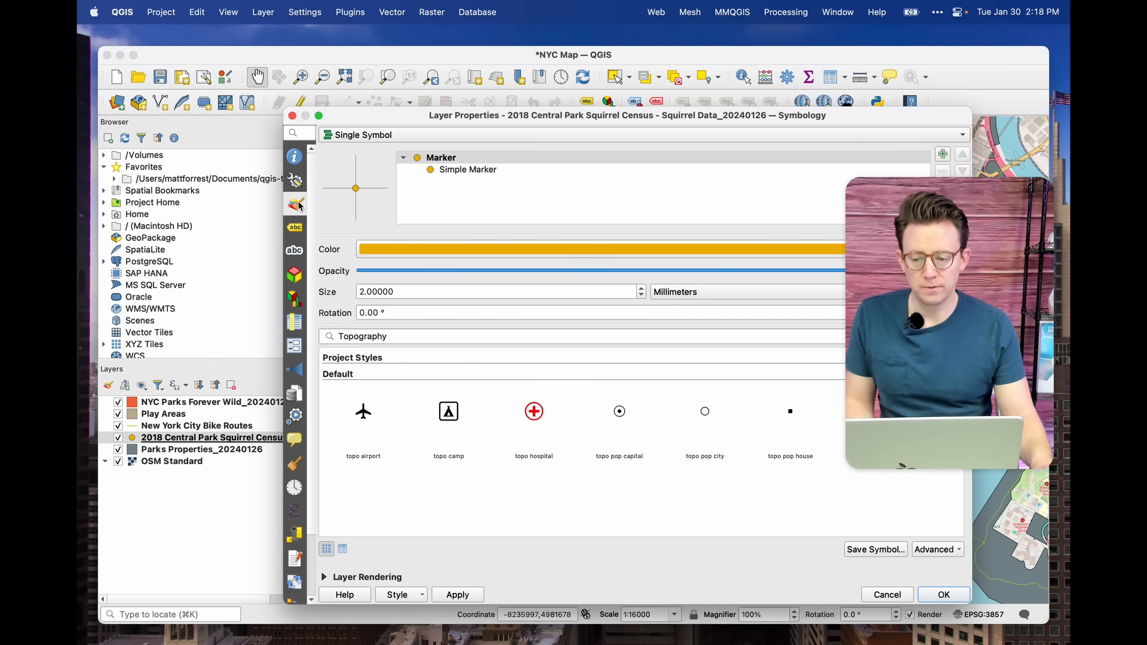
left_click_drag(448, 116, 280, 116)
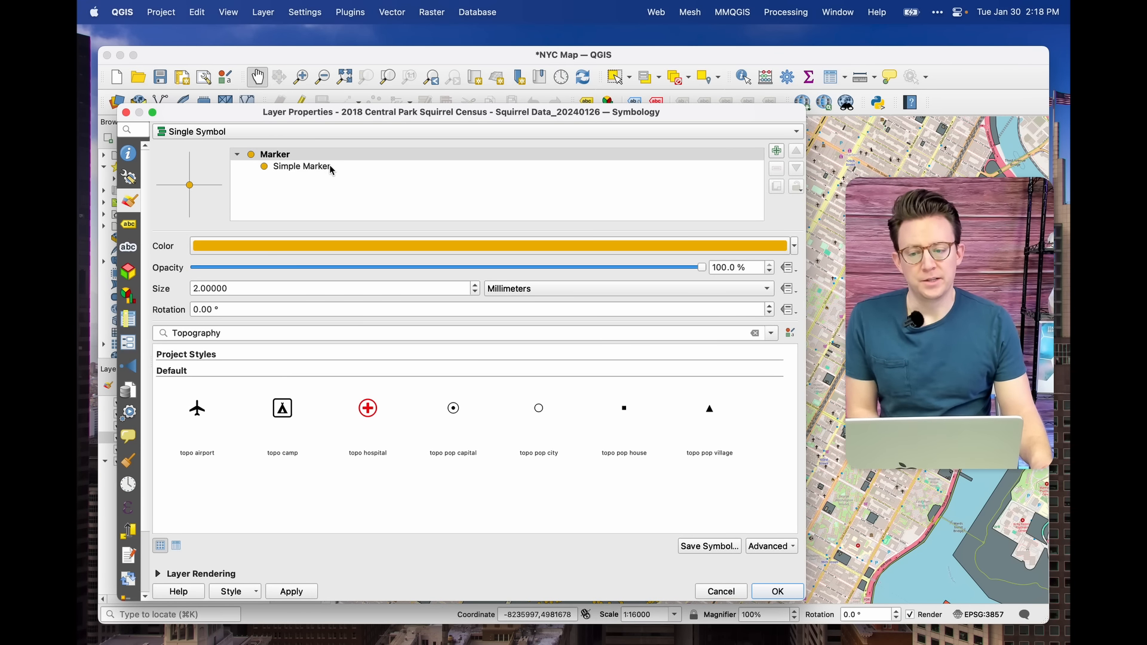
Step: Recolor the squirrel point markers light purple and apply the change to the map
left_click(282, 247)
left_click_drag(478, 245, 415, 266)
left_click(731, 430)
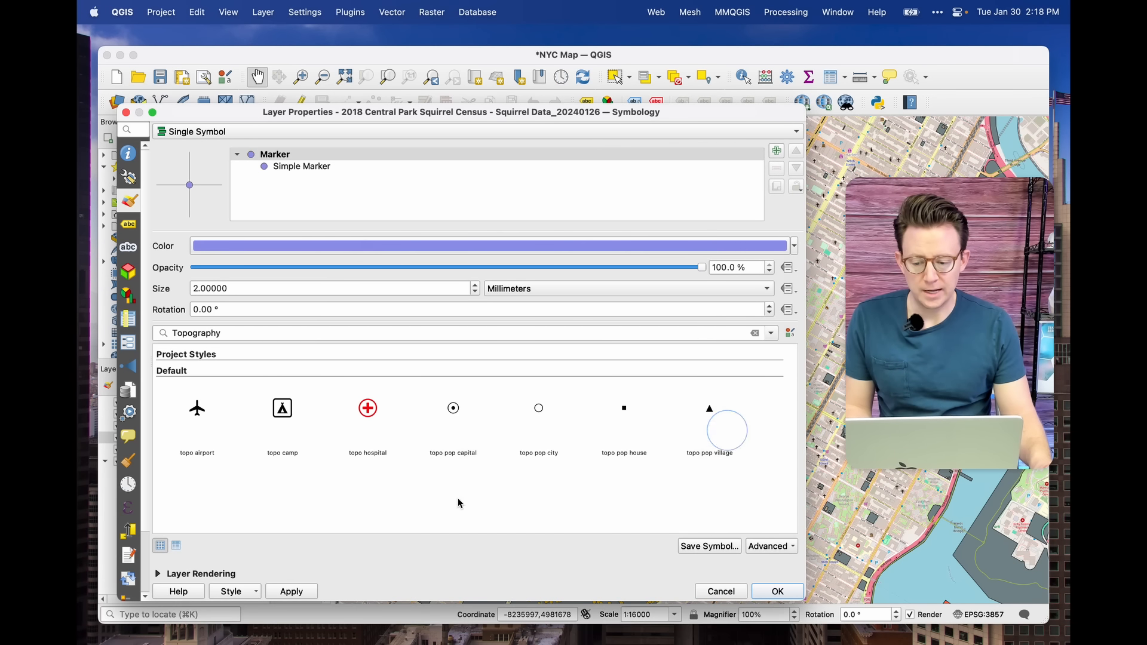
left_click(292, 592)
left_click_drag(575, 116, 599, 120)
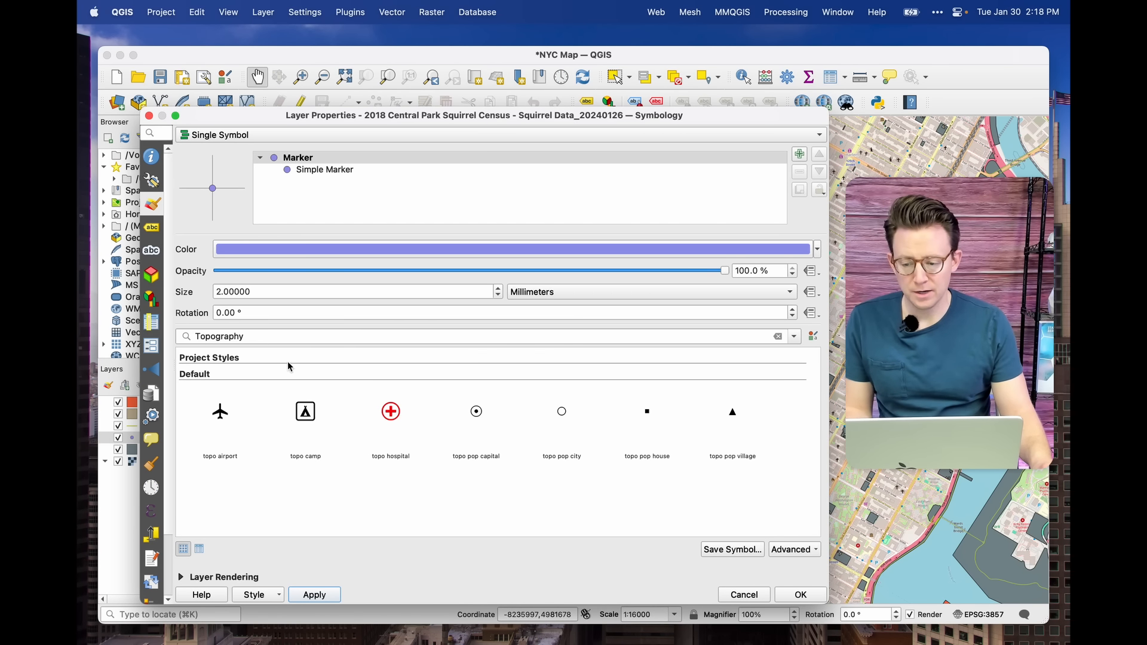
Step: Apply the topo hospital preset marker to the squirrel points and look at the map
left_click(390, 417)
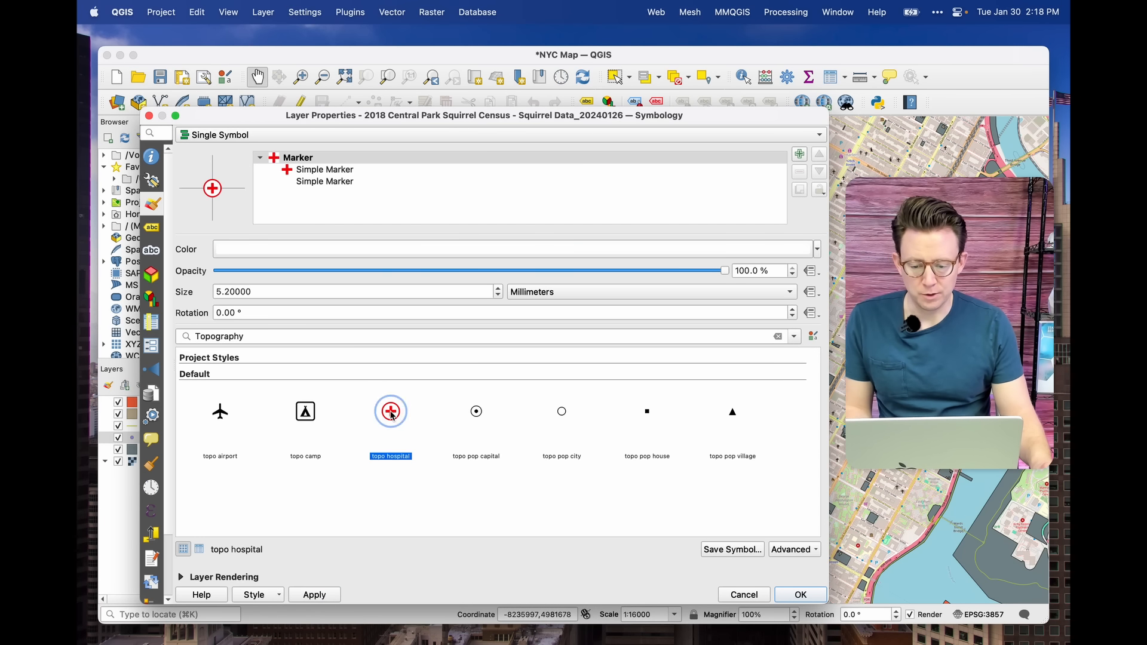
left_click(332, 594)
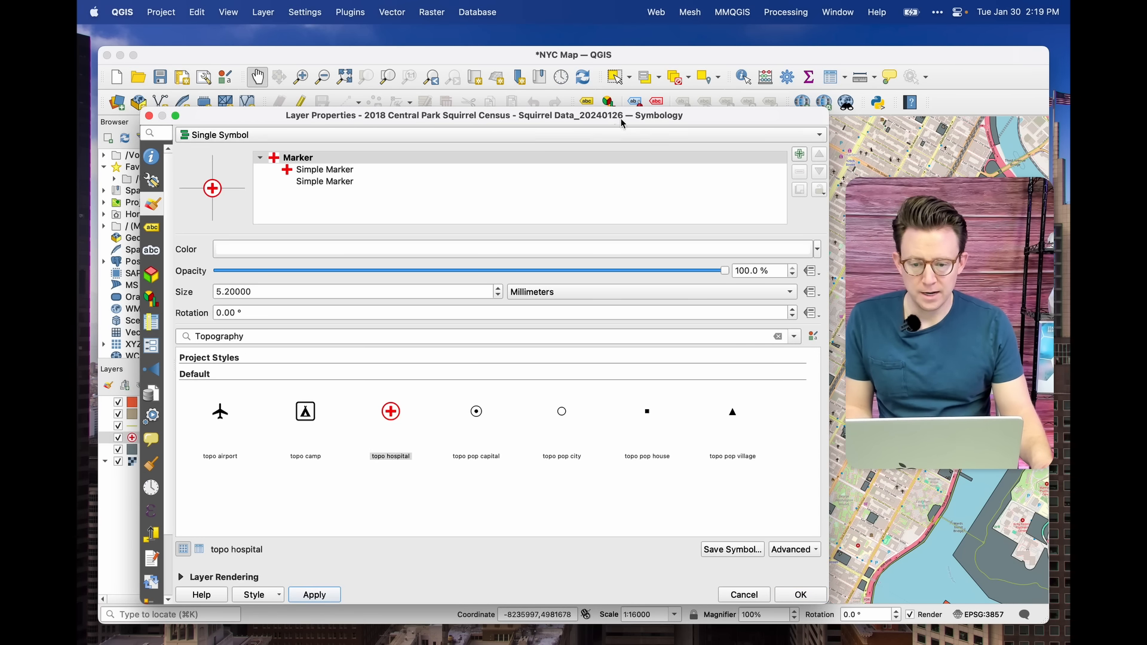
left_click_drag(621, 119, 645, 122)
Step: Style the squirrel points as Categorized by primary_fur_color, classify the values and widen the Value column
left_click(536, 140)
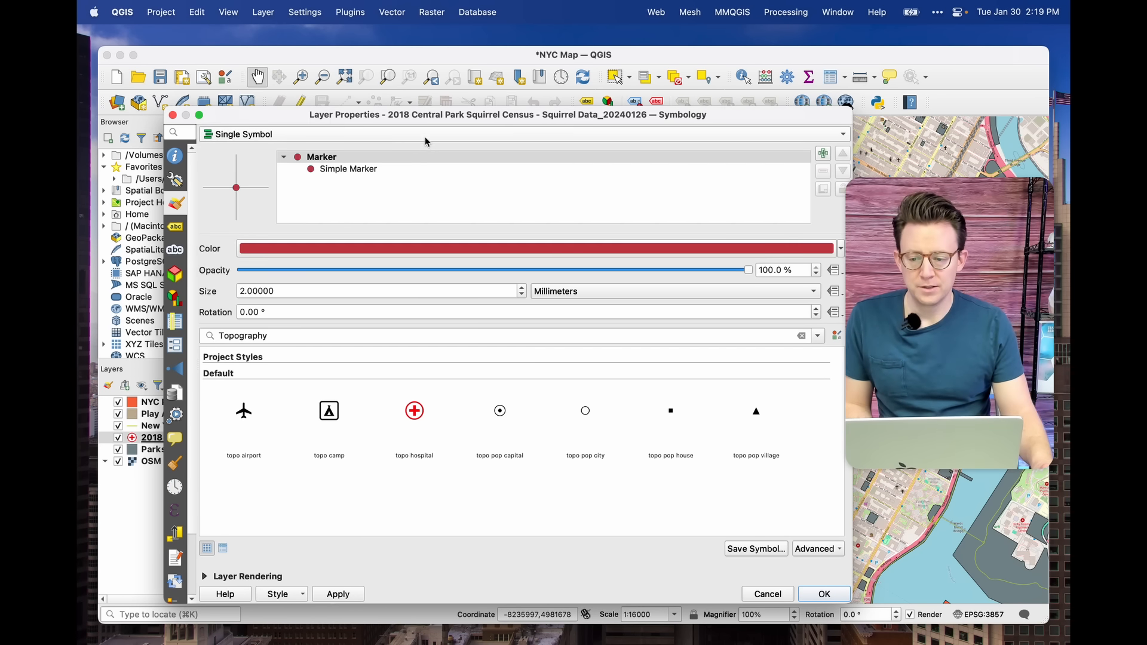
left_click(424, 136)
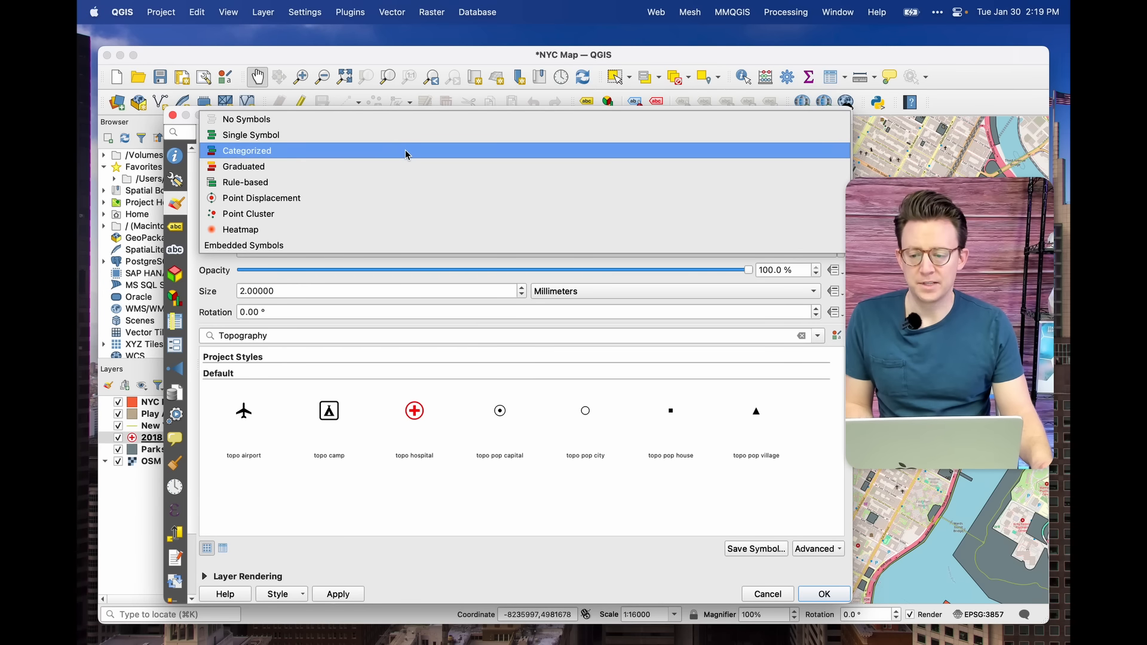
left_click(407, 155)
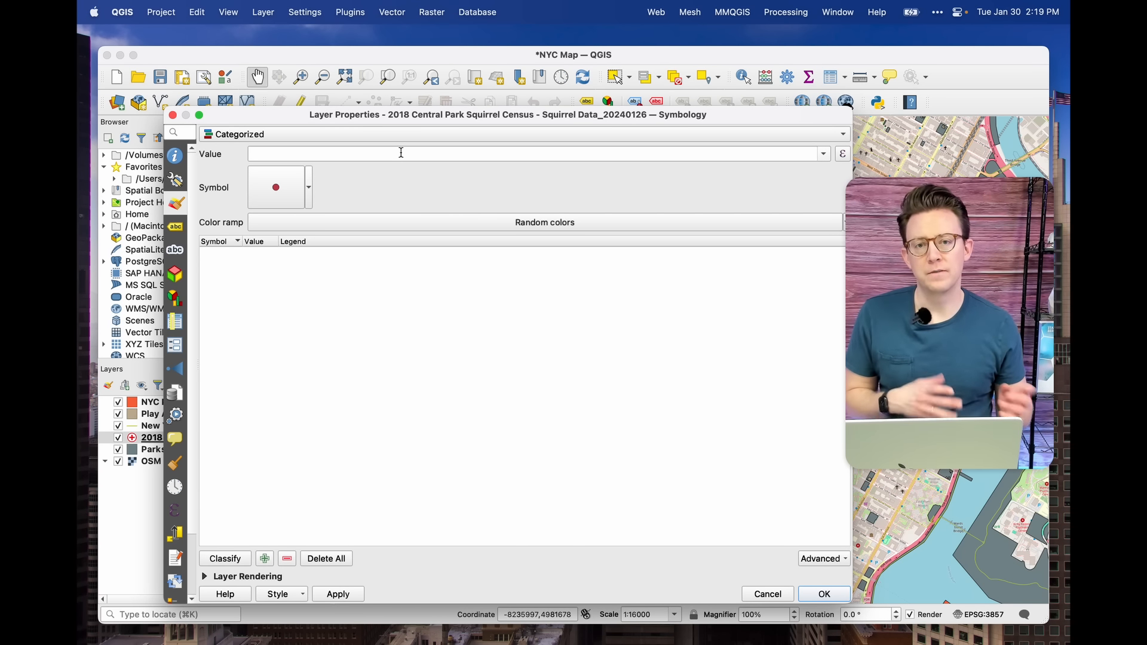
left_click(825, 155)
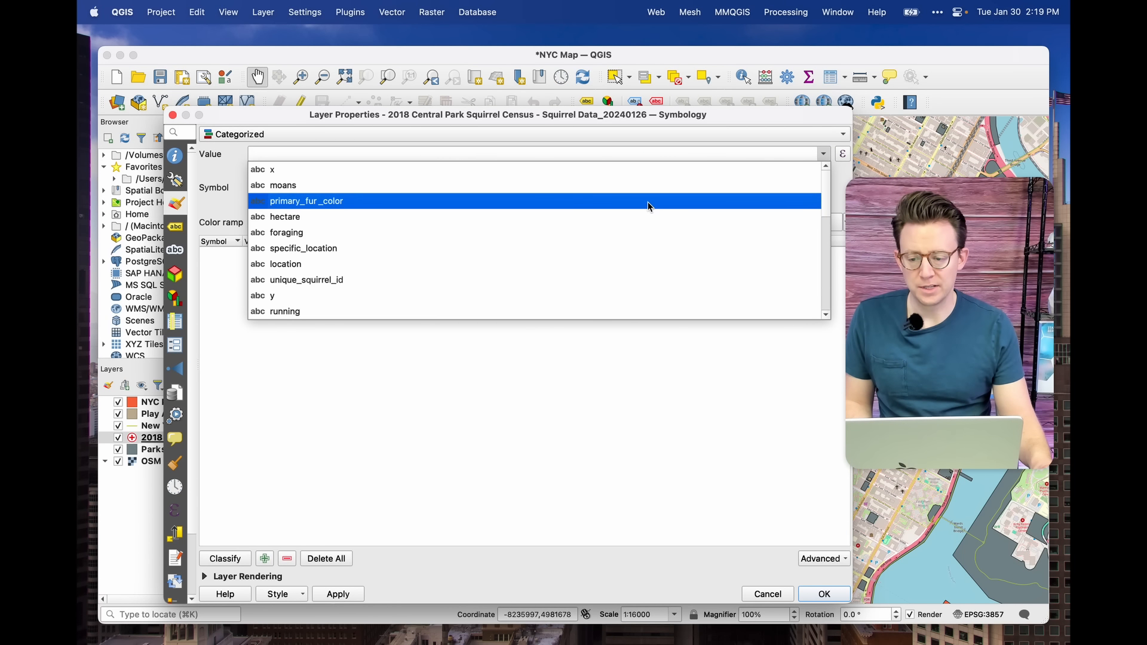
left_click(651, 206)
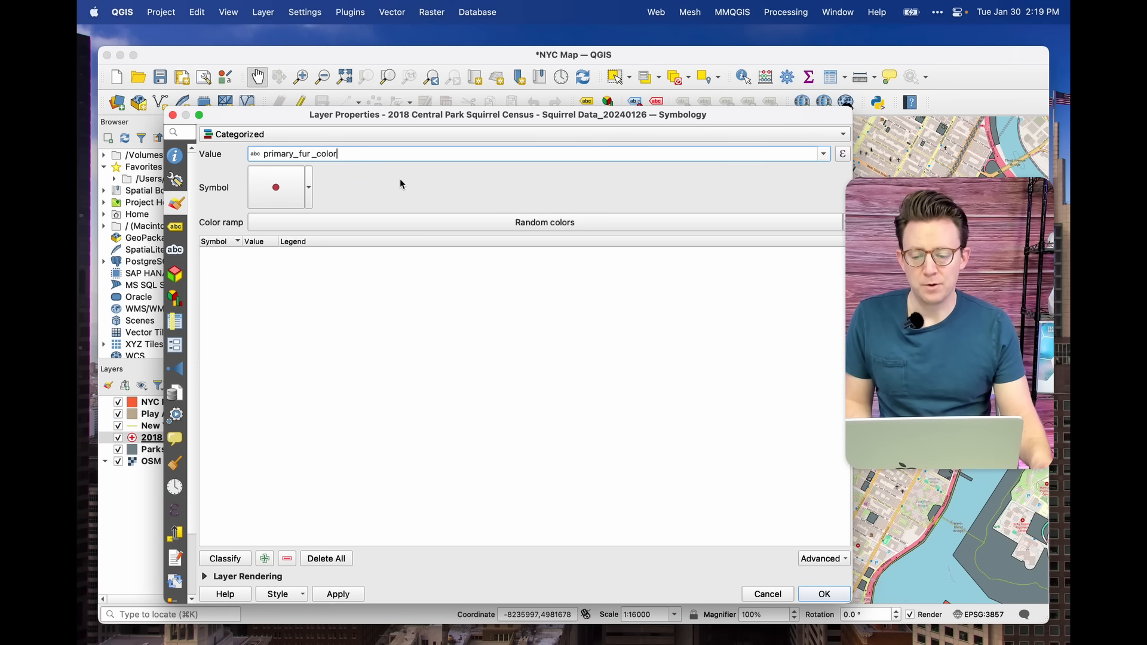
left_click(225, 562)
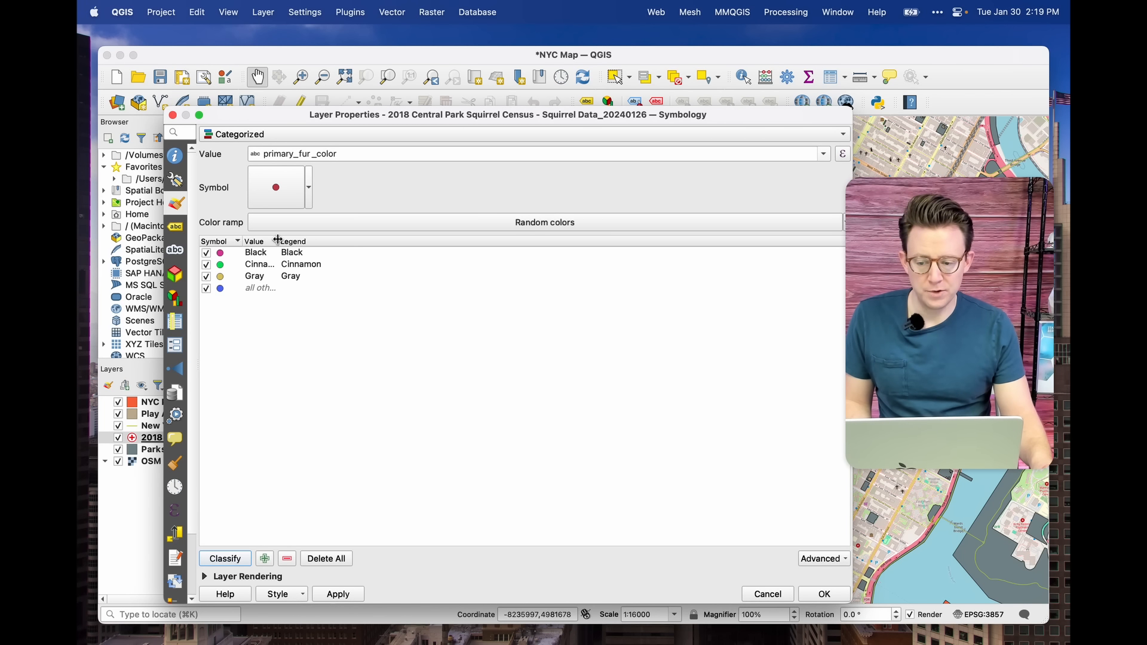
left_click_drag(277, 240, 328, 240)
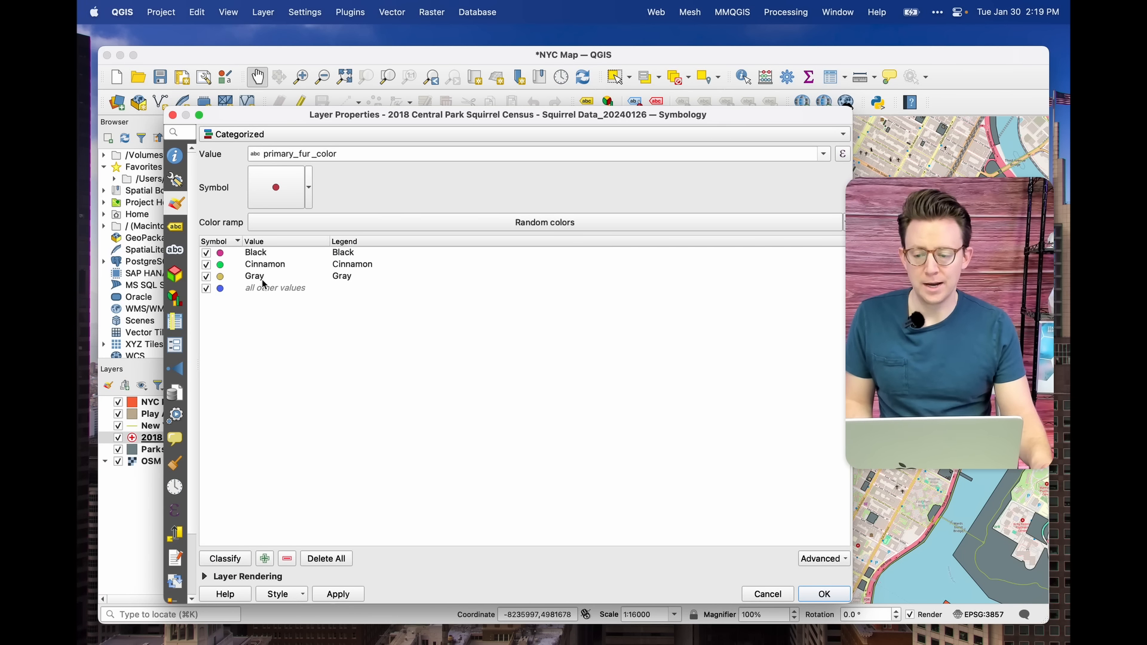
Step: Set the marker color of the Black category to black (#000000)
double_click(221, 255)
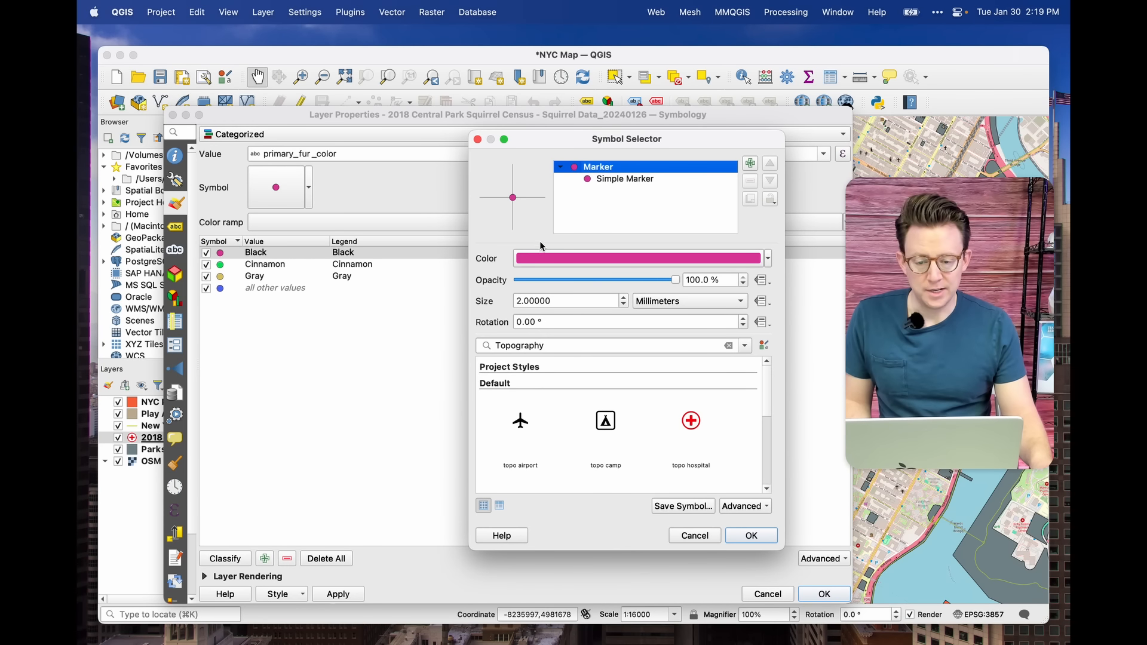
left_click(552, 257)
left_click_drag(582, 246, 547, 242)
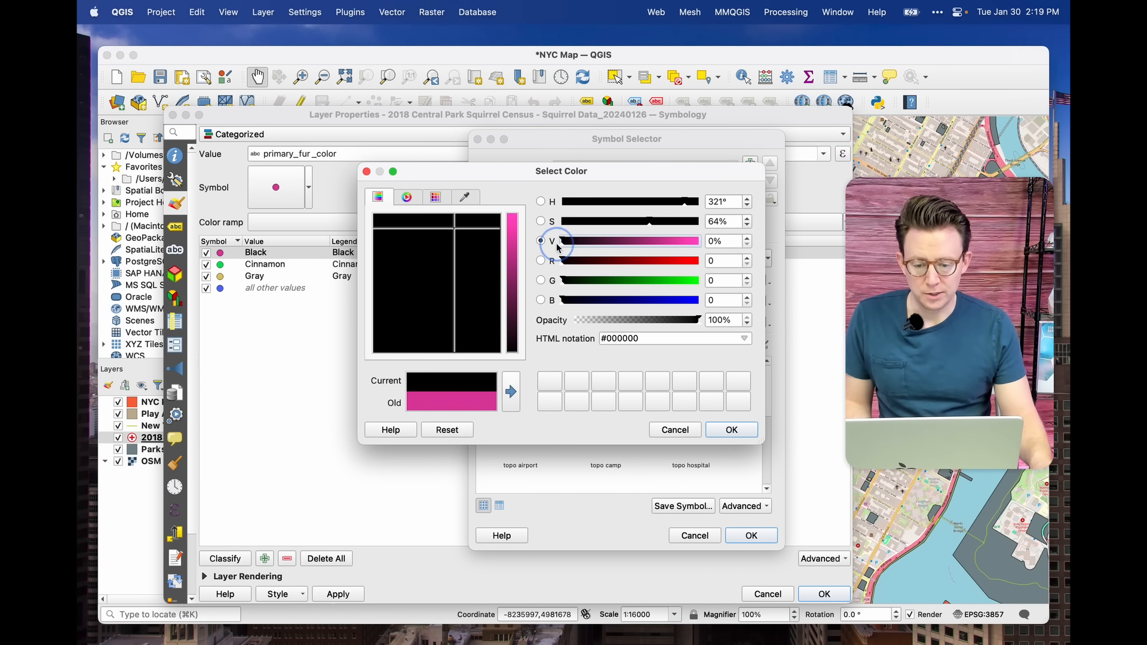
left_click(730, 430)
left_click(751, 536)
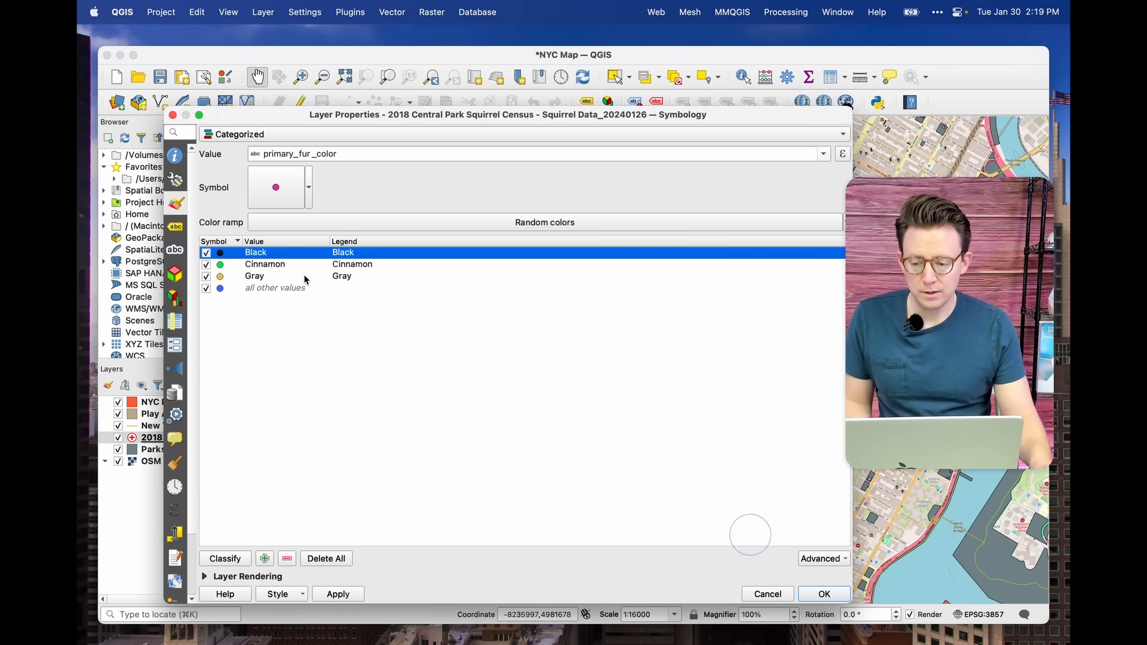
Step: Set the marker color of the Cinnamon category to a light tan
double_click(222, 267)
left_click(579, 257)
left_click(378, 303)
left_click_drag(378, 304, 396, 344)
left_click(732, 430)
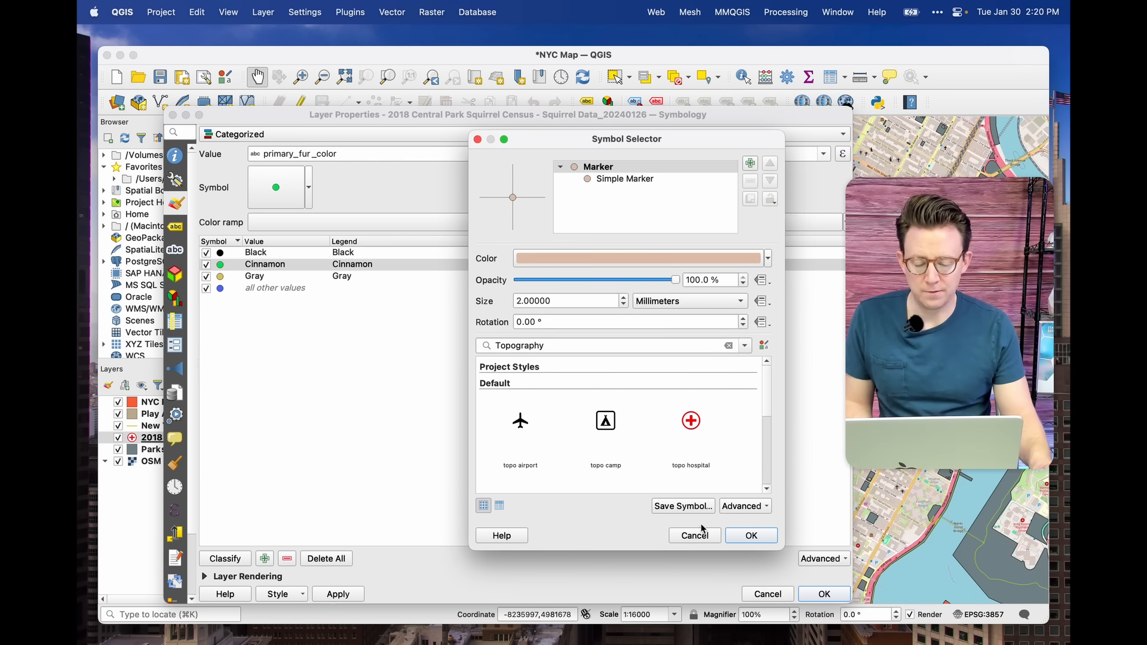
left_click(751, 535)
Step: Set the marker color of the Gray category to light gray (#d7d7d7)
double_click(221, 276)
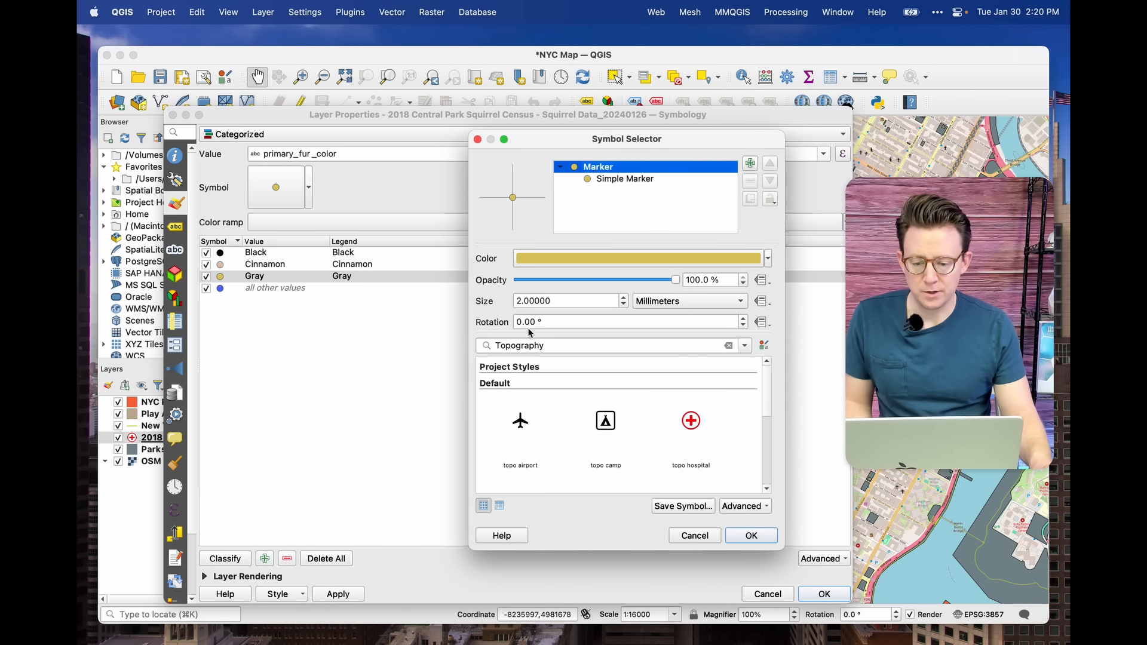
left_click(555, 259)
left_click_drag(410, 303, 370, 297)
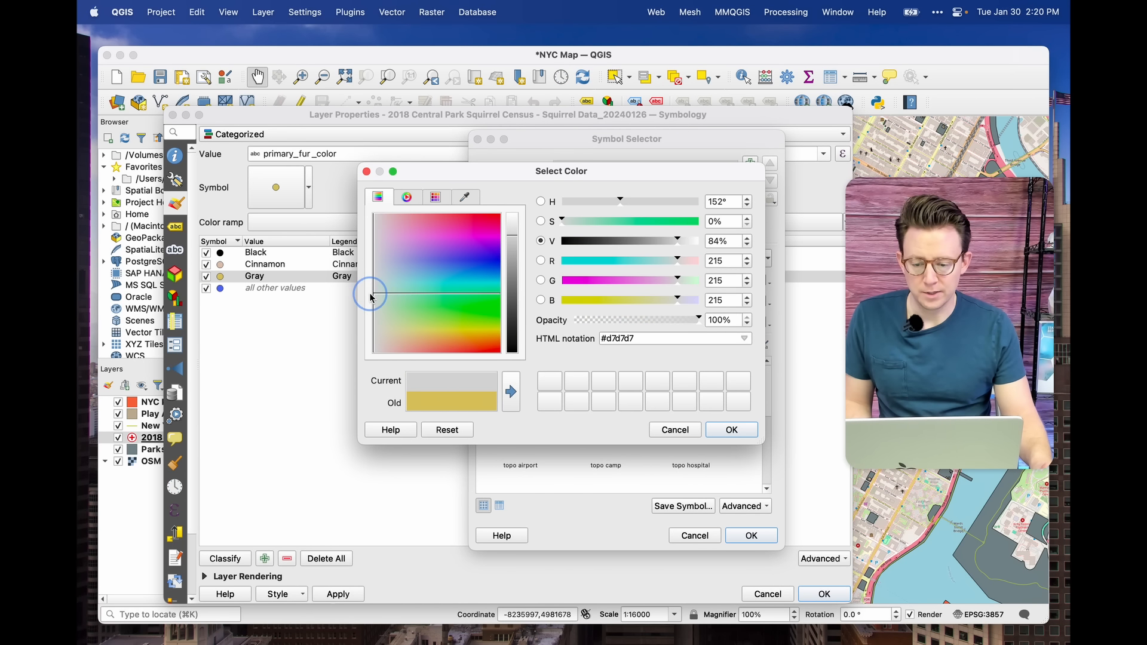
left_click(731, 431)
left_click(751, 535)
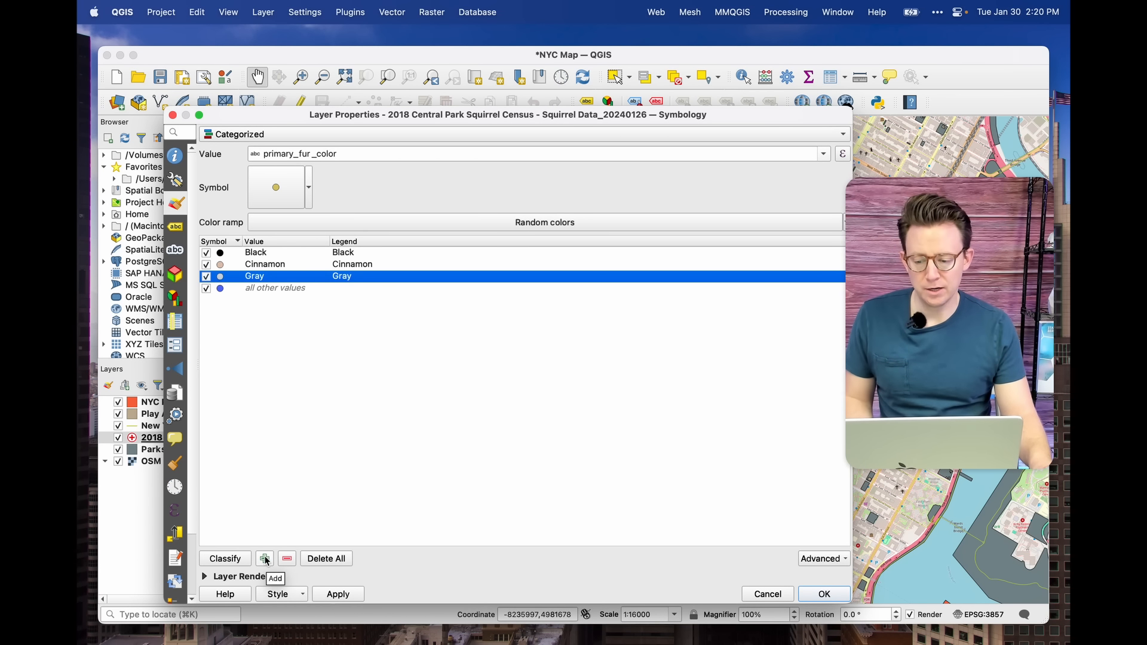
Step: Apply the fur color categories to the squirrel layer and close its properties
left_click(827, 560)
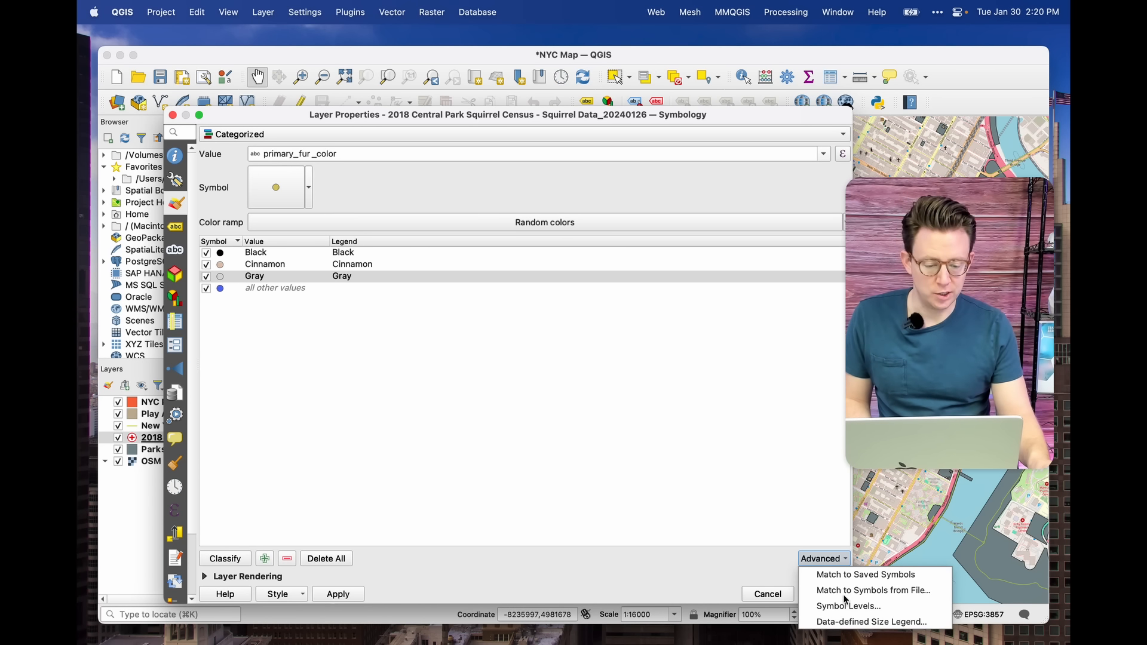
left_click(336, 391)
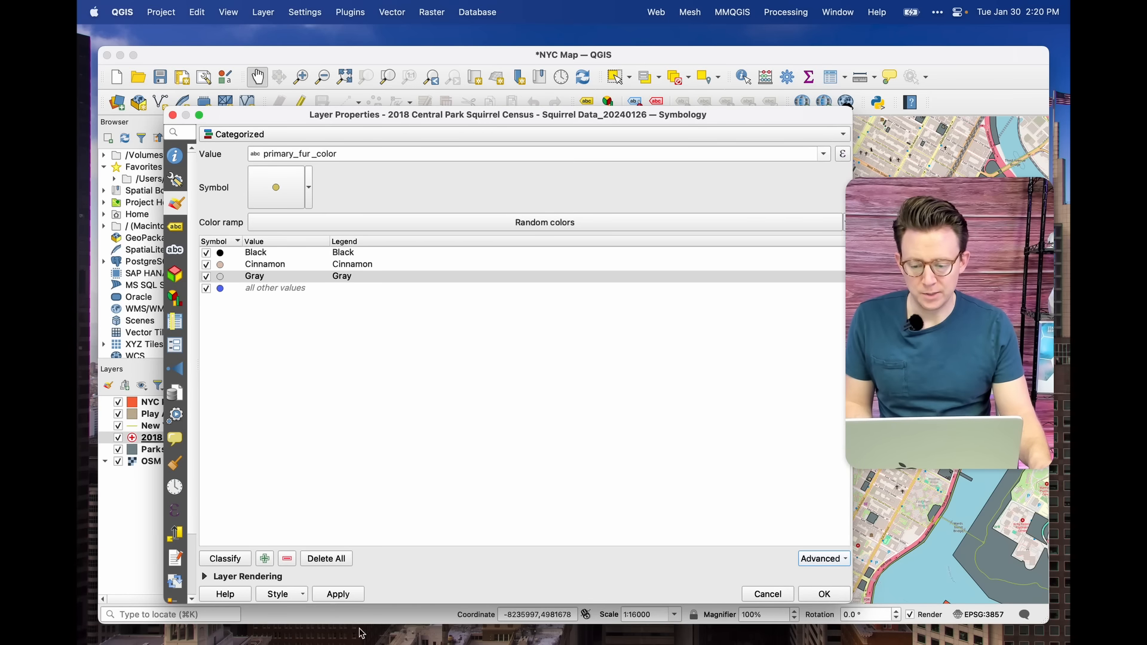
left_click(337, 593)
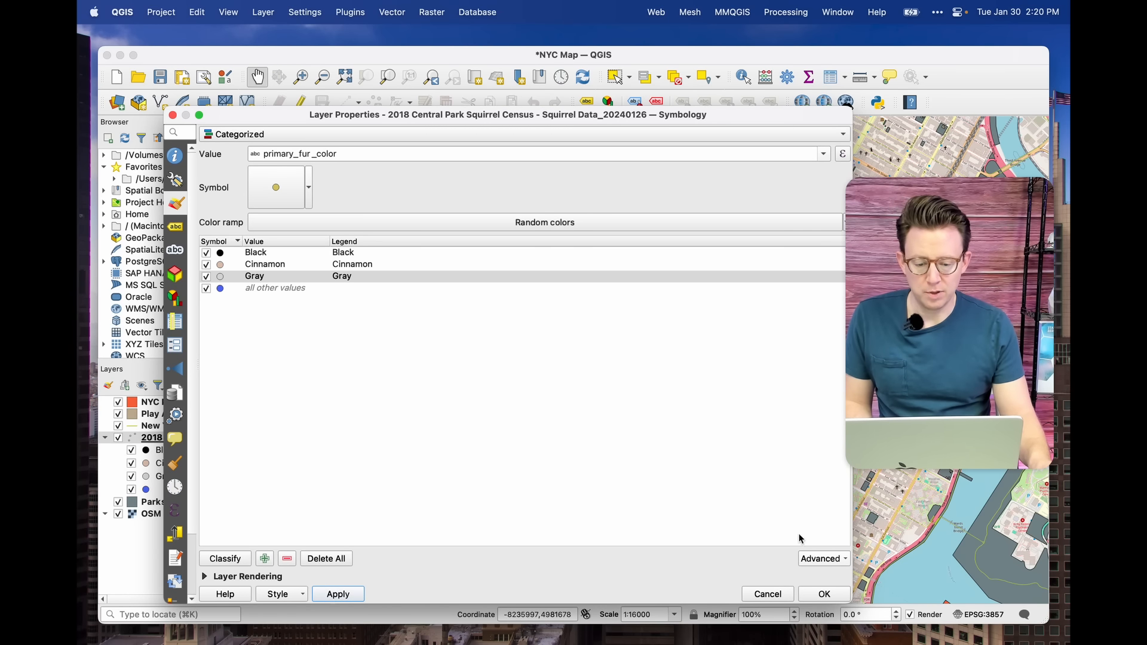
left_click(821, 594)
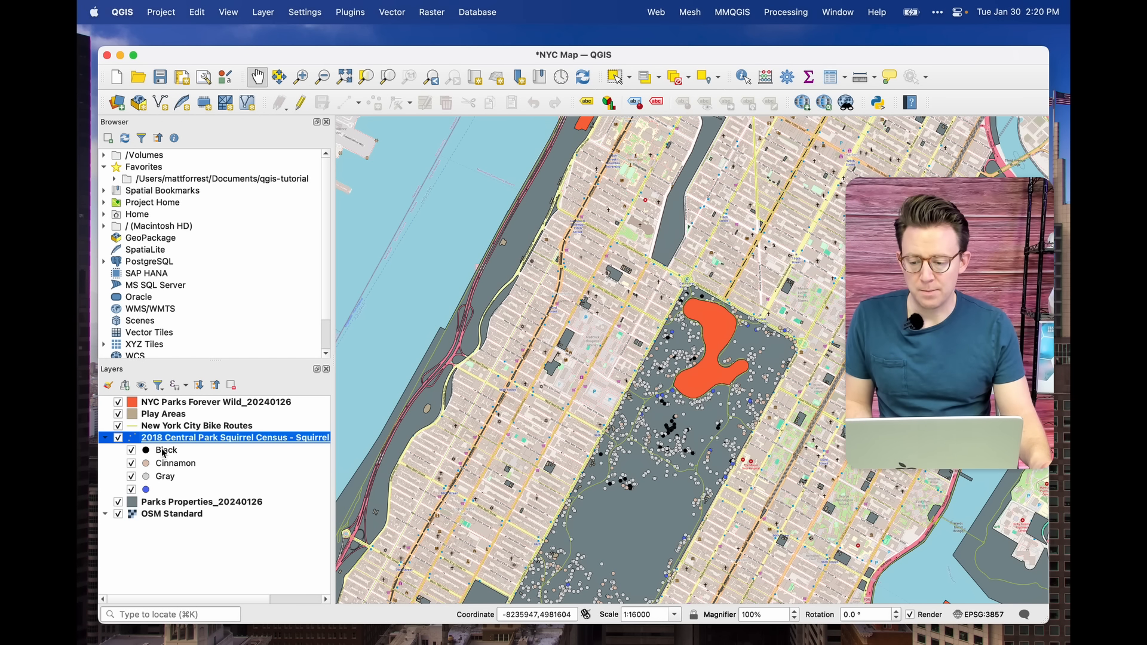
Step: Switch the Black, Cinnamon and Gray squirrel categories off and back on to compare their points on the map
left_click(134, 456)
left_click(134, 455)
left_click(132, 466)
left_click(133, 454)
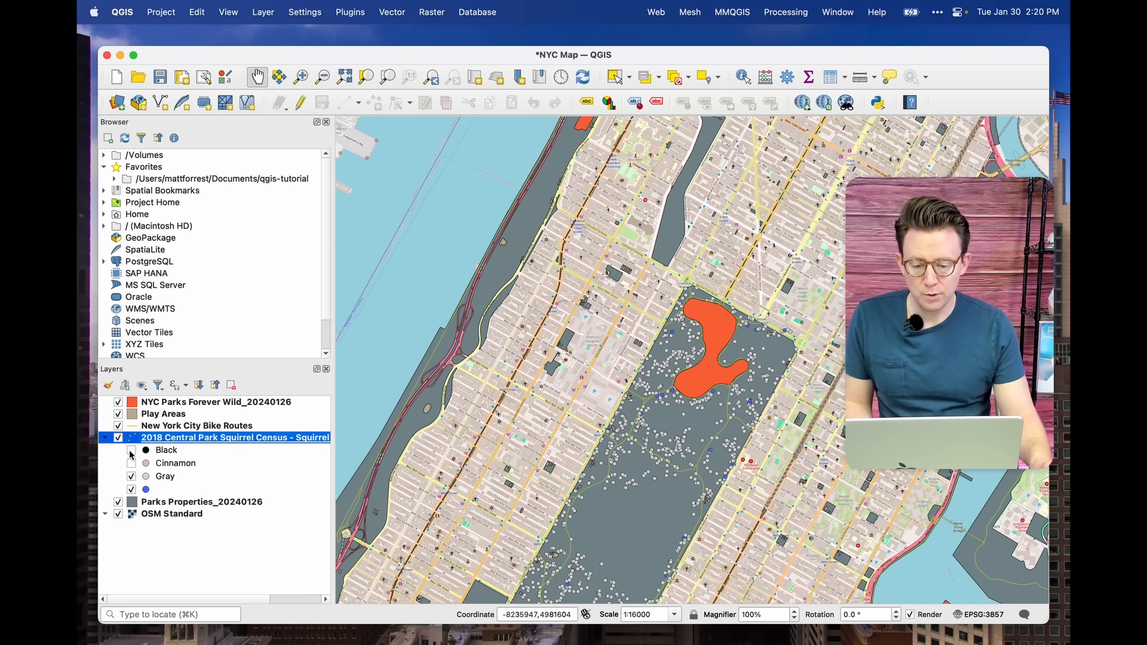
left_click(132, 452)
left_click(131, 477)
left_click(132, 464)
left_click(132, 453)
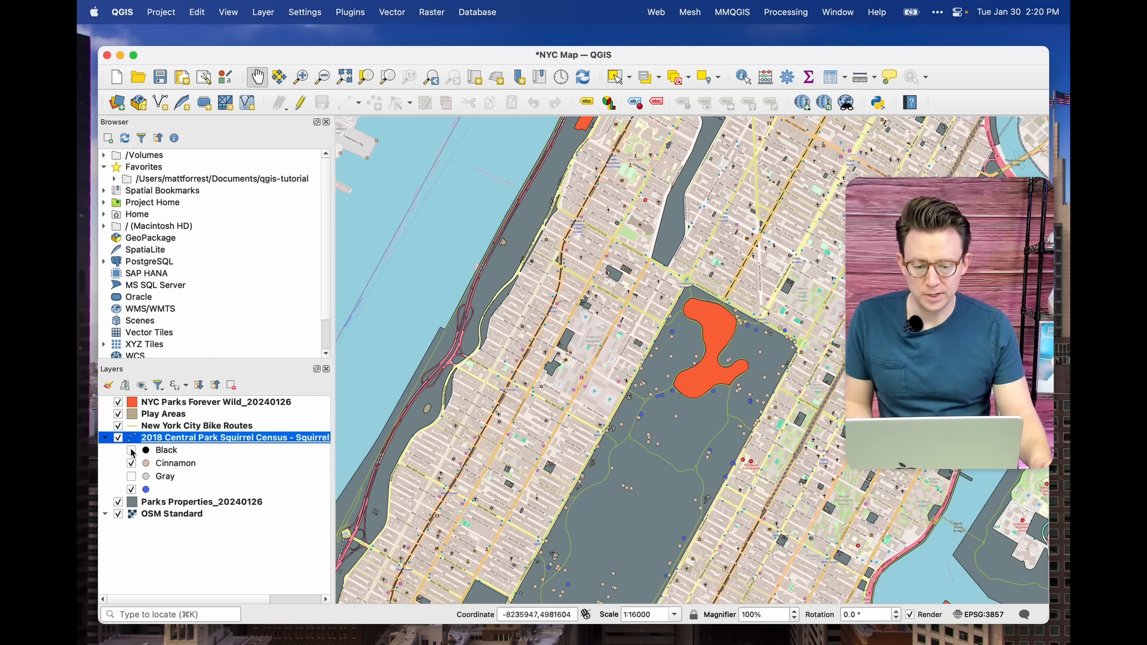
left_click(132, 451)
left_click(131, 477)
Step: Hide the unlabeled category of other fur color values and inspect the squirrel points in Central Park at 1:4000
left_click(132, 489)
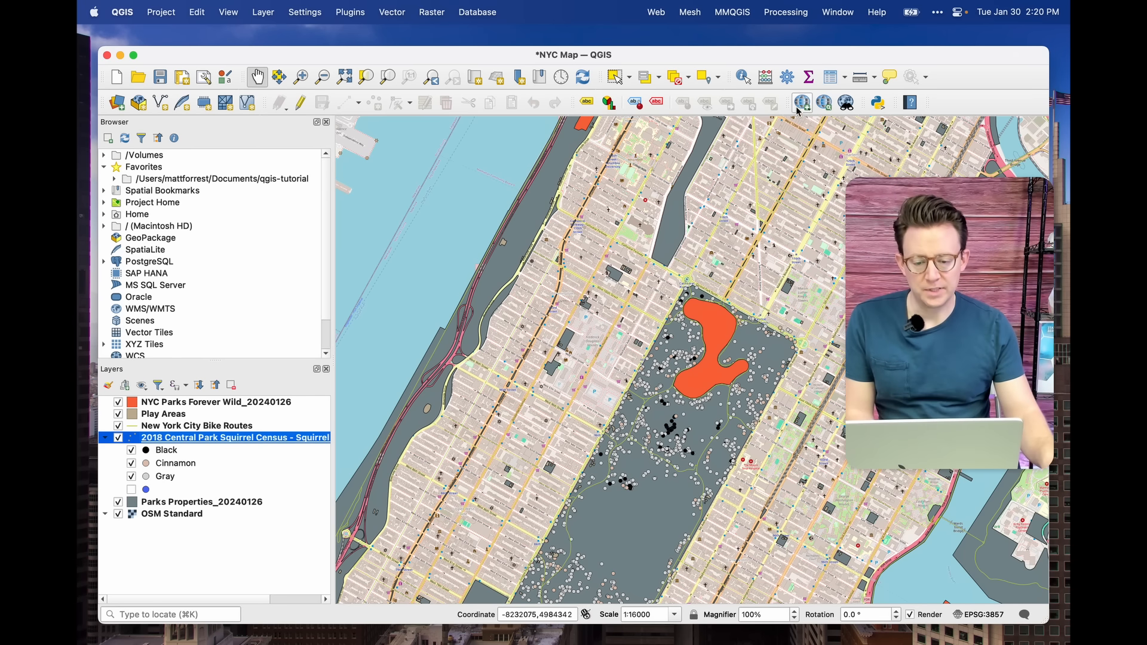
scroll(654, 463, "up", 2)
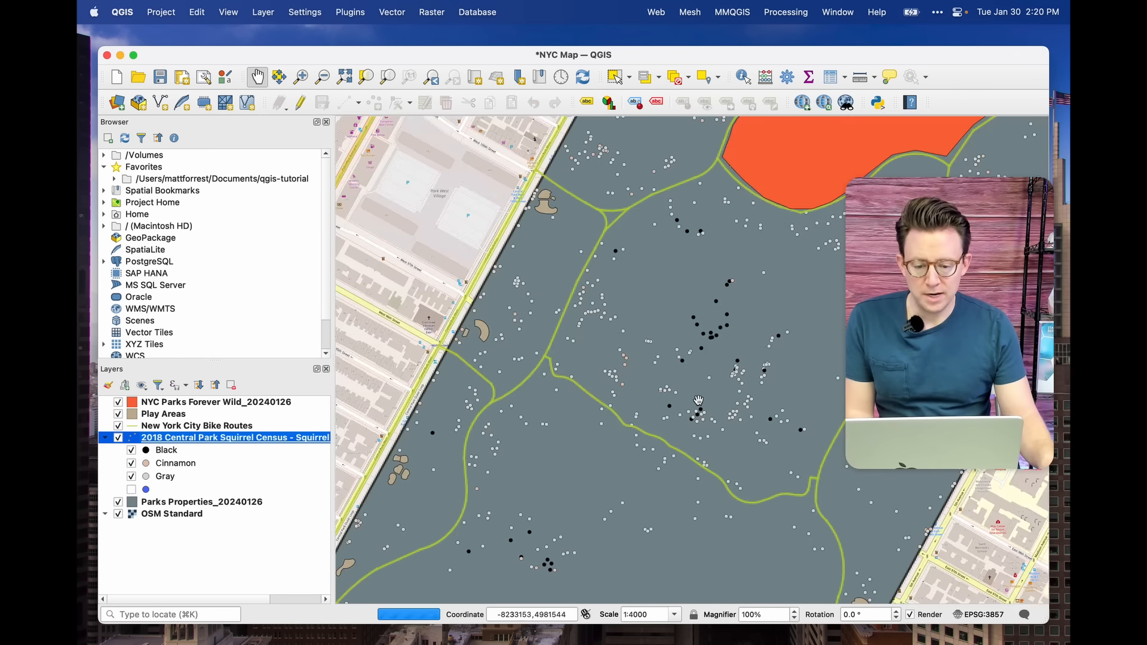
left_click_drag(962, 394, 717, 423)
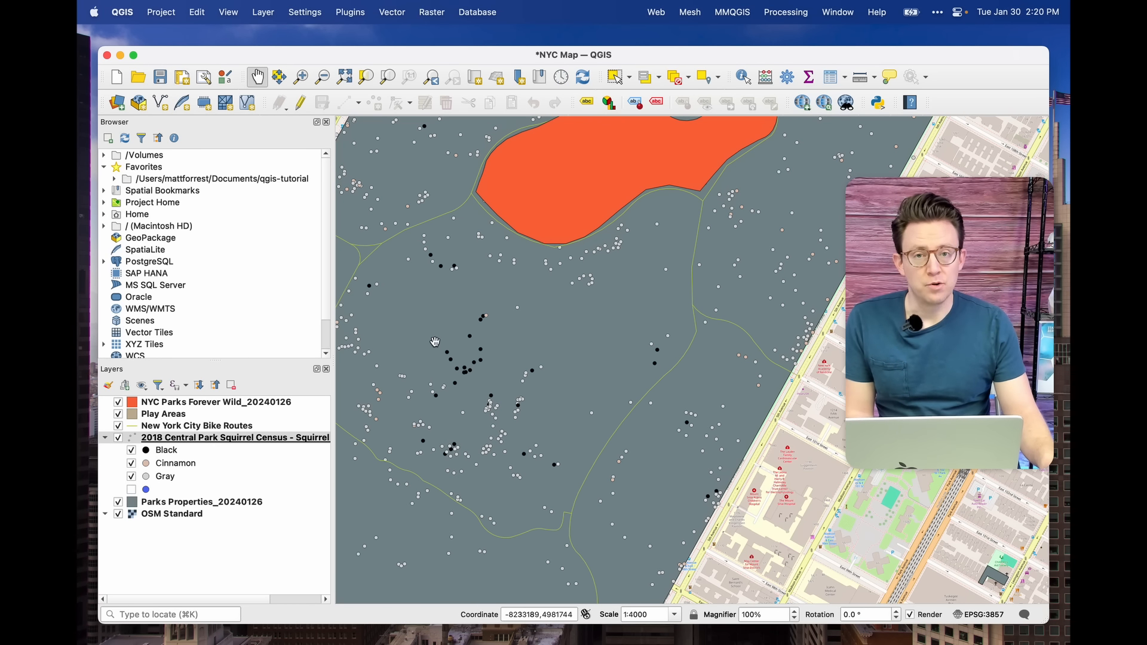
Step: Set the shared marker size of the squirrel layer's fur color categories to 4 millimeters
double_click(230, 440)
left_click(308, 187)
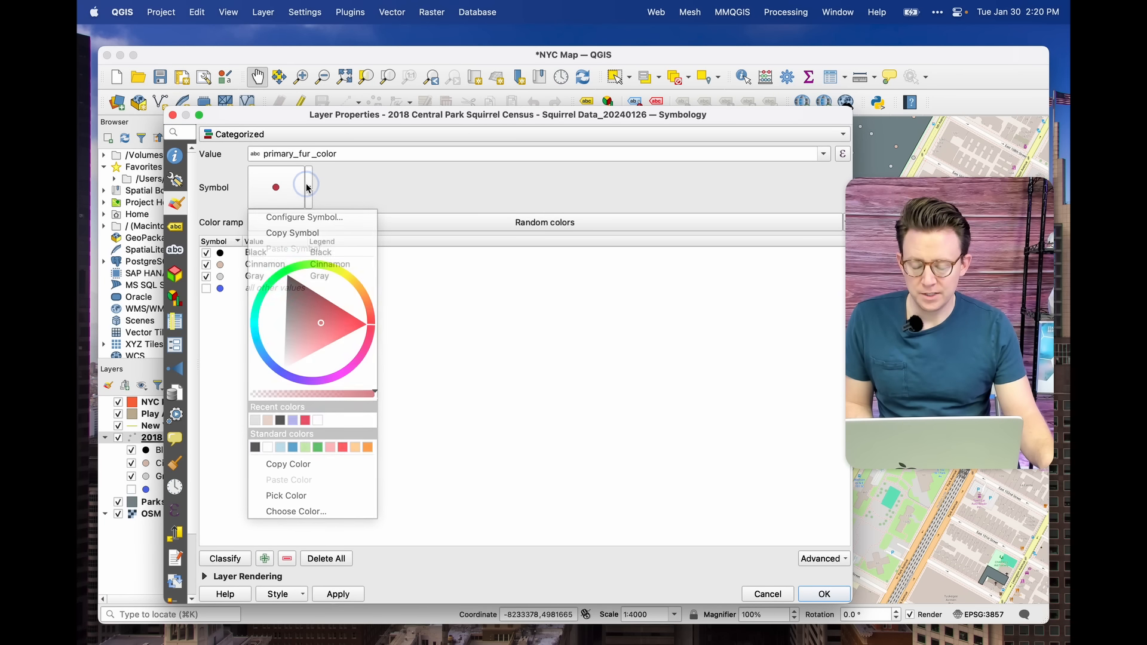
left_click(286, 192)
left_click_drag(551, 301, 525, 301)
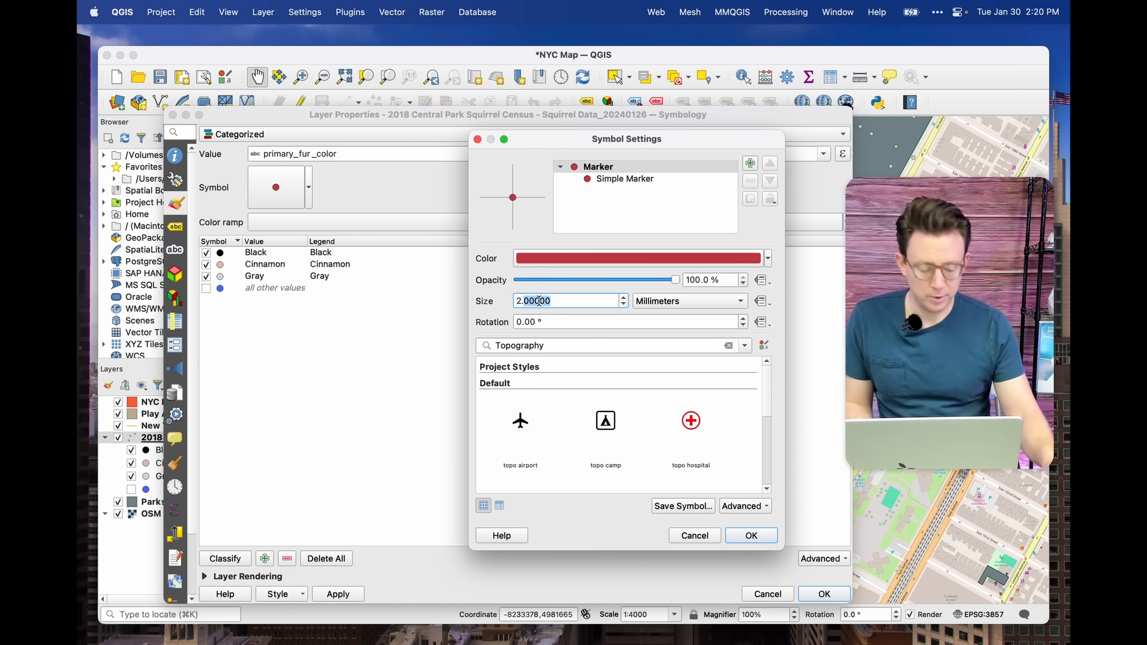
key("BackSpace")
type("4")
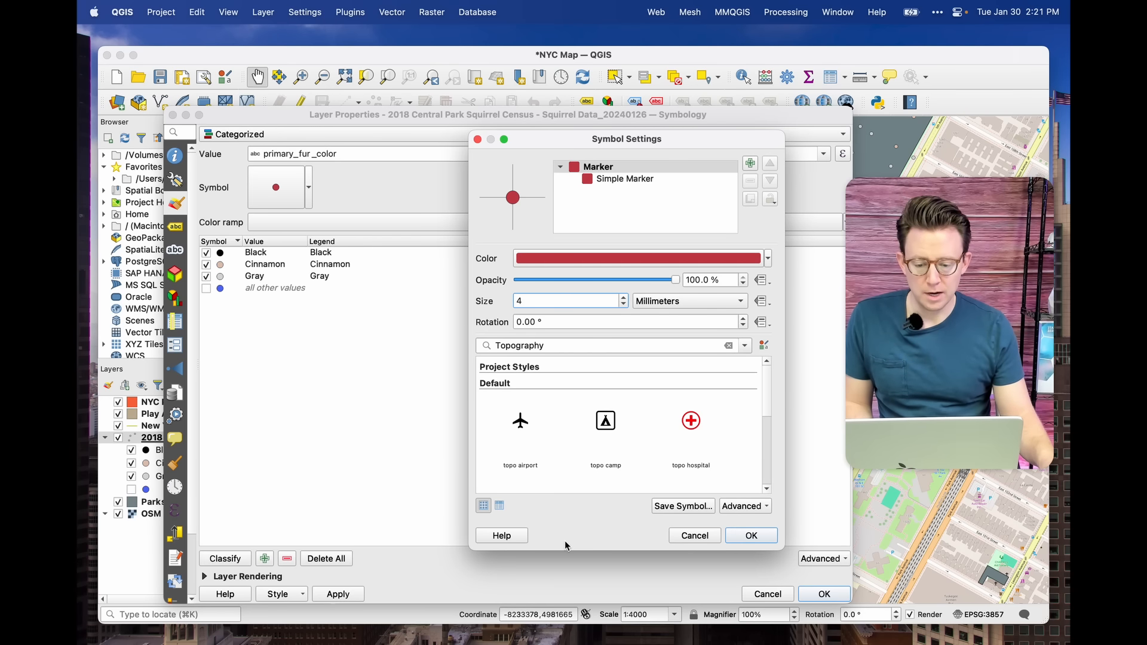
left_click(741, 537)
Step: Reduce the shared marker opacity of the squirrel categories to 44.2%
left_click(300, 195)
left_click(279, 199)
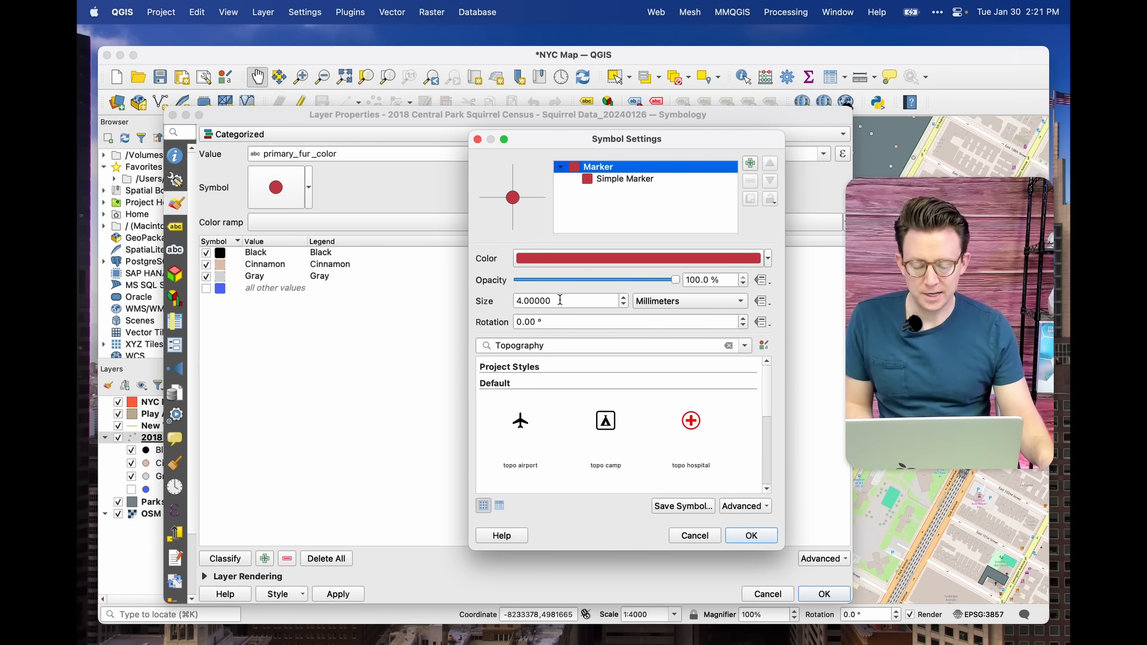
left_click_drag(675, 281, 588, 282)
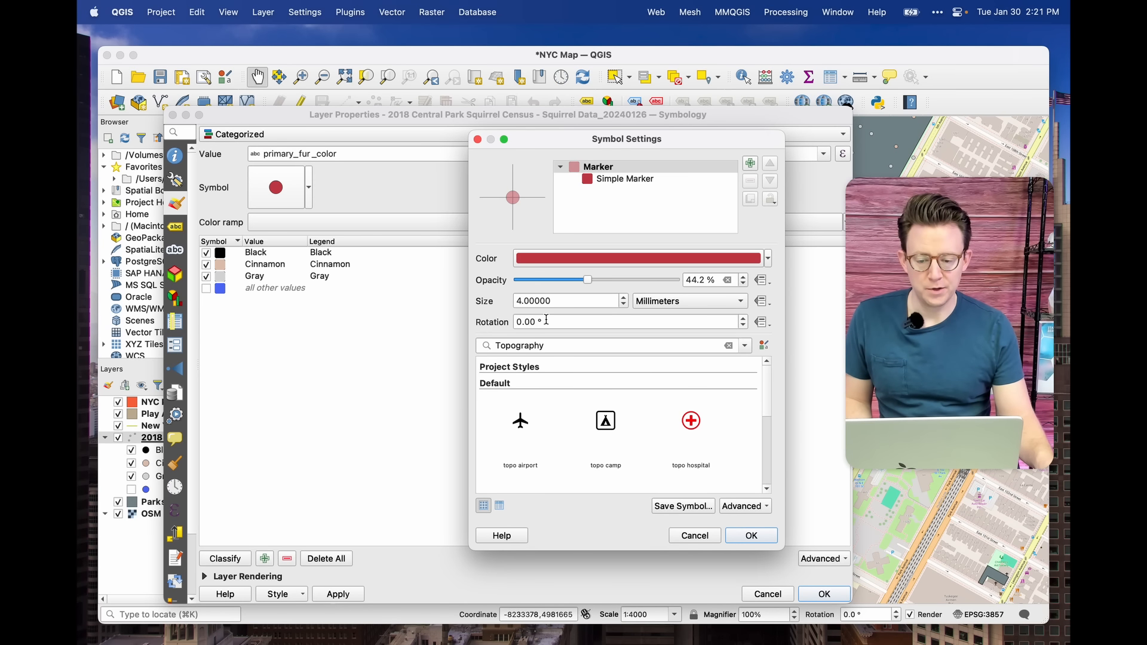
left_click(761, 323)
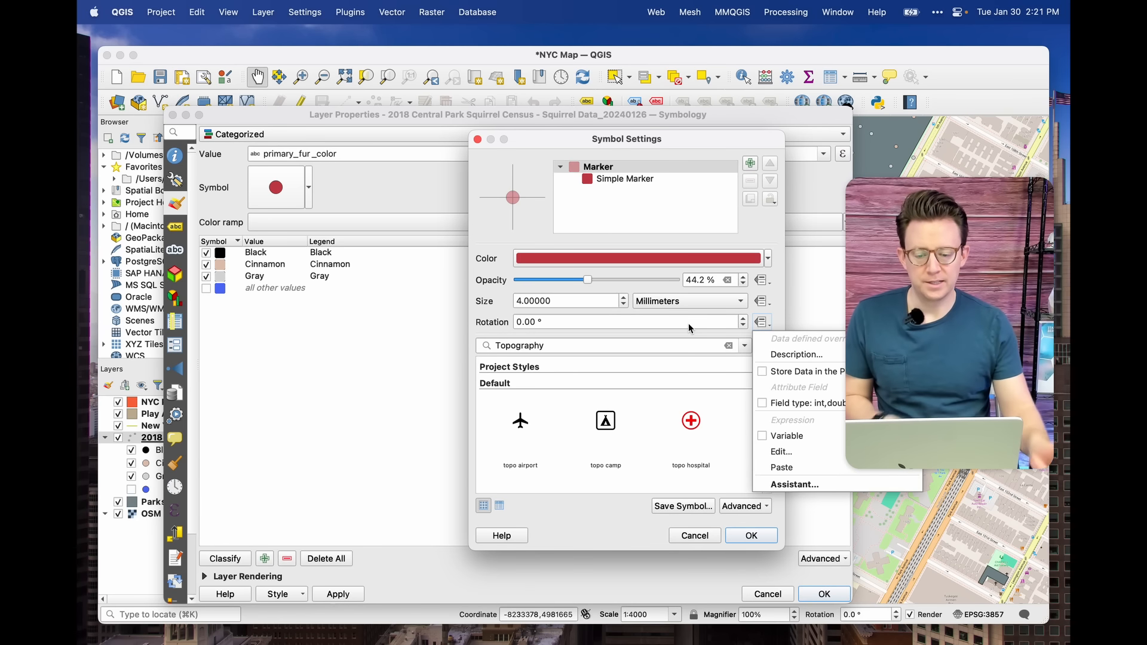
left_click(752, 539)
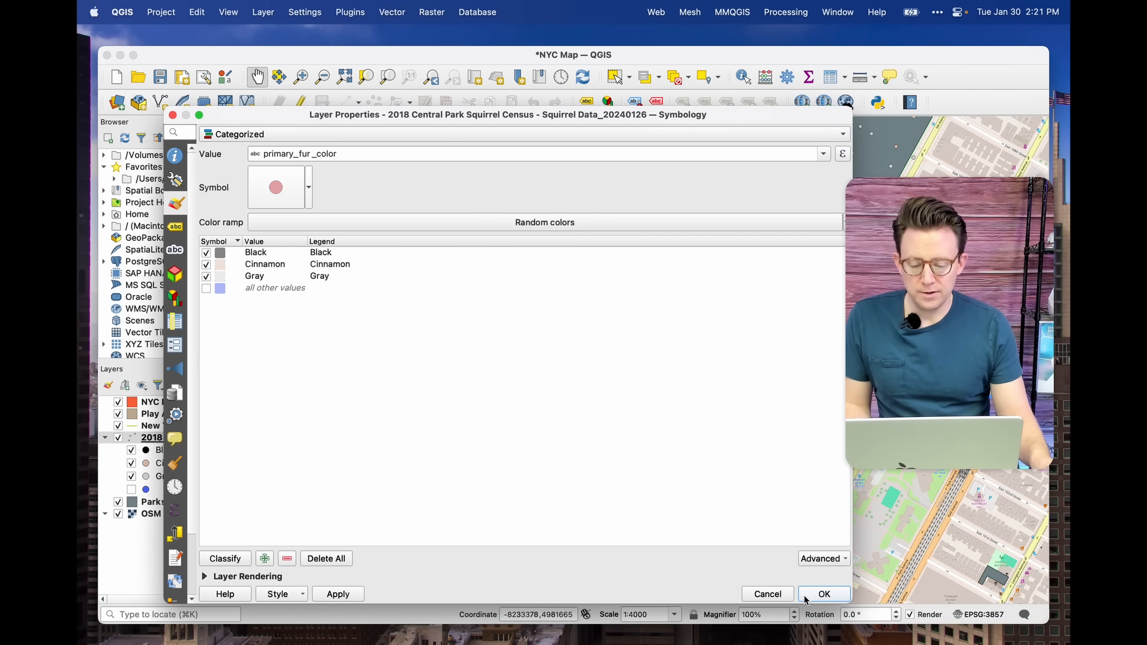
Step: Apply the larger, translucent markers to the squirrel layer, check them on the map, and close the layer properties
left_click(338, 594)
left_click_drag(365, 122, 543, 462)
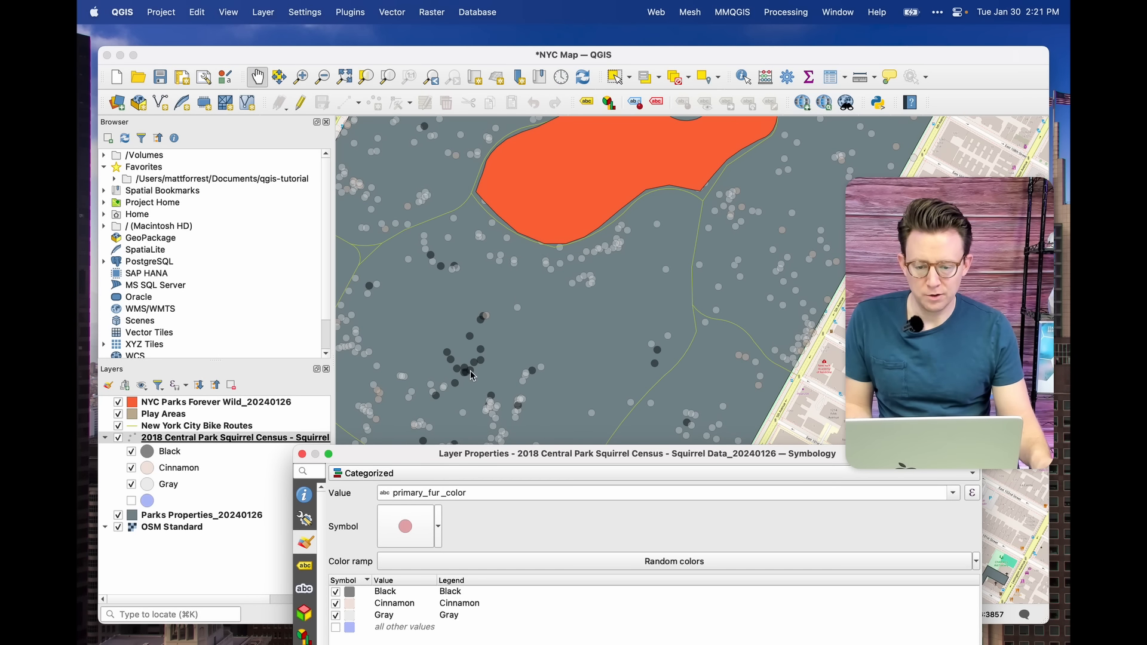
left_click_drag(584, 455, 426, 109)
left_click(803, 580)
scroll(604, 445, "down", 3)
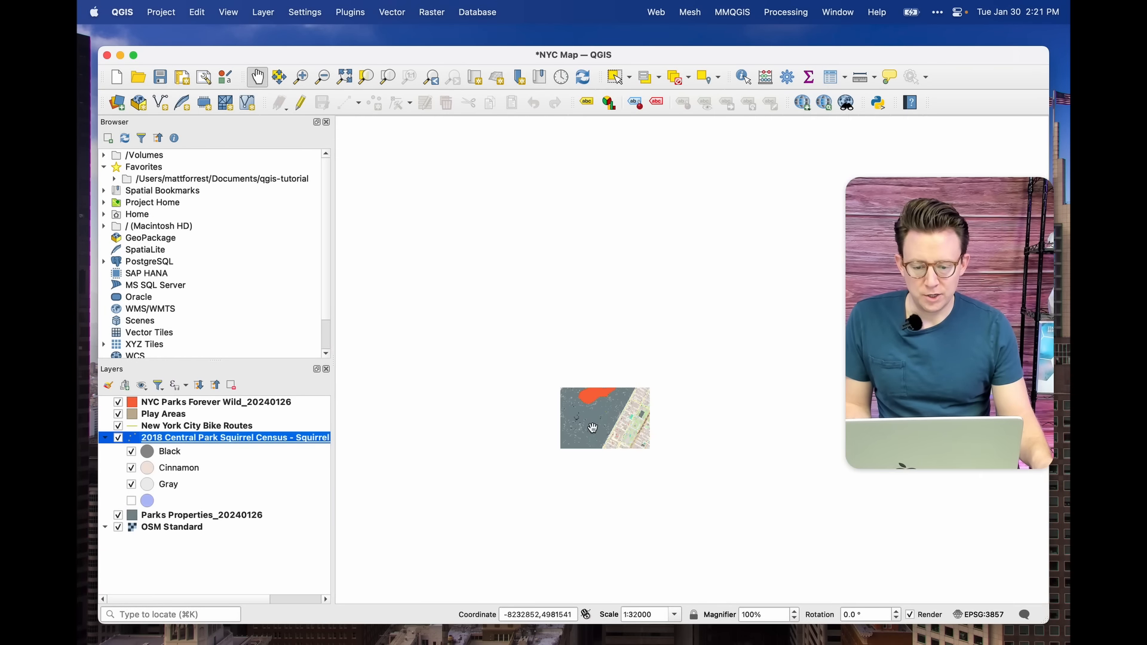
scroll(603, 418, "up", 2)
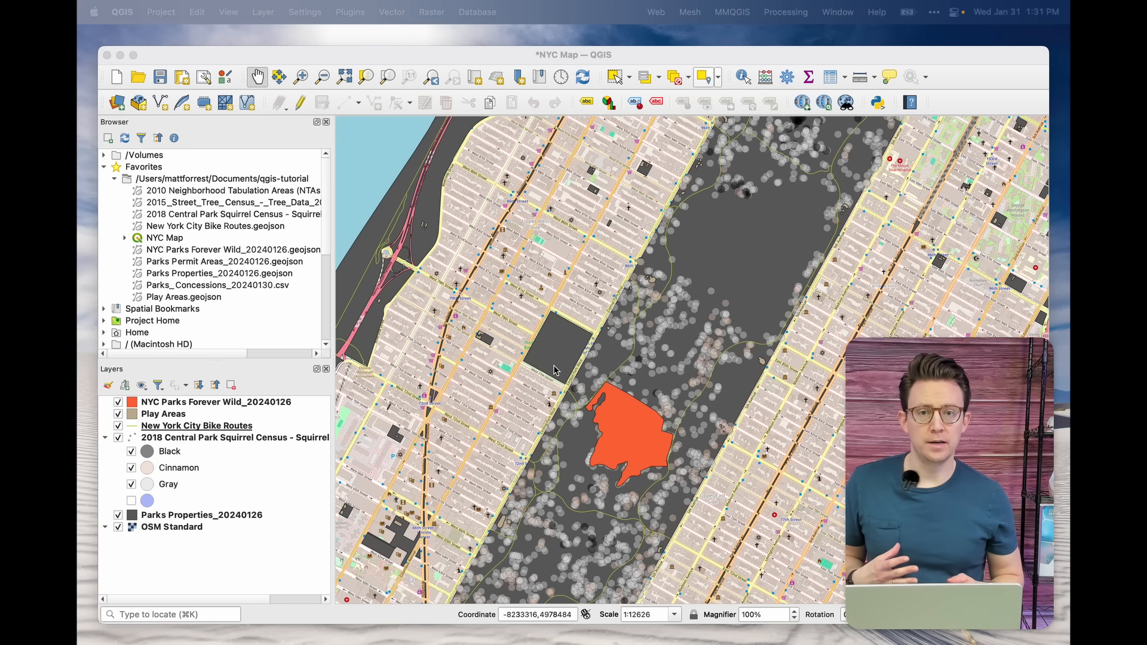
Step: Switch to Chrome and examine the 2015 Street Tree Census dataset page, including its columns and row count
key("ctrl+Left")
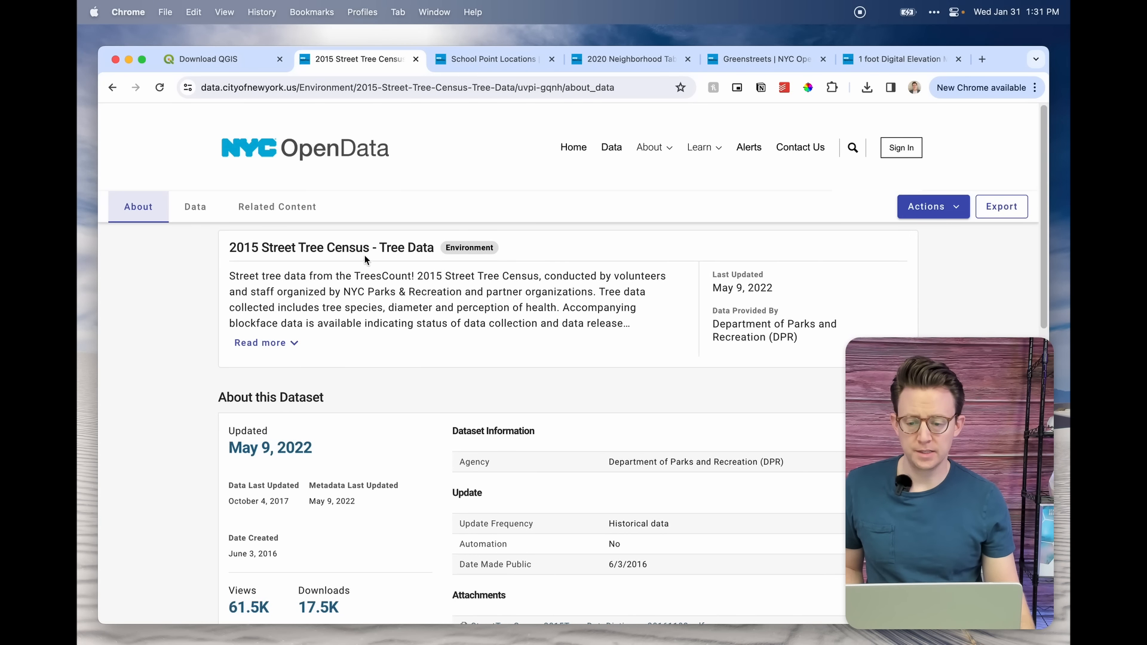
left_click_drag(229, 248, 438, 252)
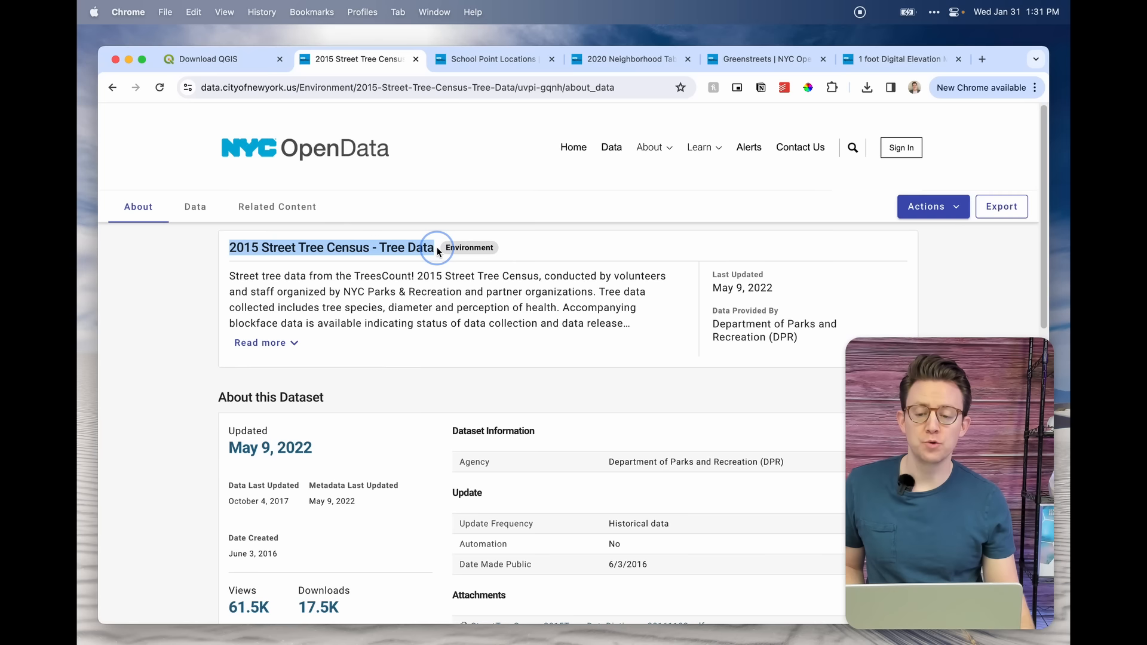
scroll(410, 398, "down", 15)
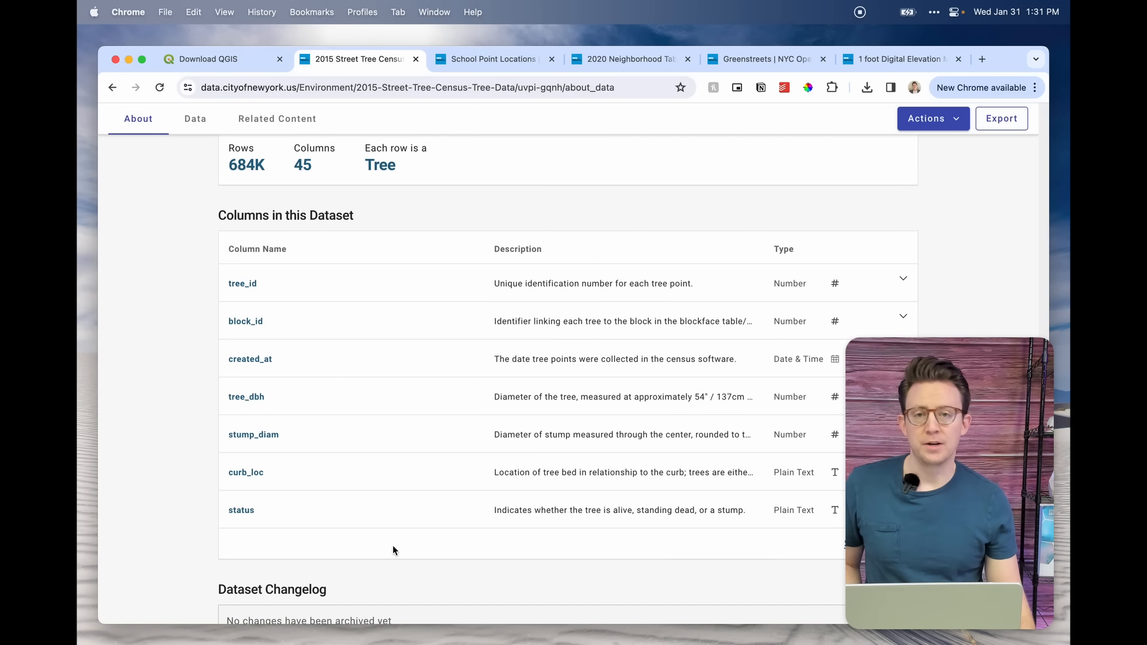
scroll(362, 400, "up", 12)
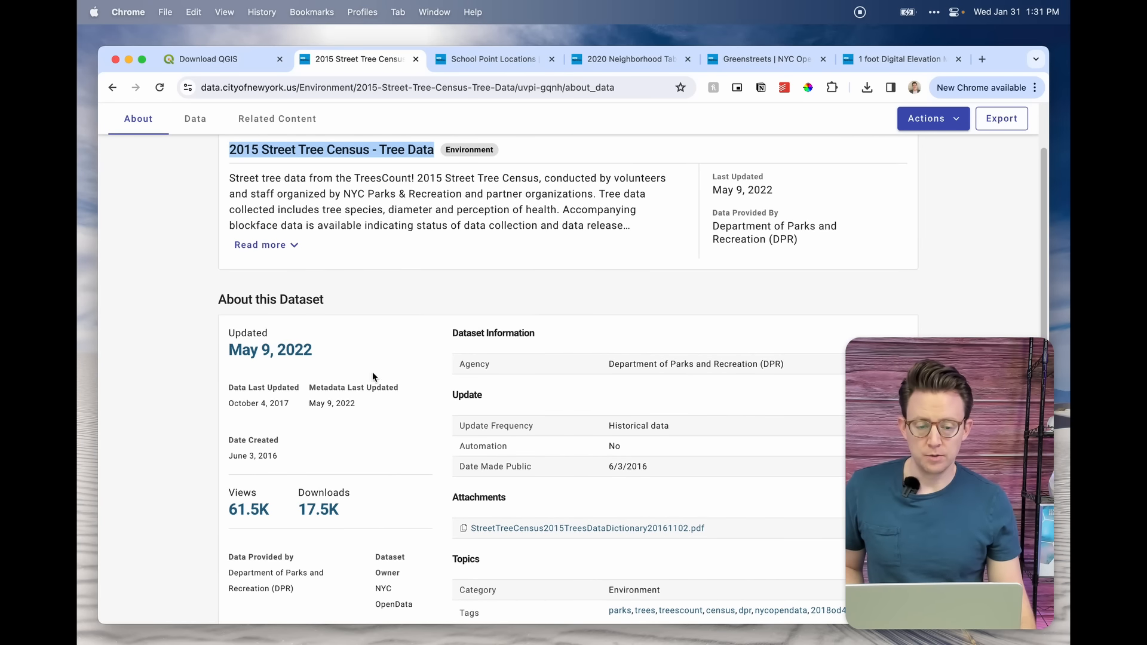
left_click(883, 207)
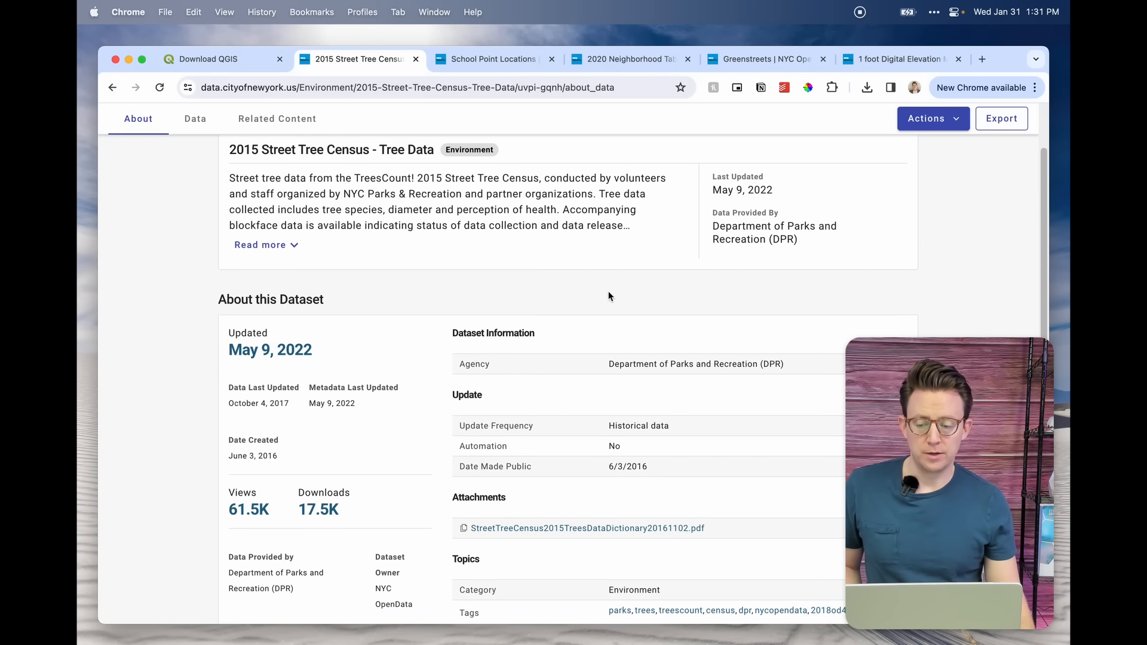
scroll(609, 293, "down", 4)
left_click_drag(227, 478, 266, 477)
left_click(266, 477)
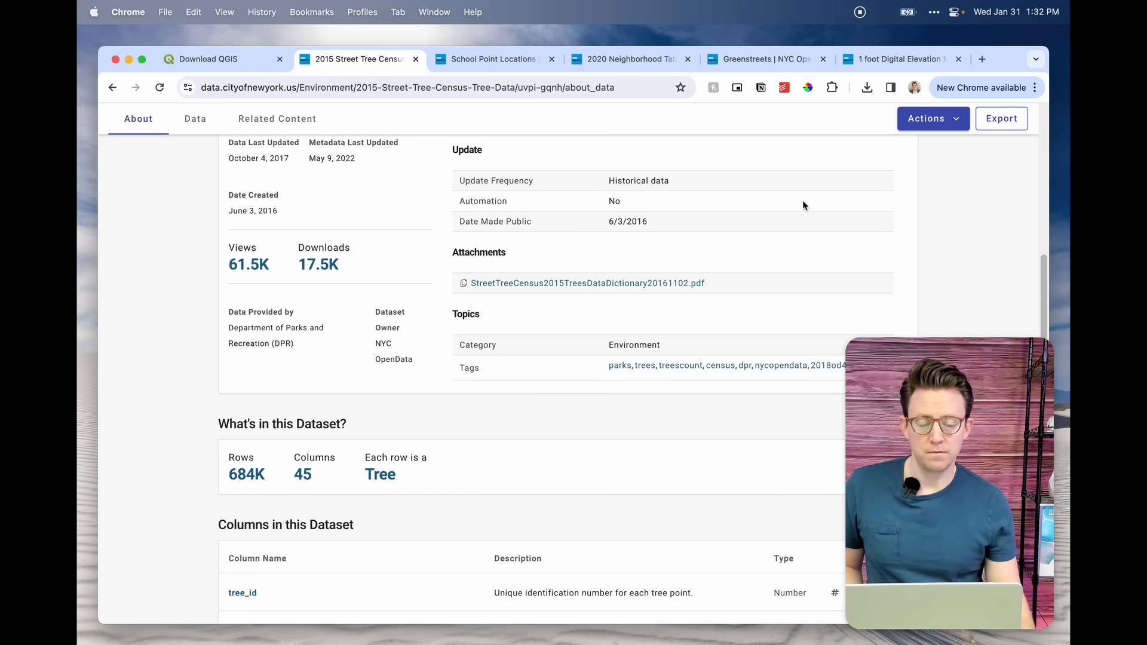
Step: Query the 2015 Street Tree Census data for rows whose borough is one of Manhattan
left_click(943, 122)
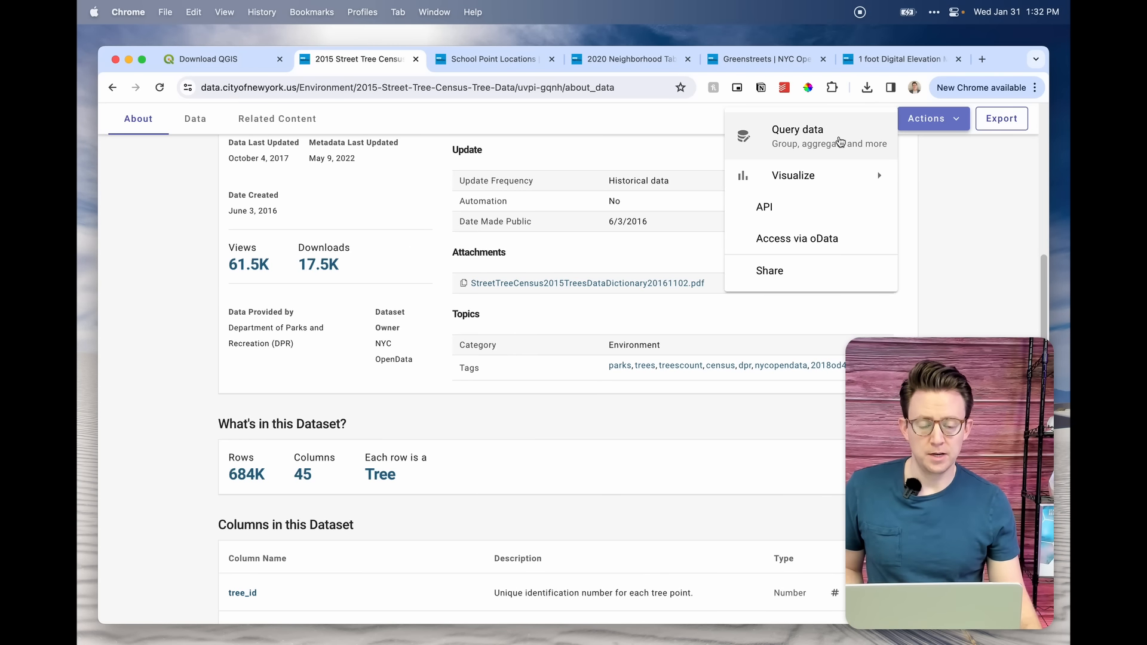
left_click(775, 147)
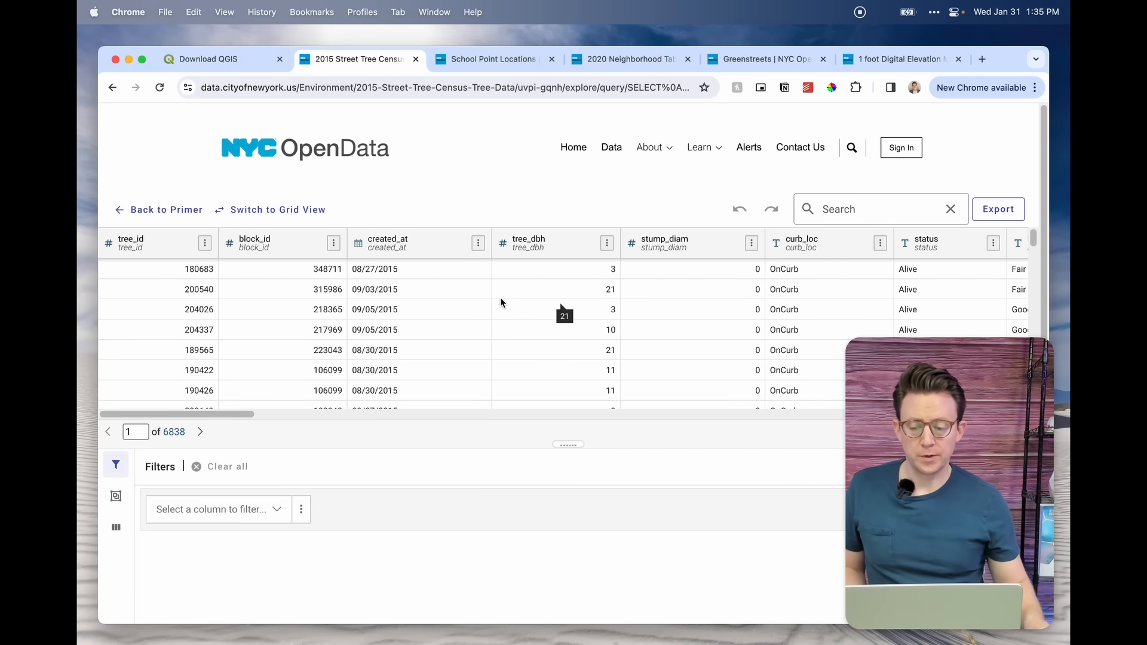
left_click_drag(904, 412, 895, 197)
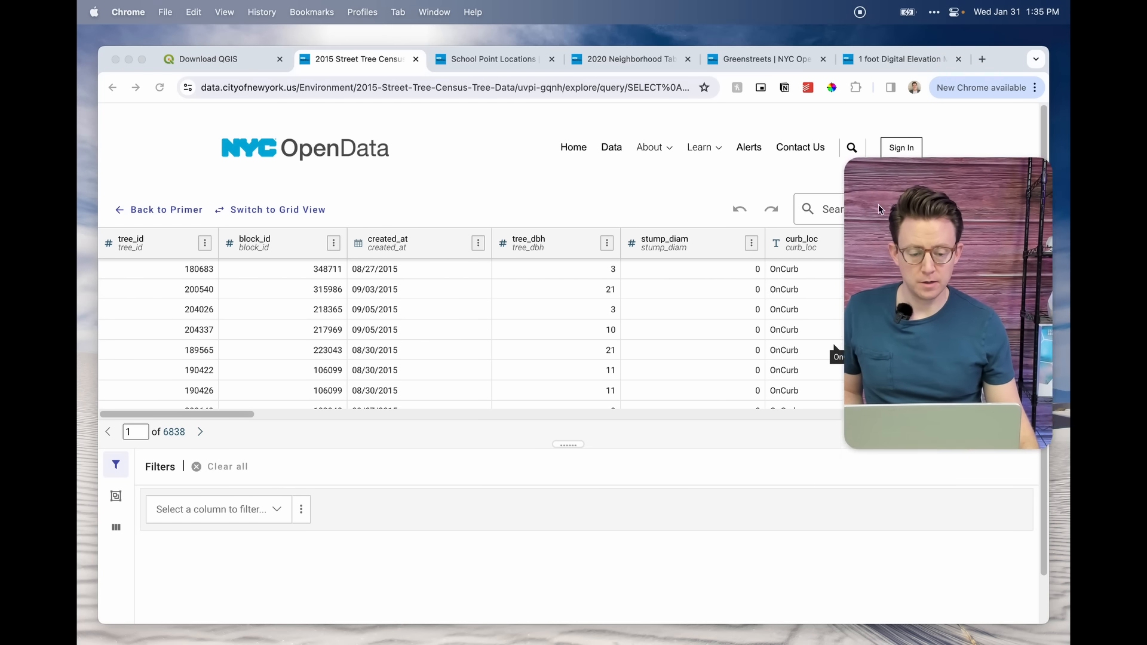
left_click(256, 513)
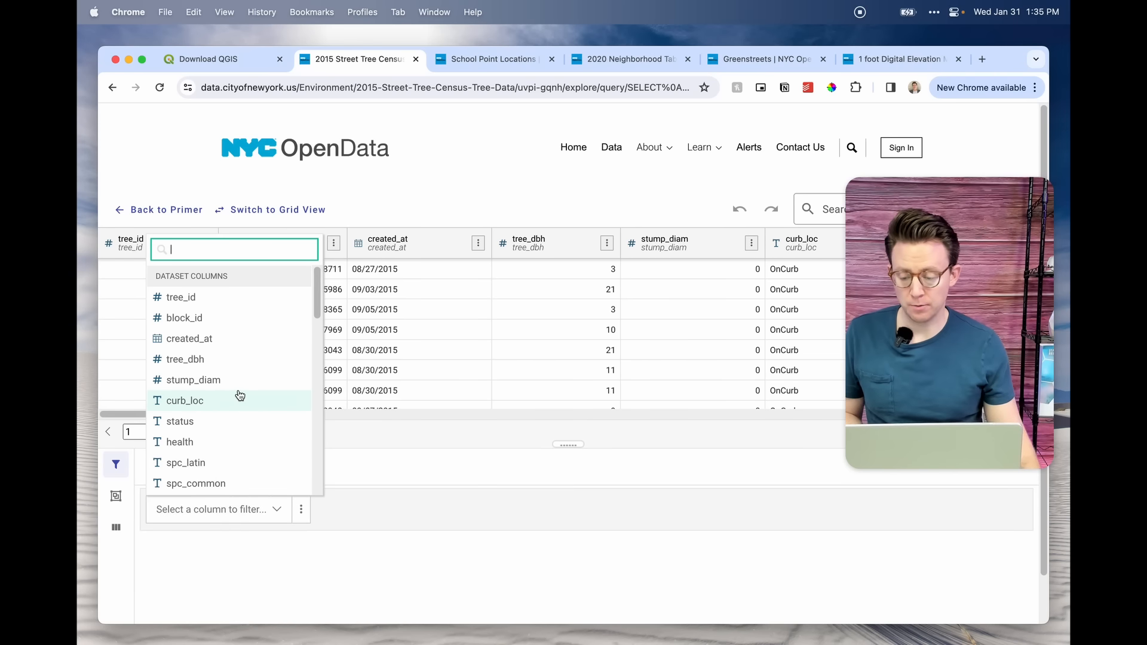
type("bo")
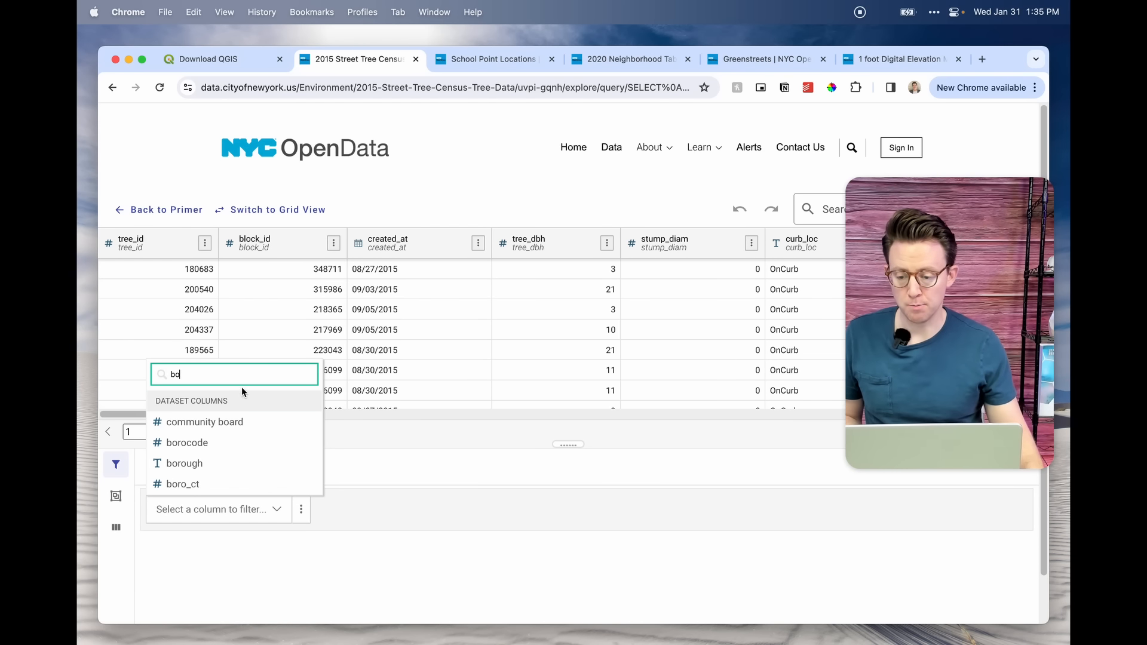
left_click(212, 466)
left_click(391, 517)
left_click(387, 579)
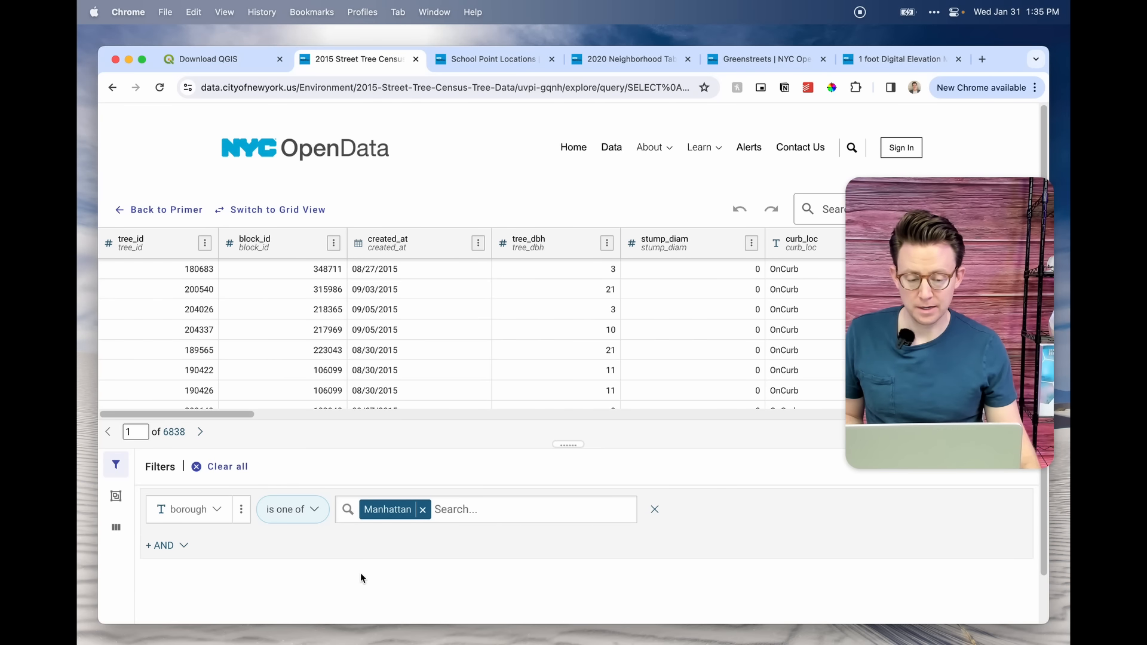
scroll(361, 576, "down", 2)
left_click(159, 610)
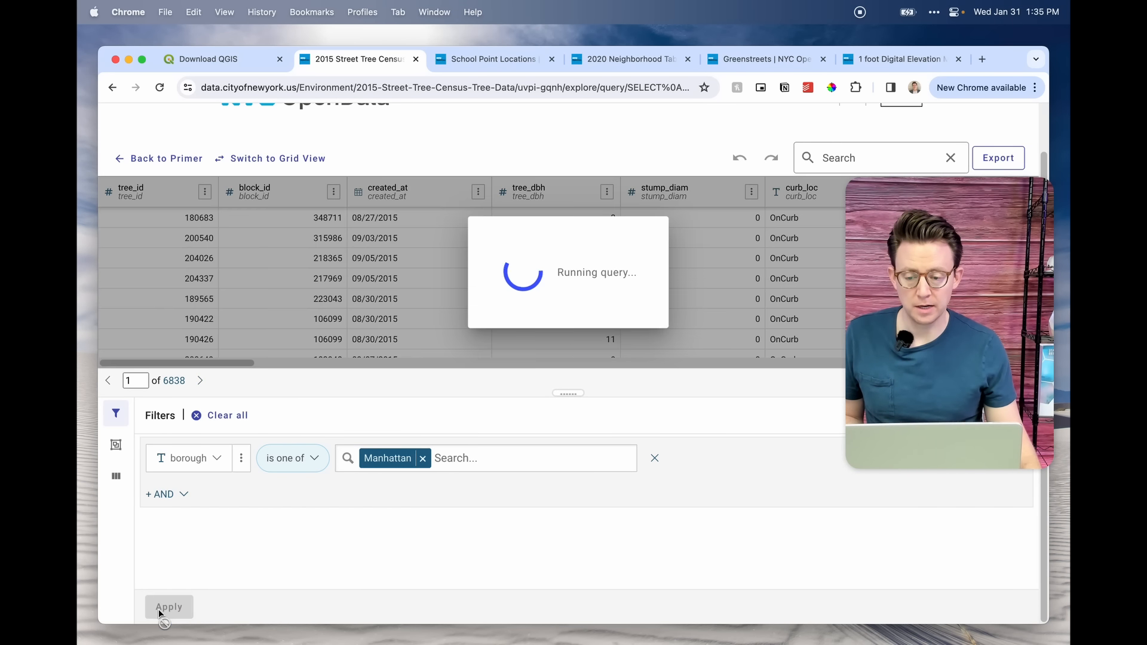
left_click_drag(976, 291, 599, 452)
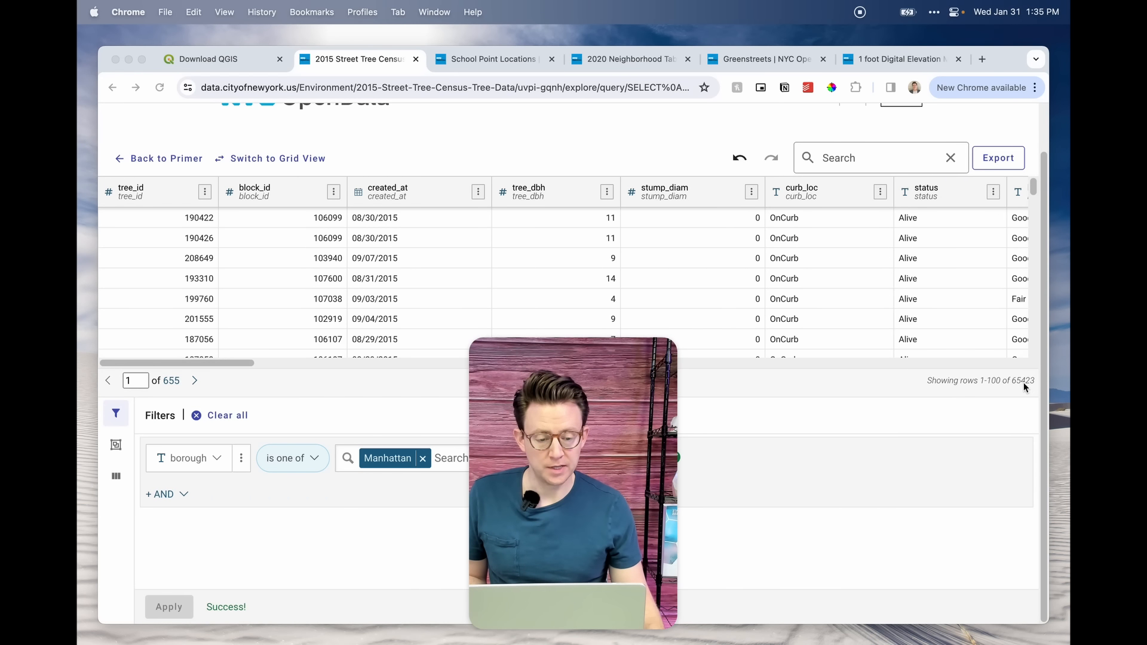
Step: Export the filtered Manhattan tree data as a CSV file, looking through the other available export formats
left_click(999, 158)
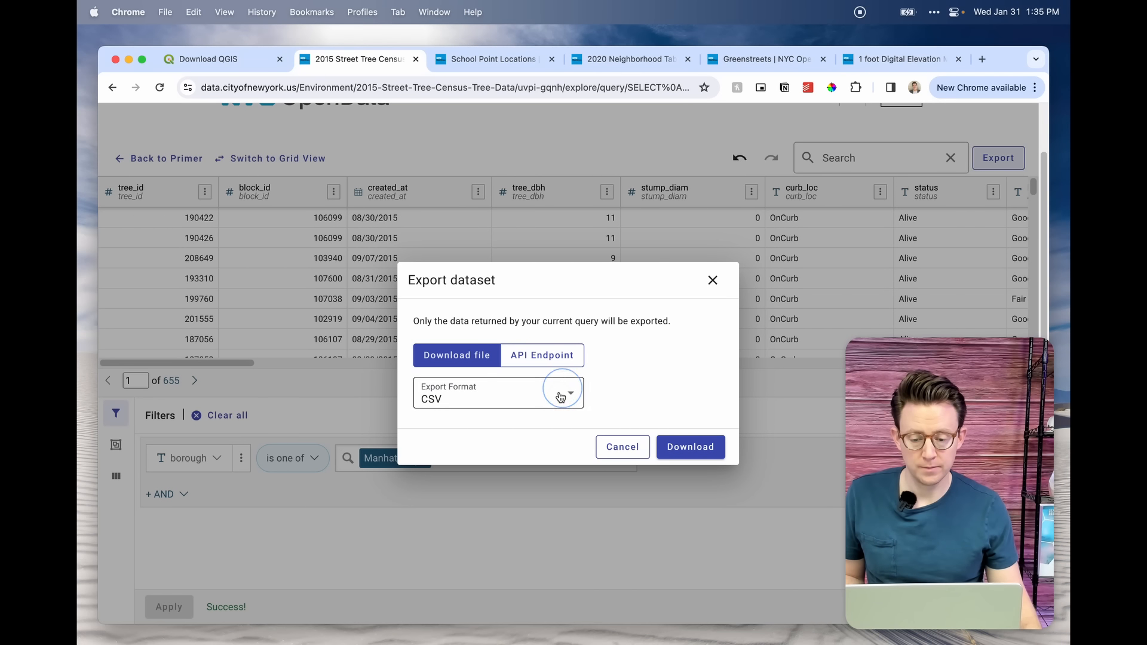
left_click(557, 393)
scroll(469, 553, "down", 2)
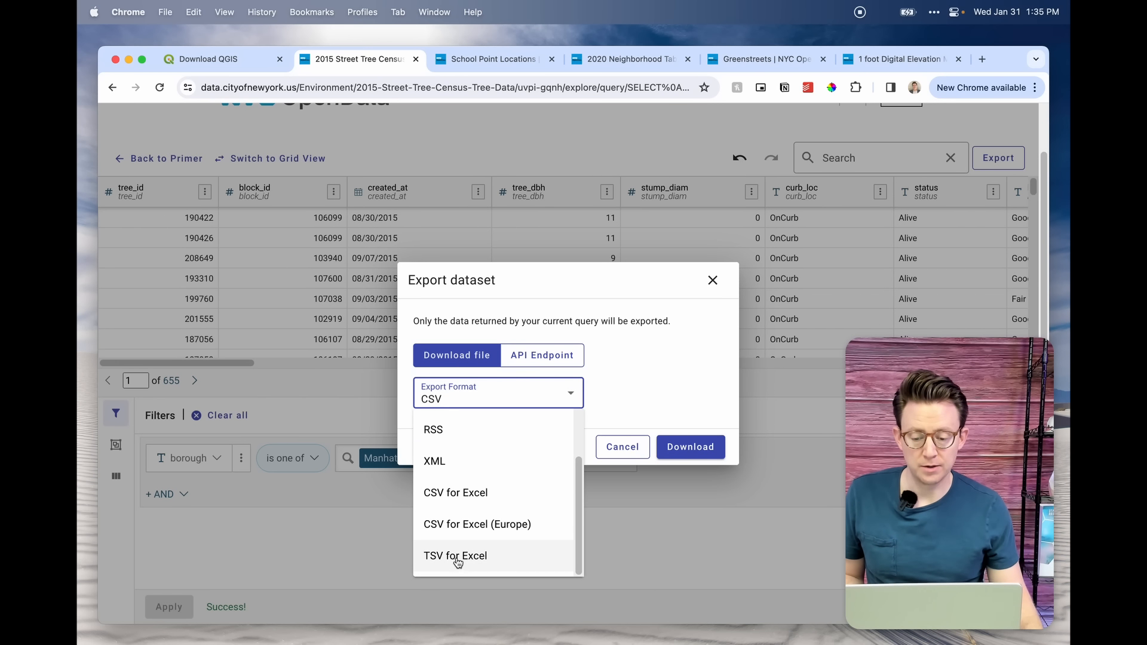
scroll(457, 458, "up", 1)
scroll(458, 458, "up", 2)
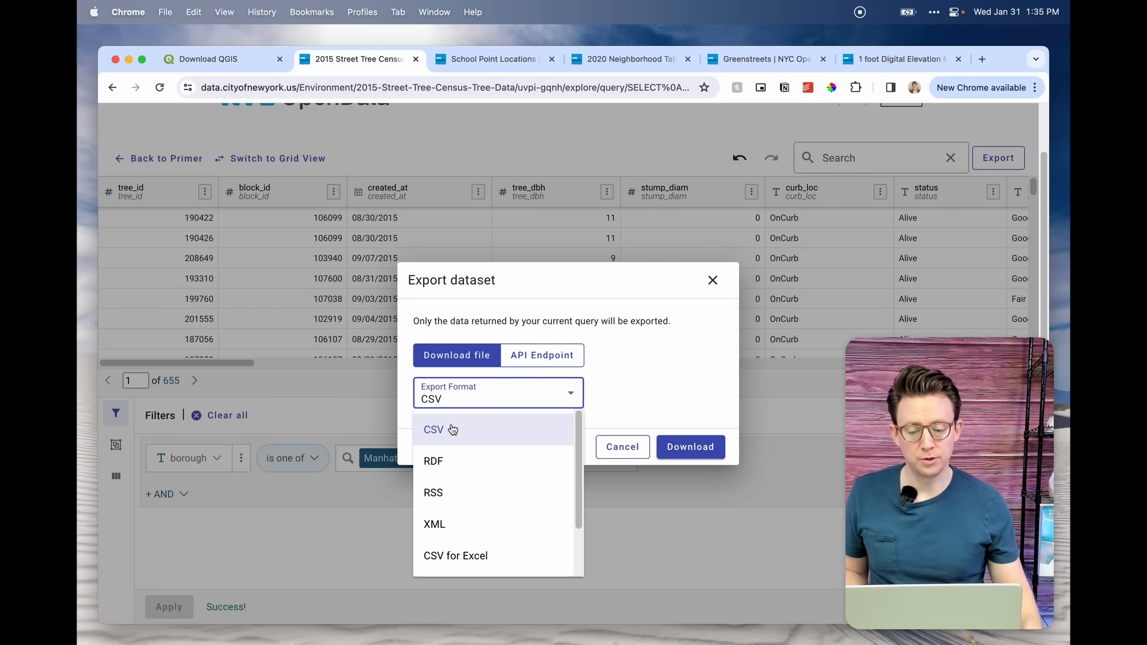
left_click(696, 449)
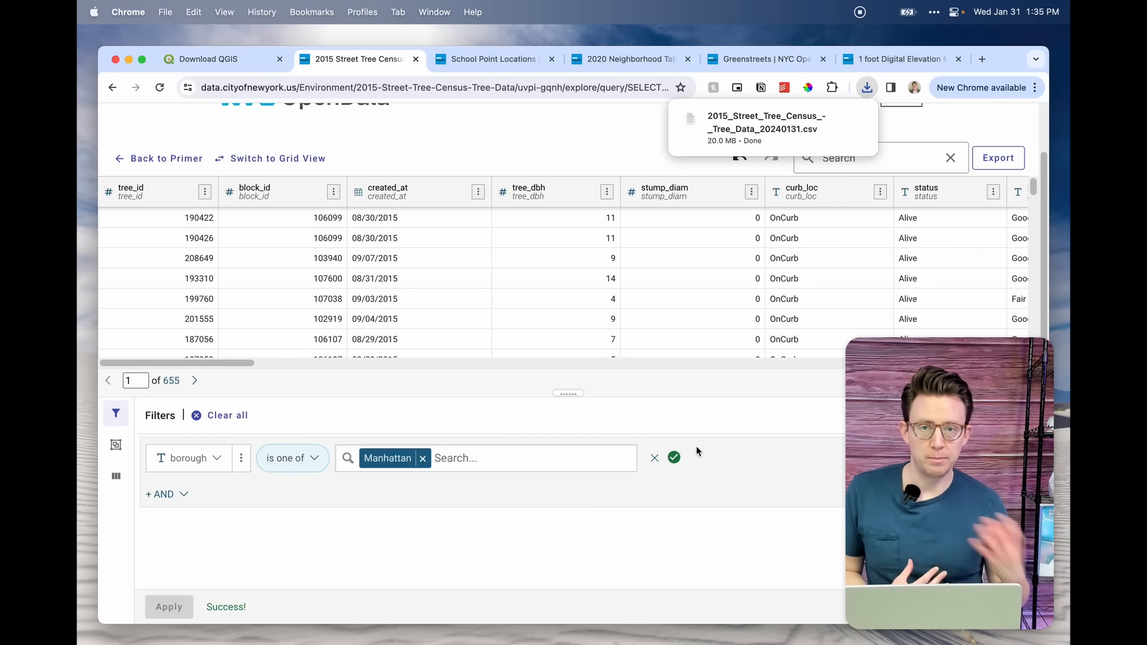
Step: Switch to QGIS and open the vector data source settings for the 2015 Street Tree Census CSV, reviewing its coordinate name options
key("ctrl")
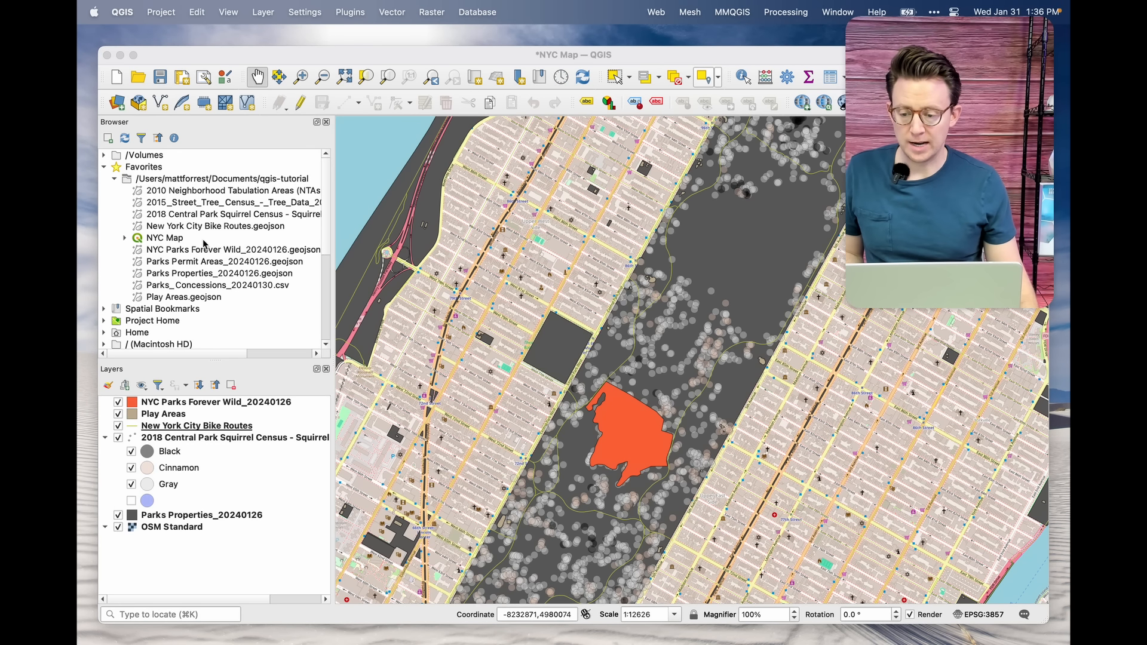
left_click(147, 204)
right_click(211, 204)
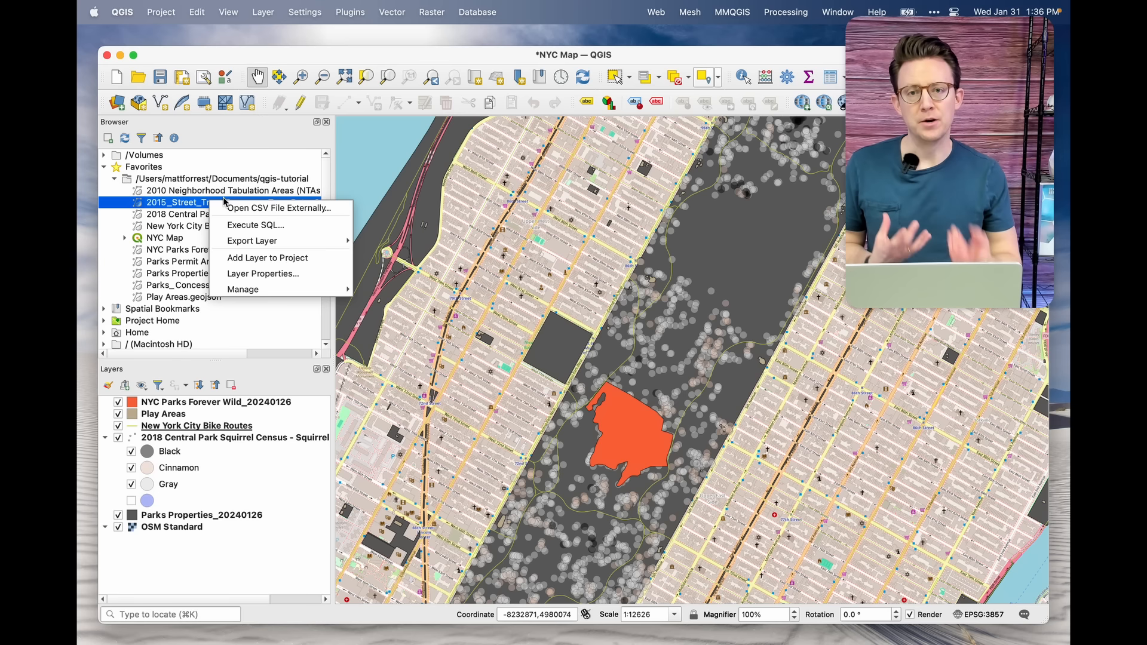
left_click(269, 9)
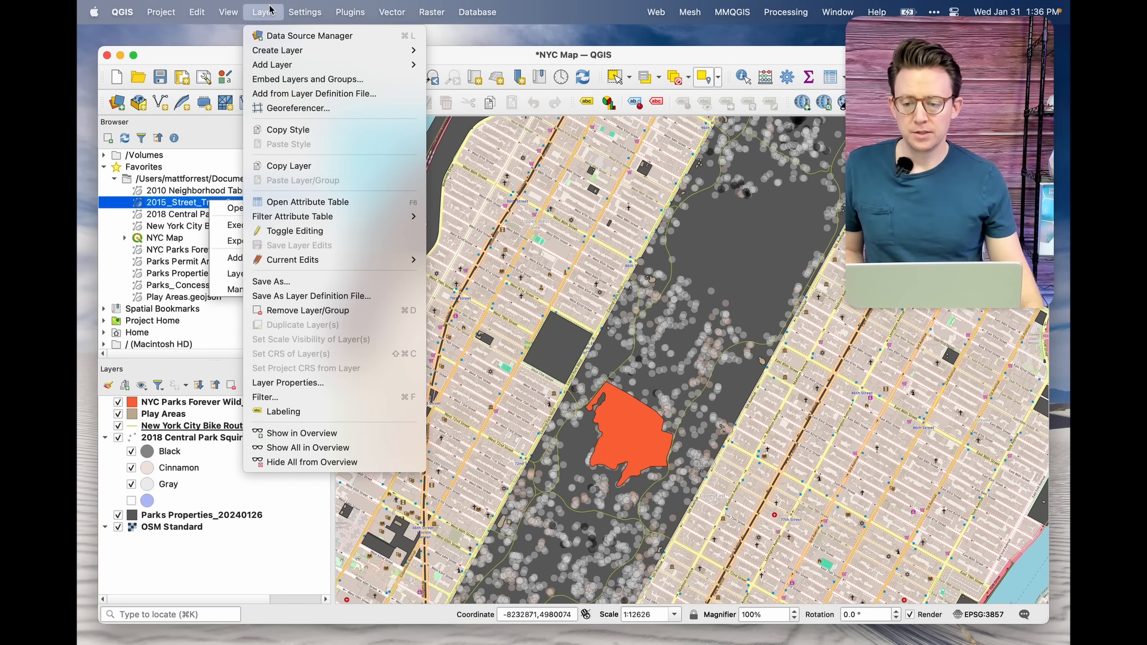
mouse_move(270, 64)
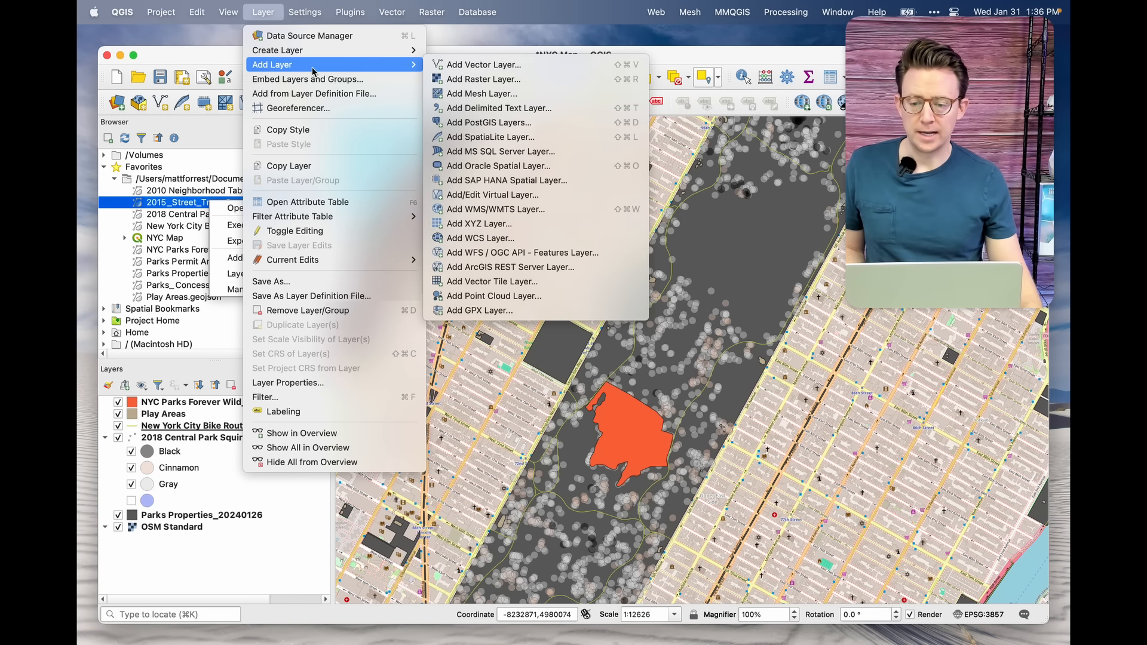
left_click(451, 67)
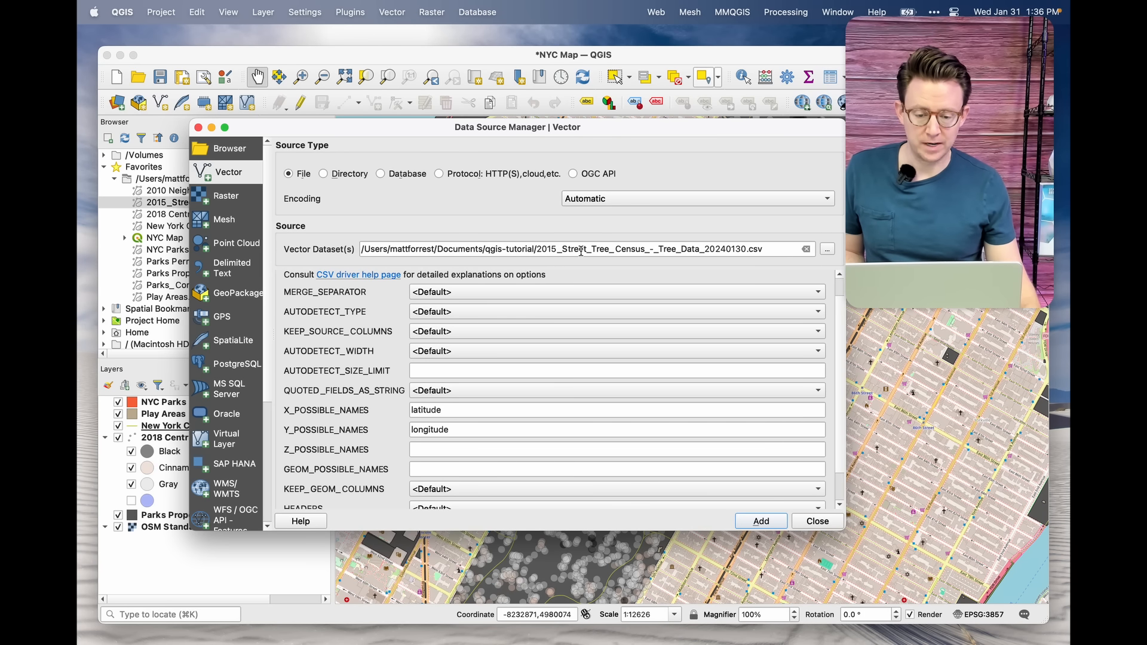
left_click(824, 250)
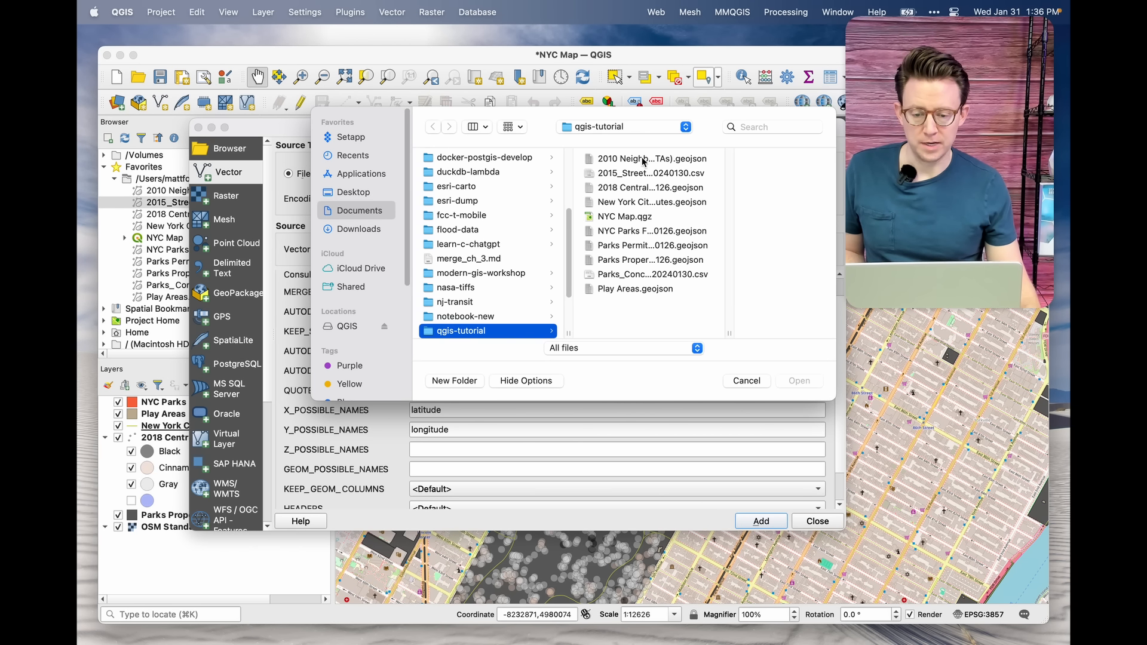
left_click(747, 381)
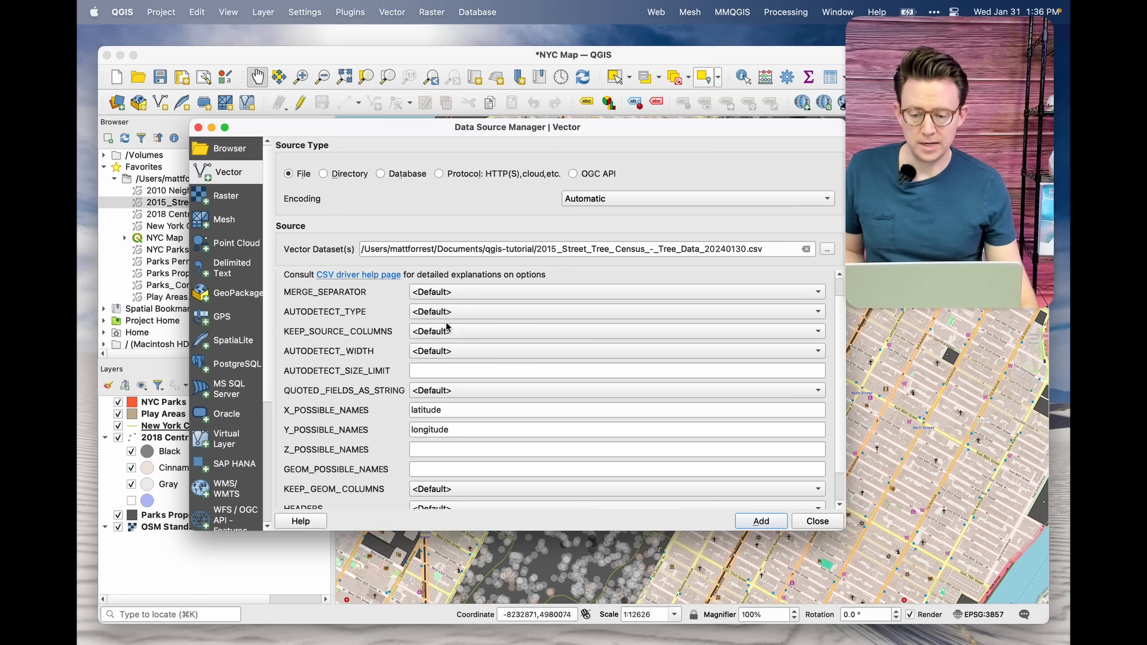
scroll(478, 367, "down", 2)
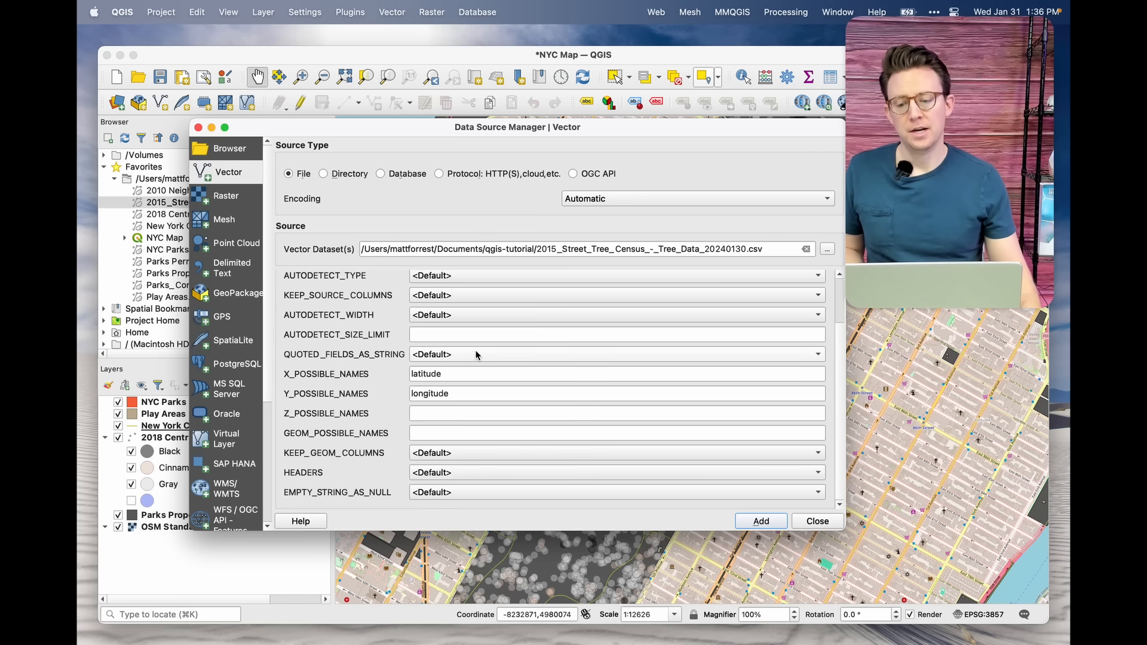
mouse_move(478, 356)
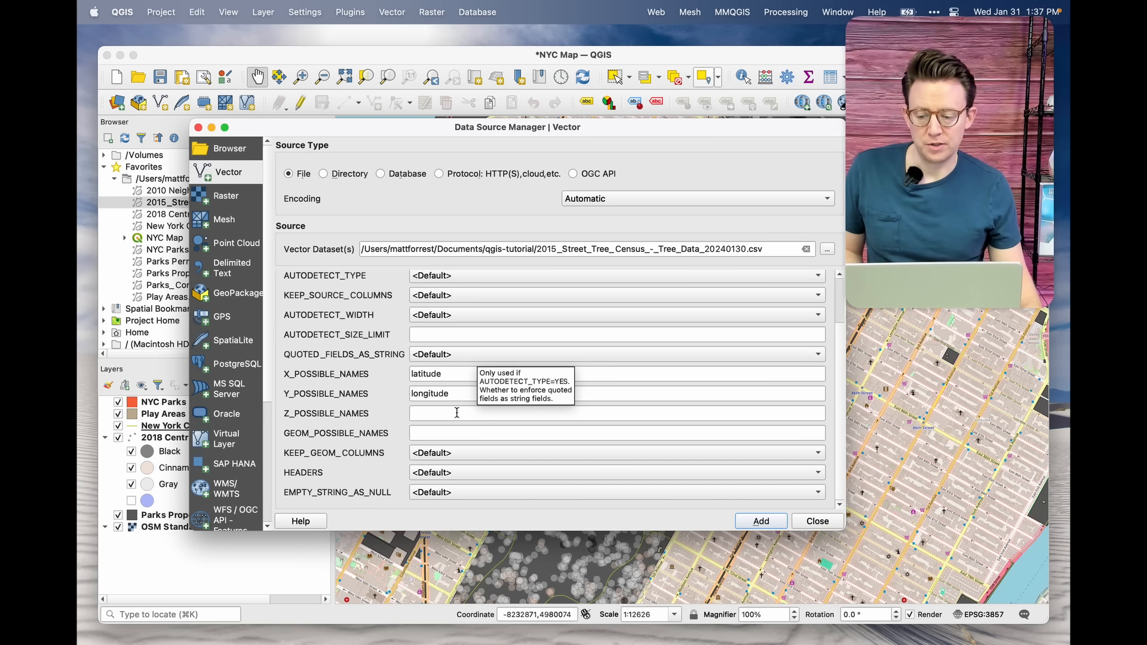
mouse_move(358, 459)
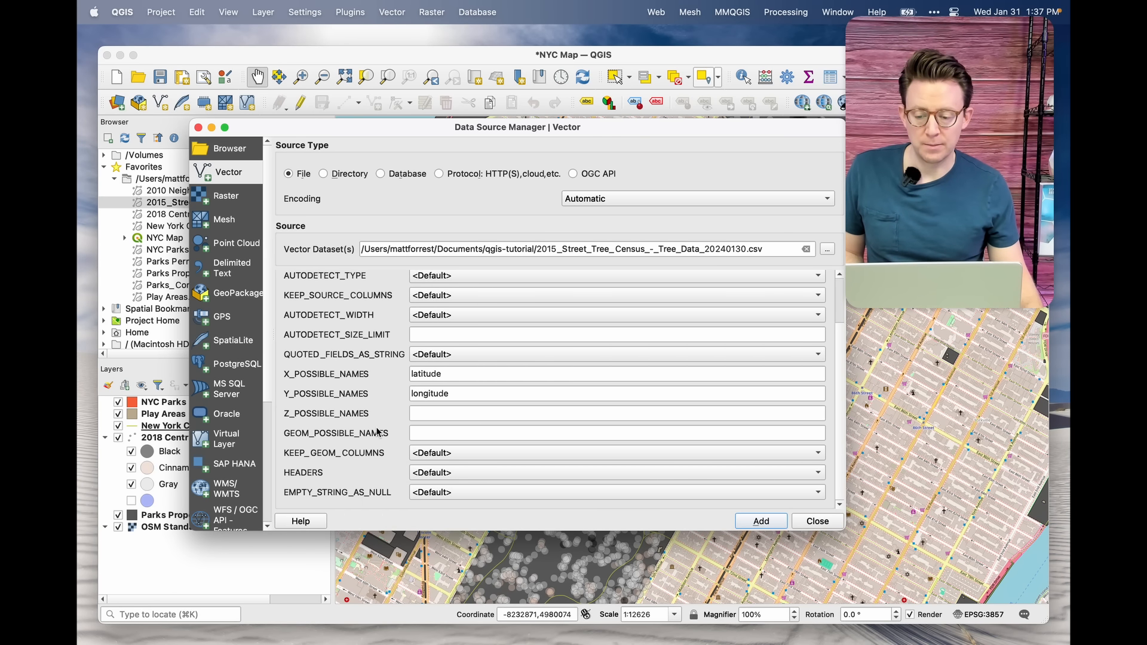
mouse_move(436, 431)
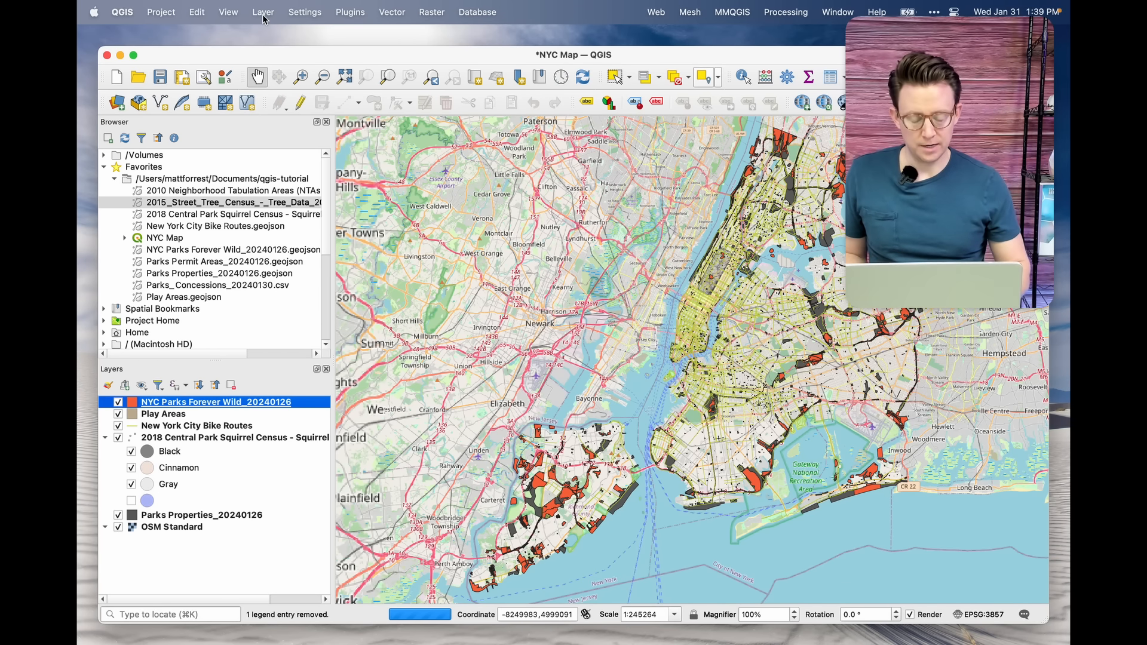
Step: Check the latitude and longitude columns of the tree census table in Chrome, and return to QGIS
key("ctrl+Left")
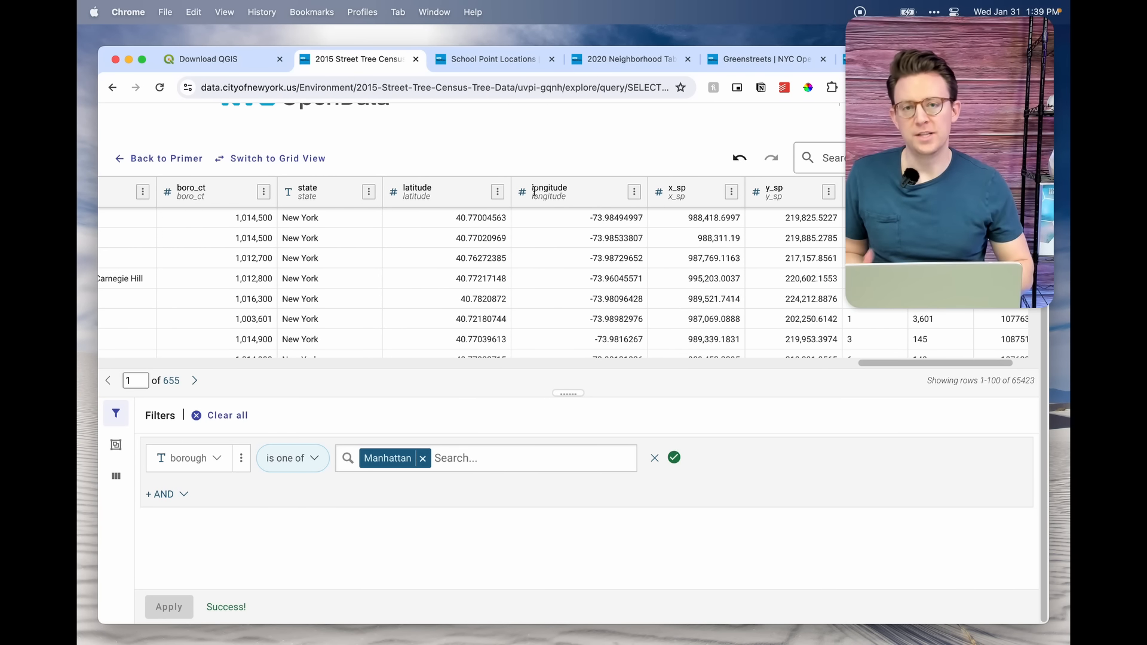
key("ctrl+Right")
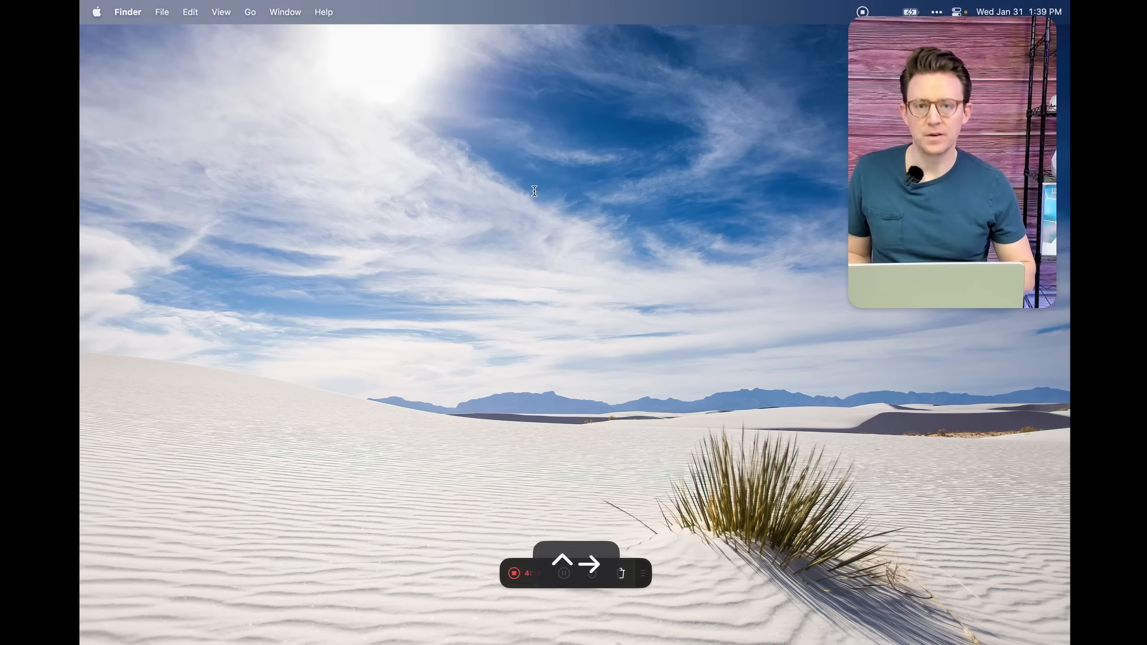
key("ctrl+Right")
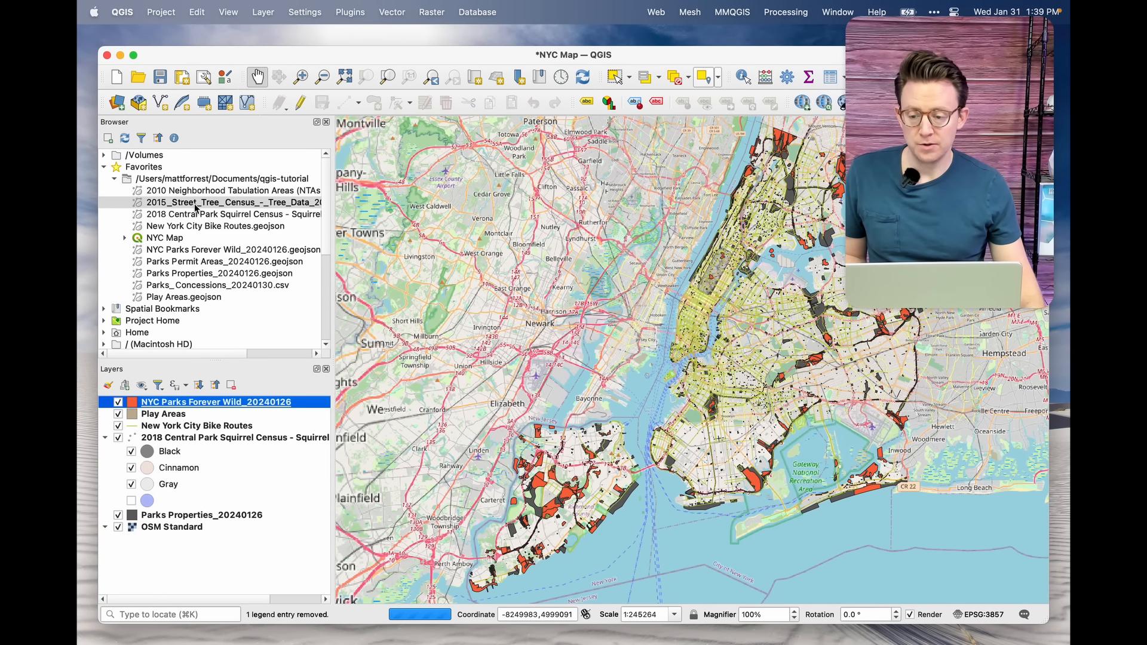
Step: Open the vector layer settings for the street tree CSV and set X_POSSIBLE_NAMES to longitude and Y_POSSIBLE_NAMES to latitude
left_click(195, 204)
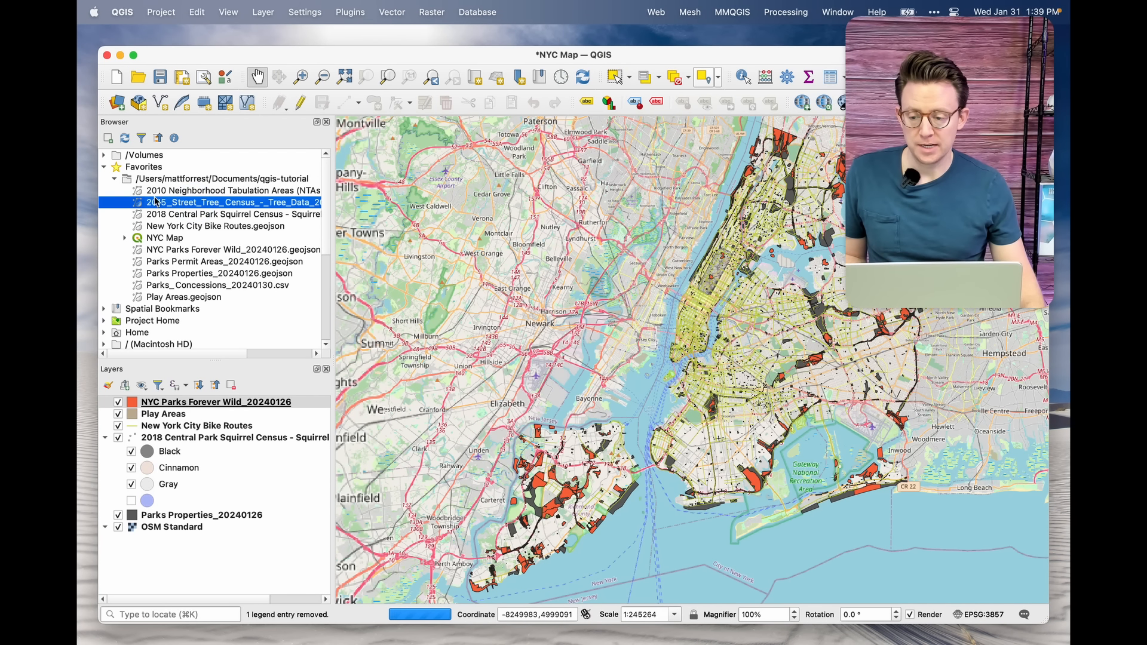
left_click(263, 12)
mouse_move(275, 66)
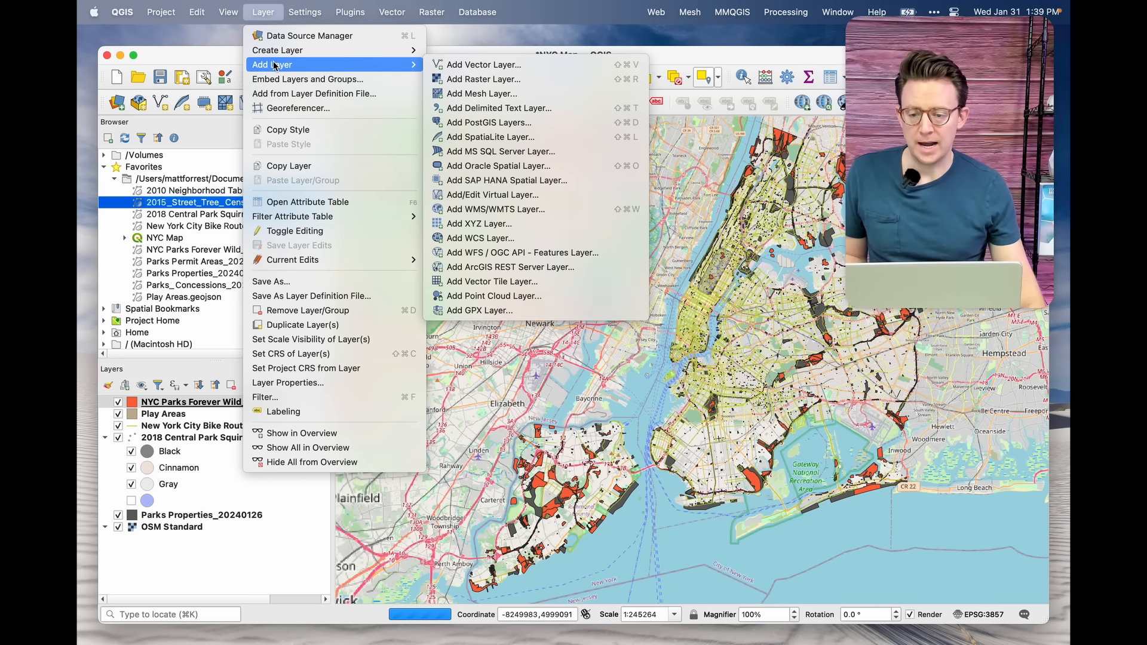
left_click(455, 65)
left_click_drag(411, 373, 434, 373)
double_click(447, 395)
key("BackSpace")
double_click(434, 375)
key("BackSpace")
type("longitude")
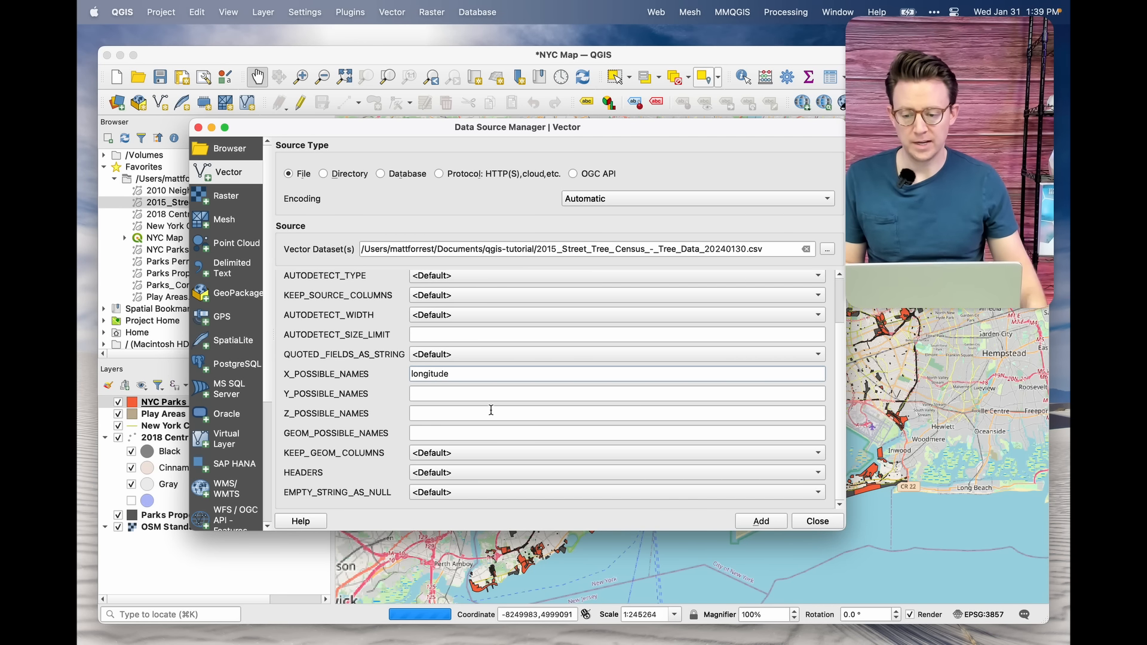
left_click(473, 394)
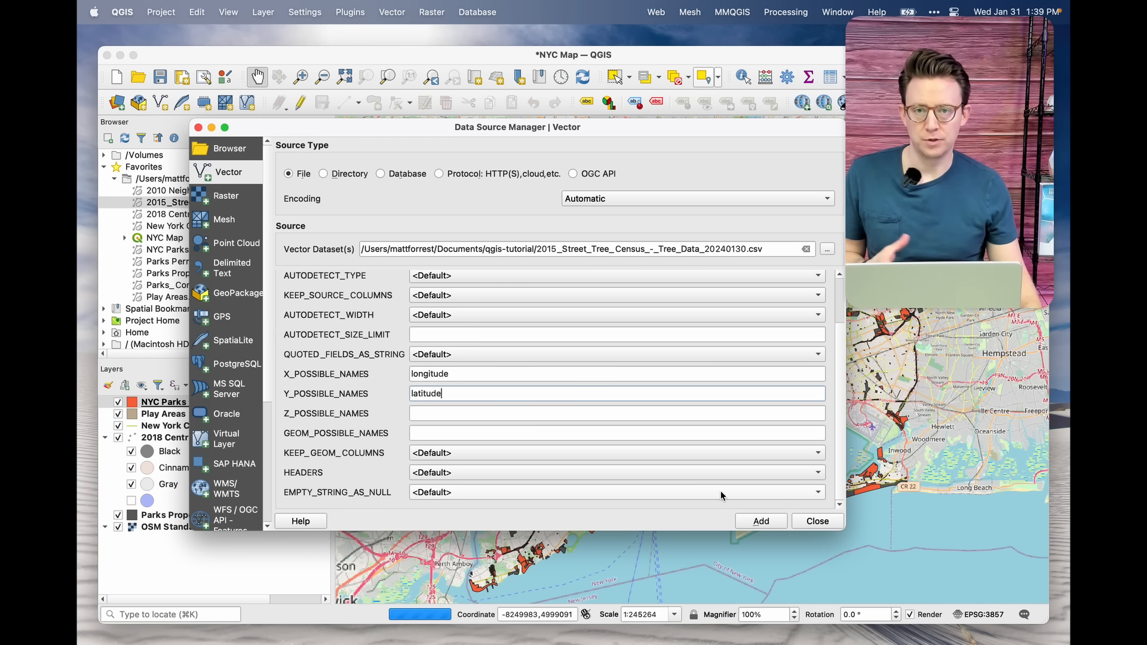
Step: Add the street tree CSV to the project as a layer and zoom the map to its extent
left_click(768, 526)
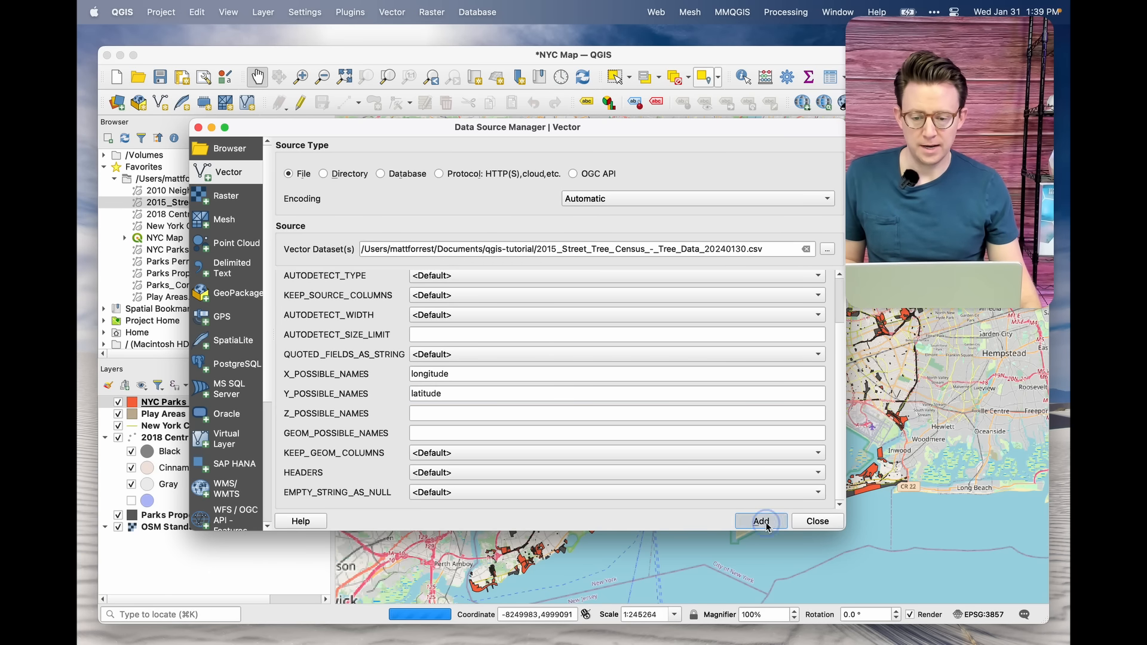
left_click(818, 521)
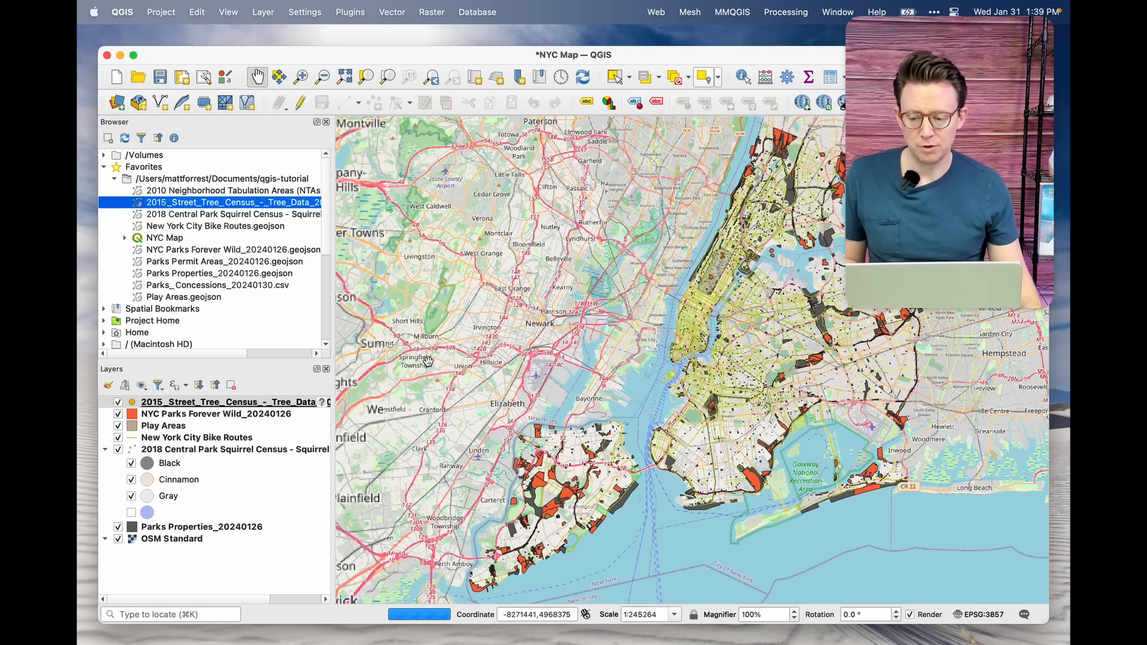
scroll(720, 279, "up", 2)
scroll(720, 278, "up", 2)
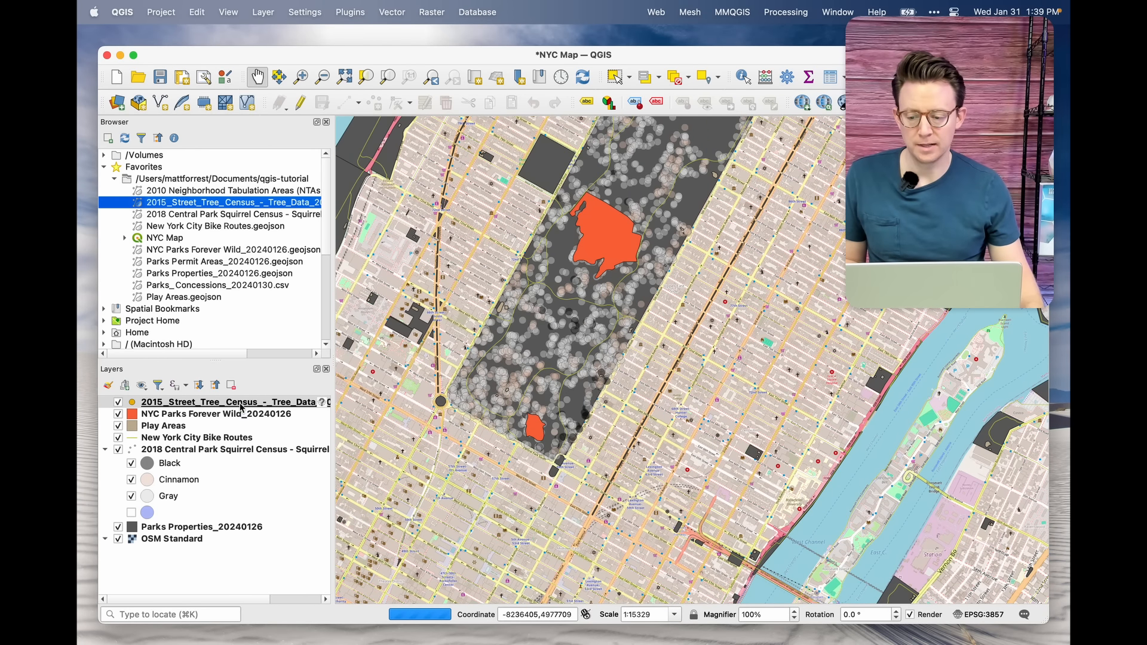
right_click(240, 403)
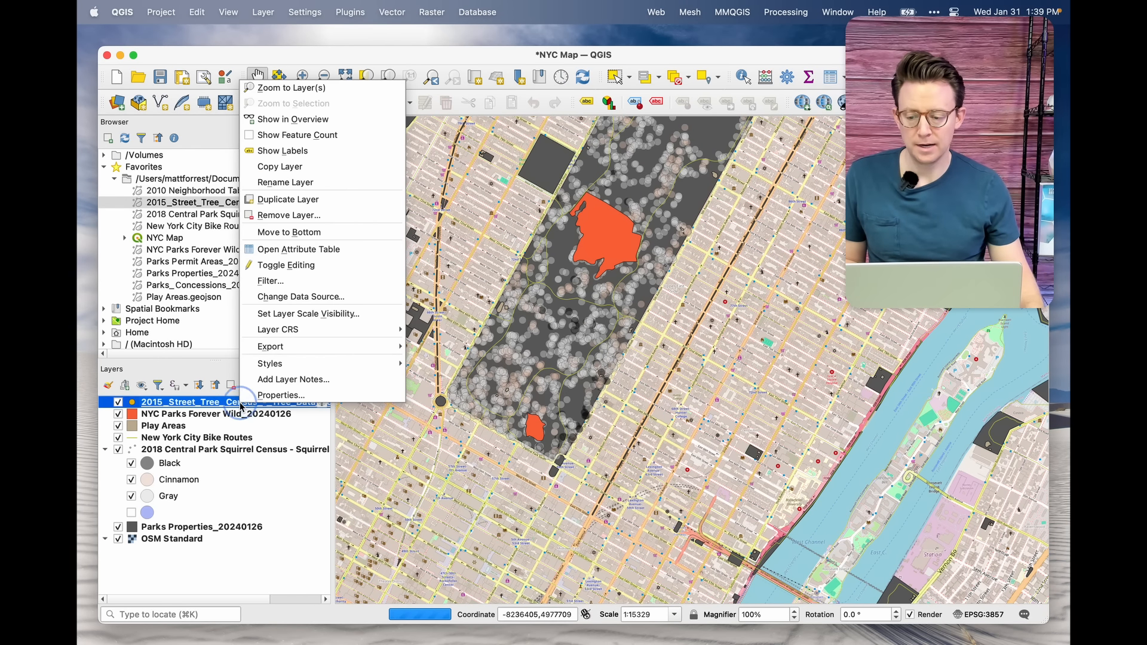
left_click(289, 89)
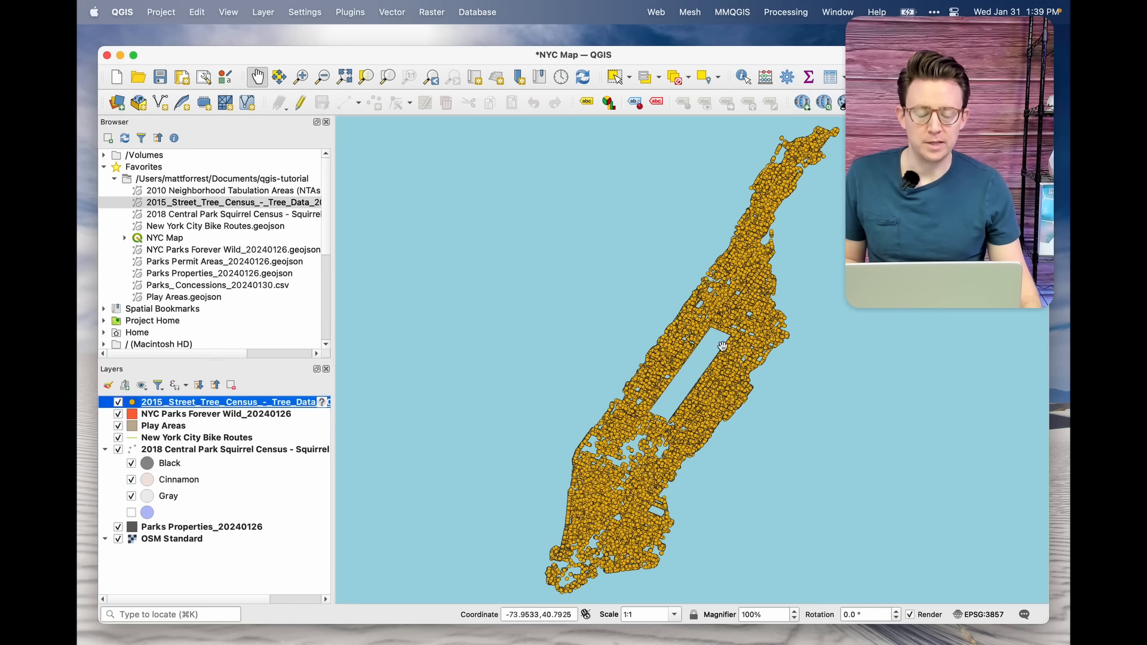
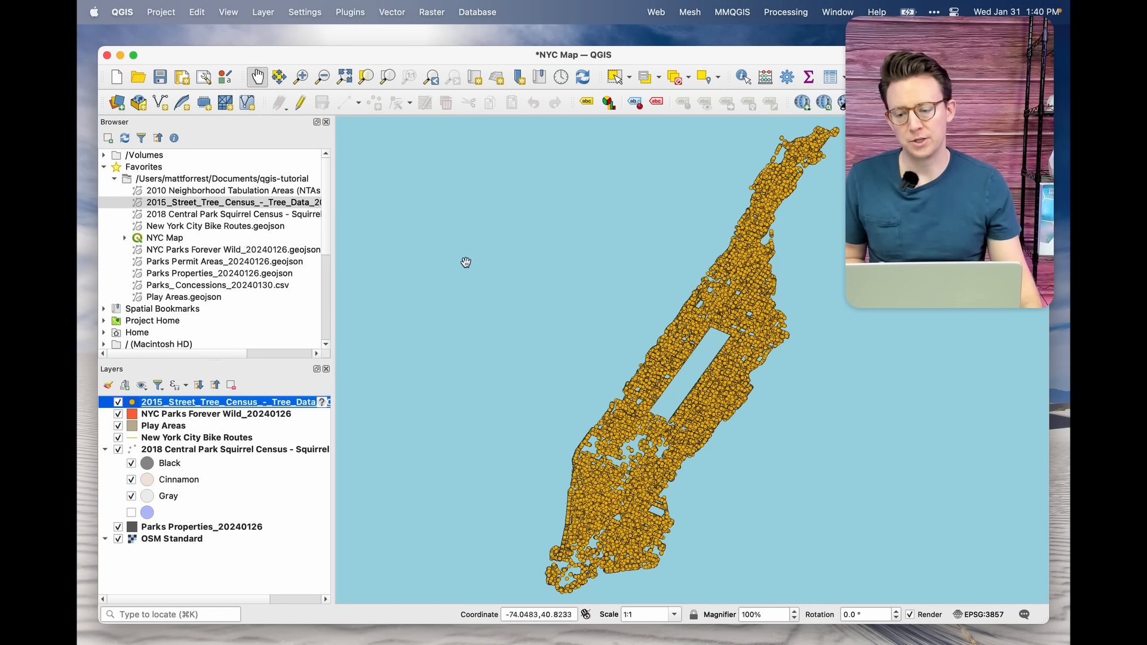
Step: Set the street tree layer's CRS to EPSG:4326 and zoom to the layer to check its position around Central Park
right_click(251, 405)
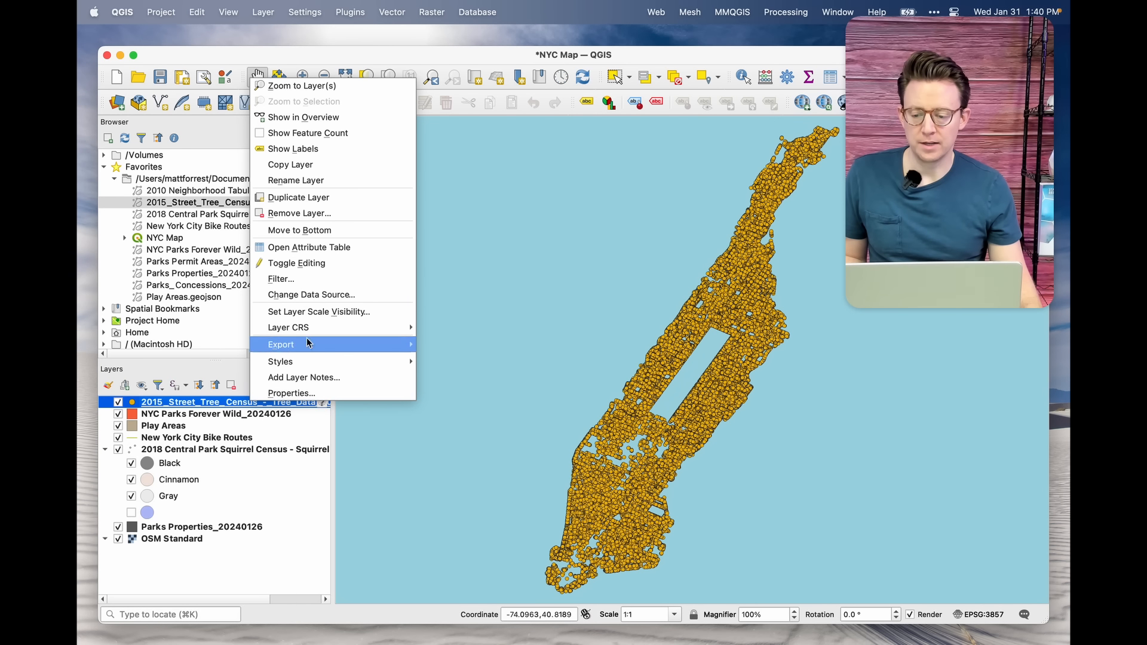
mouse_move(312, 331)
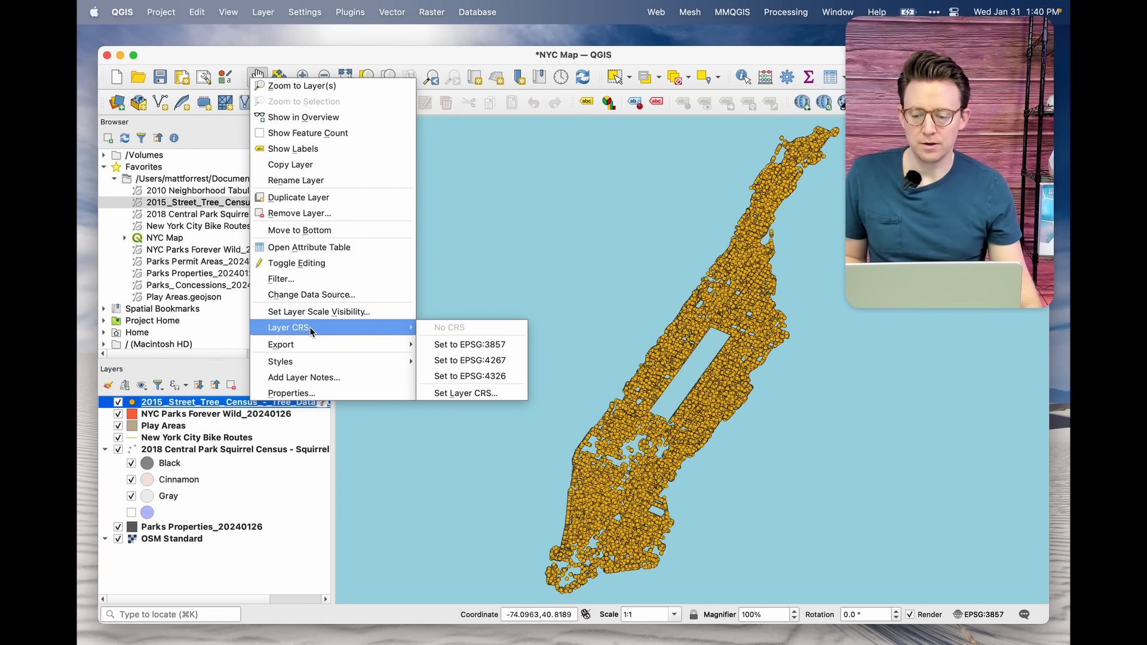
left_click(490, 379)
right_click(276, 407)
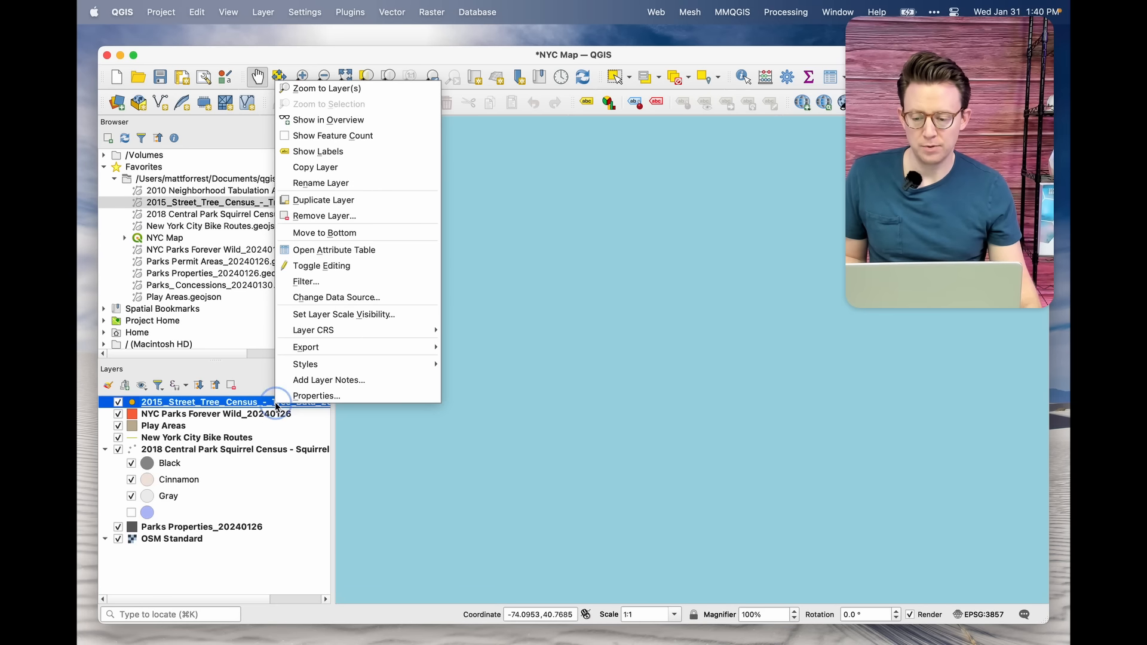
left_click(358, 90)
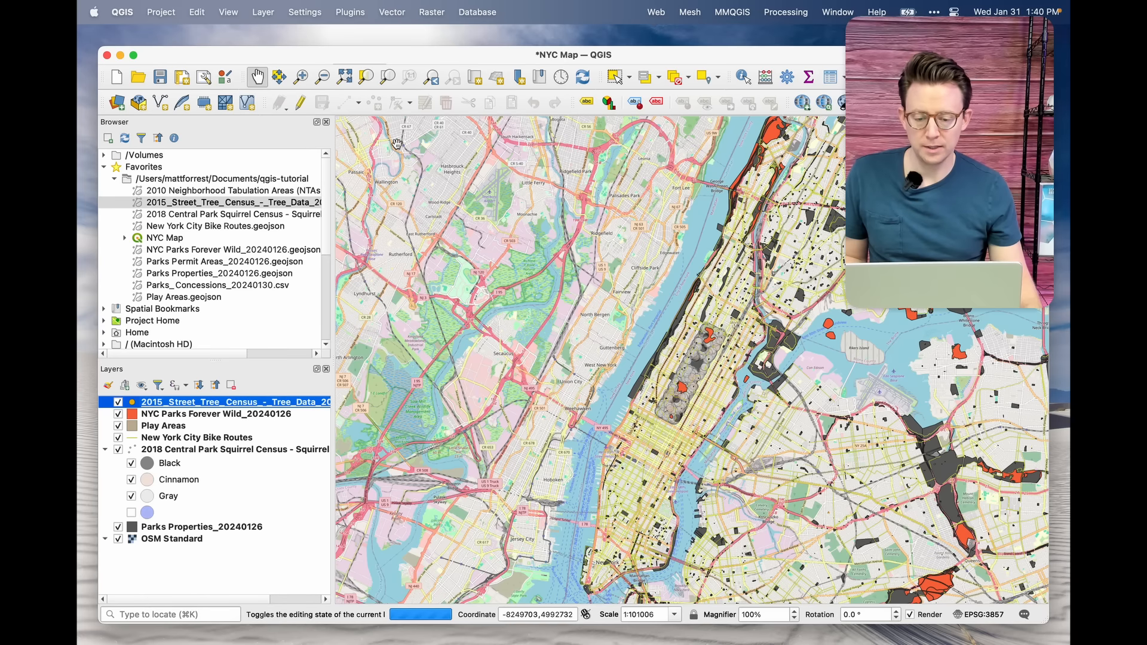
scroll(737, 395, "up", 2)
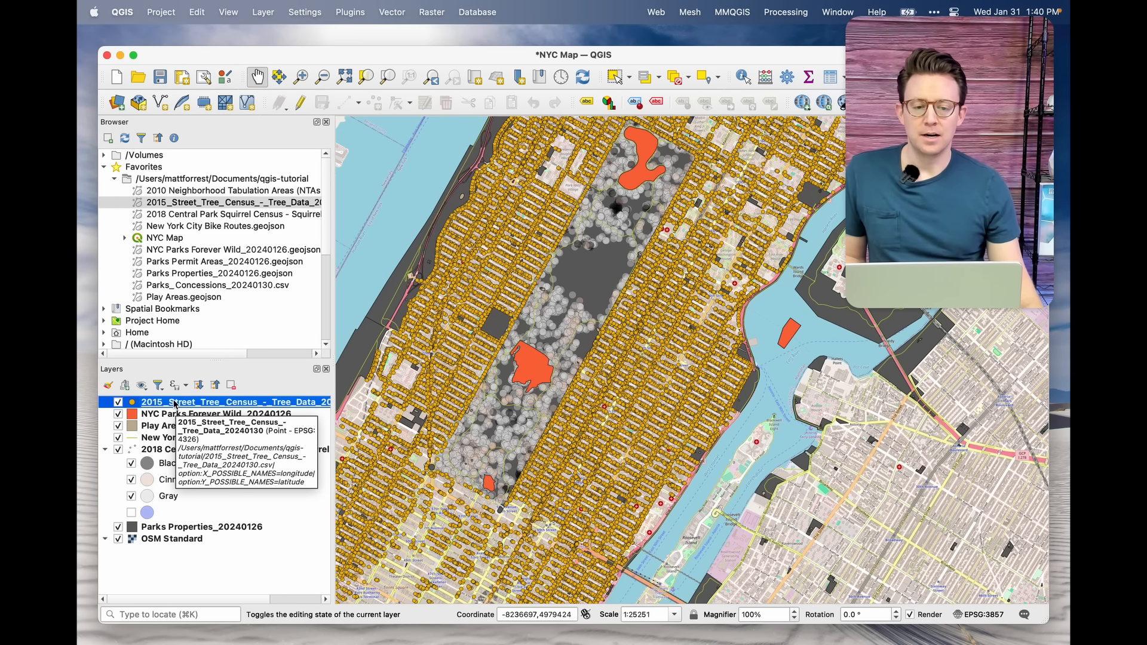
Step: Check which fields graduated symbology offers as the value for the street tree layer, and close its properties without applying changes
right_click(174, 404)
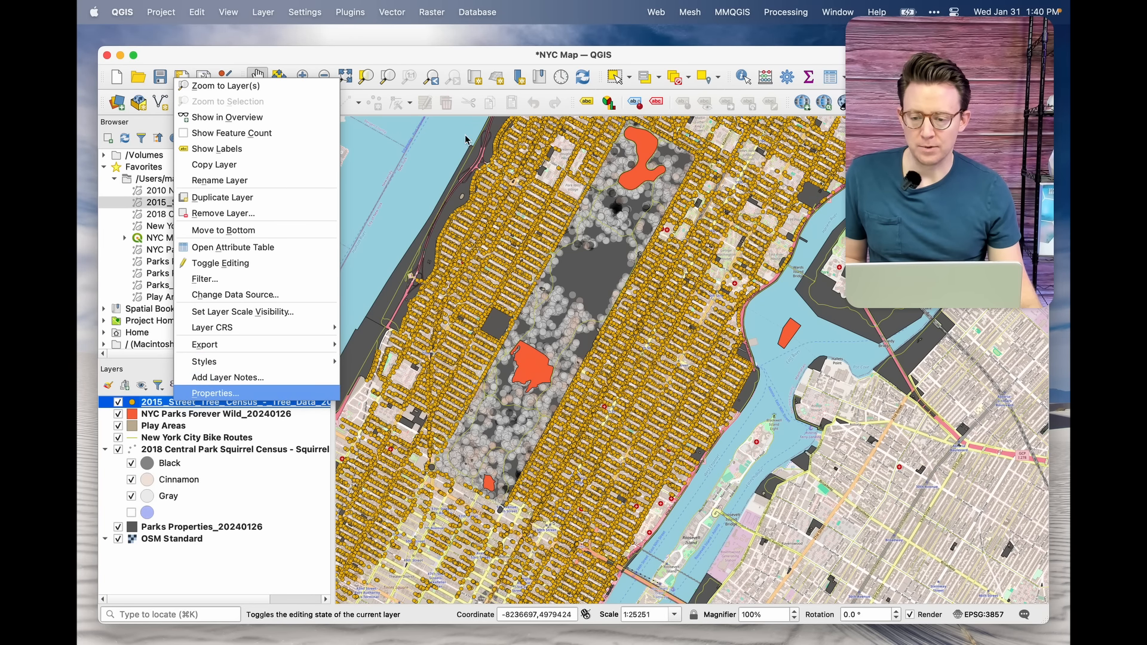
key("Return")
left_click(253, 125)
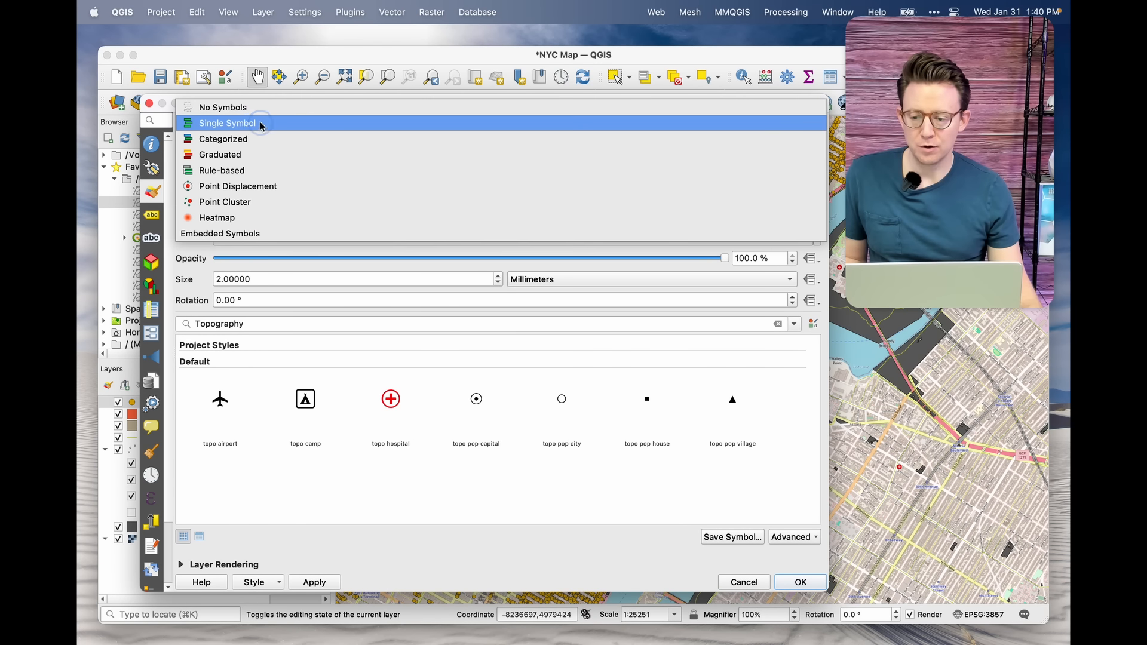
left_click(256, 158)
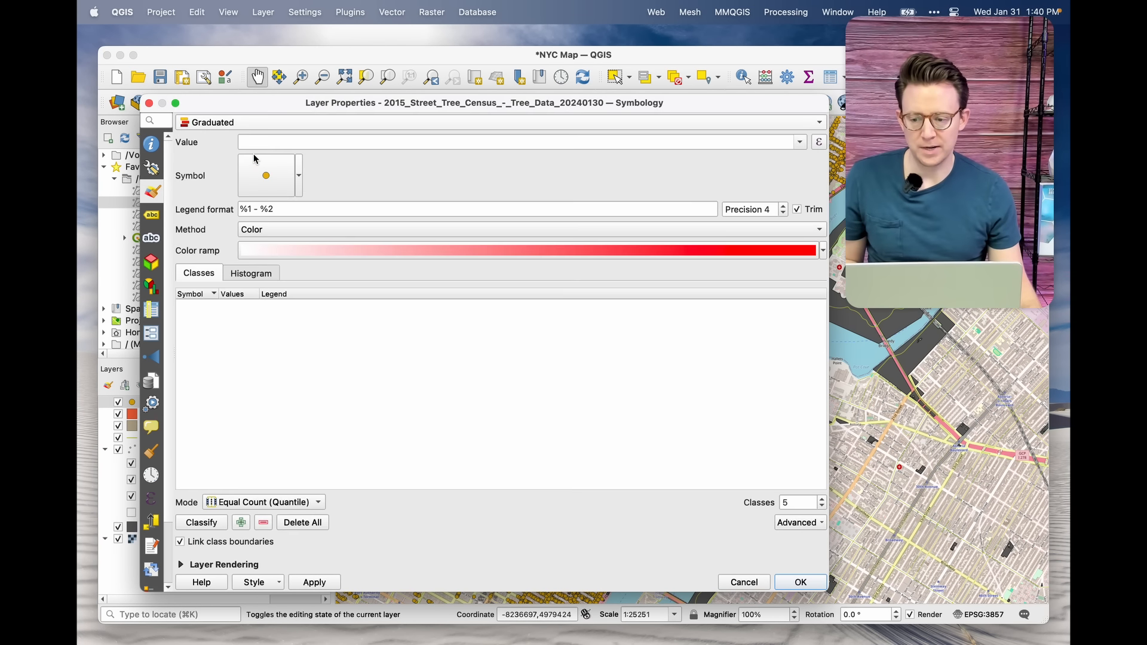
left_click(260, 143)
left_click(799, 143)
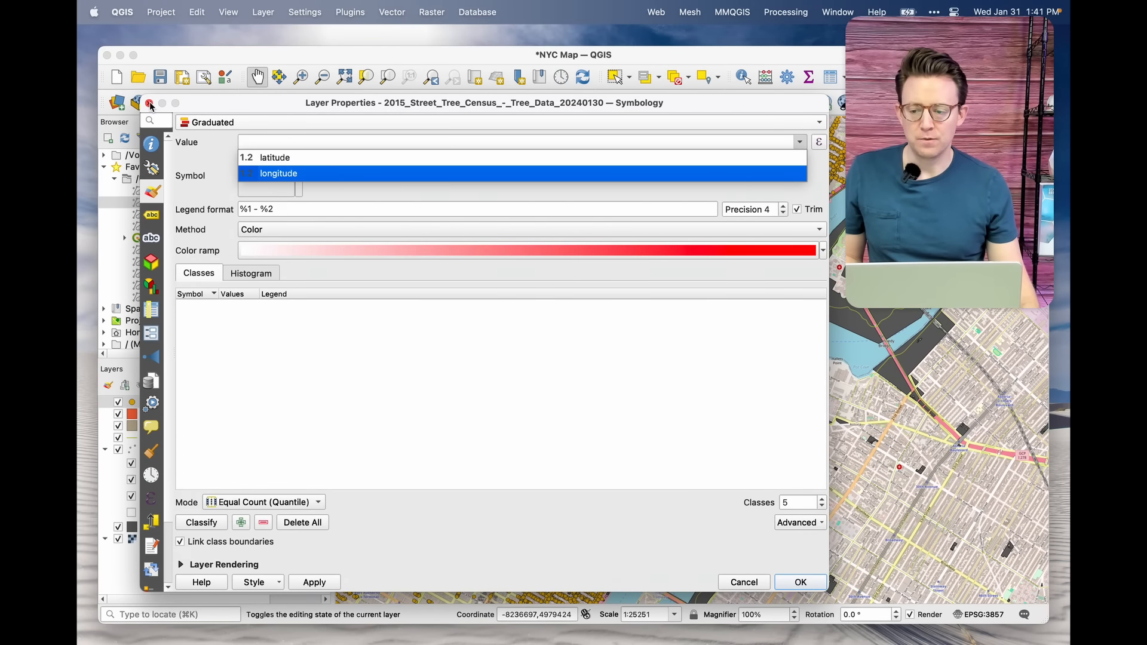
left_click(149, 103)
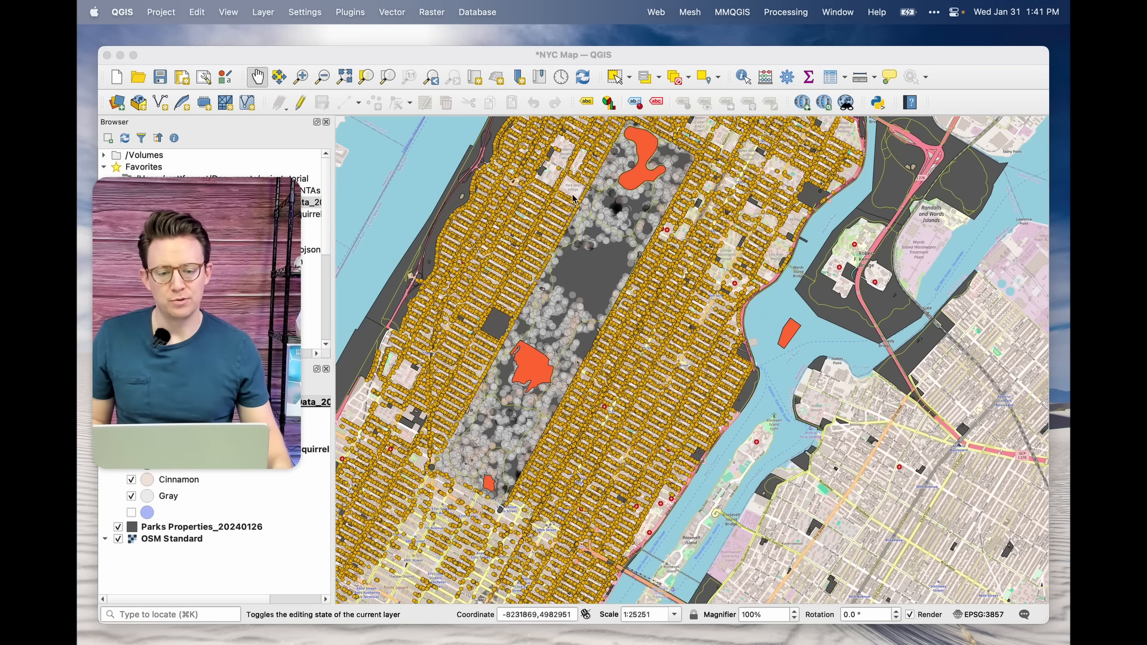
Step: Find the Refactor fields algorithm and open it for the 2015 street tree census layer
left_click(786, 77)
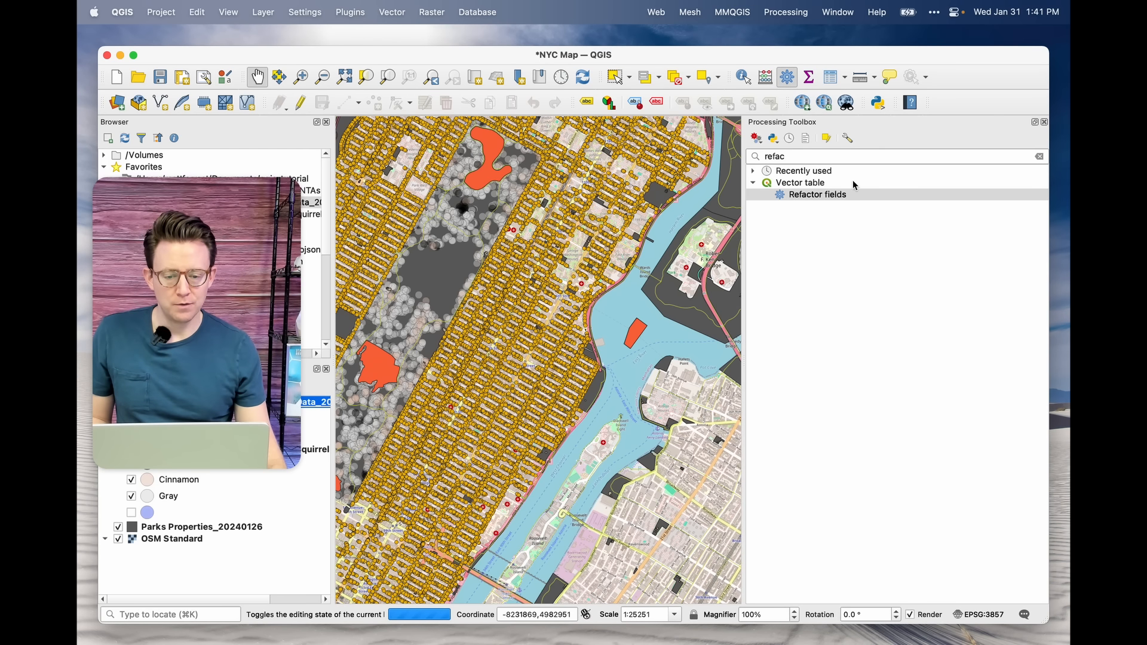
double_click(788, 157)
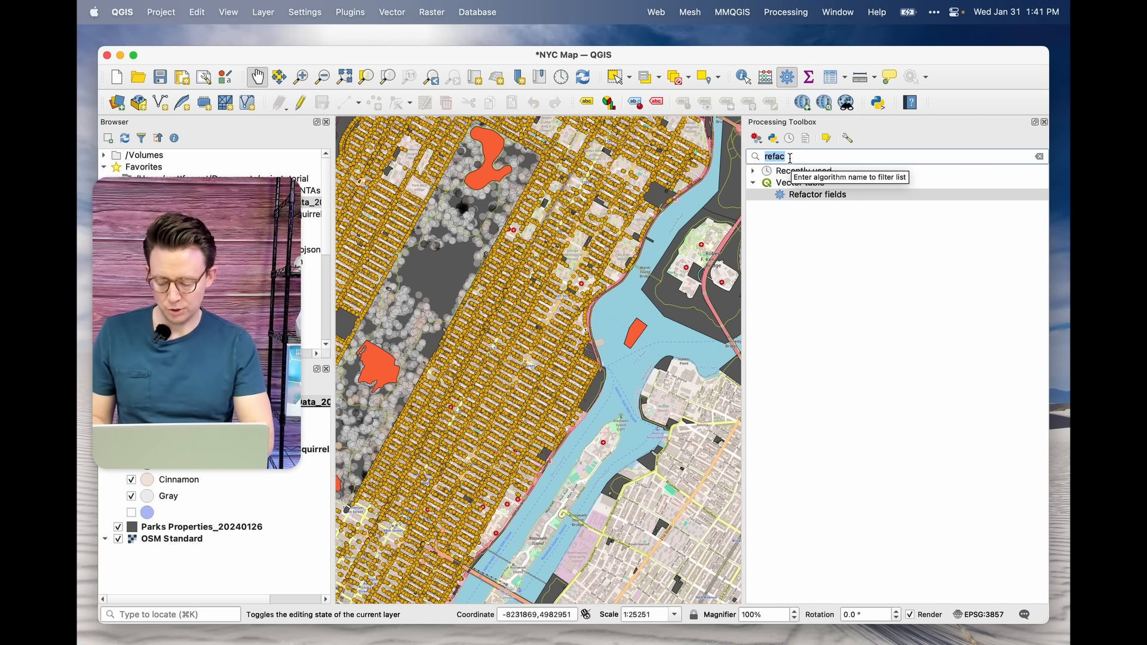
type("ref")
double_click(809, 184)
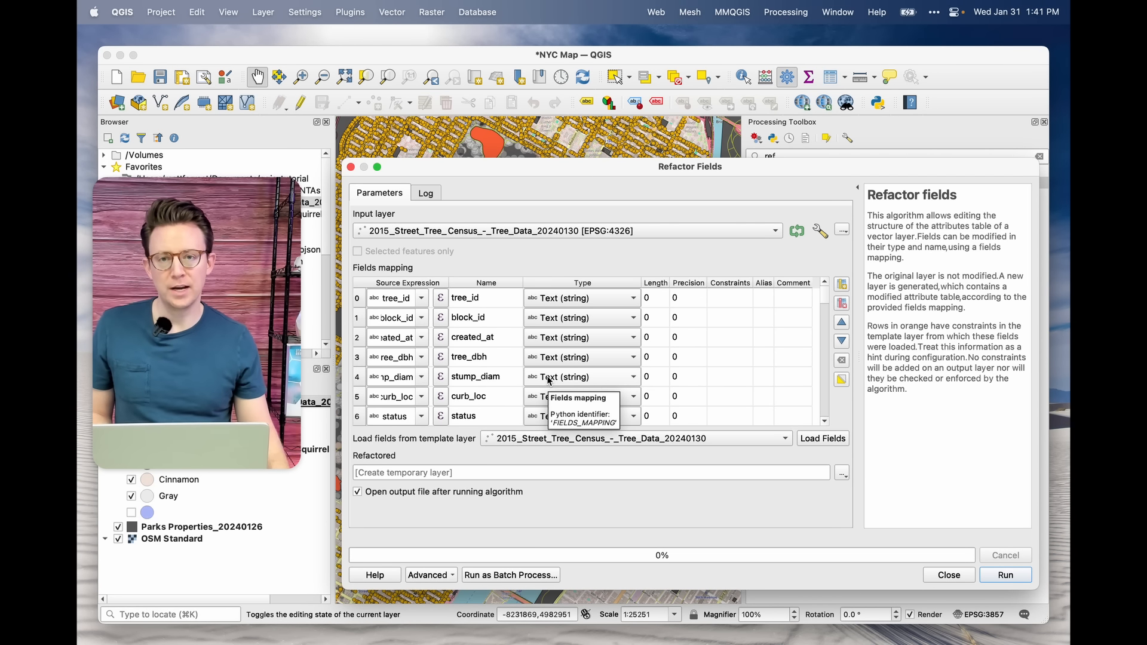
Step: Change the stump_diam field type to Decimal (double), run Refactor fields into a temporary layer, and close the dialog
left_click(624, 378)
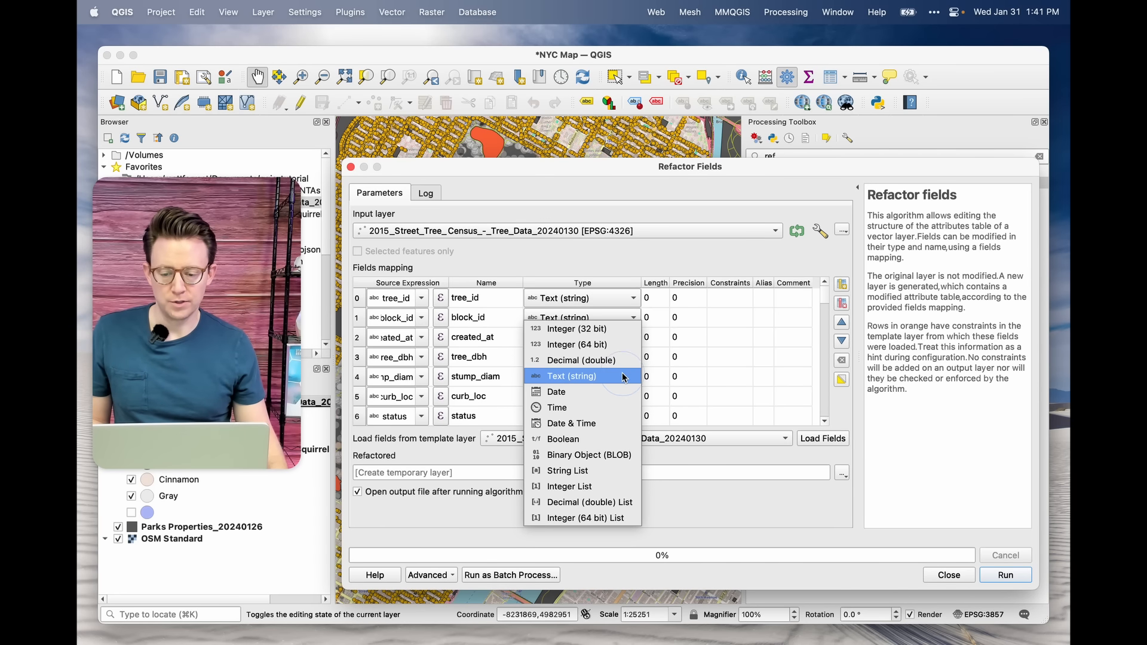
left_click(539, 363)
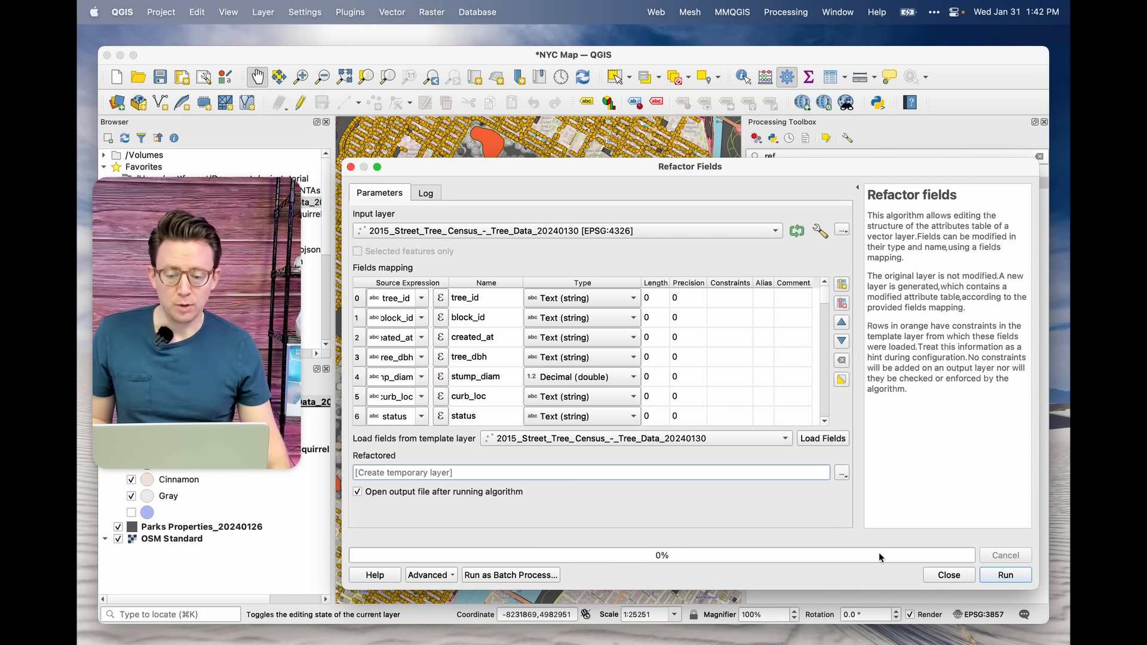
left_click(1005, 578)
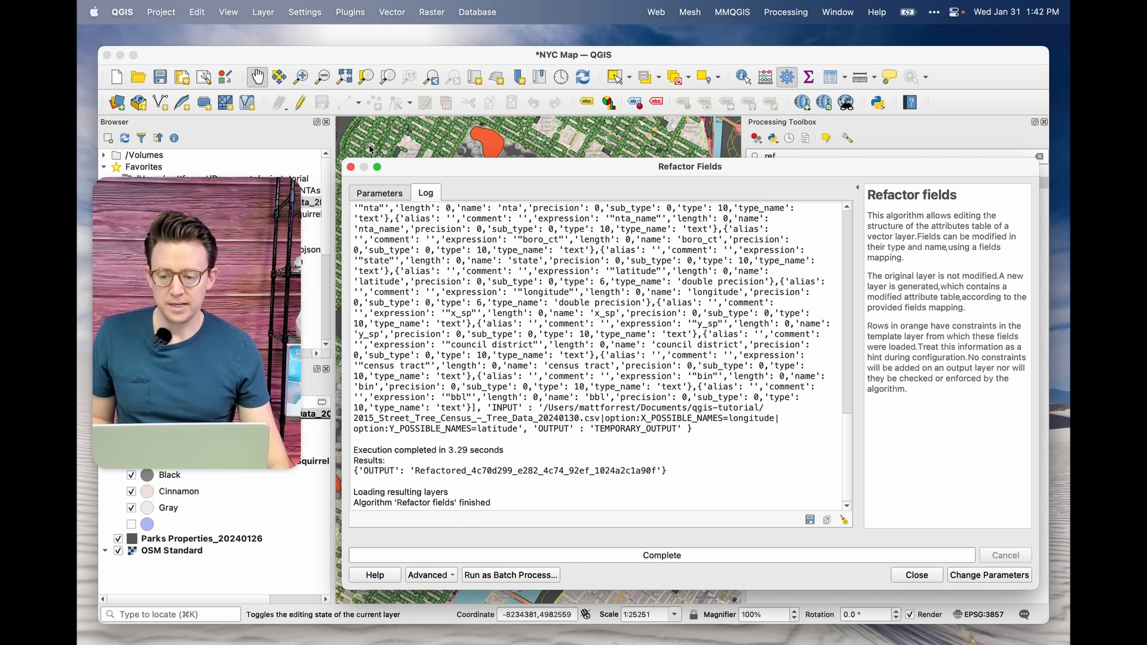
left_click(353, 169)
left_click_drag(246, 230, 1002, 235)
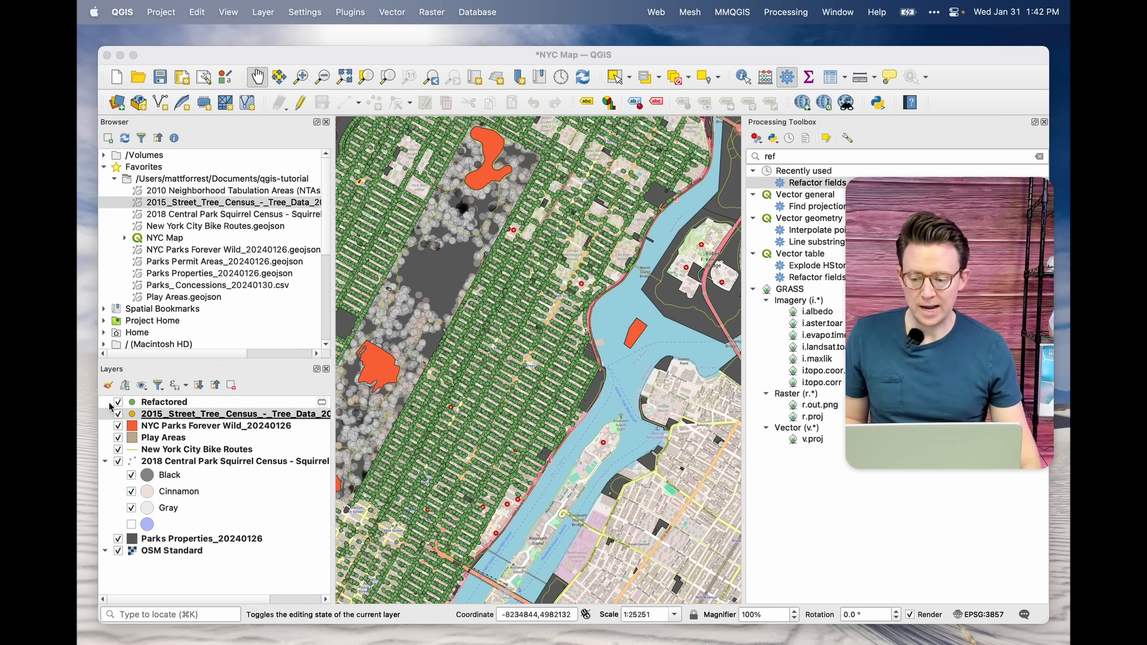
Step: Remove the original 2015 street tree census layer from the project, keeping the Refactored layer
left_click(171, 414)
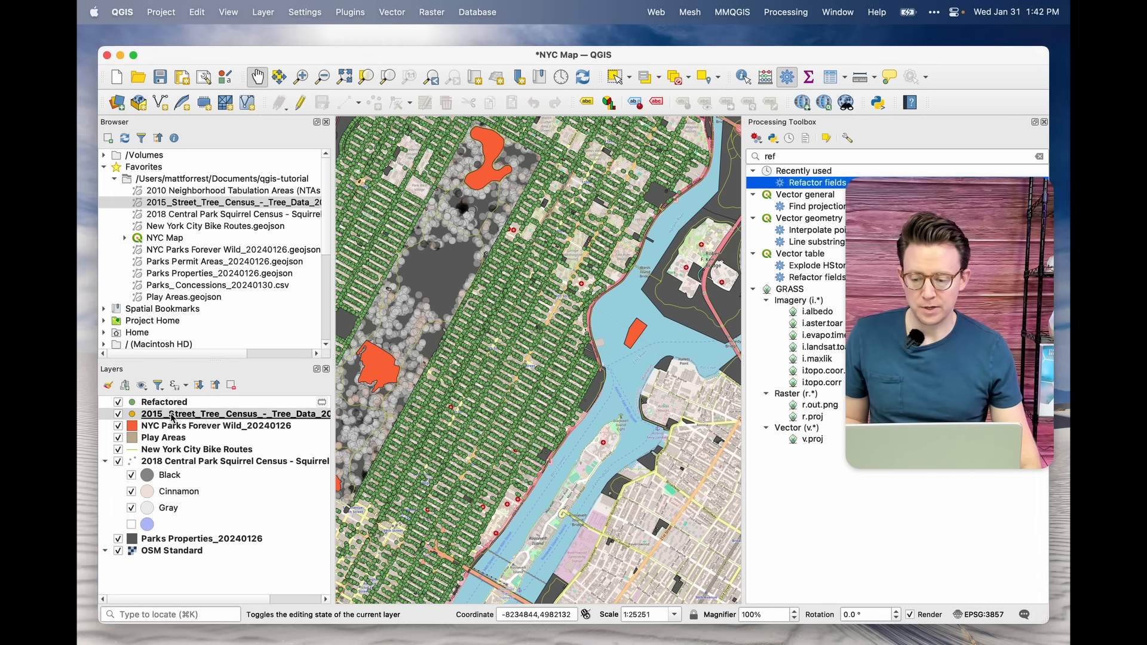
left_click(231, 385)
left_click(617, 355)
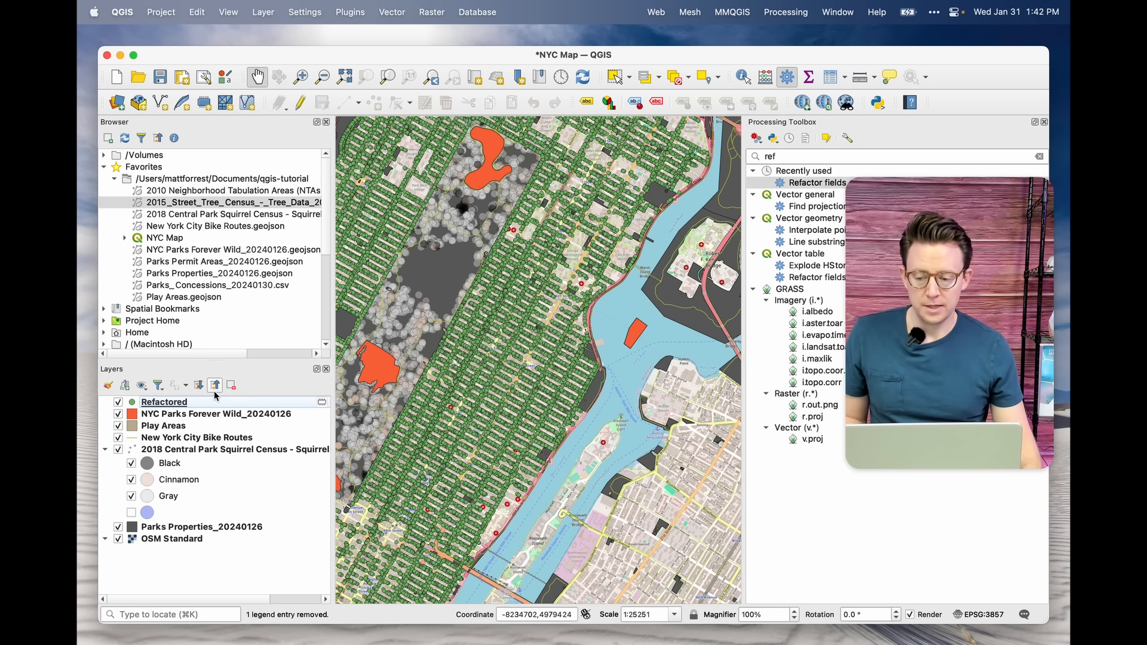
right_click(182, 408)
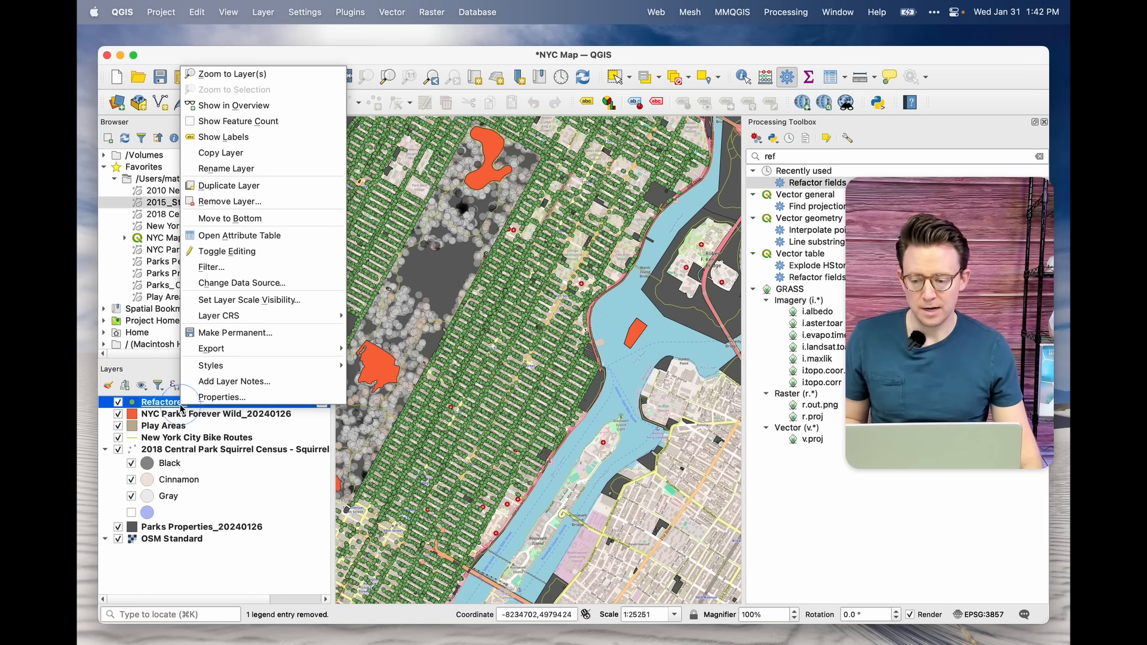
mouse_move(223, 350)
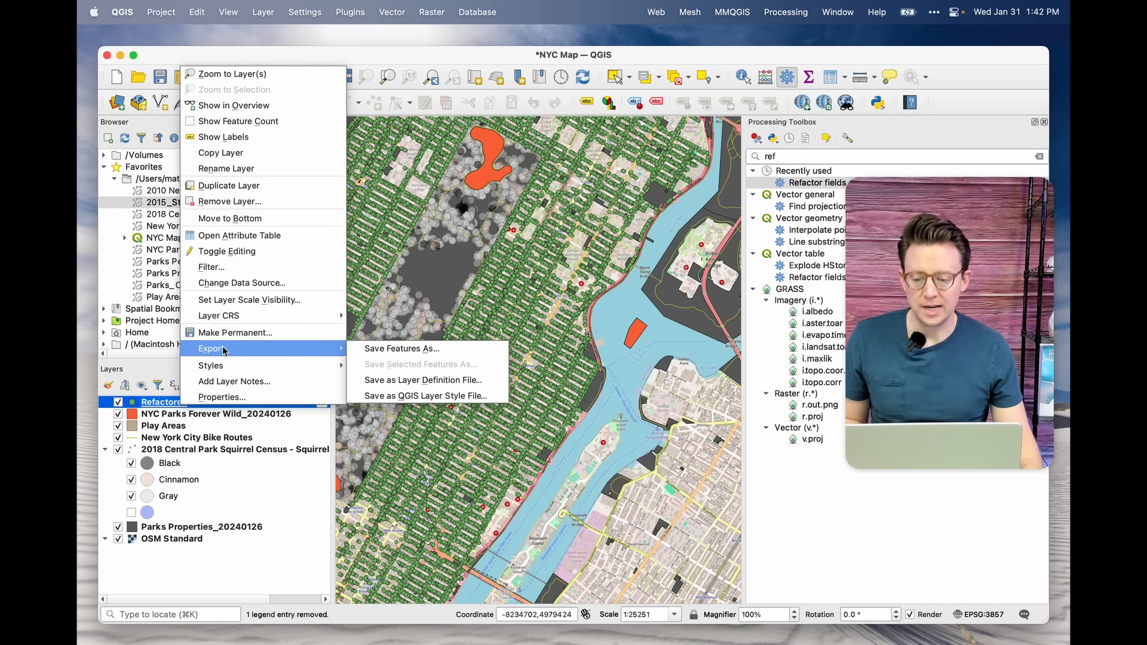
left_click(259, 481)
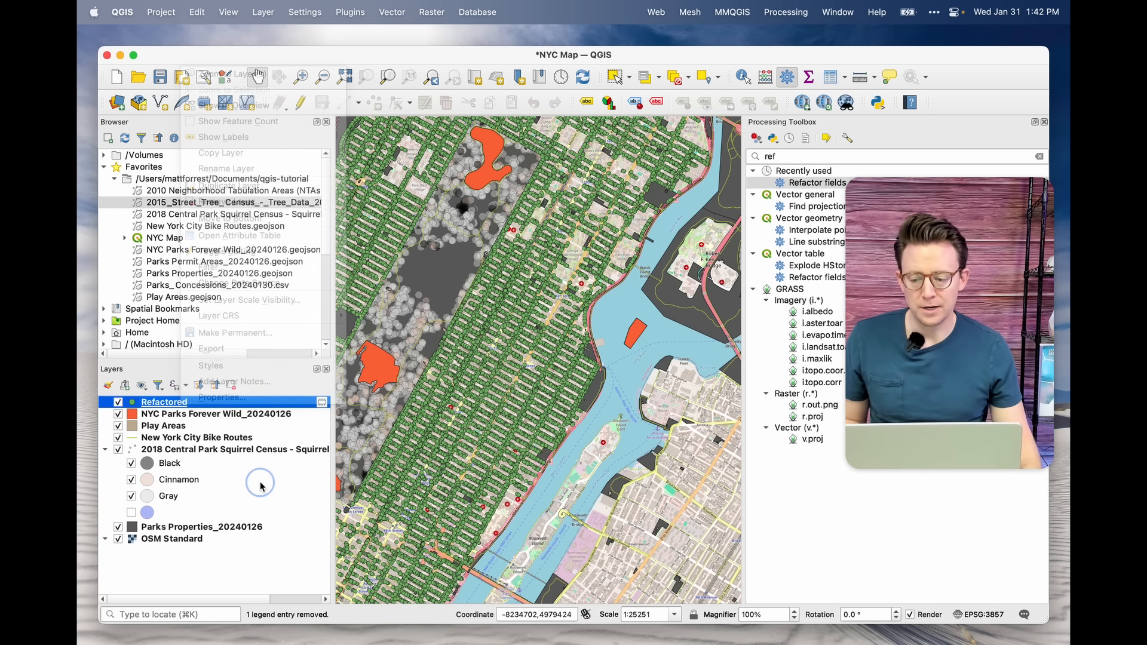
Step: Switch the Refactored layer's symbology to Graduated with stump_diam as the value
left_click_drag(438, 310, 545, 310)
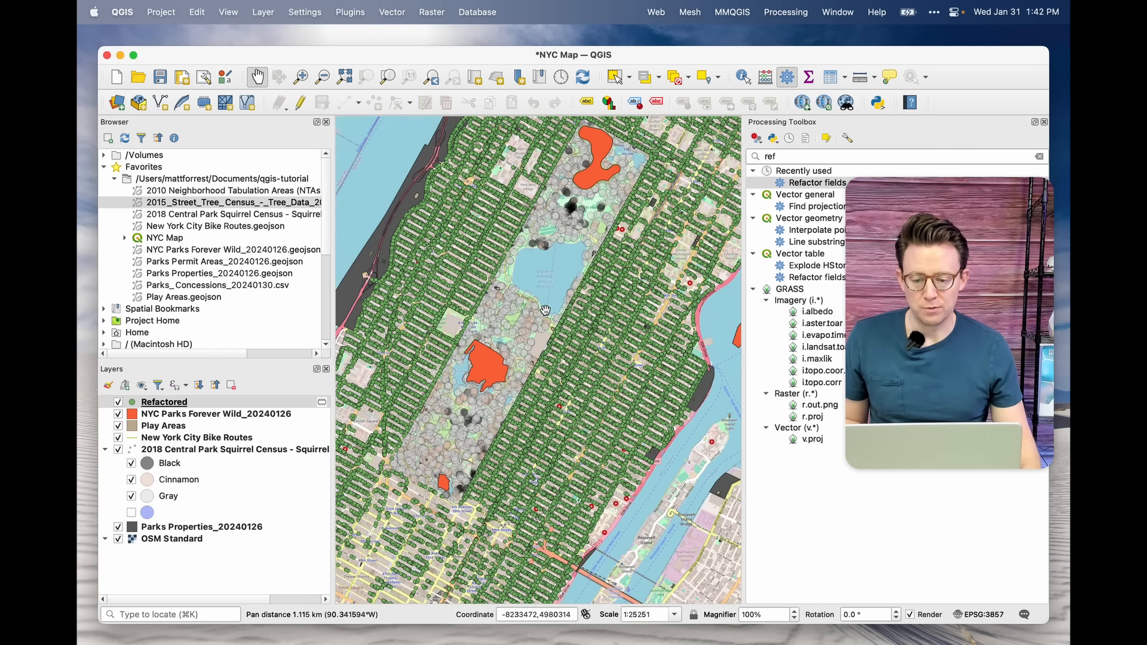
double_click(170, 405)
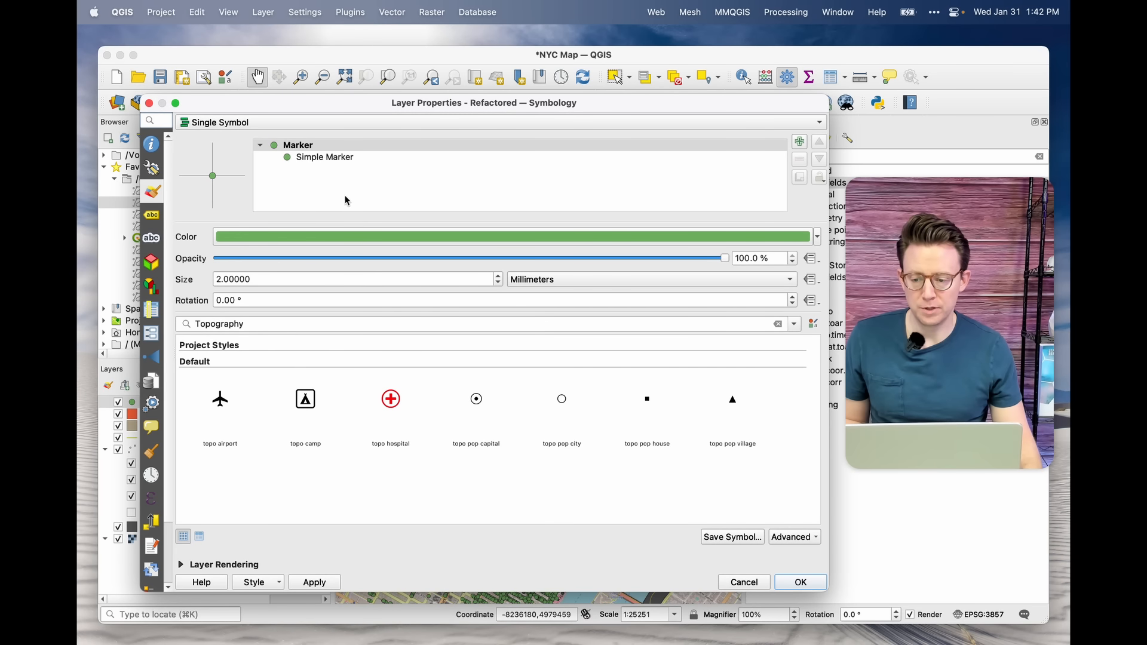
left_click(257, 122)
left_click(266, 154)
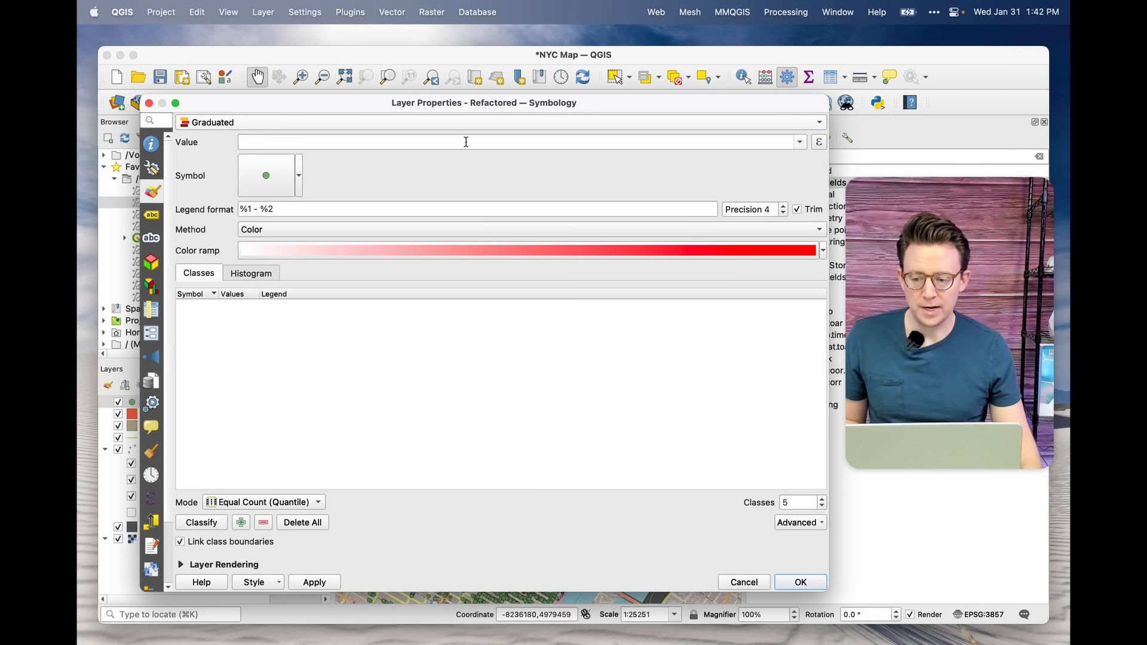
left_click(800, 143)
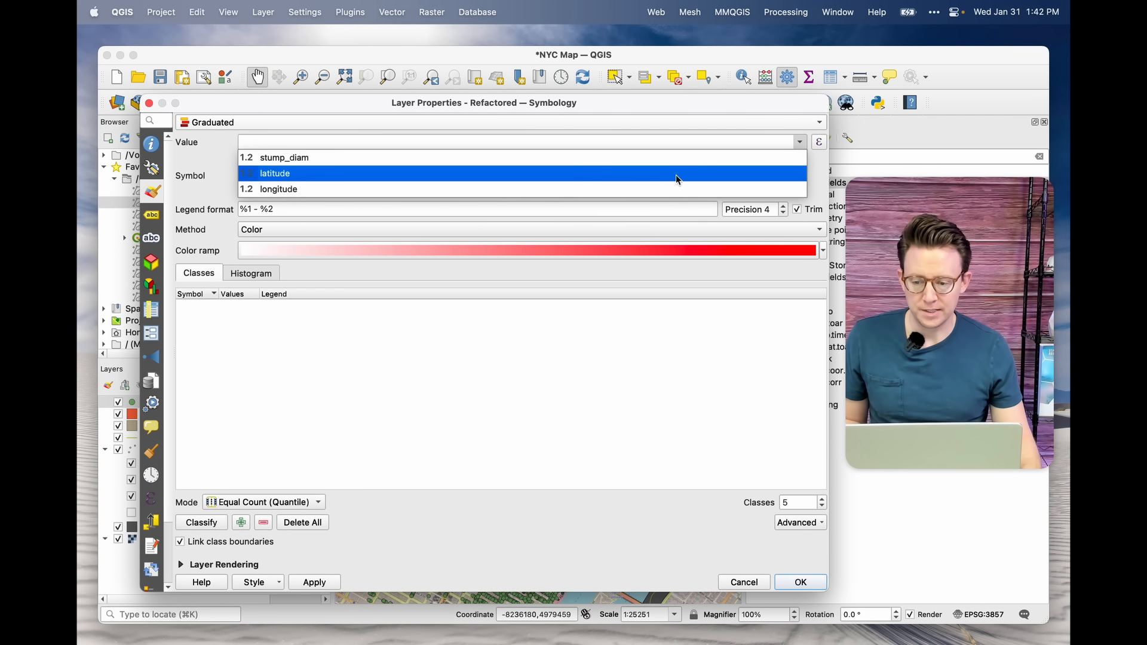
left_click(583, 159)
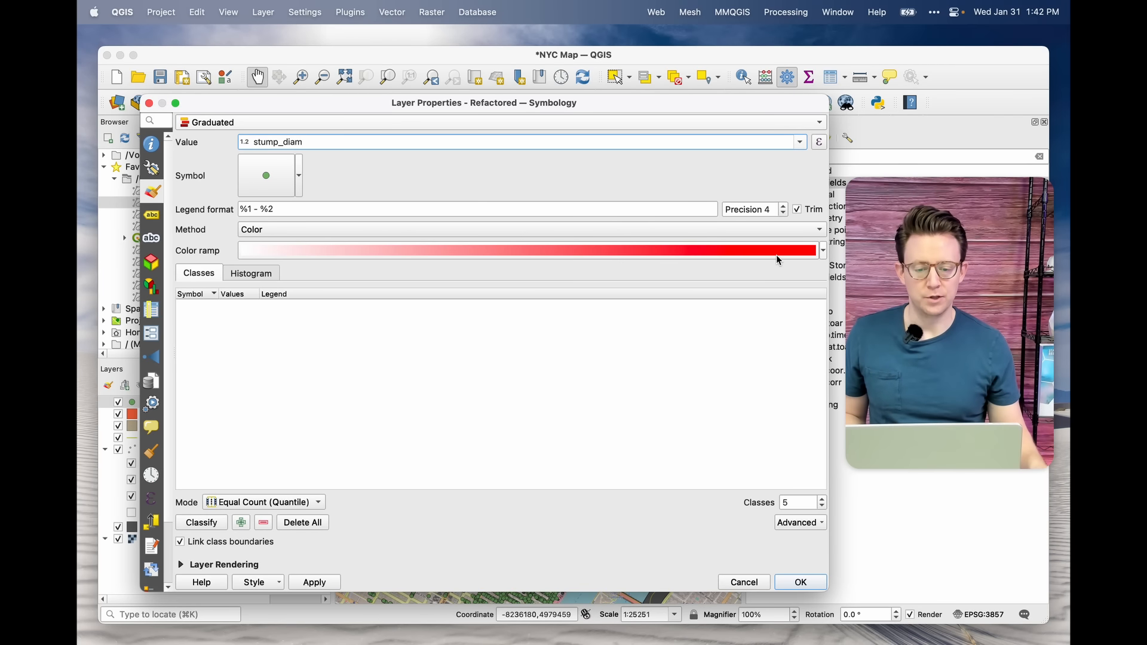
Step: Keep Color as the graduated method and choose the Magma color ramp
left_click(818, 231)
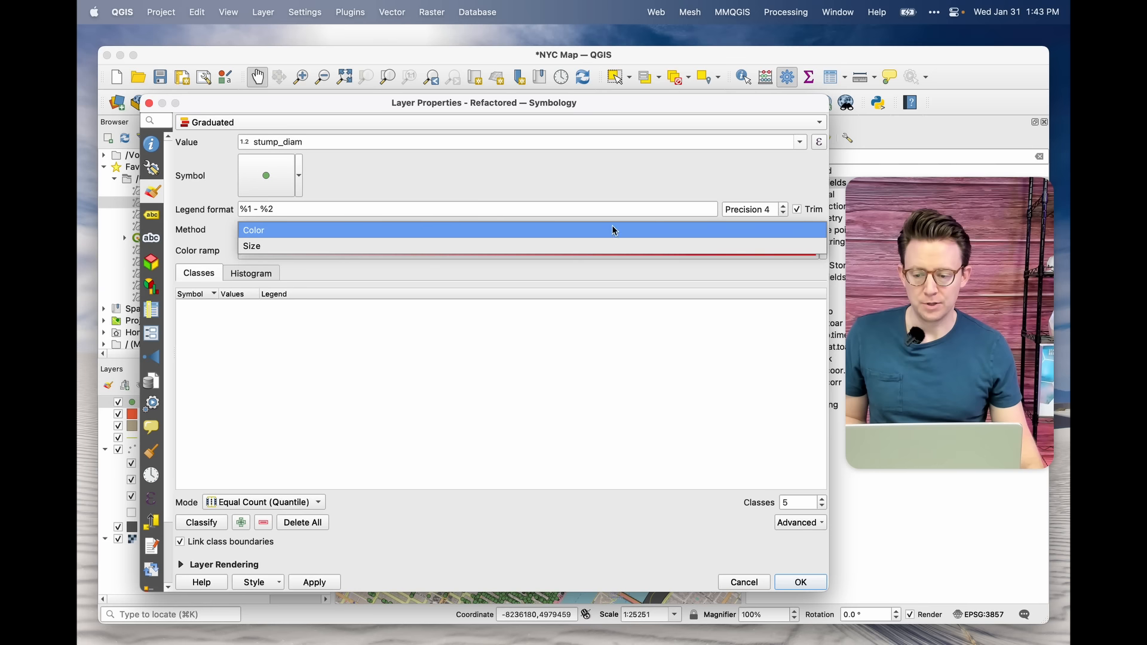
left_click(534, 231)
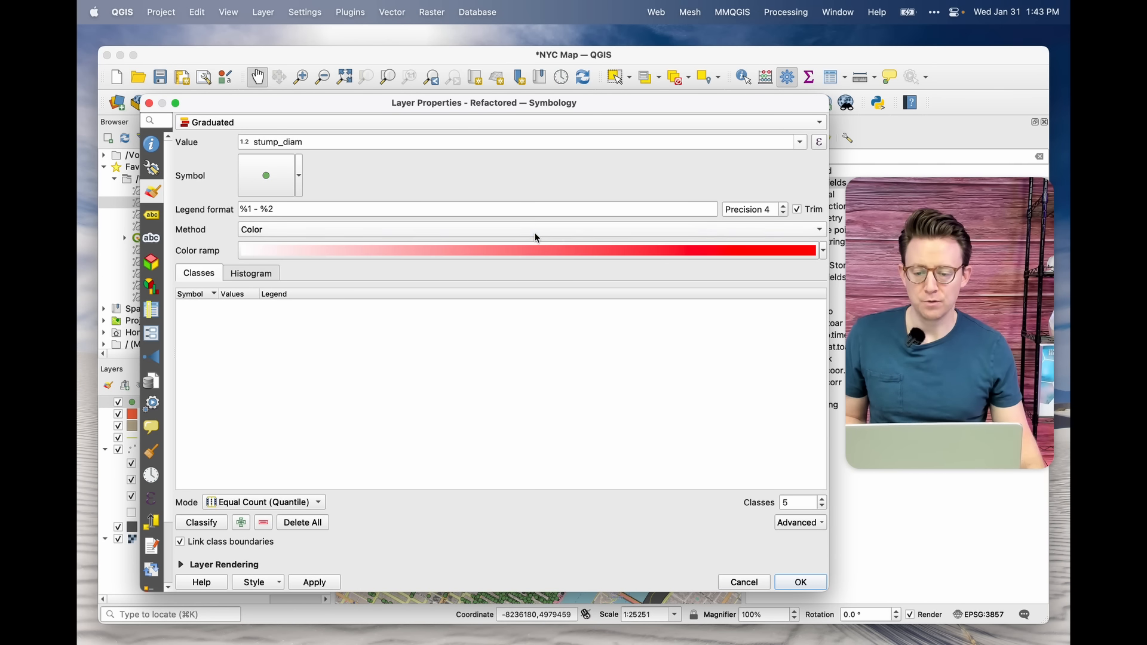
left_click(824, 252)
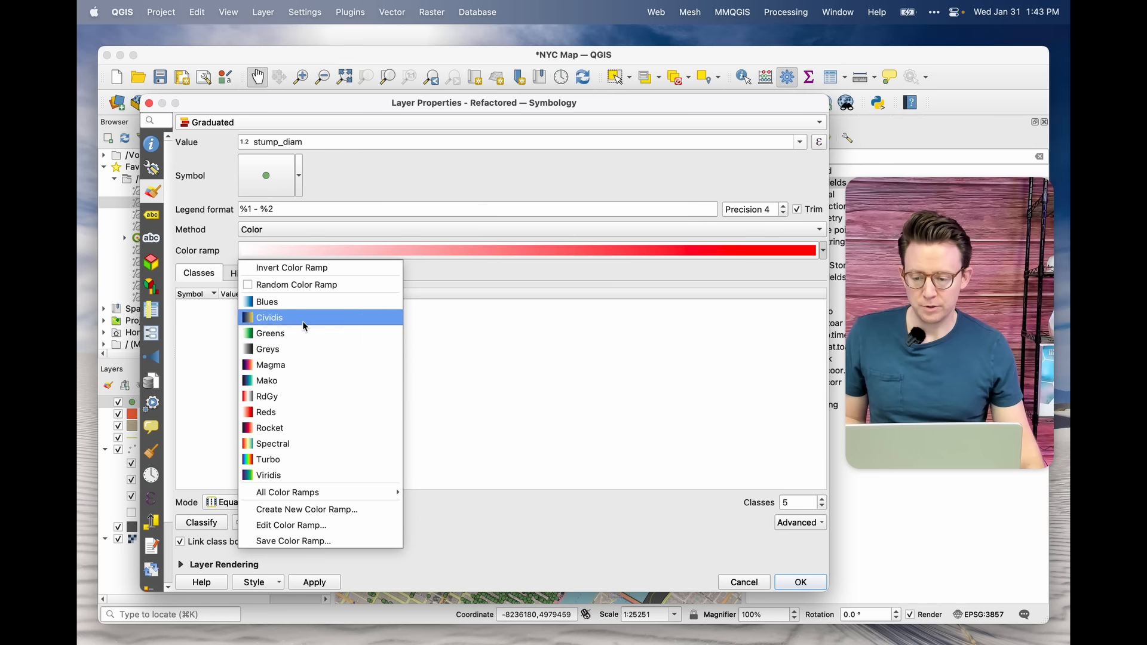
mouse_move(293, 491)
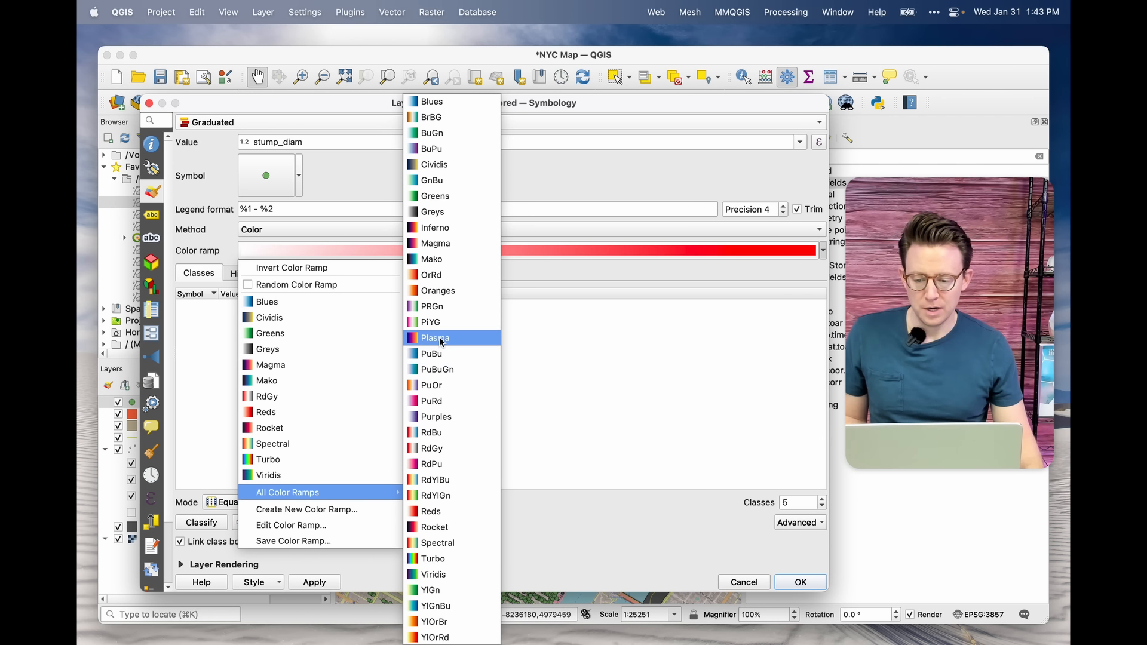
left_click(432, 244)
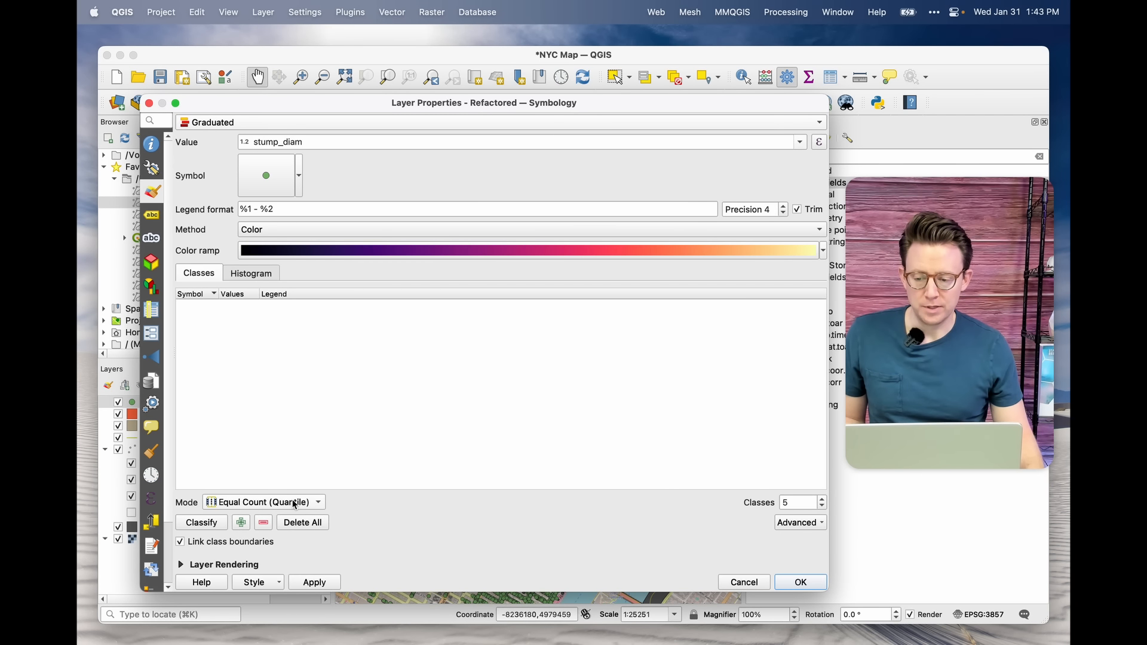
Step: Classify the stump_diam values with Natural Breaks (Jenks) into 7 classes
left_click(221, 510)
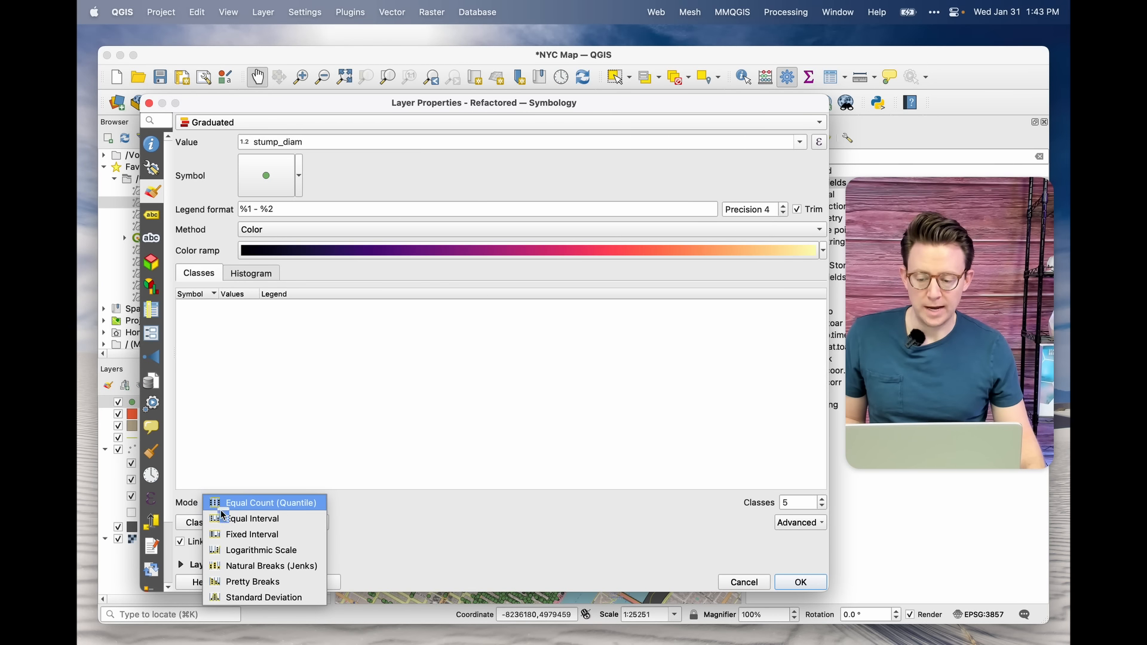
left_click(294, 571)
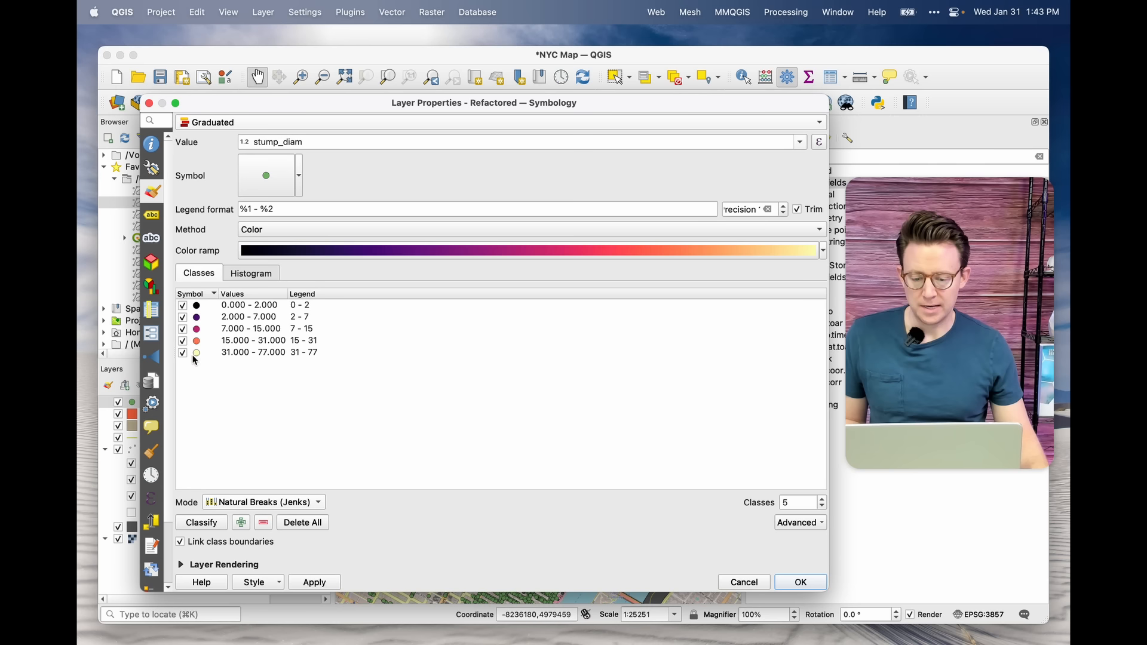
left_click(793, 506)
left_click(823, 499)
left_click(822, 499)
left_click(205, 524)
left_click(206, 527)
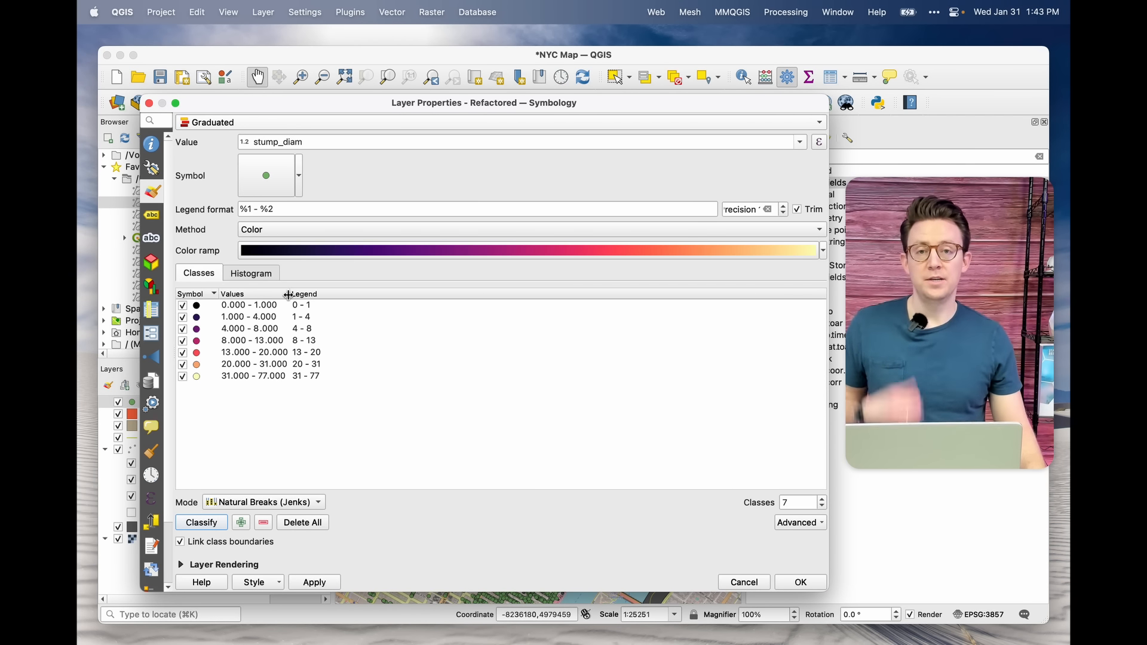
Step: Load the stump_diam values into the histogram to examine their distribution against the class breaks, and return to the class list
left_click(238, 274)
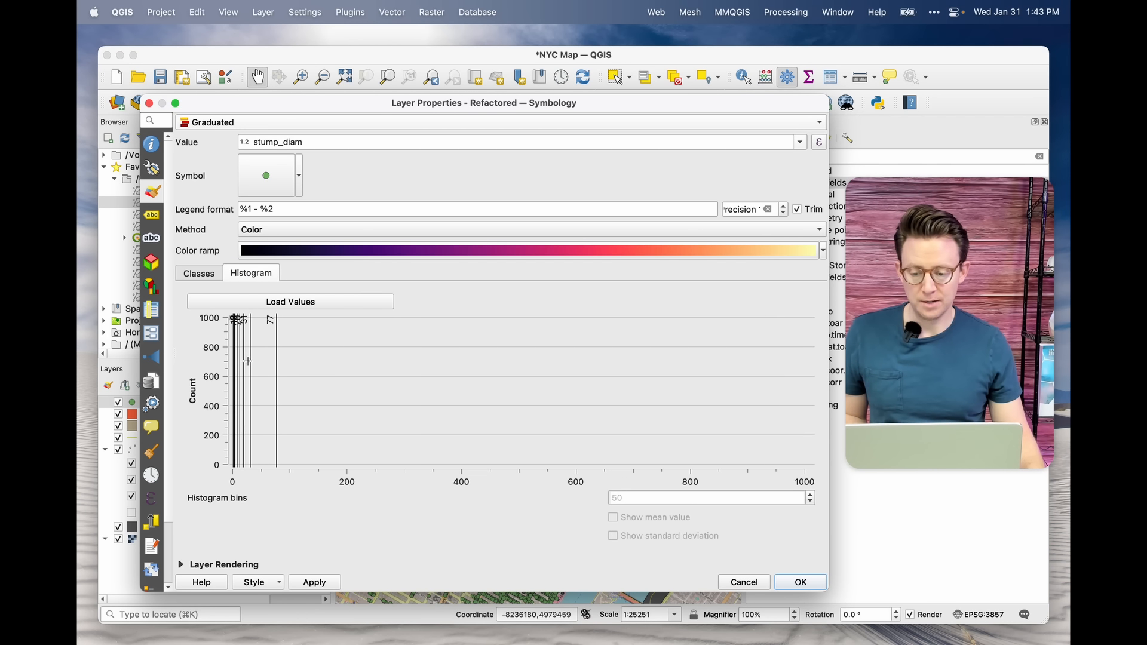
left_click(255, 302)
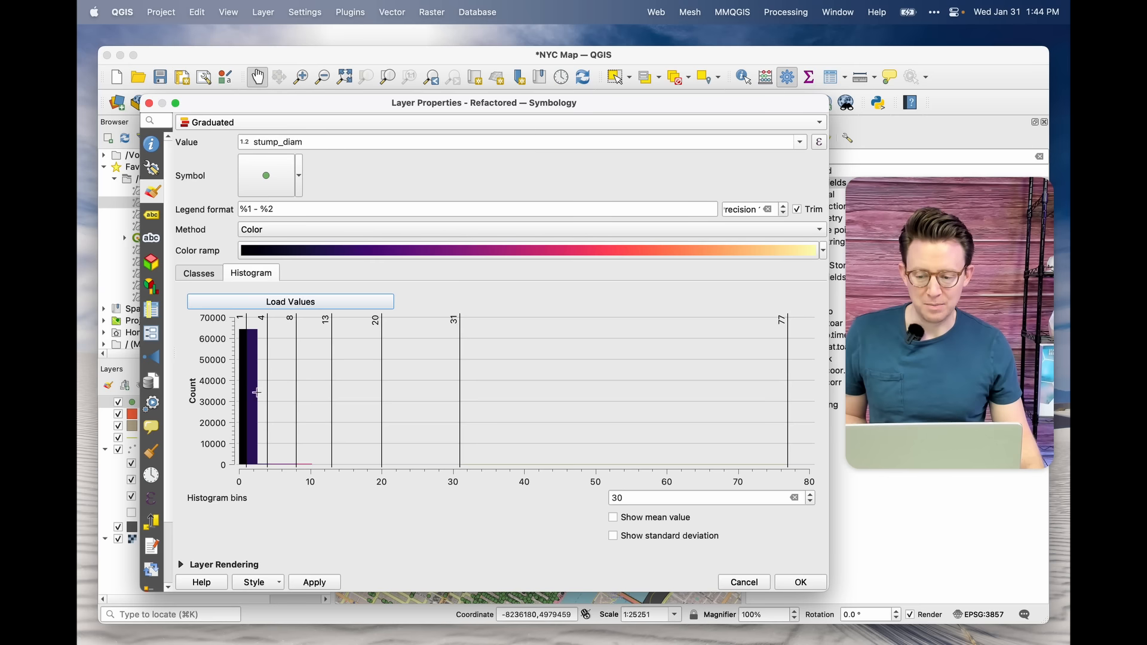
left_click(191, 276)
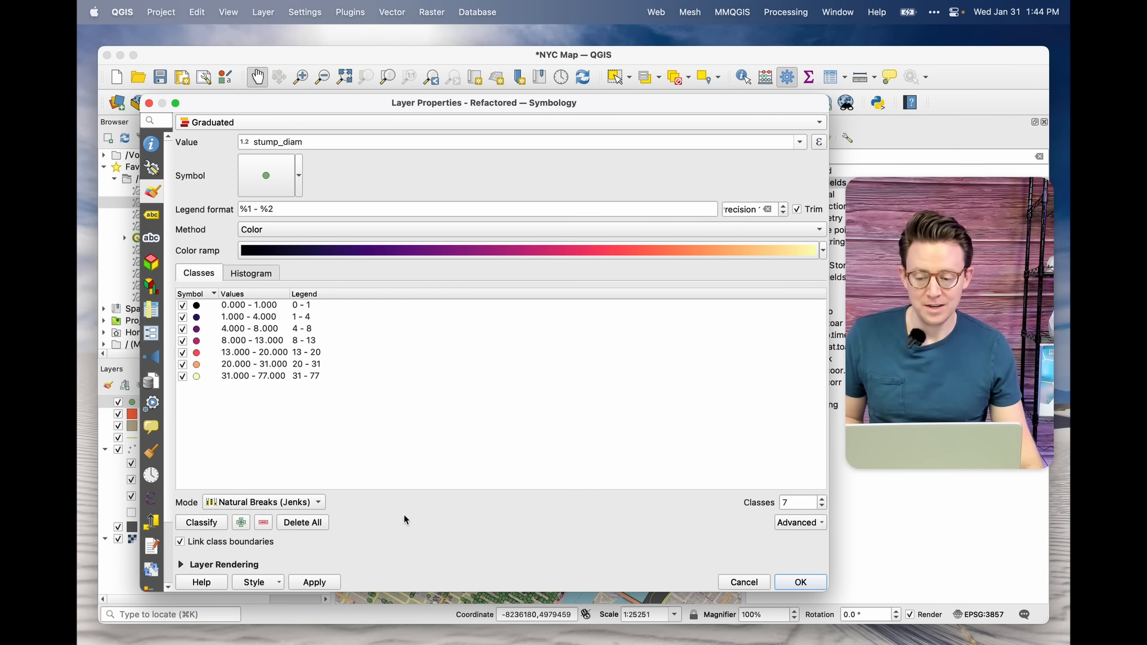
Step: Apply the graduated symbology, close the layer properties, and inspect the tree points around West 86th Street
left_click(321, 583)
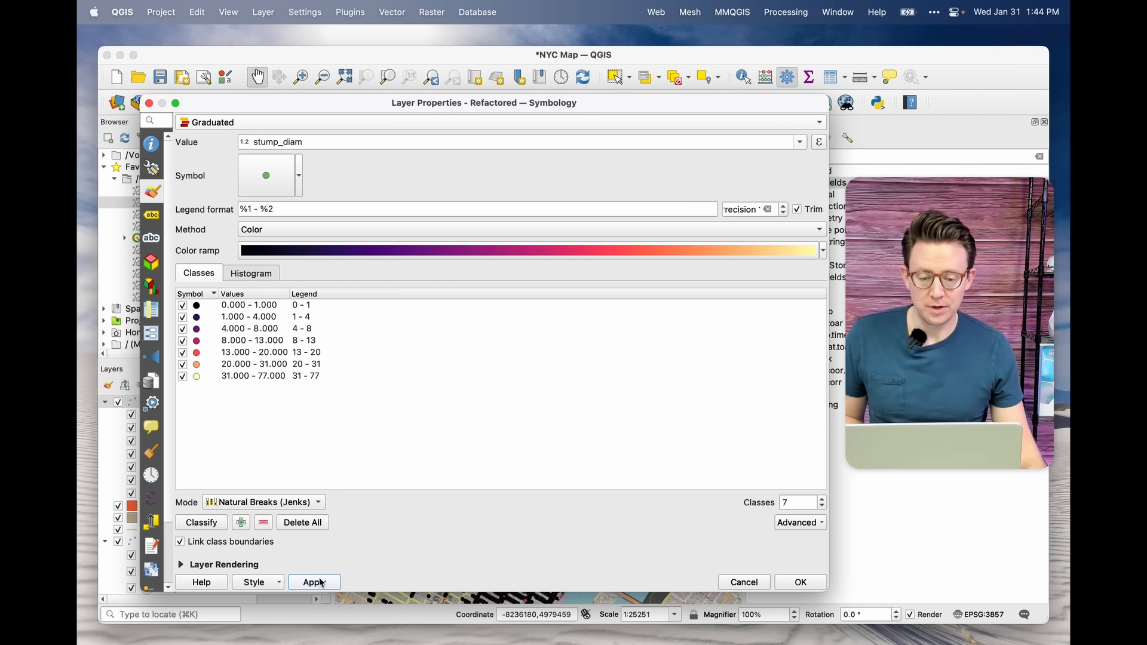
left_click(150, 104)
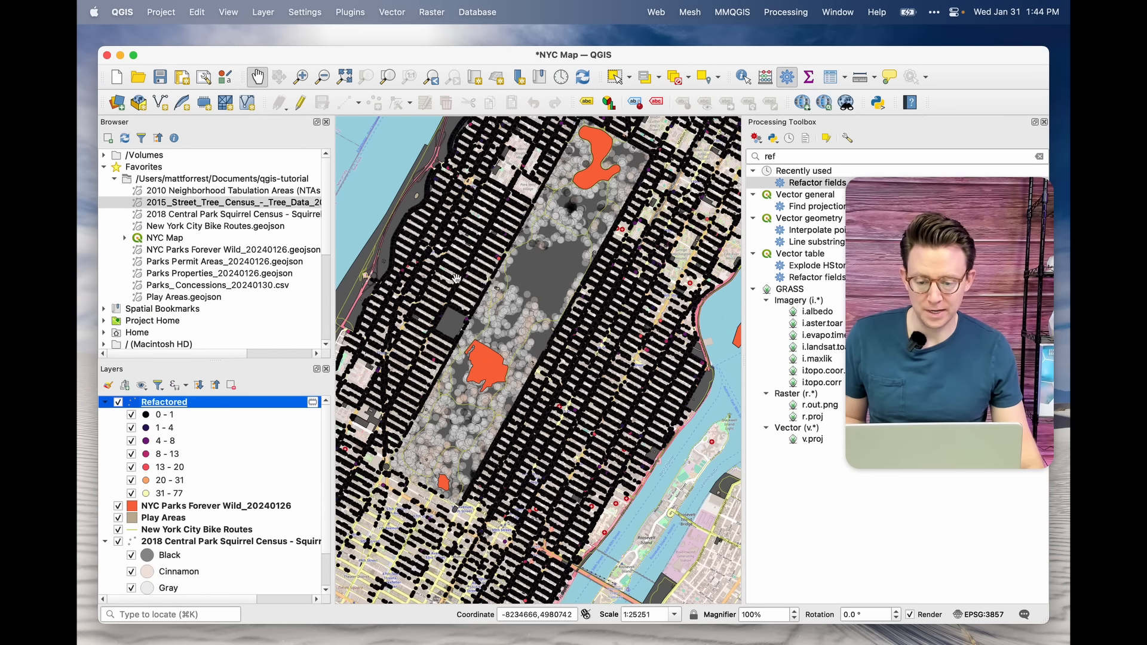
scroll(464, 258, "up", 2)
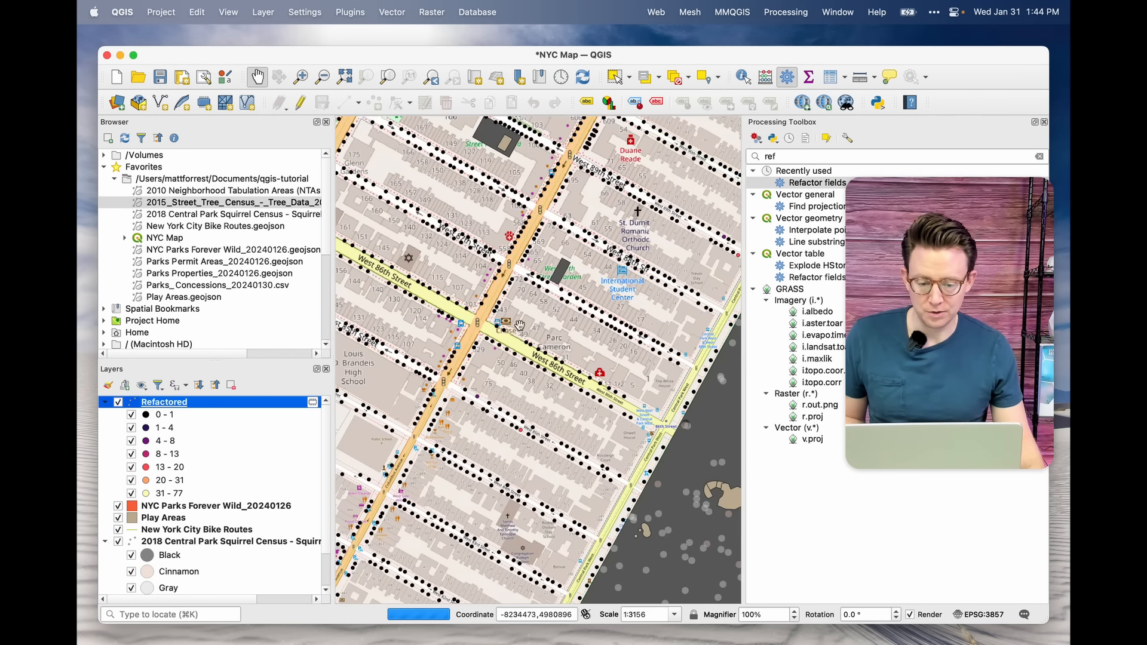
scroll(488, 327, "up", 1)
left_click_drag(489, 327, 468, 327)
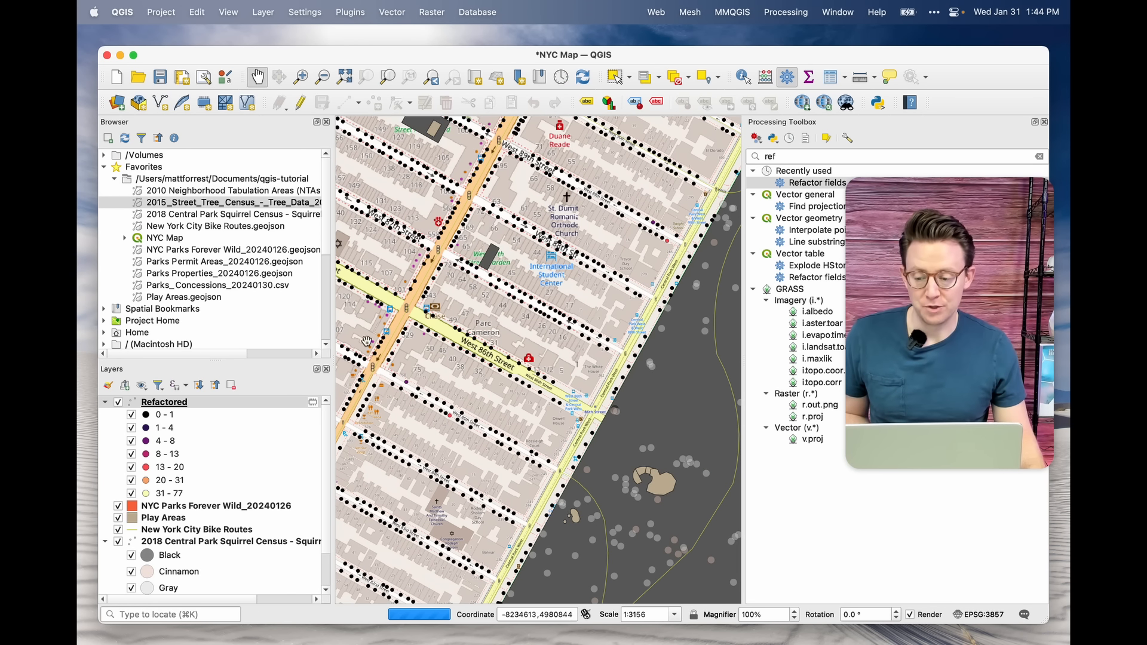
Step: Hide the 0 - 1 class of the Refactored layer and check the remaining stump points around Central Park
left_click(130, 416)
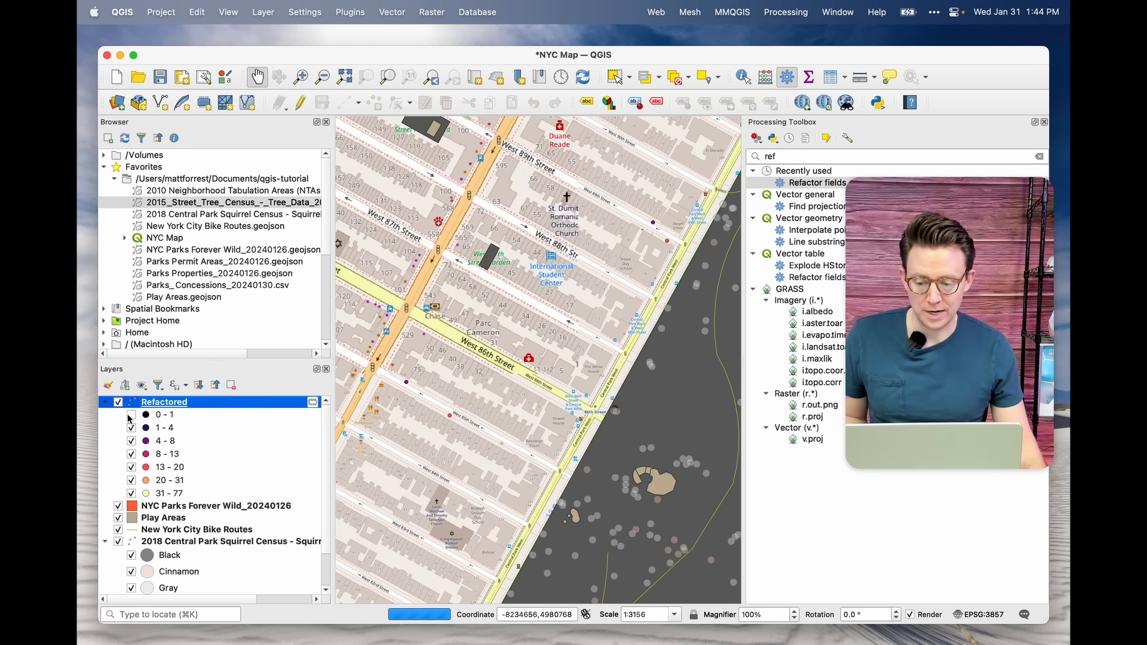
left_click_drag(595, 316, 479, 434)
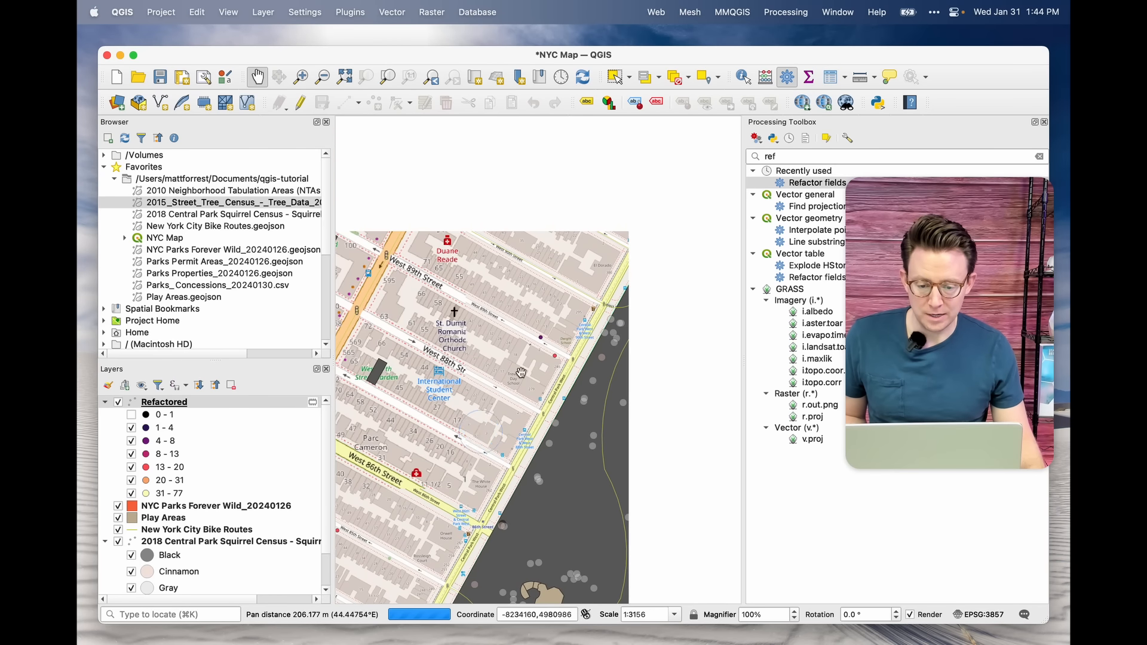
scroll(552, 348, "up", 1)
scroll(538, 347, "down", 5)
scroll(631, 389, "up", 1)
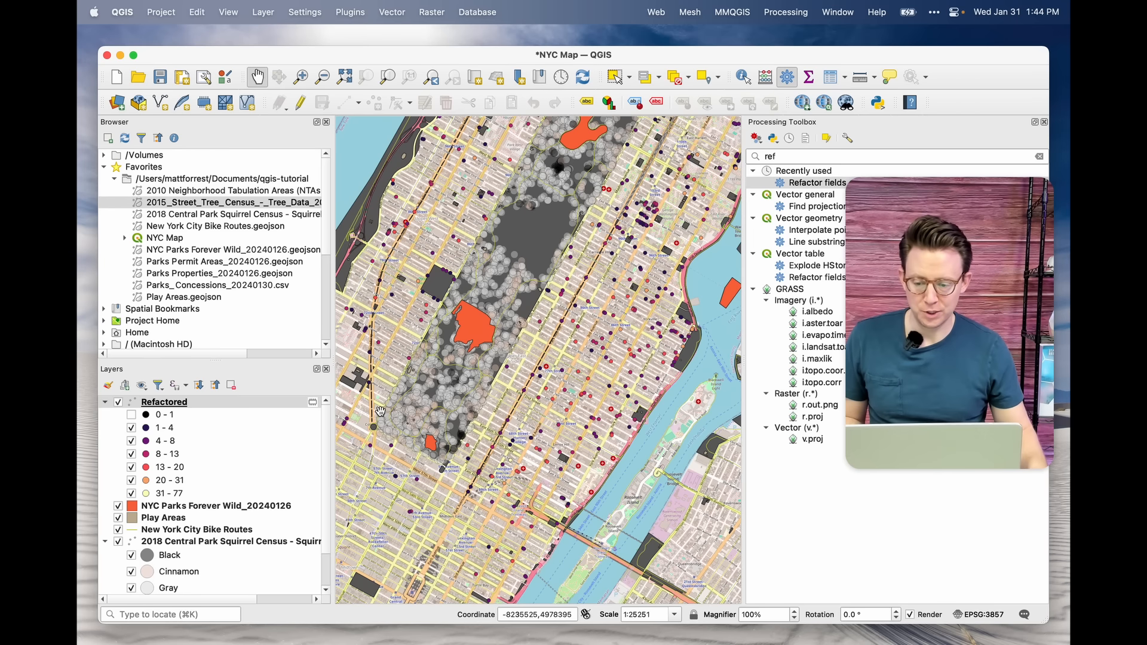
Step: Set the Refactored layer's graduated marker size to 3 millimetres, apply it, and close the layer properties
left_click(170, 403)
double_click(170, 403)
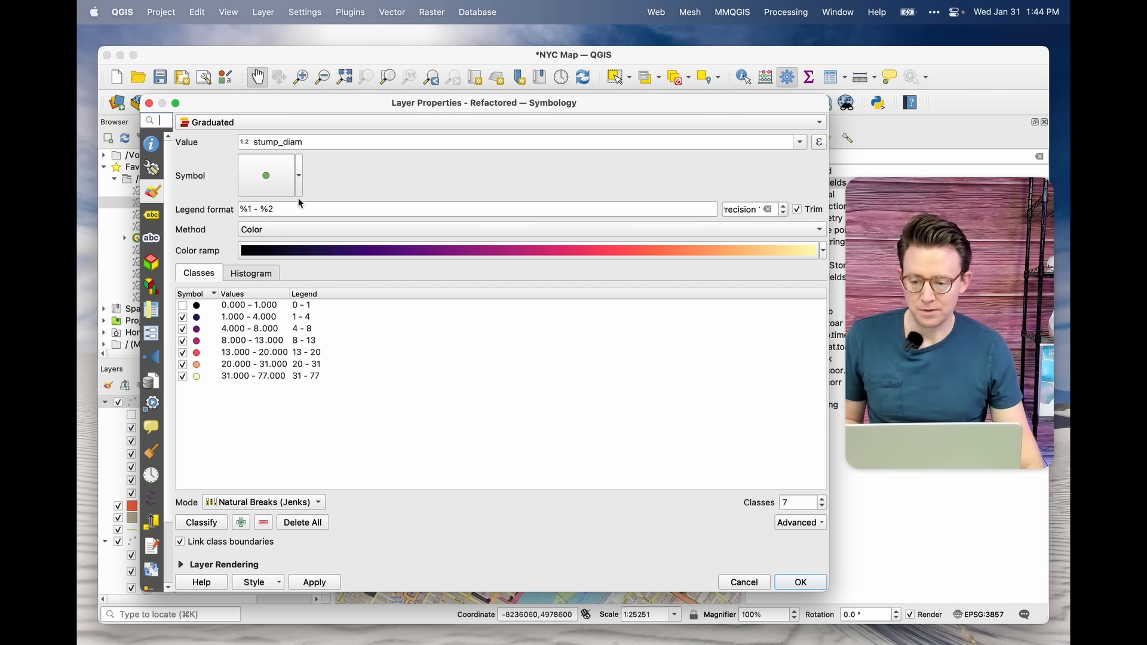
left_click(300, 177)
left_click(274, 185)
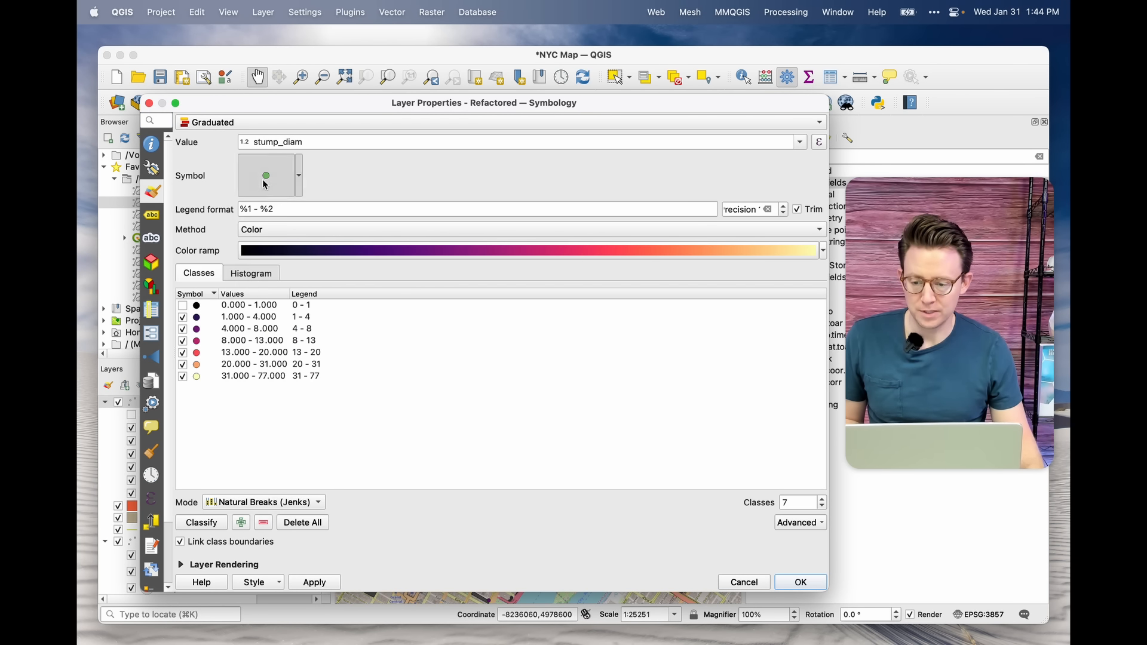
left_click(266, 179)
left_click(624, 298)
left_click(624, 299)
left_click(625, 299)
left_click(625, 298)
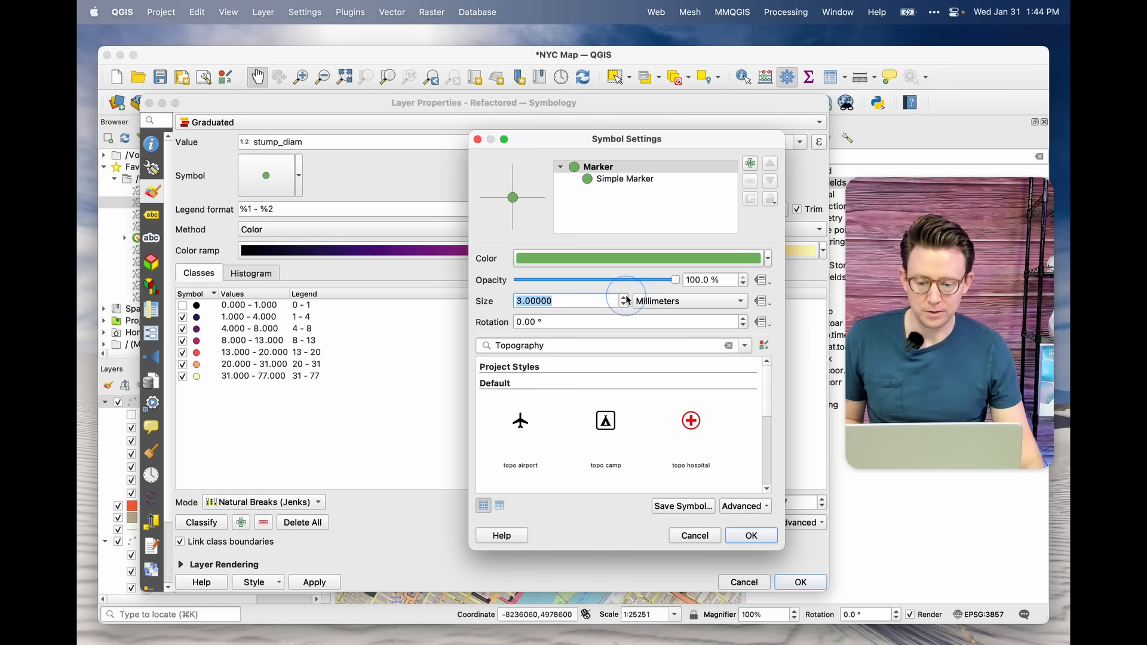
left_click(750, 536)
left_click(314, 583)
left_click(799, 583)
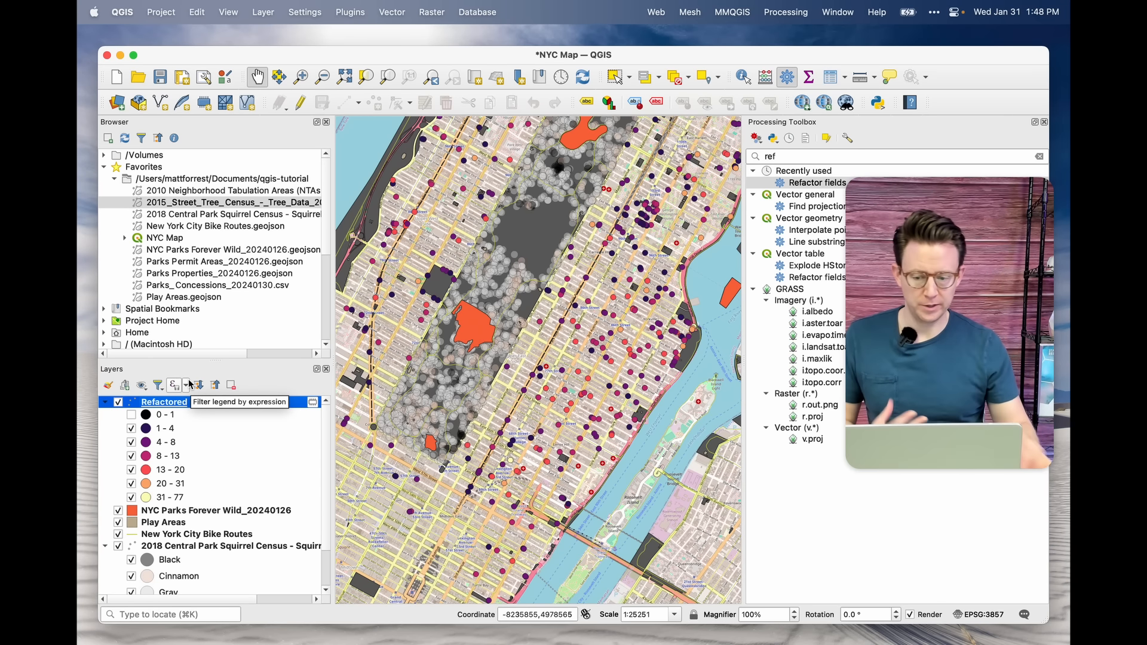
Step: Switch the Refactored layer's graduated method to Size, ranging from 2 to 18 millimetres, and apply the symbology
double_click(177, 407)
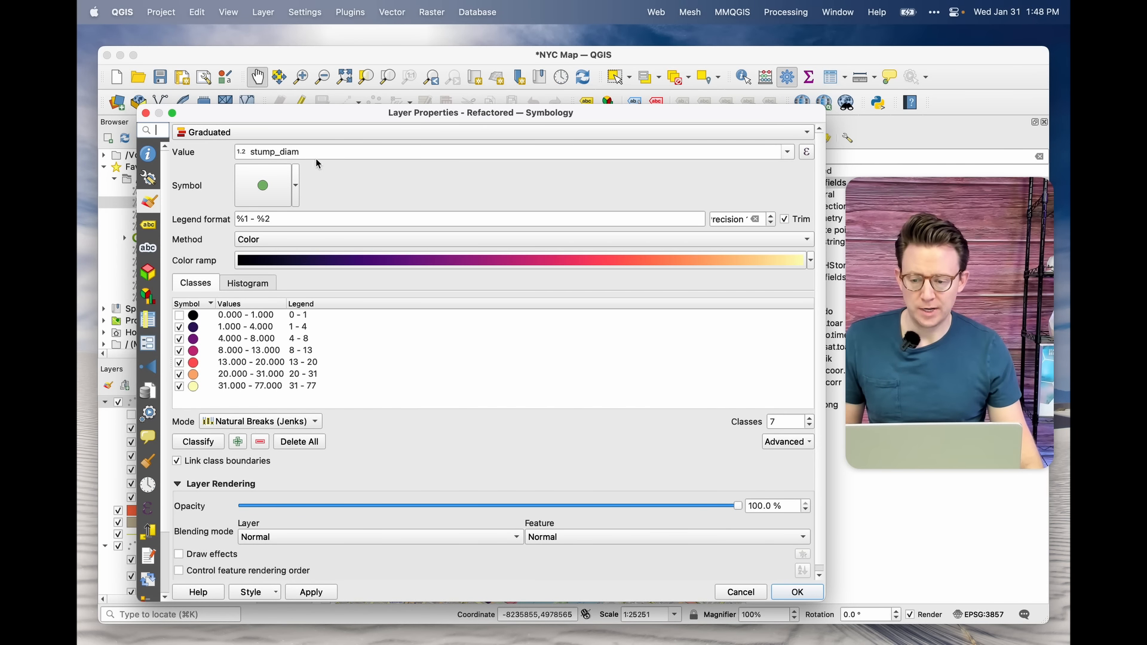
left_click(730, 242)
left_click(271, 257)
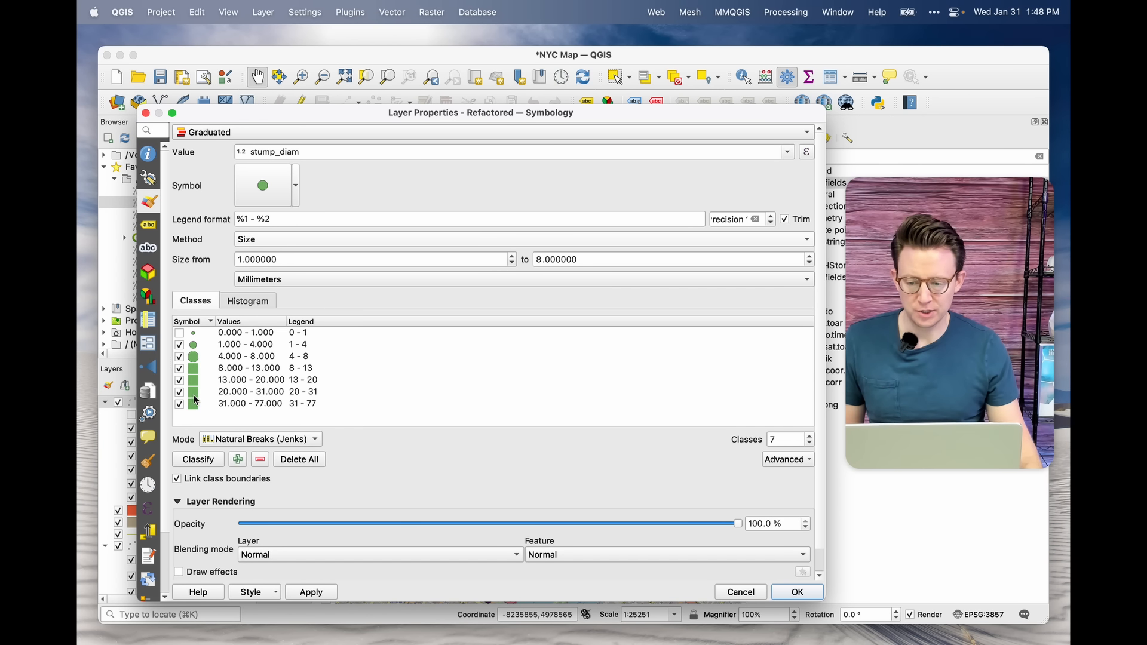
left_click_drag(279, 259, 225, 263)
type("2")
left_click(557, 261)
double_click(557, 261)
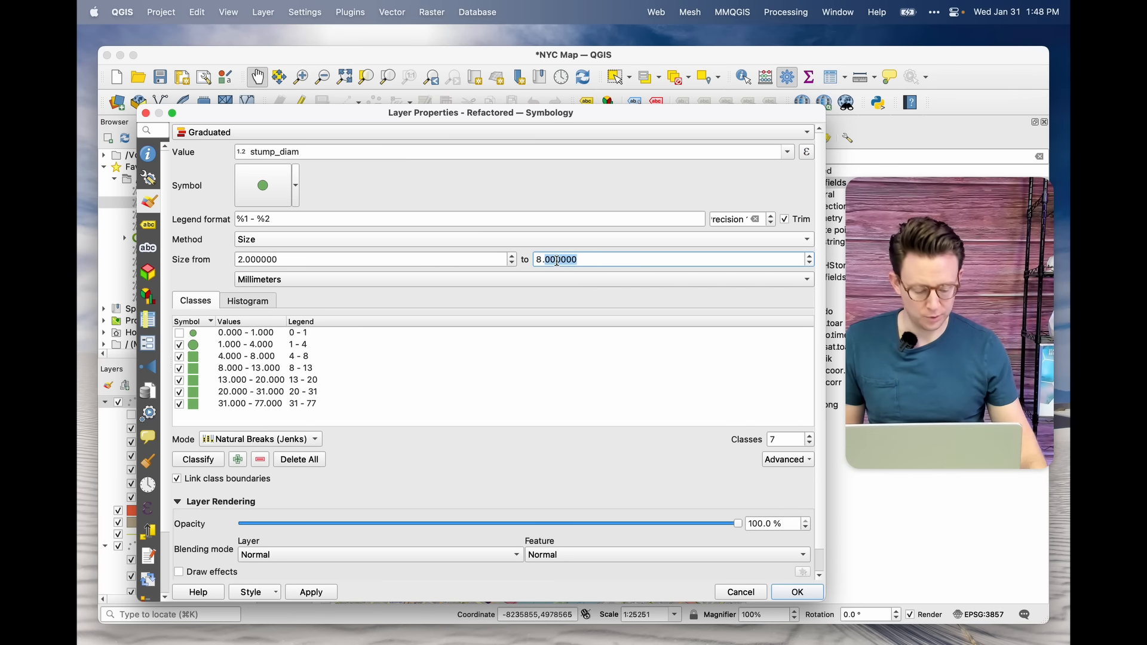
key("BackSpace")
key("BackSpace")
type("18")
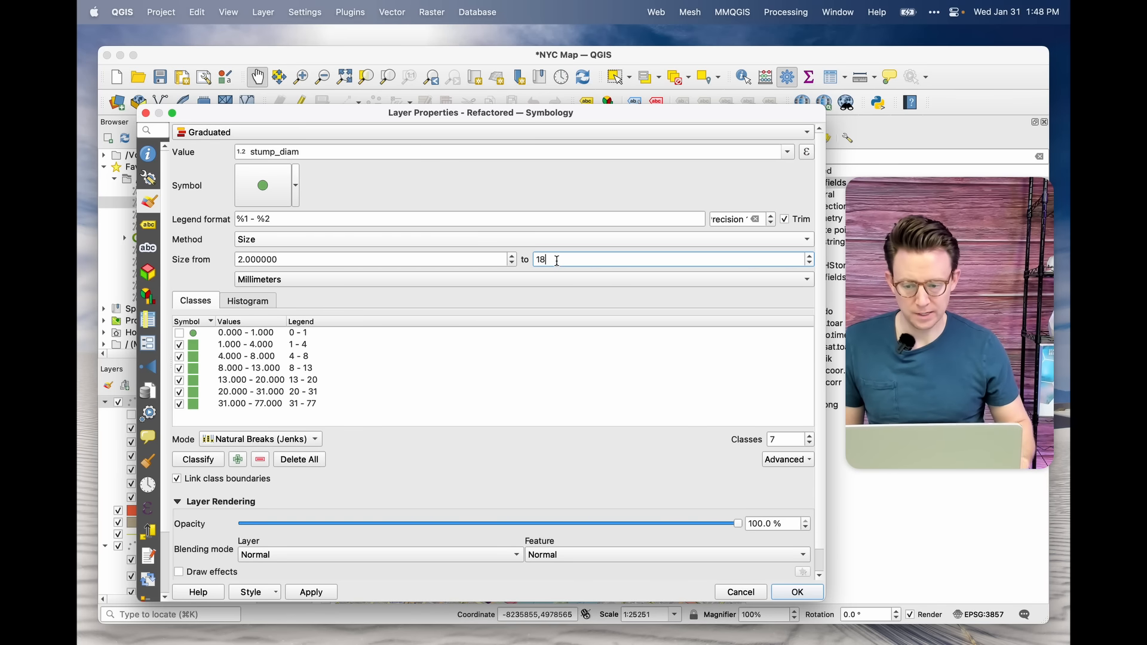
left_click(313, 593)
left_click(780, 590)
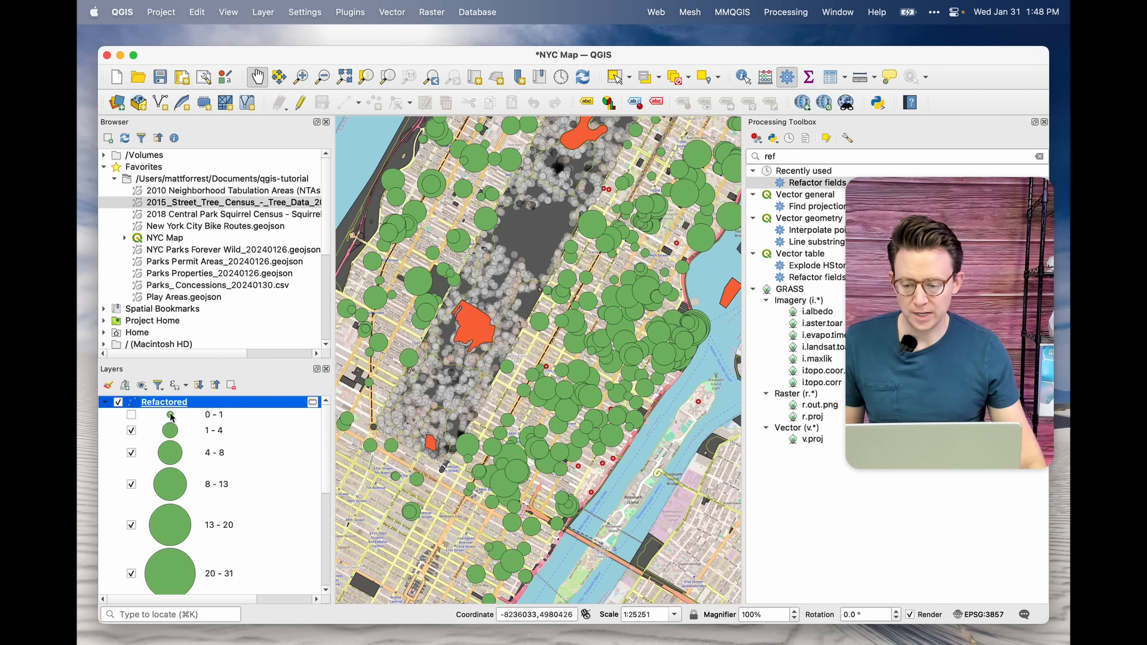
Step: Show the 0 - 1 class temporarily, hide it again, and view the sized stump points southwest of Central Park
left_click(131, 416)
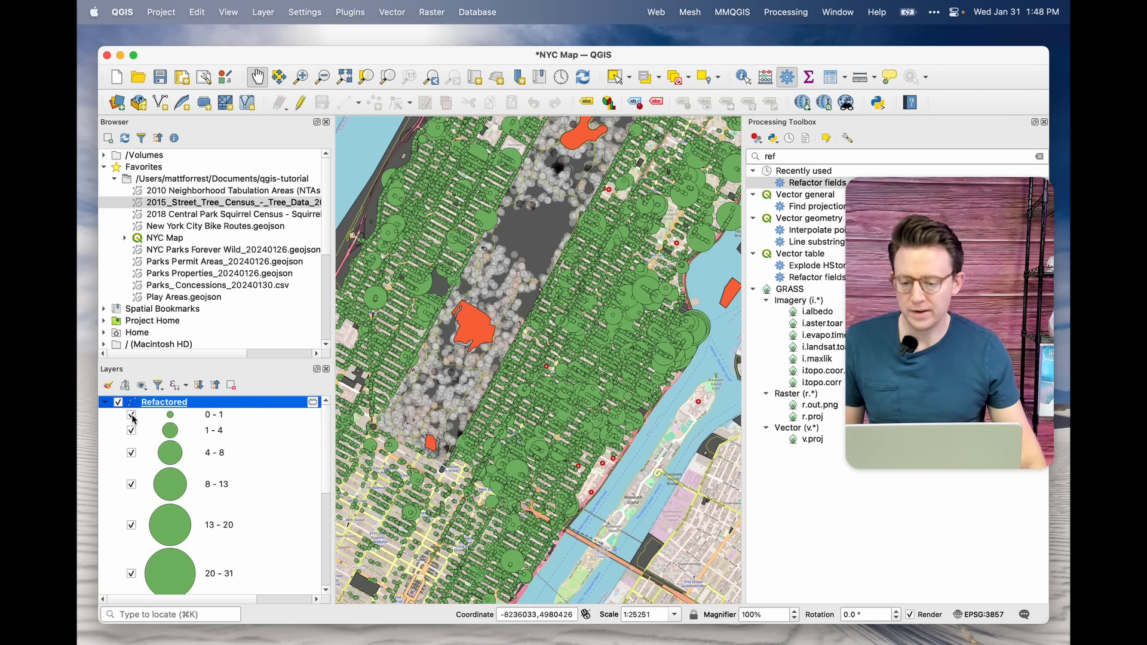
left_click(132, 415)
left_click_drag(422, 356, 571, 338)
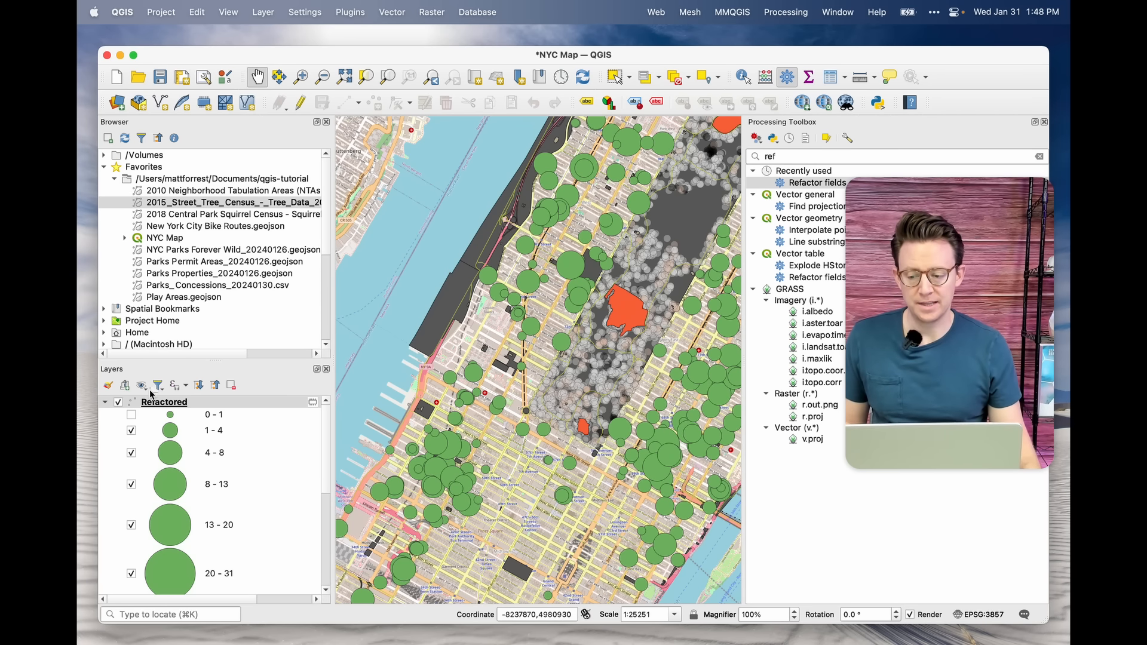
Step: Set the legend precision of the Refactored layer's graduated classes to 4
double_click(164, 404)
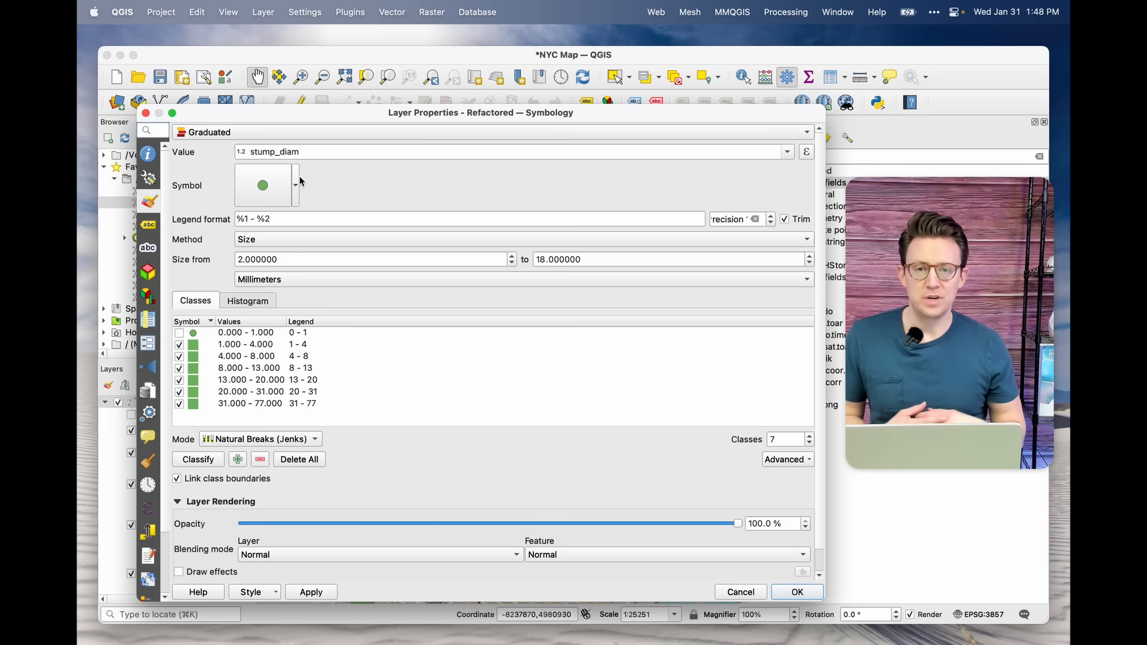
left_click(353, 221)
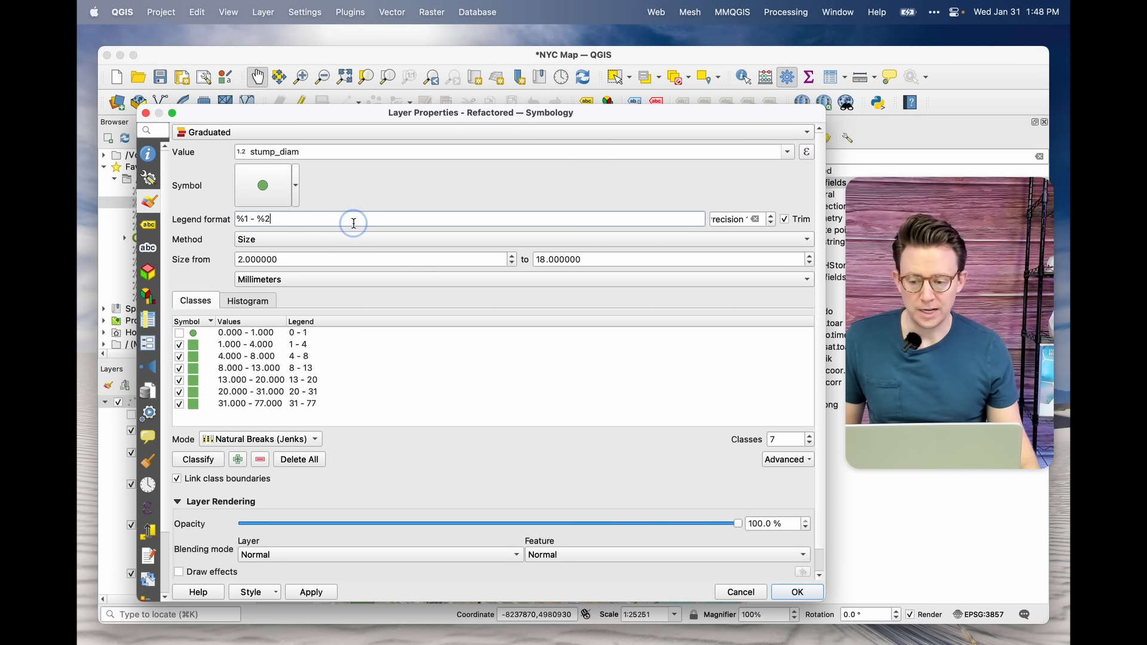
left_click(763, 218)
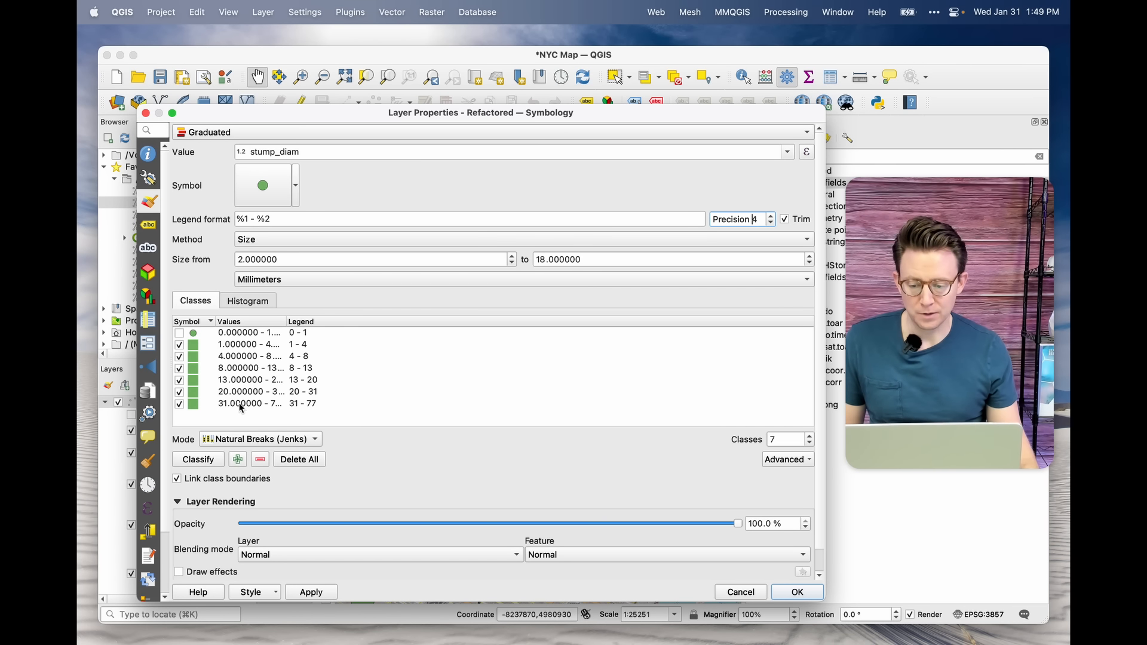
scroll(280, 386, "down", 2)
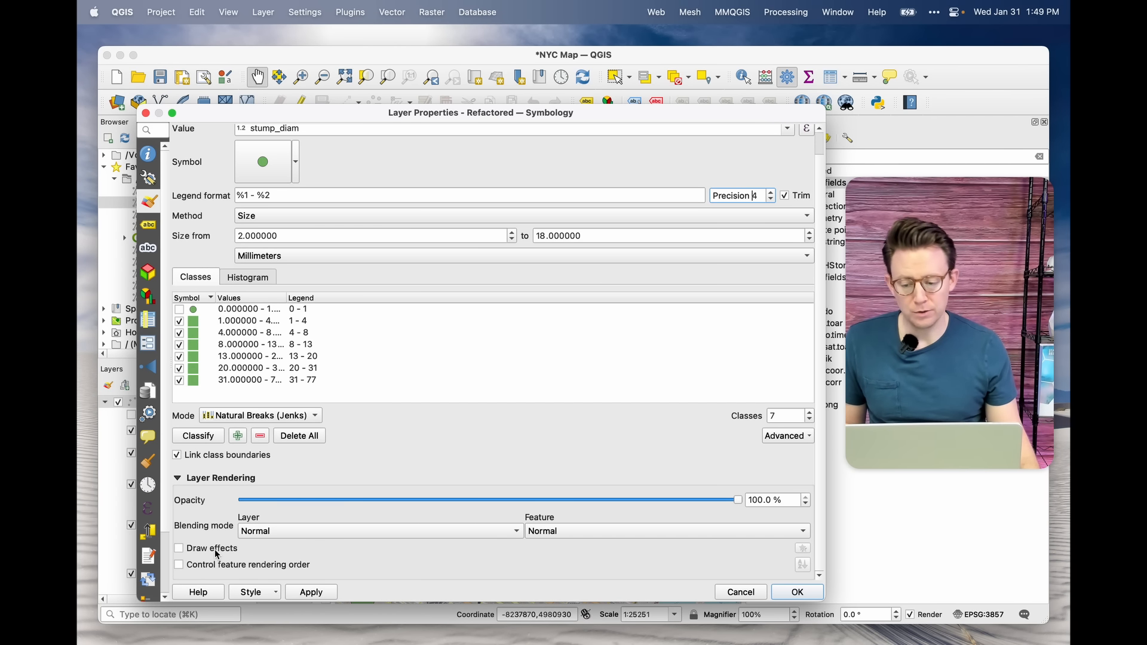
Step: Enable feature rendering order control with stump_diam as the ordering expression, and apply it to the Refactored layer
left_click(245, 568)
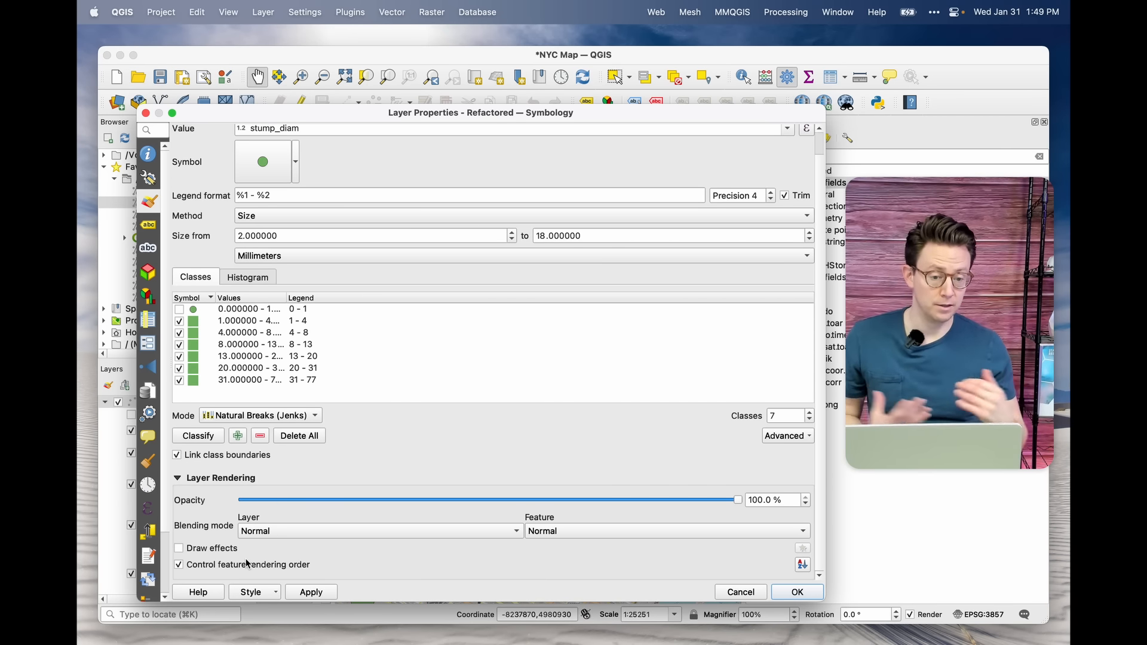
left_click(802, 566)
left_click(552, 285)
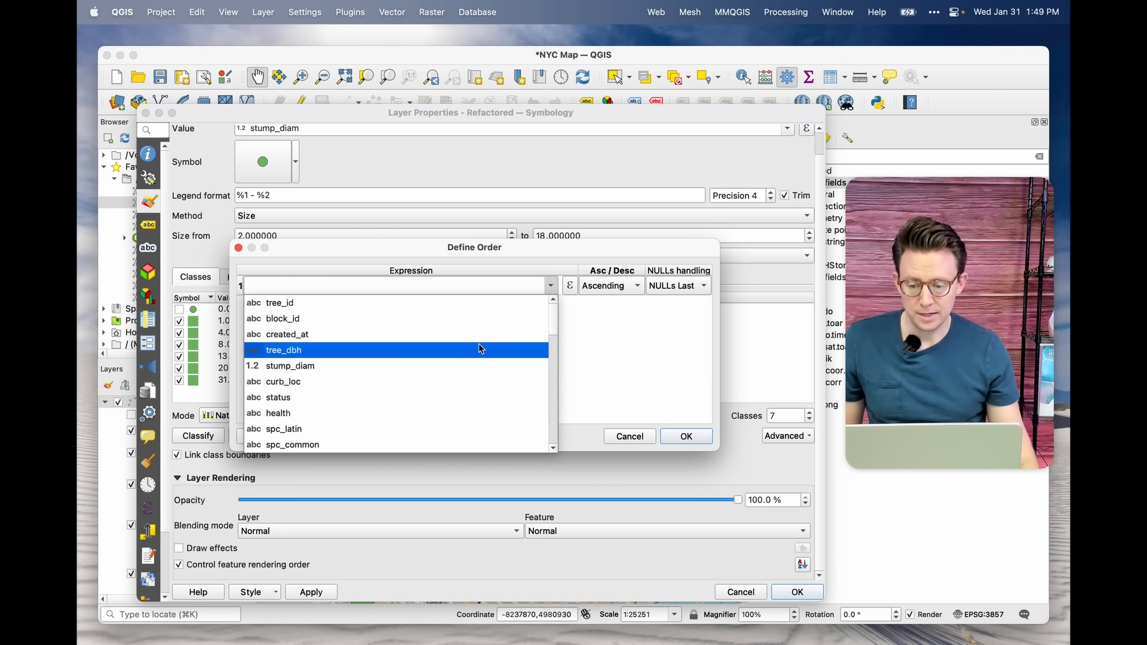
left_click(457, 366)
left_click(632, 286)
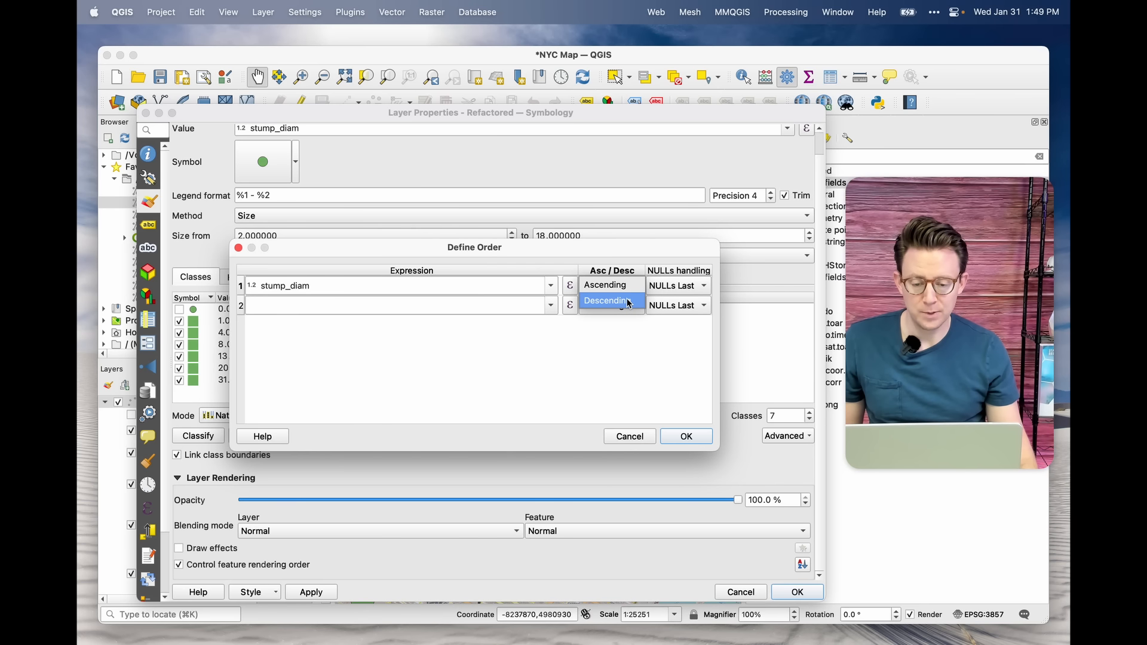
left_click(699, 439)
left_click(703, 440)
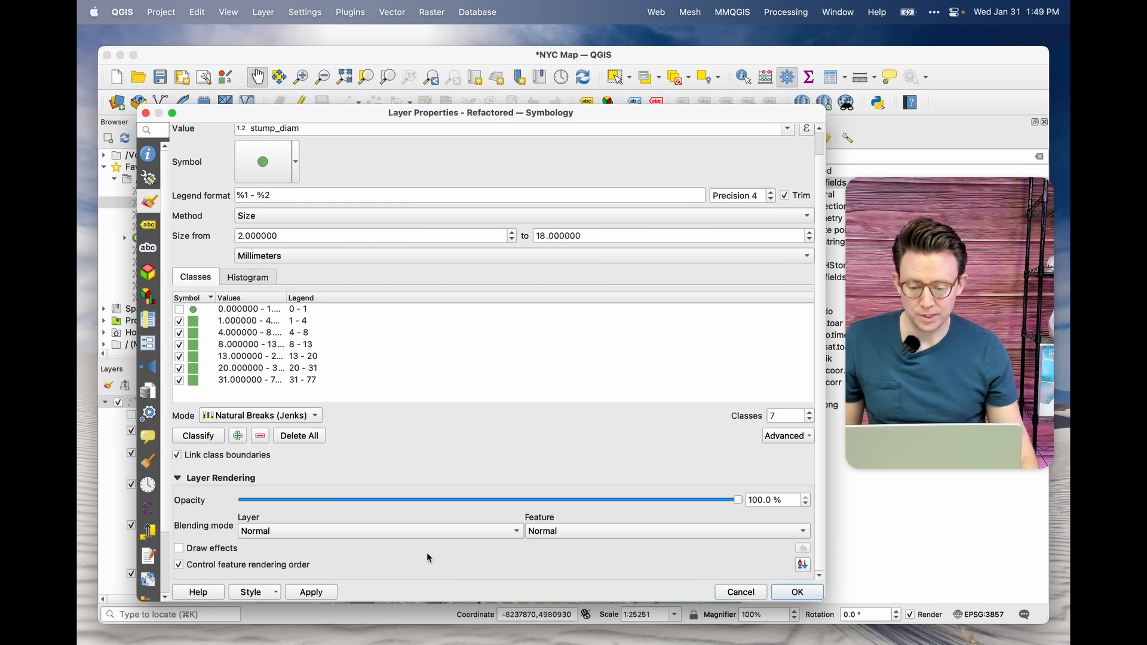
left_click(312, 592)
left_click(798, 592)
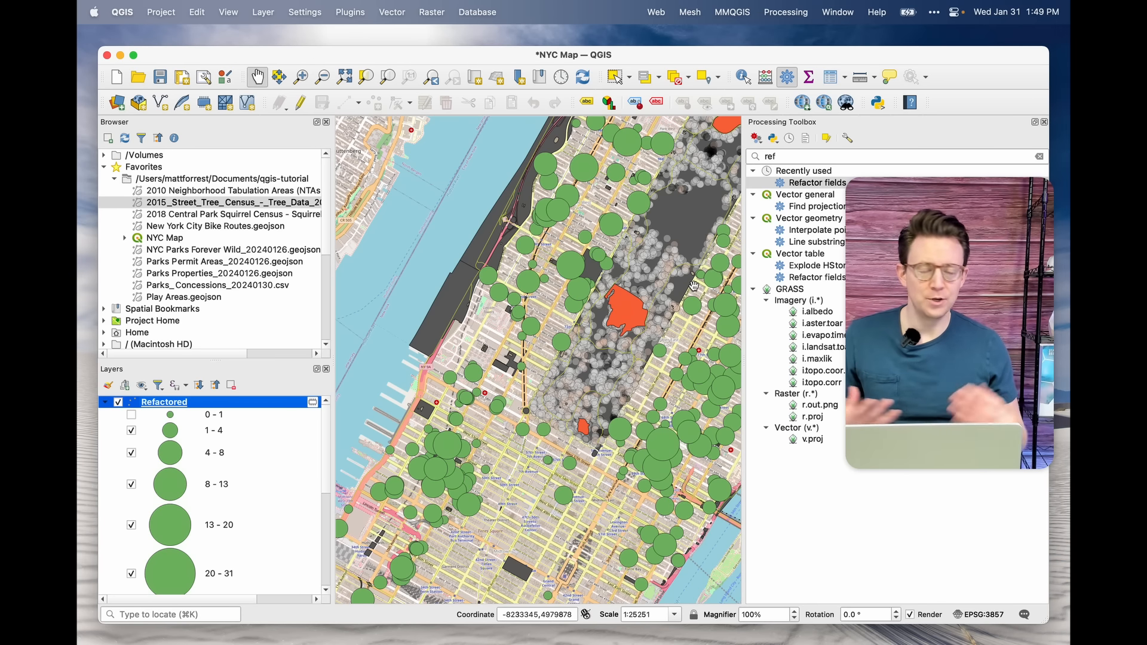
Step: Preview the Rule-based renderer for the Refactored layer and inspect the filter expression of the 0 - 1 rule
double_click(168, 402)
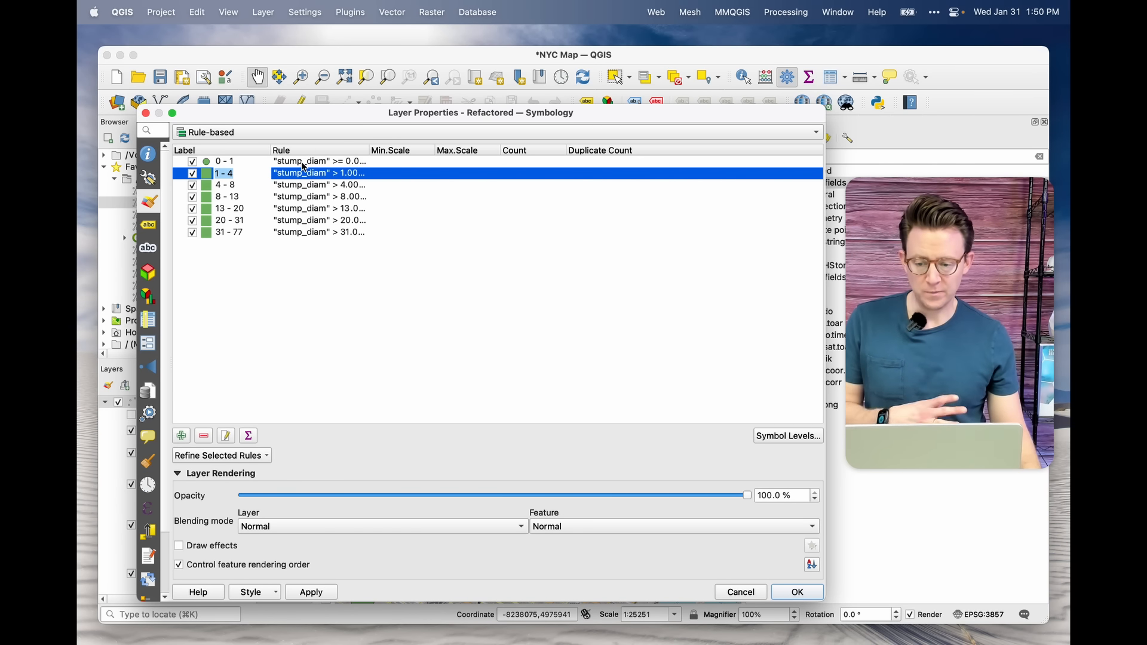
left_click(303, 162)
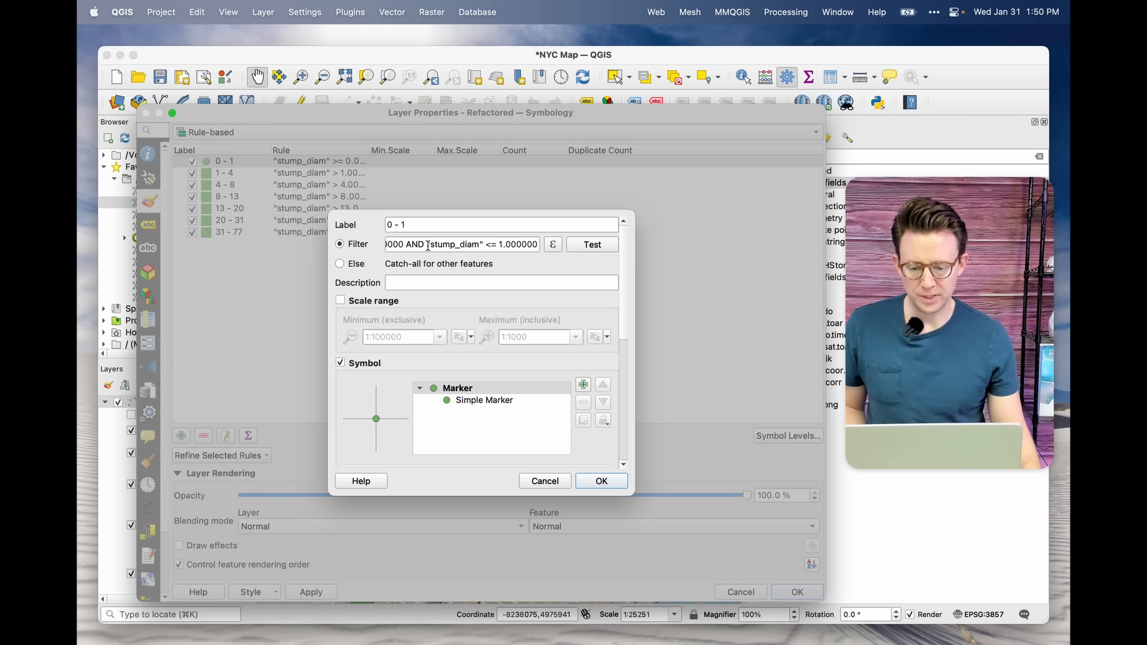
left_click(556, 482)
Step: Look through the Point Displacement, Point Cluster, Heatmap and Embedded Symbols renderer options, and close the properties without applying
left_click(210, 135)
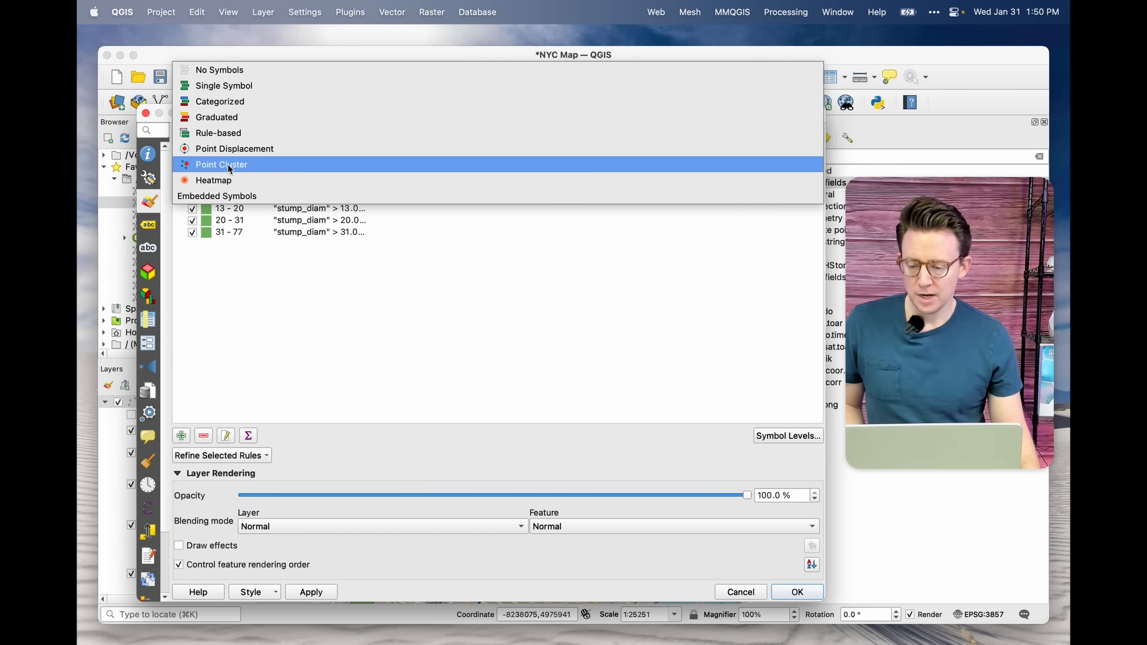
left_click(230, 150)
left_click(270, 129)
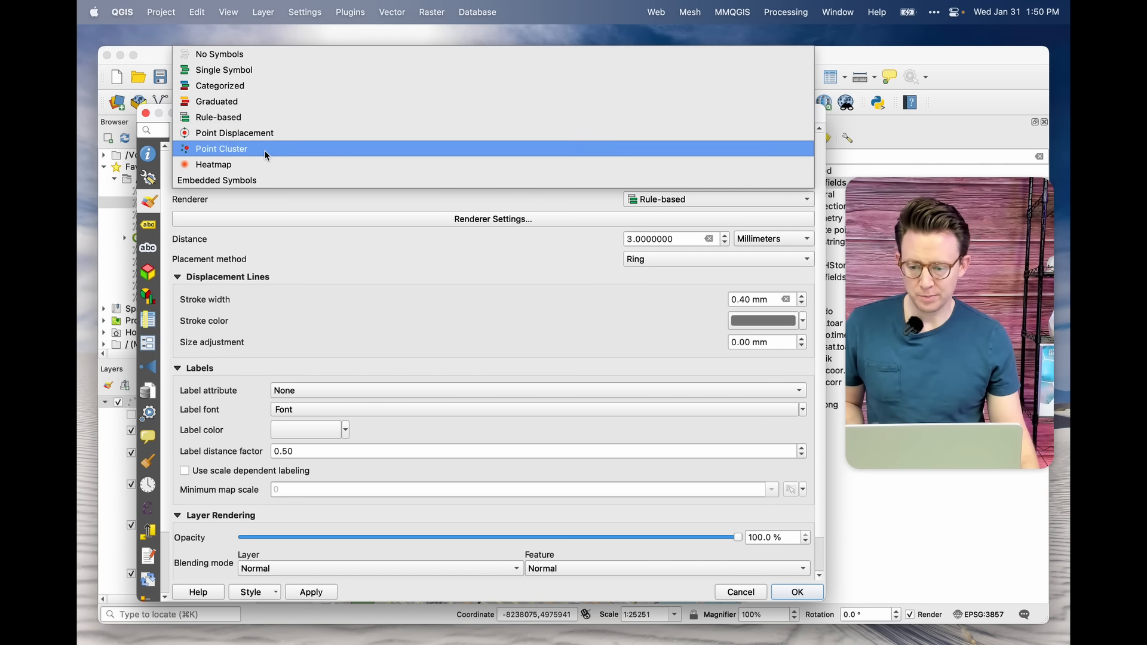
left_click(265, 152)
left_click(267, 135)
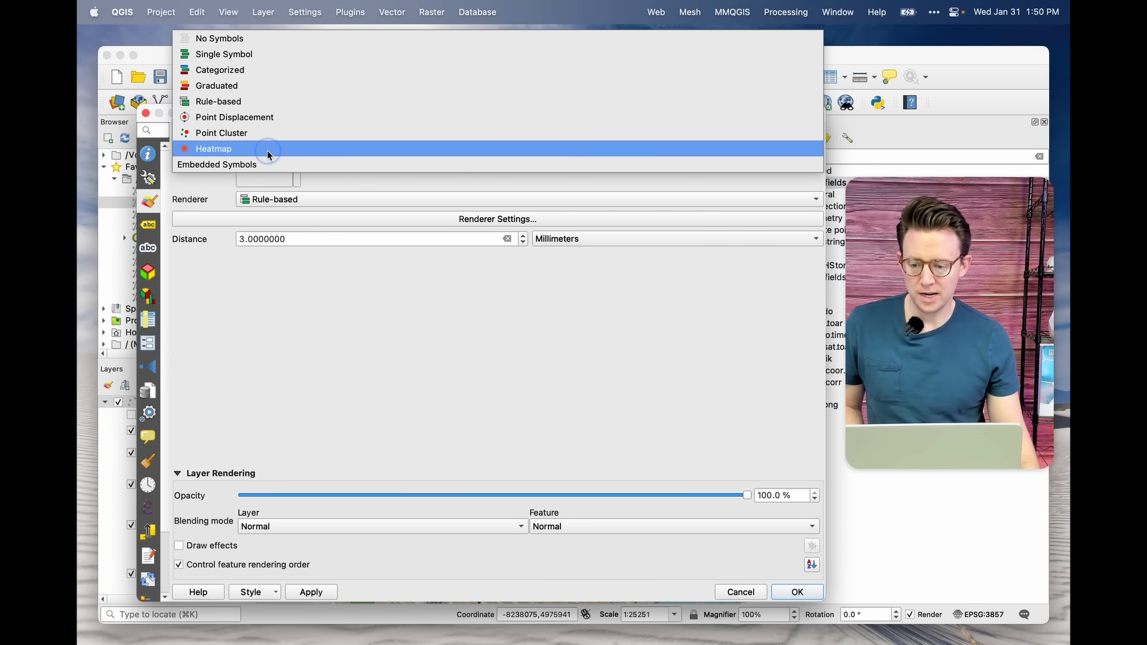
left_click(267, 149)
left_click(269, 145)
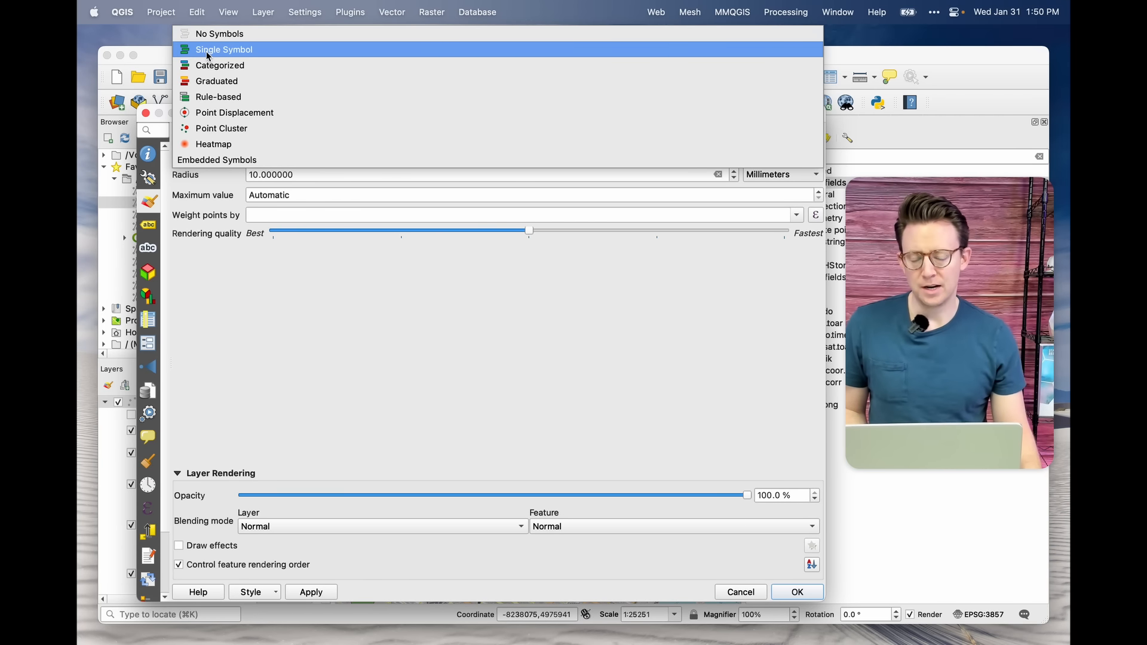
left_click(245, 160)
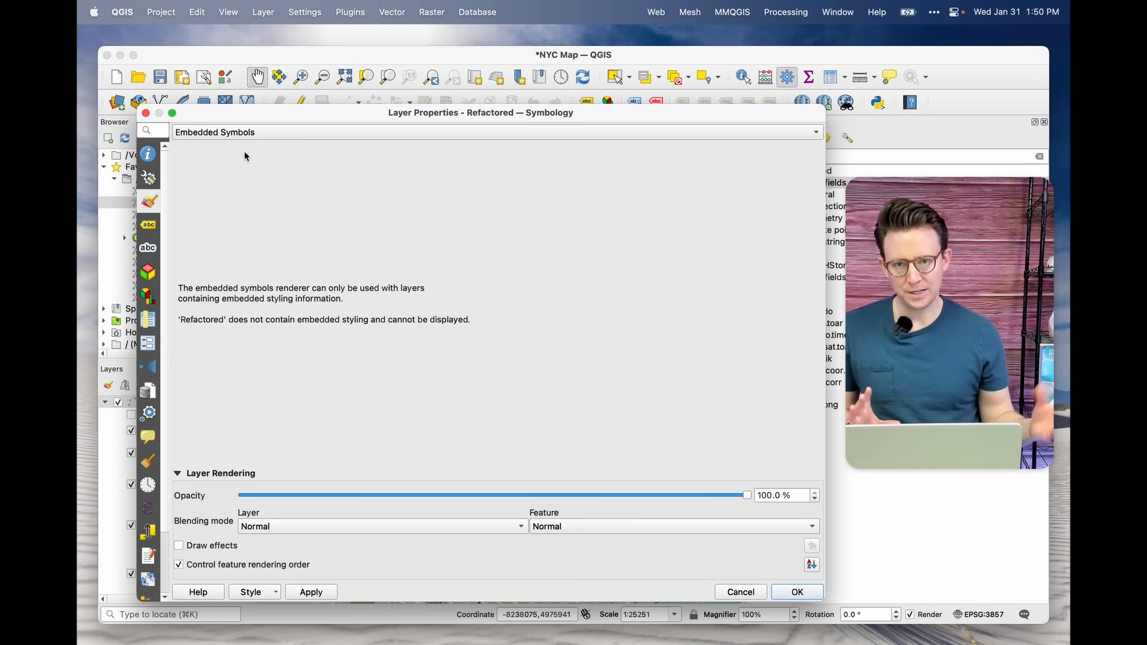
left_click(146, 113)
Step: Open the Refactored layer's attribute table and select the tree in row 6
right_click(167, 403)
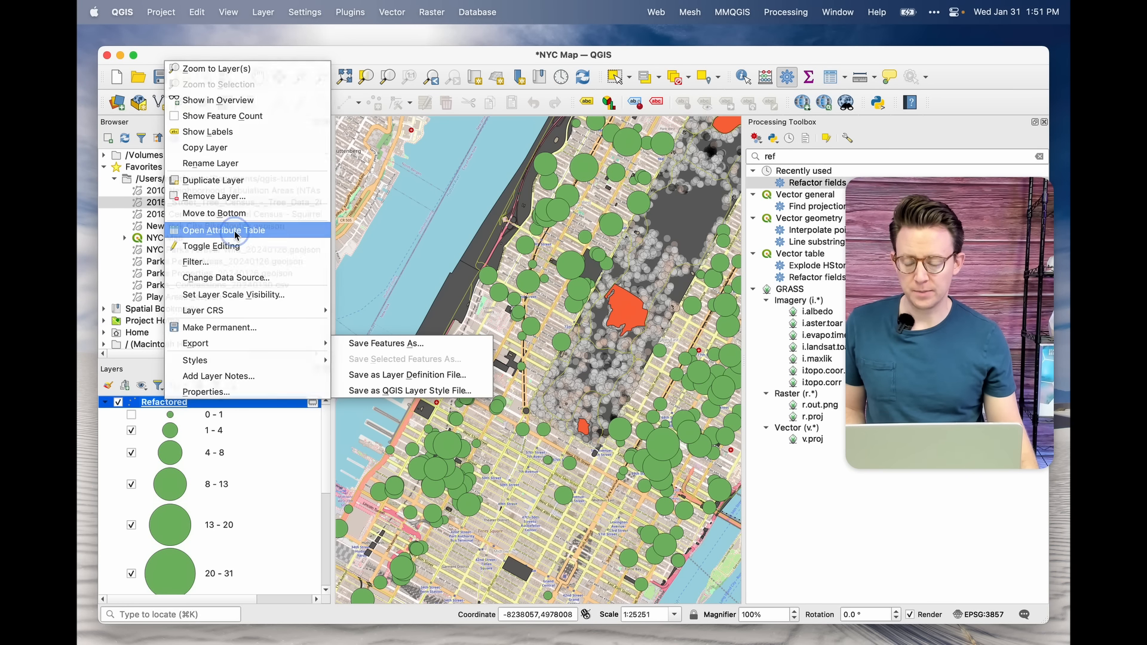
left_click(236, 236)
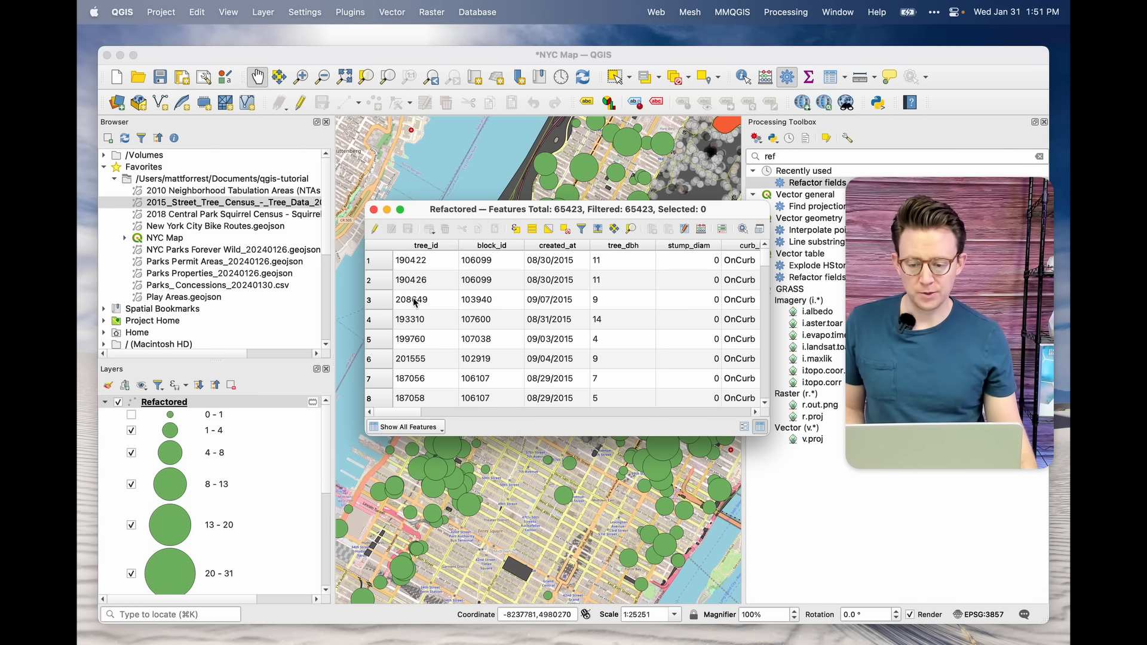
left_click(415, 358)
left_click(382, 360)
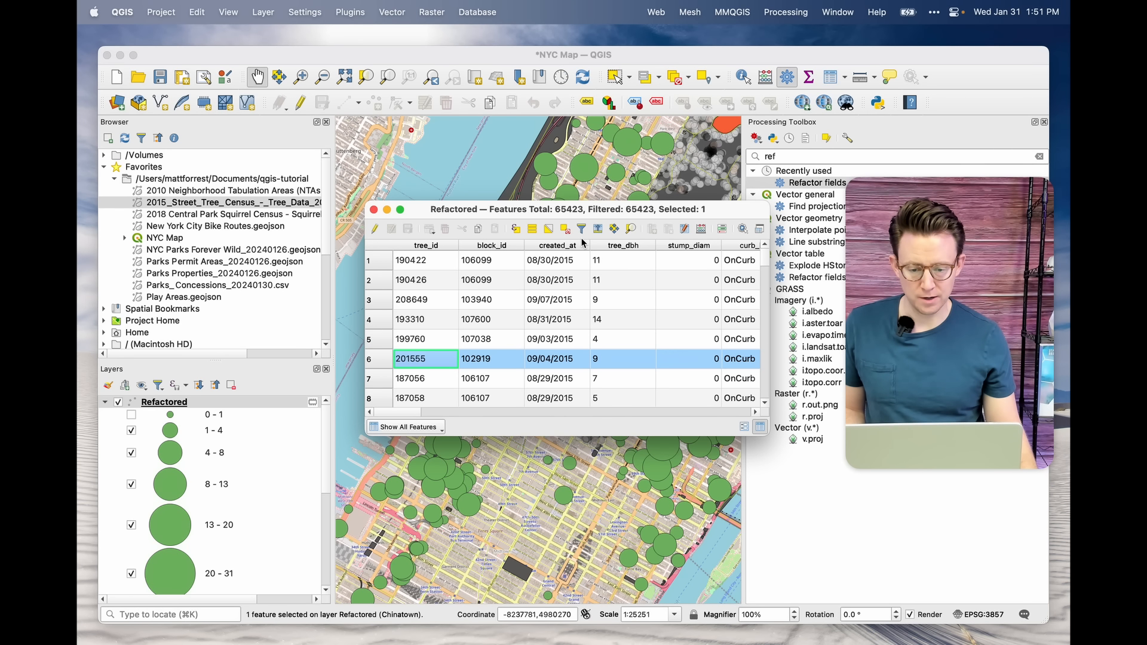
Step: Pan and zoom the map to the selected tree, moving the attribute table aside to see its surroundings
left_click(612, 230)
left_click_drag(590, 213, 277, 294)
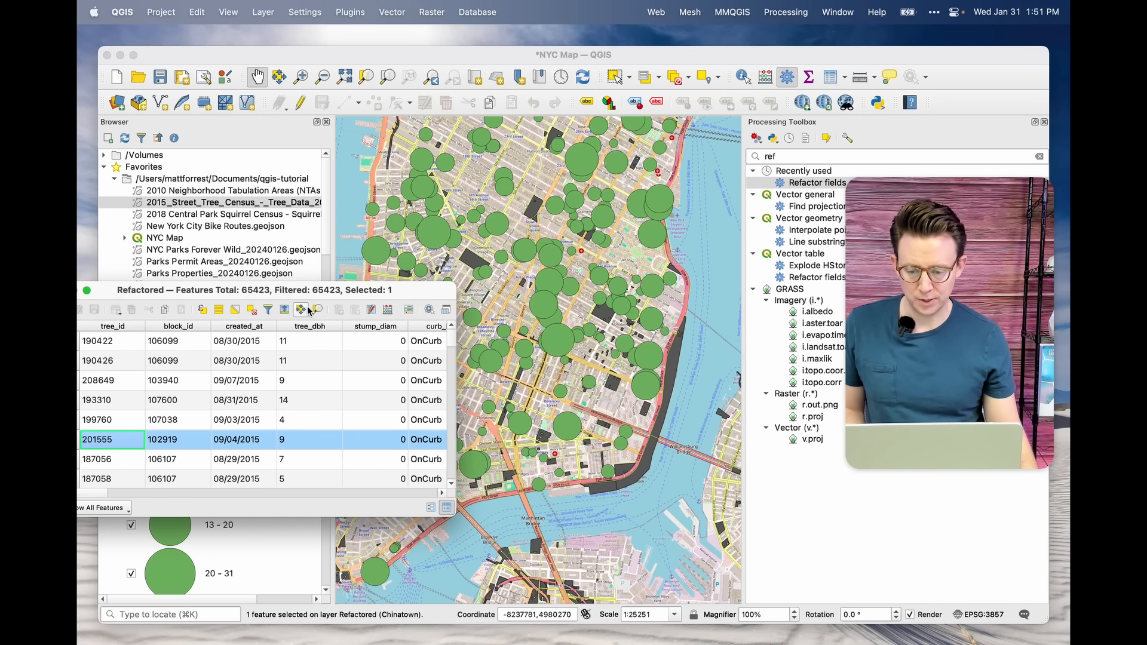
left_click(315, 311)
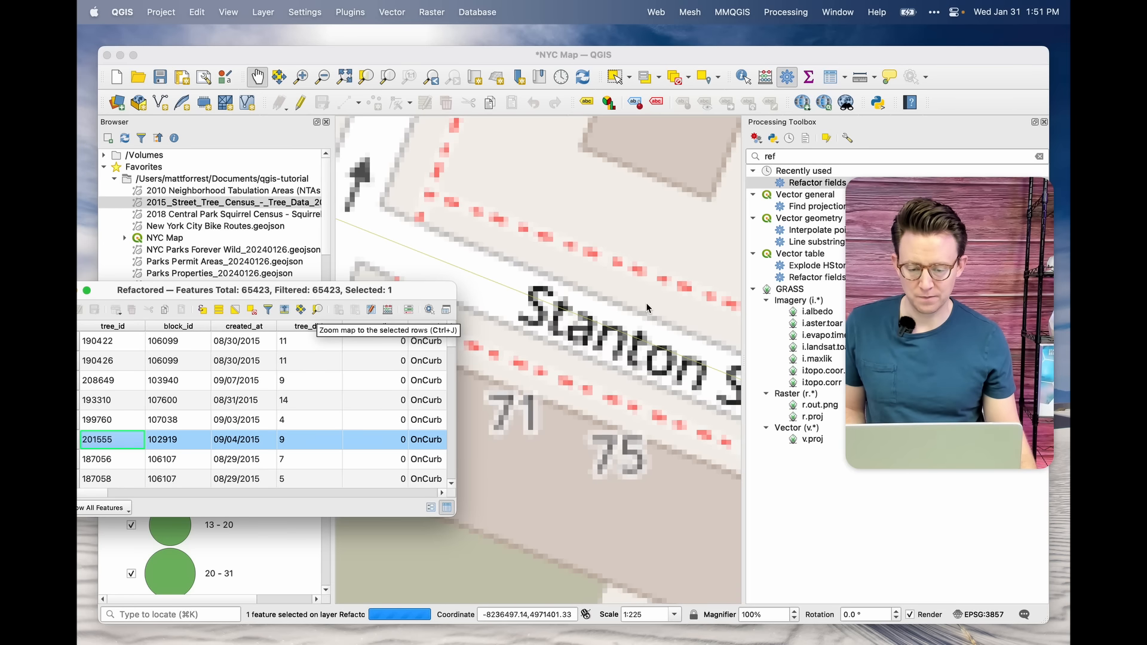
scroll(630, 305, "down", 3)
left_click_drag(315, 292, 526, 267)
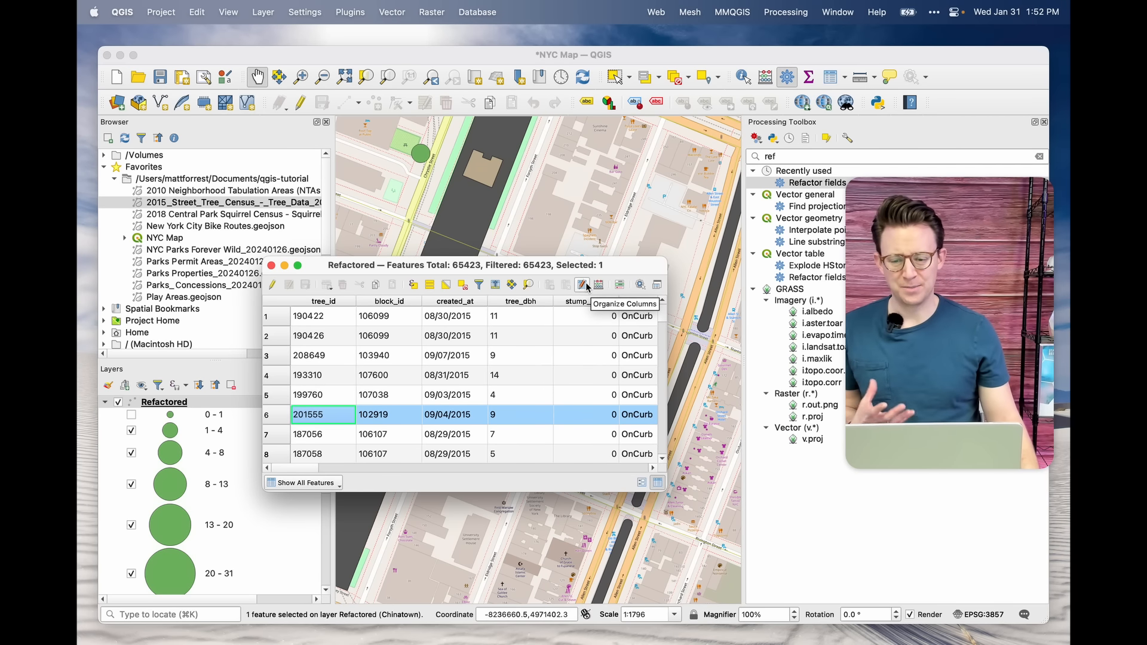
Step: Turn on editing for the Refactored layer and open the selected tree's block_id value for editing
left_click(273, 286)
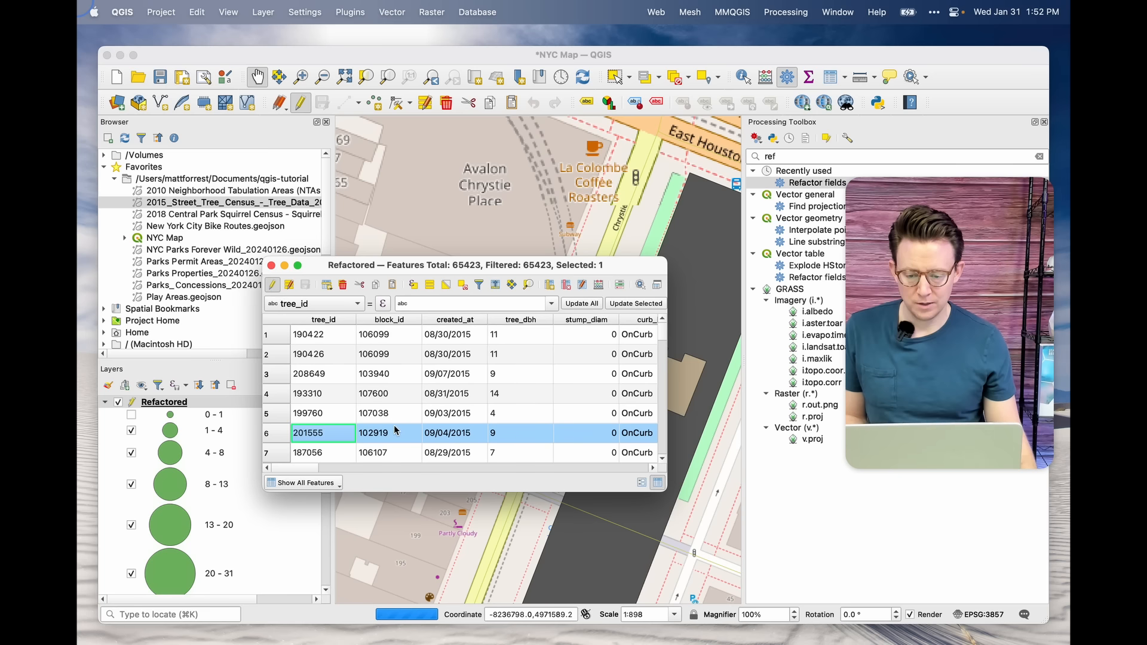
double_click(393, 439)
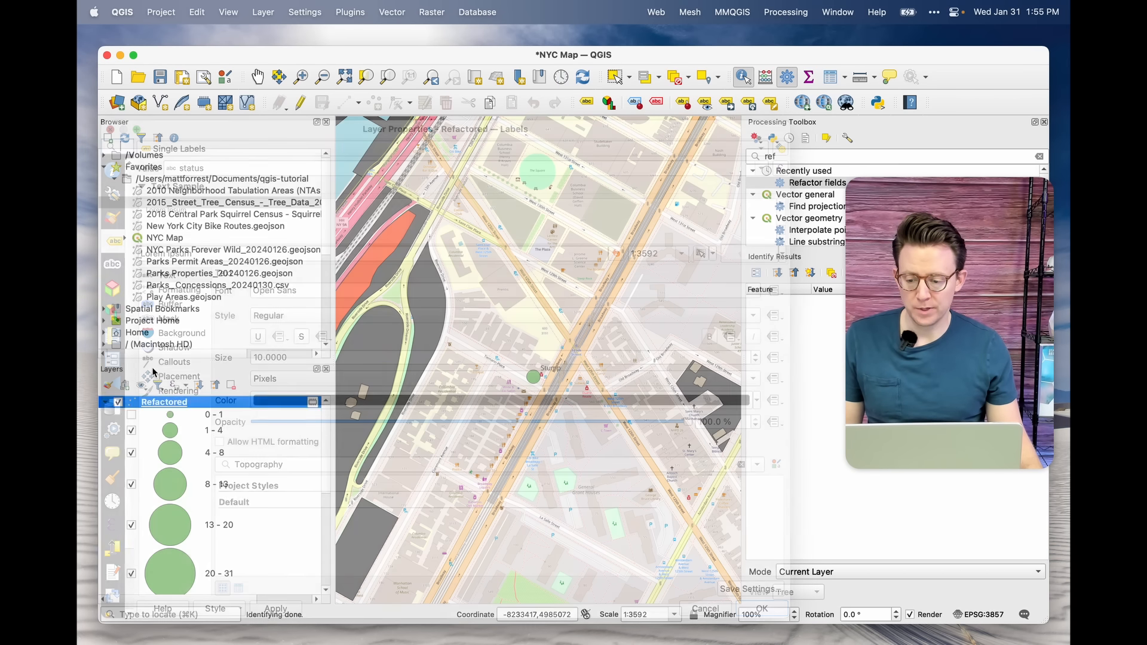
Step: Open the Refactored layer's label settings, compare the labeling modes, and set Single Labels with status as the label value
double_click(166, 402)
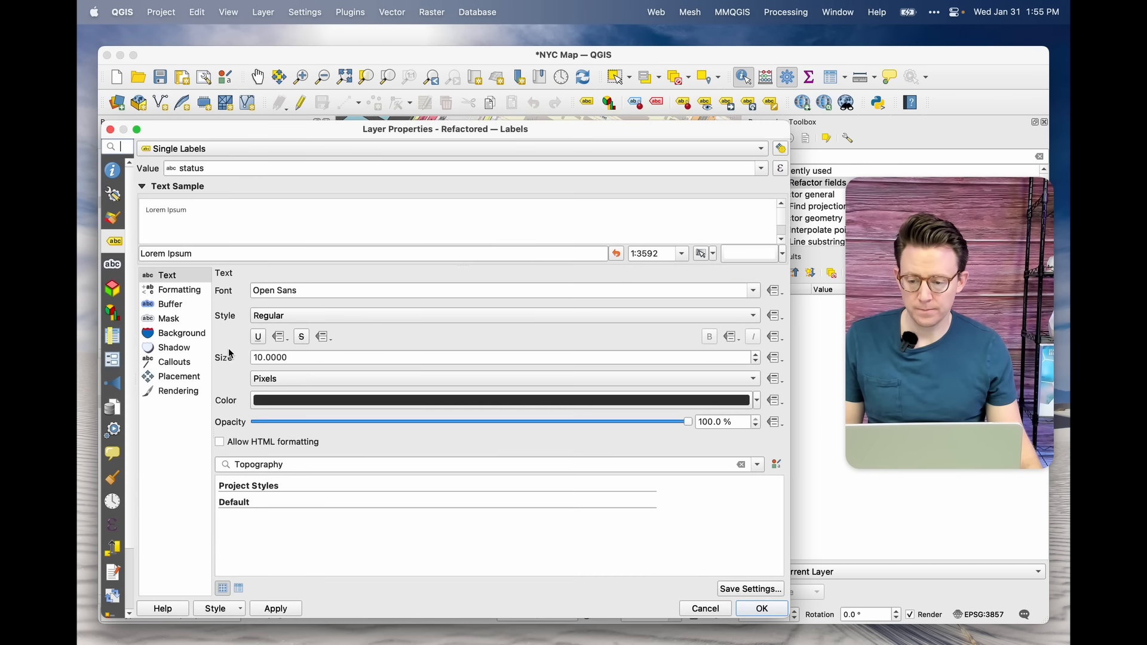
left_click_drag(258, 134, 334, 91)
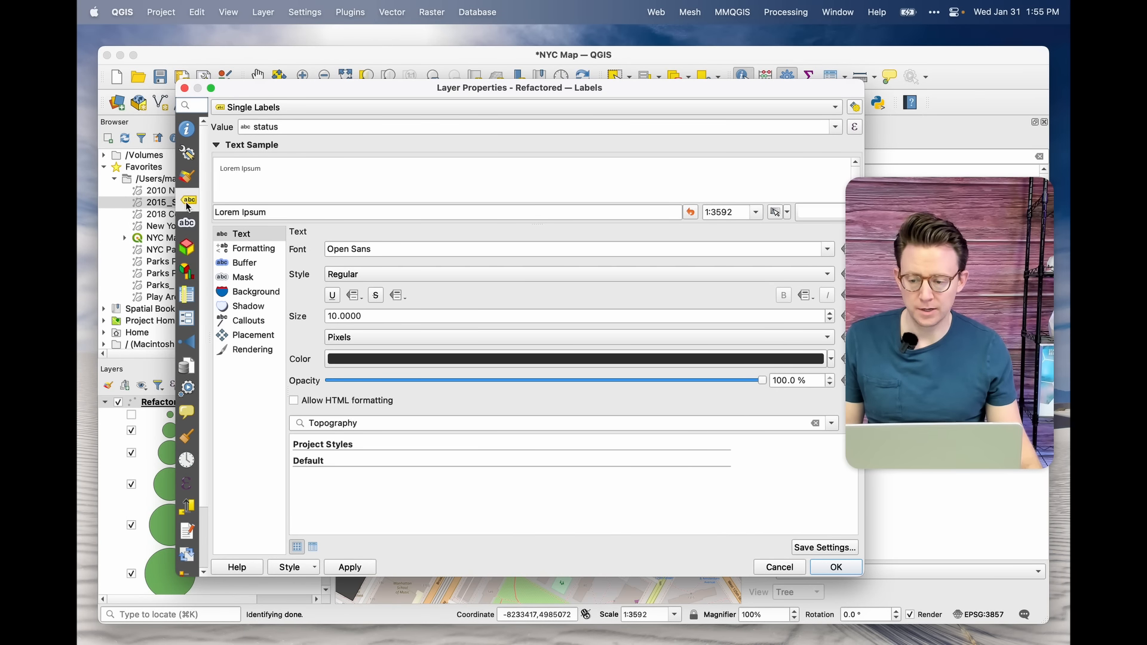
left_click(313, 108)
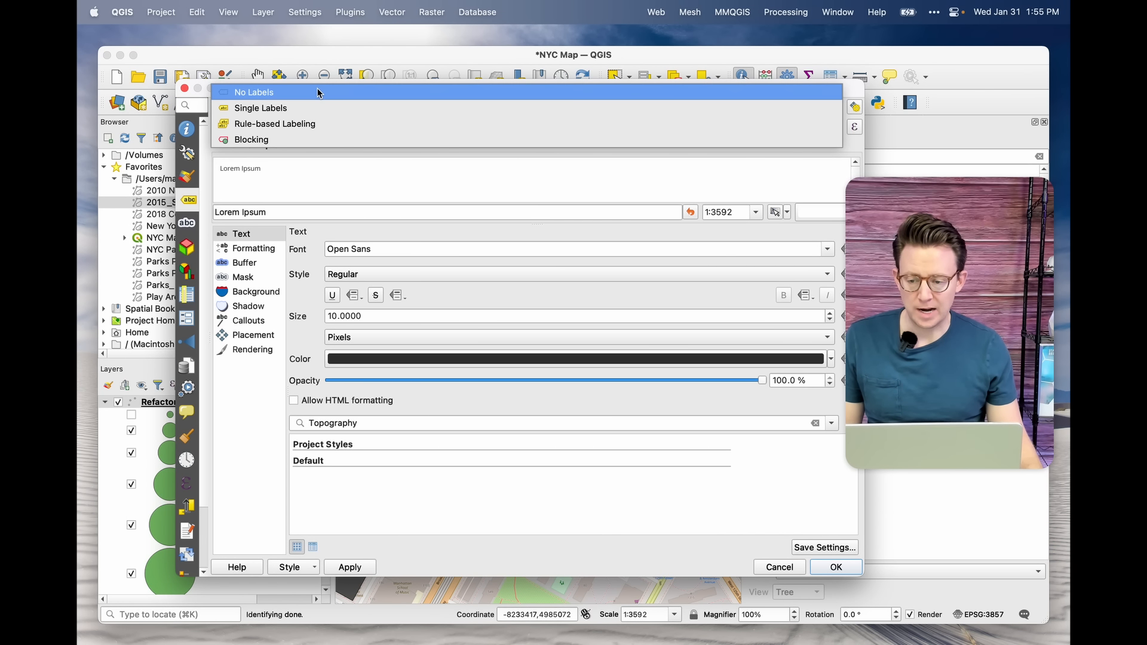
left_click(317, 93)
left_click(314, 108)
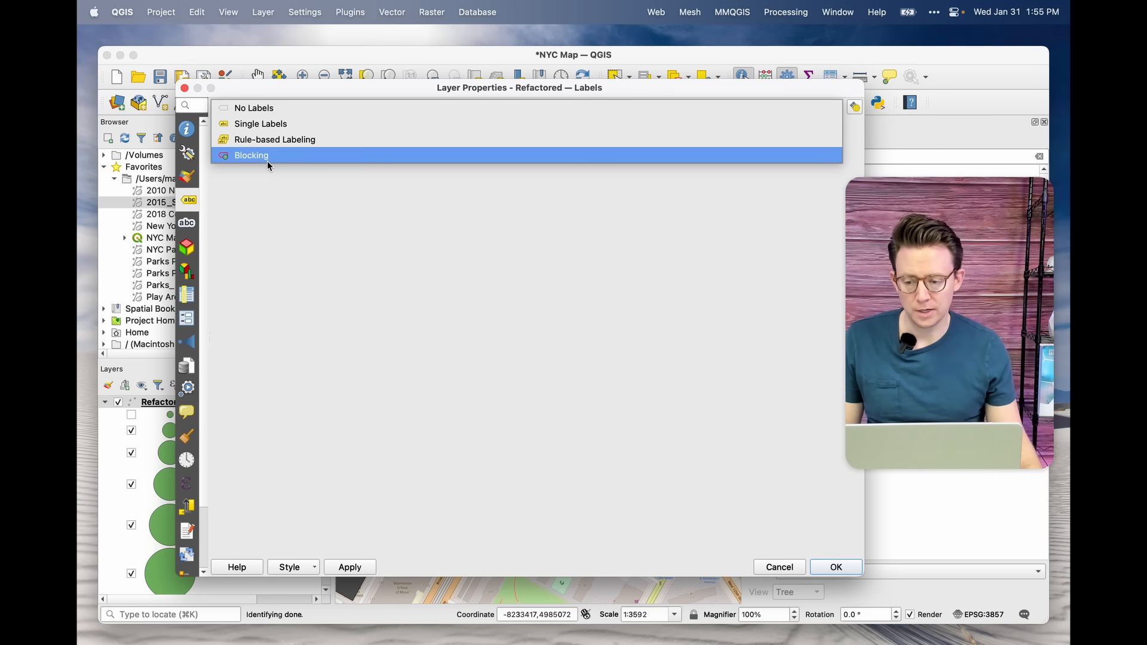
left_click(239, 124)
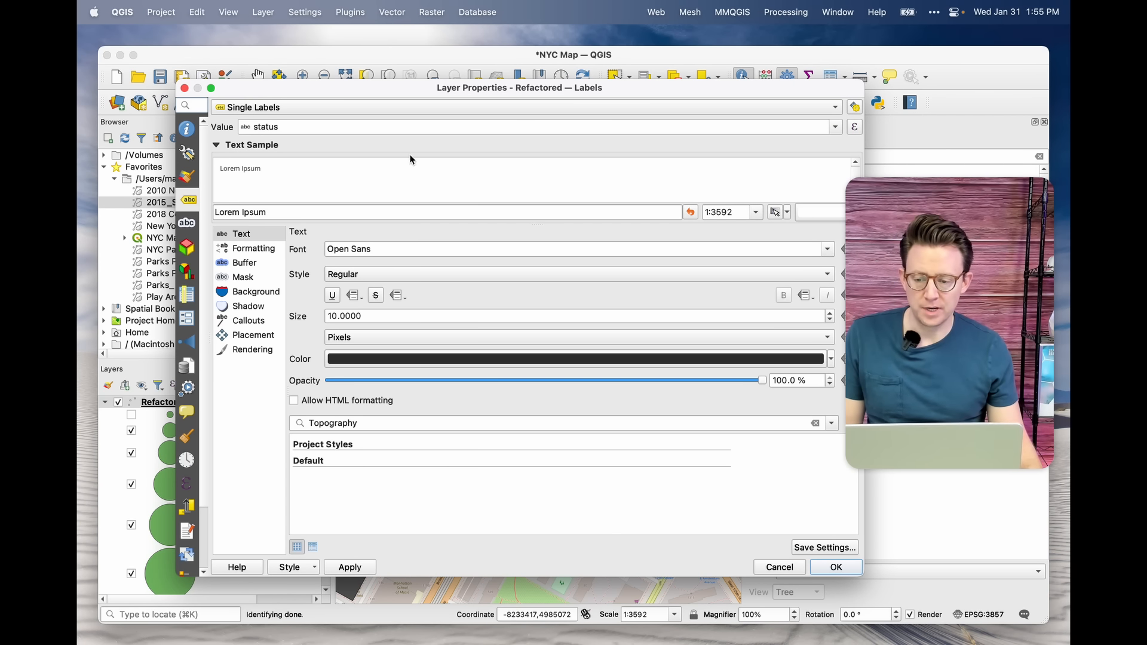
left_click(835, 126)
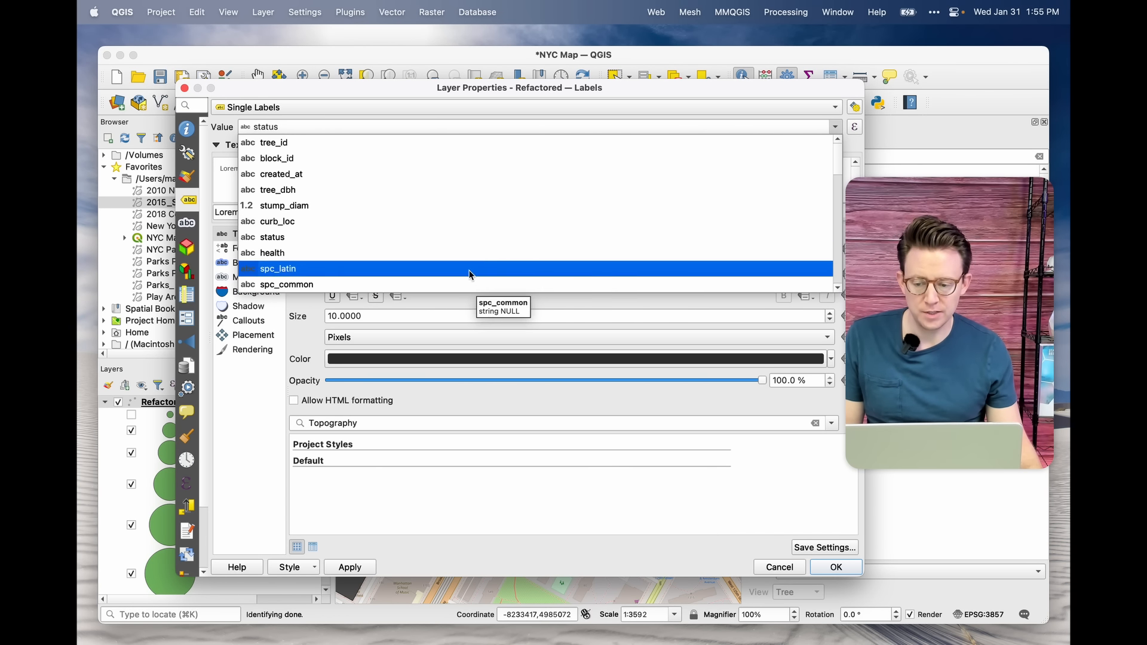
left_click(467, 237)
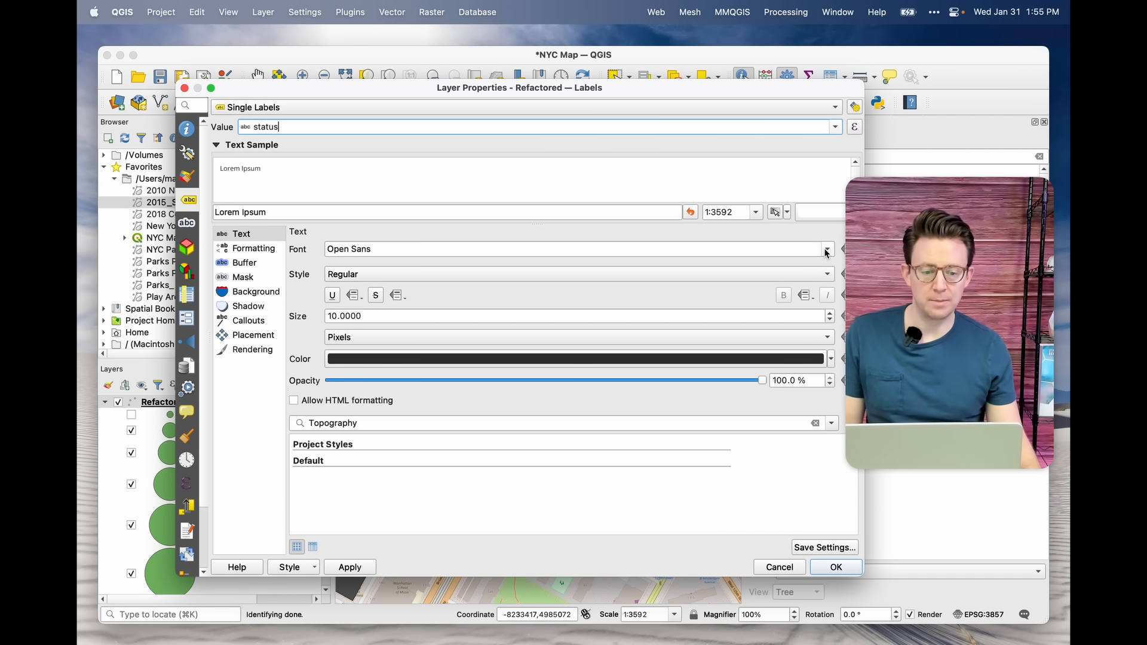
Step: Set the Refactored layer's label text to size 15 pixels in Open Sans Bold, and apply the label settings
double_click(441, 317)
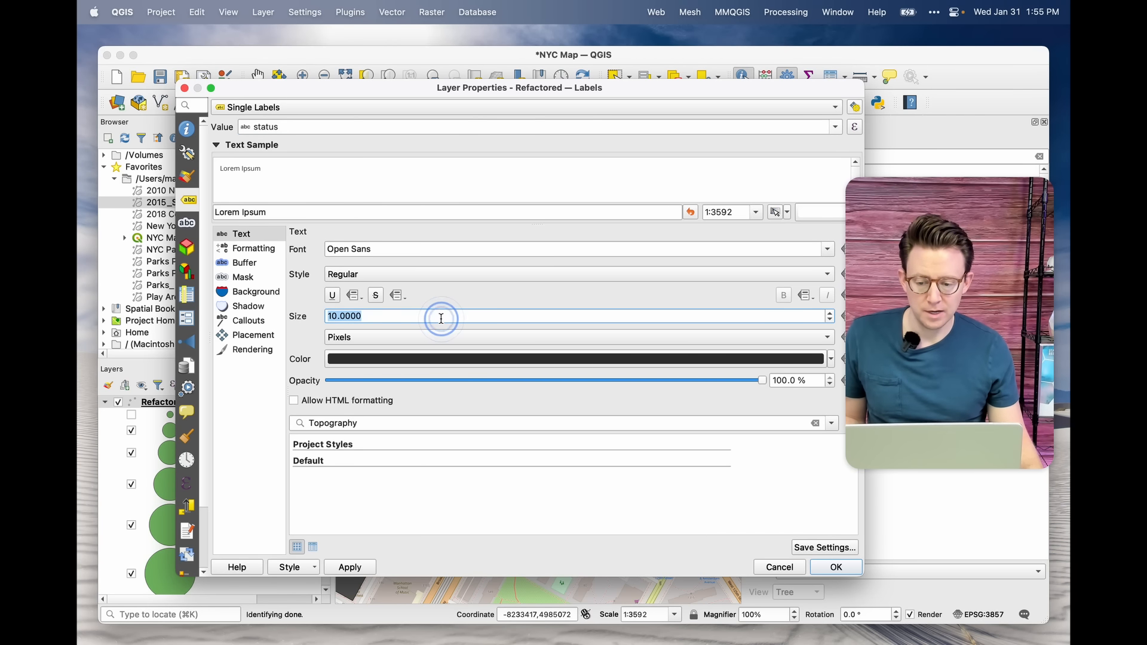
type("15")
left_click(479, 294)
left_click(827, 250)
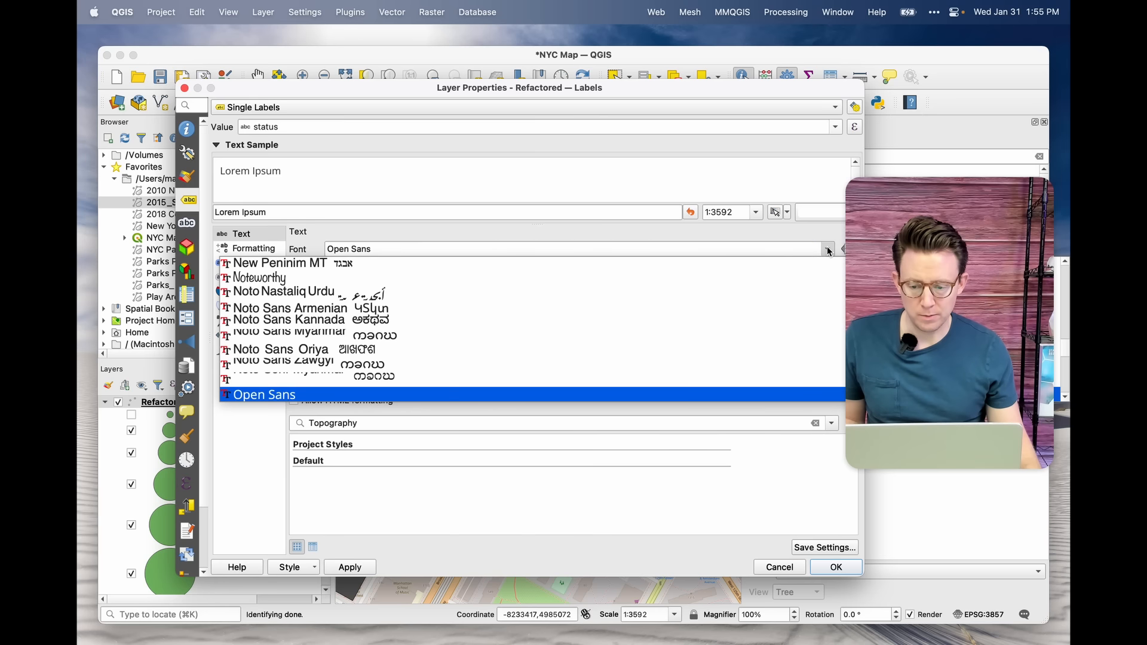
left_click(656, 242)
left_click(828, 275)
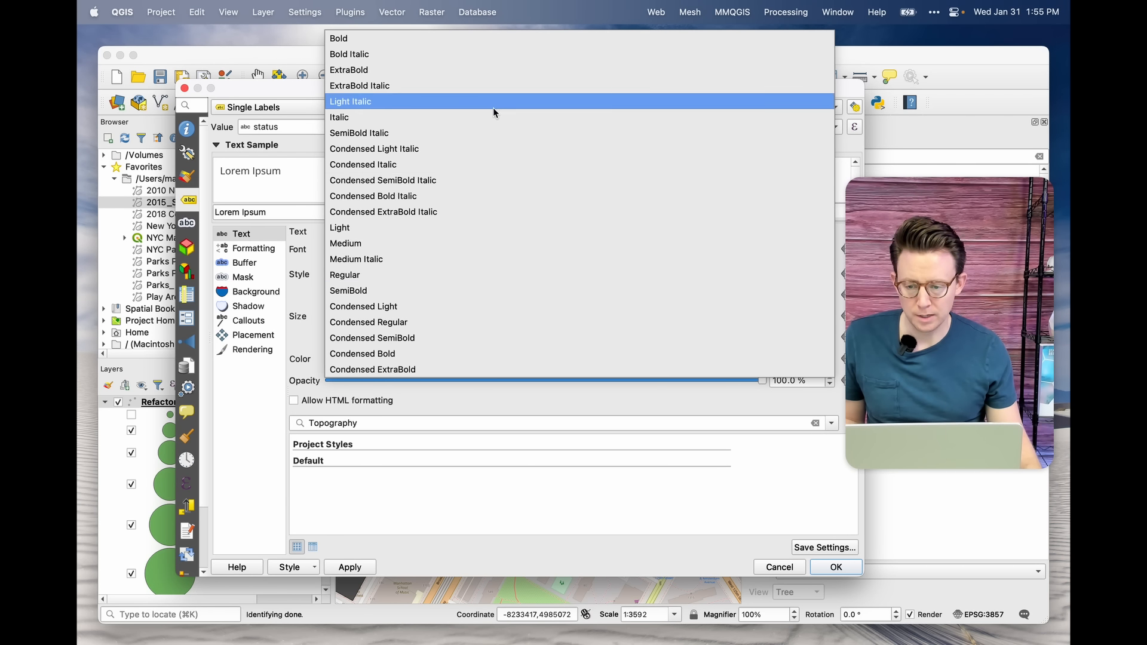
left_click(434, 39)
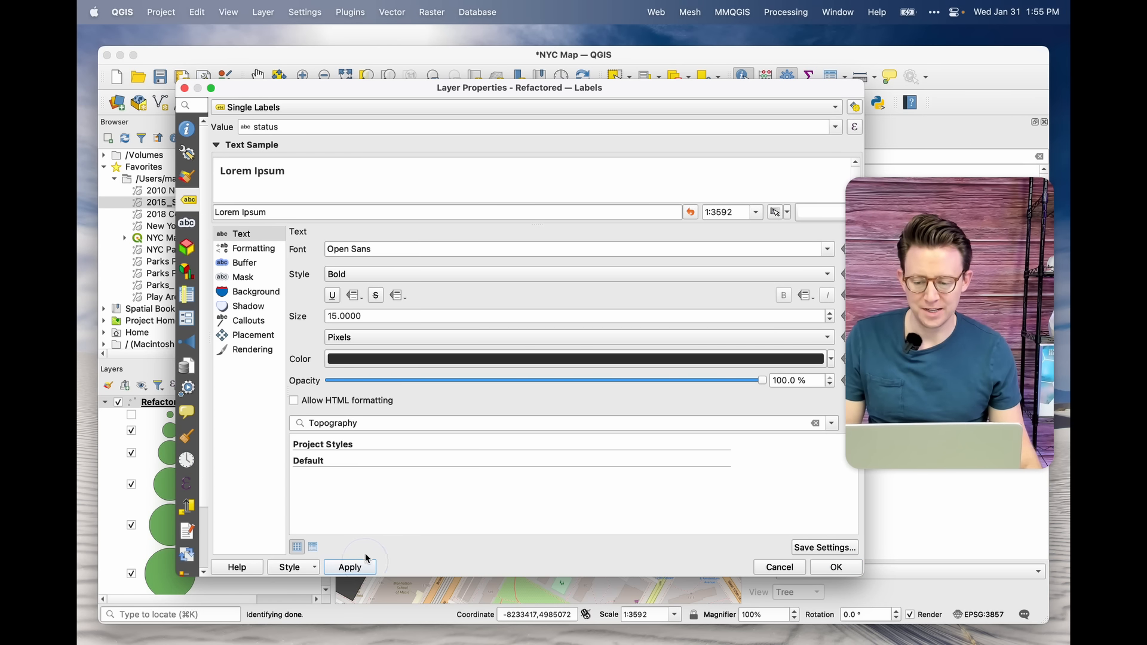
left_click(838, 569)
Step: Identify the tree labelled Stump, and move the map to a close view of the trees around West 133rd Street
left_click(517, 392)
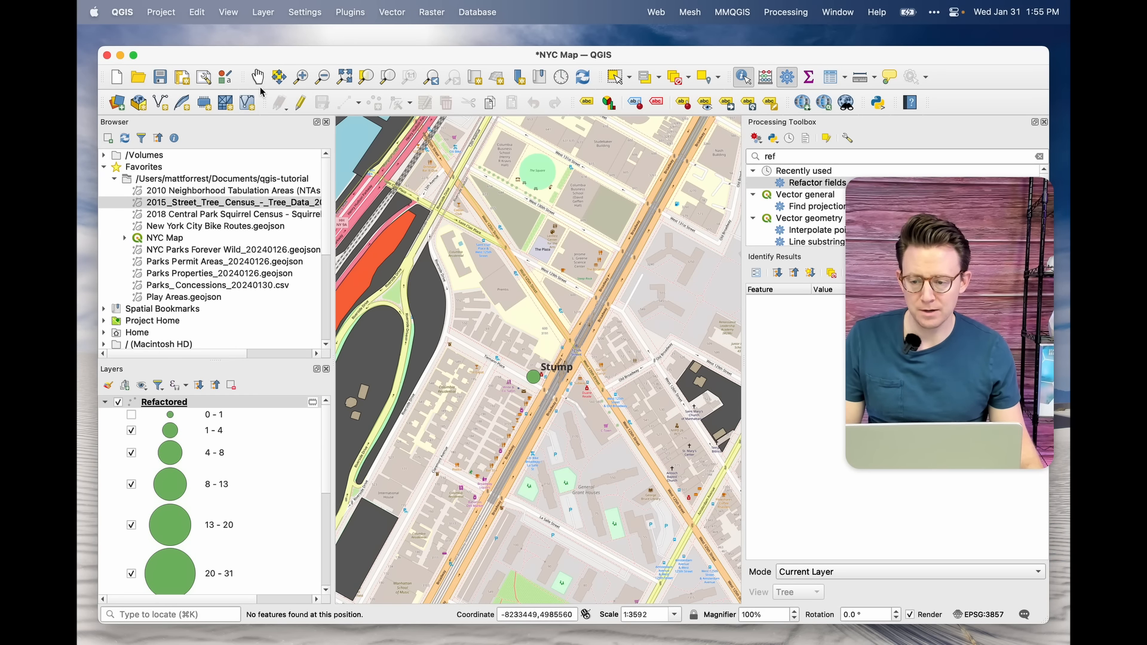
left_click(552, 375)
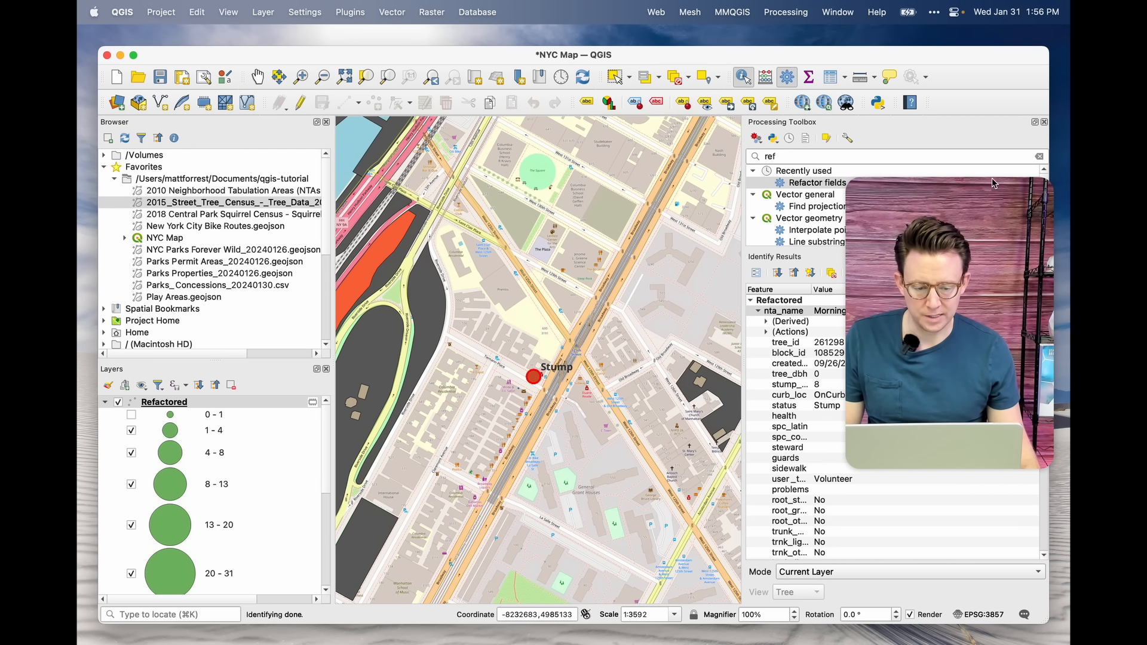
left_click(258, 77)
scroll(565, 395, "down", 1)
left_click_drag(640, 401, 489, 463)
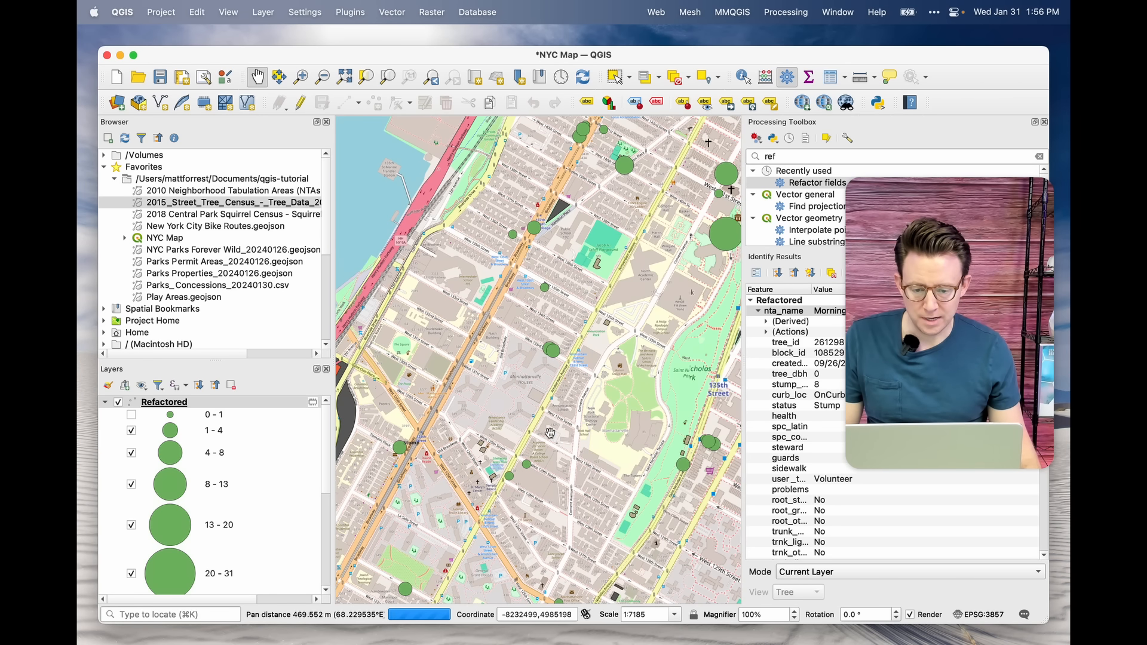
left_click_drag(647, 275, 539, 346)
left_click_drag(668, 548, 583, 366)
scroll(583, 367, "up", 1)
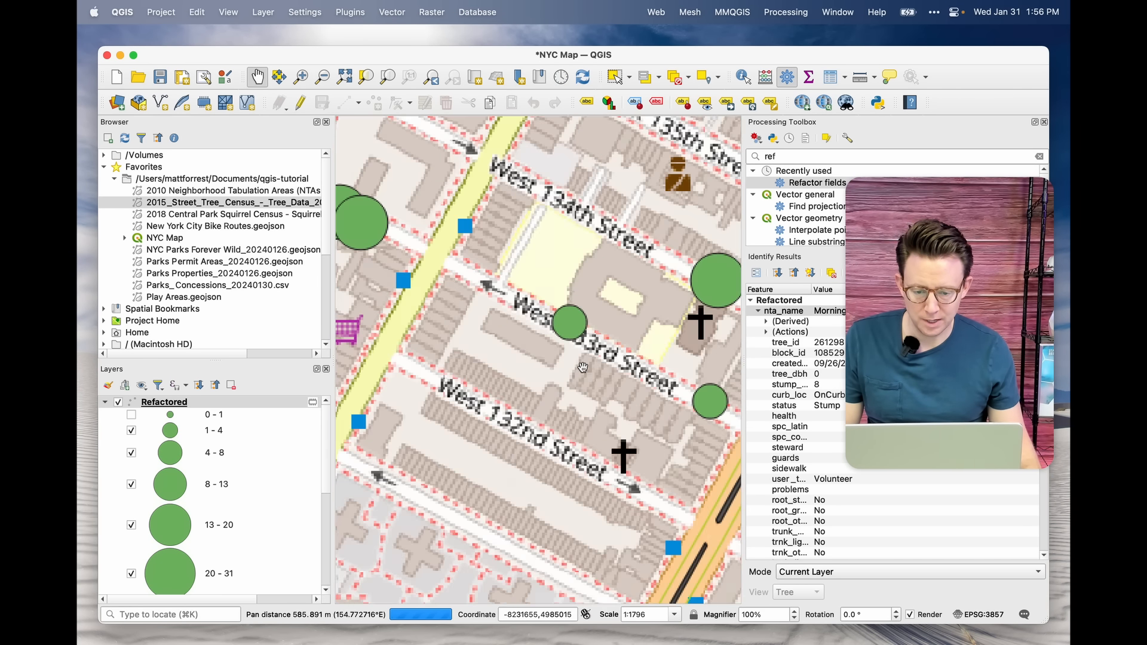
Step: Hide the Refactored tree layer and collapse its legend
left_click_drag(584, 368, 529, 354)
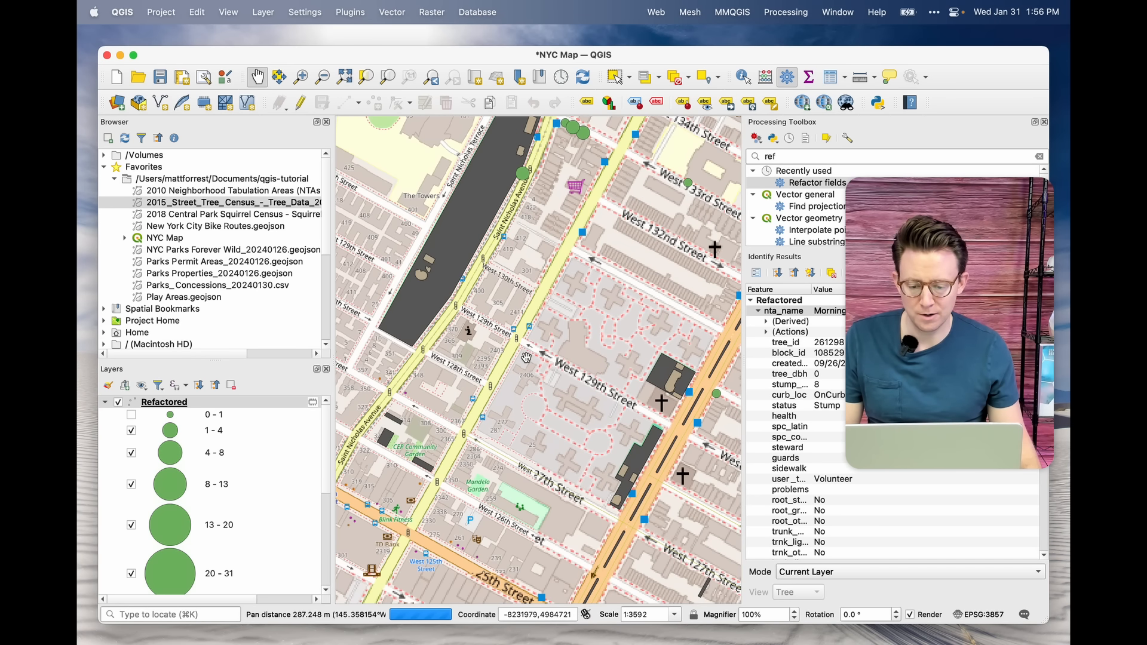
left_click_drag(448, 285, 519, 310)
scroll(519, 311, "down", 2)
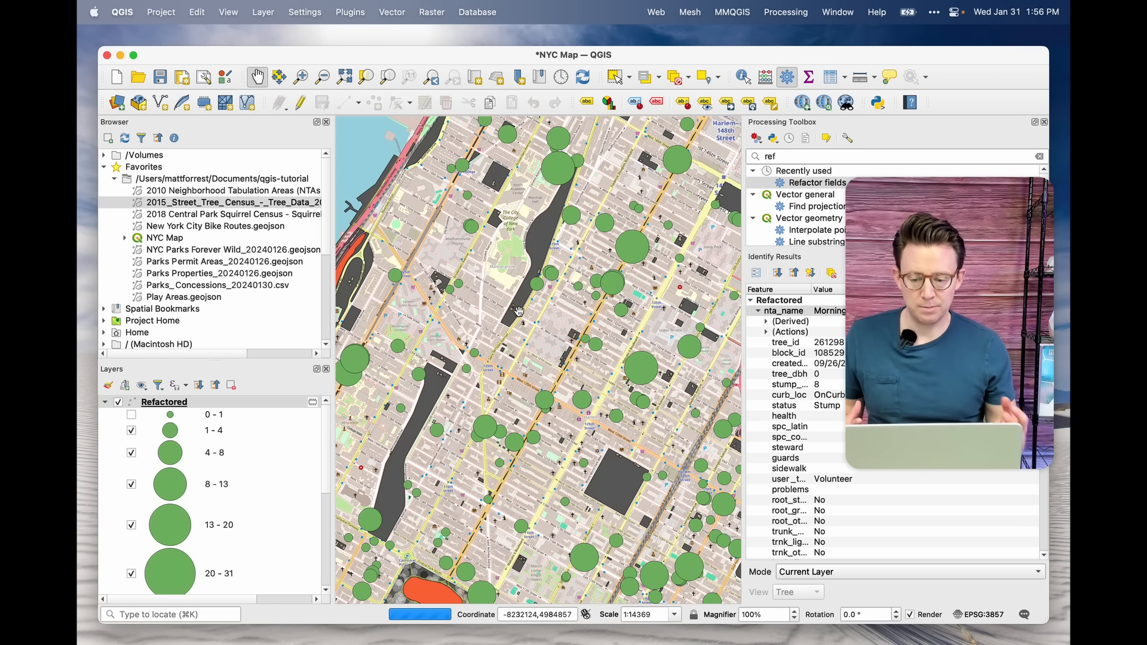
left_click_drag(475, 366, 586, 263)
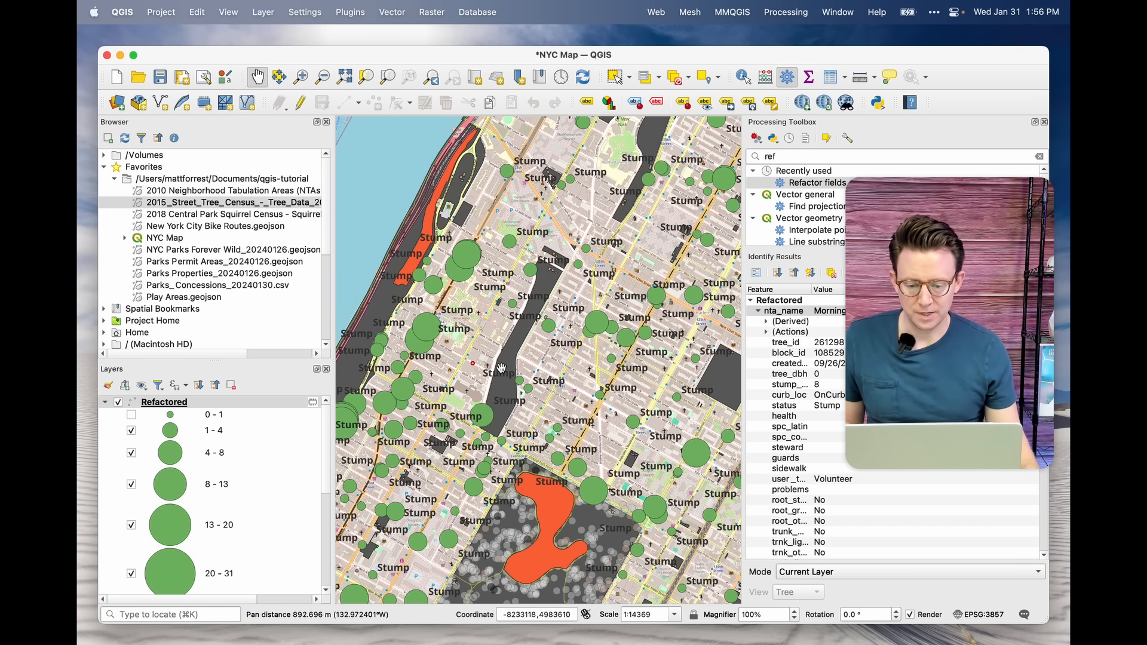
scroll(536, 230, "up", 2)
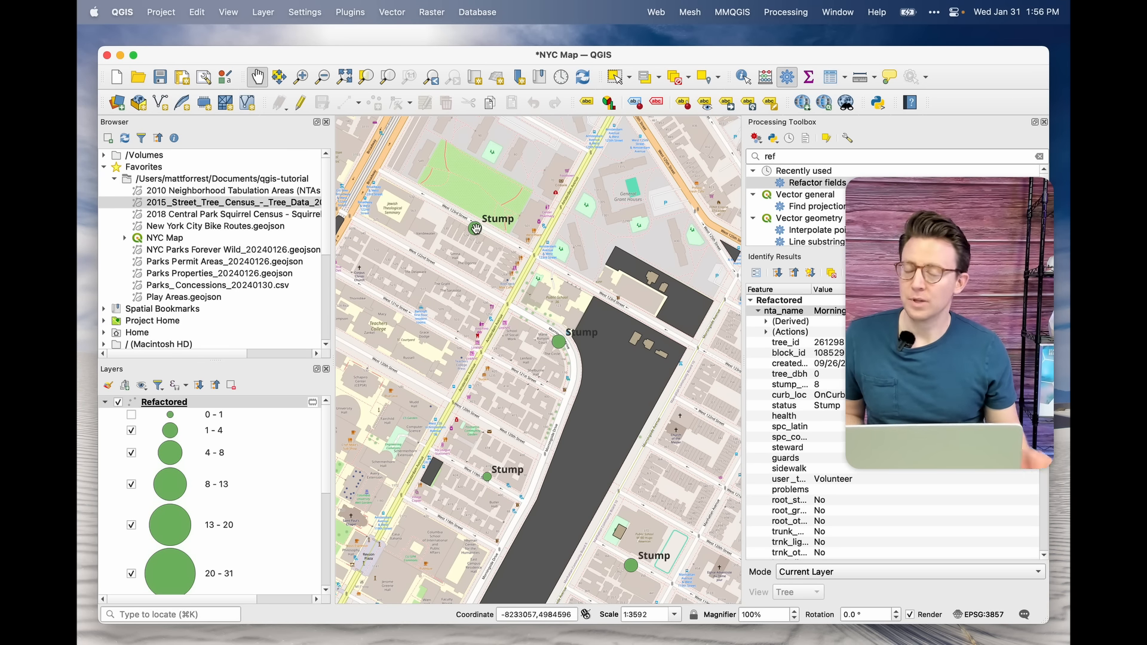
left_click(118, 403)
left_click(104, 403)
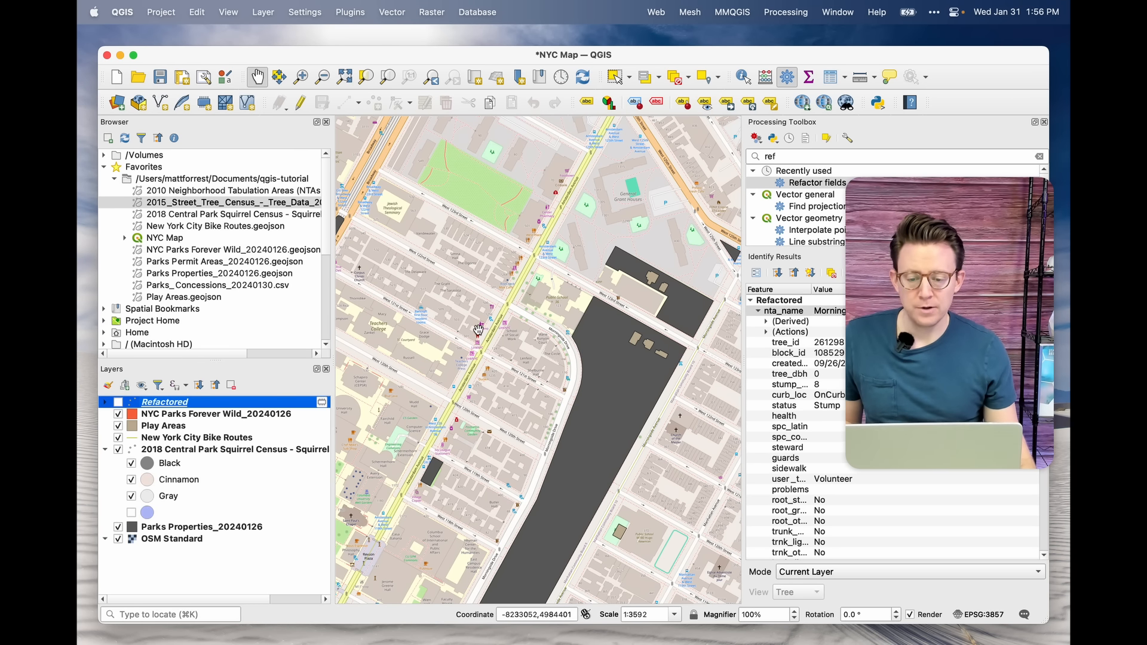
Step: Examine how the Morningside Park polygon lines up with the basemap, especially along Morningside Drive beside Public School 36
left_click_drag(478, 330, 446, 259)
left_click_drag(549, 329, 516, 257)
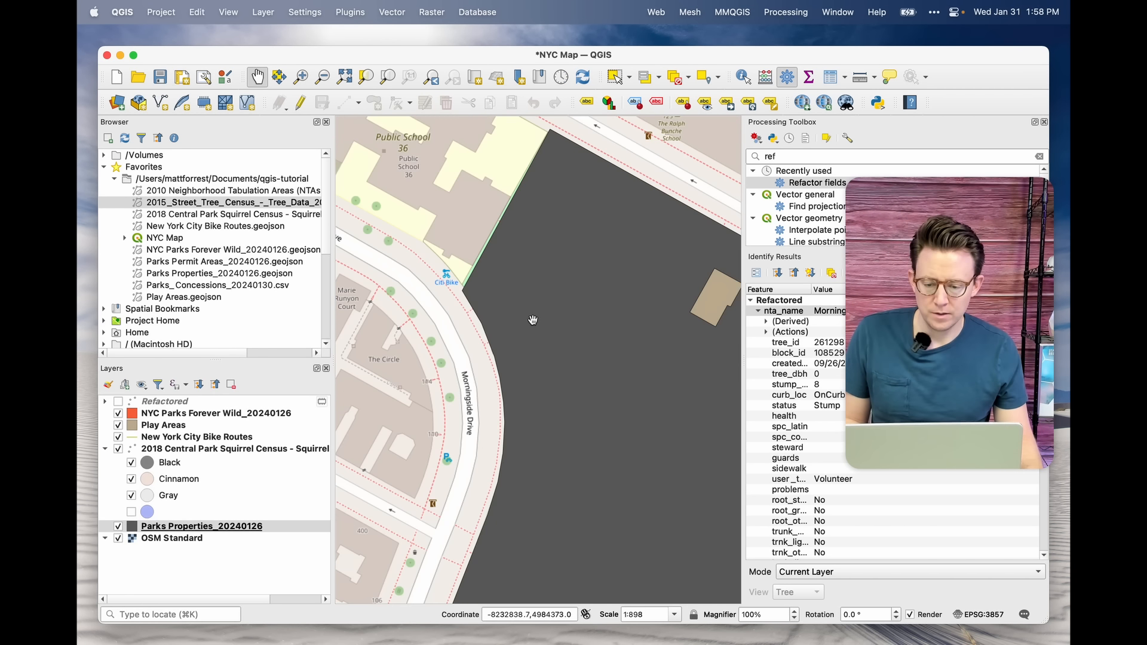
left_click_drag(532, 320, 520, 320)
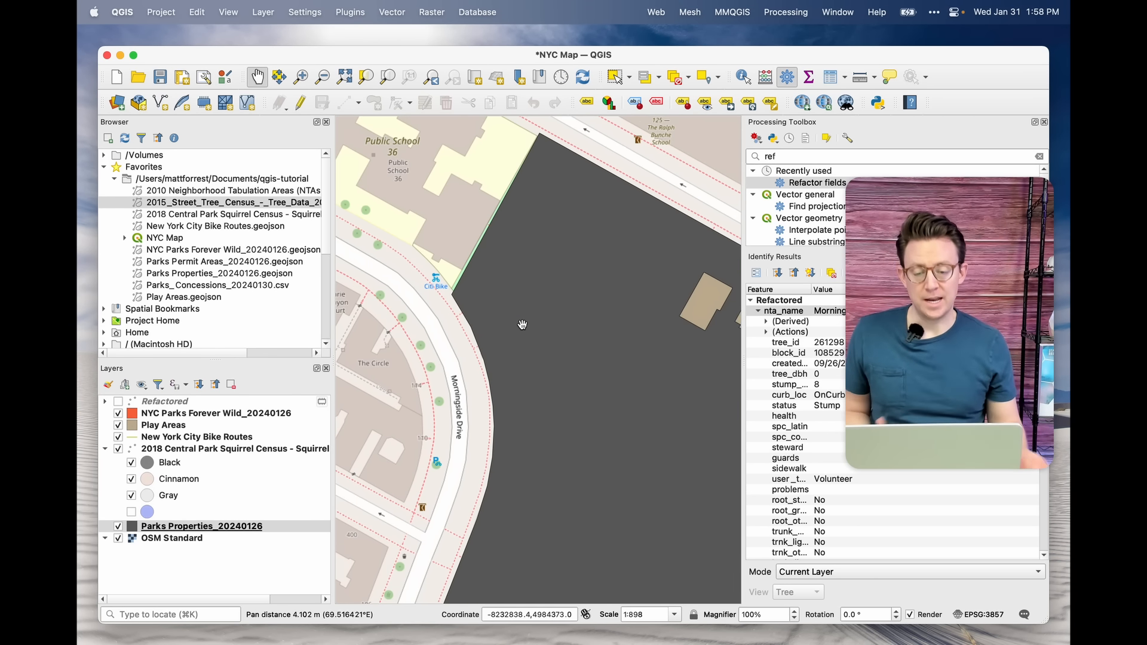
scroll(521, 326, "down", 2)
left_click_drag(575, 427, 581, 321)
left_click_drag(578, 407, 572, 219)
left_click_drag(489, 425, 537, 456)
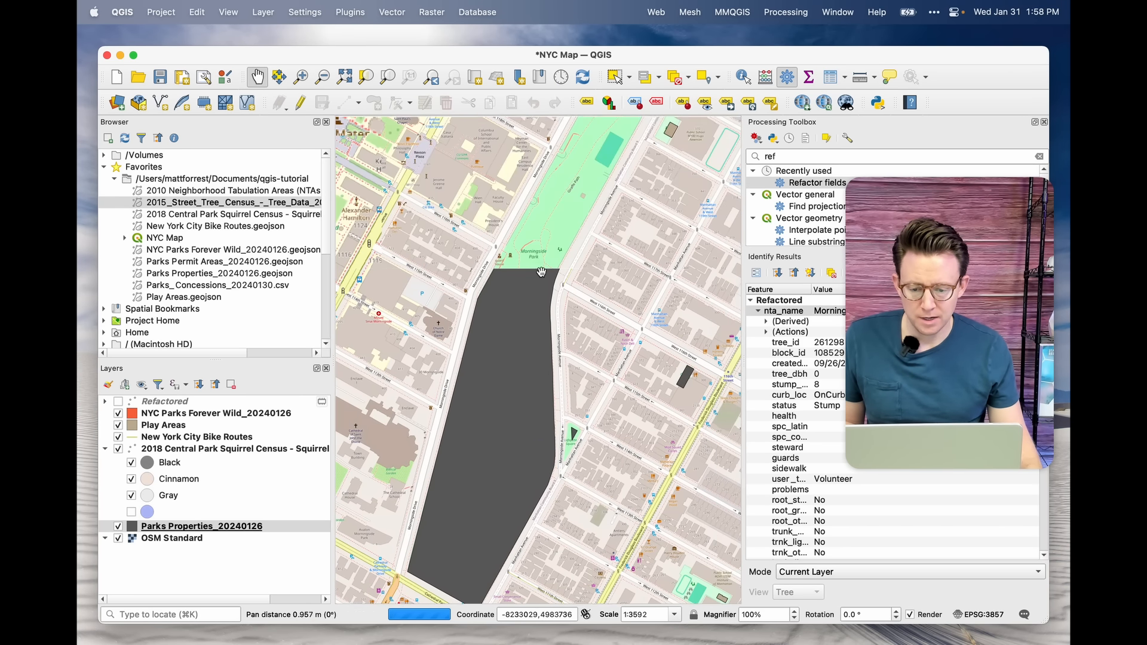
left_click_drag(542, 223, 537, 402)
left_click_drag(606, 254, 555, 435)
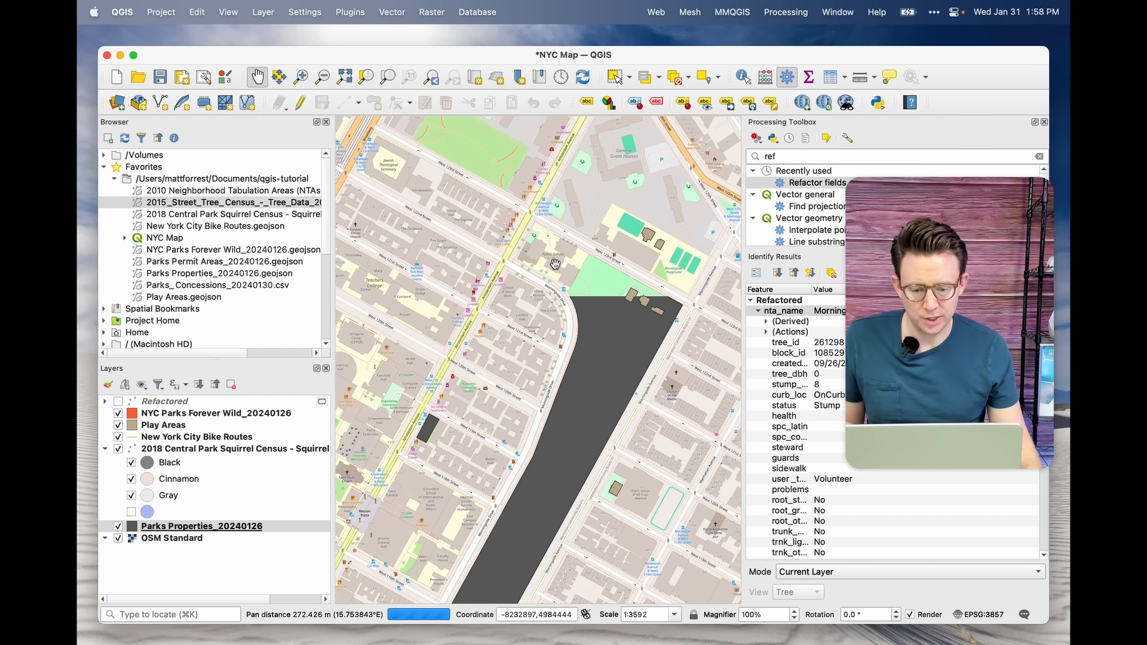
scroll(574, 370, "up", 2)
scroll(547, 352, "up", 1)
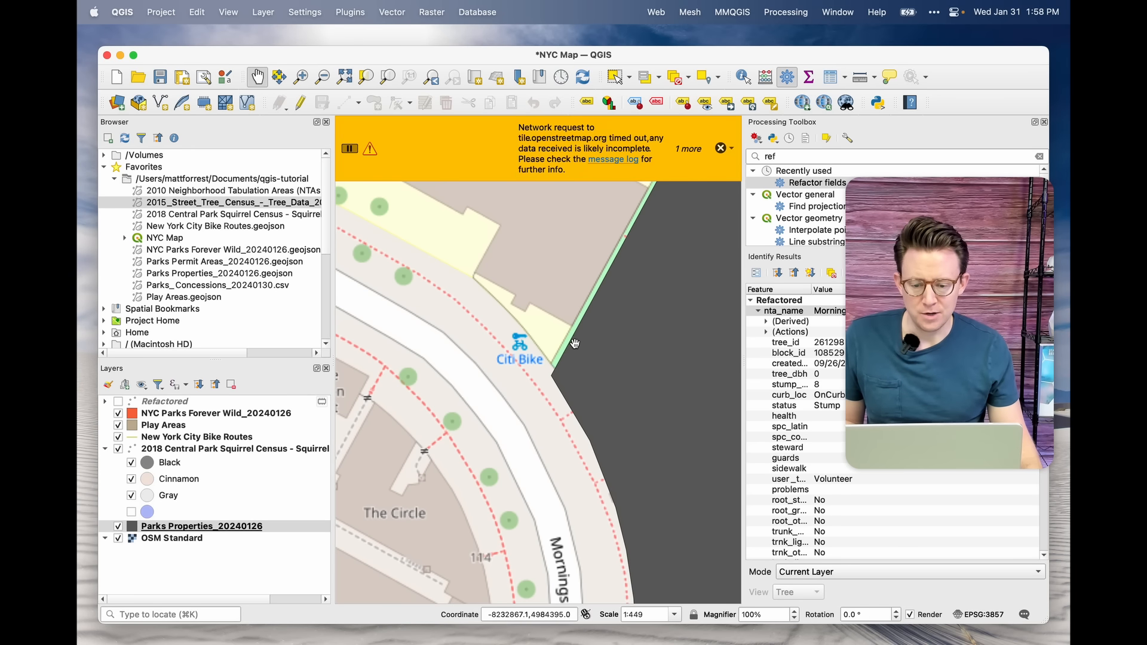
left_click_drag(554, 356, 486, 381)
scroll(486, 382, "down", 1)
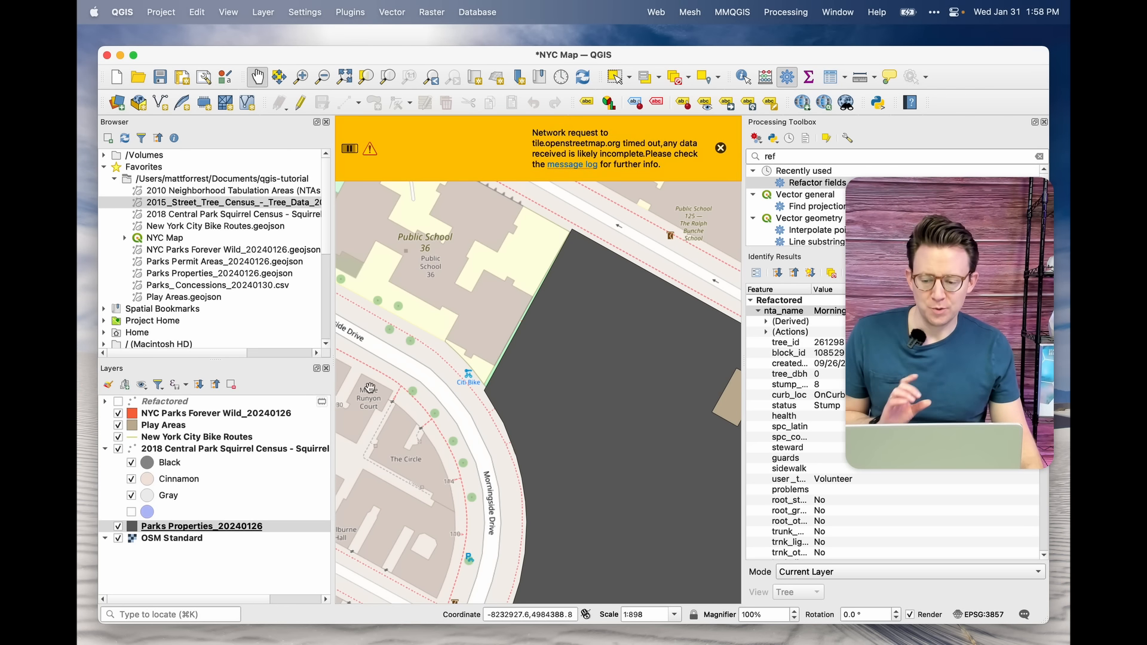
Step: Turn on editing for the Parks Properties_20240126 layer
left_click(160, 530)
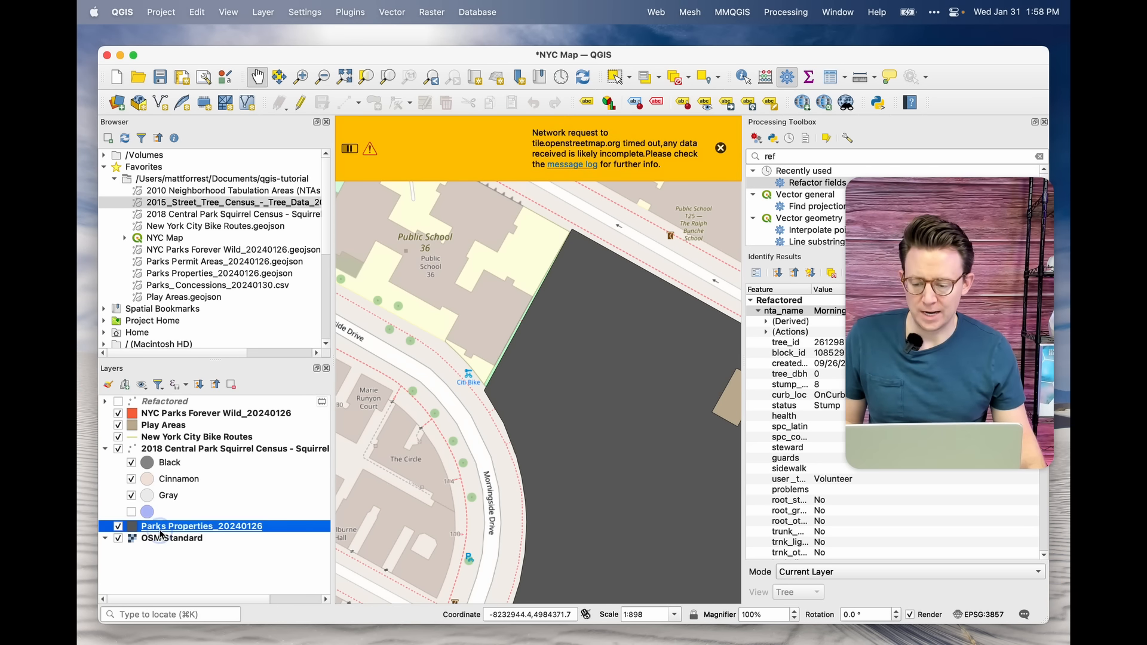
right_click(166, 533)
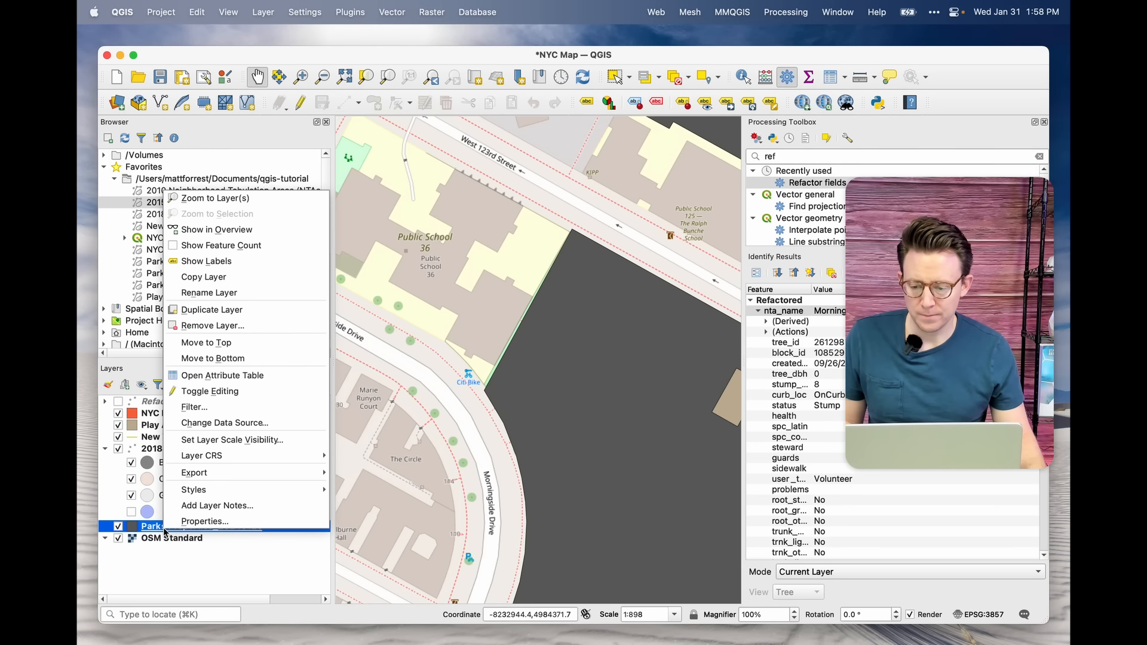
left_click(233, 398)
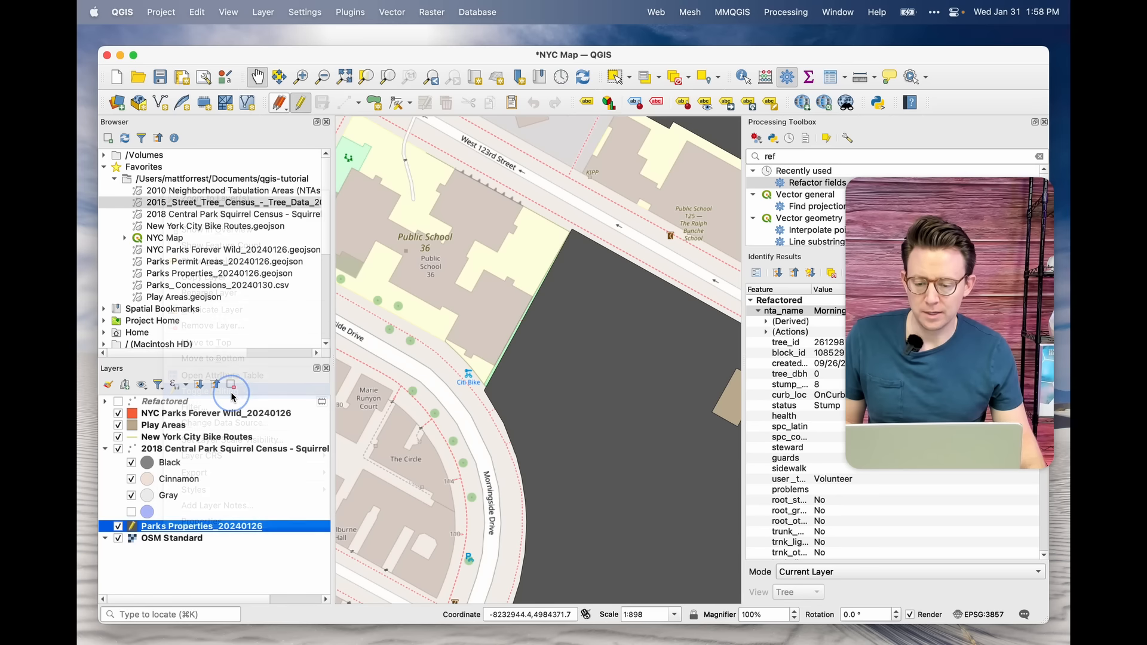
left_click(282, 107)
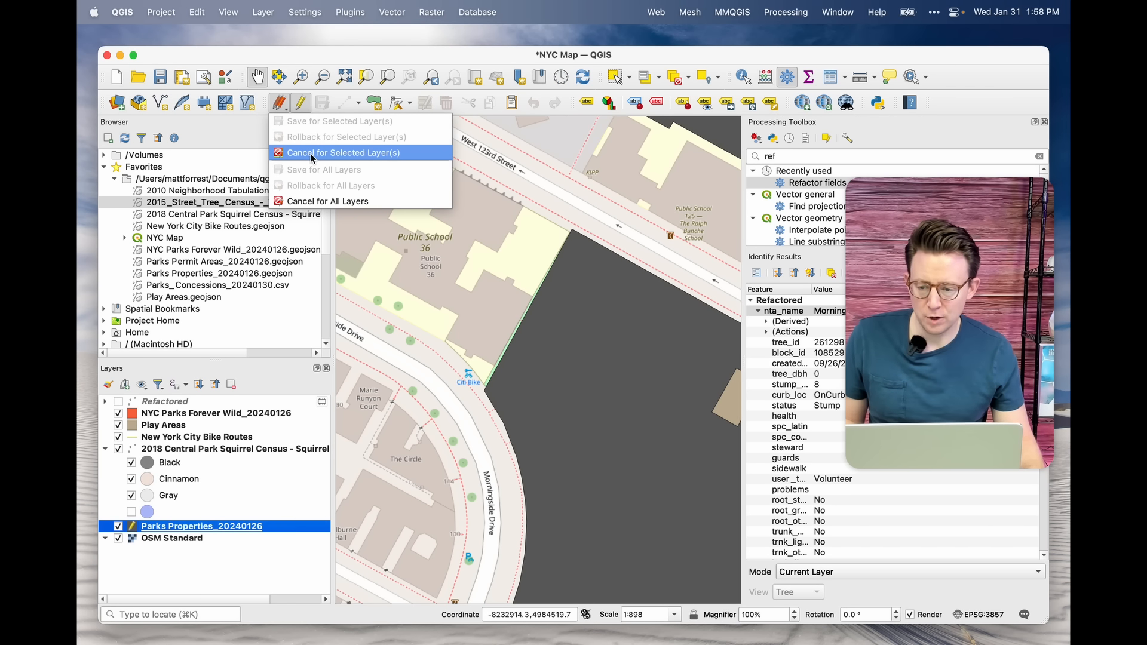
left_click(375, 102)
left_click(375, 104)
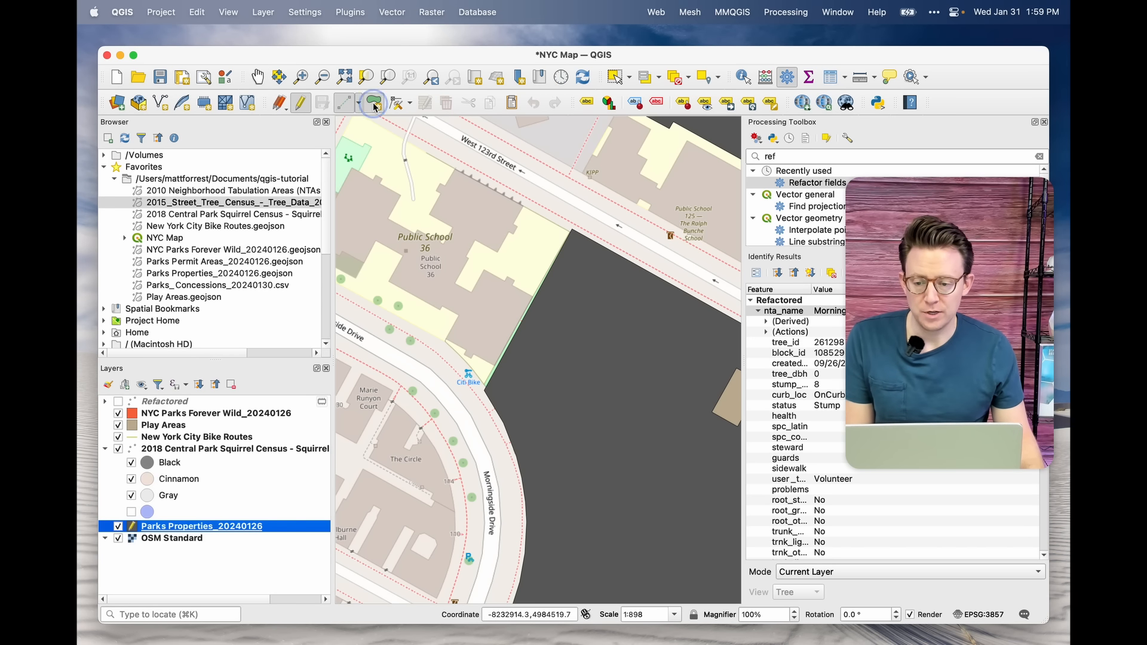
Step: Activate the Vertex Tool for the current layer and load the Morningside Park polygon's vertices into the Vertex Editor
left_click(404, 108)
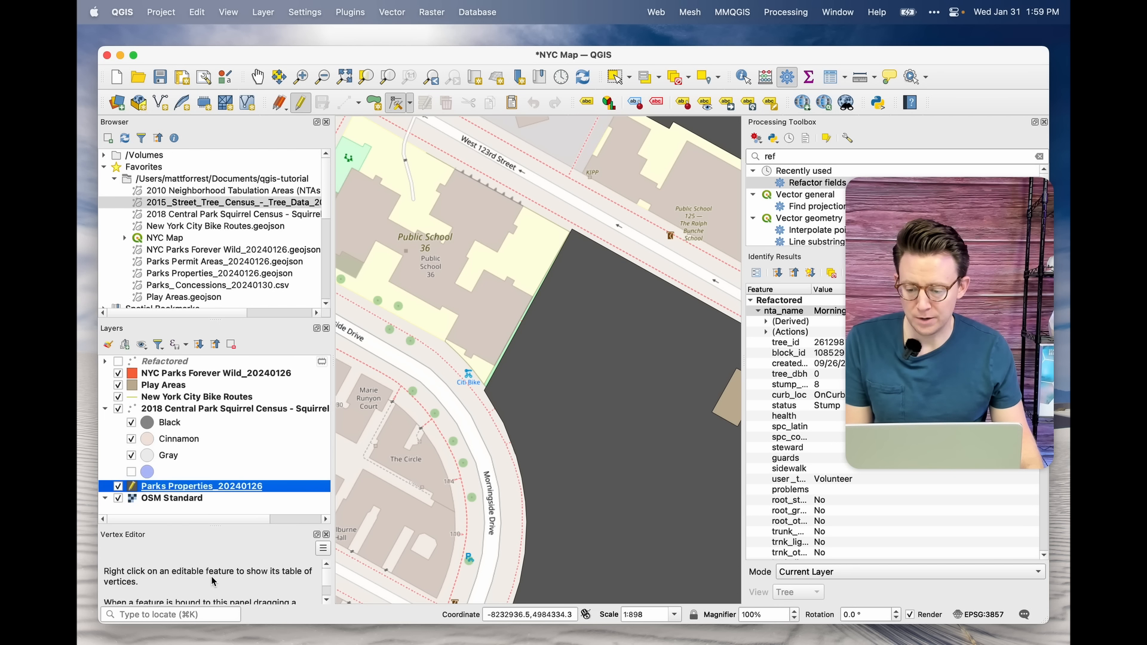
scroll(214, 584, "down", 2)
scroll(214, 583, "up", 2)
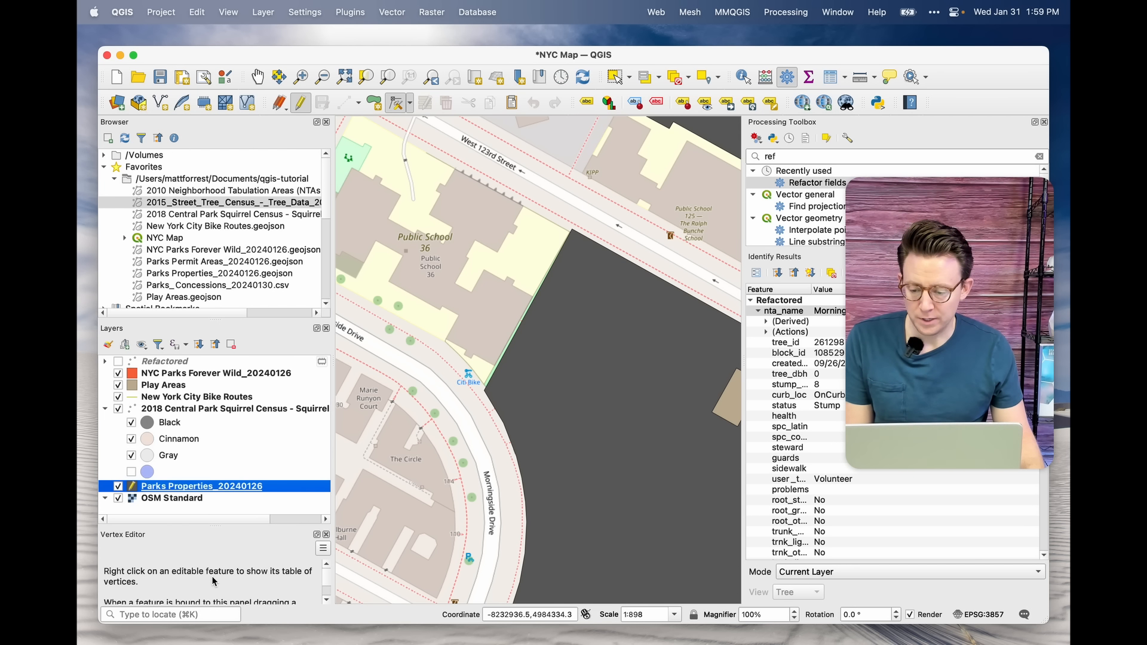
scroll(214, 583, "down", 2)
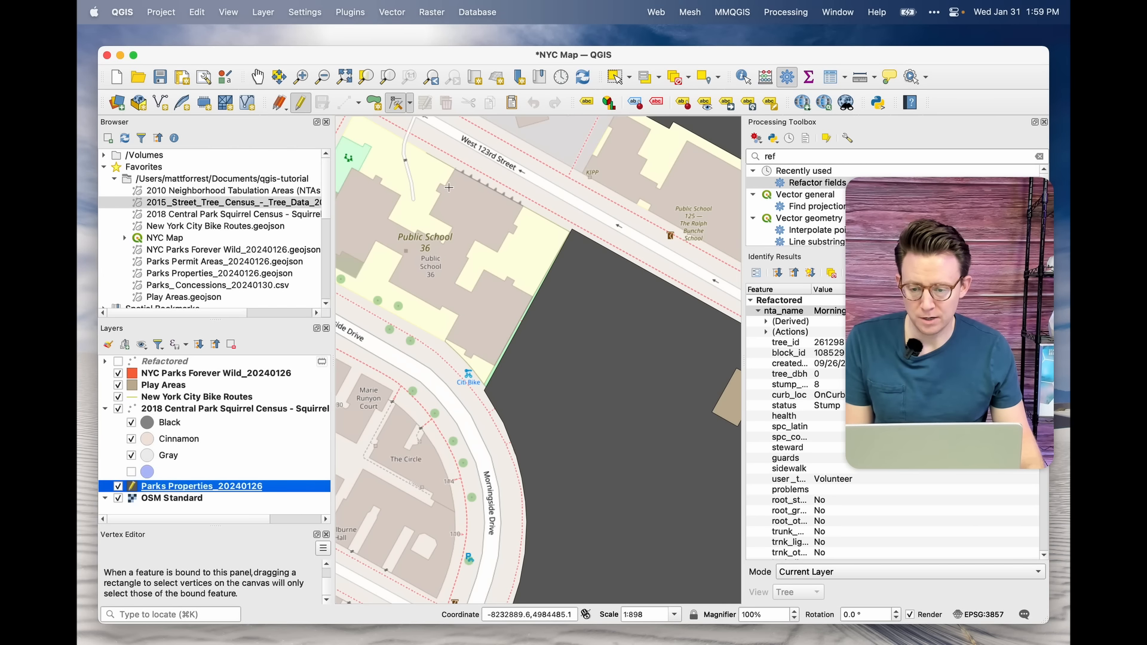
left_click(411, 106)
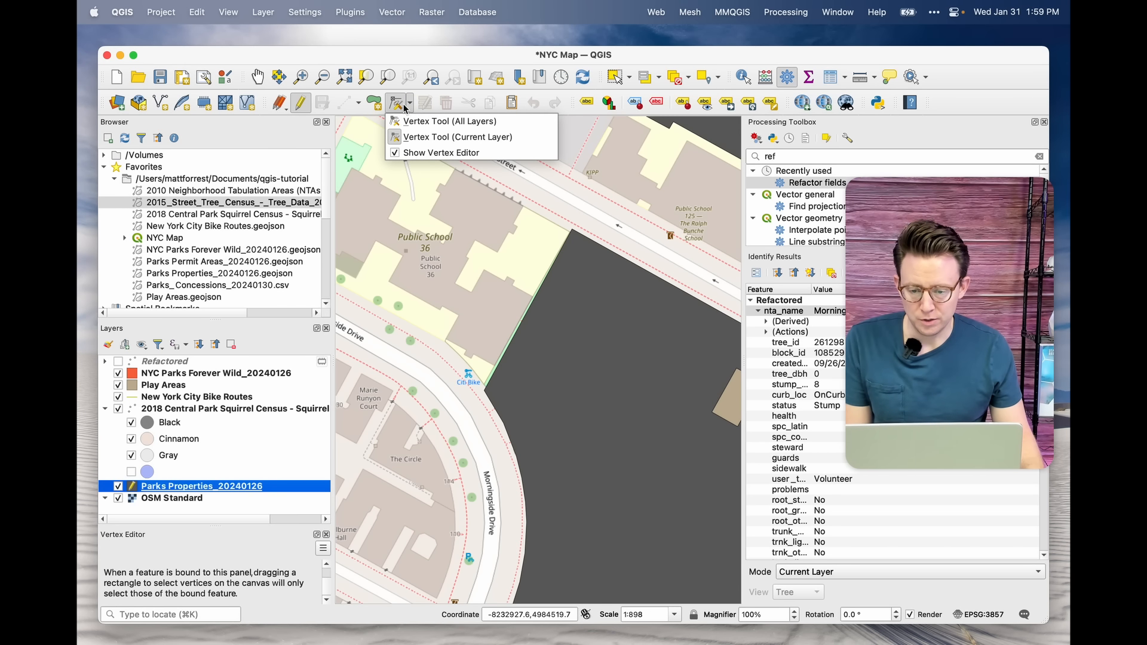
left_click(394, 103)
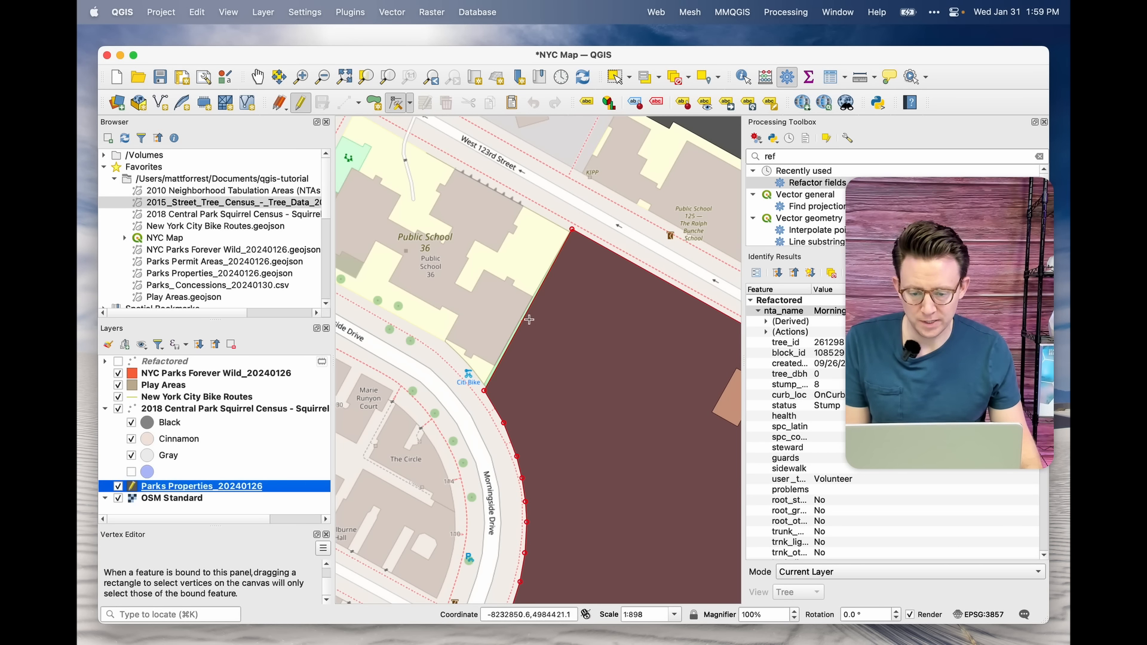
left_click(551, 349)
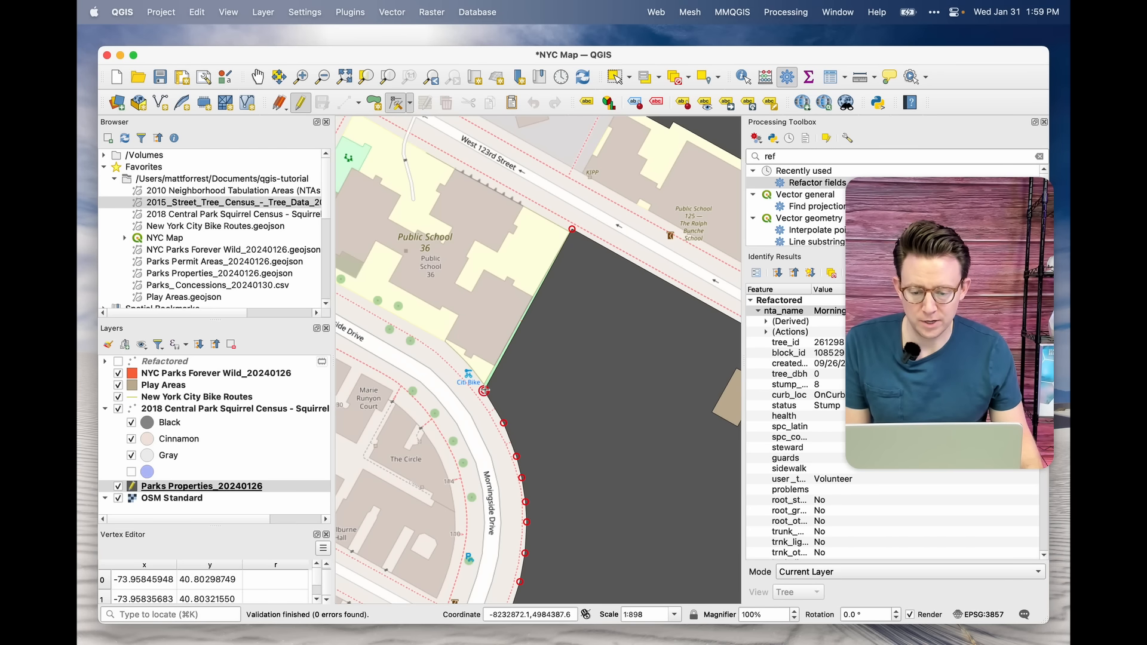
Step: Try adding a vertex on the park edge beside Public School 36, placed out over the school grounds, and undo it
left_click(527, 310)
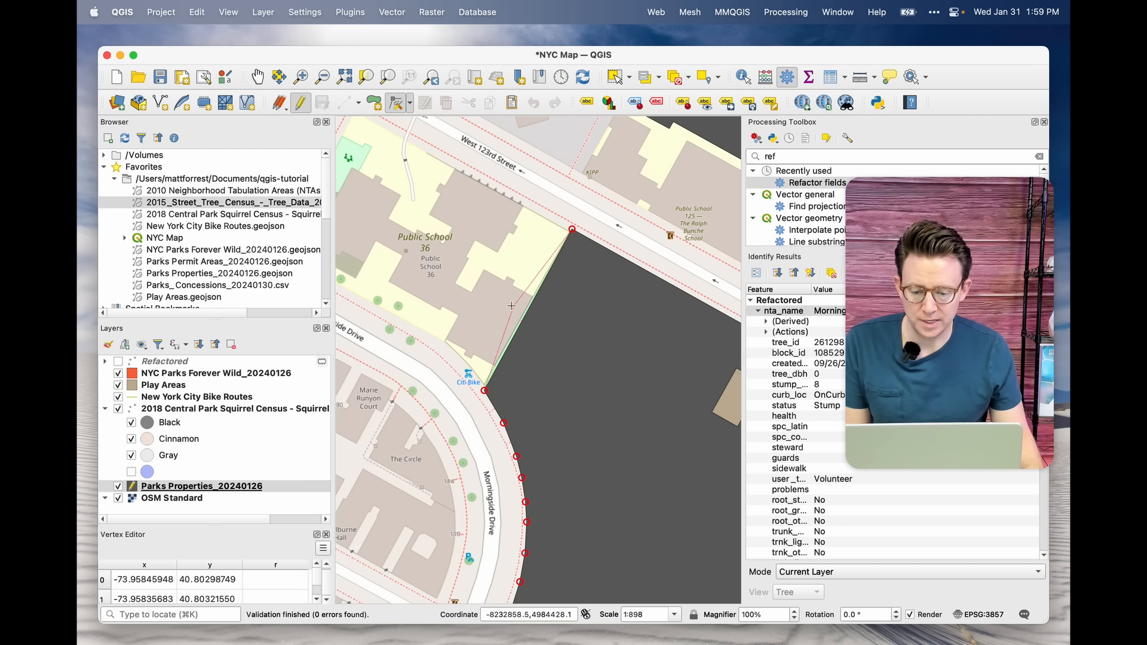
left_click(374, 217)
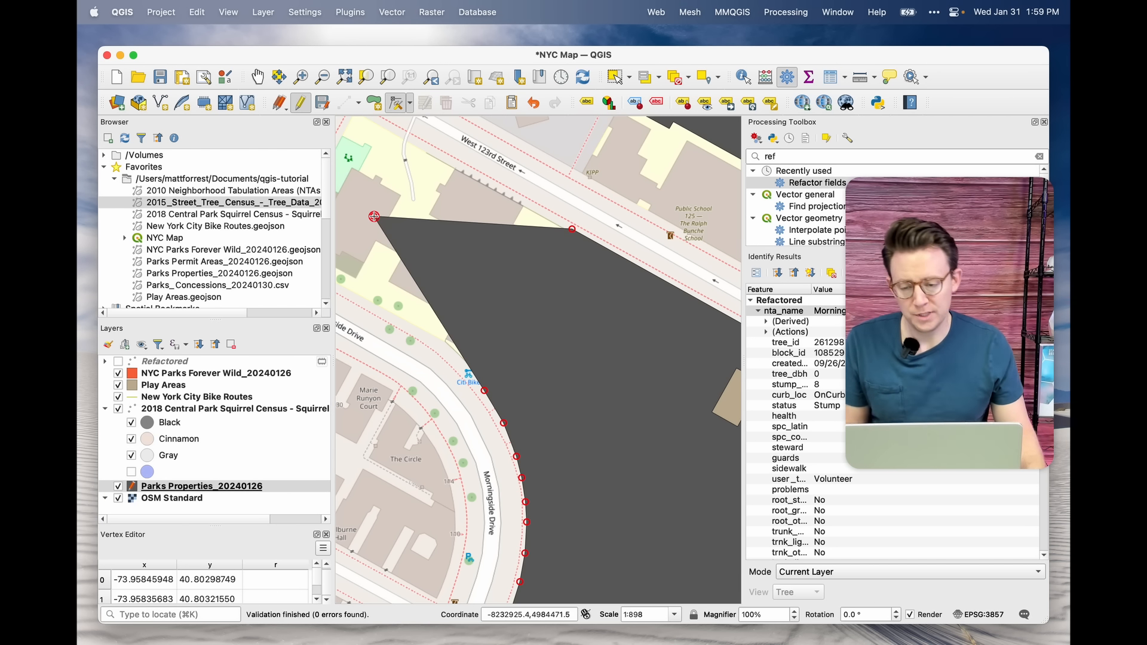
left_click(530, 108)
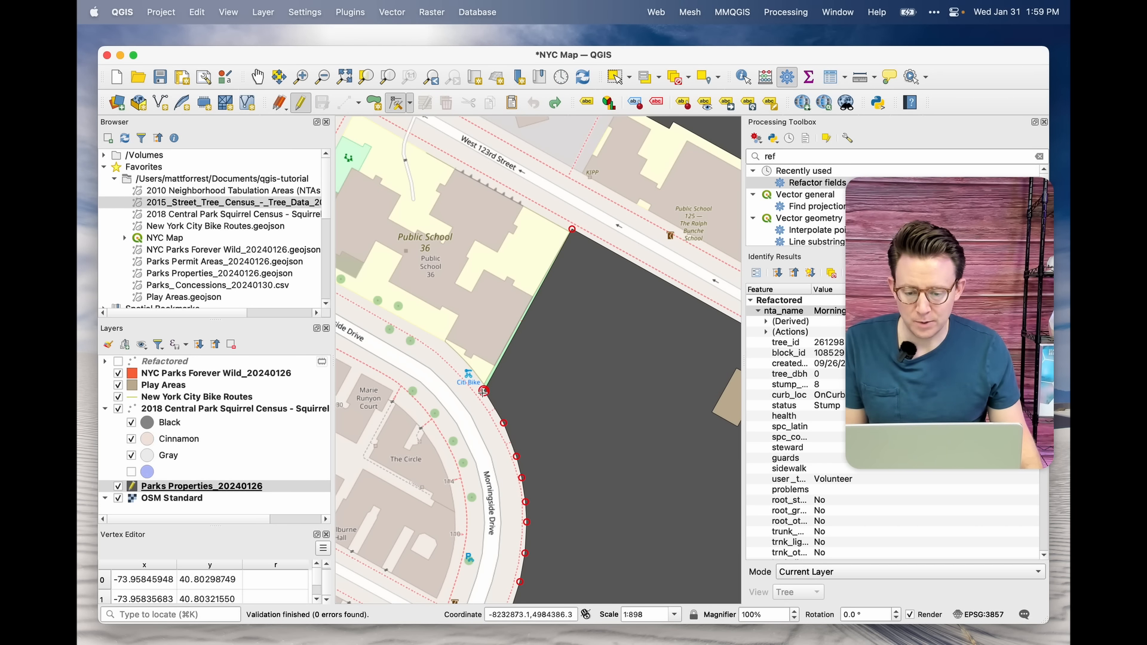
Step: Try moving the park's corner vertex beside the Citi Bike station to the adjoining school lot's corner, and undo the moves
scroll(484, 391, "up", 3)
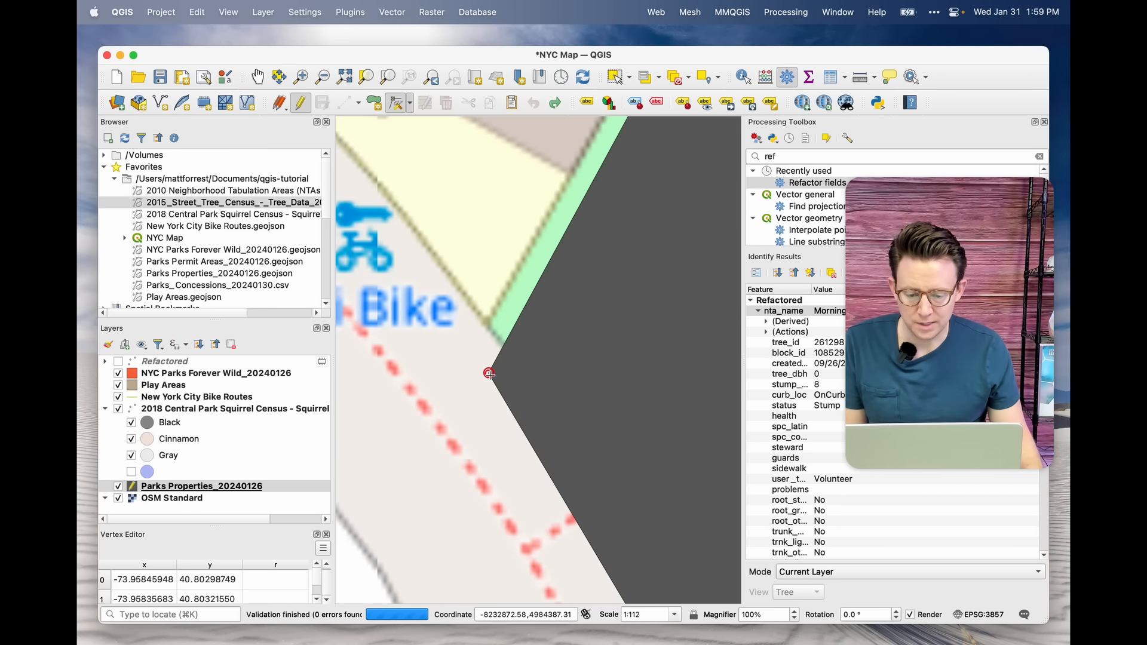
left_click(490, 374)
left_click_drag(489, 374, 484, 322)
left_click(483, 323)
left_click(484, 322)
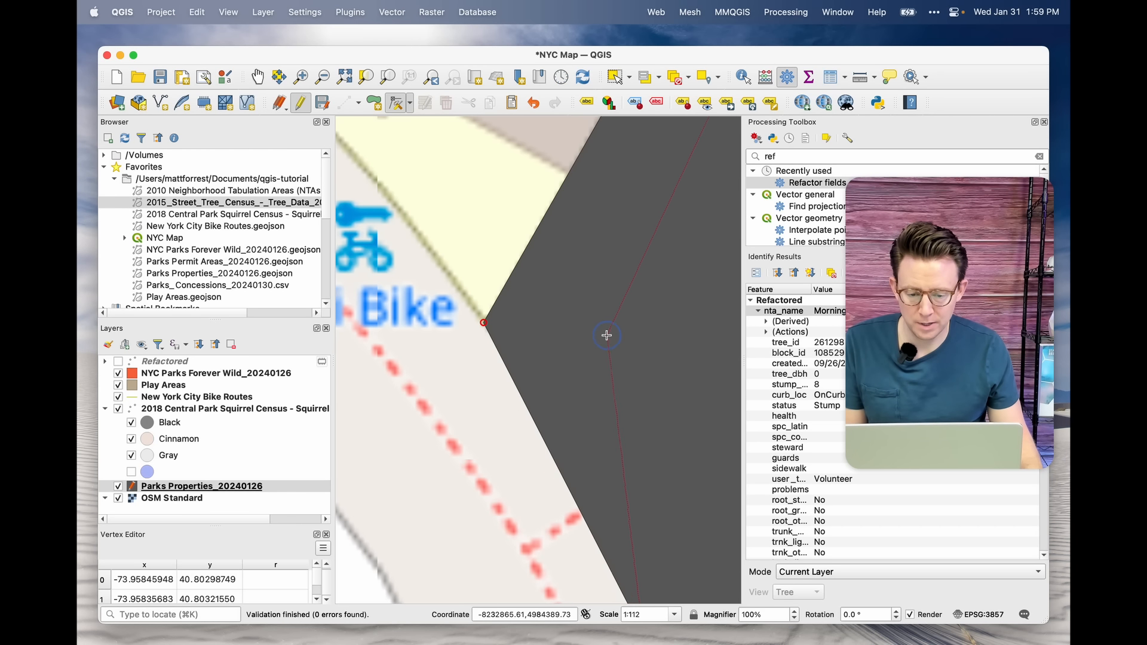
left_click(606, 336)
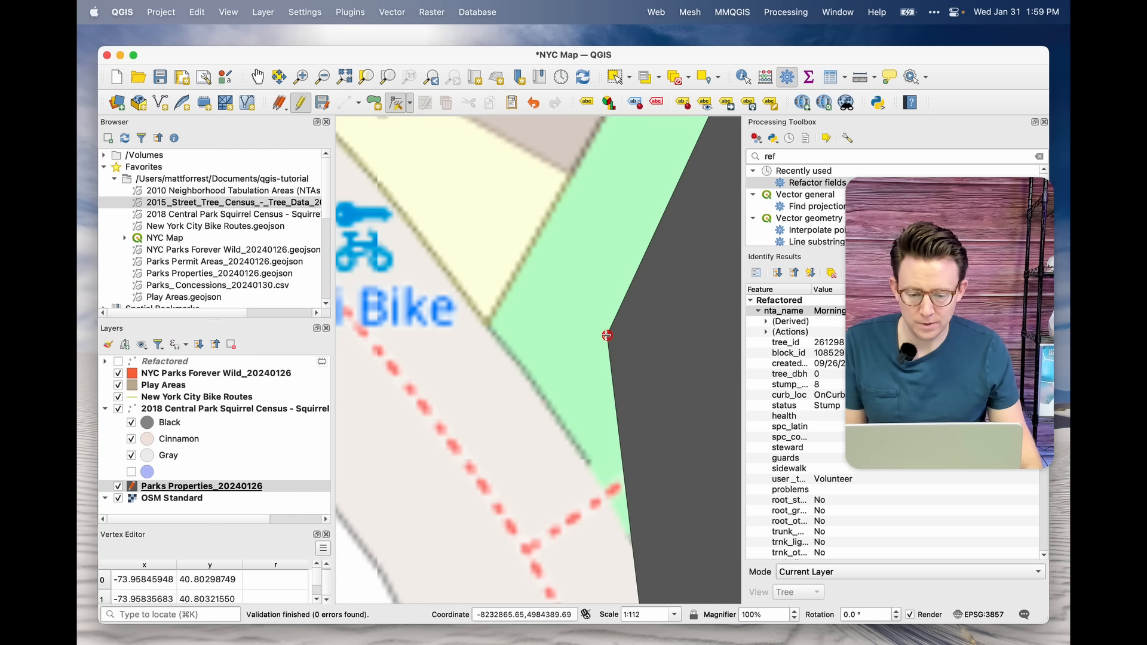
left_click(606, 336)
left_click(486, 327)
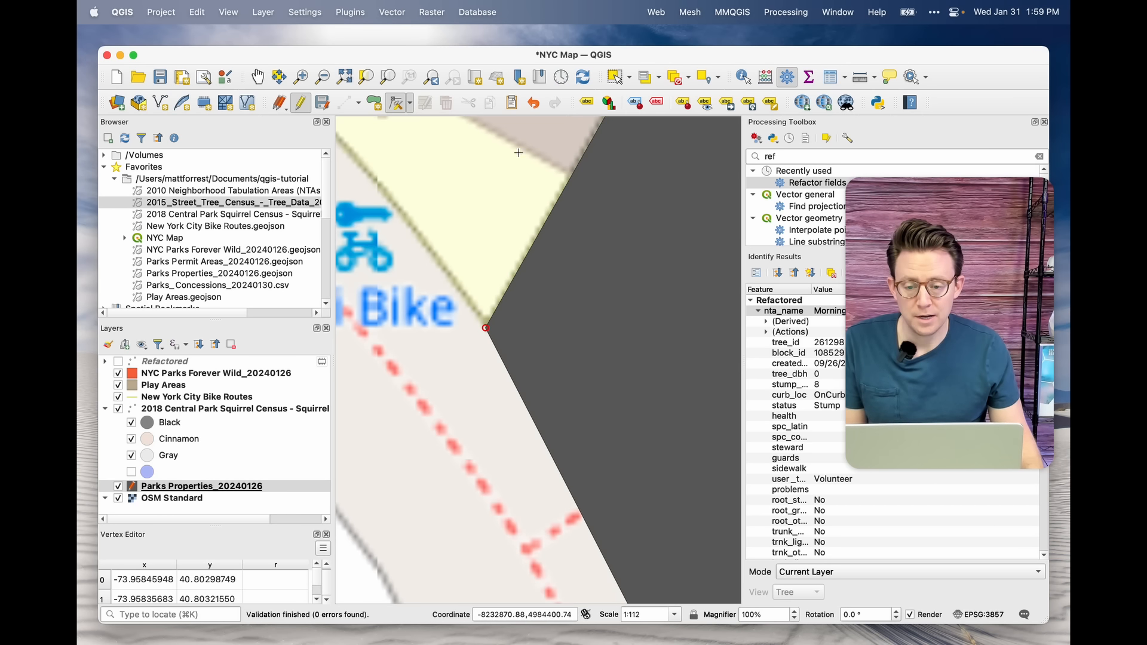
left_click(533, 103)
left_click(534, 103)
left_click(534, 103)
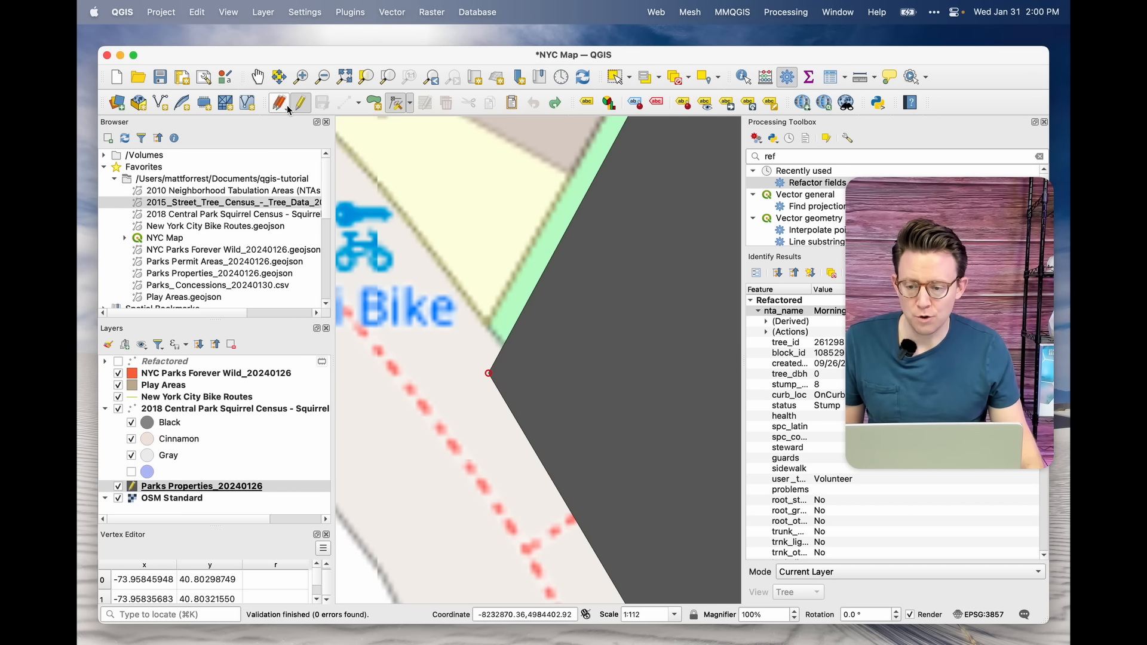
Step: Save the corner vertex edit for the selected Parks Properties_20240126 layer and turn off its editing
left_click(287, 110)
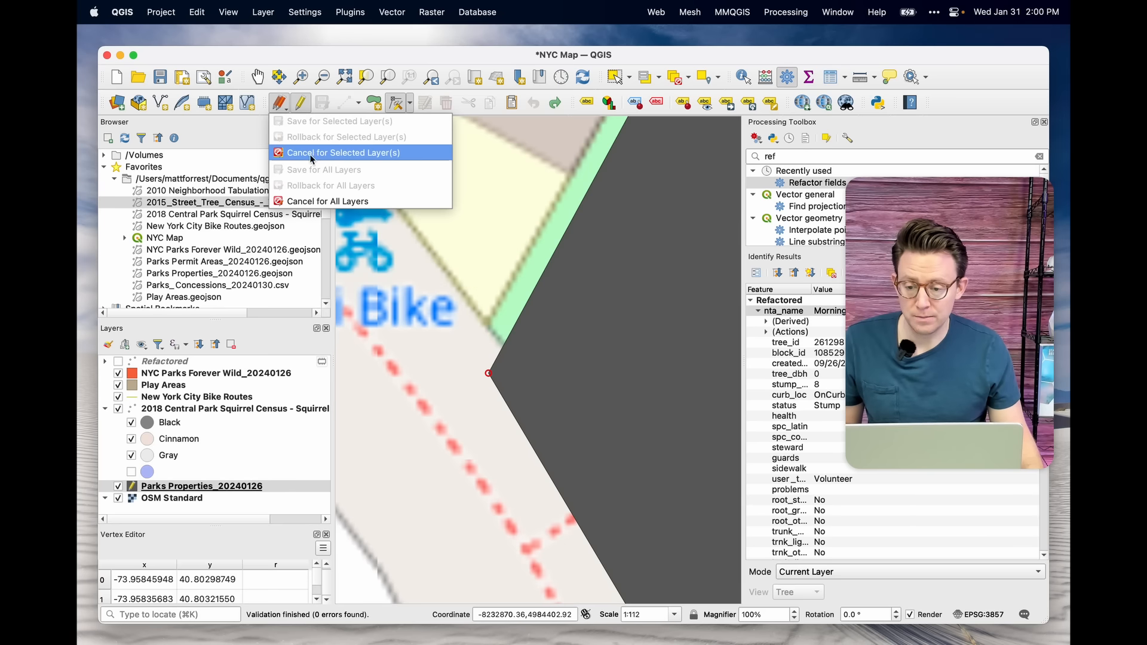
left_click(327, 203)
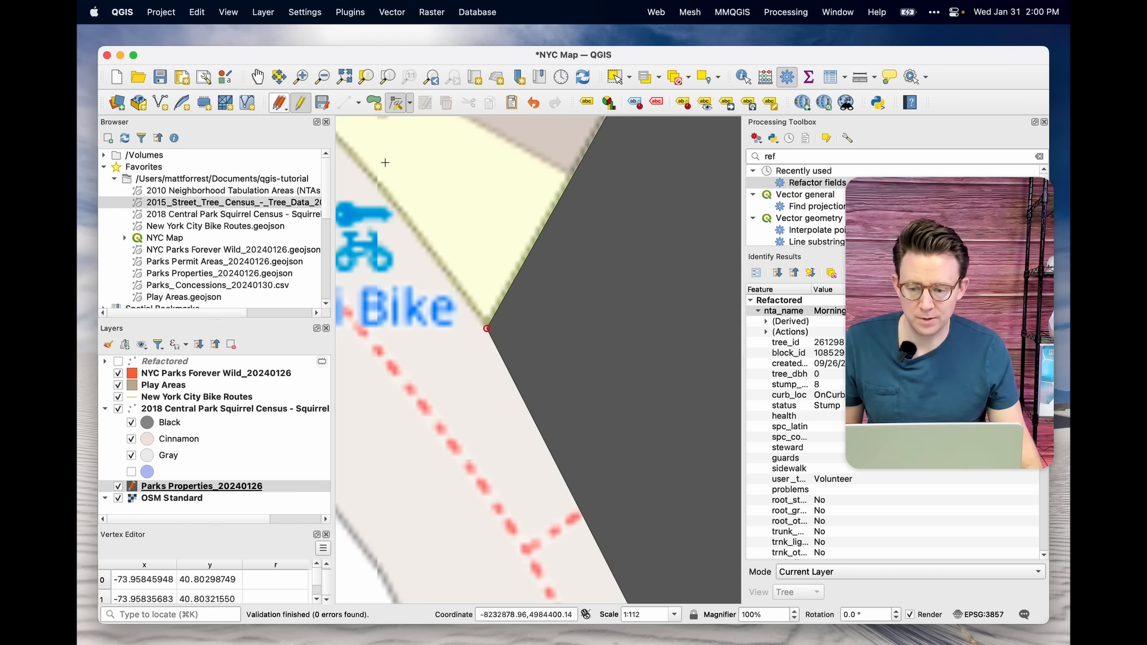
left_click(286, 111)
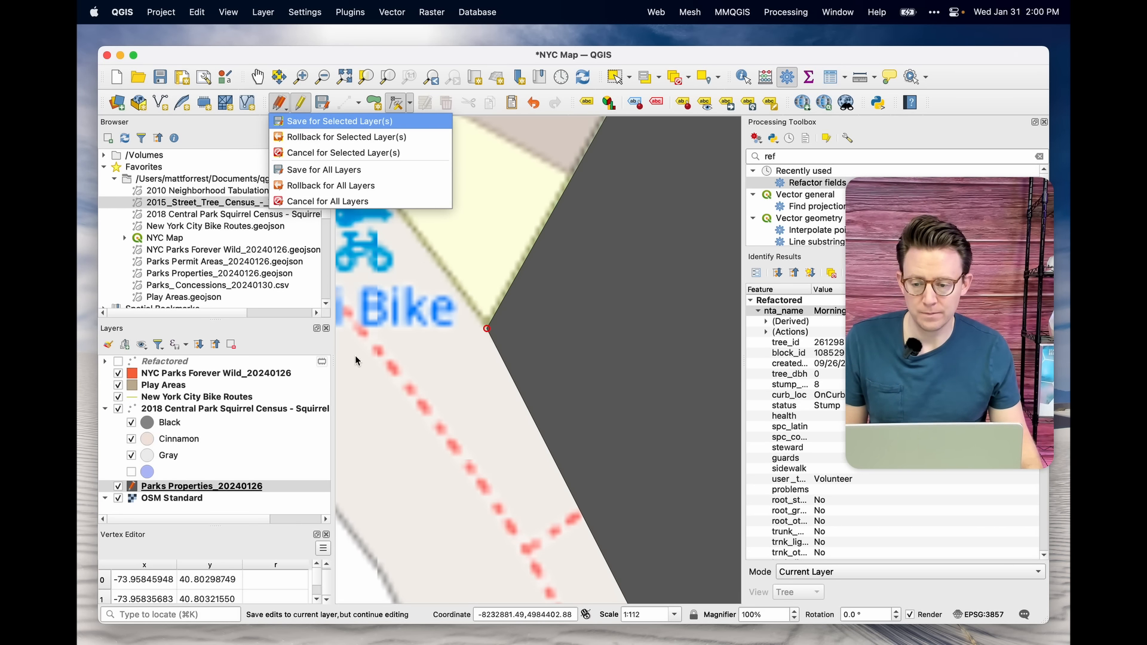
key("Return")
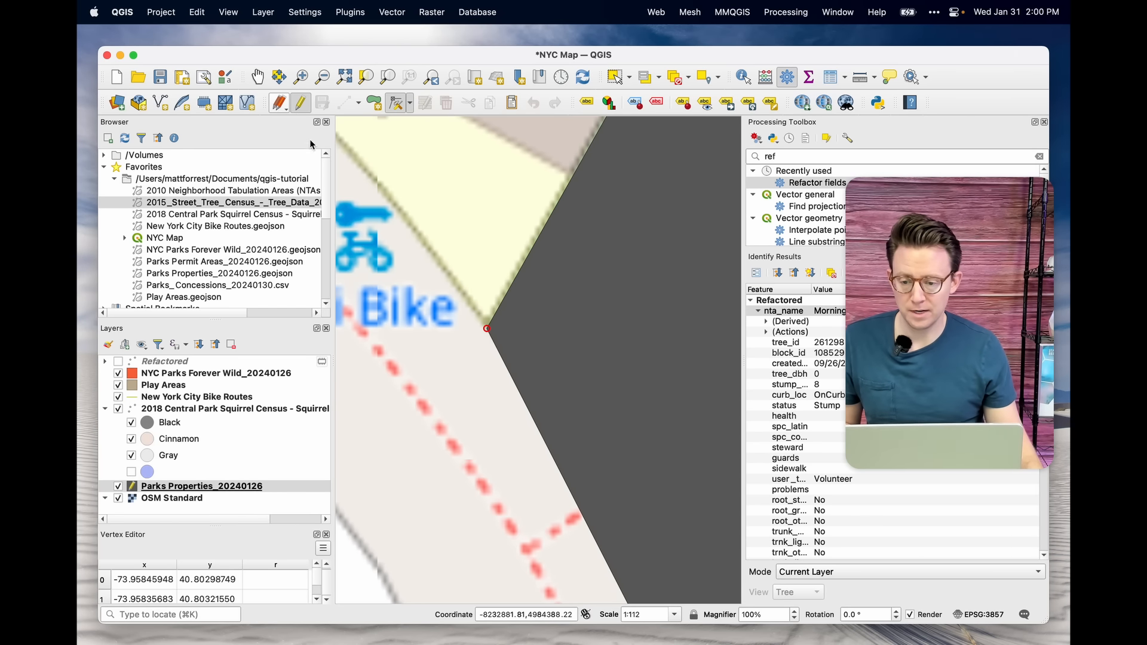
left_click(301, 102)
scroll(472, 336, "down", 1)
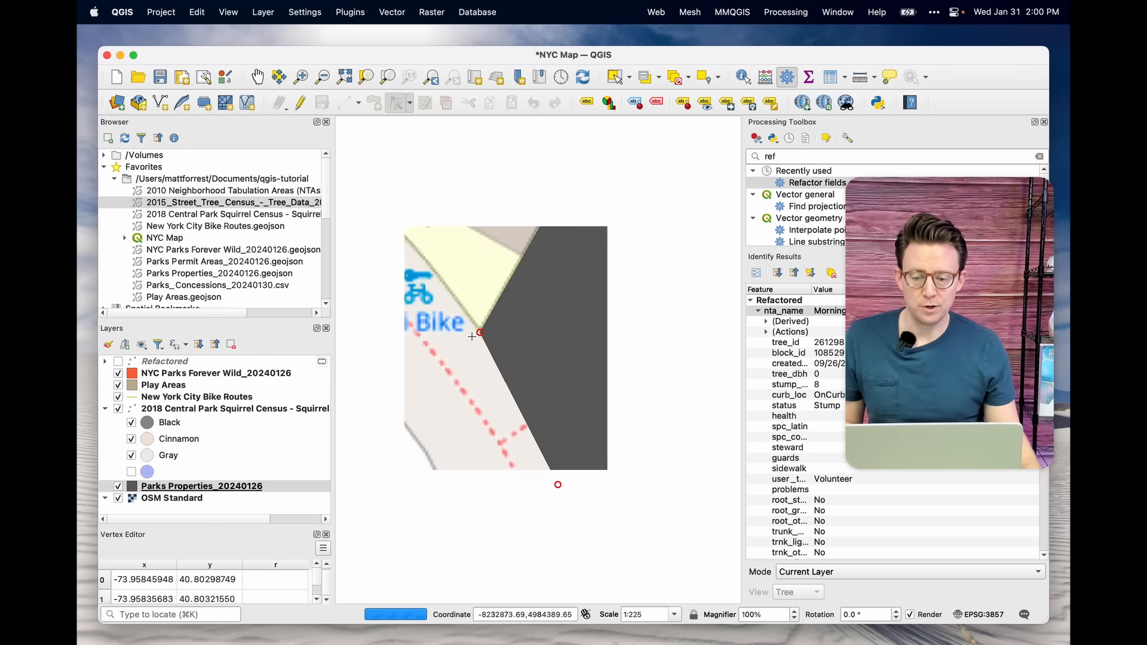
Step: Locate the General Grant Houses buildings on the basemap, north of Morningside Park and Public School 36
scroll(472, 336, "down", 3)
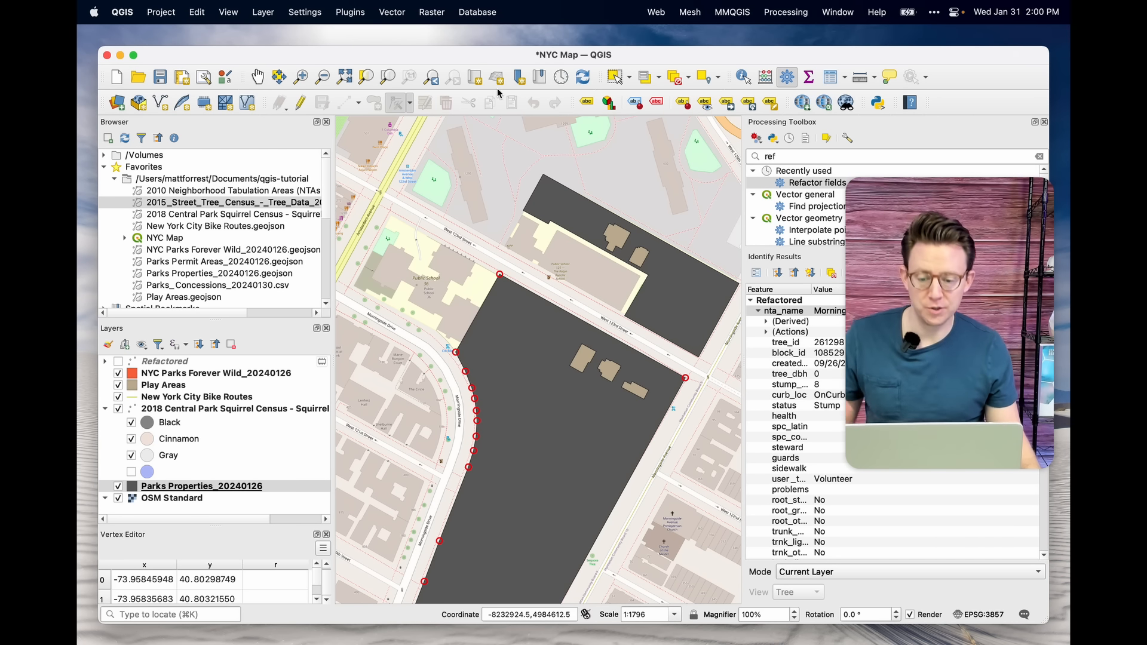
left_click(257, 76)
left_click_drag(399, 197, 446, 233)
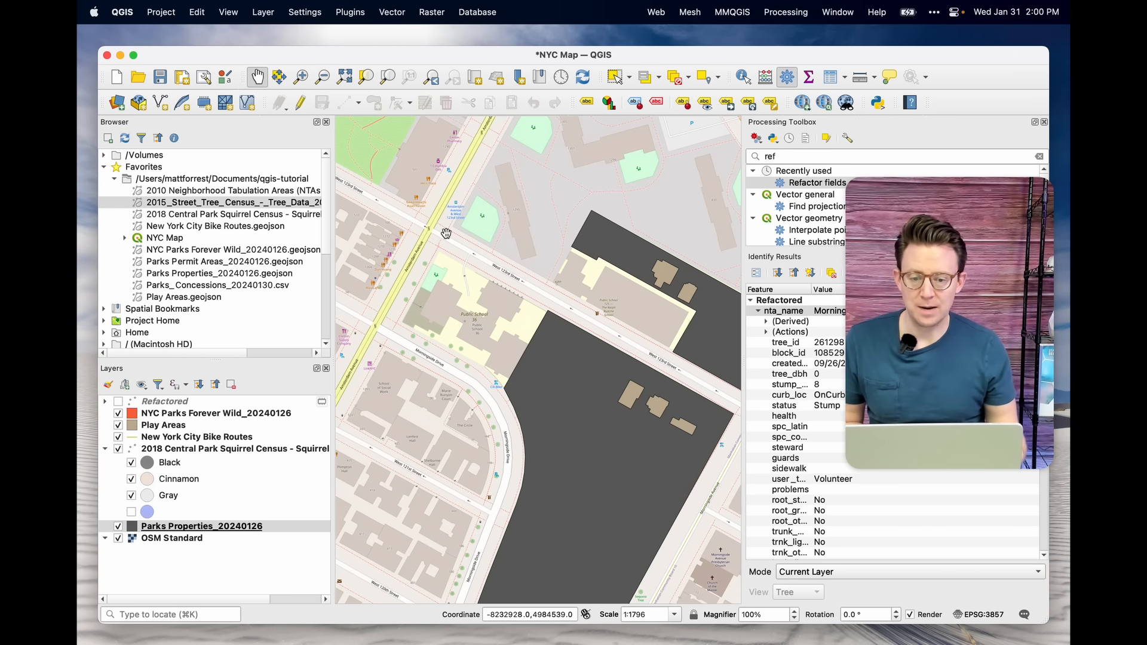
left_click_drag(494, 178, 430, 328)
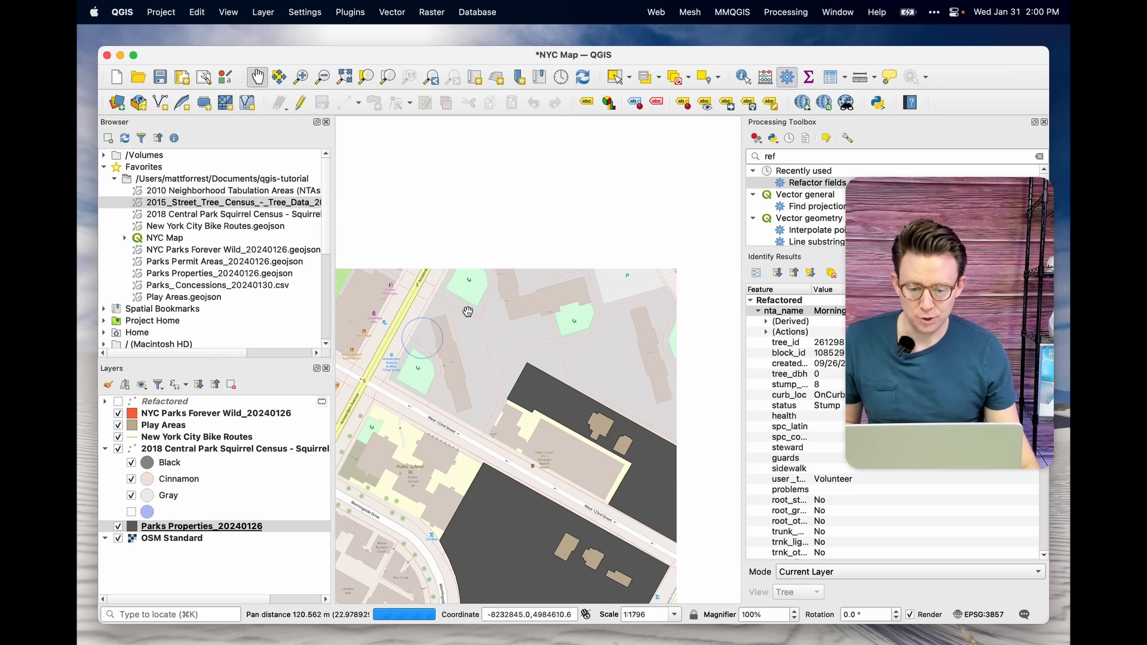
scroll(548, 274, "up", 2)
scroll(541, 314, "down", 1)
left_click_drag(540, 314, 550, 340)
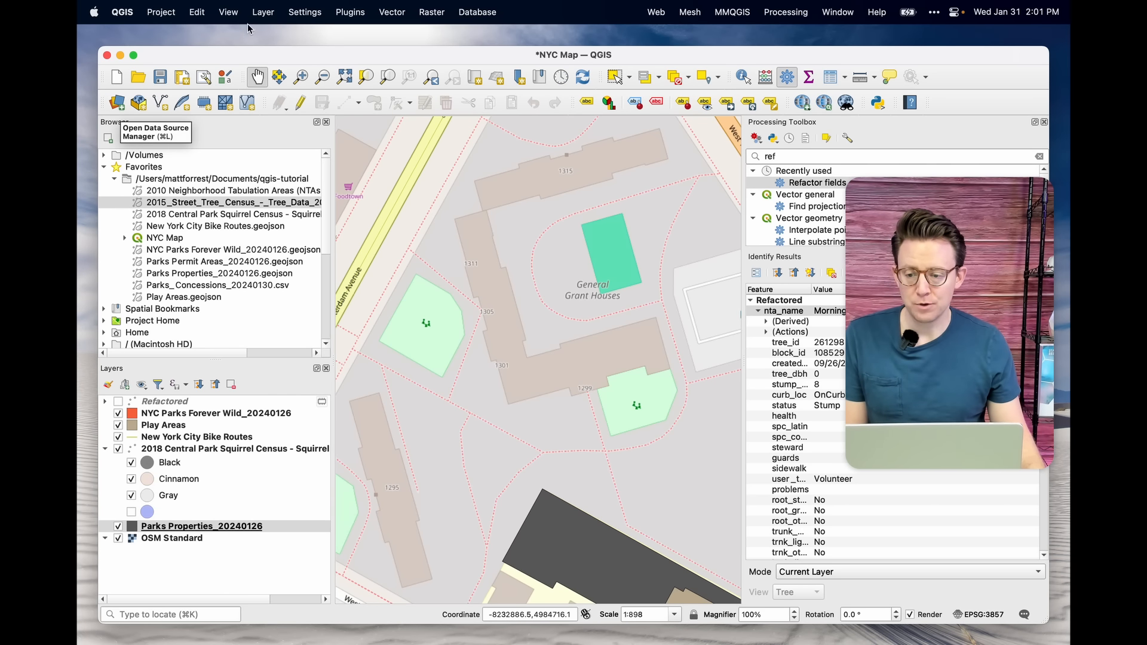
Step: Start a new shapefile layer and set its file to buildings in the Documents/qgis-tutorial folder
left_click(263, 12)
mouse_move(270, 52)
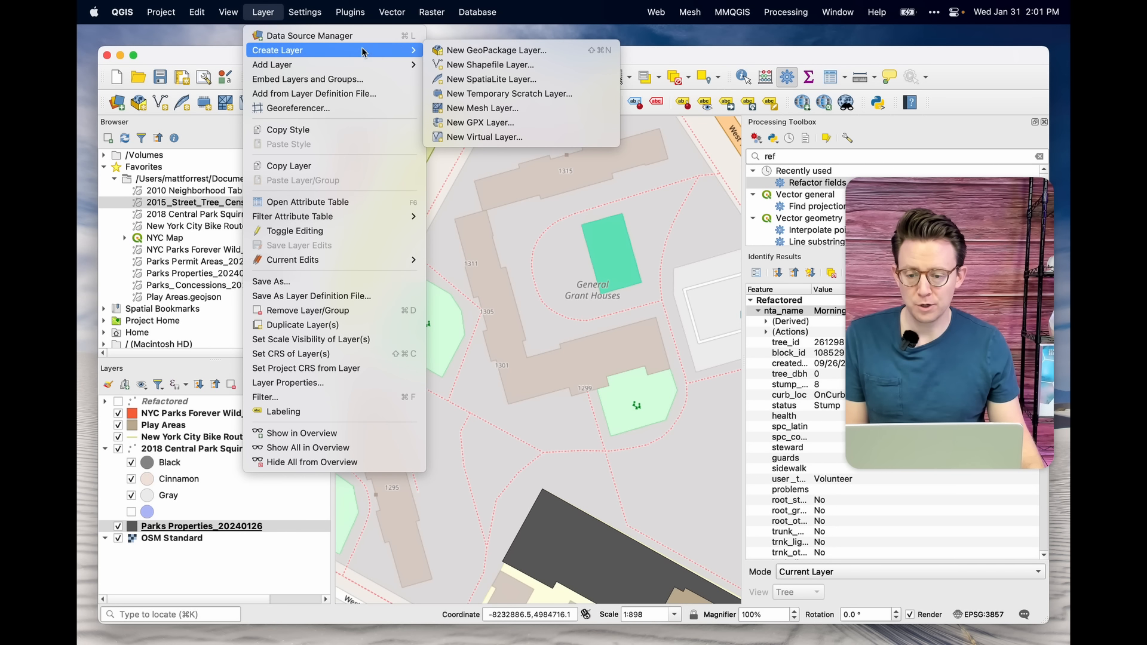
left_click(515, 69)
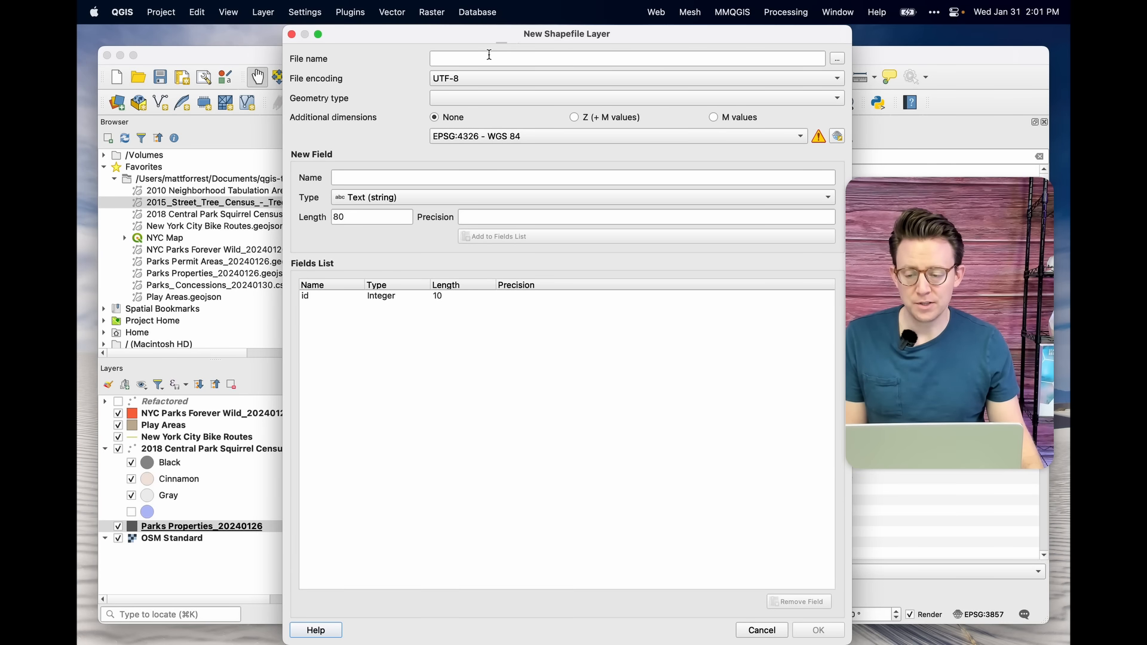
left_click(839, 59)
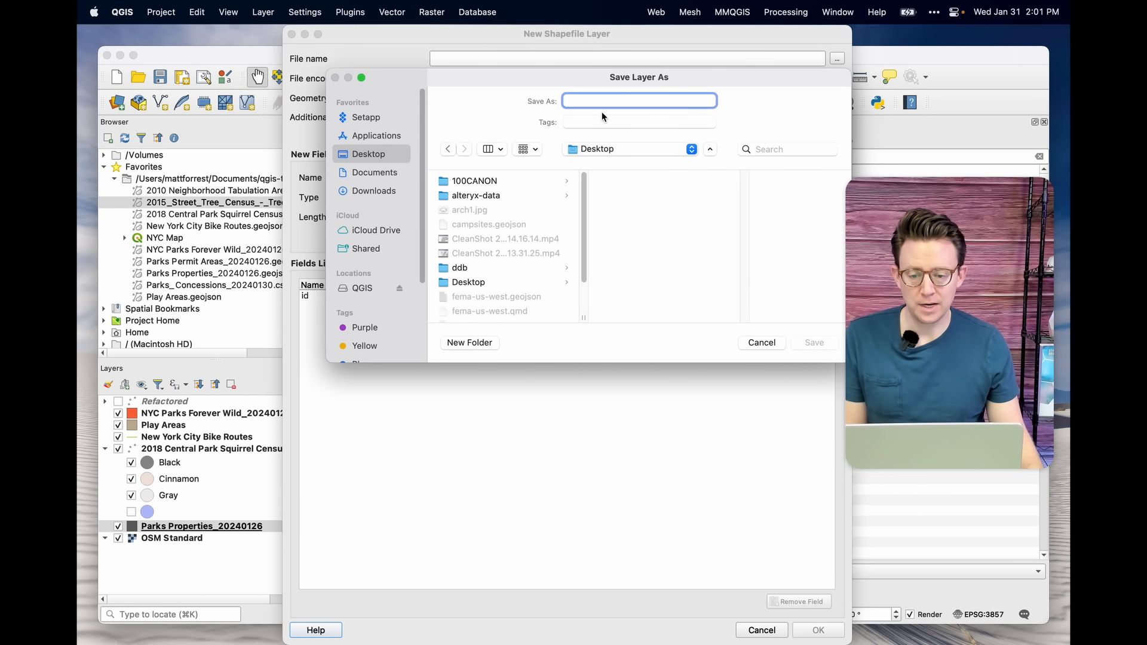
left_click(377, 174)
scroll(485, 200, "down", 10)
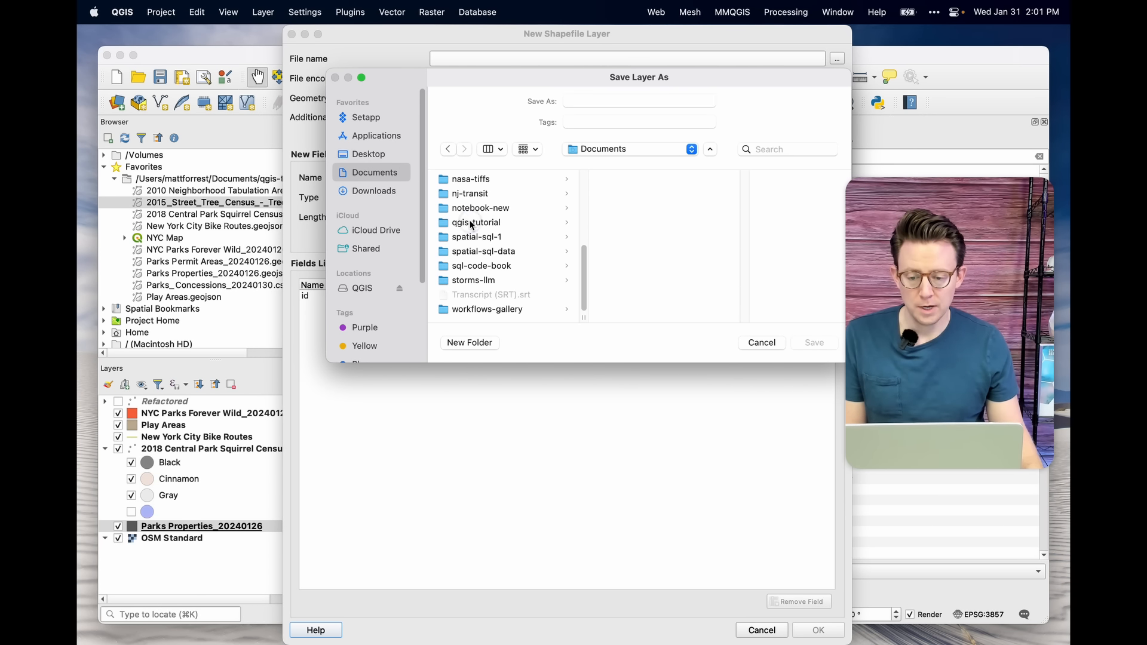
left_click(472, 224)
left_click(612, 104)
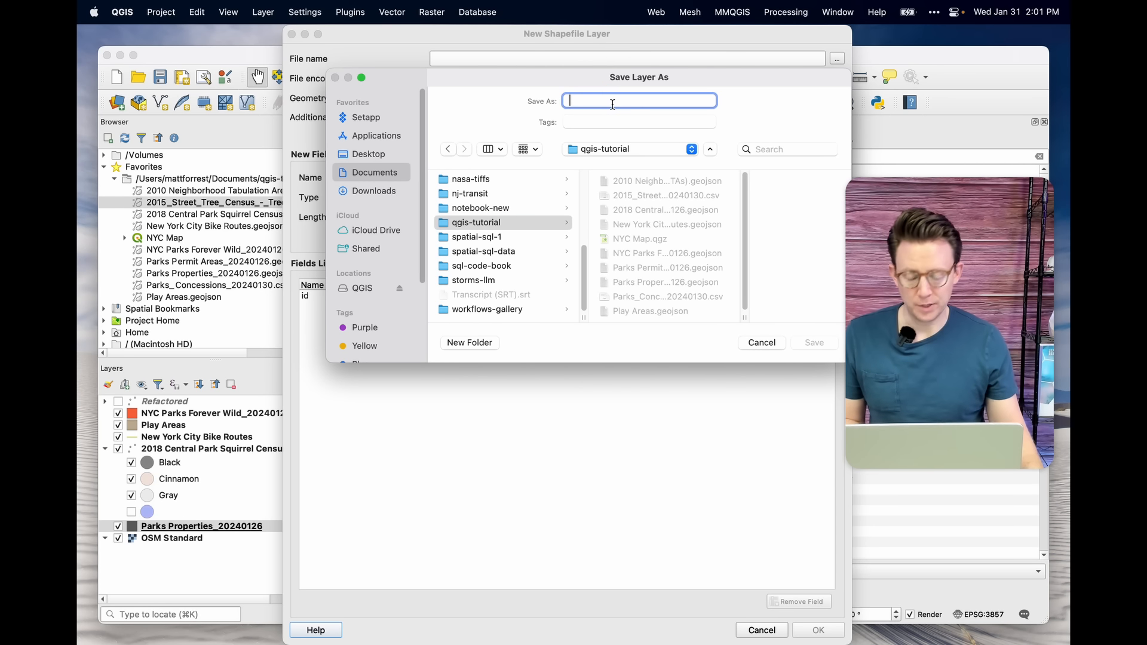
type("buiuil")
key("BackSpace")
key("BackSpace")
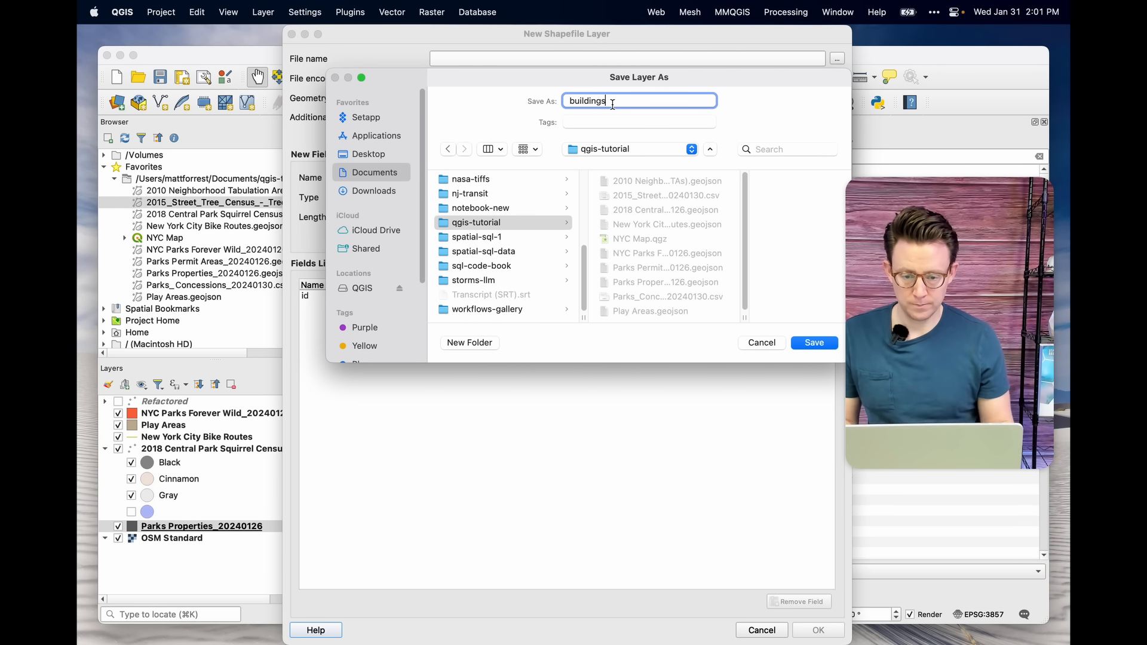
left_click(813, 343)
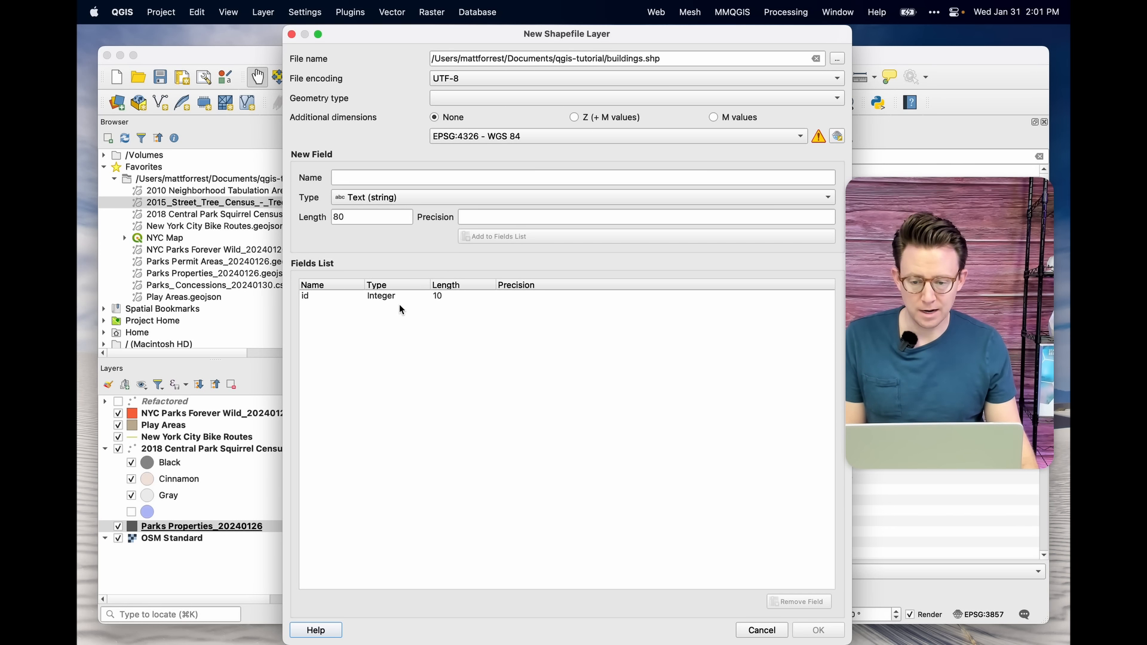
Step: Add a text field called name with length 80 to the new shapefile's fields list
left_click(392, 341)
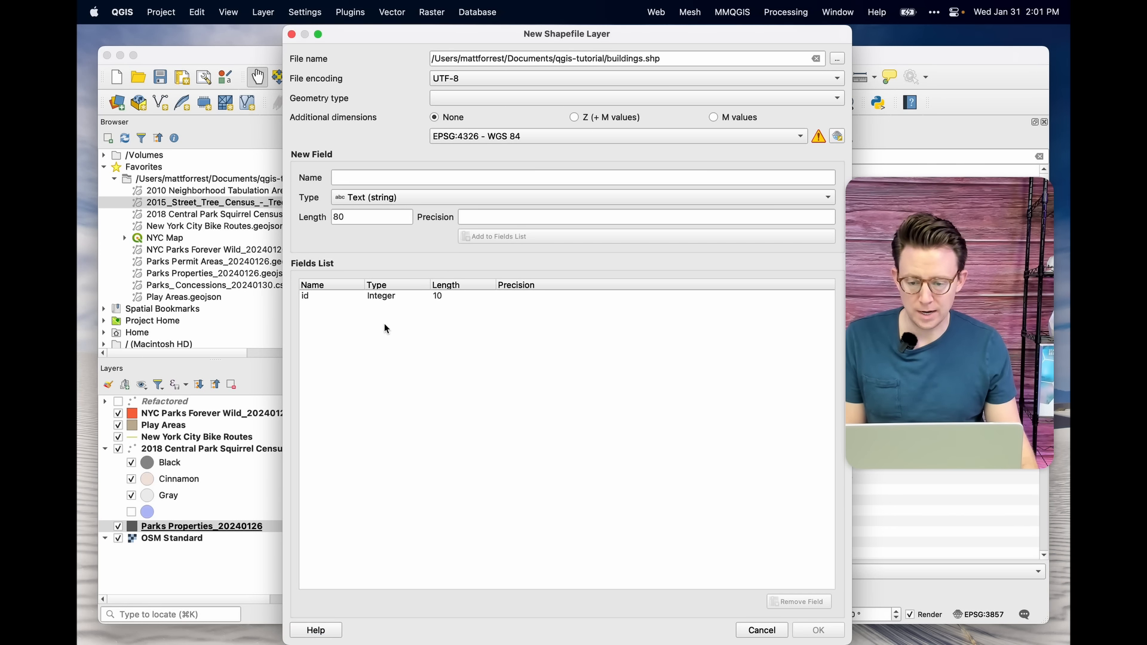
left_click(356, 178)
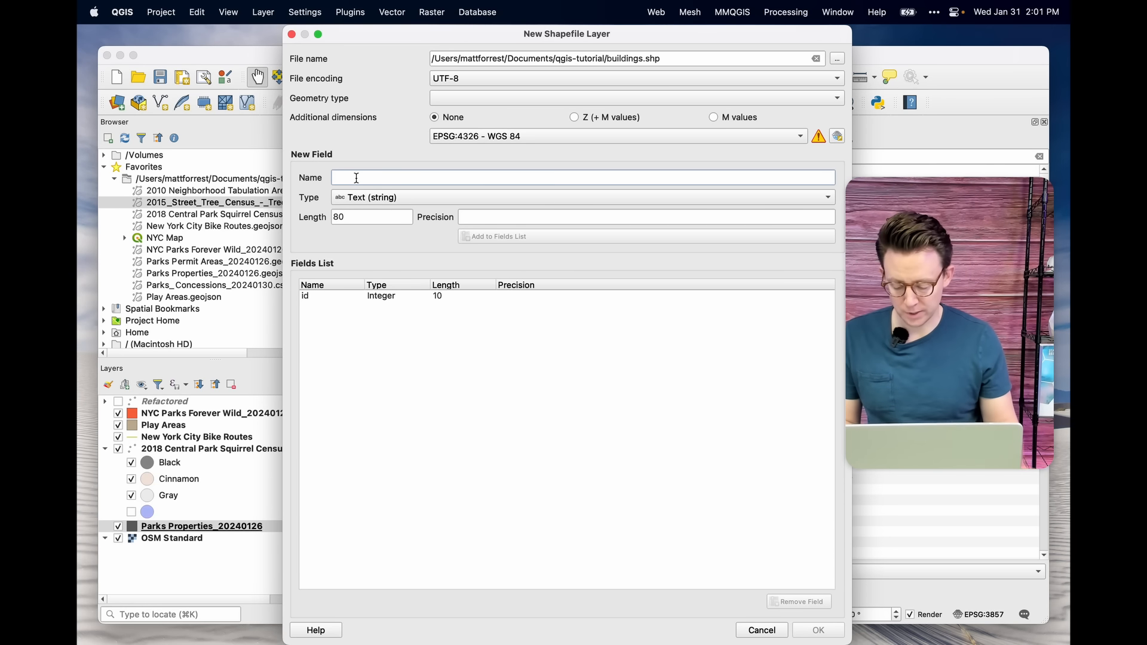
type("N")
key("BackSpace")
type("name")
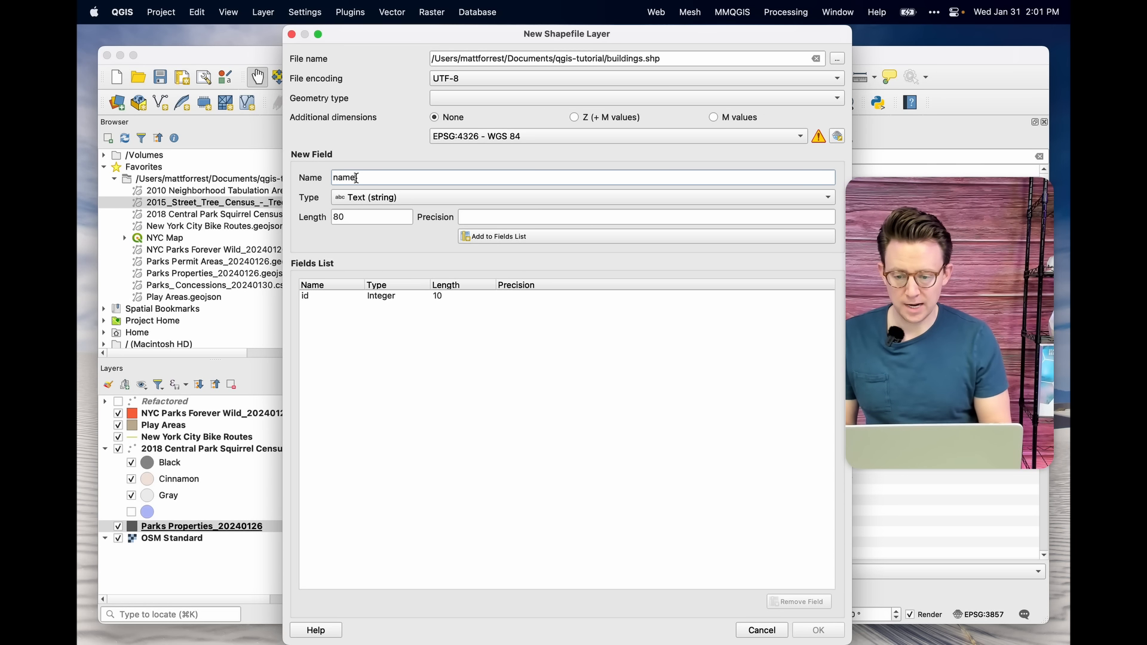
left_click_drag(378, 217, 334, 222)
left_click(471, 239)
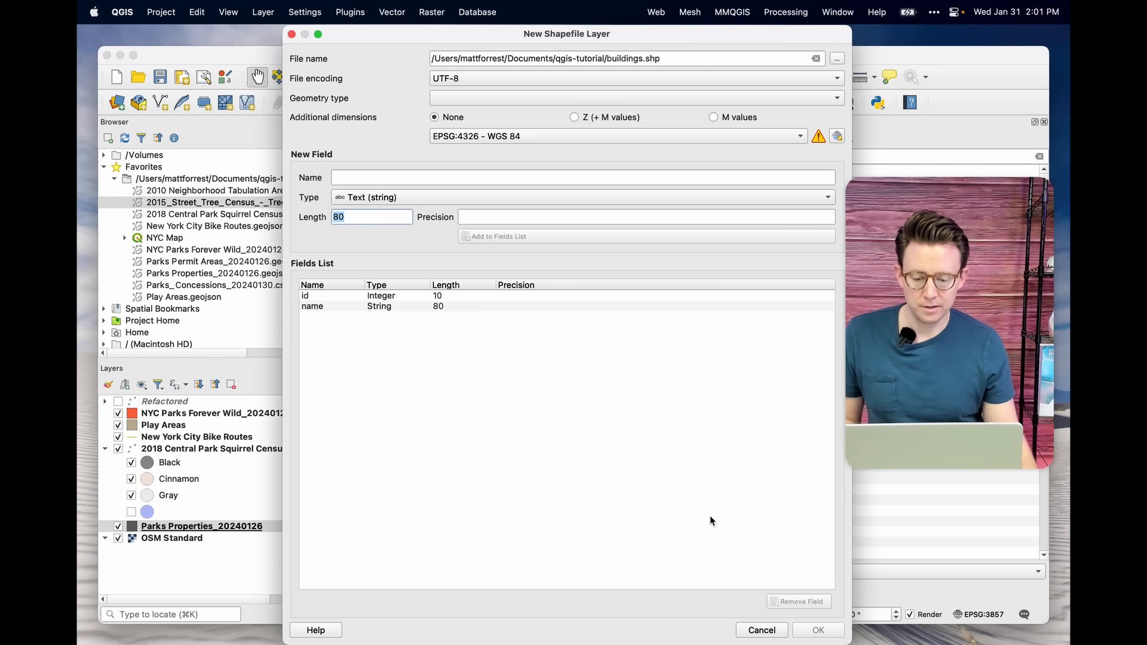
Step: Set the new shapefile's geometry type to Polygon and create the layer
left_click(523, 98)
left_click(517, 157)
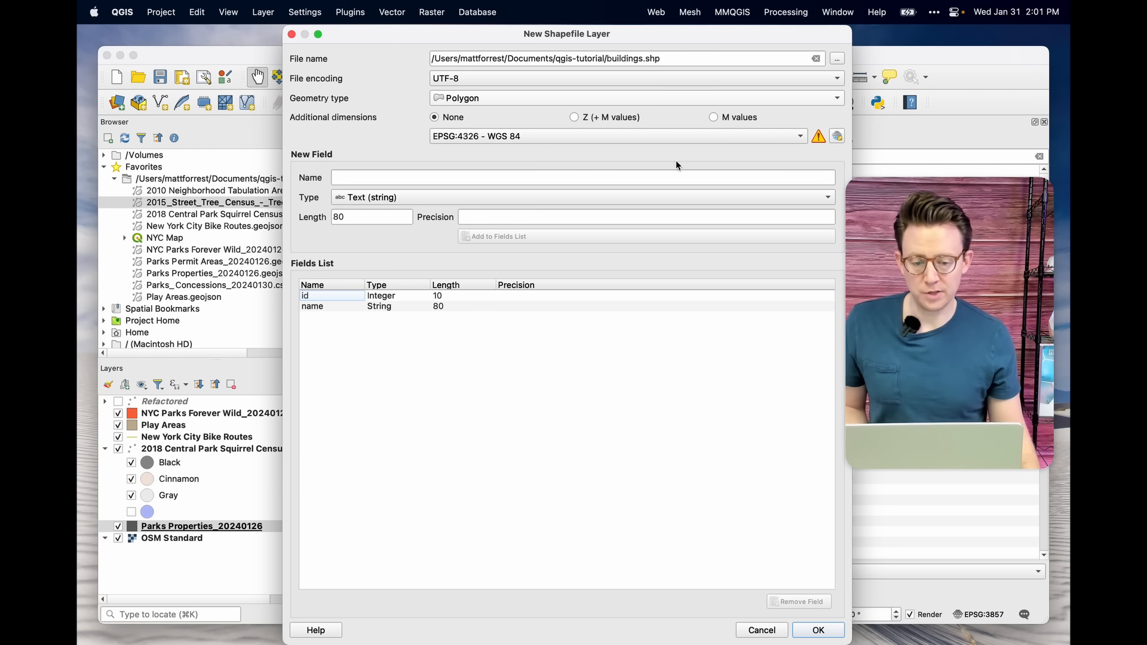
left_click(817, 631)
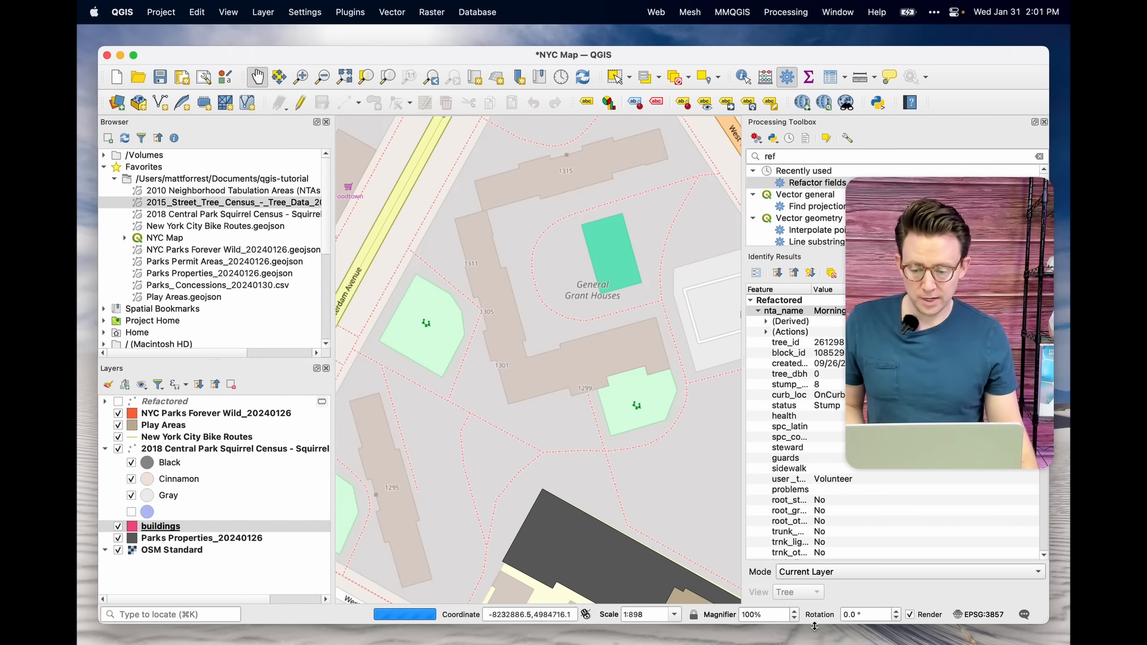
Step: Check the attribute table of the new buildings layer and close it
right_click(176, 532)
left_click(192, 376)
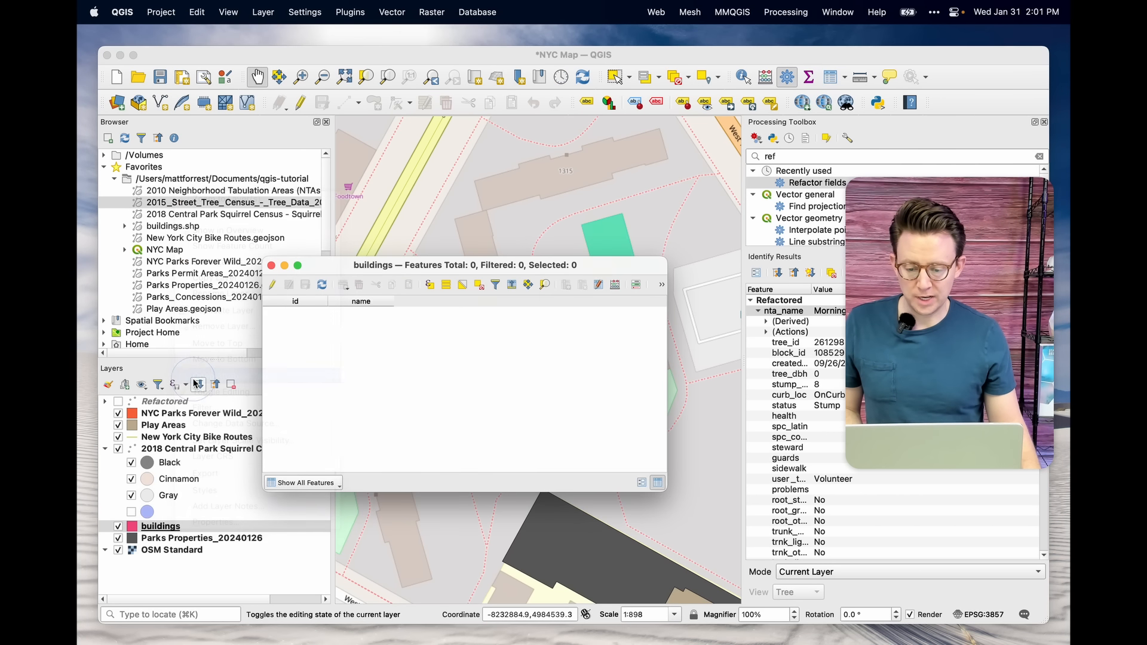
left_click(272, 267)
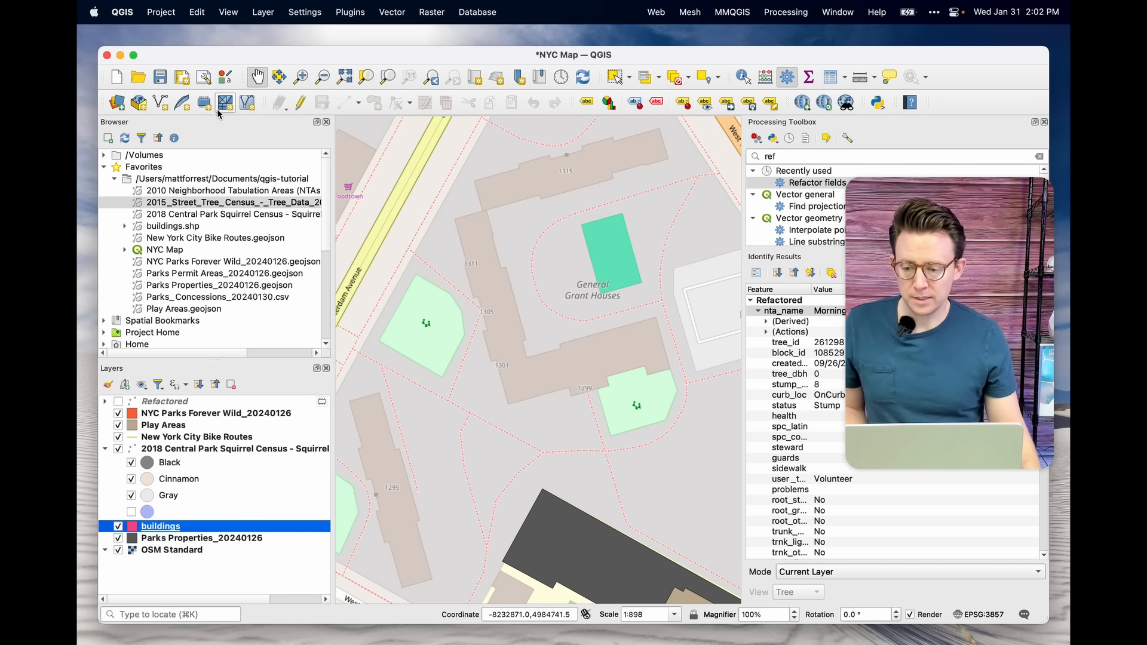
Step: Enable editing on the buildings layer and start a polygon tracing the Grant Houses building's stepped west wall, from label 1311 past 1301 to the southwest corner
left_click(301, 104)
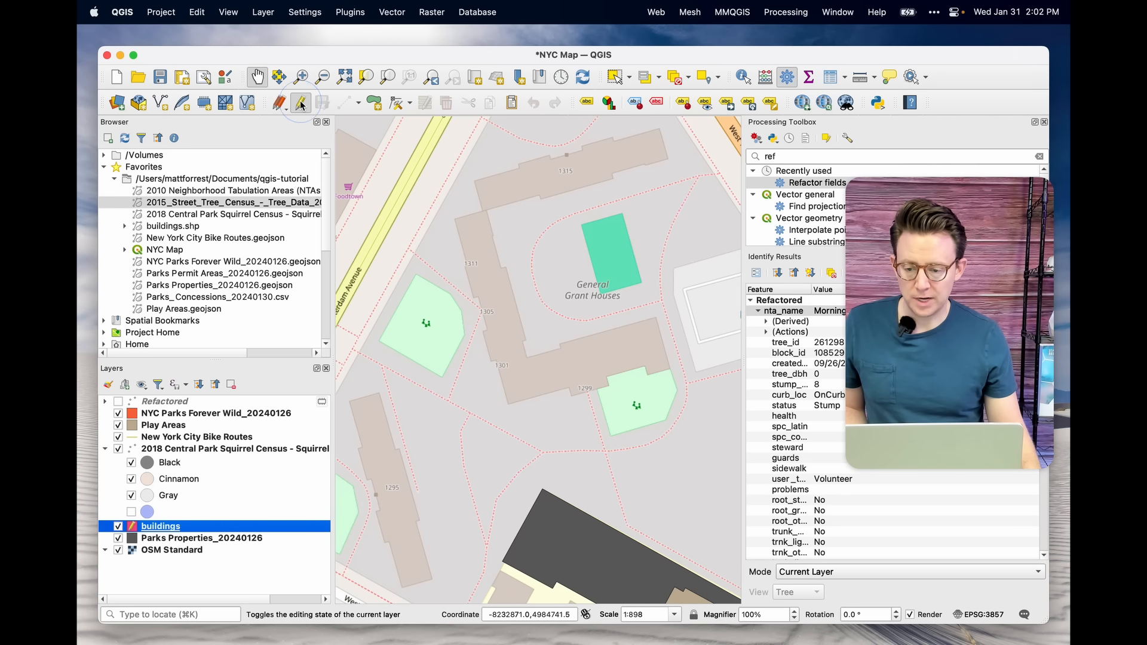
left_click(374, 103)
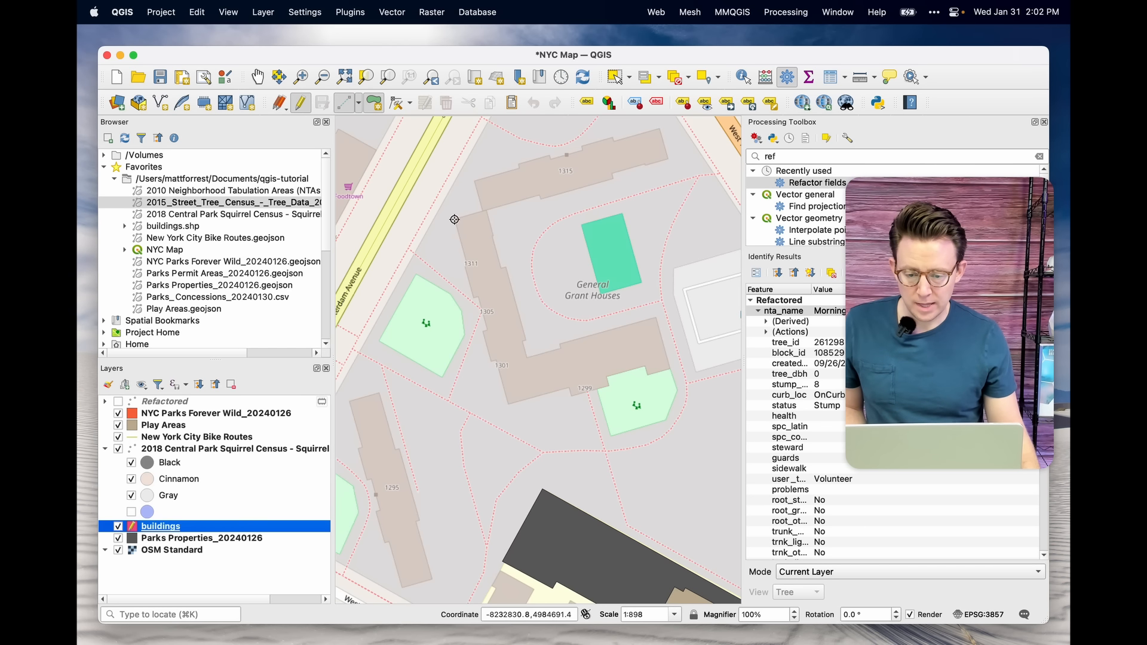
left_click(455, 219)
scroll(464, 256, "up", 1)
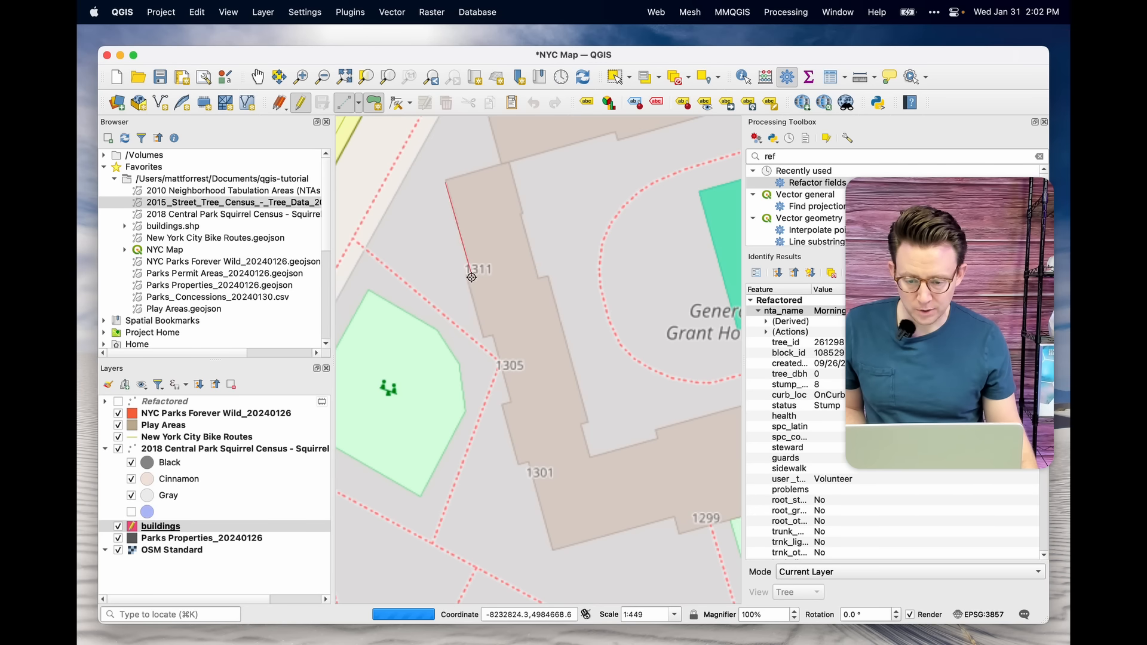
left_click(467, 275)
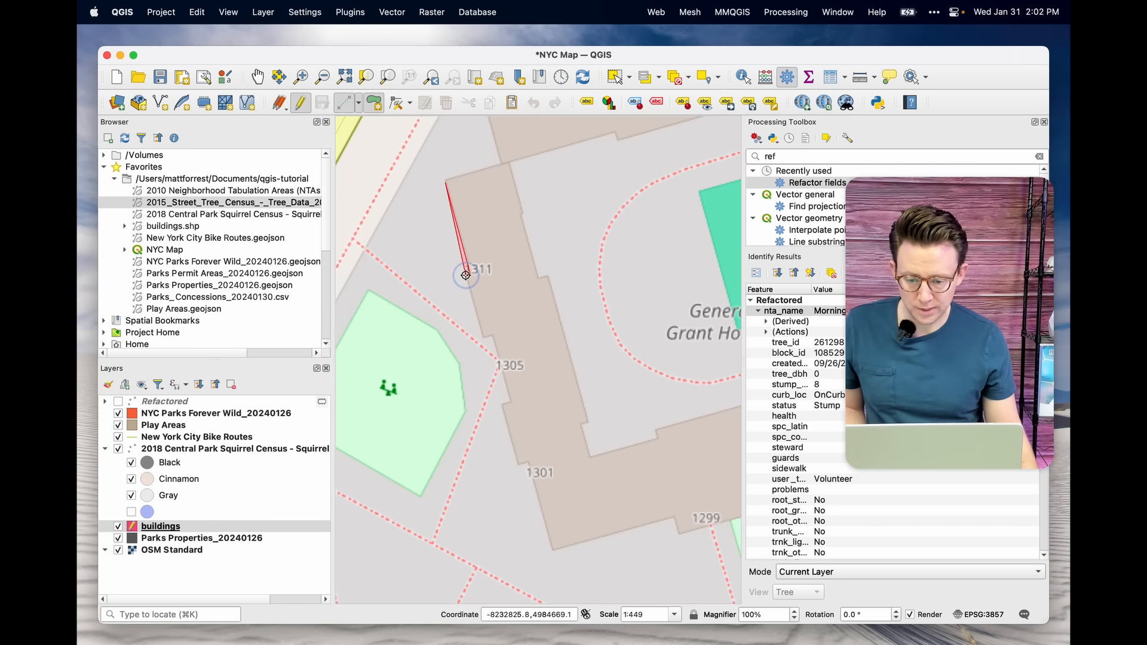
left_click(482, 337)
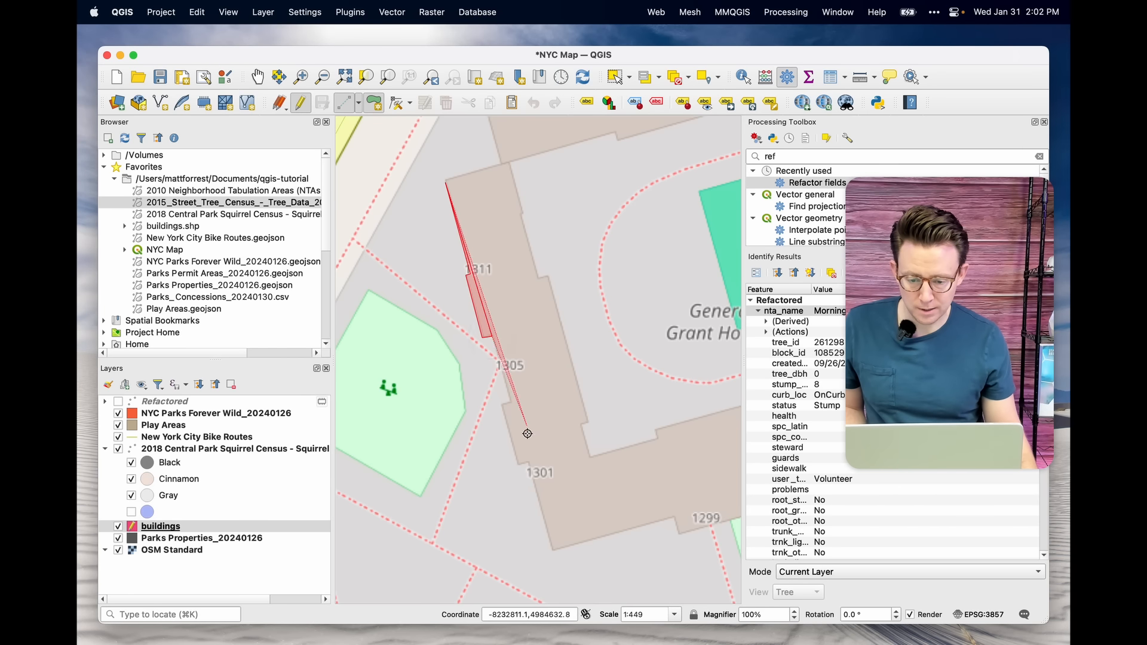
left_click(504, 406)
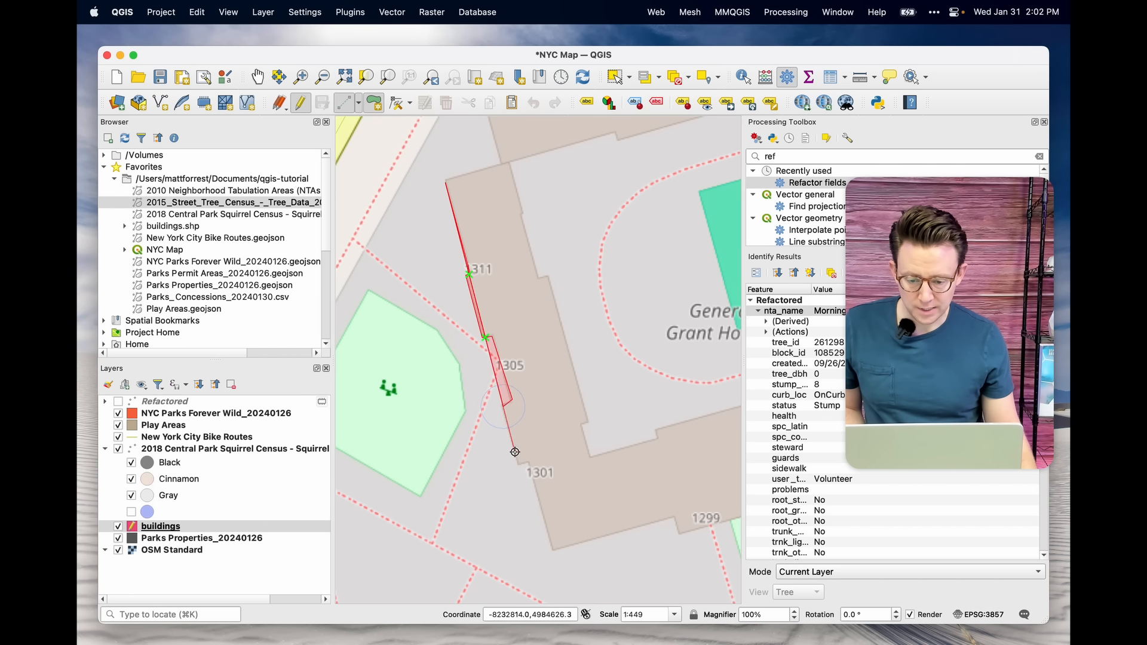
left_click(522, 465)
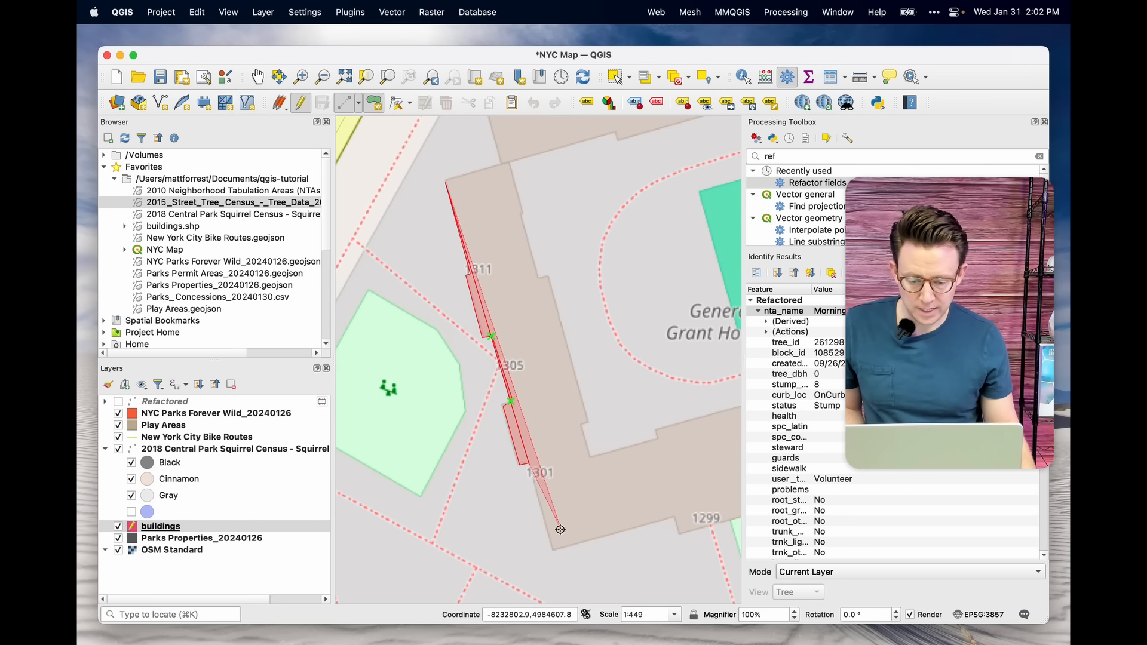
left_click(555, 546)
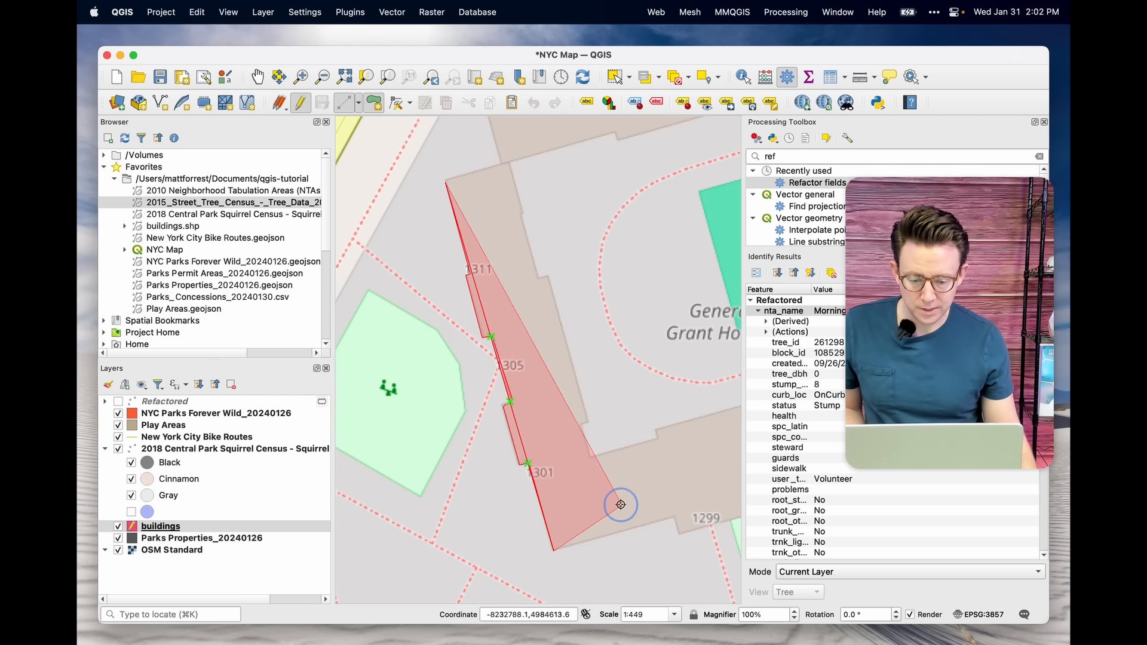
Step: Continue the building polygon along the stepped south wall by label 1299 and around the east end to its northeast corner
right_click(671, 519)
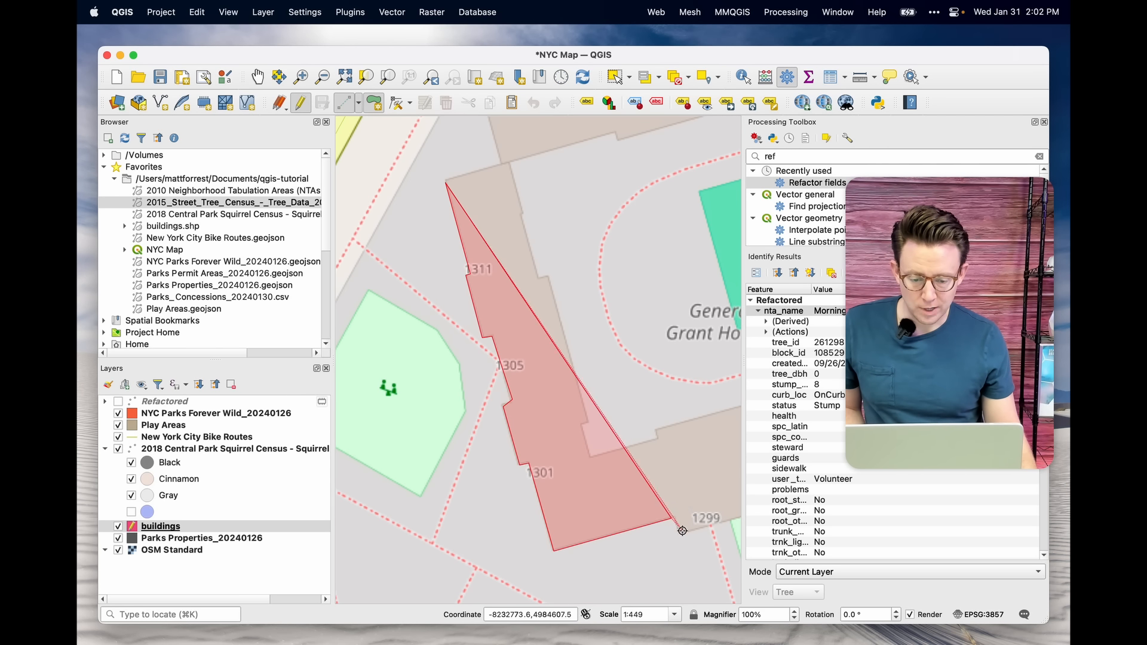
key("Right")
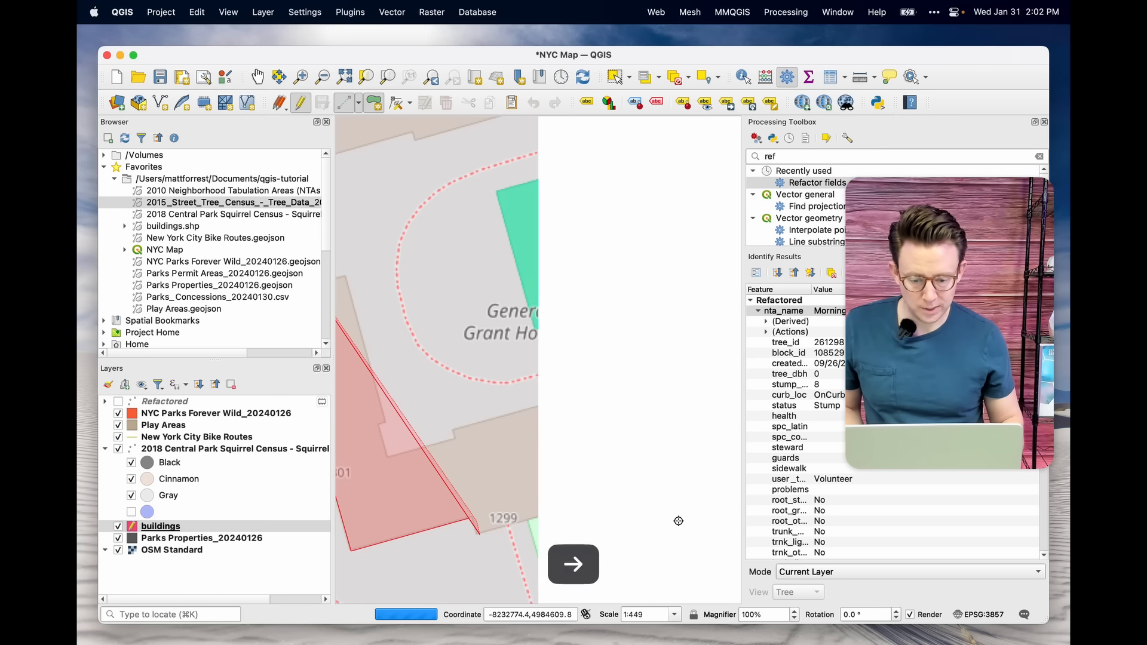
left_click(553, 512)
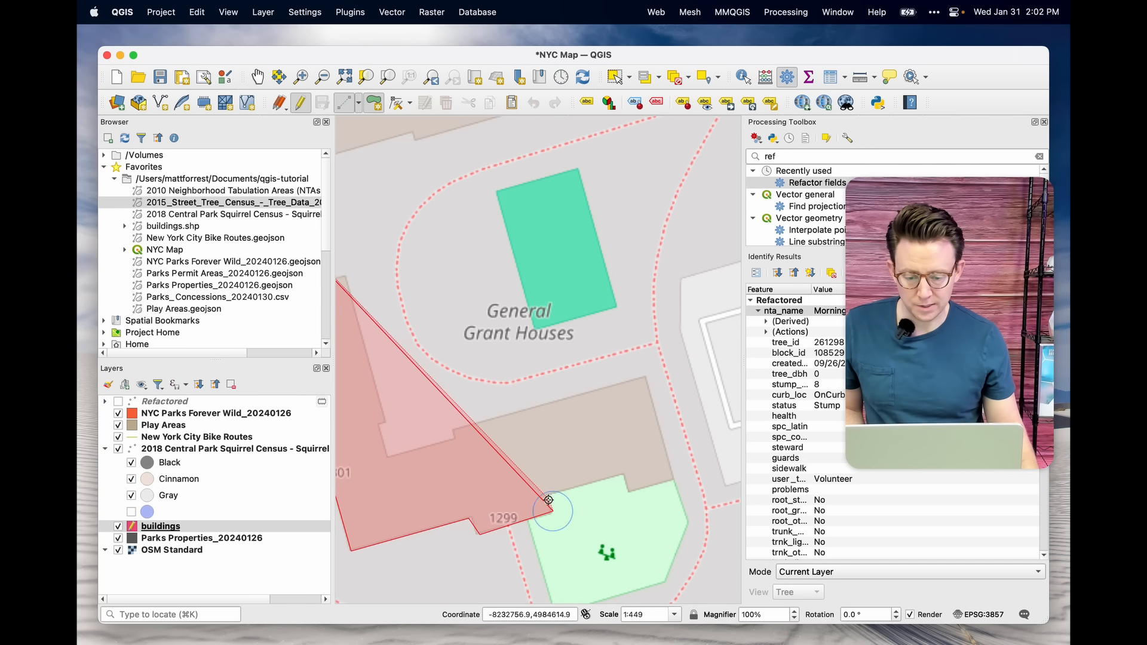
left_click(549, 496)
left_click(625, 477)
left_click(629, 491)
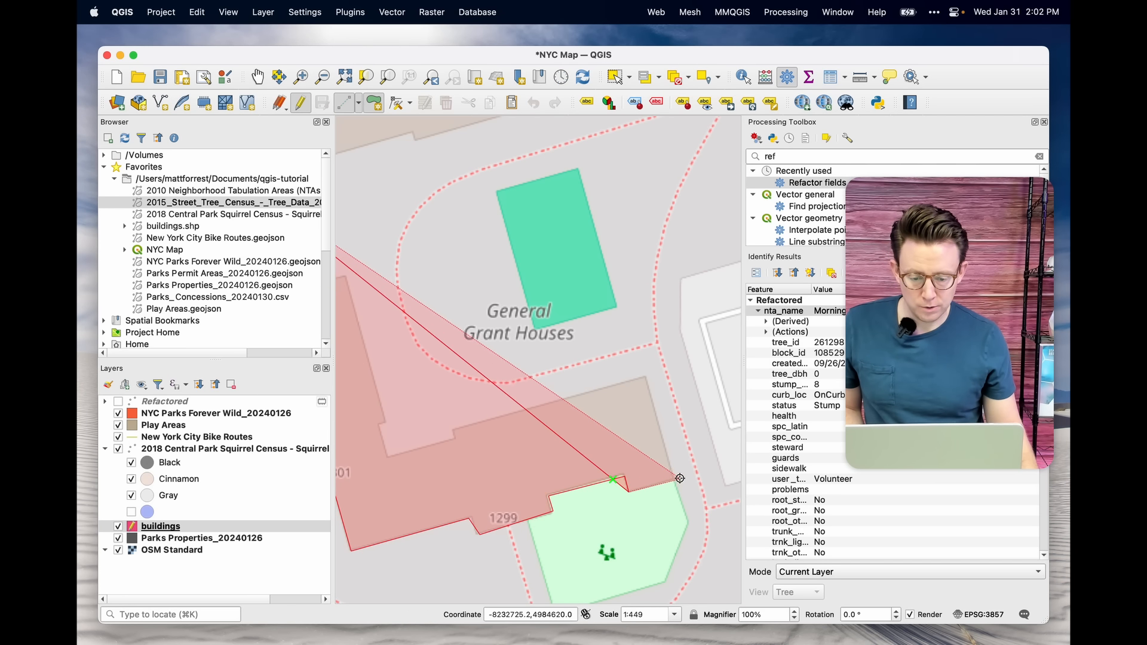
left_click(670, 478)
left_click(646, 377)
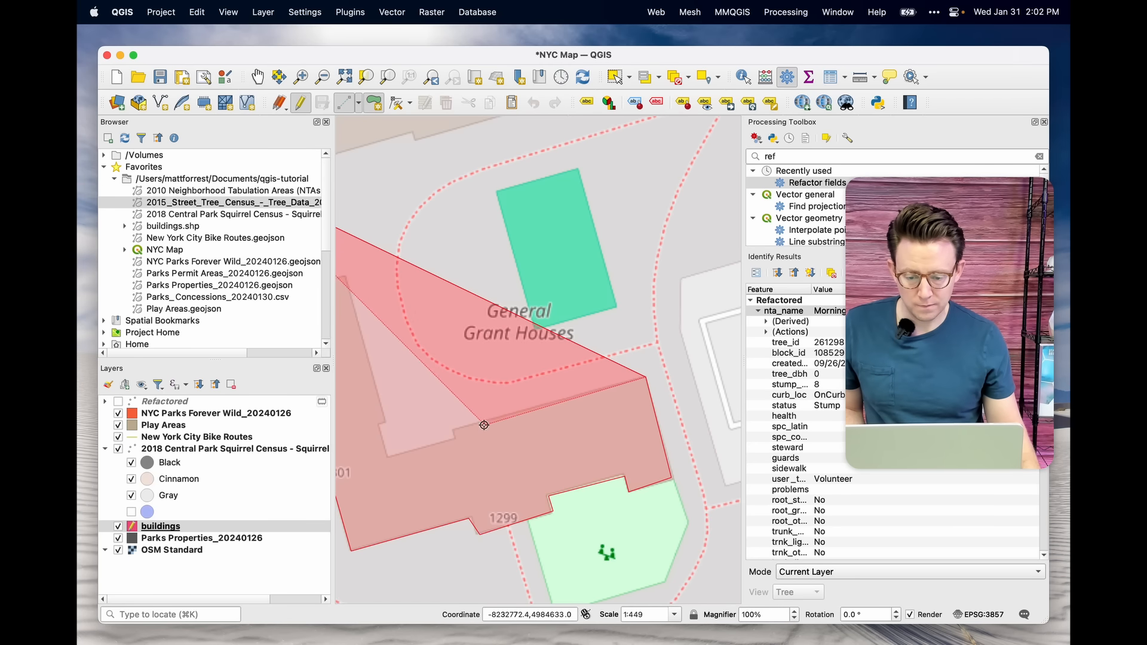
Step: Trace the building's inner stepped walls through the inner corner up to the north end of the west wing, and finish the polygon
left_click(455, 430)
left_click(454, 439)
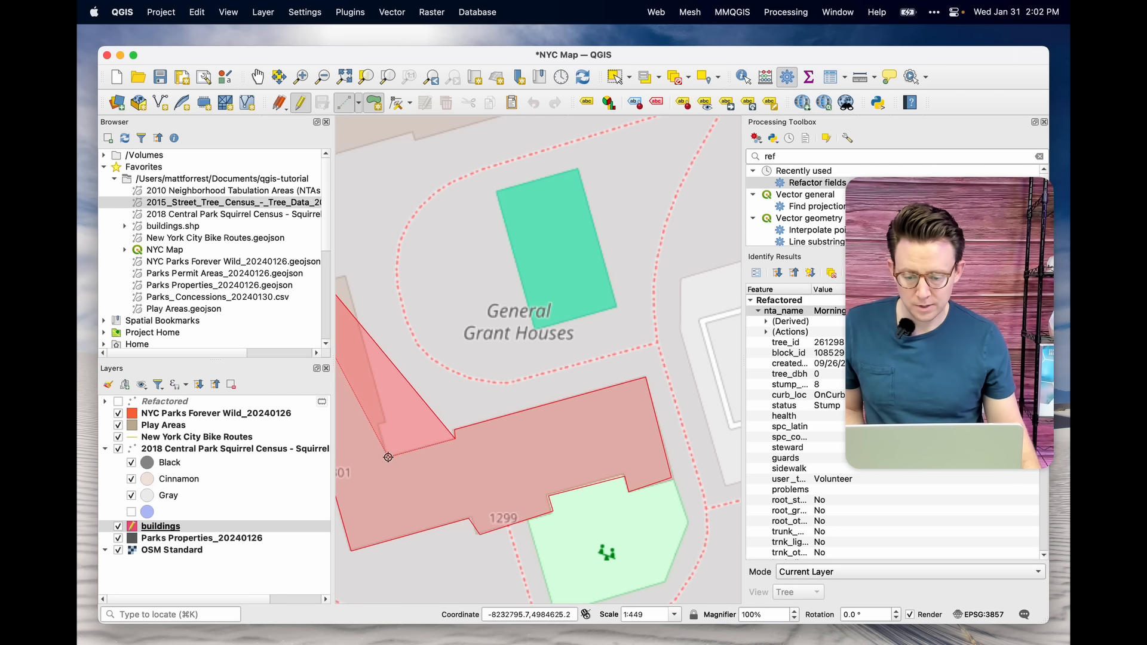
left_click(388, 457)
key("Left")
key("Left")
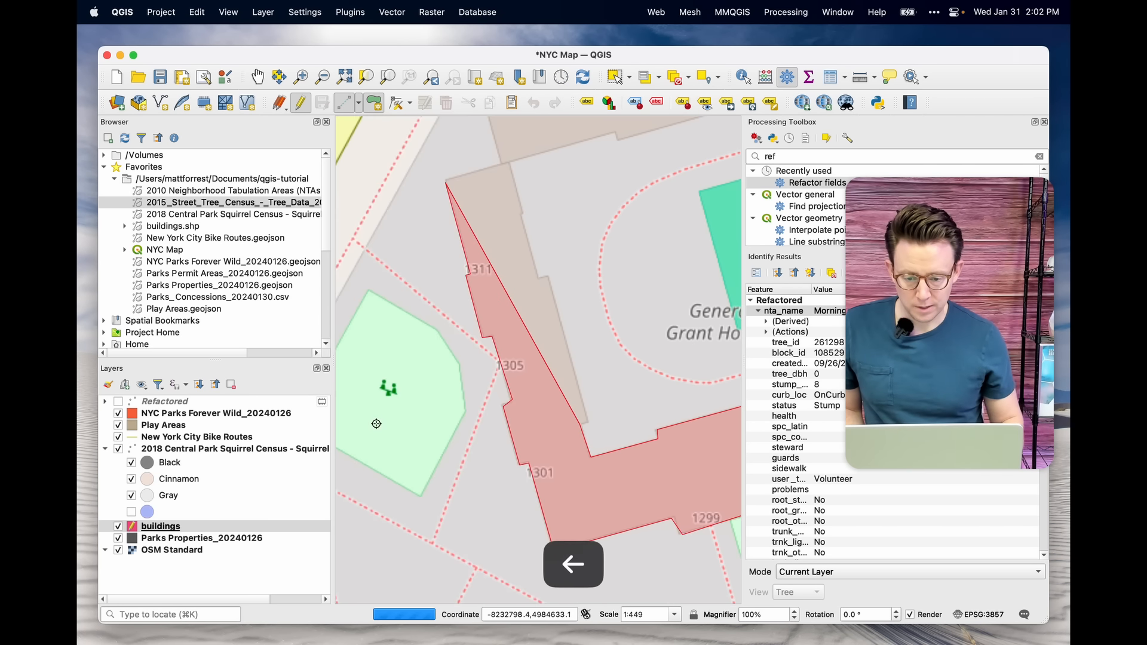
left_click(584, 417)
left_click(588, 420)
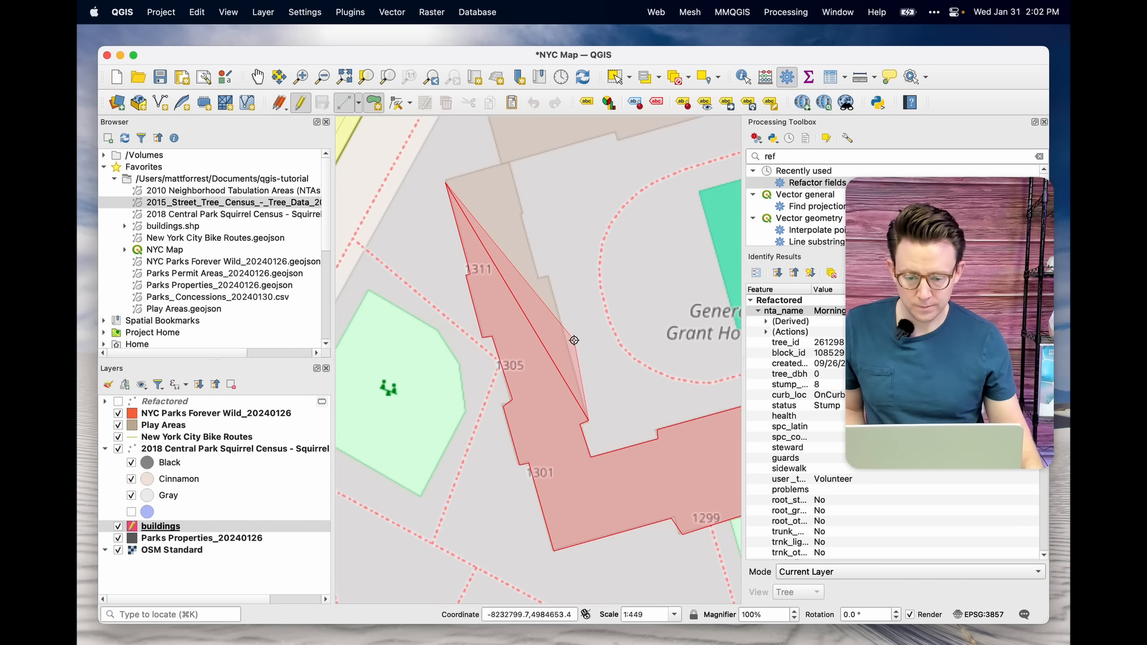
right_click(451, 181)
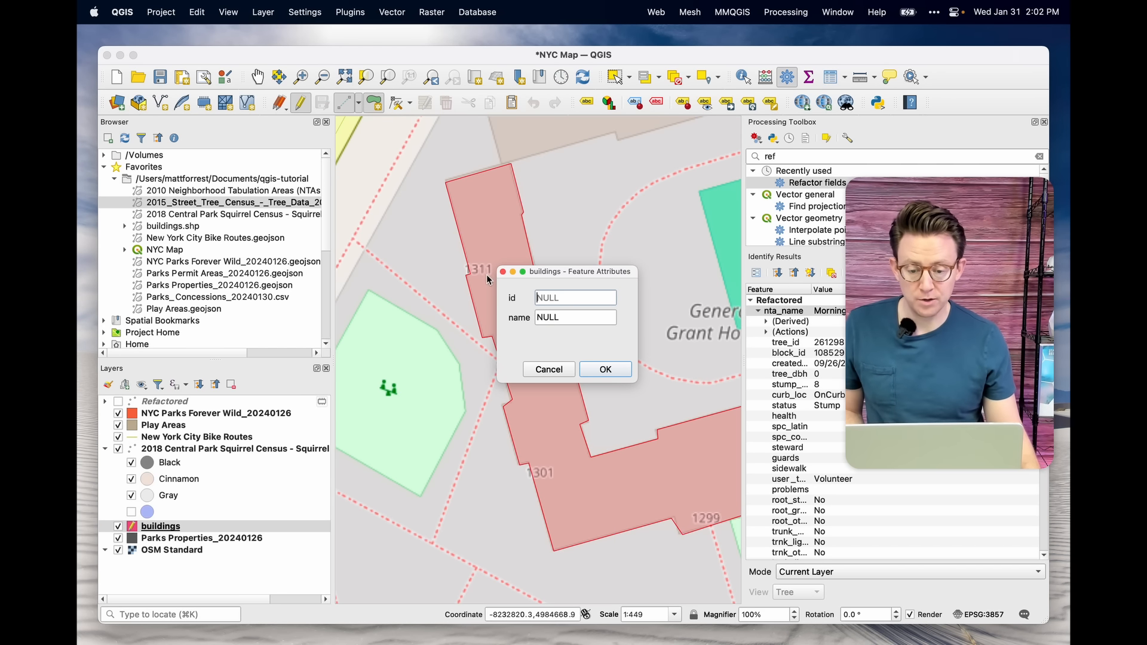
Step: Give the new building feature id 1 and the name My Building, and accept its attributes
left_click_drag(557, 271, 556, 239)
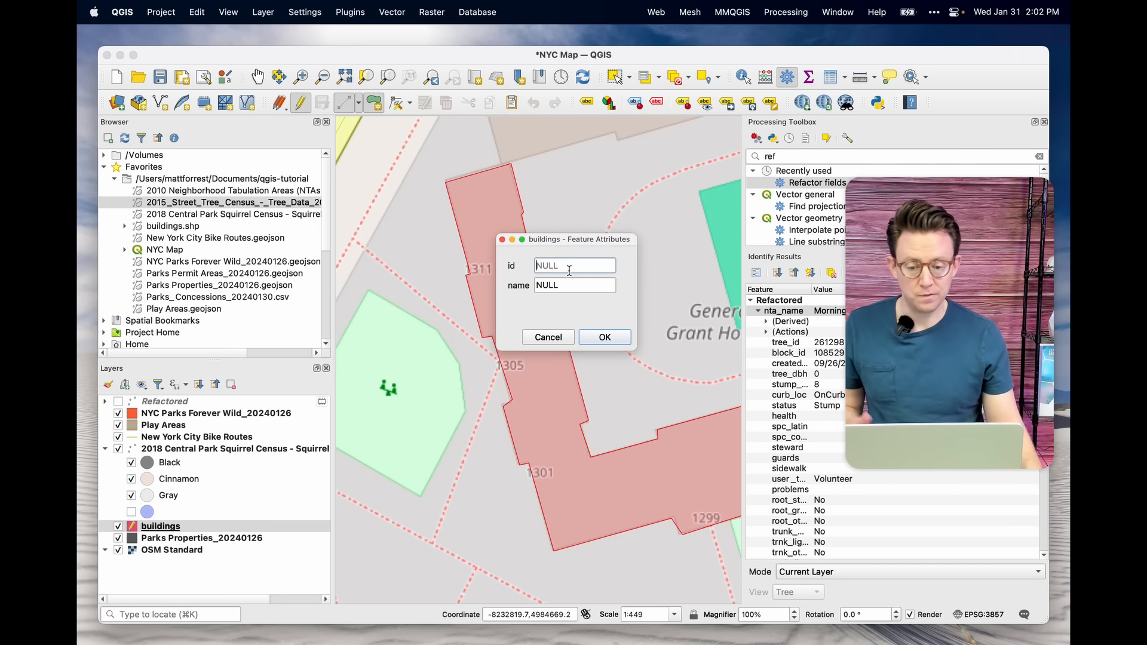
left_click(564, 282)
type("My Building")
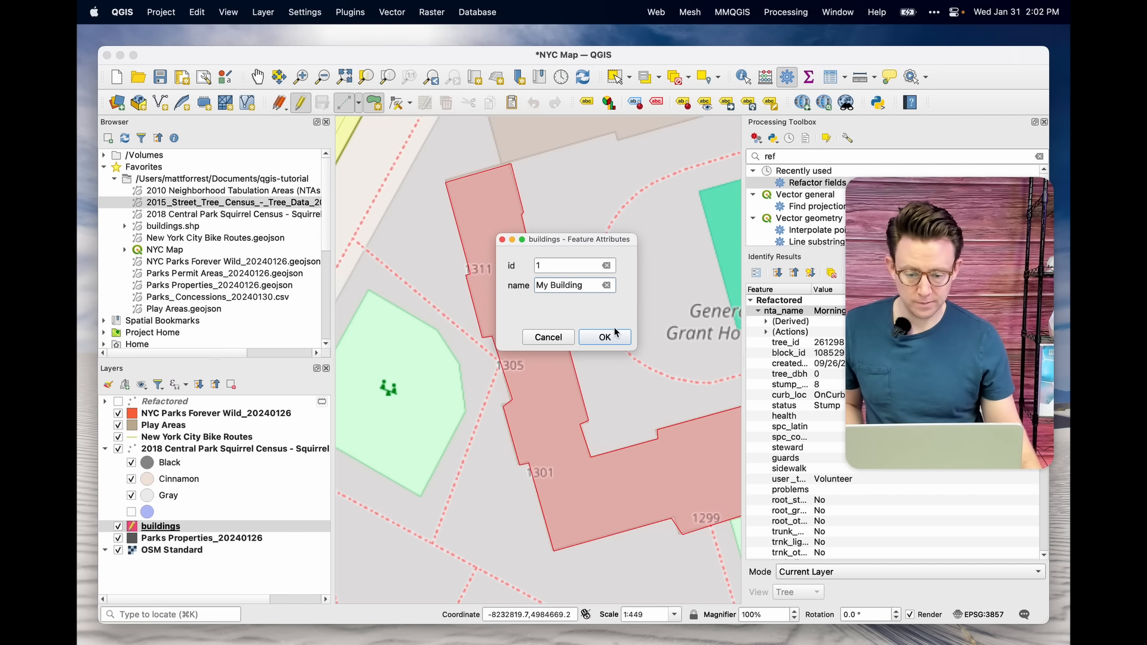
left_click(615, 335)
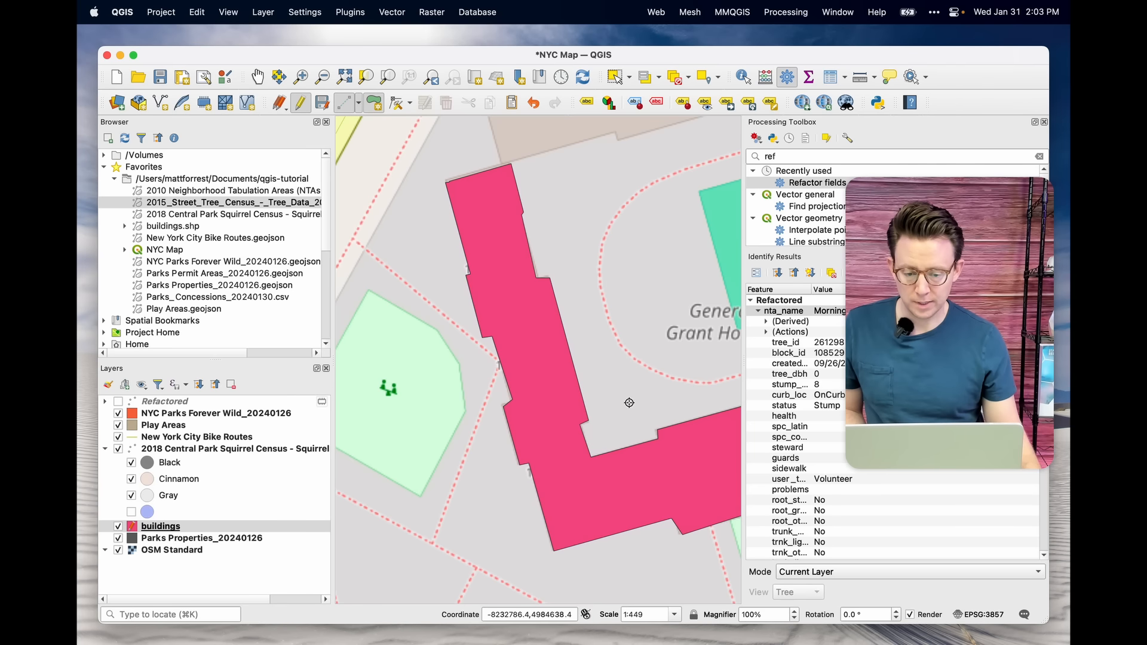
Step: Save the edits of the buildings layer and turn off its editing mode
left_click(361, 104)
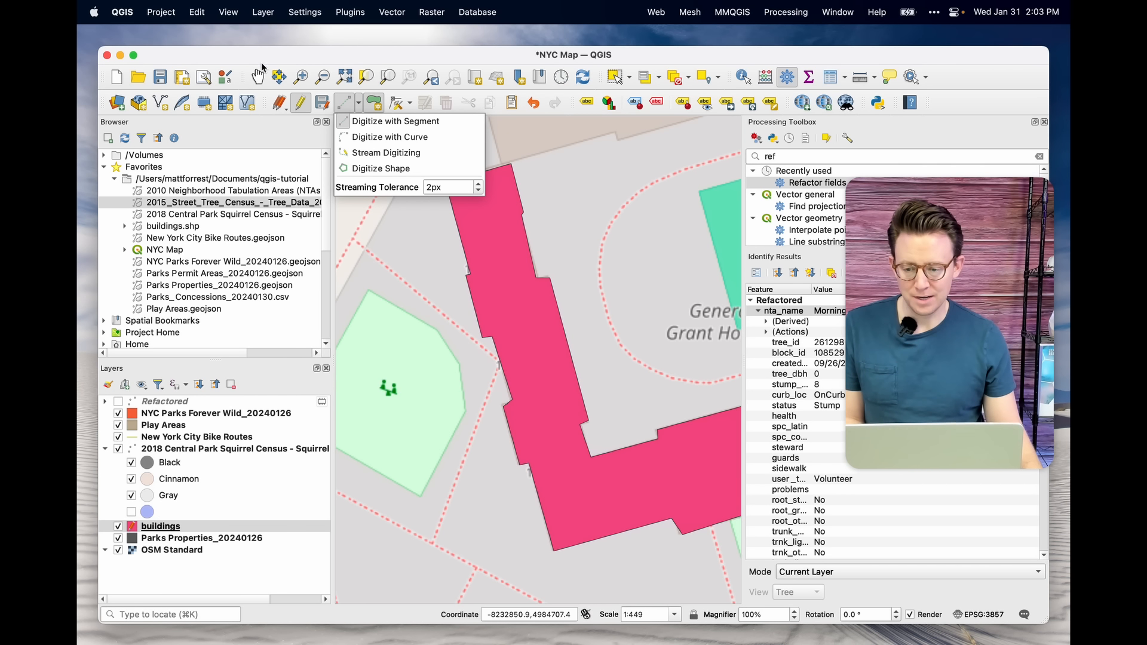
left_click(280, 103)
left_click(280, 103)
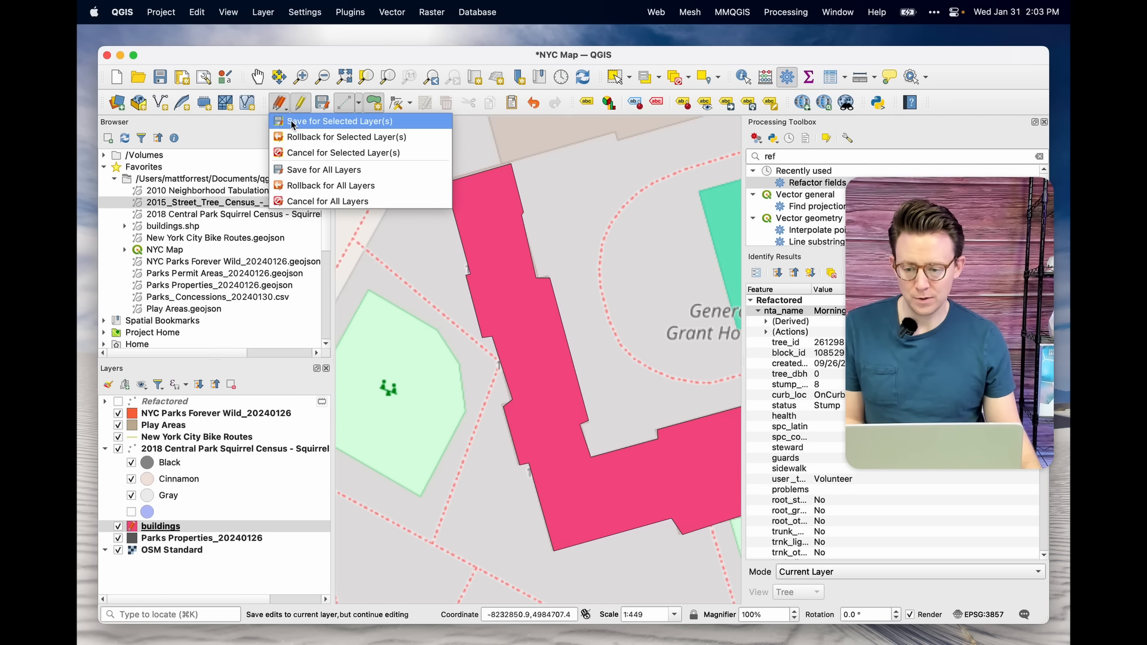
left_click(292, 123)
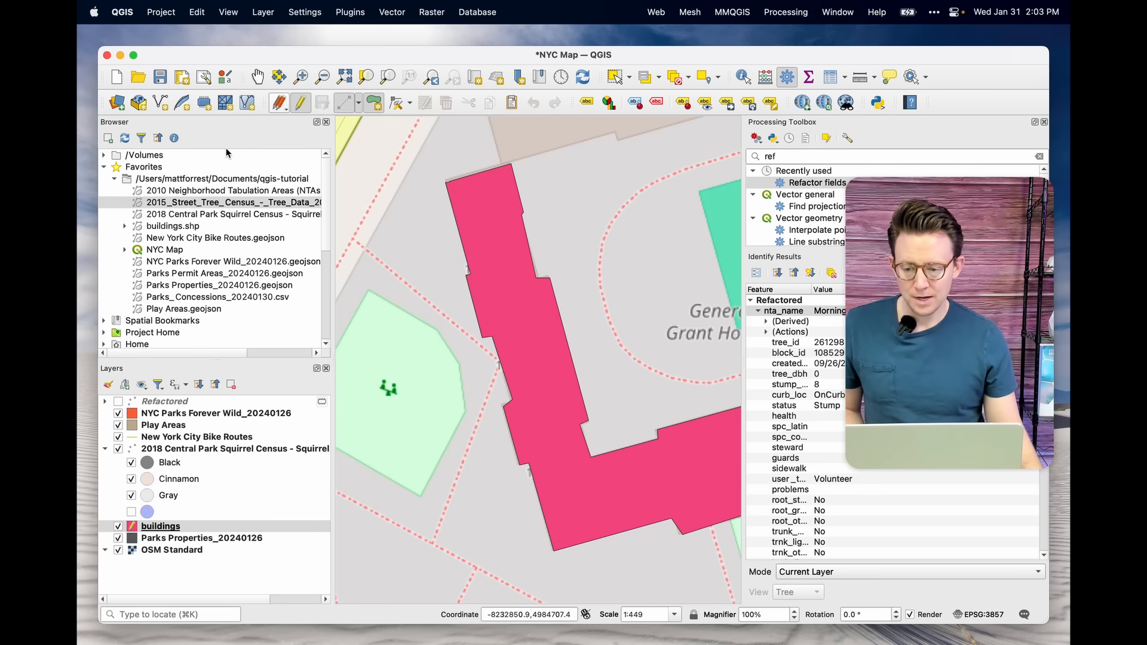
left_click(301, 103)
scroll(448, 374, "down", 2)
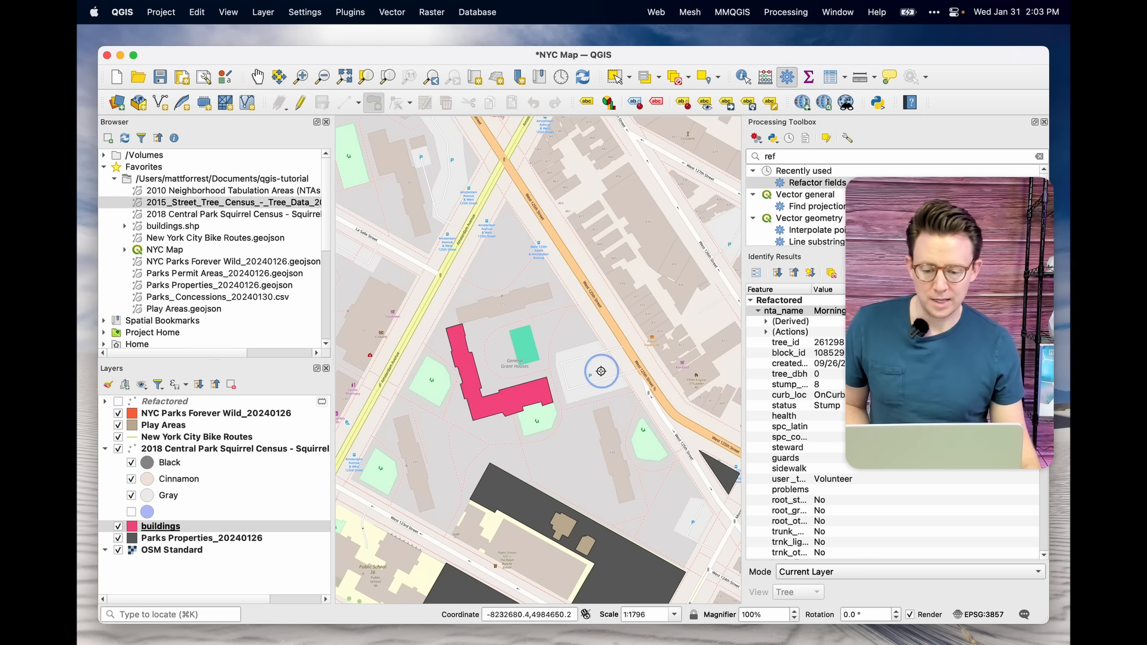
left_click(597, 373)
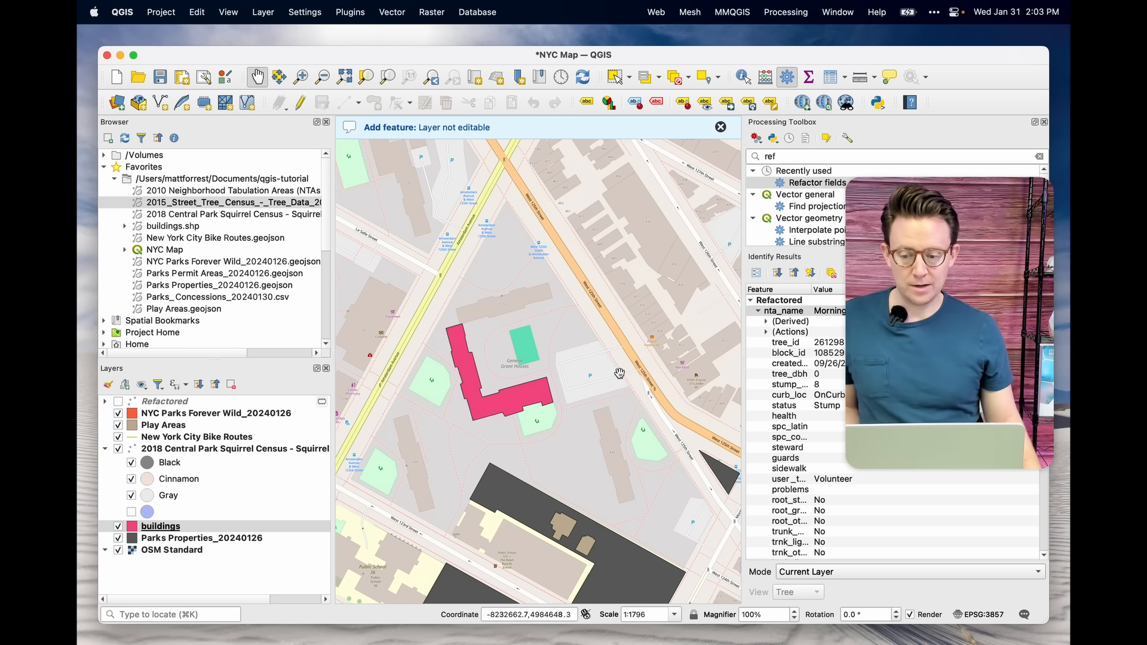
Step: With the northern end of Central Park filling the map view, create a new print layout titled New Print
scroll(610, 377, "down", 2)
left_click_drag(580, 395, 664, 255)
left_click_drag(571, 423, 699, 249)
left_click_drag(639, 392, 496, 225)
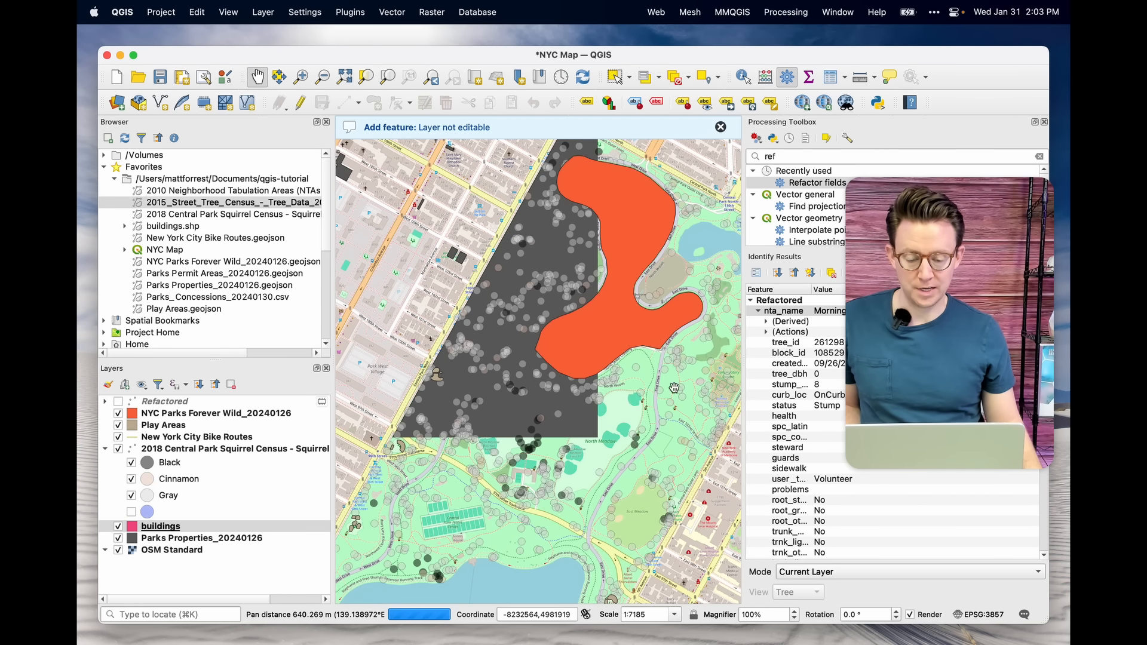
left_click_drag(676, 388, 561, 425)
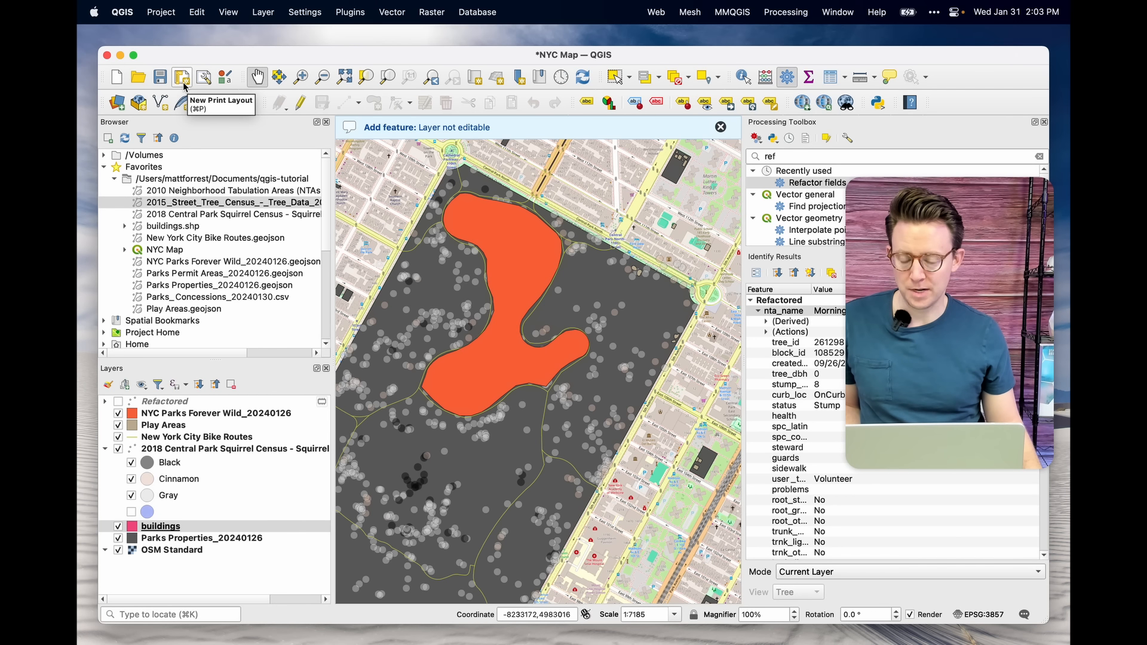
left_click(264, 12)
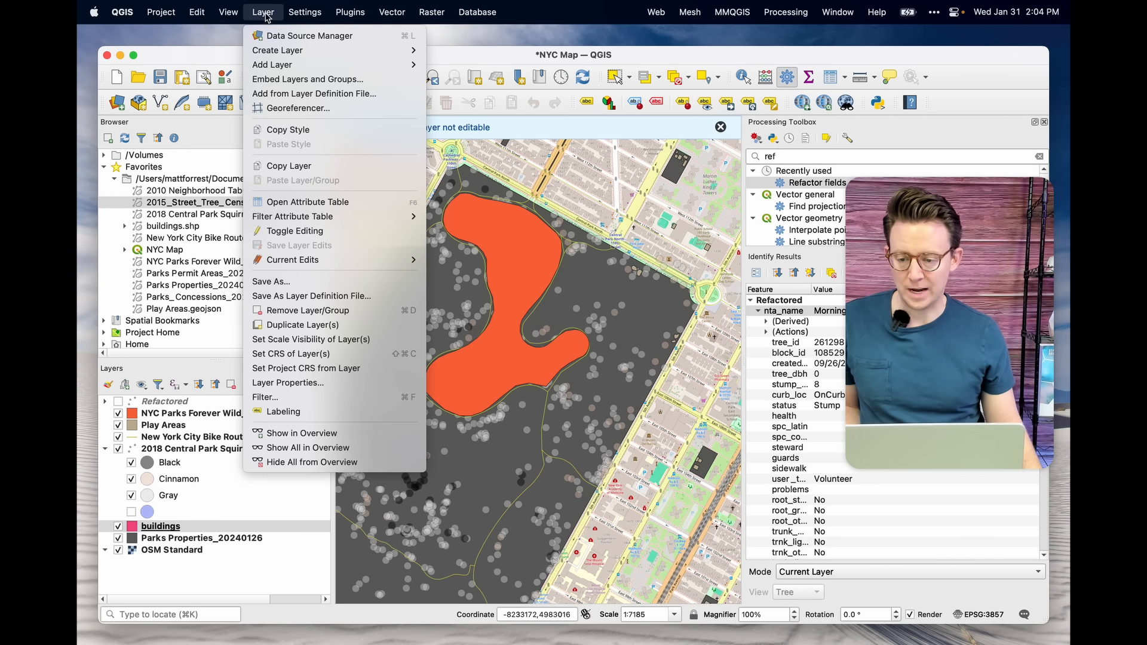
mouse_move(161, 16)
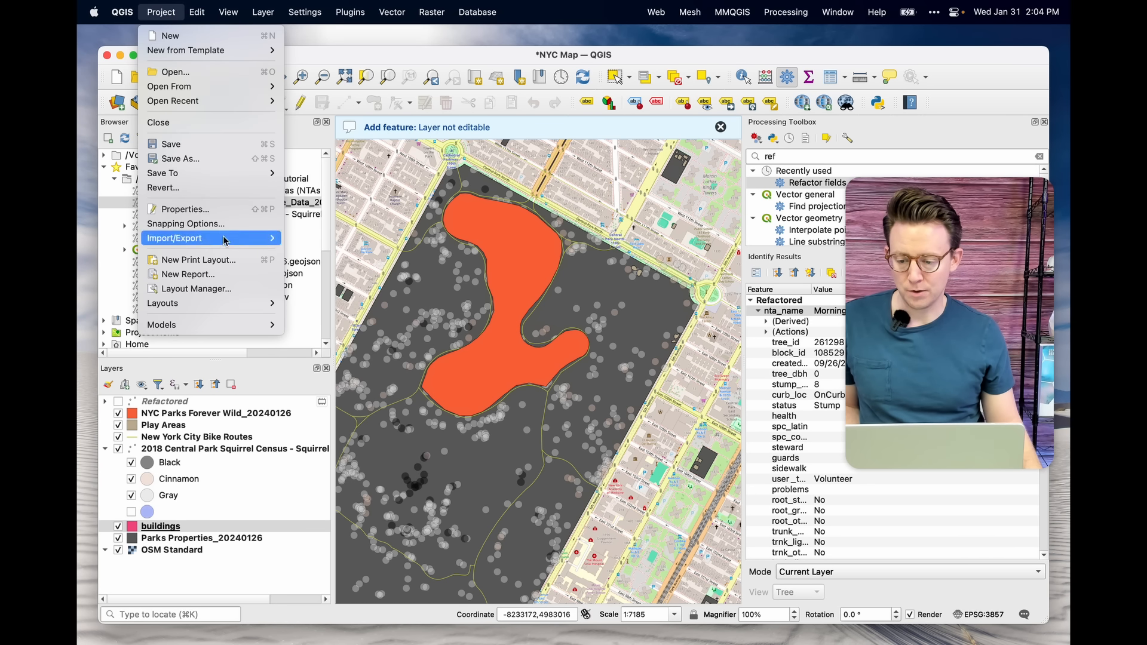
left_click(225, 263)
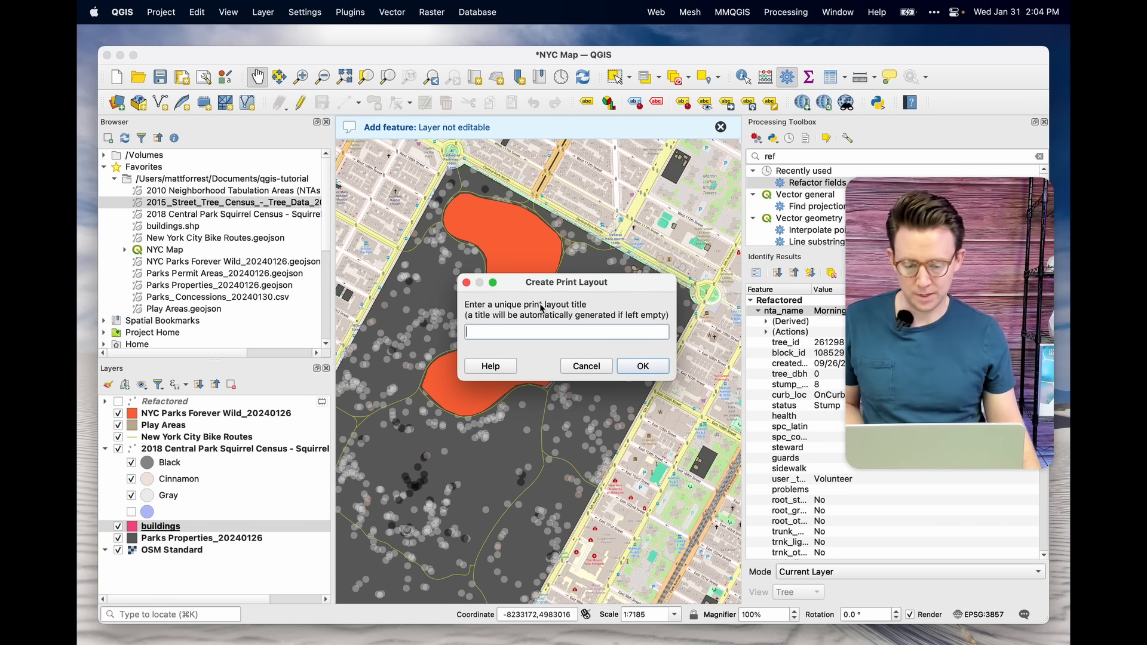
type("New Pr")
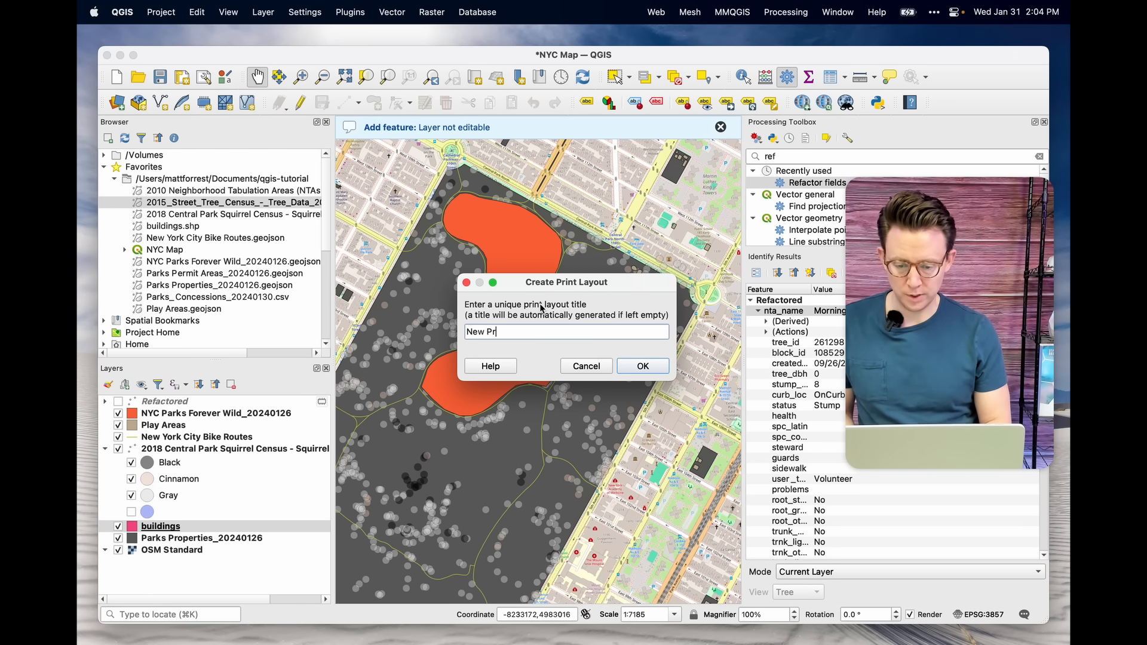
type("int")
key("Return")
Step: Add a map of about 285 by 197 mm covering most of the page, and extend its upper-left corner towards the page edge
left_click_drag(439, 278, 845, 588)
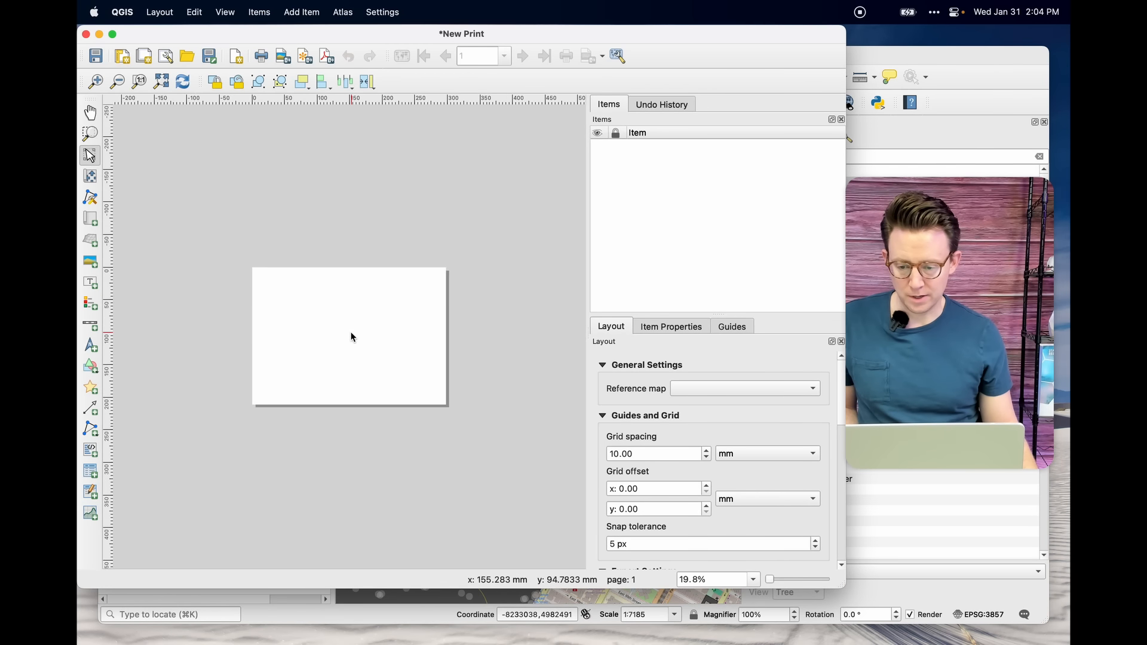
scroll(353, 338, "up", 1)
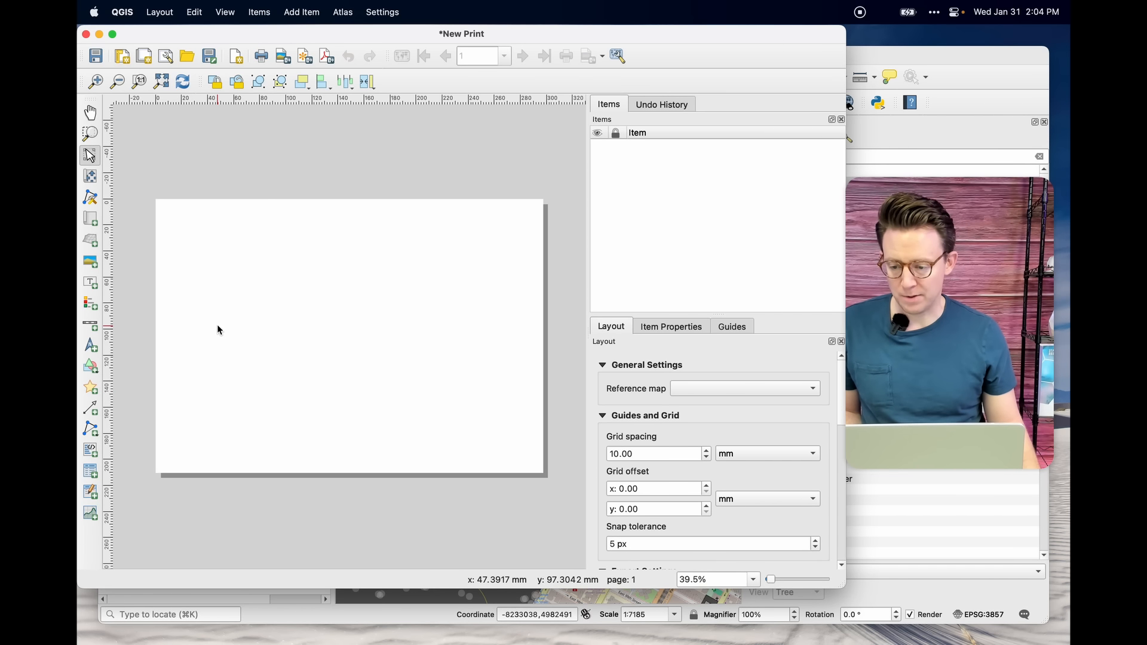
left_click(89, 224)
left_click_drag(166, 209, 536, 464)
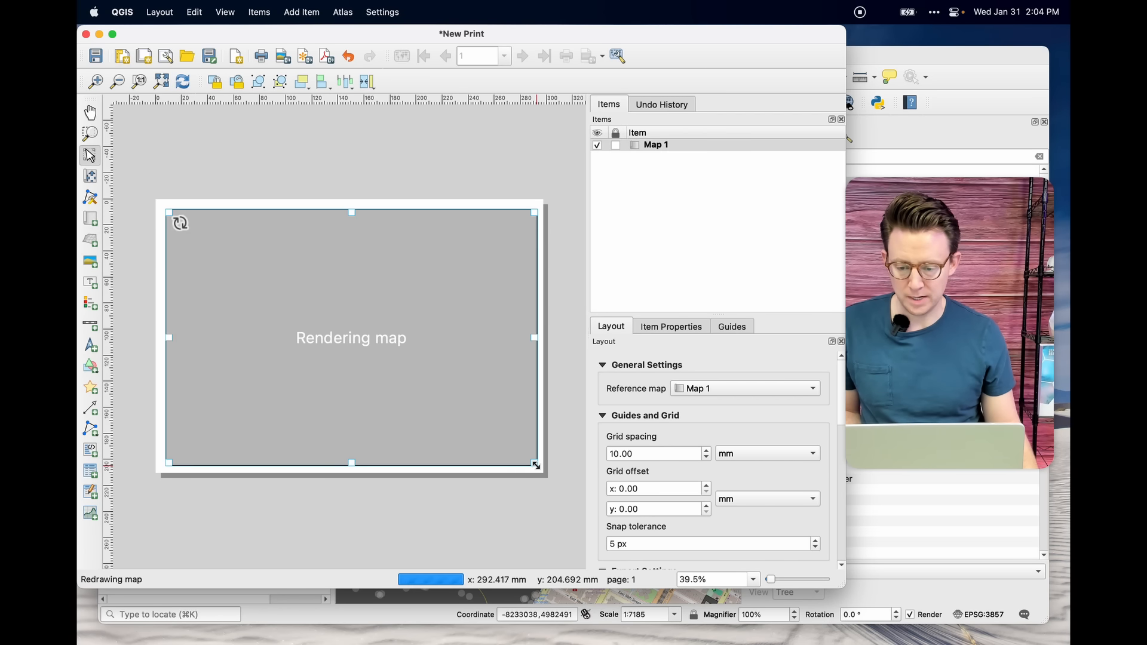
left_click(182, 223)
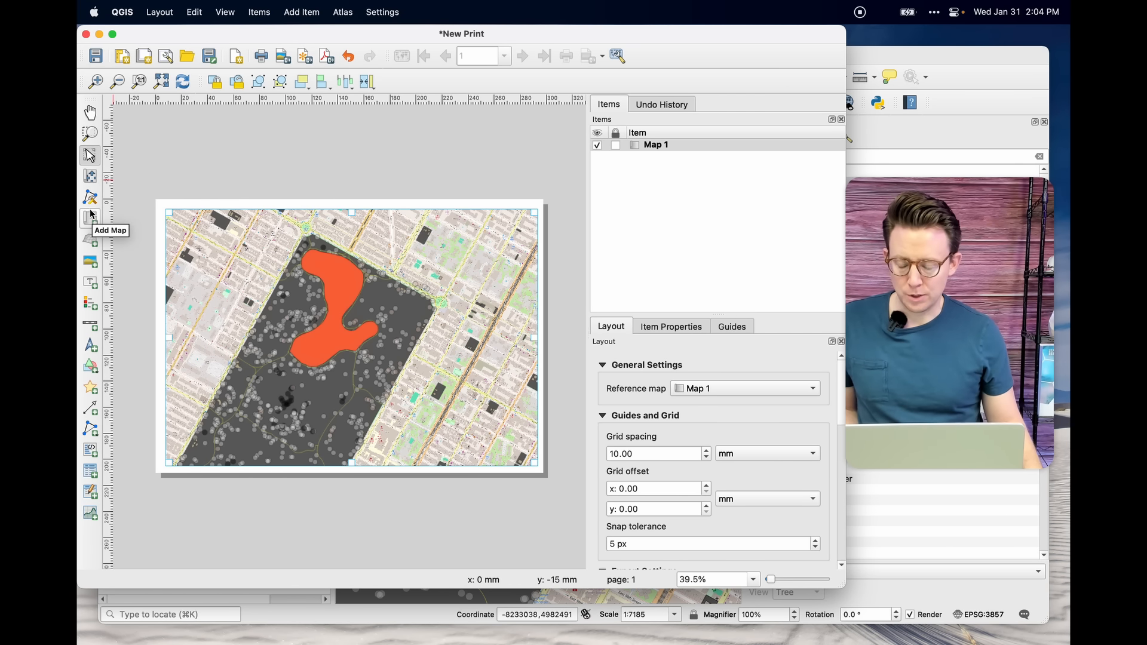
left_click_drag(169, 212, 161, 207)
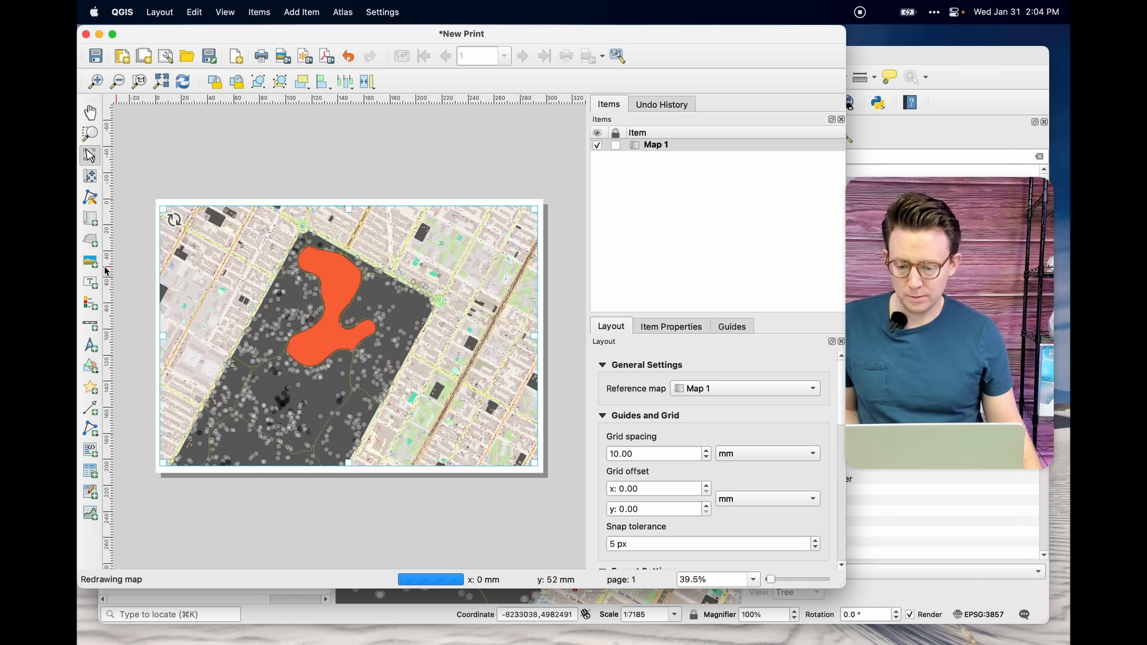
Step: Add a legend with the default item size to the layout and move it over the right half of the map
left_click(92, 304)
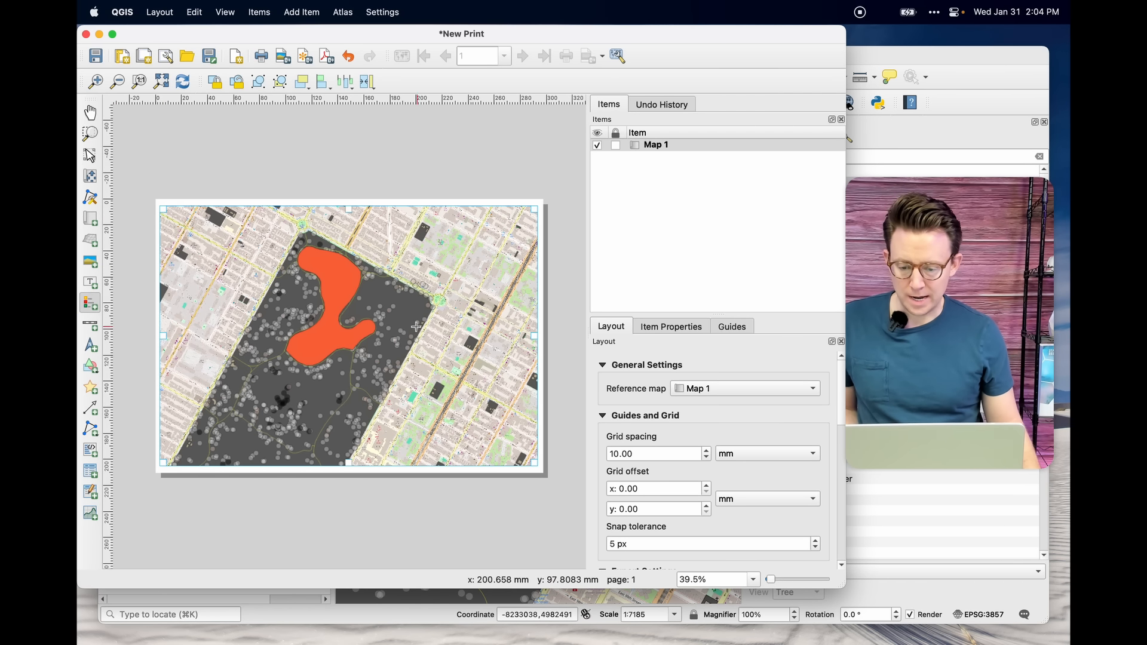
left_click(459, 348)
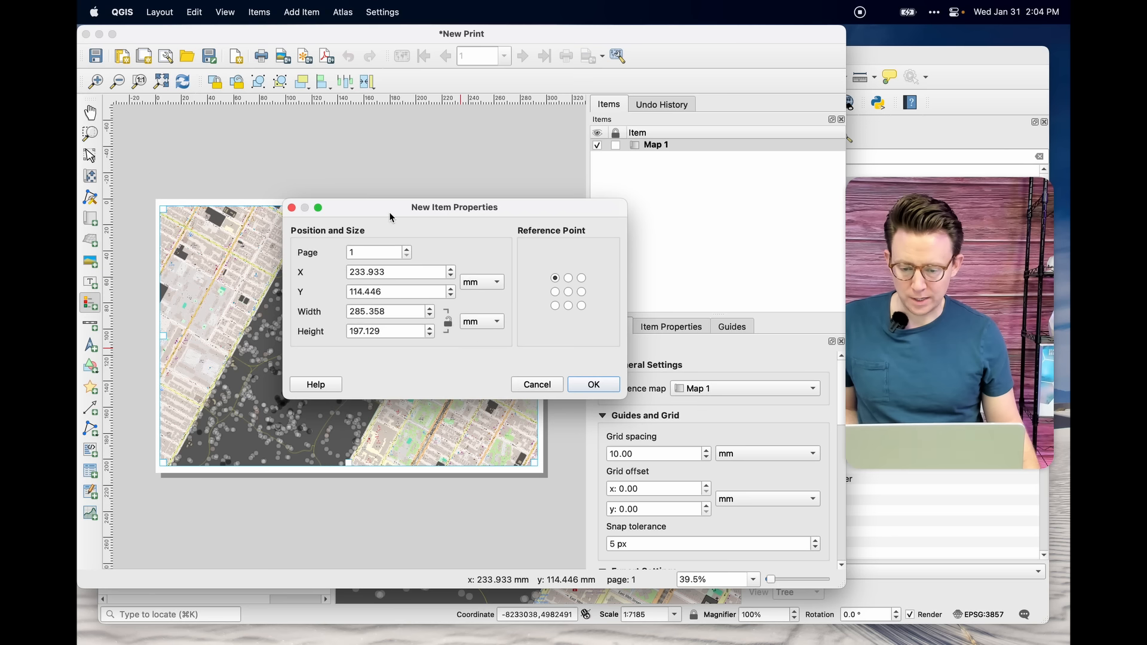
left_click(612, 390)
left_click_drag(518, 344, 402, 210)
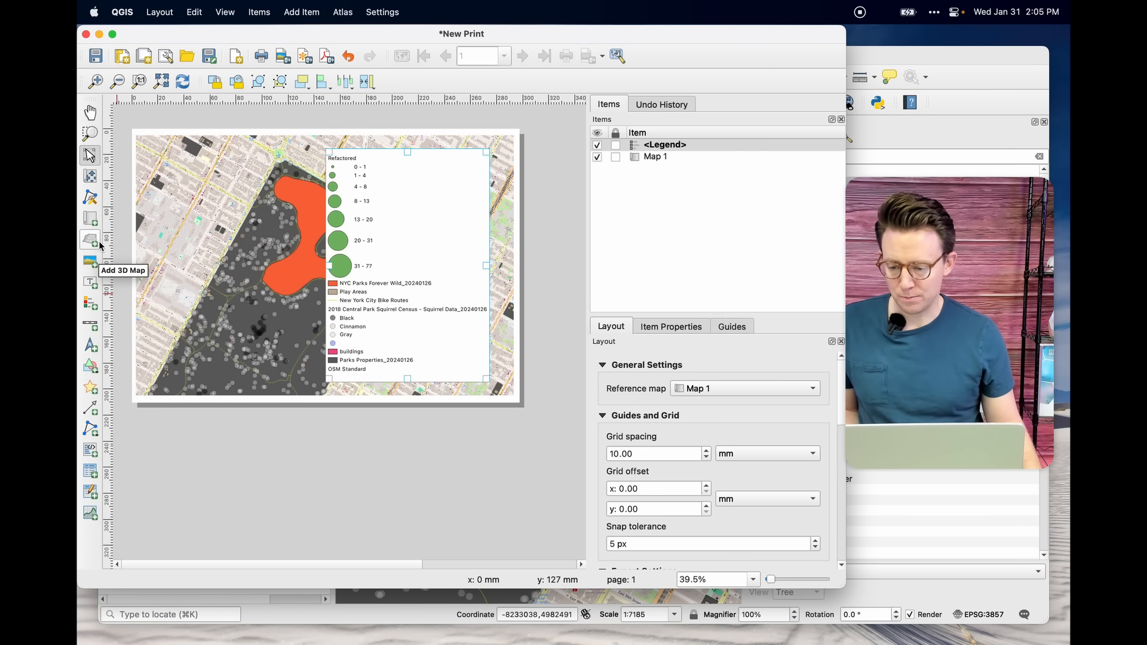
Step: Add a scale bar near the map's lower-left corner, at about X 36 mm and Y 172 mm, with the default item size
left_click(101, 324)
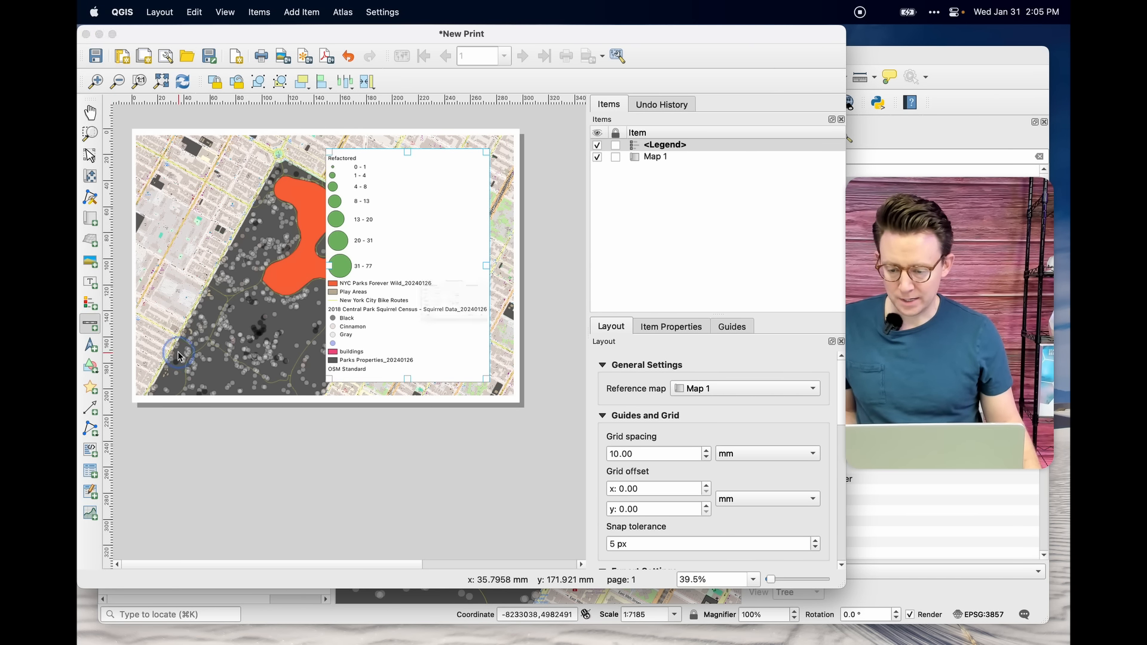
left_click(179, 355)
left_click(590, 387)
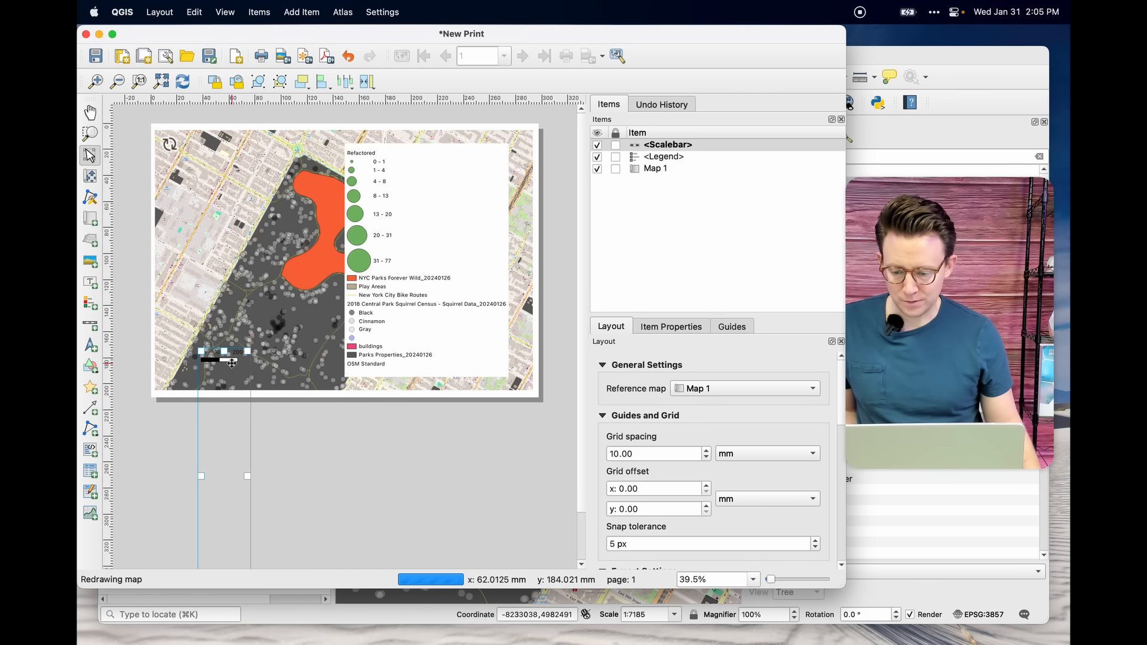
Step: Add a north arrow to the layout, shrink it to roughly half size and place it in the map's upper-left corner
left_click(91, 347)
left_click(199, 219)
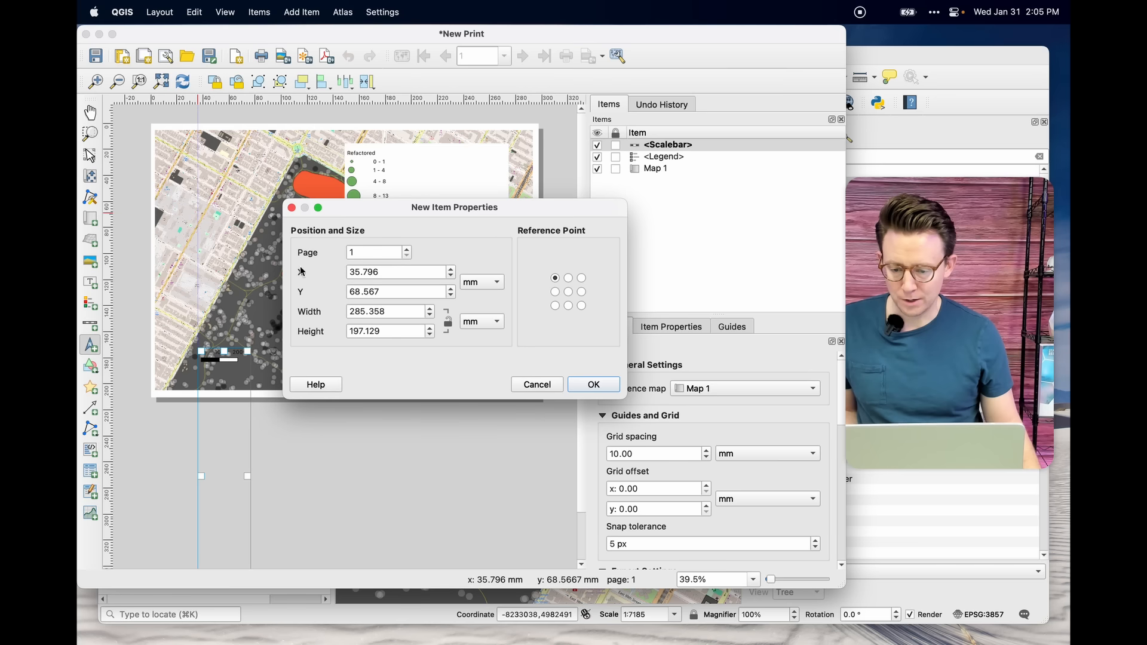
left_click(594, 385)
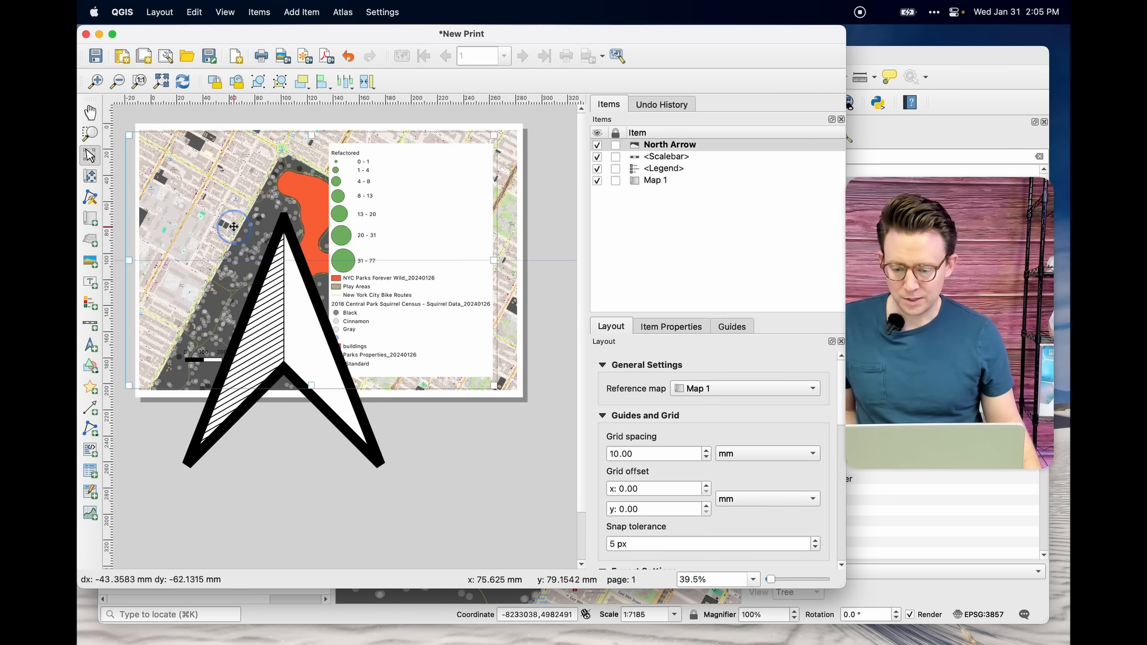
left_click_drag(494, 385, 282, 263)
left_click_drag(189, 229, 216, 241)
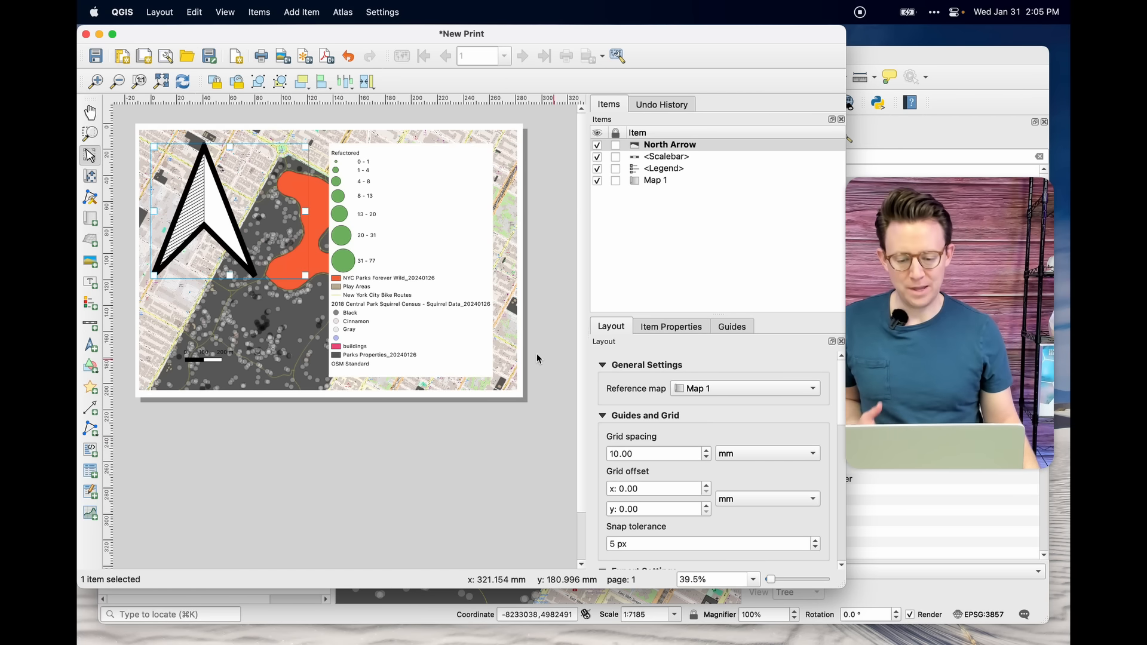
Step: Check the layout's export settings and close the print layout window
scroll(751, 403, "down", 3)
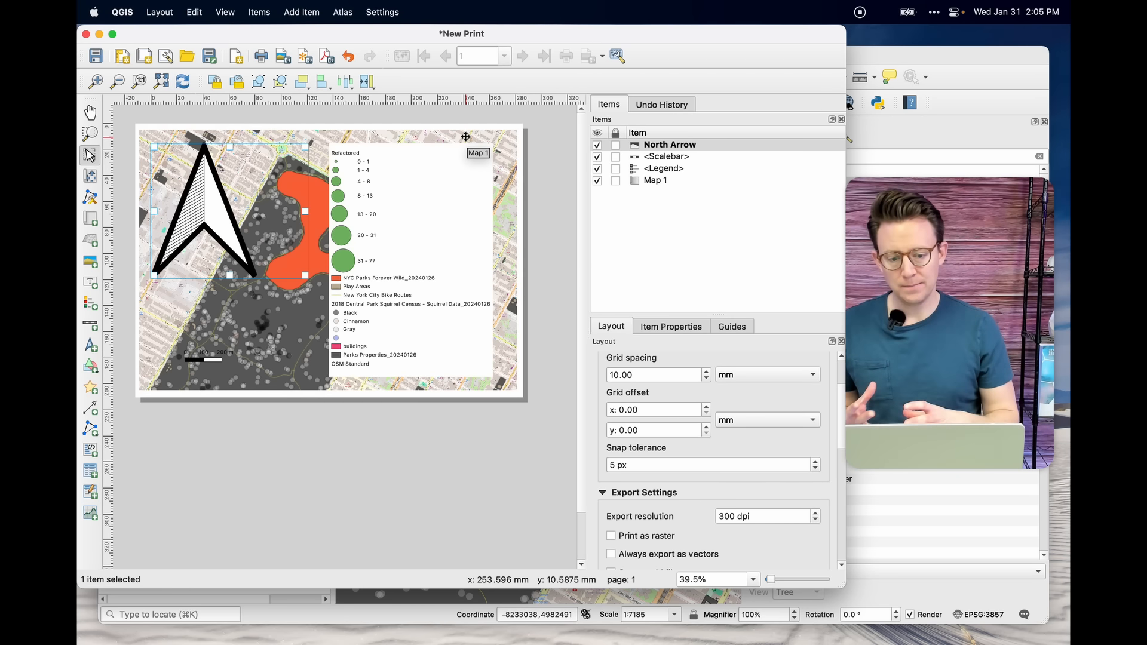
left_click_drag(515, 32, 591, 50)
left_click(108, 56)
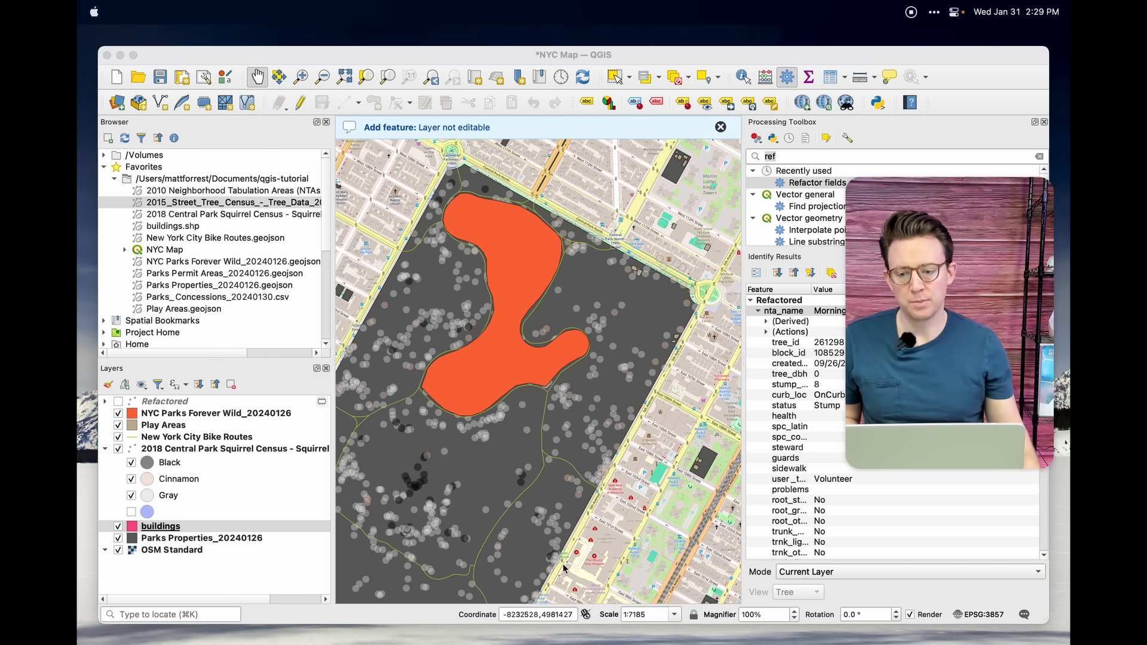
Step: Open the plugin manager and browse the complete list of available plugins
left_click(347, 12)
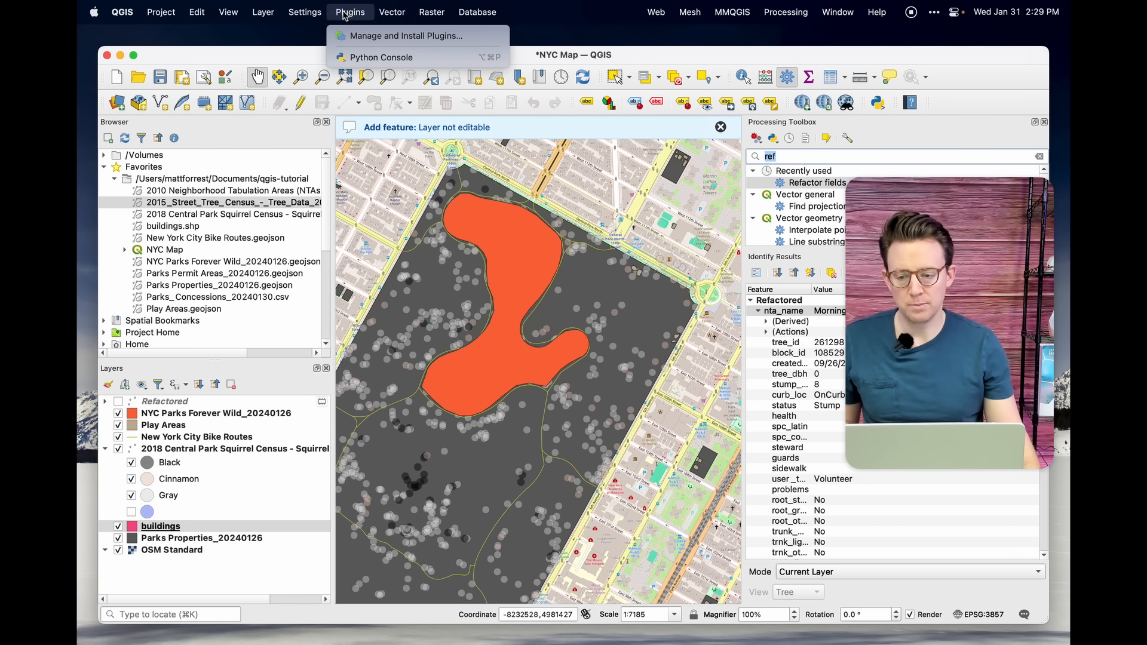
left_click(362, 37)
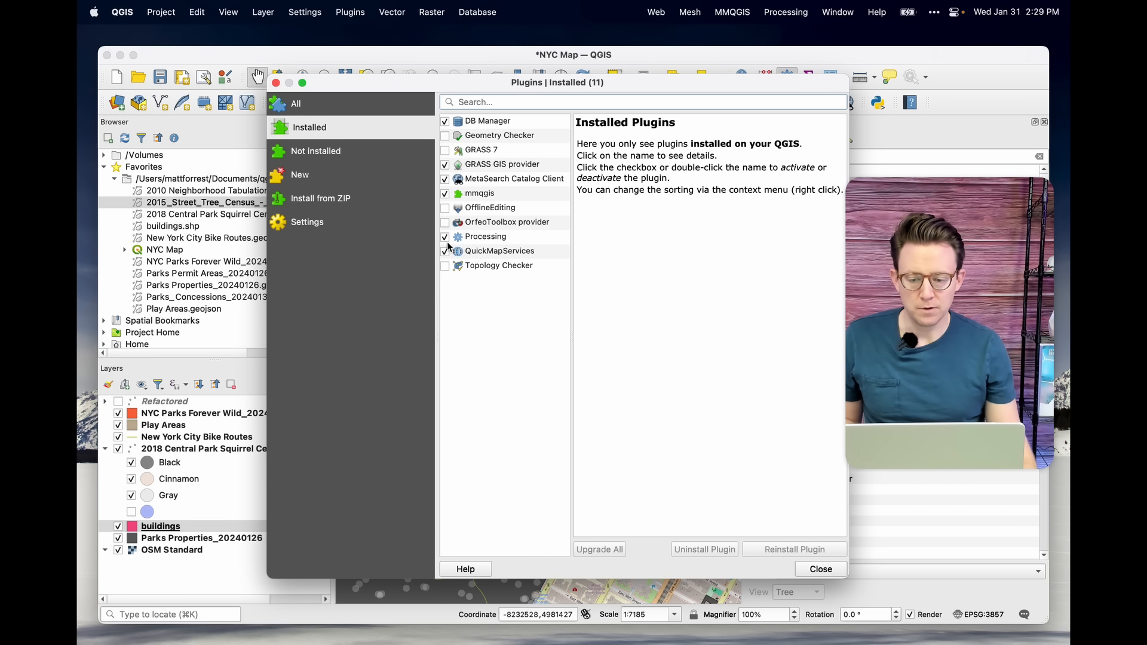
left_click(306, 107)
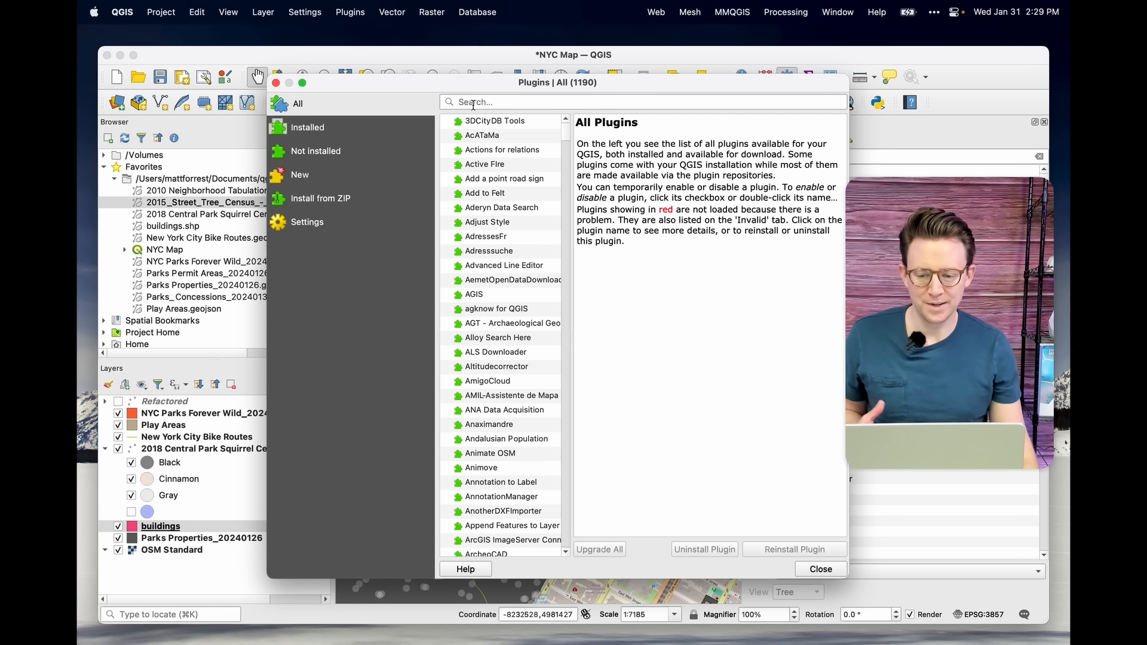
scroll(491, 224, "down", 4)
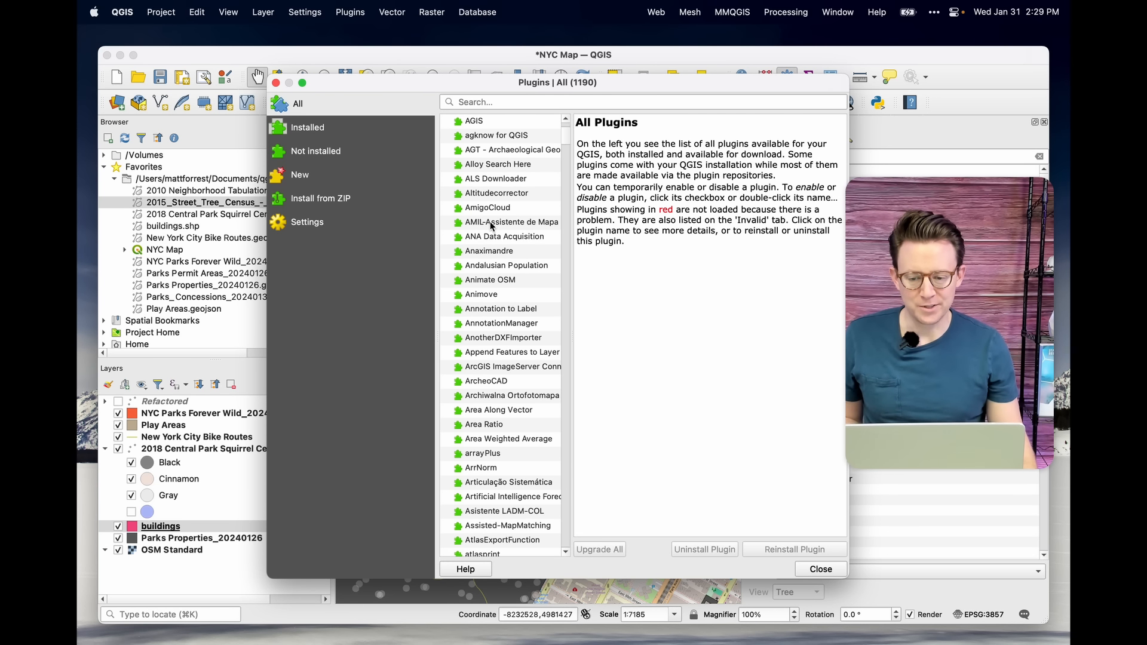
scroll(493, 226, "up", 3)
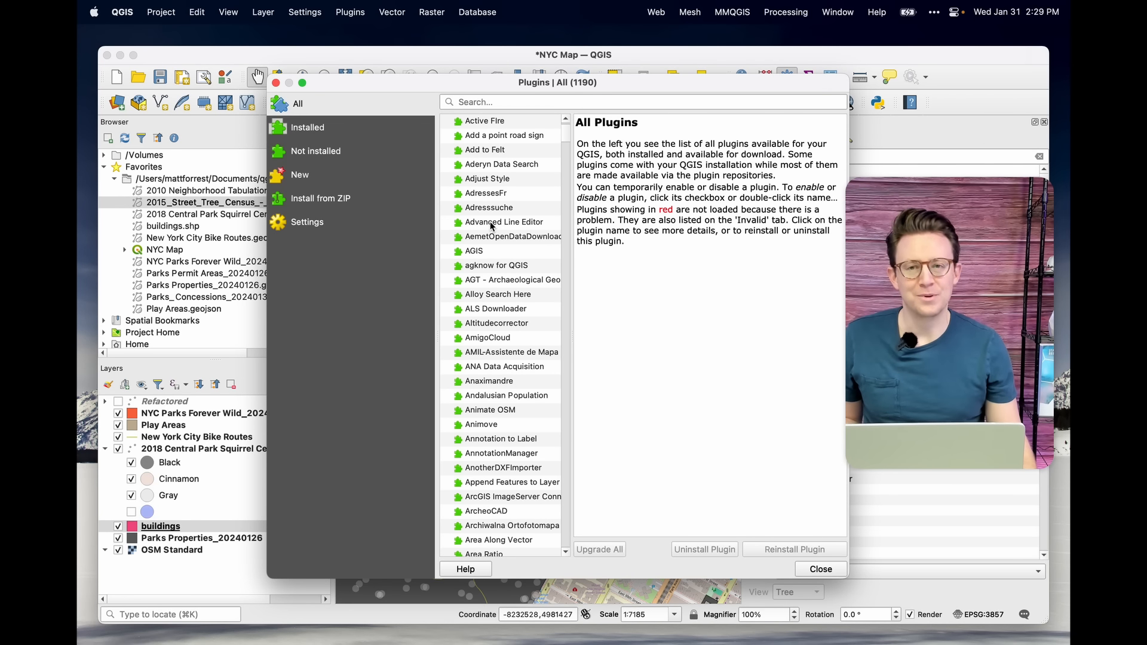
scroll(493, 227, "up", 1)
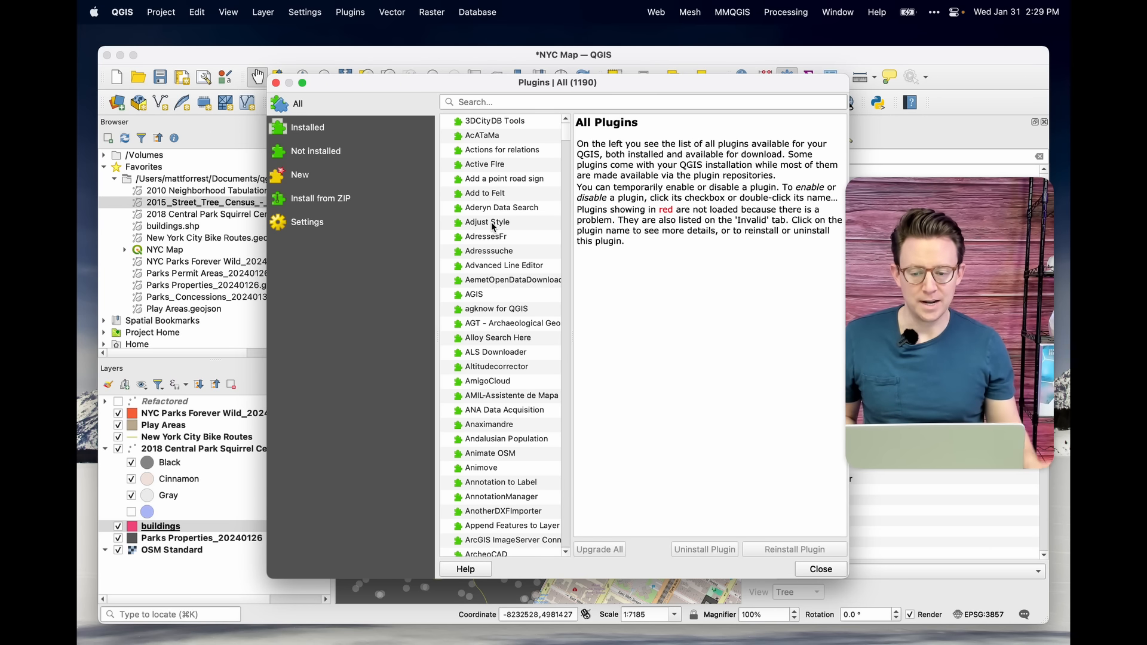
Step: Search the available plugins for "quick" and install the QuickOSM plugin
left_click(509, 101)
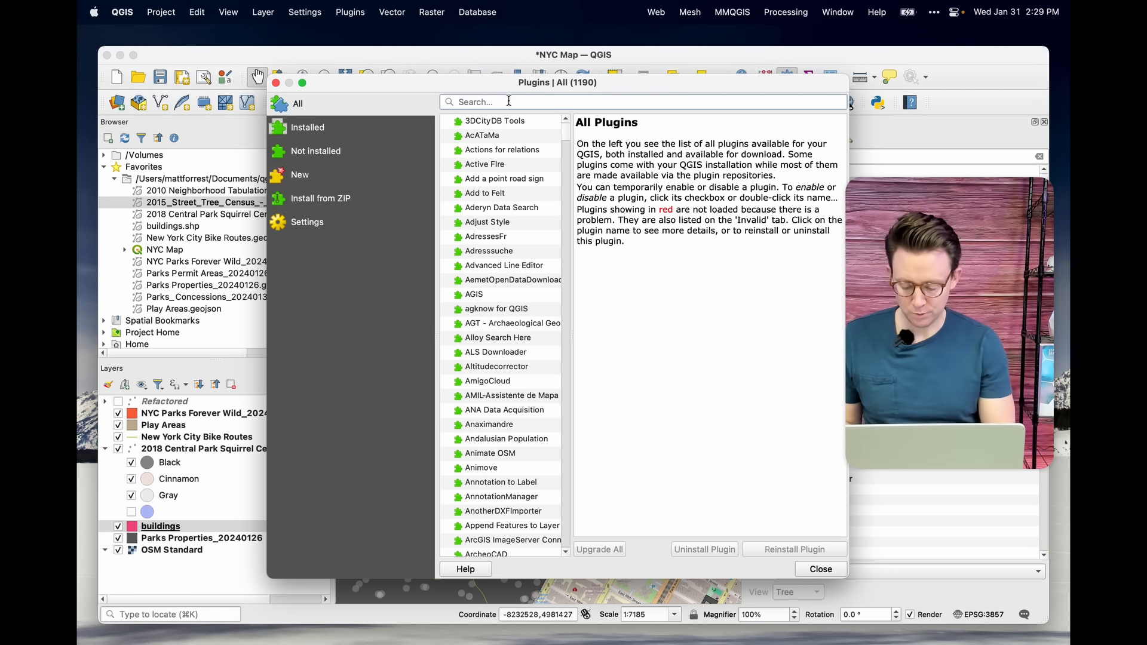
type("quick")
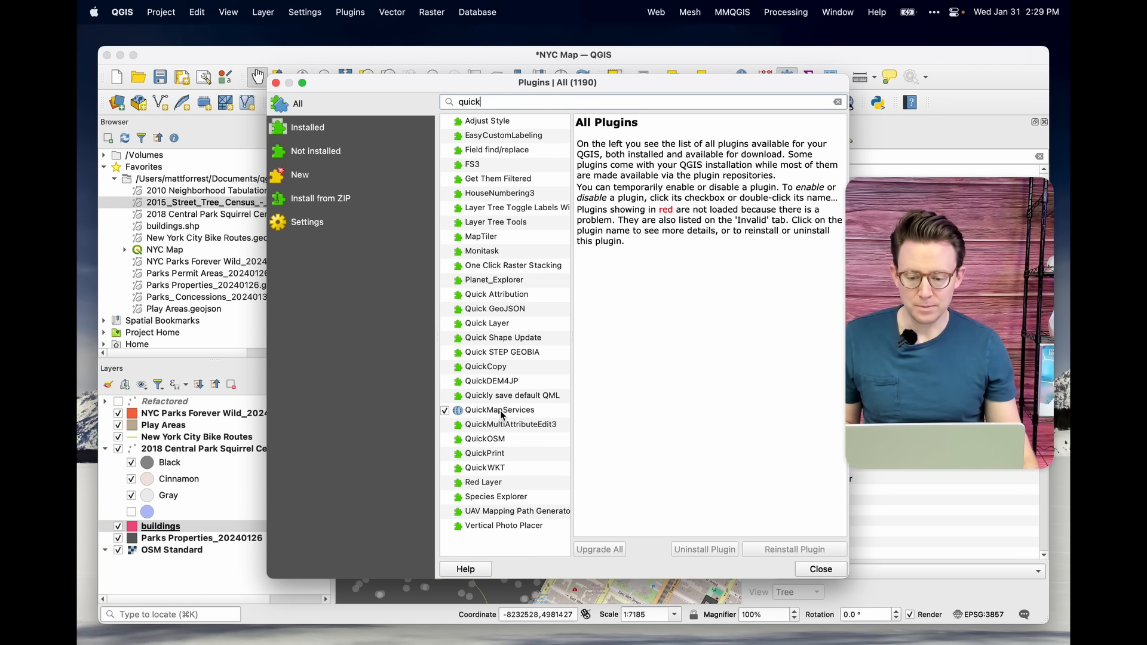
left_click(501, 440)
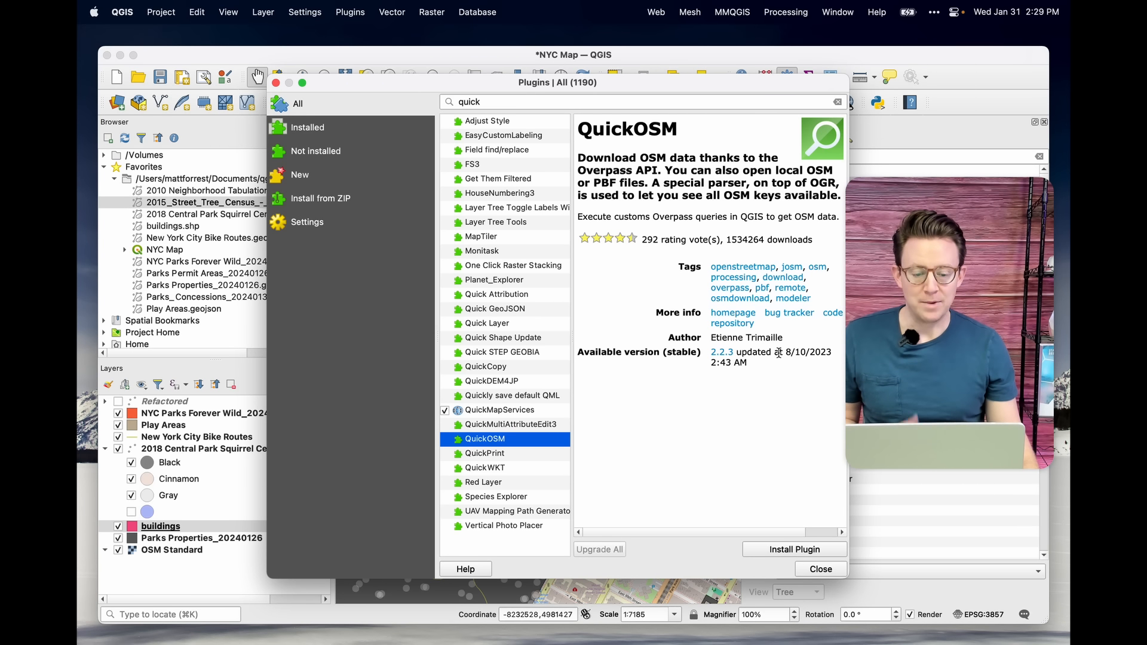
left_click(800, 550)
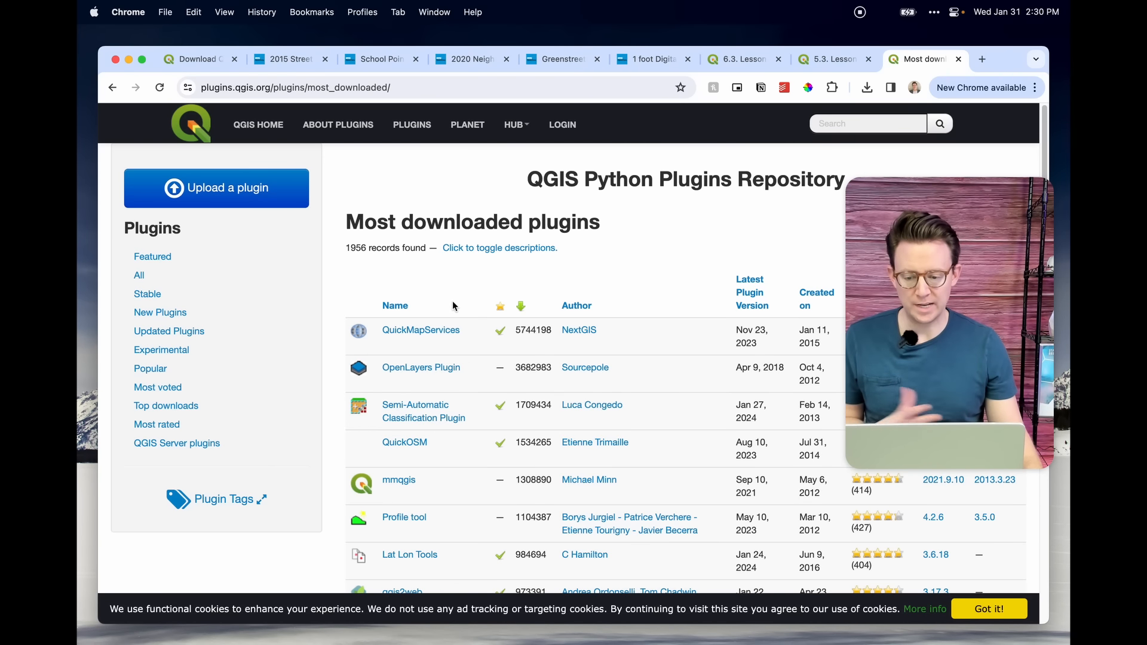
Step: Examine the most downloaded plugins list on the QGIS Python Plugins Repository page
scroll(452, 301, "down", 2)
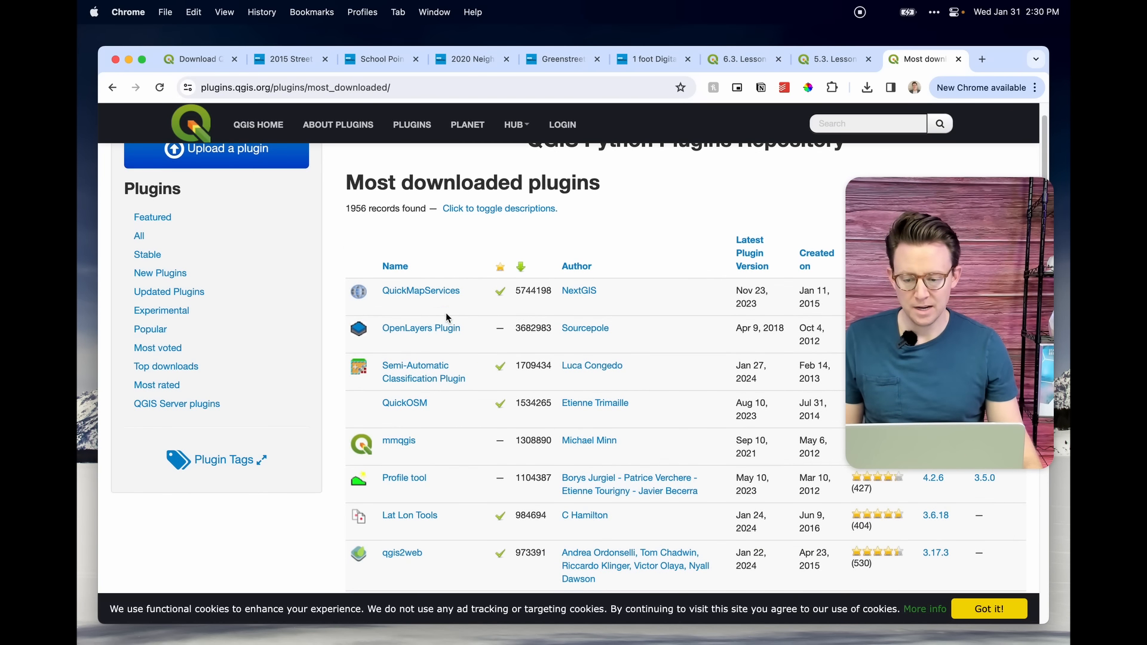
scroll(426, 375, "down", 5)
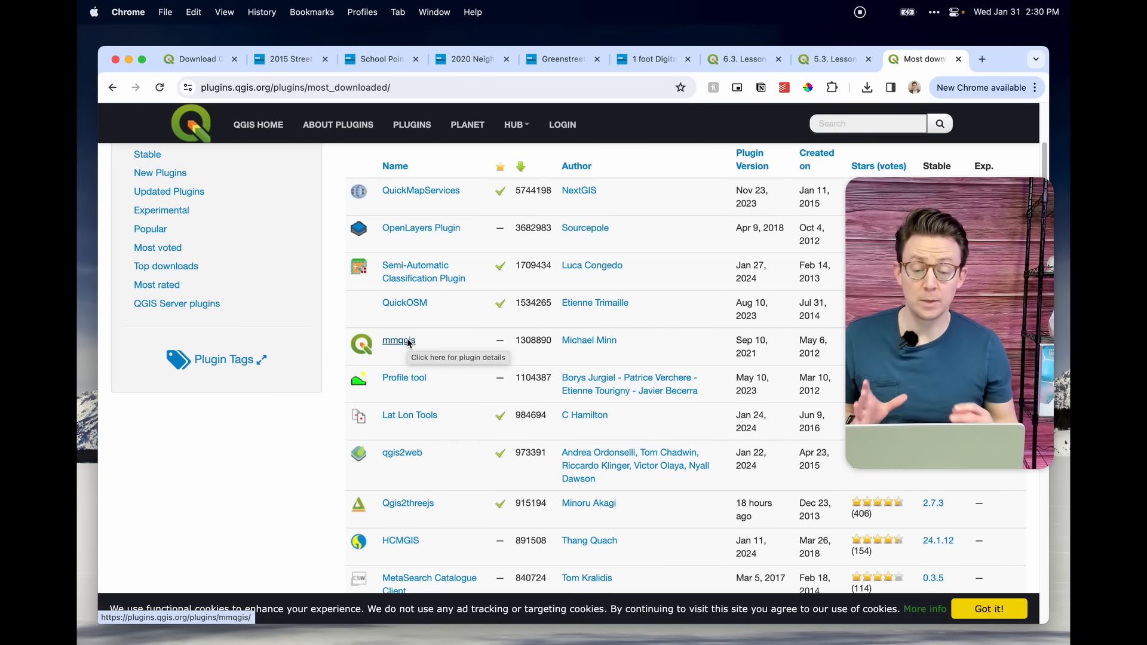
scroll(355, 357, "down", 4)
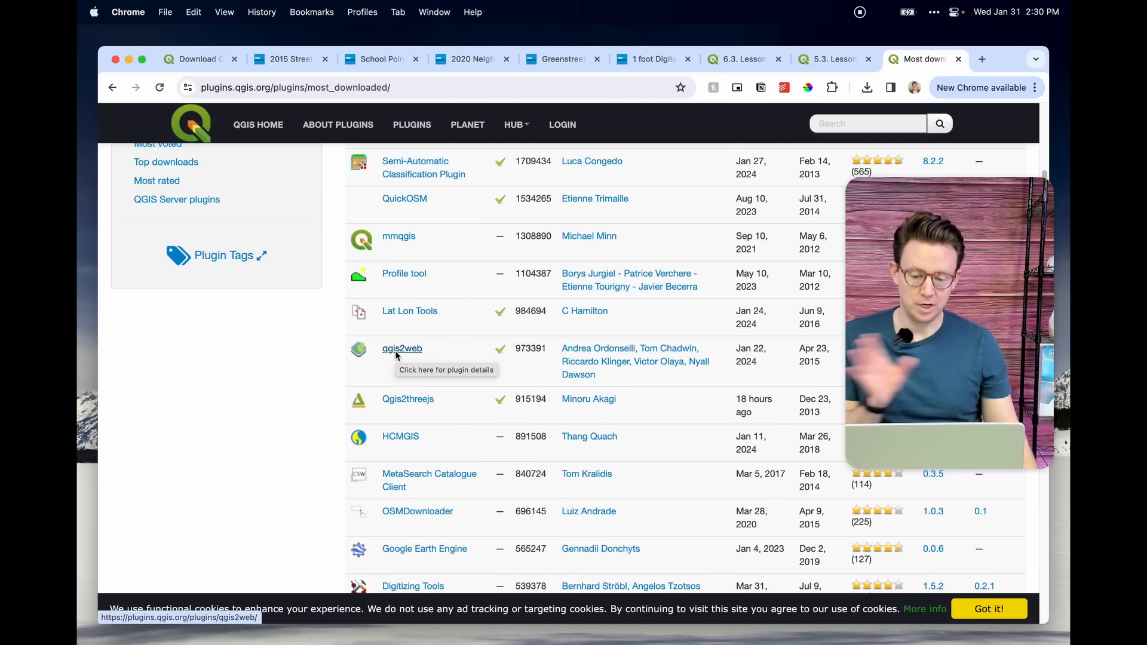
scroll(395, 350, "down", 6)
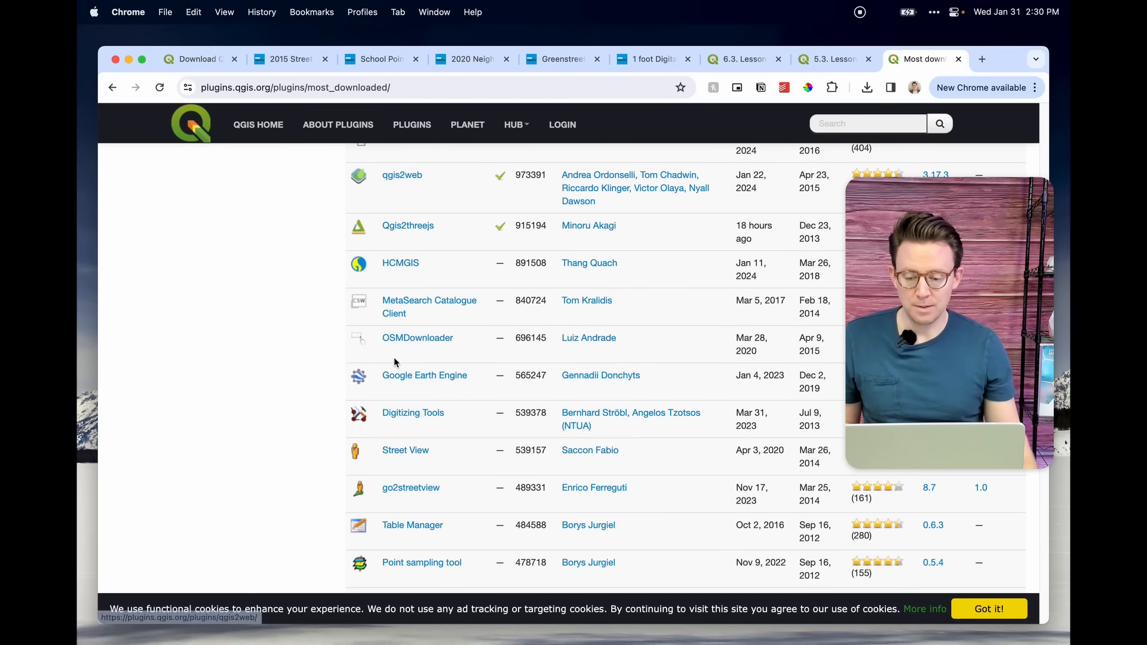
scroll(399, 356, "down", 5)
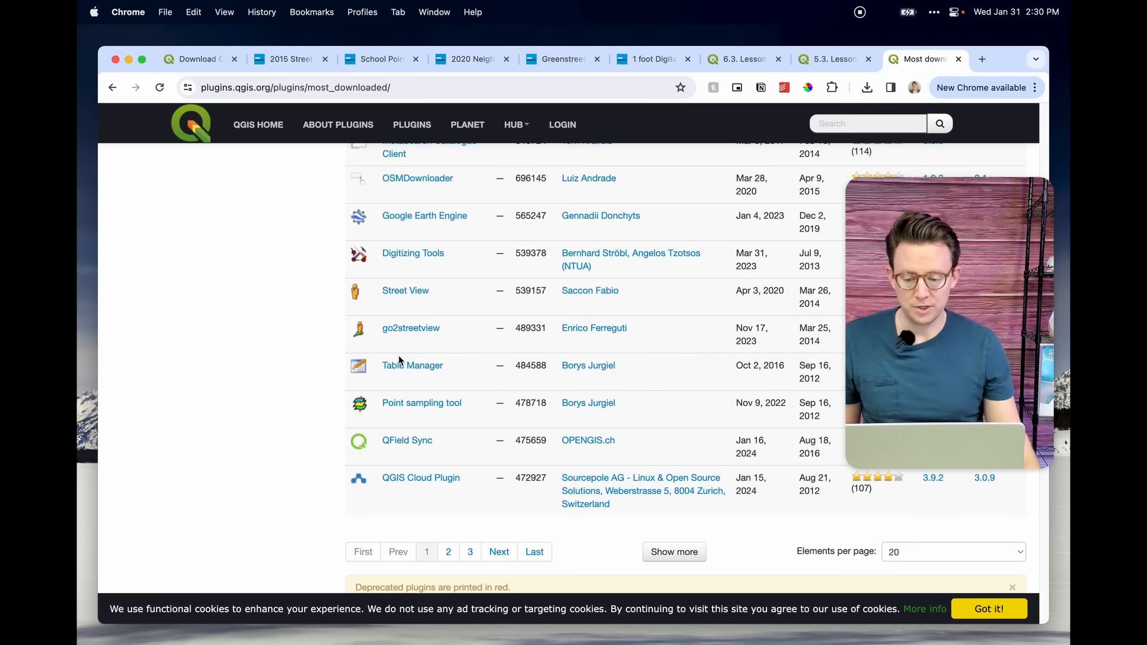
scroll(399, 360, "up", 20)
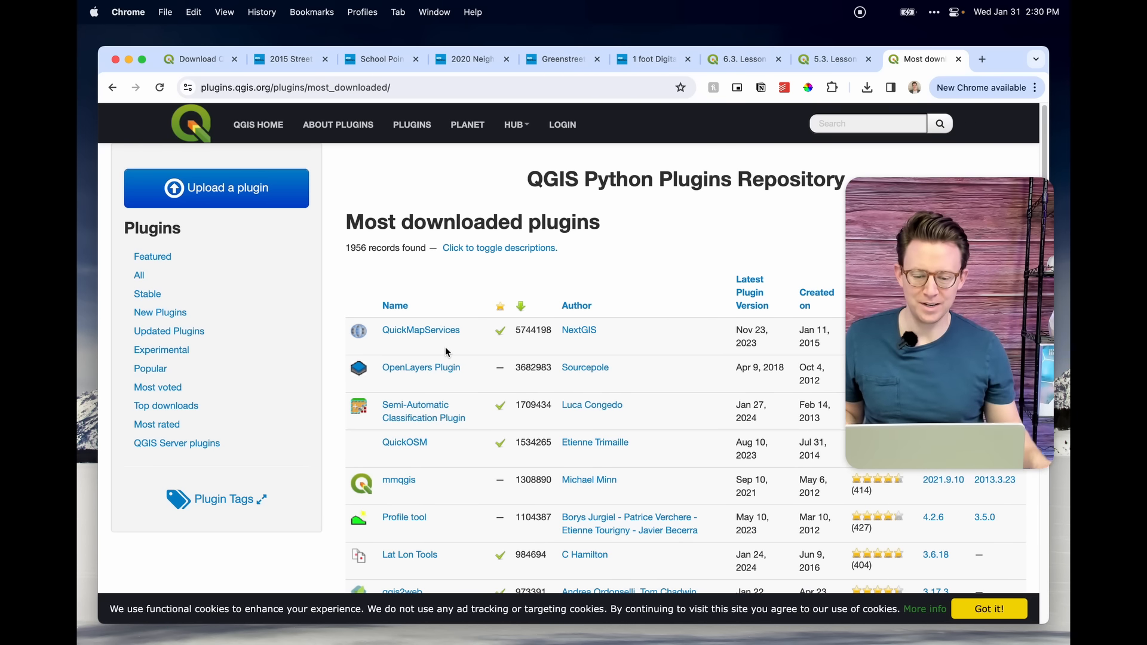
Step: Switch back to QGIS, search all plugins for "qgis2we" and install the qgis2web plugin
key("ctrl+Right")
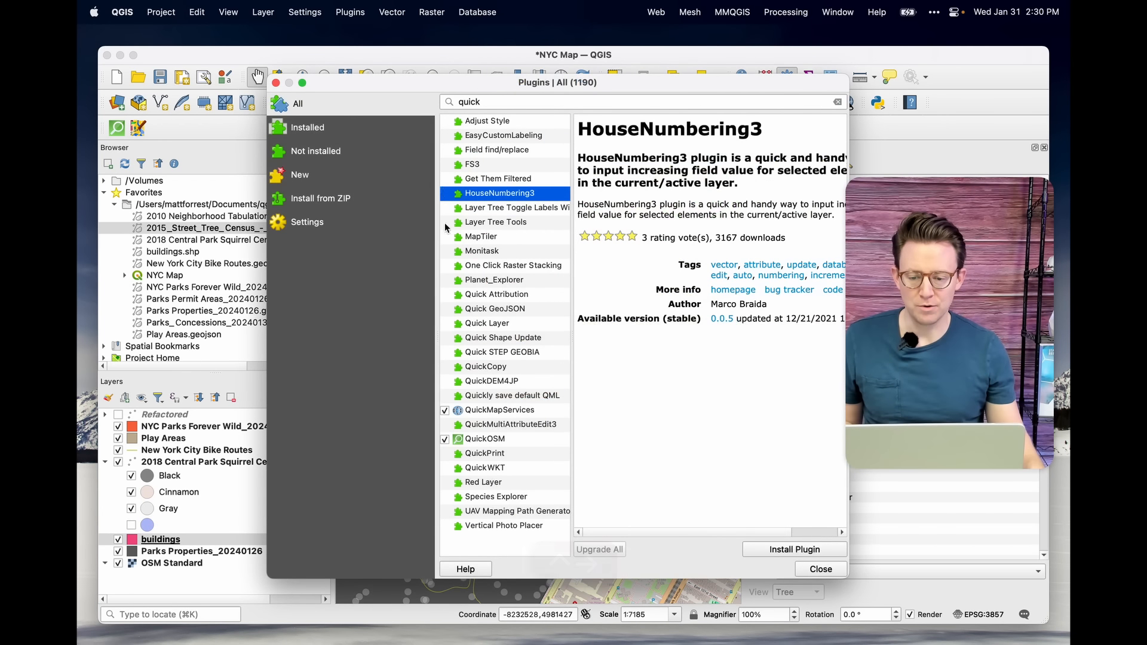
double_click(526, 99)
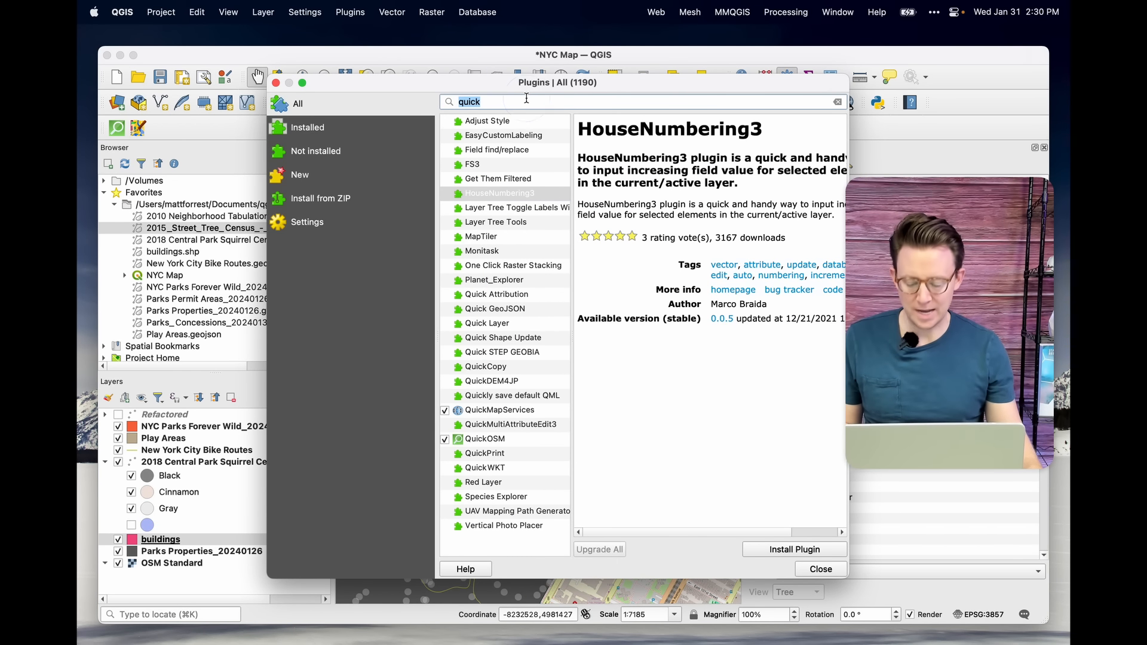
type("qgis")
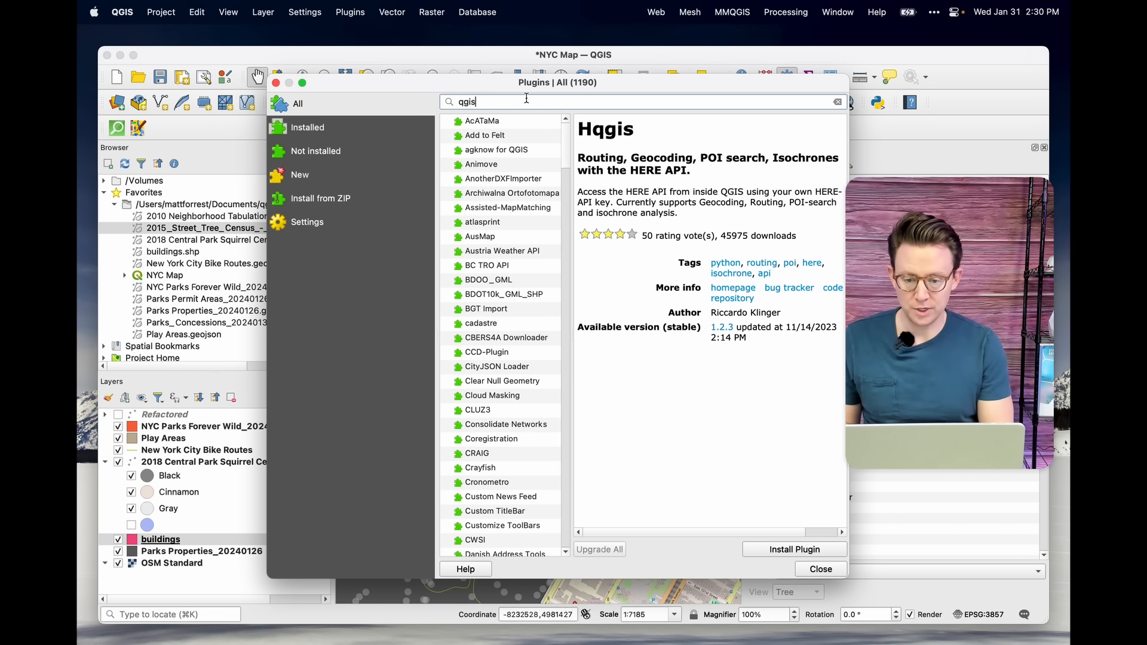
type("2we")
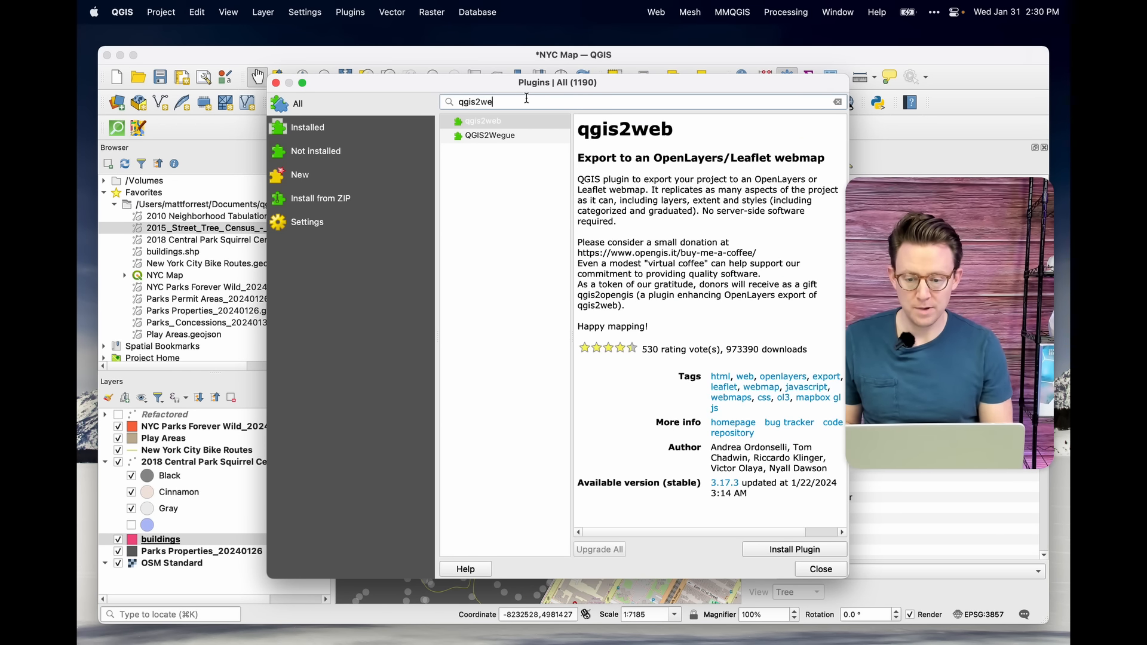
left_click(511, 124)
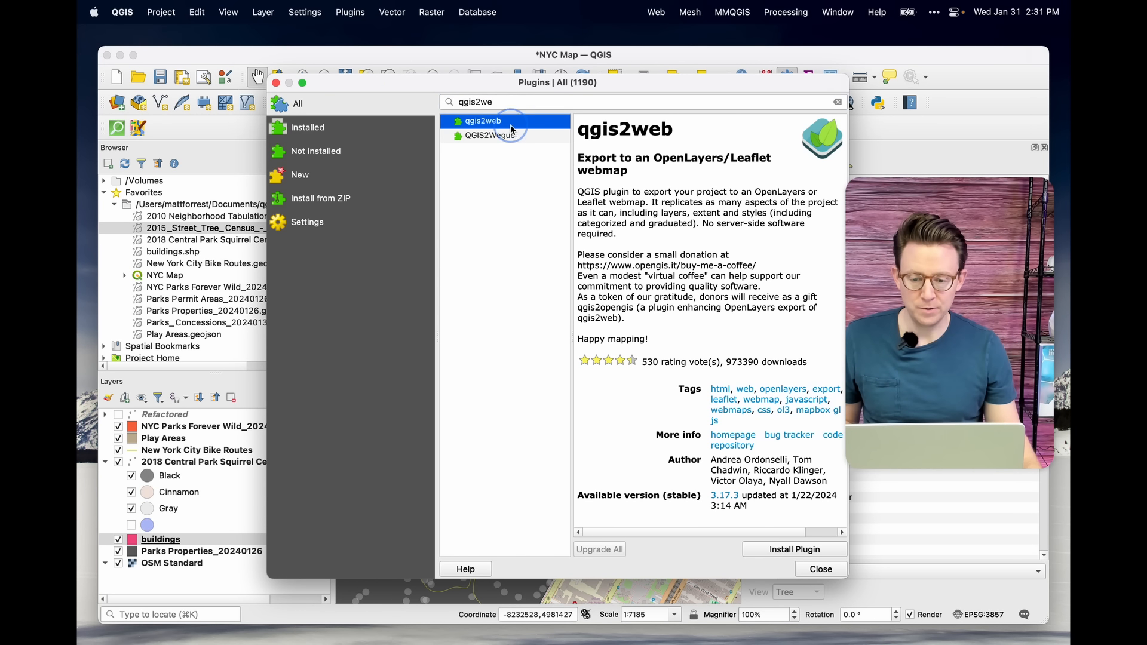
left_click(812, 550)
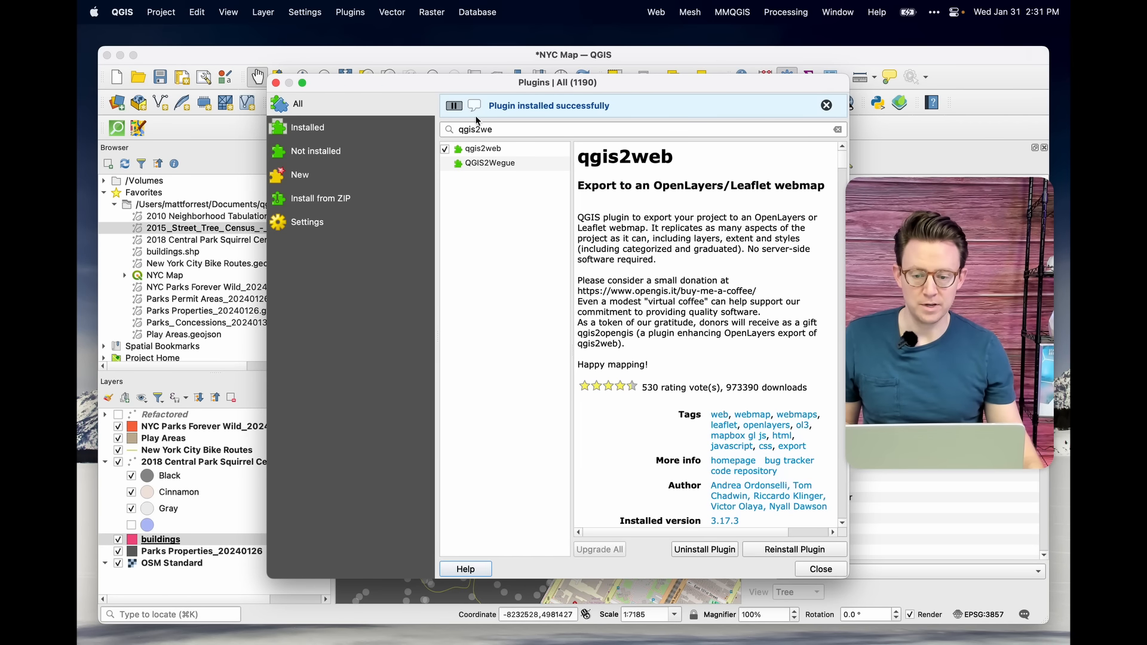
Step: Review the full, unfiltered list of installed plugins and close the plugin manager
left_click(319, 132)
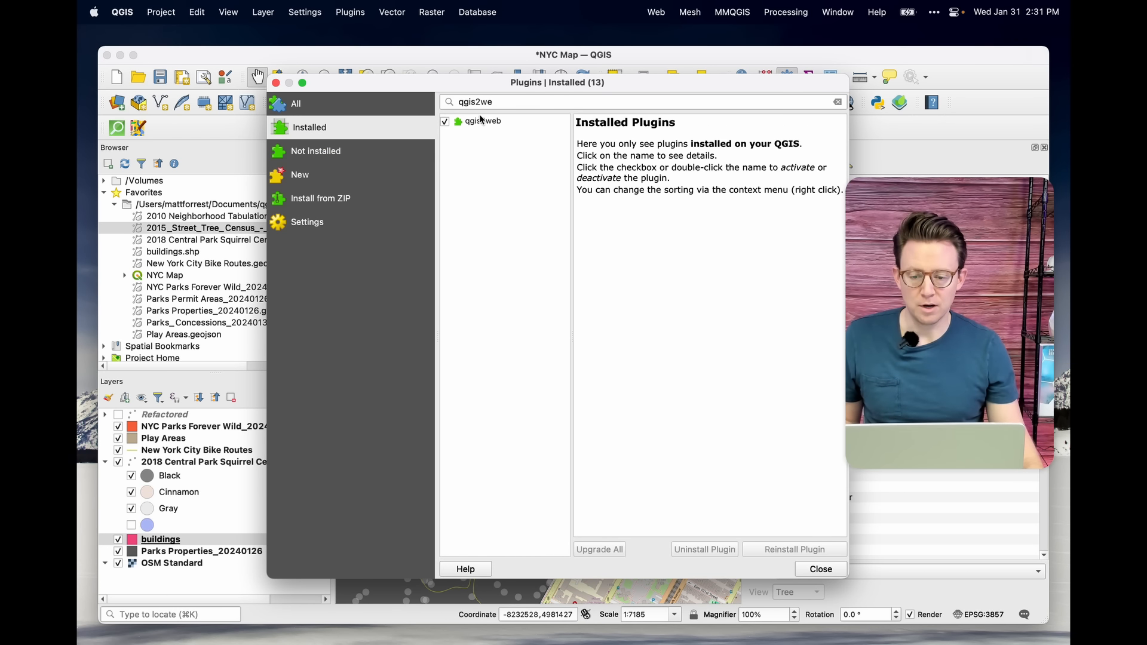
left_click(836, 101)
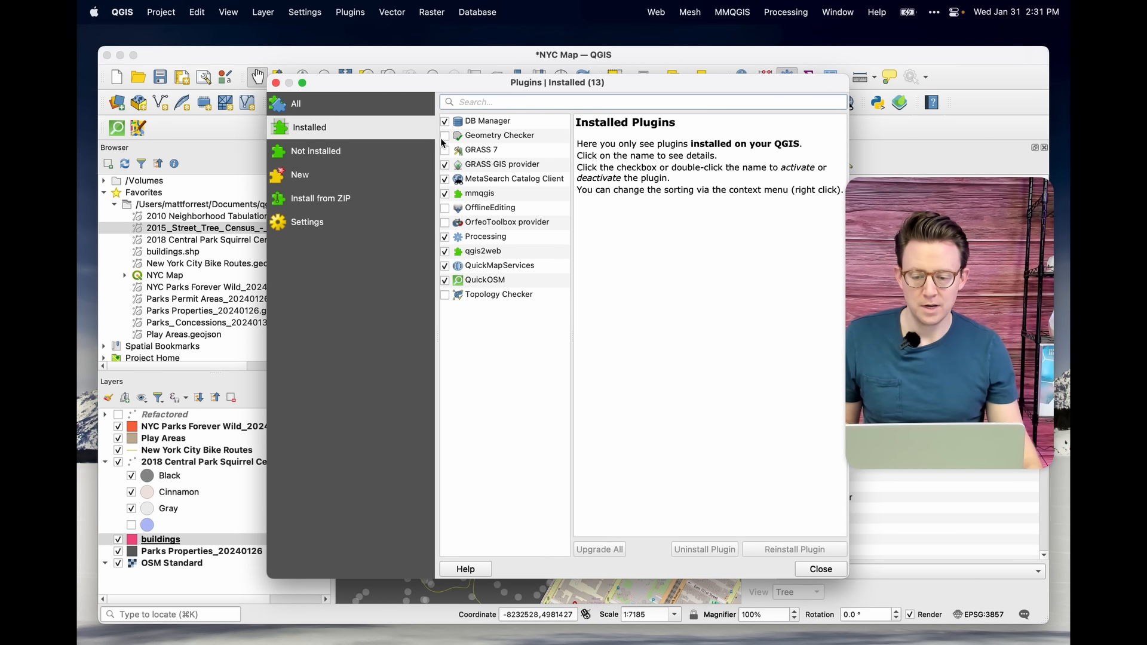
left_click(822, 570)
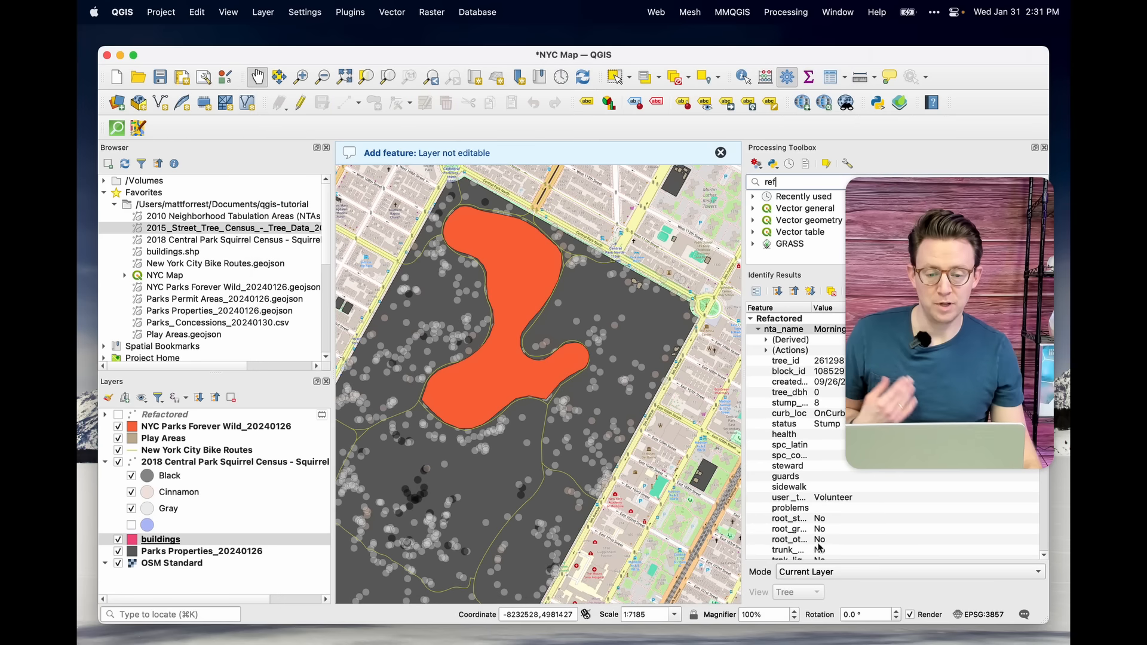
Step: Close the Processing Toolbox and Identify Results panels and make Play Areas the active layer
left_click(1045, 147)
left_click(1044, 148)
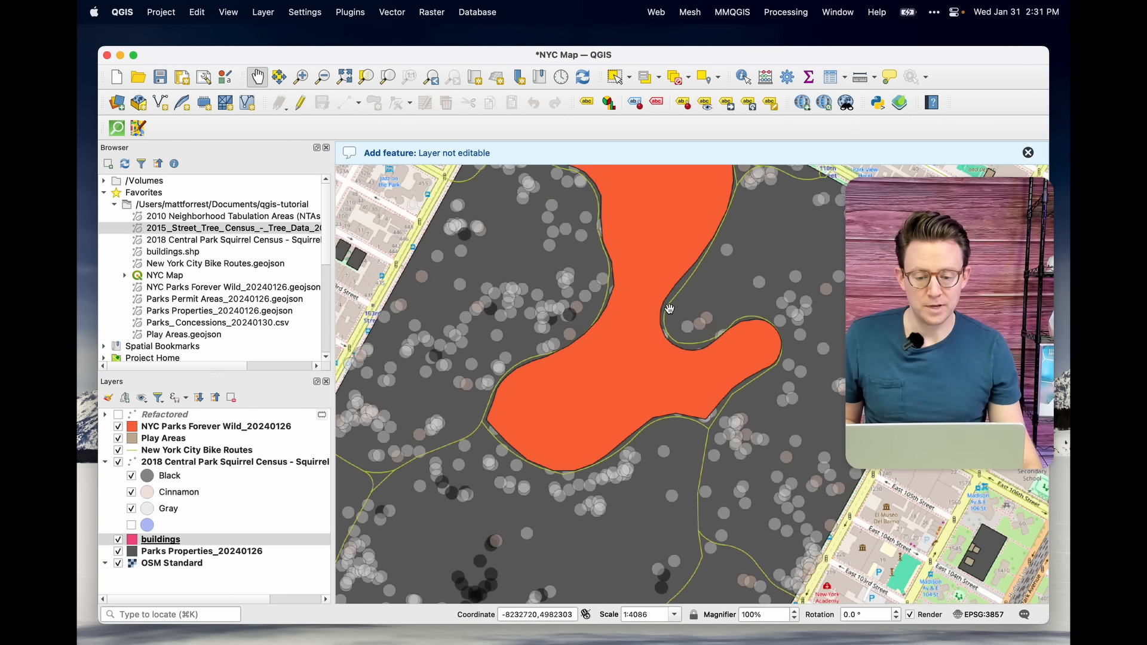
scroll(635, 327, "down", 2)
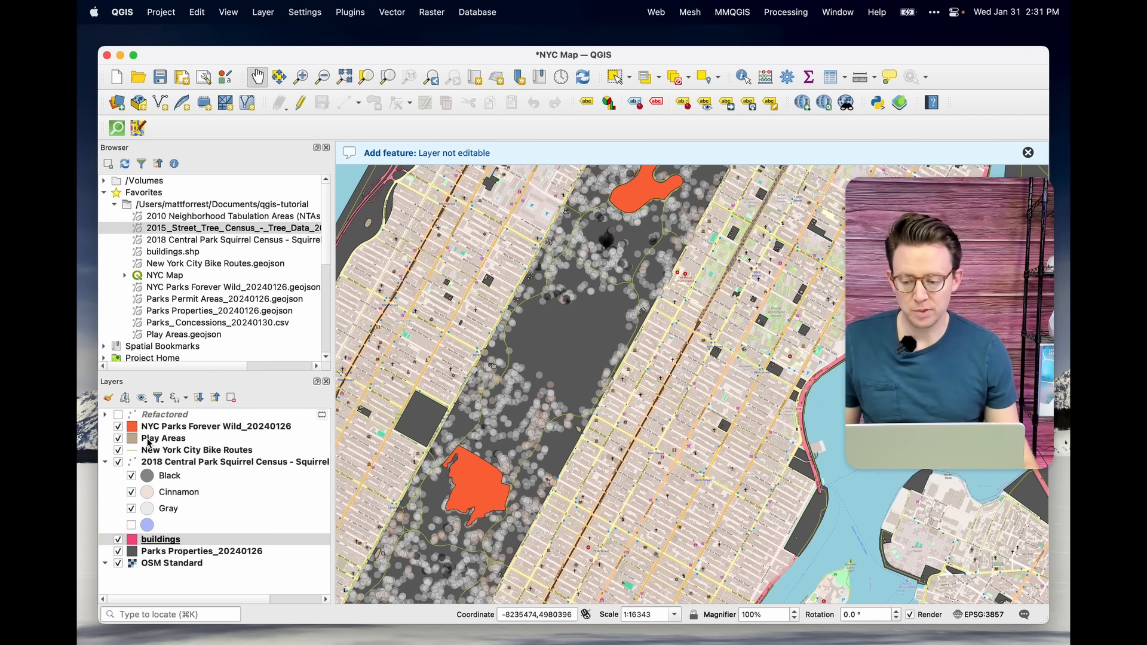
left_click(111, 441)
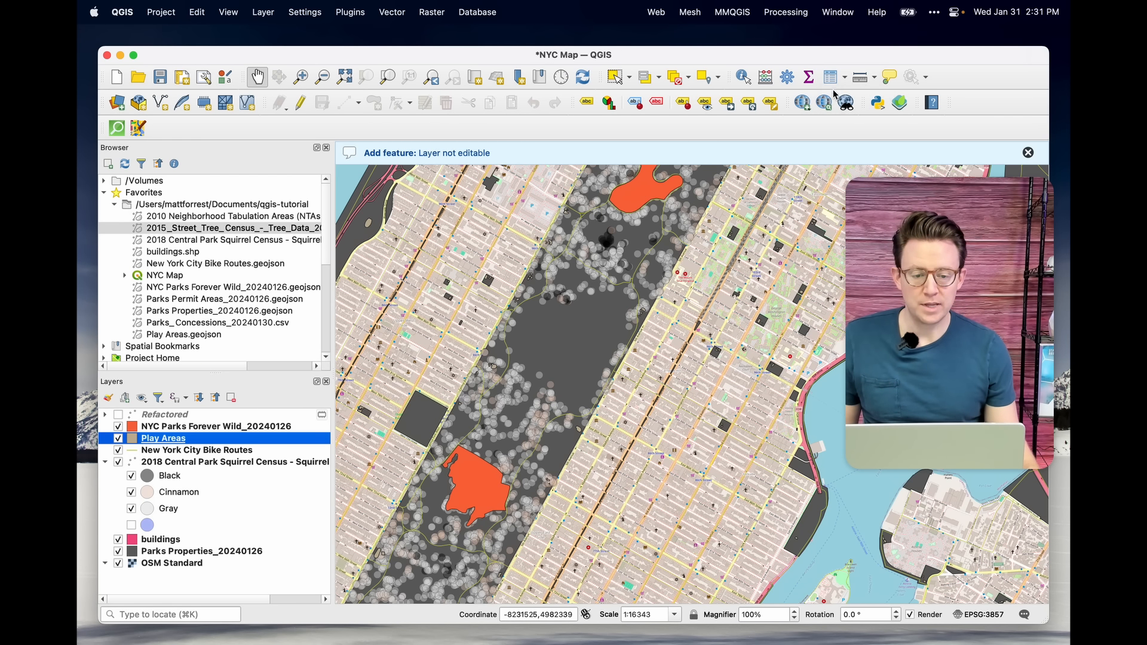
Step: Reopen the Processing Toolbox, clear its search filter and look through the tools in the Cartography, GPS and Interpolation groups
left_click(787, 77)
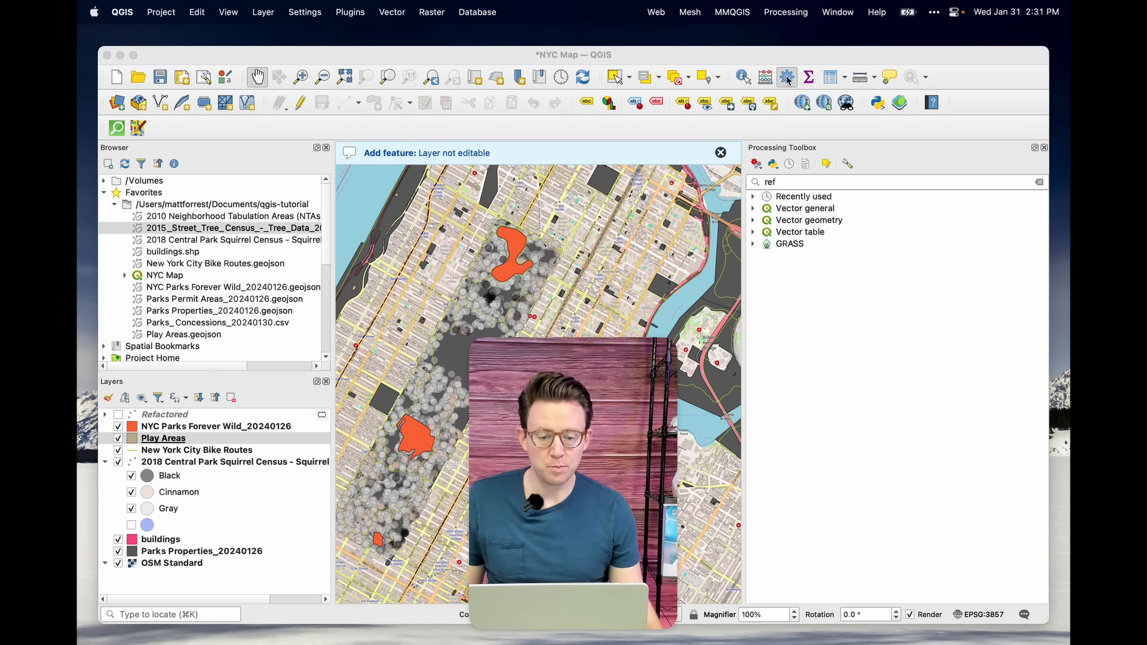
left_click(1039, 181)
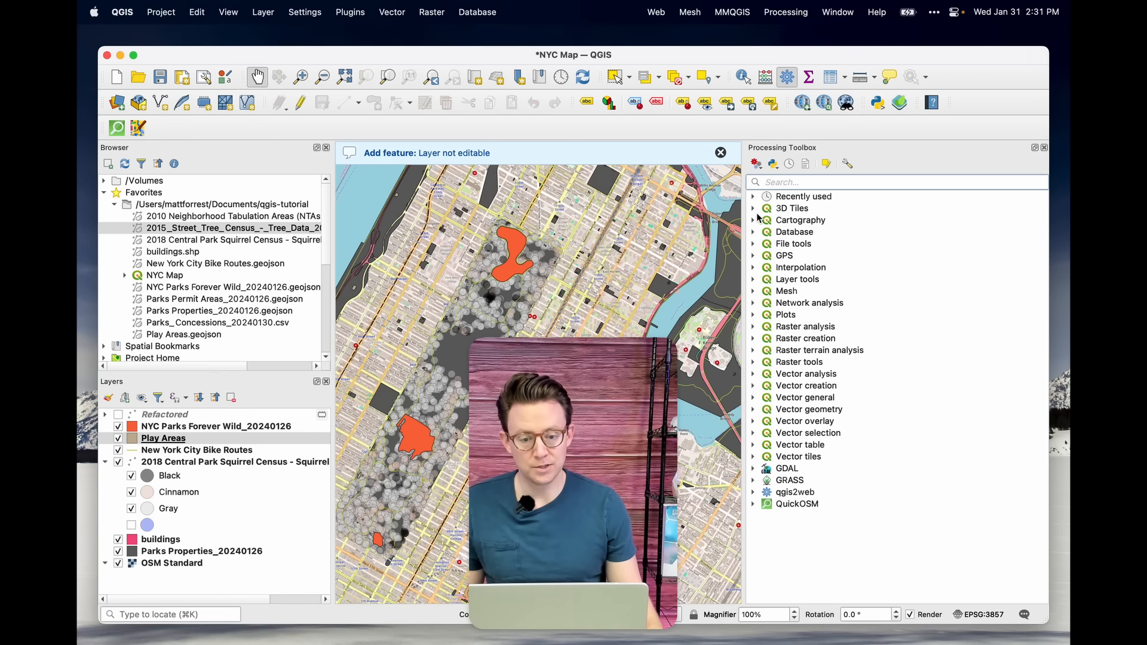
left_click(754, 221)
left_click(754, 221)
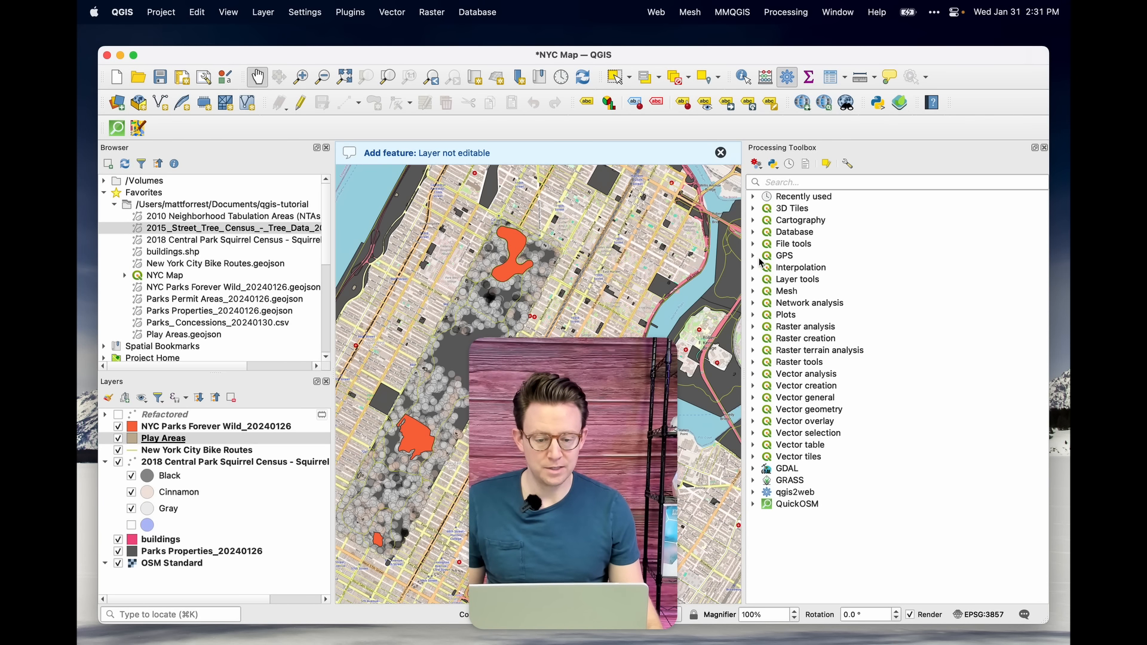
left_click(755, 256)
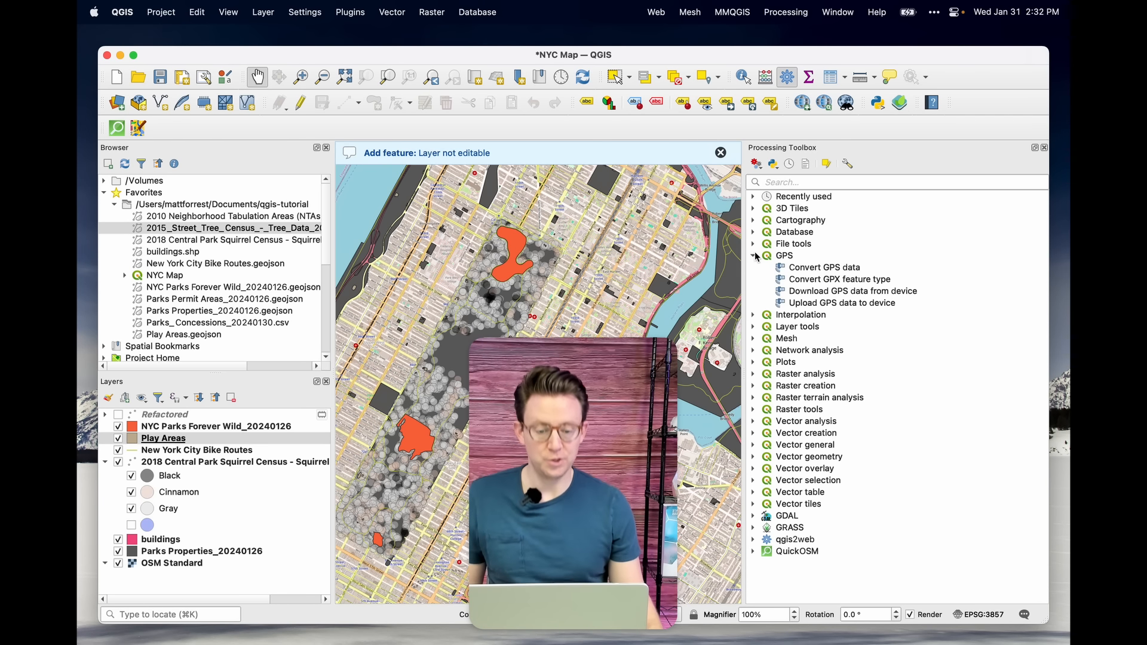
left_click(756, 317)
scroll(763, 332, "down", 1)
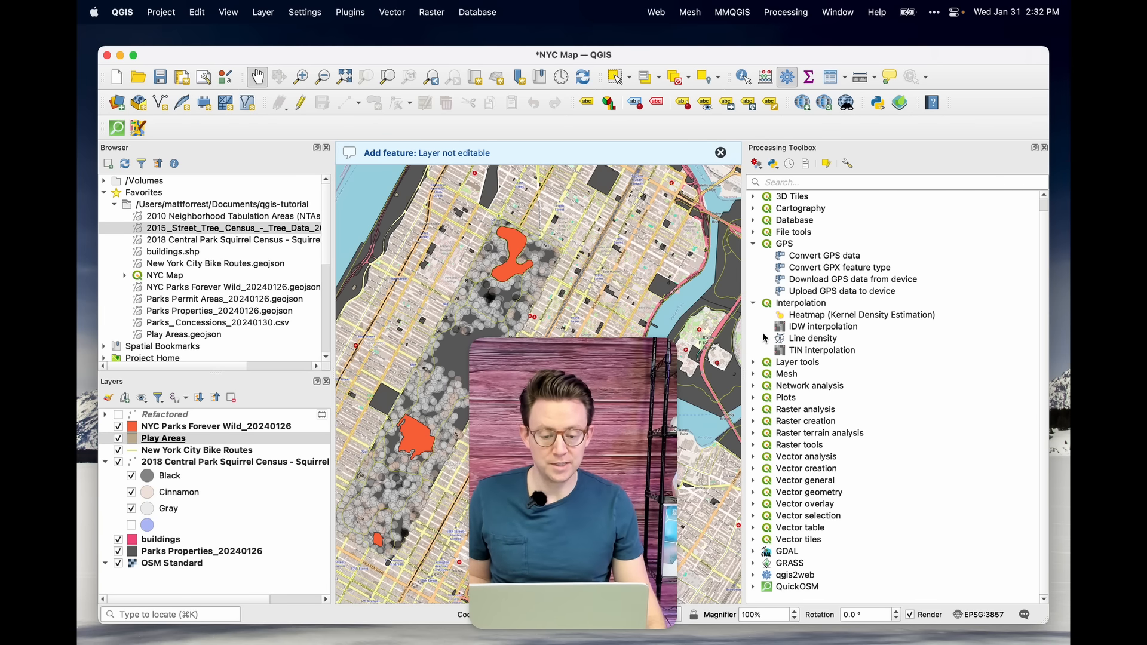
Step: Search the Processing Toolbox for "buff" and look over the Create and Geocode tools offered by the MMQGIS plugin
left_click(777, 181)
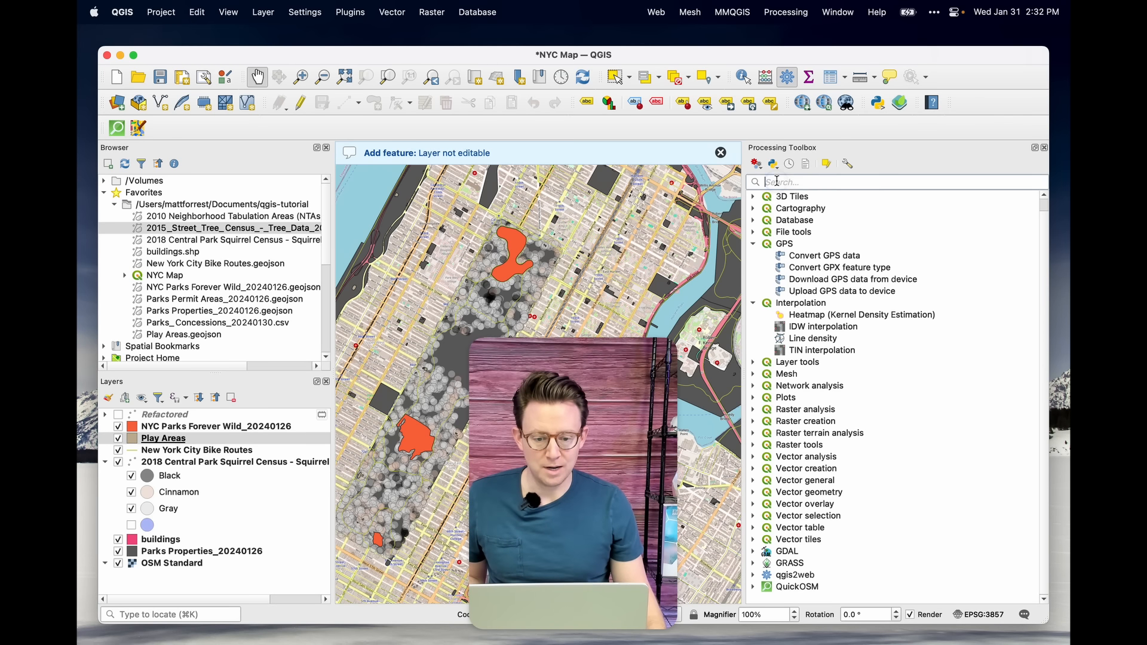
type("buff")
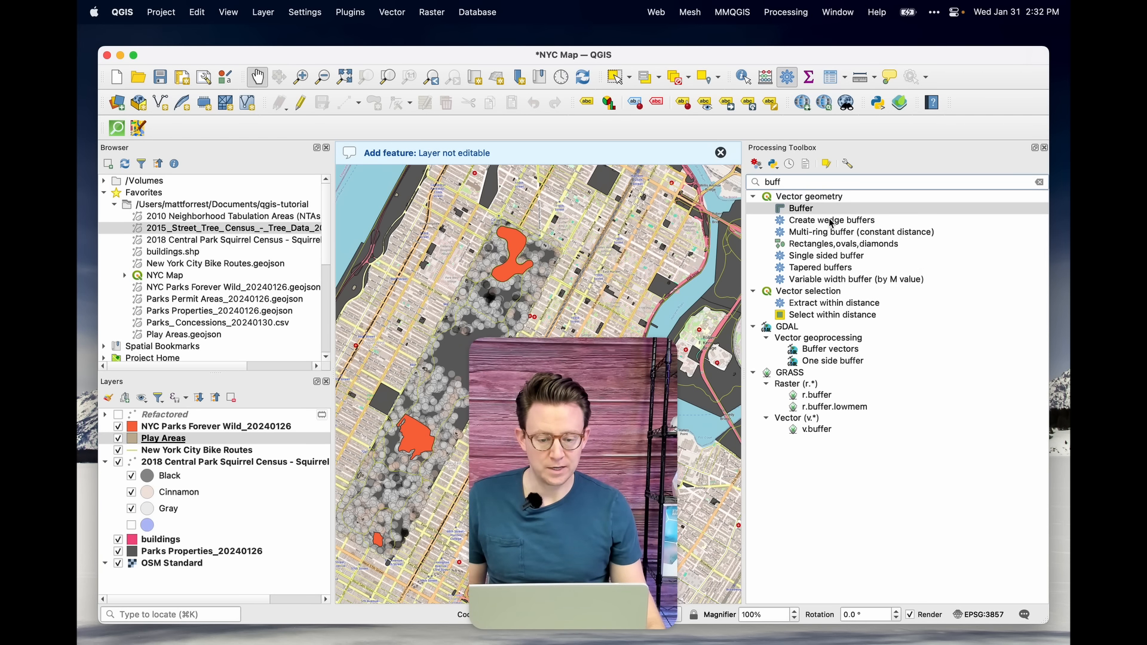
left_click(734, 12)
mouse_move(745, 53)
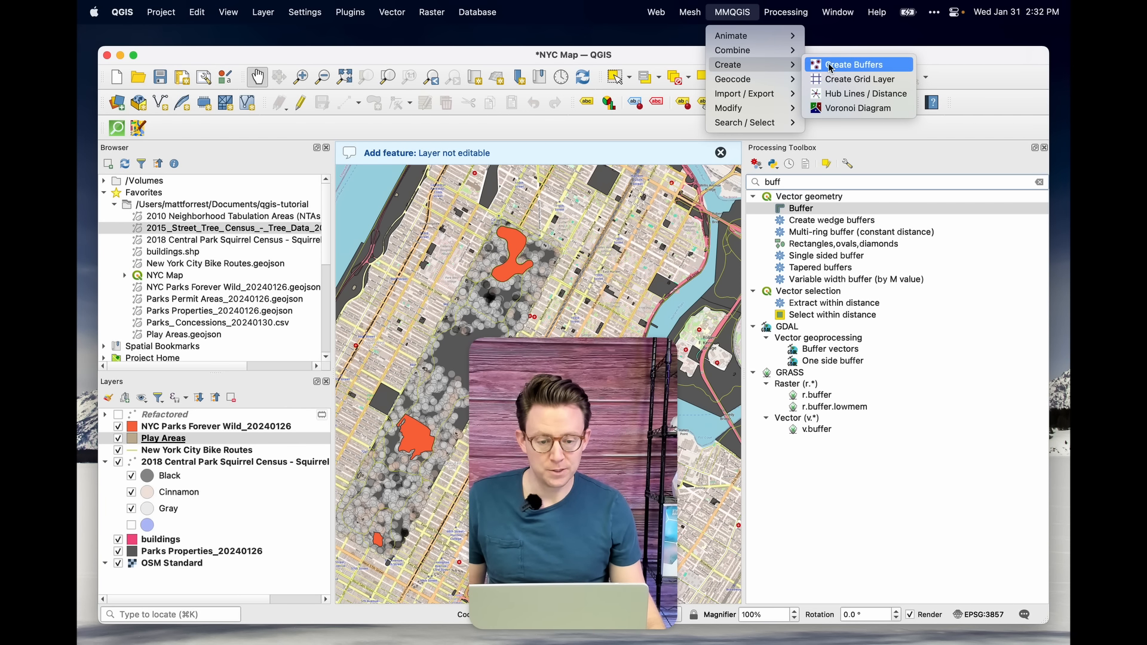
mouse_move(777, 79)
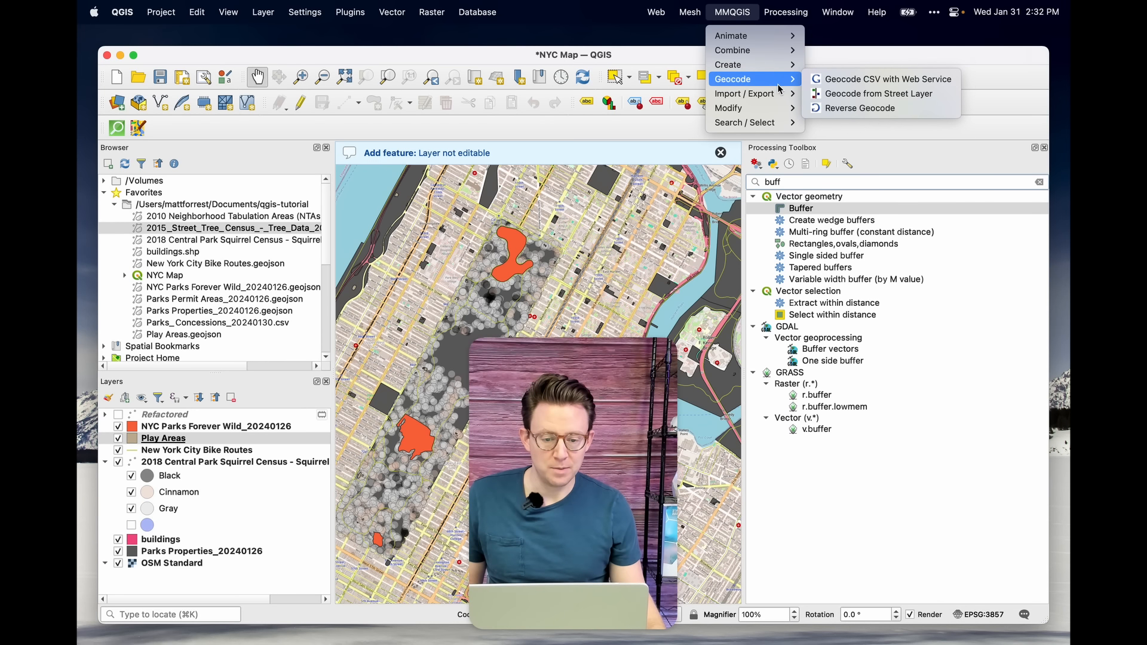
left_click(934, 307)
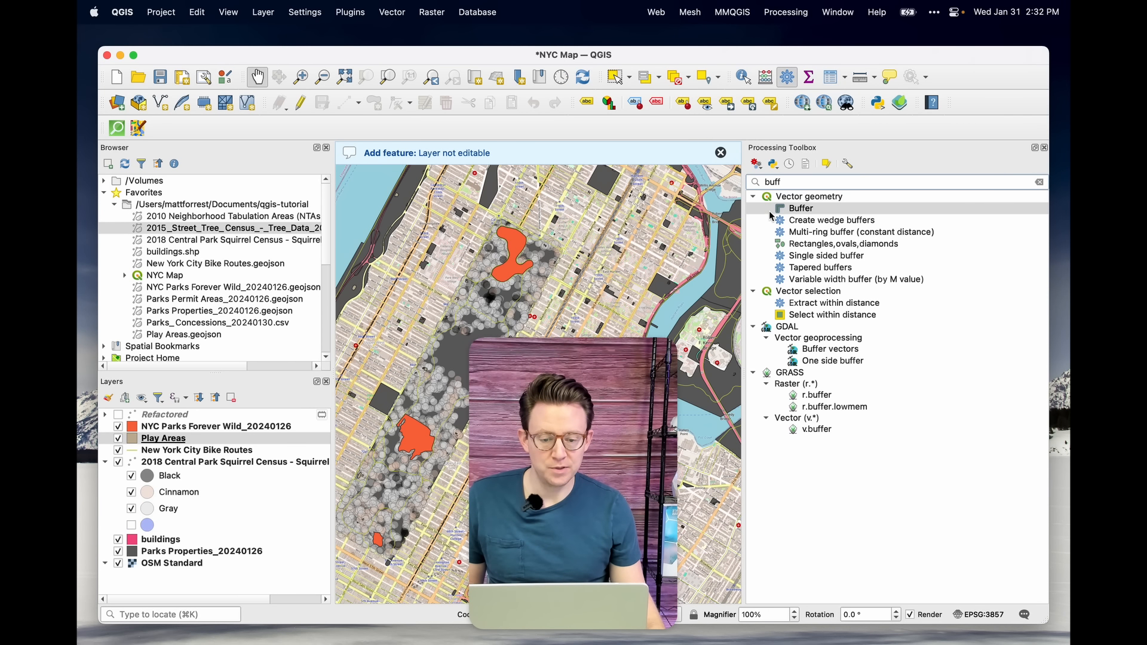
Step: Open the Buffer tool, try Parks Properties_20240126 as input, examine the data-defined options for the distance, and close the tool without running it
left_click(795, 211)
double_click(796, 210)
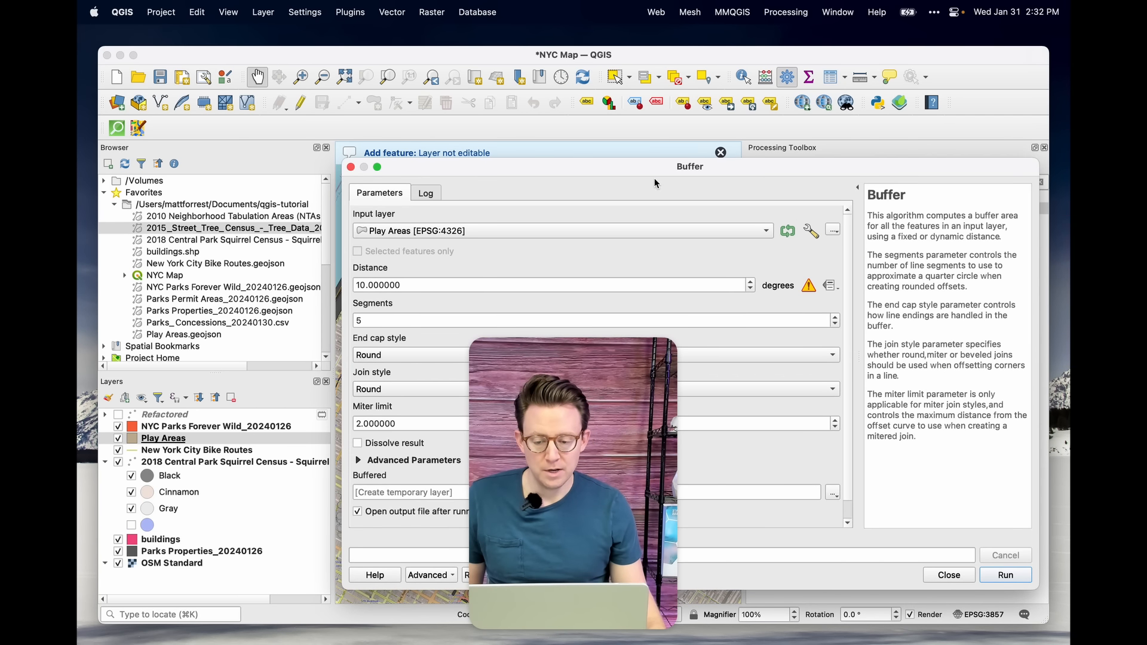
left_click_drag(577, 167, 482, 101)
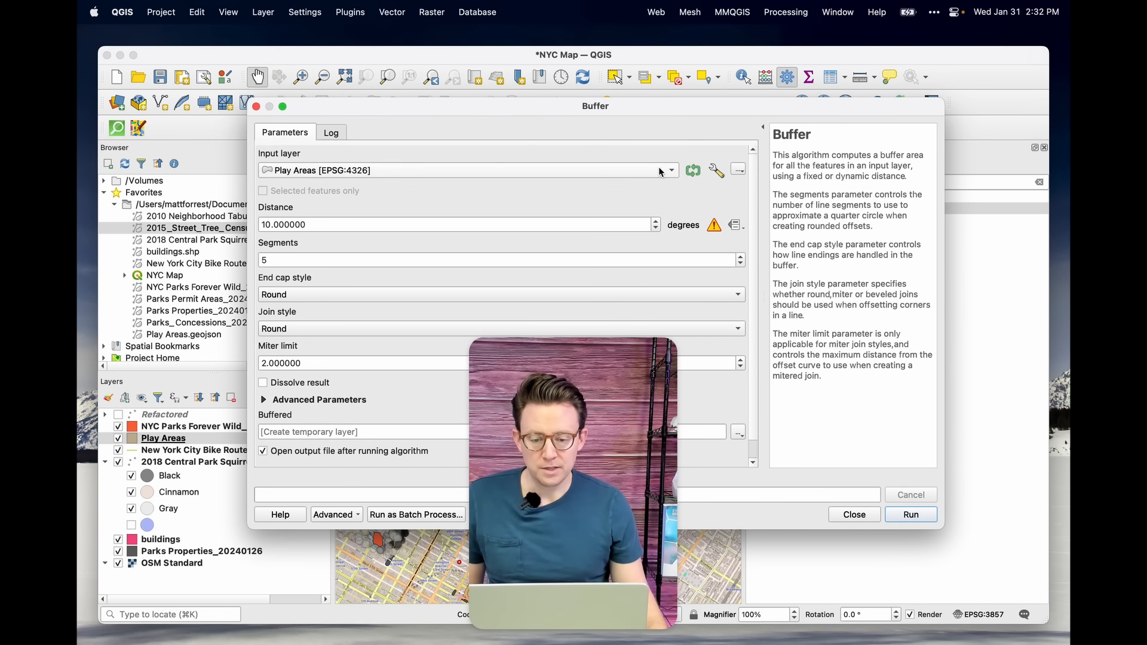
left_click(658, 168)
left_click(577, 172)
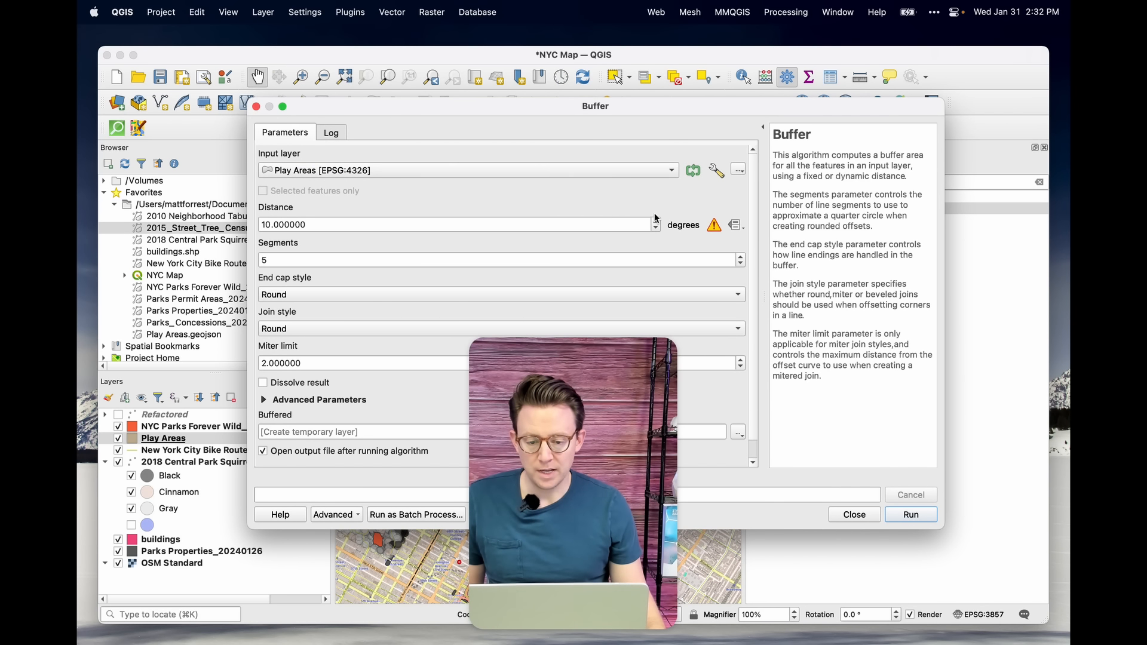
key("Up")
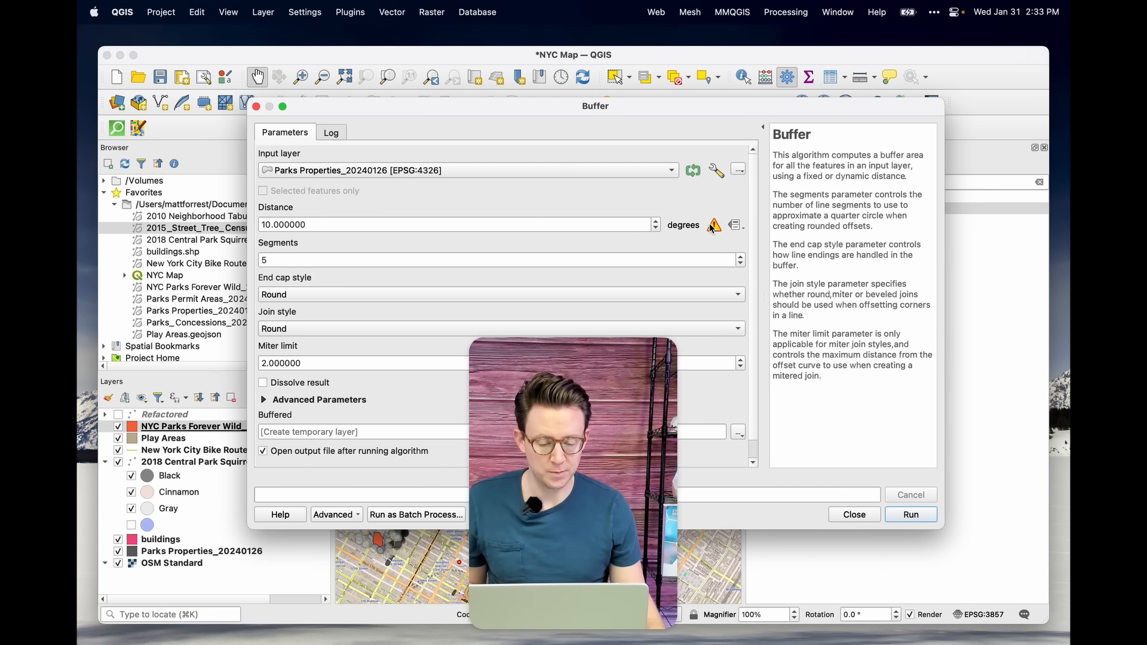
left_click(735, 226)
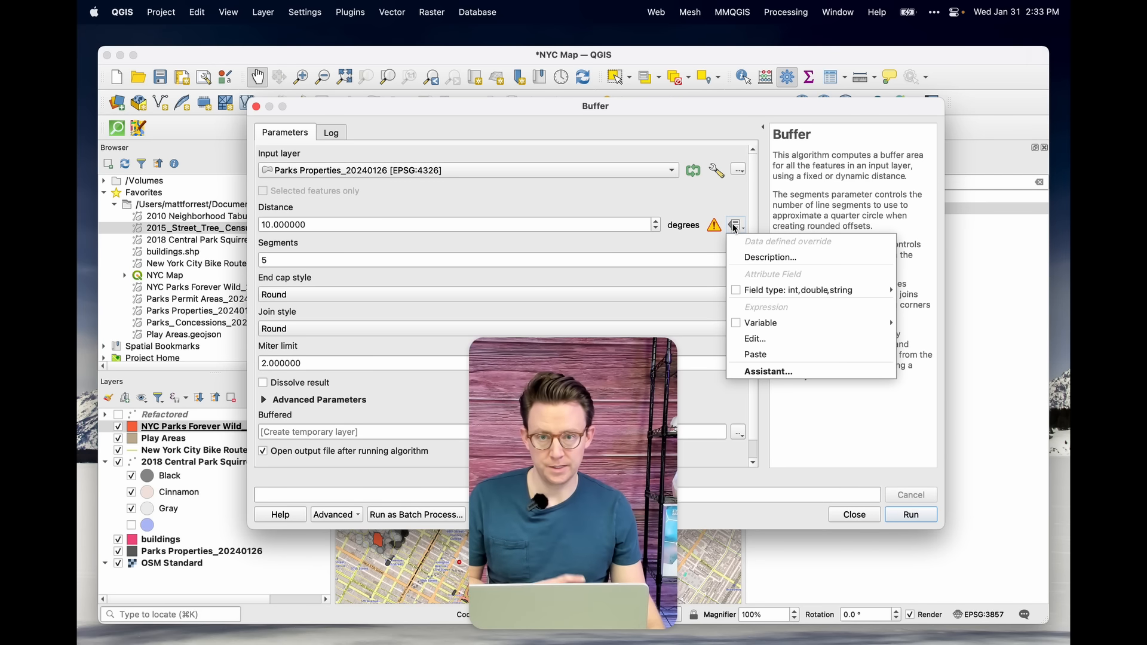
mouse_move(820, 288)
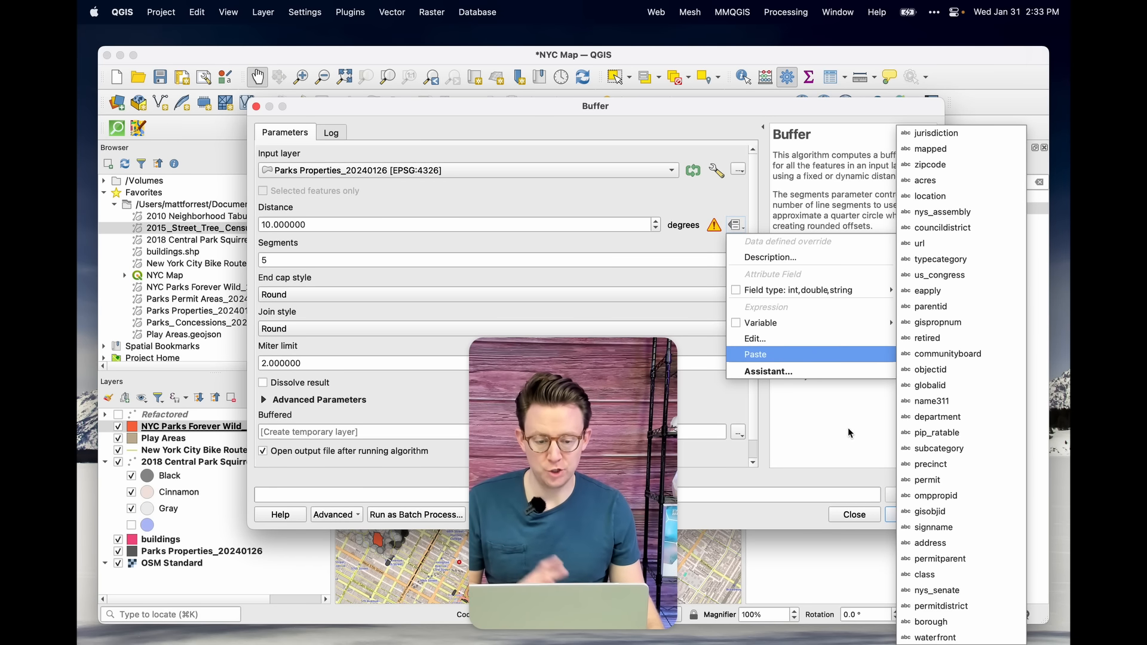
left_click(856, 521)
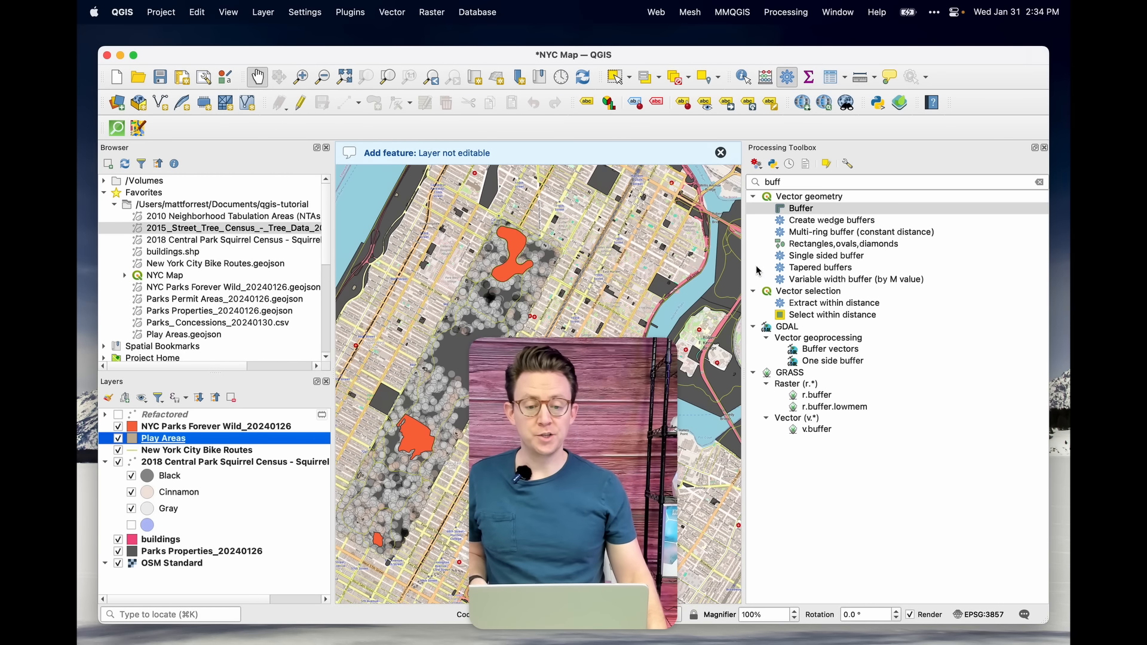
Step: Search the toolbox for "proj" and reproject the Play Areas layer to the project CRS, EPSG:3857 - WGS 84 / Pseudo-Mercator, as a temporary layer
double_click(788, 183)
key("BackSpace")
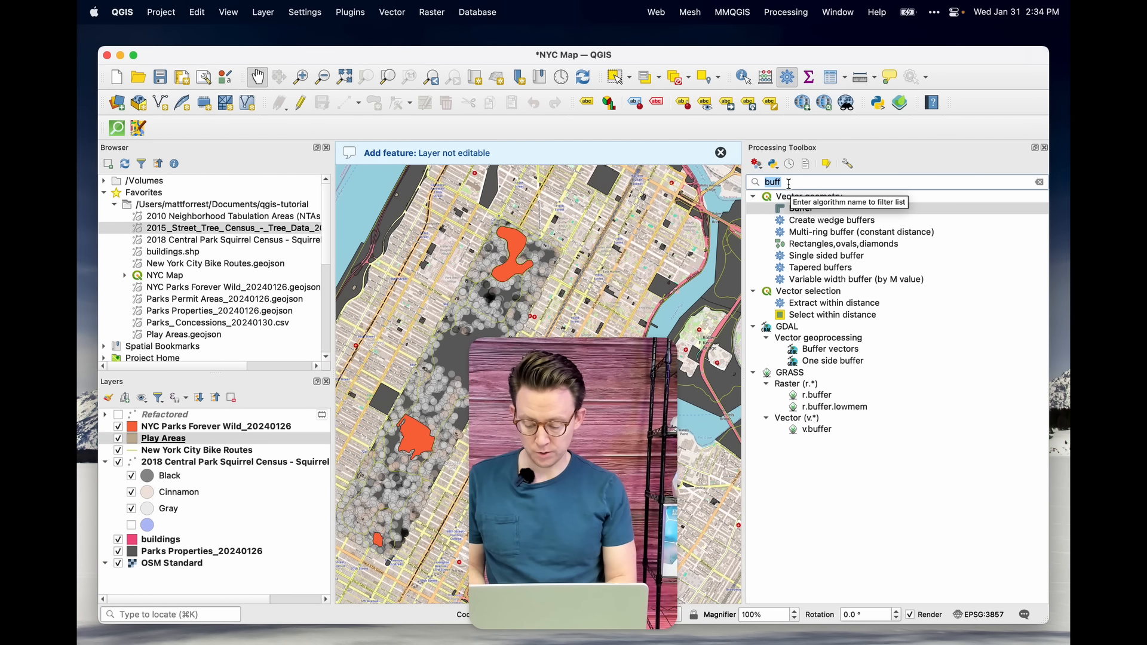
type("proj")
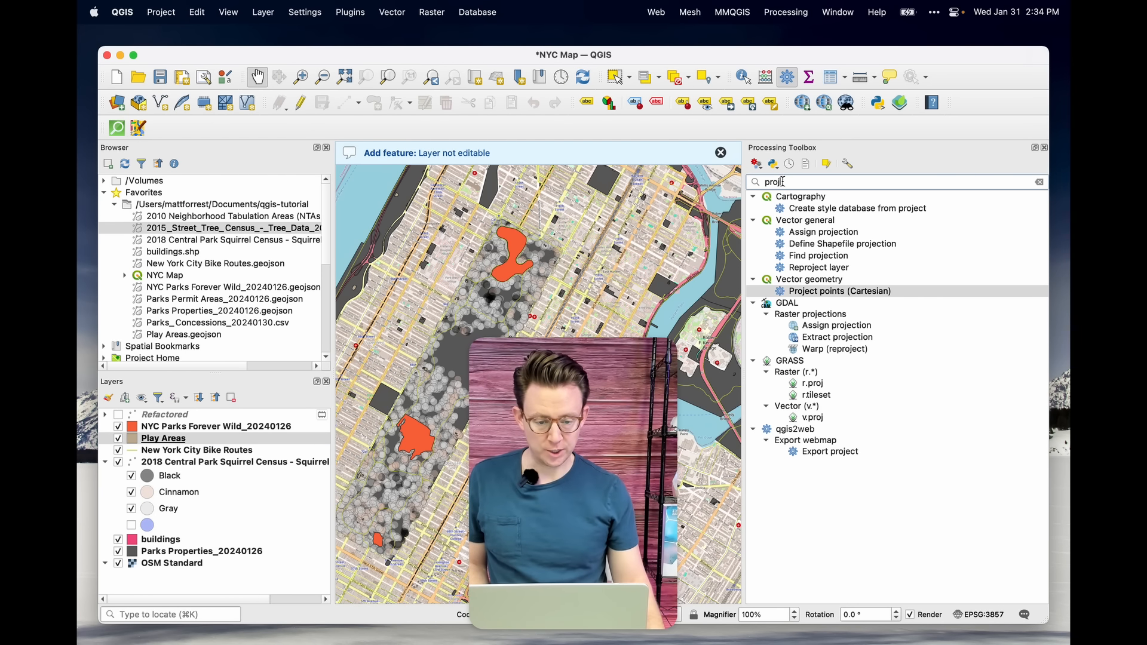
double_click(821, 269)
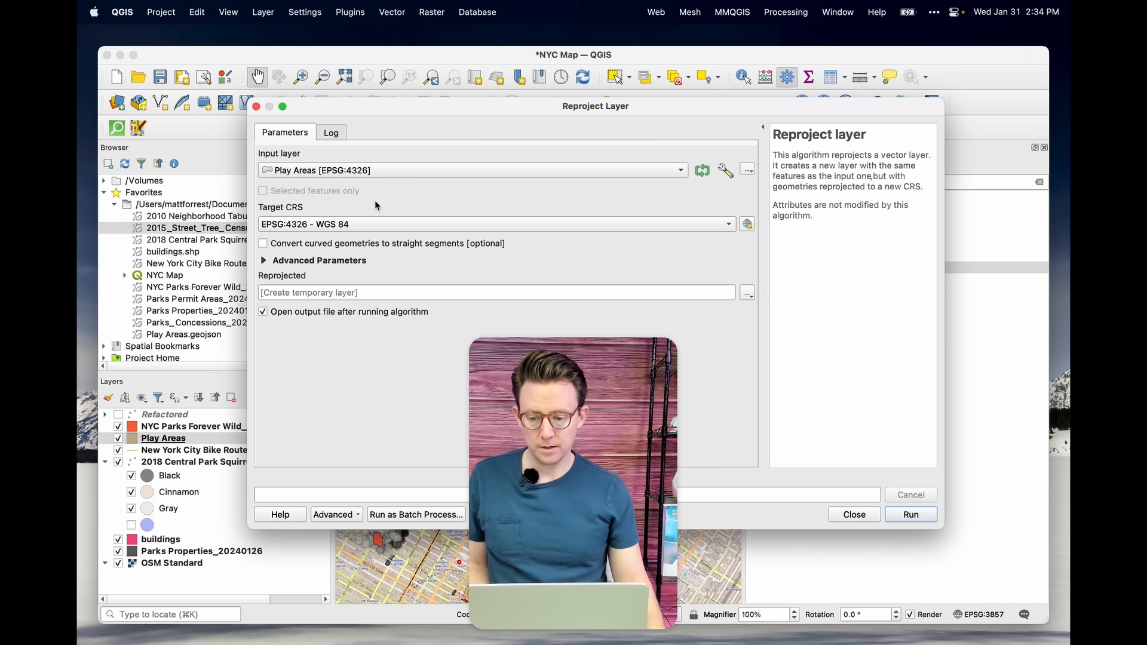
left_click(376, 225)
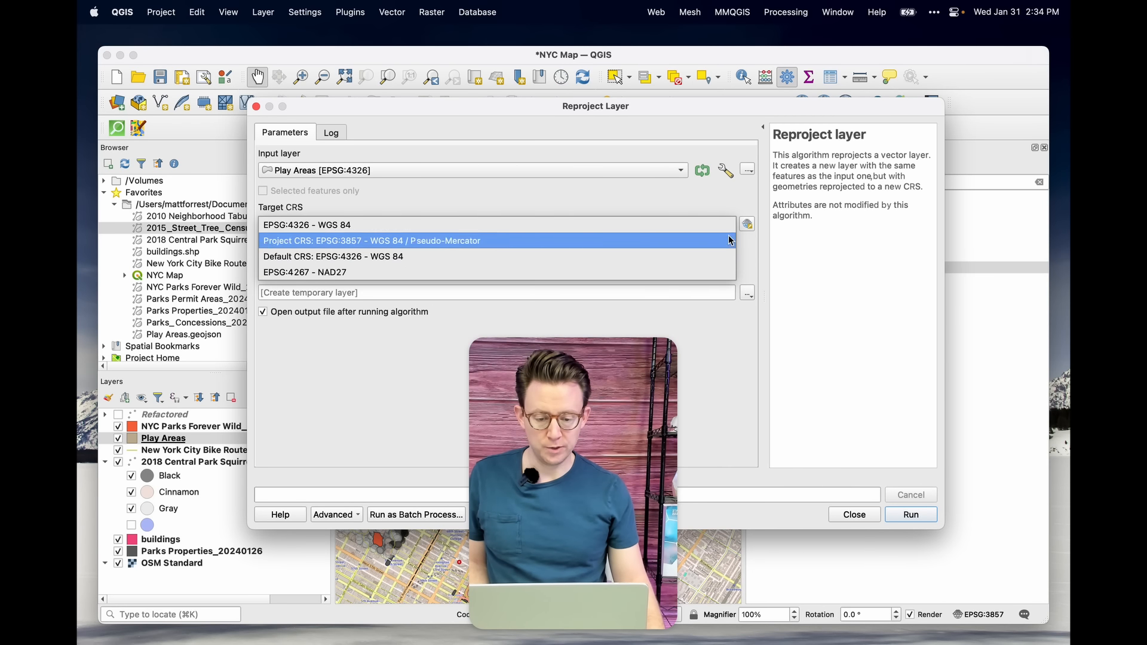
left_click(664, 242)
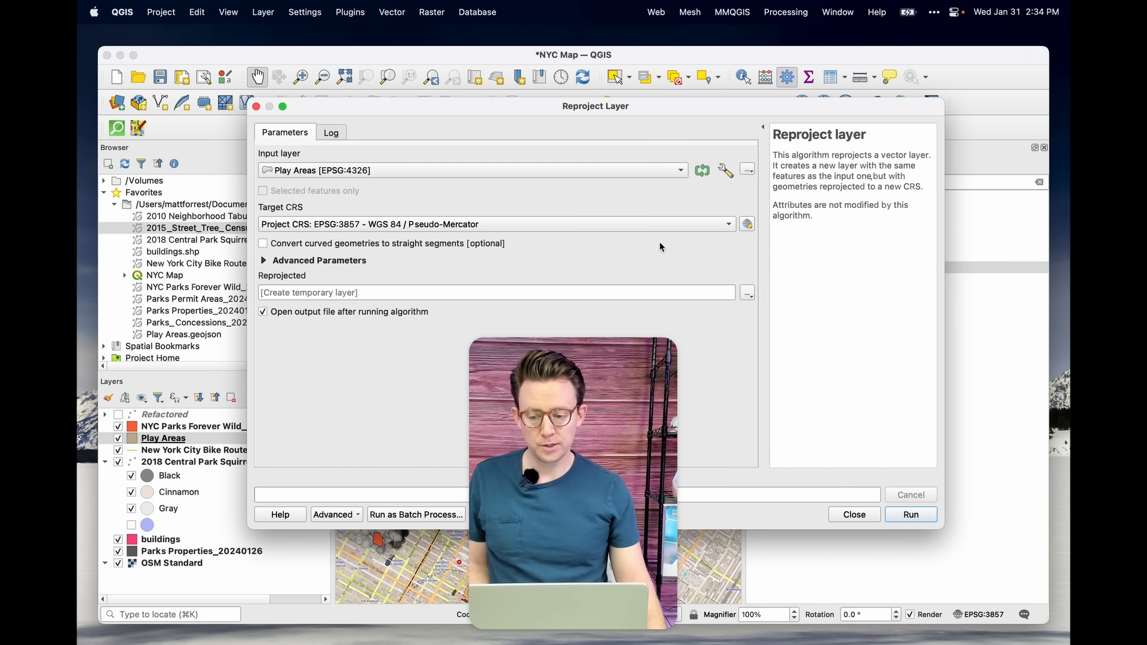
left_click(916, 518)
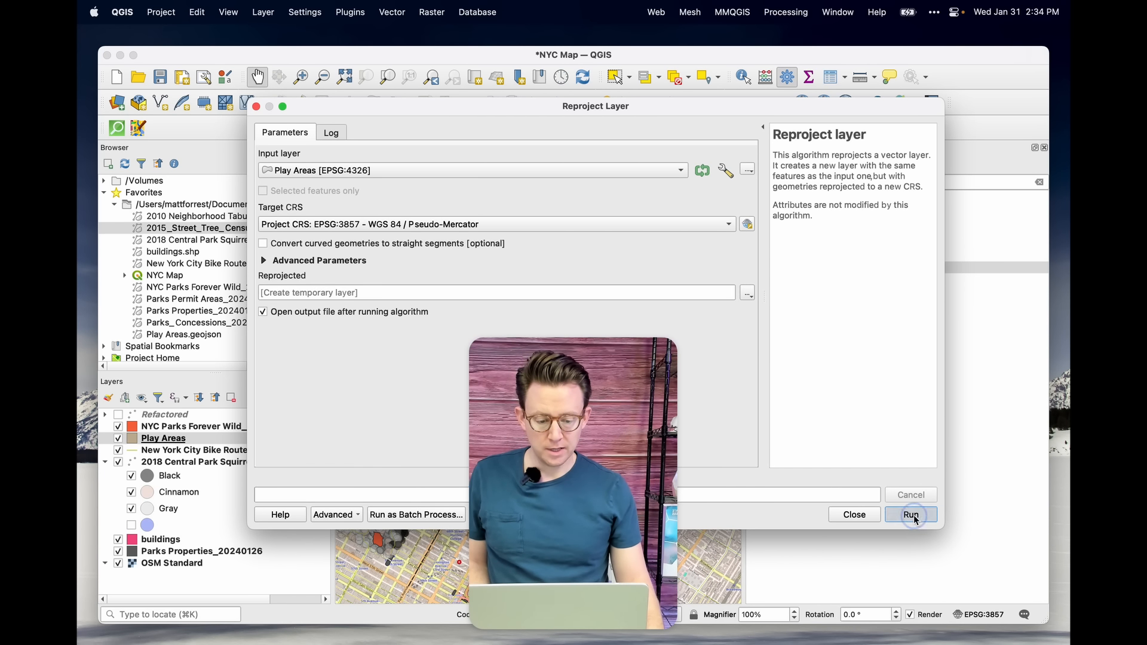
left_click(257, 107)
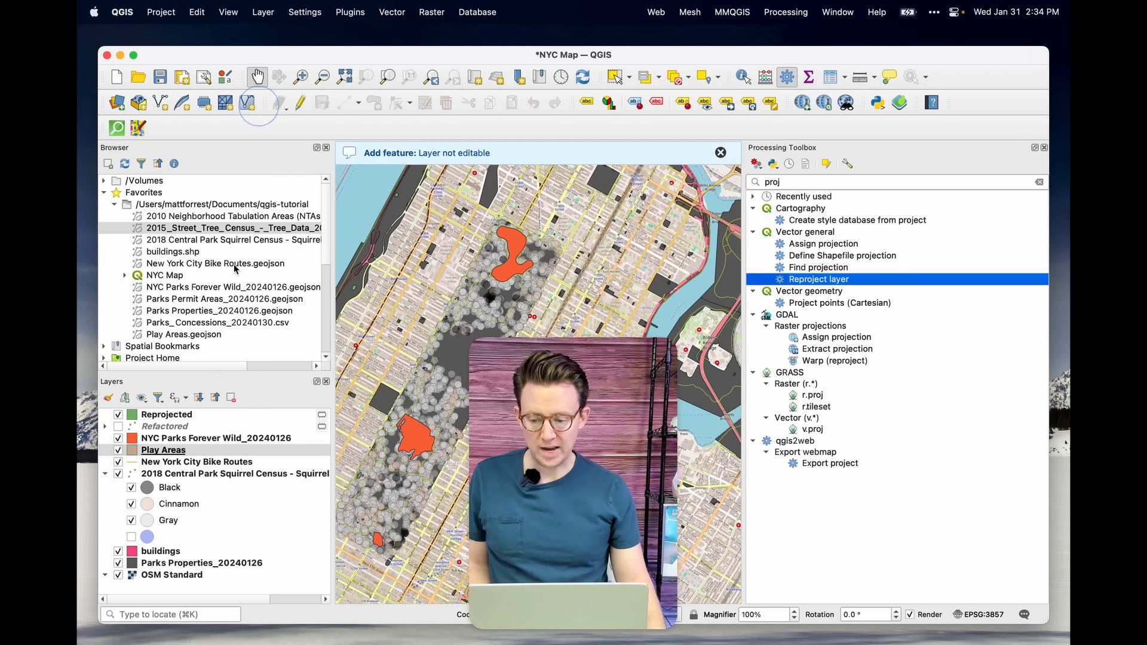
Step: Make the Reprojected layer active, search the toolbox for "buff" and open the Buffer tool for that layer
left_click(190, 415)
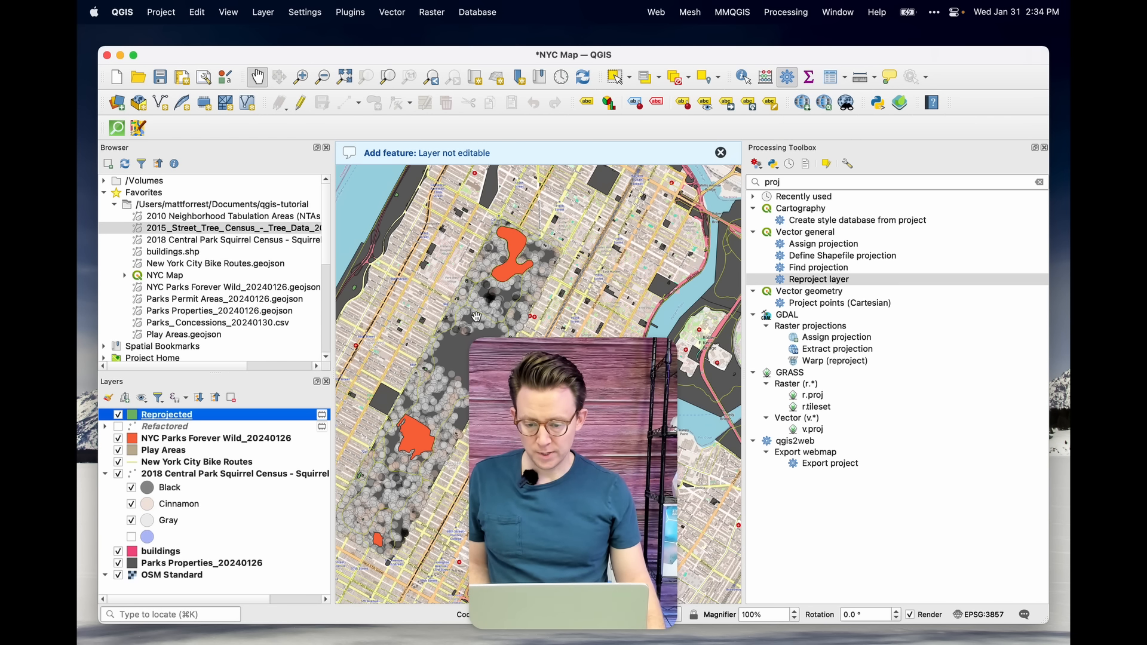
scroll(492, 315, "up", 10)
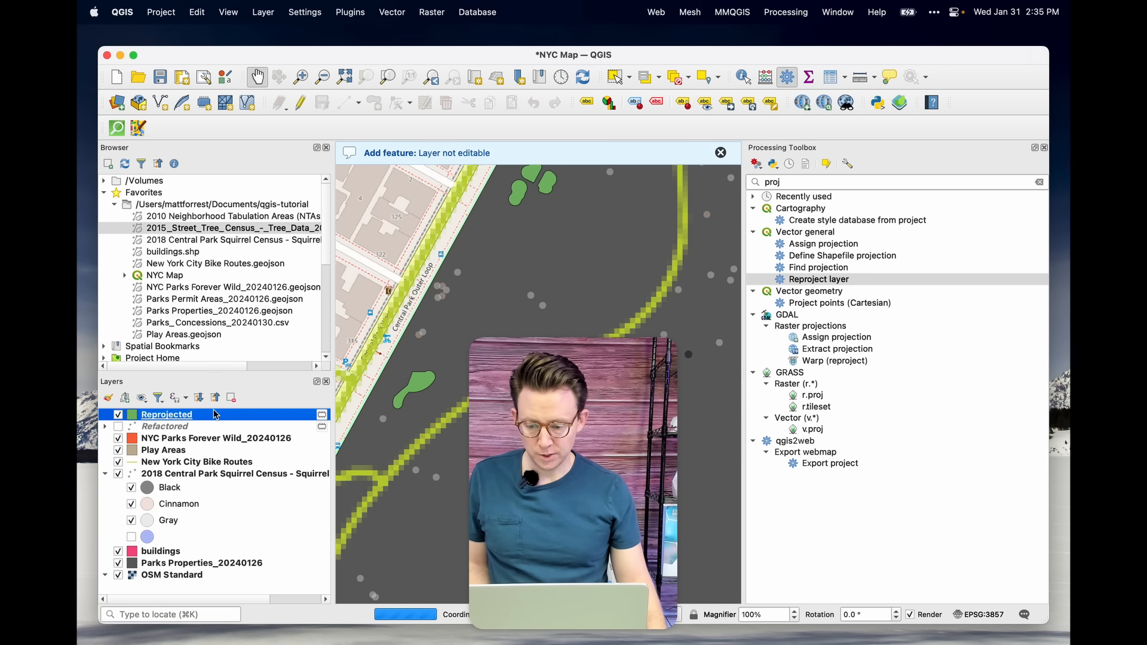
left_click(812, 184)
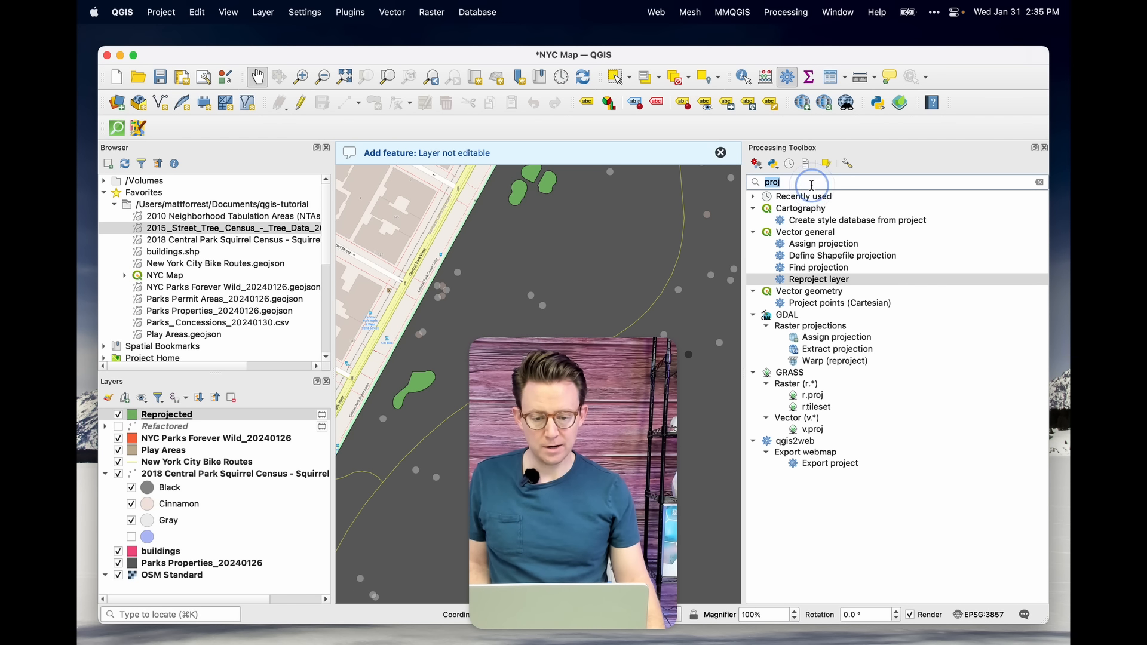
type("buff")
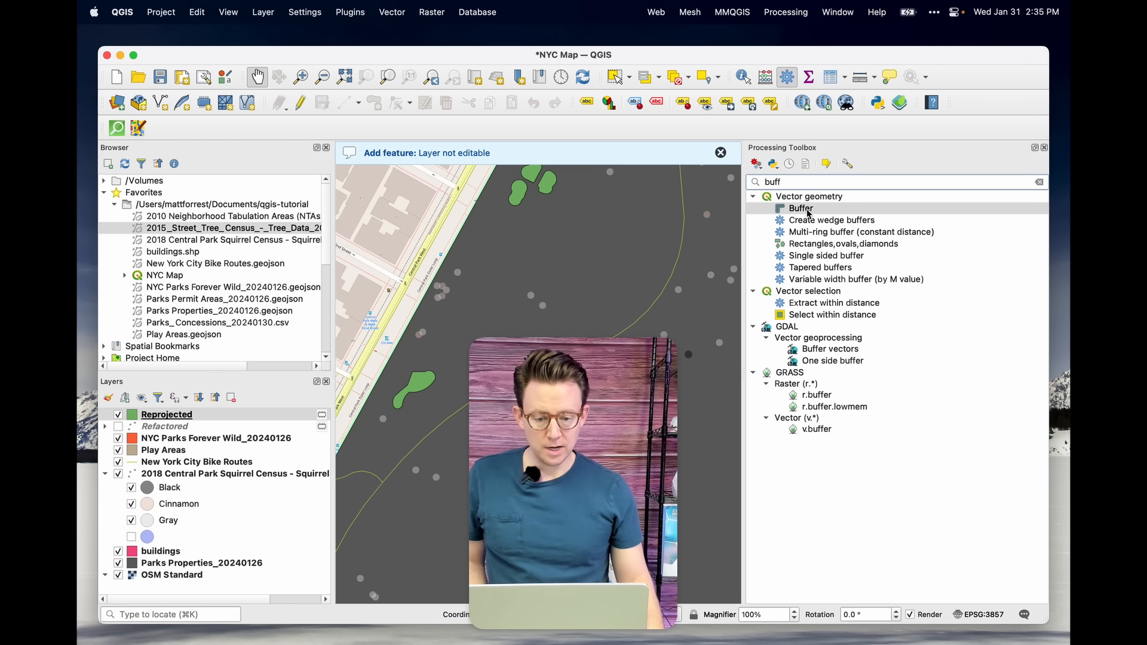
double_click(809, 212)
Step: Buffer the Reprojected layer by 200 meters with the Round end cap style into a temporary layer, and close the tool
left_click(708, 229)
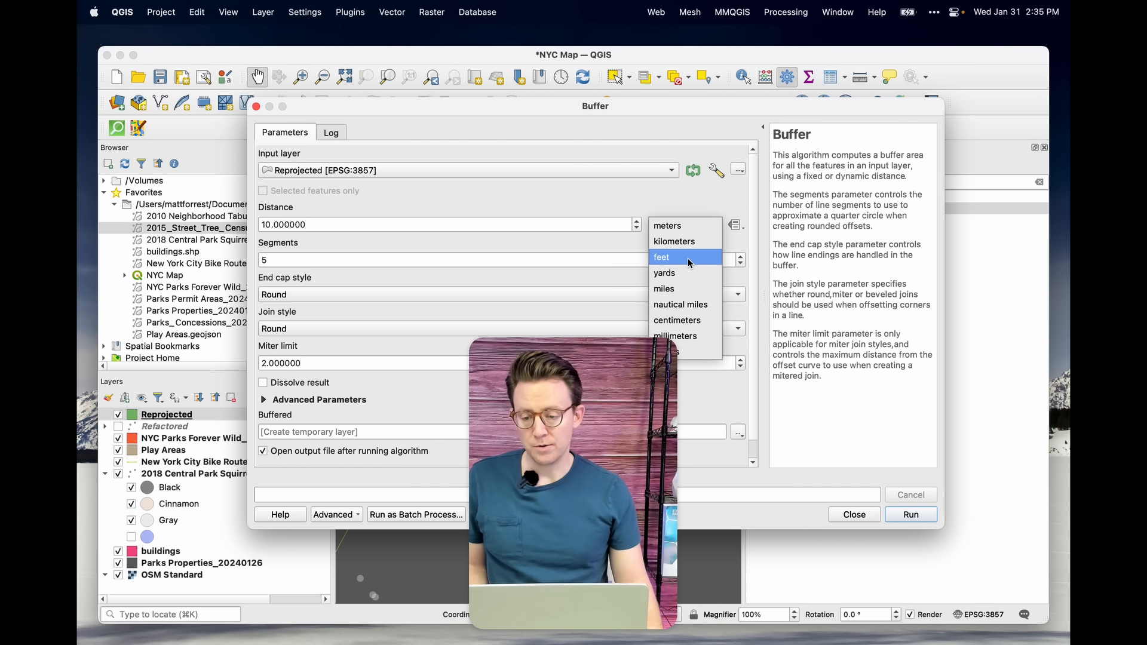
left_click(406, 218)
double_click(407, 224)
triple_click(407, 224)
type("200")
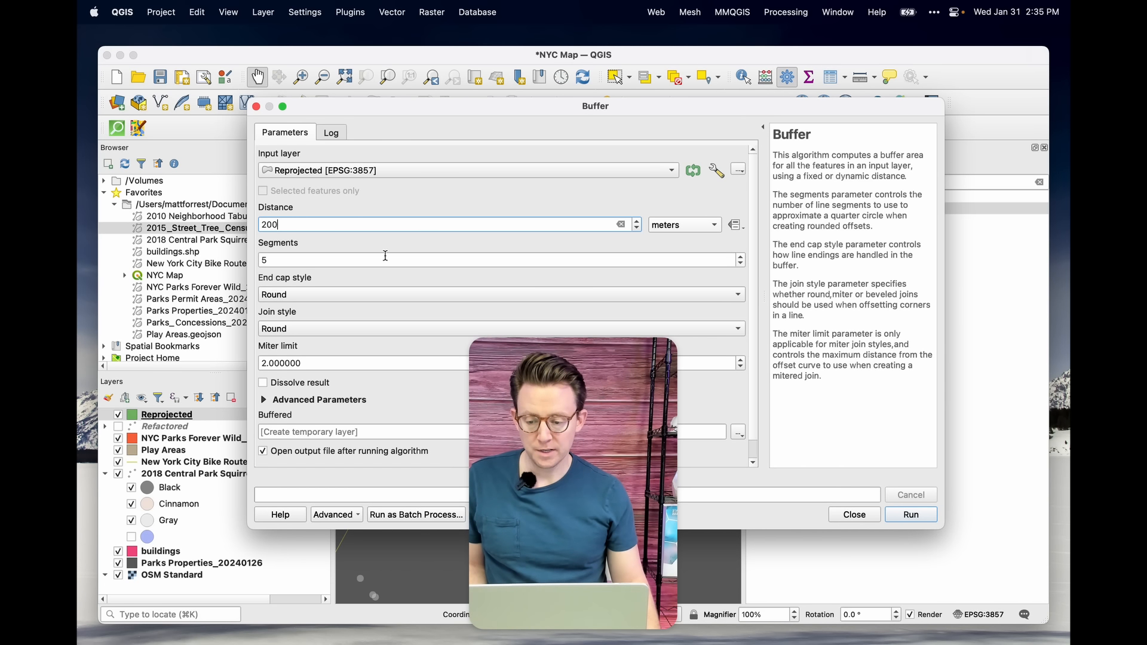
left_click(305, 294)
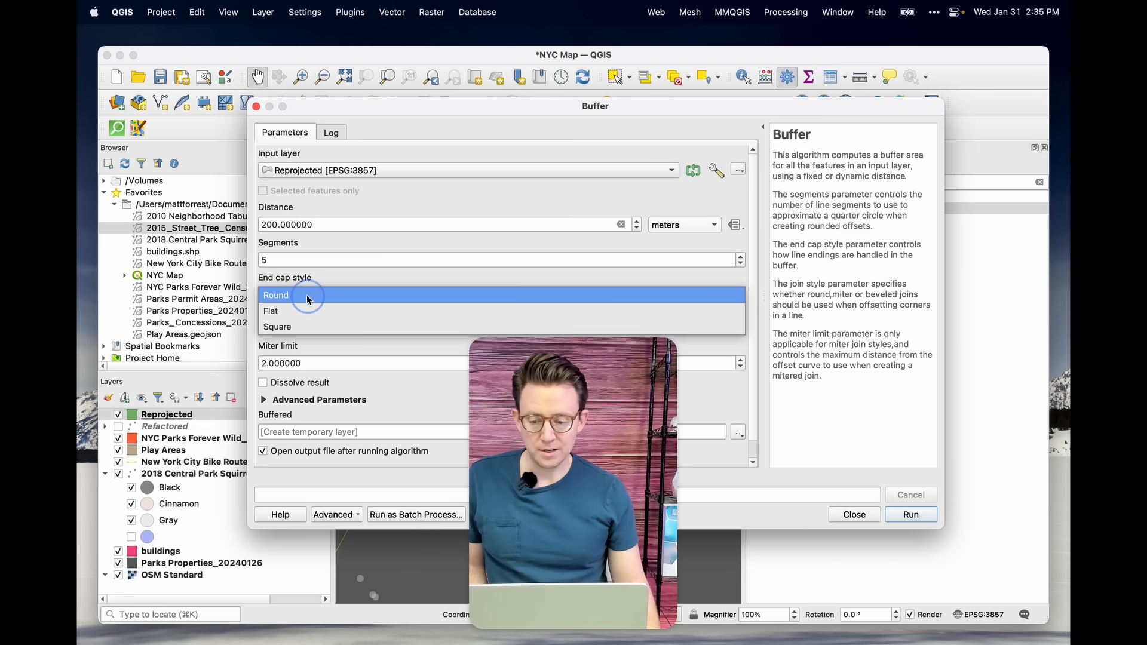
left_click(304, 295)
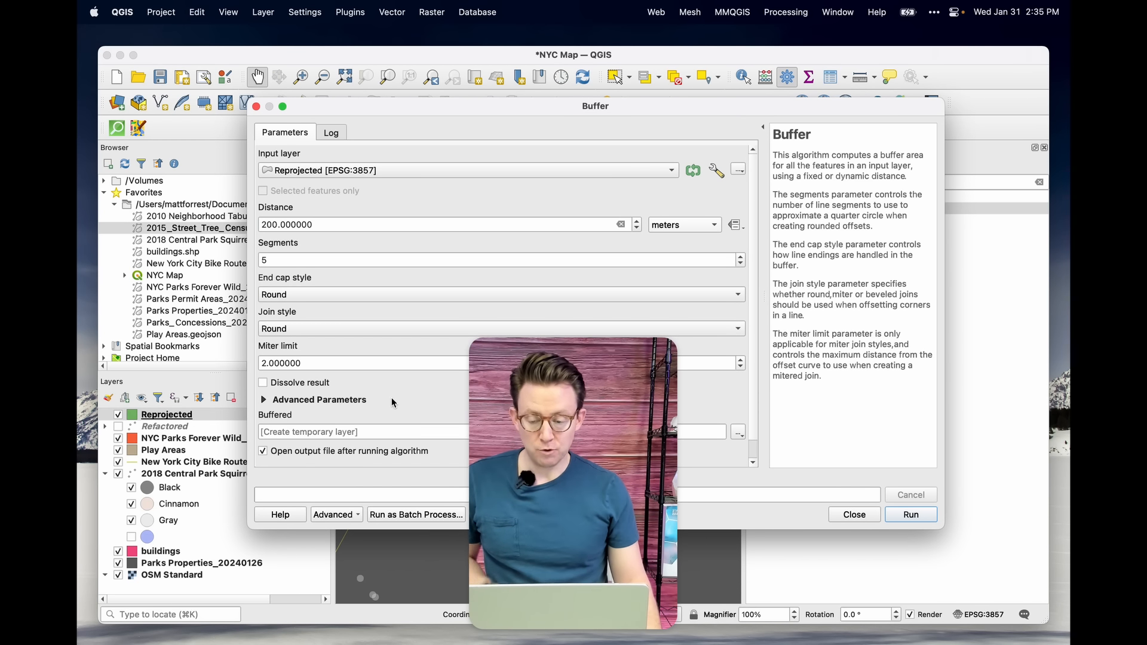
left_click(895, 515)
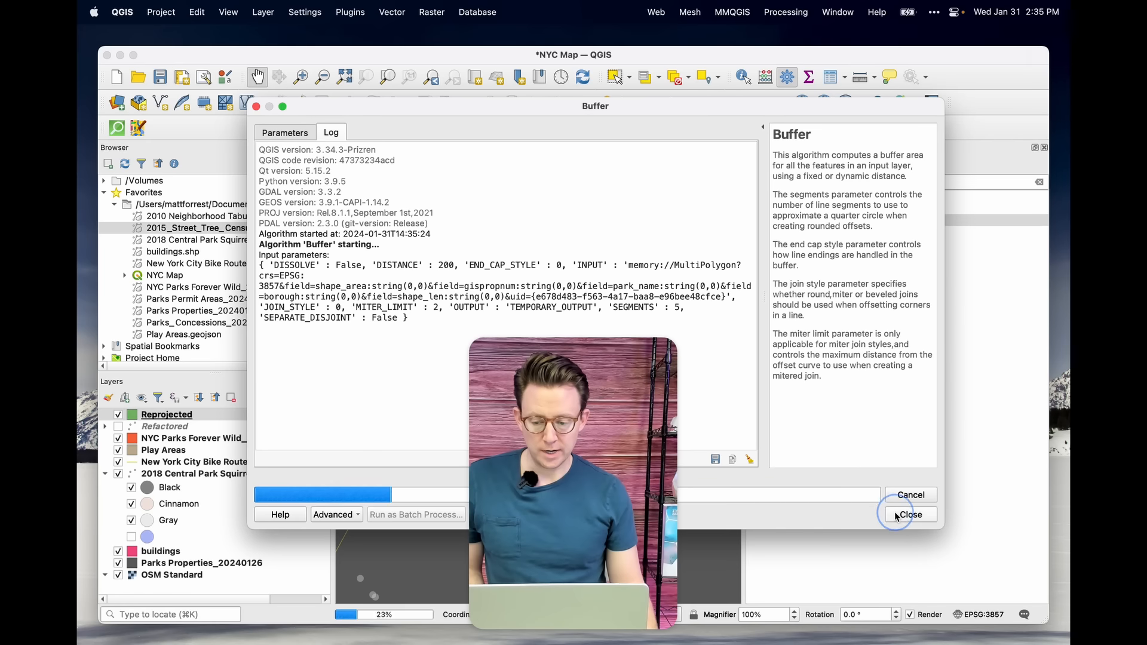
left_click(257, 107)
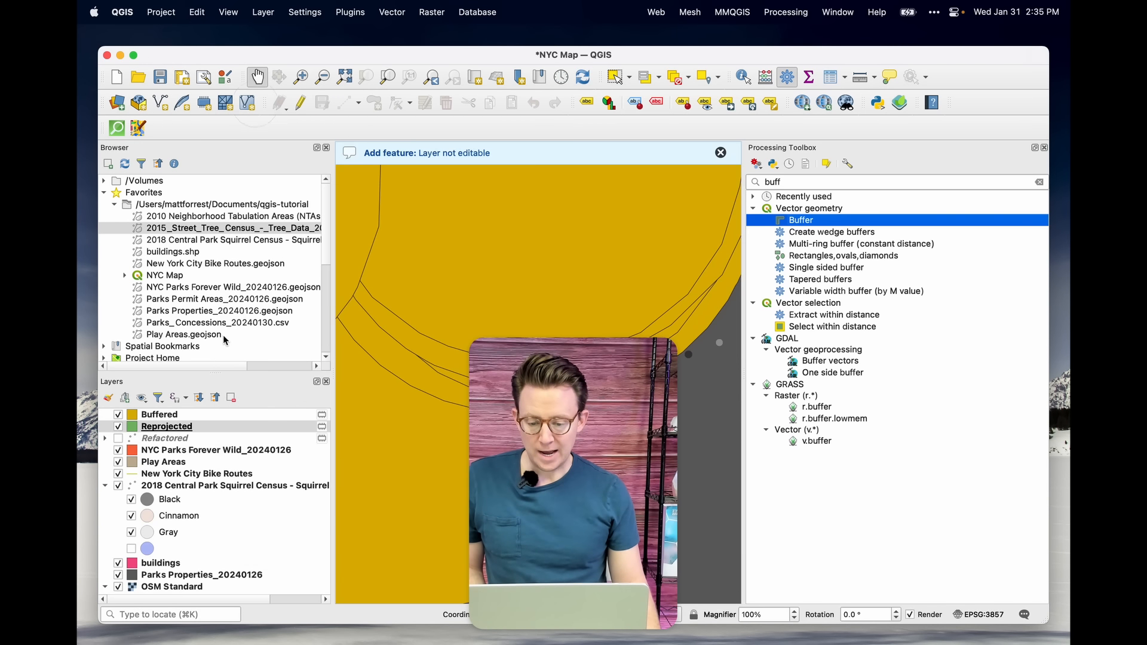
Step: Hide the Reprojected layer and inspect the buffer circles across Central Park and its surroundings
left_click(118, 426)
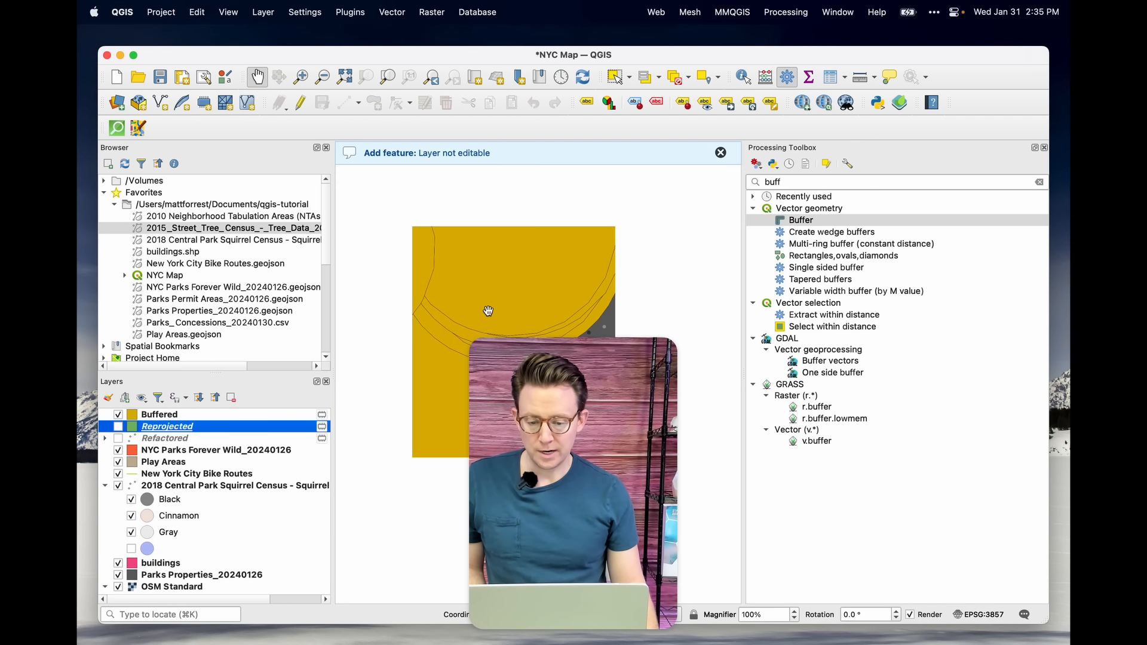
scroll(478, 305, "down", 10)
left_click_drag(576, 272, 519, 145)
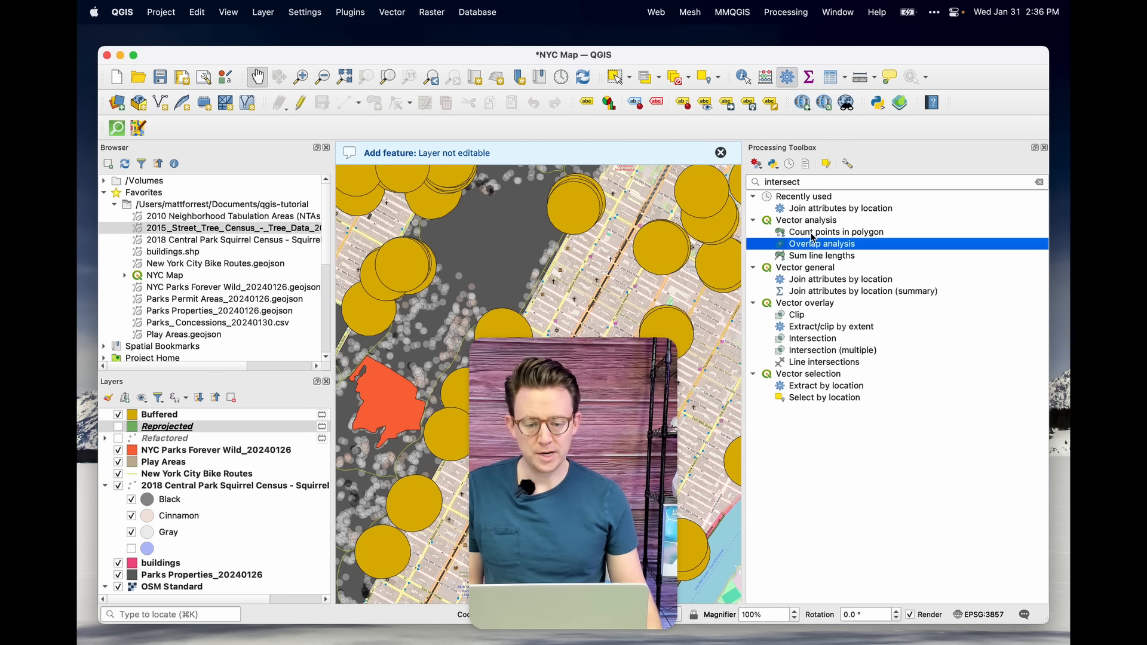
Step: Open the Count points in polygon tool with Buffered as the polygons and the 2018 Central Park Squirrel Census layer as the points
double_click(813, 233)
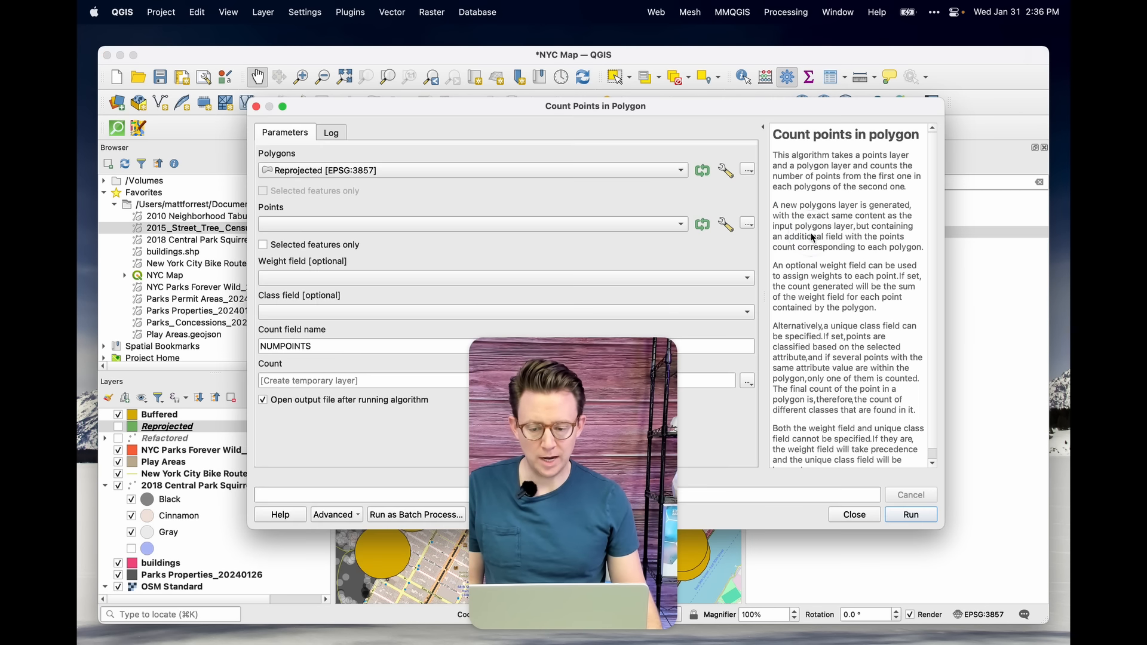
left_click(424, 172)
left_click(332, 93)
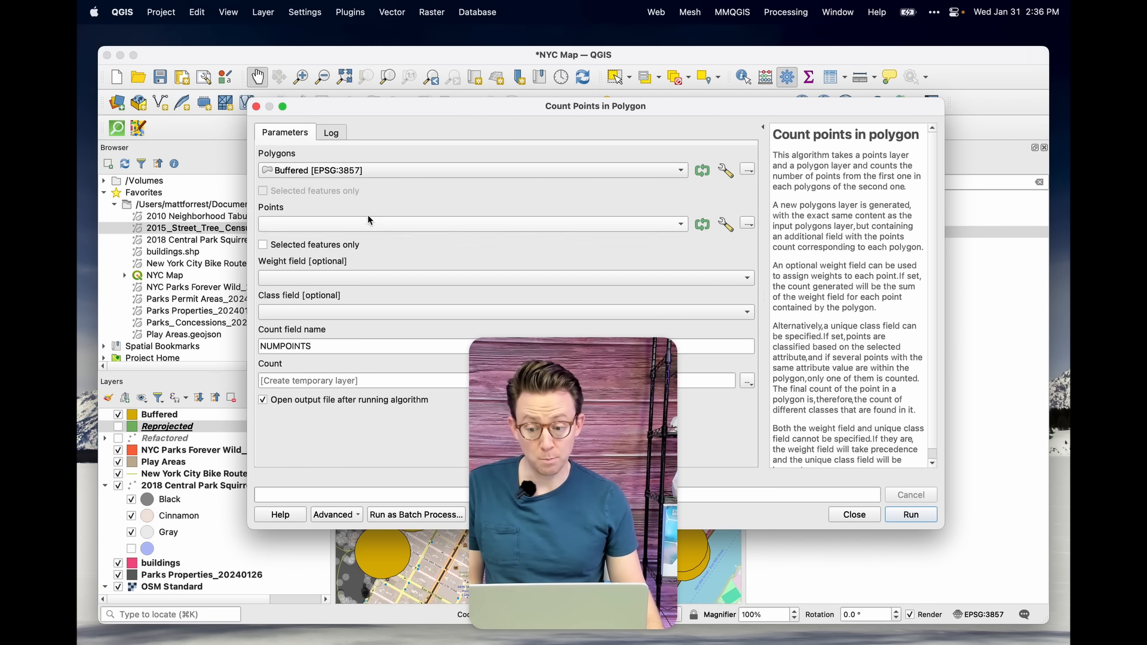
left_click(388, 225)
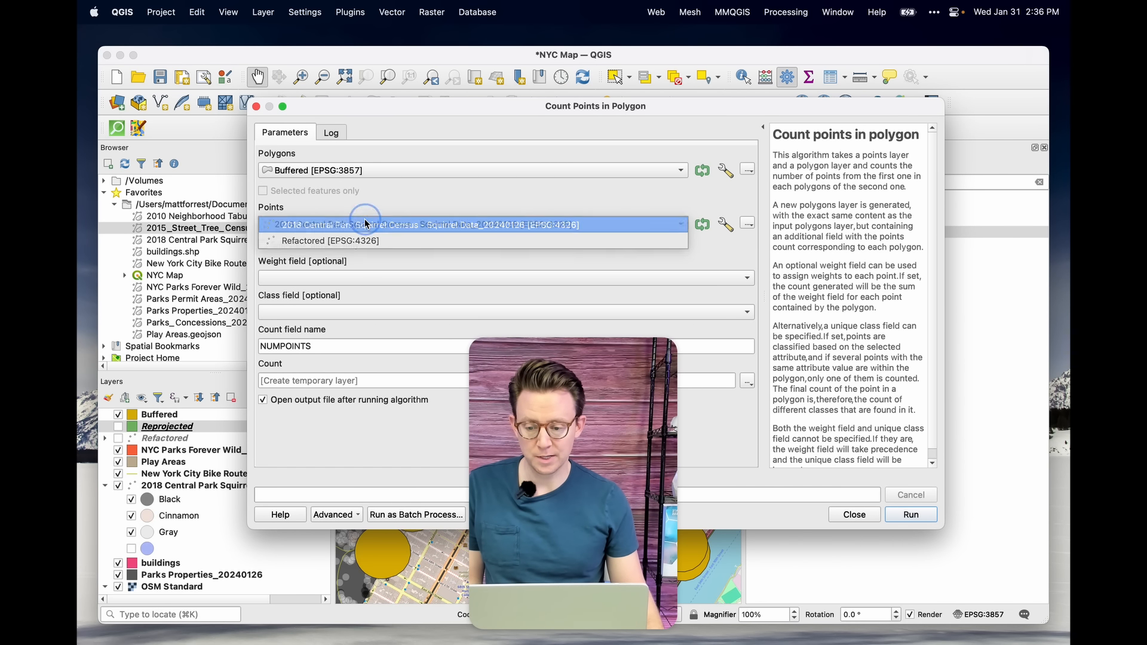
left_click(388, 225)
Step: Review the optional weight and class field choices, leave both empty, keep NUMPOINTS as the count field name and run the point count
left_click(371, 278)
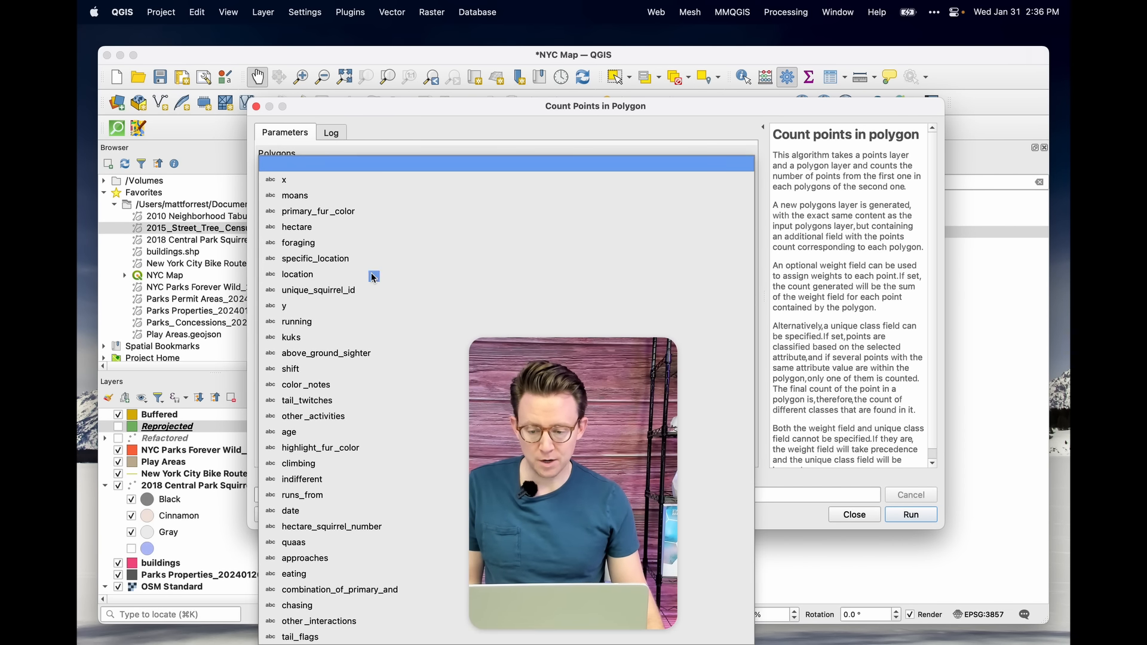
left_click(410, 135)
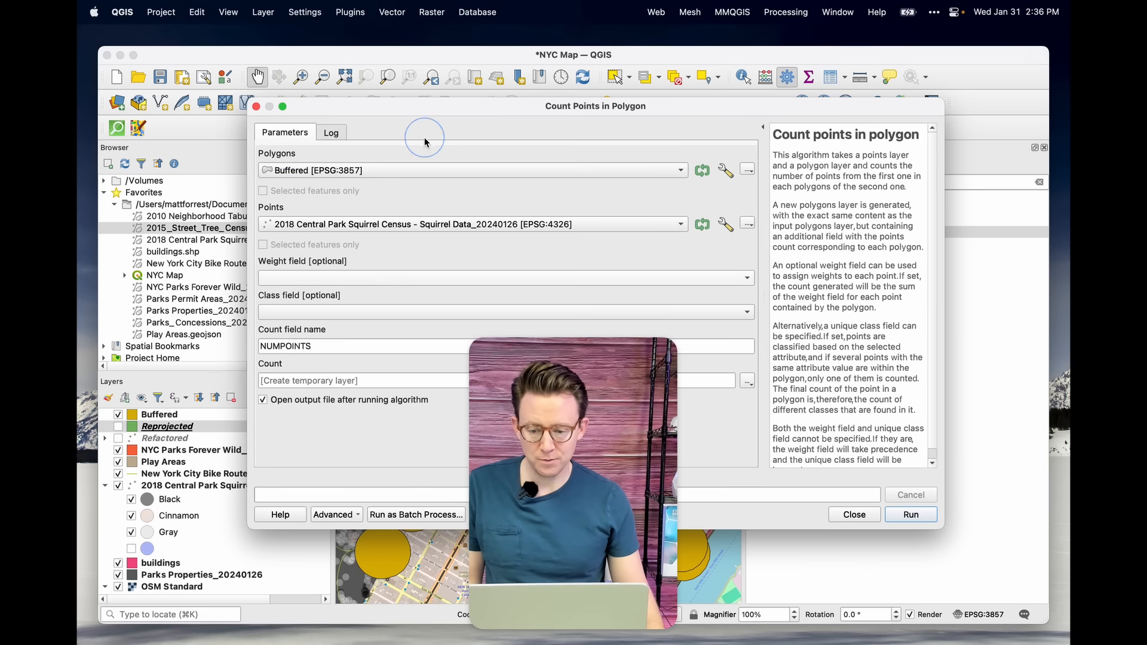
left_click(357, 312)
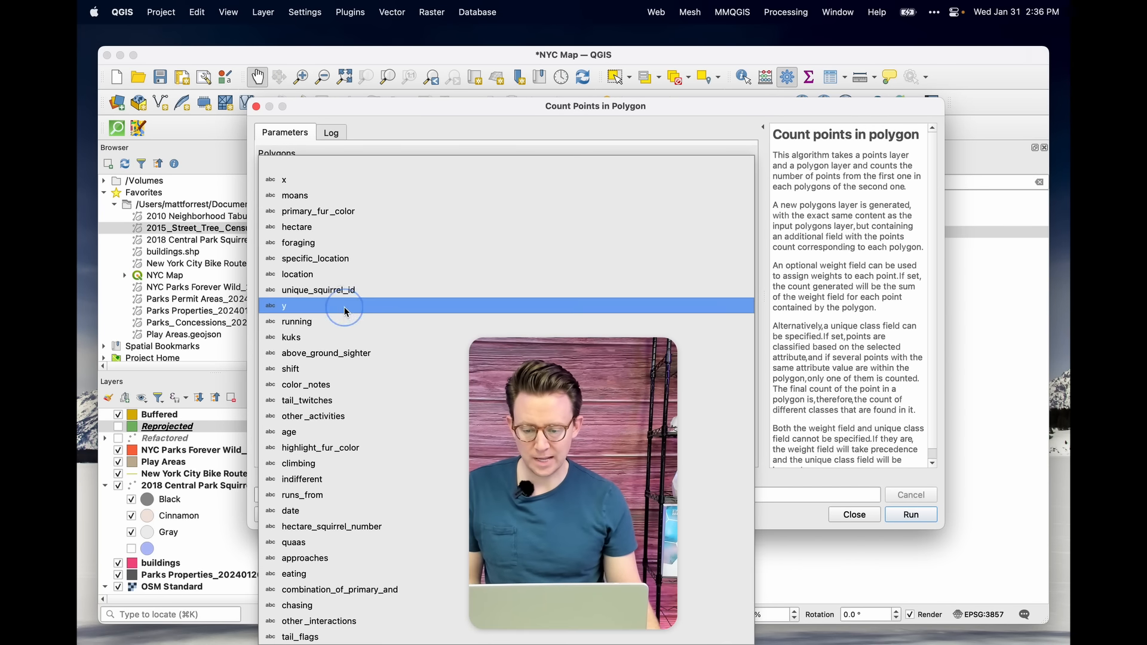
left_click(471, 133)
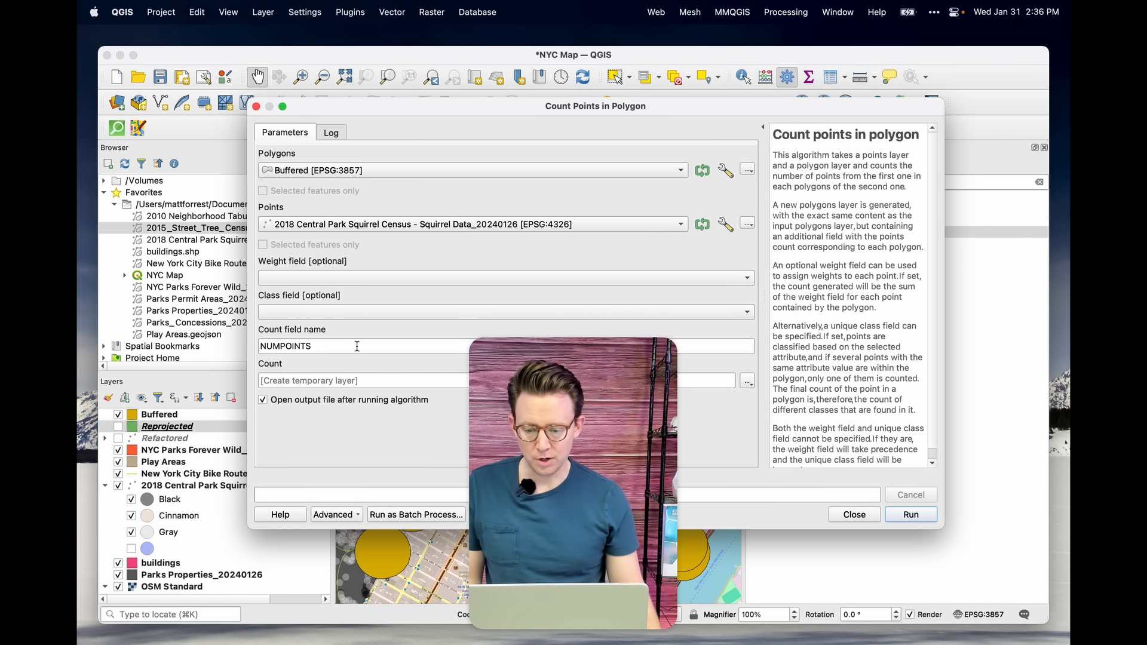
double_click(268, 346)
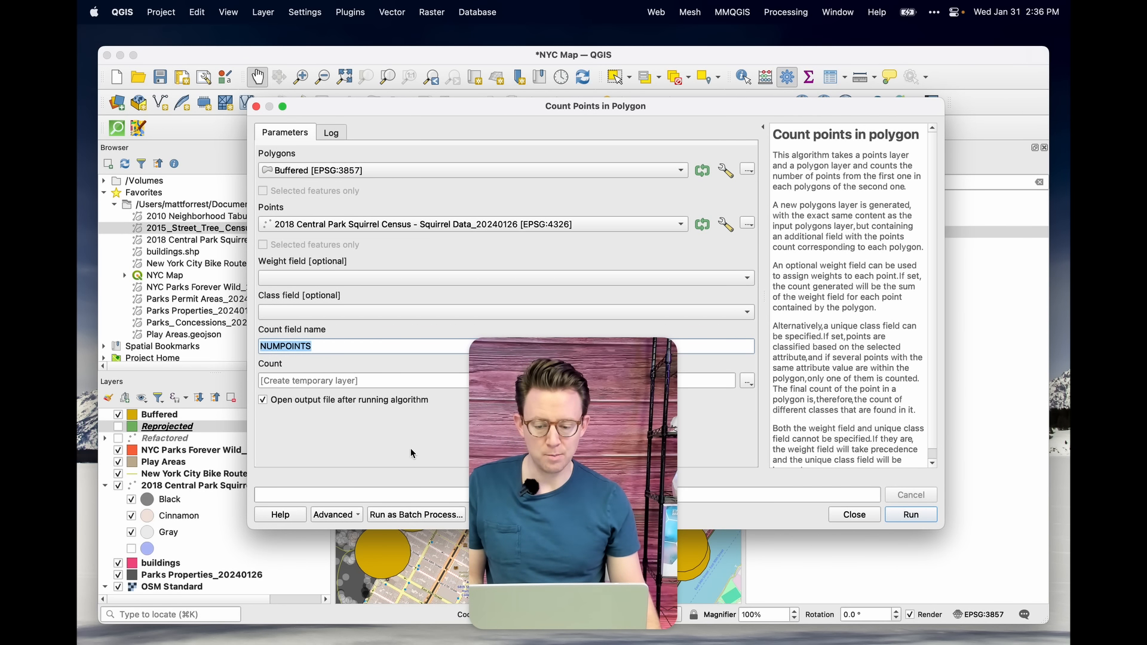
left_click(915, 515)
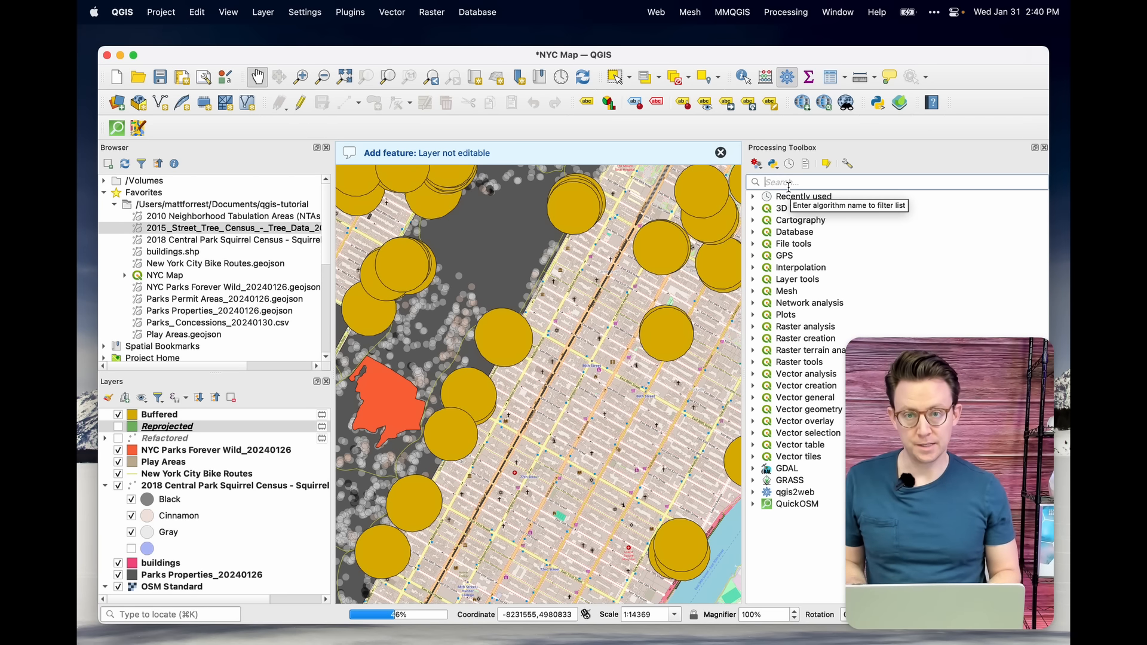
Step: Search the Processing Toolbox for "near" and "distance" tools
type("near")
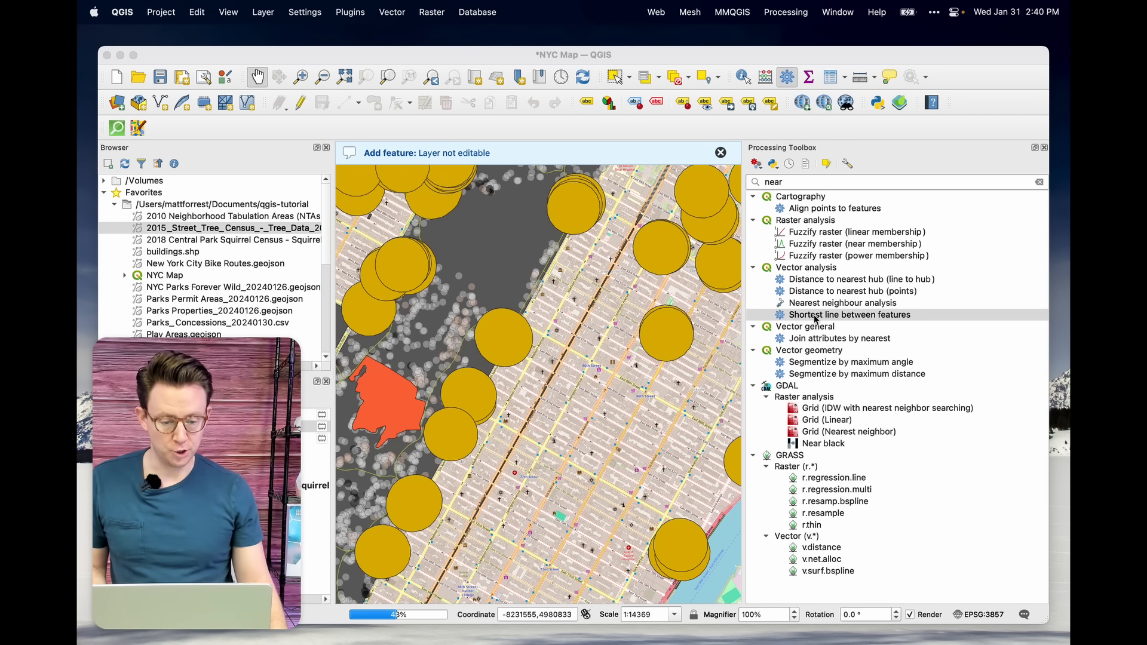
double_click(788, 182)
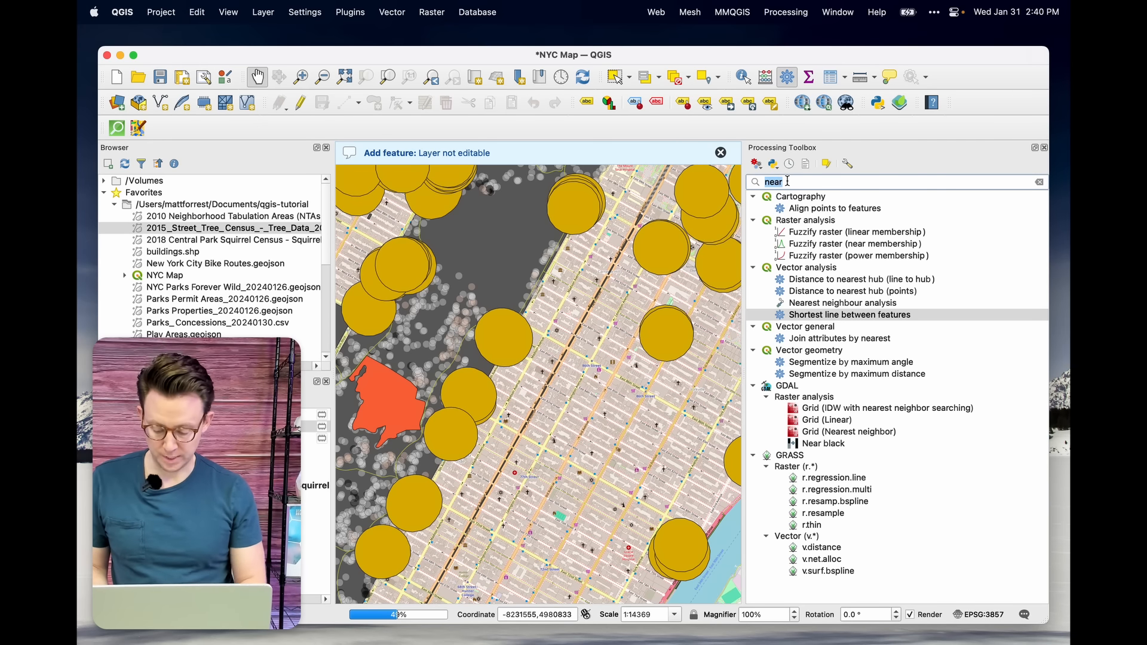
type("distanc")
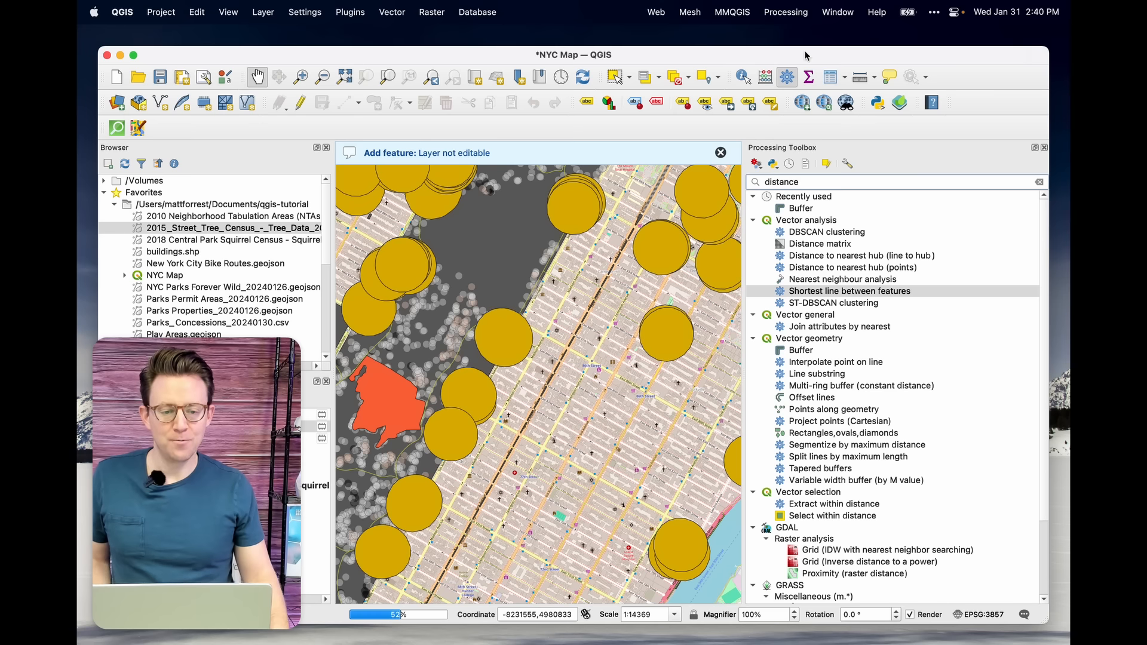
Step: Look up "model" in the application's help search and create a new model in the Model Designer
left_click(877, 13)
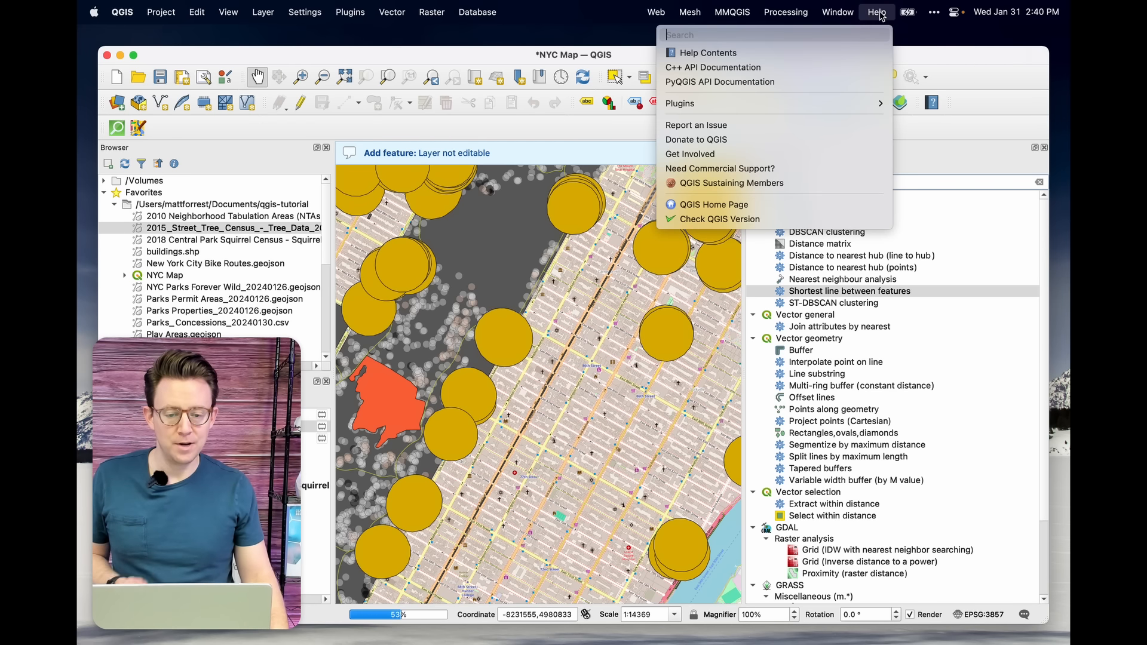
type("model")
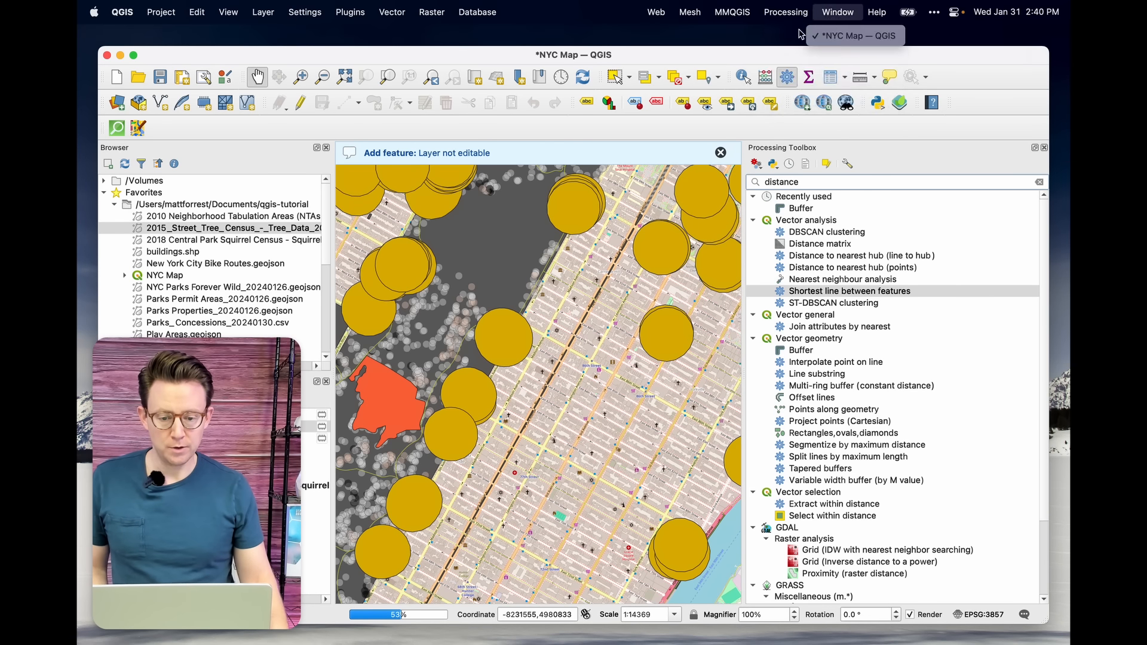
mouse_move(844, 85)
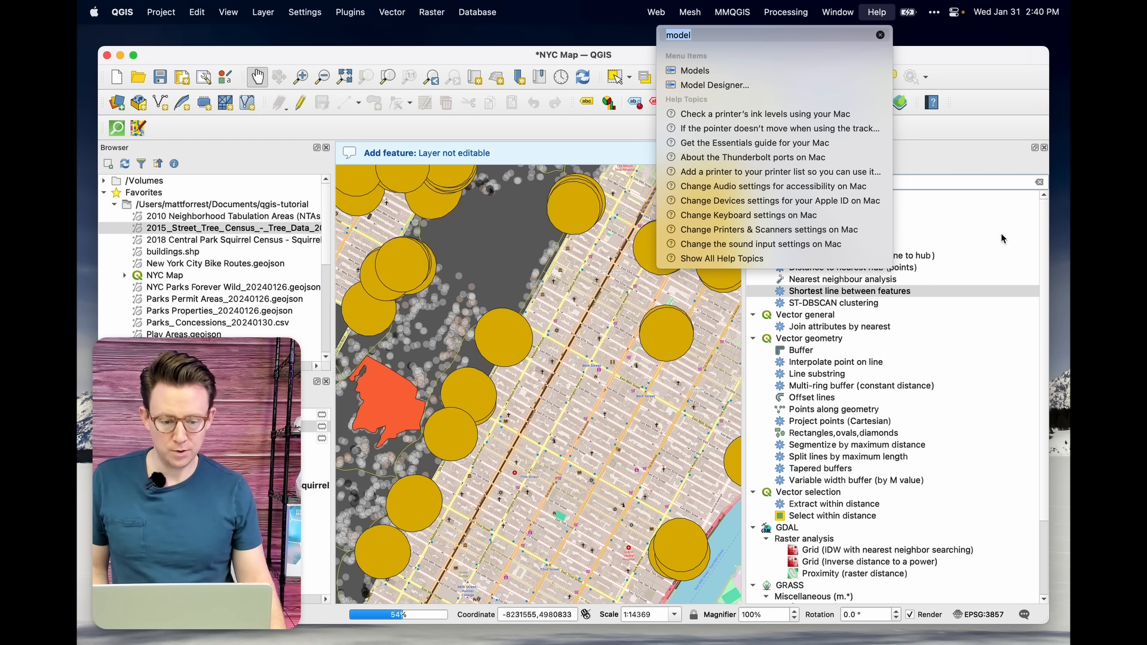
key("Escape")
left_click(756, 163)
left_click(776, 179)
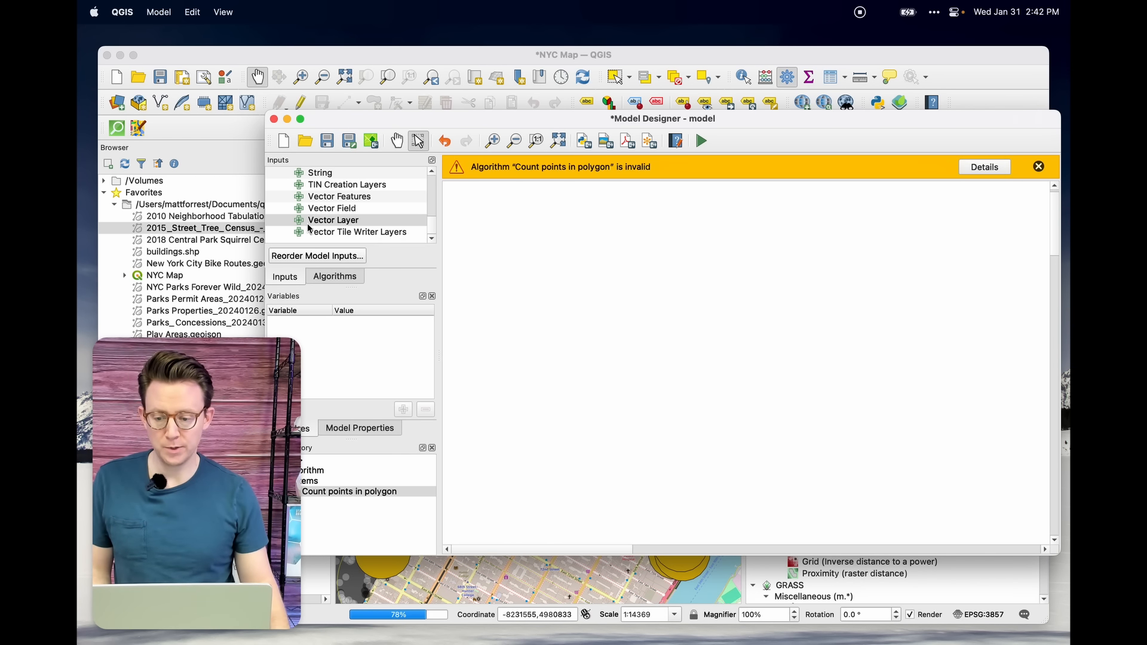
Step: Add a Vector Layer input to the model, described as Buffers with the Polygon geometry type
scroll(317, 204, "up", 4)
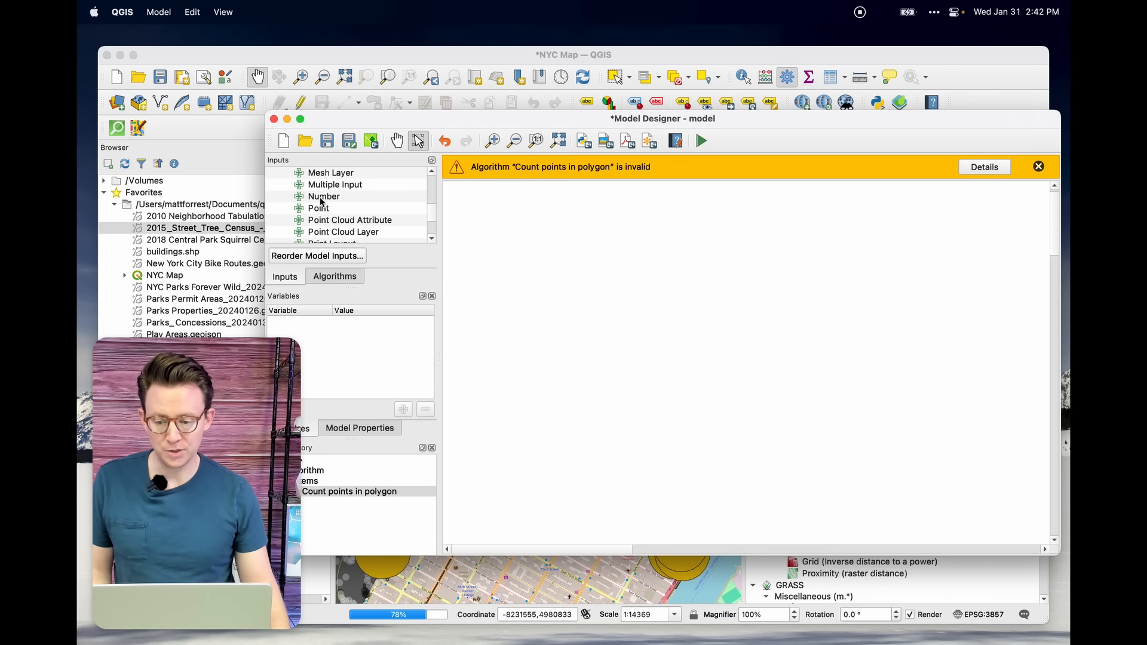
scroll(355, 218, "down", 4)
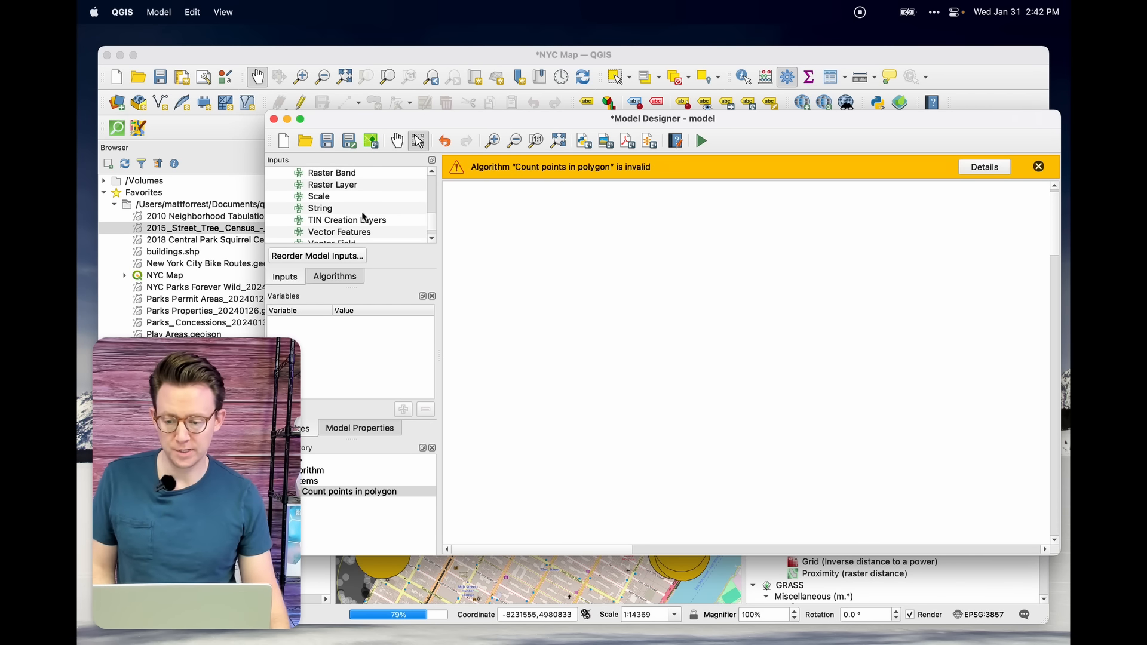
left_click_drag(356, 222, 552, 247)
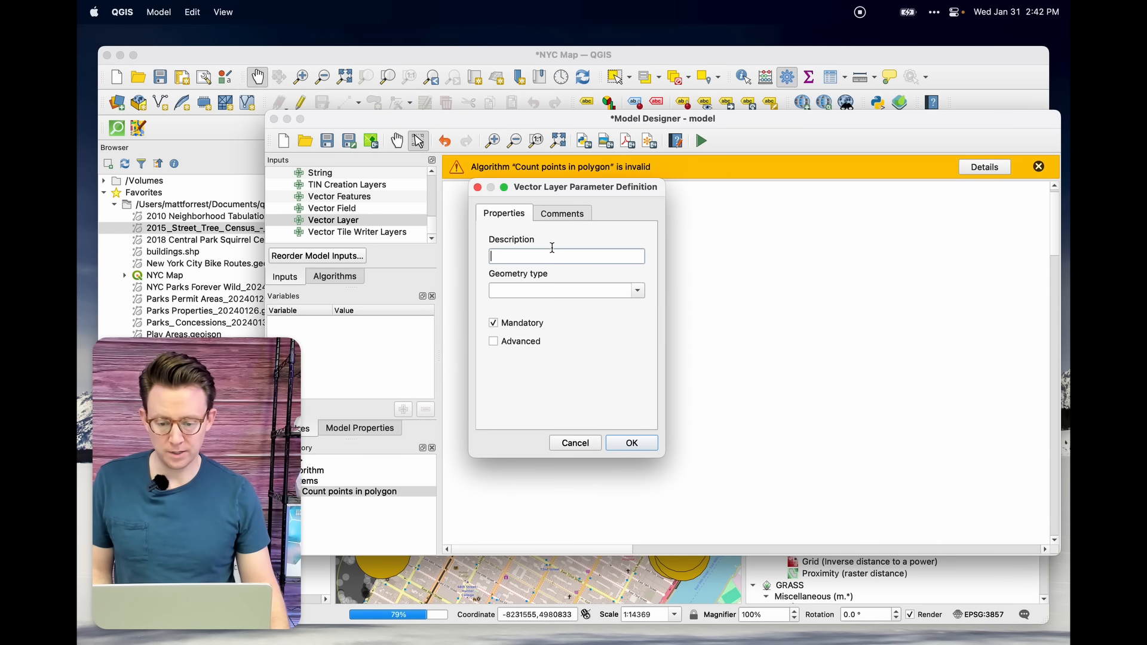
left_click(638, 292)
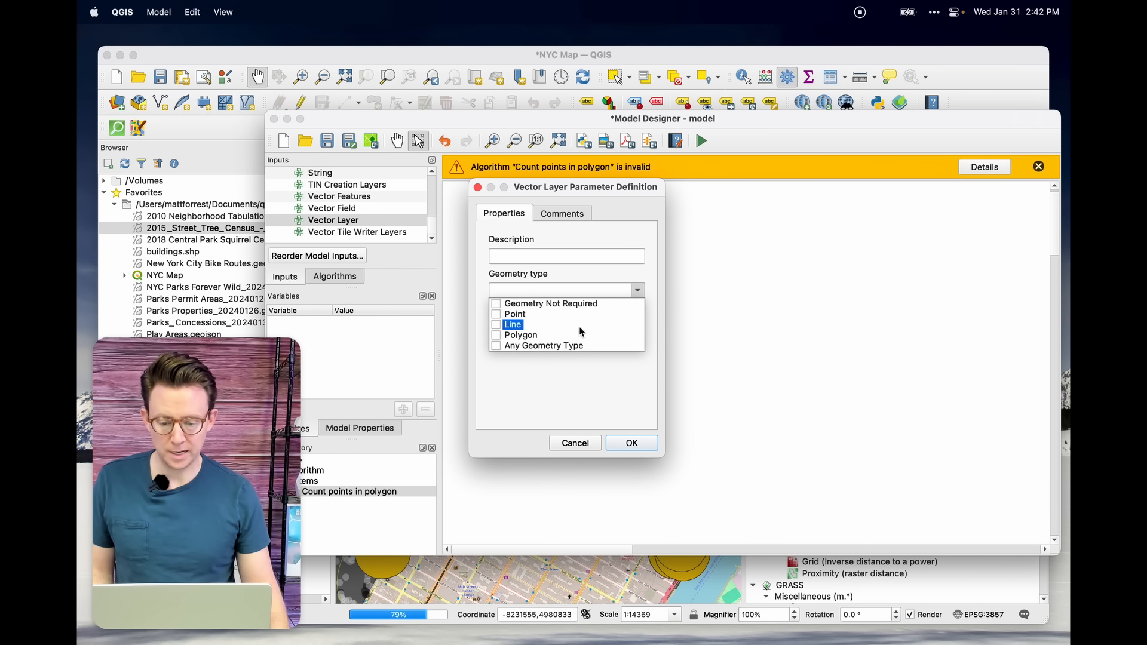
left_click(521, 336)
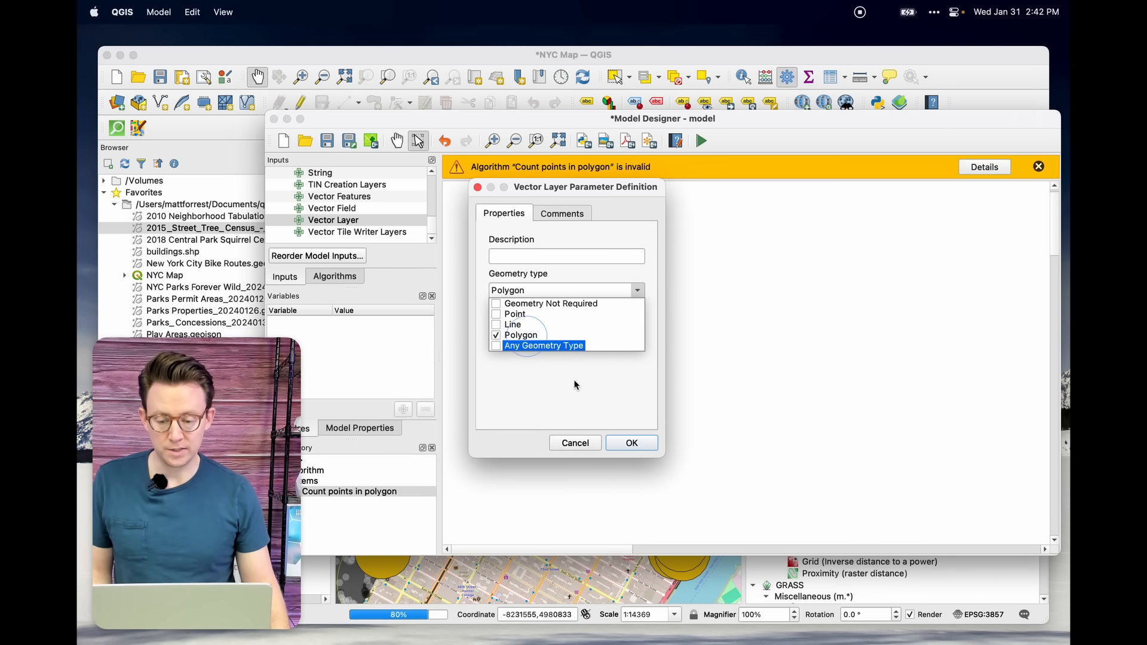
left_click(541, 262)
left_click(543, 257)
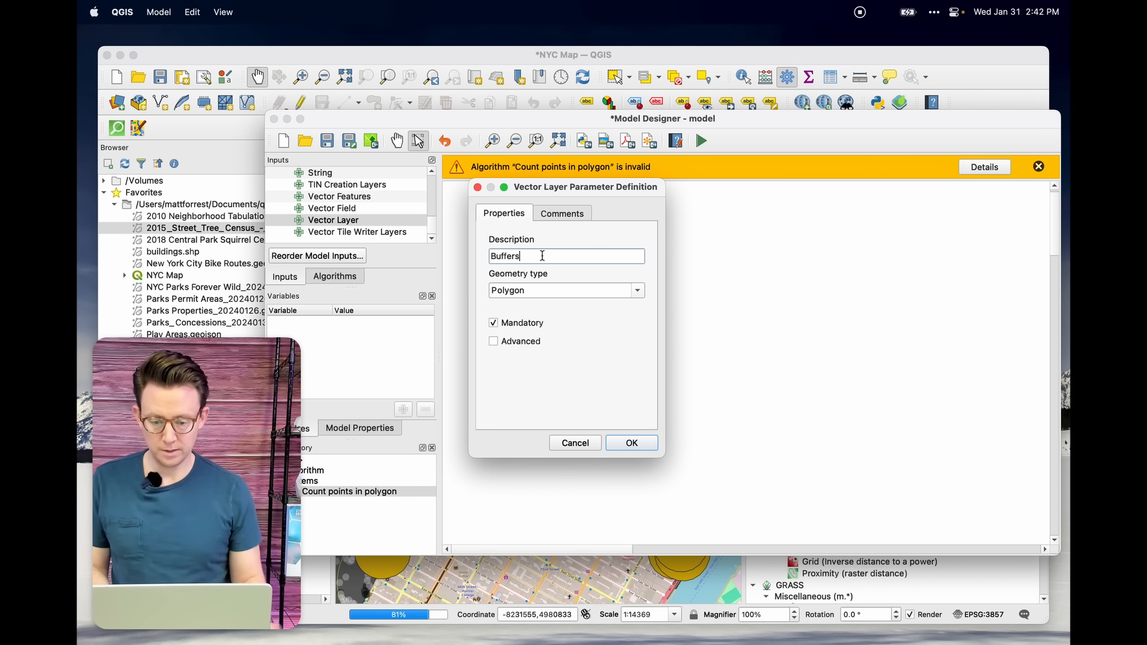
left_click(624, 443)
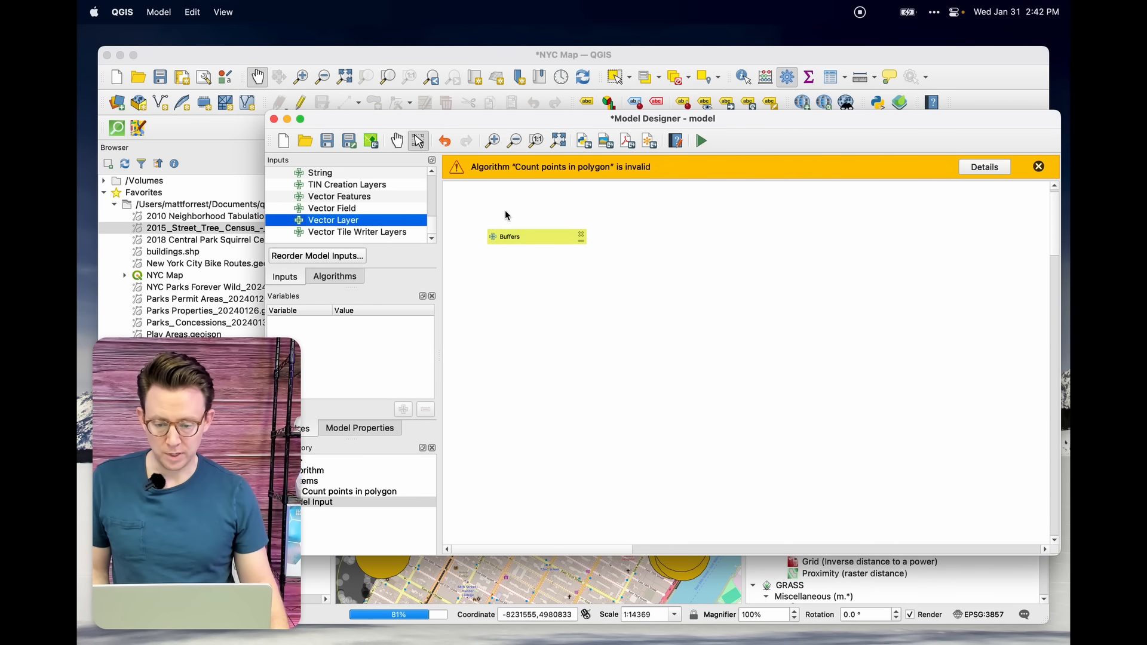
Step: Add a second Vector Layer input described as Points with the Point geometry type, and position it below the Buffers input
left_click_drag(331, 225, 510, 295)
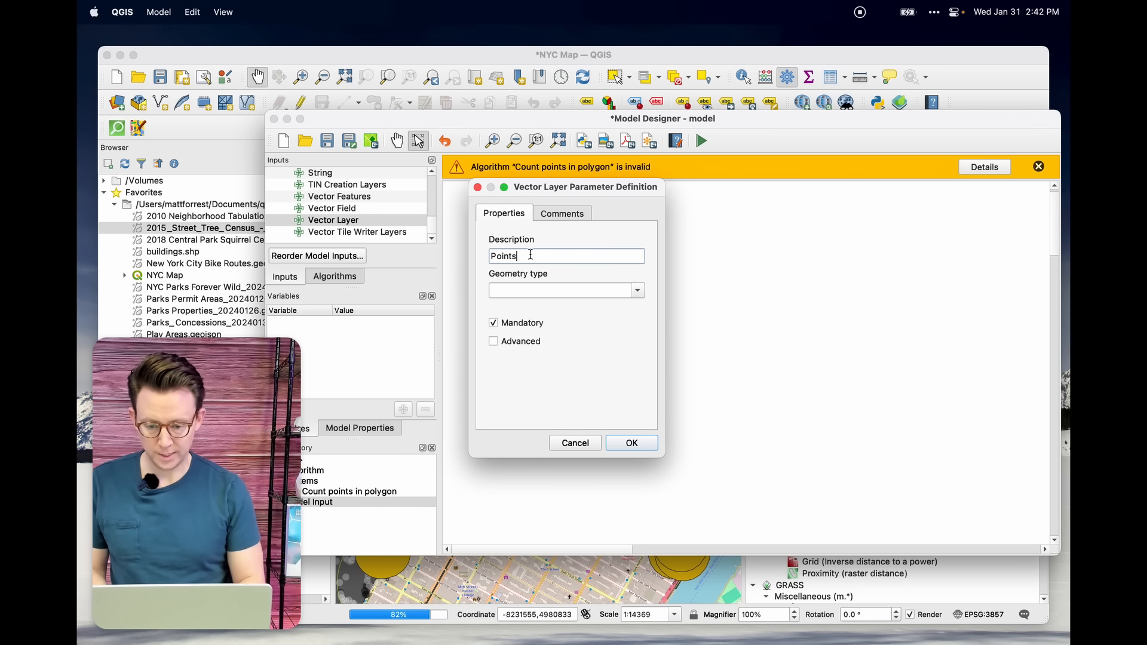
left_click(639, 290)
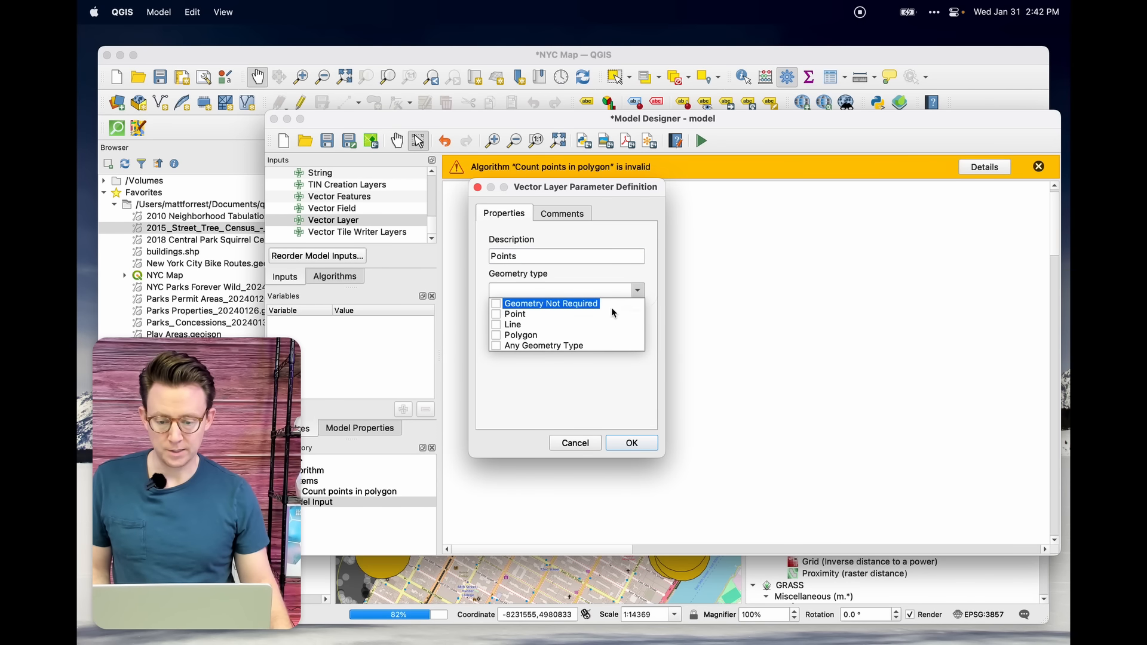
left_click(517, 314)
left_click(638, 445)
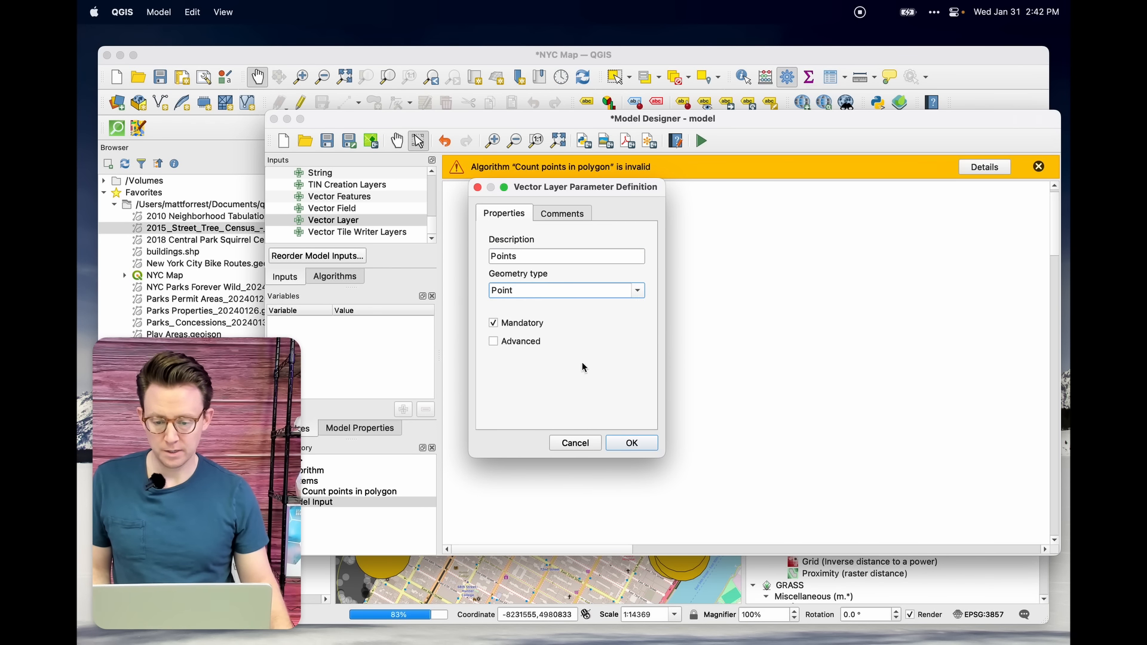
left_click(633, 443)
left_click_drag(498, 294, 534, 300)
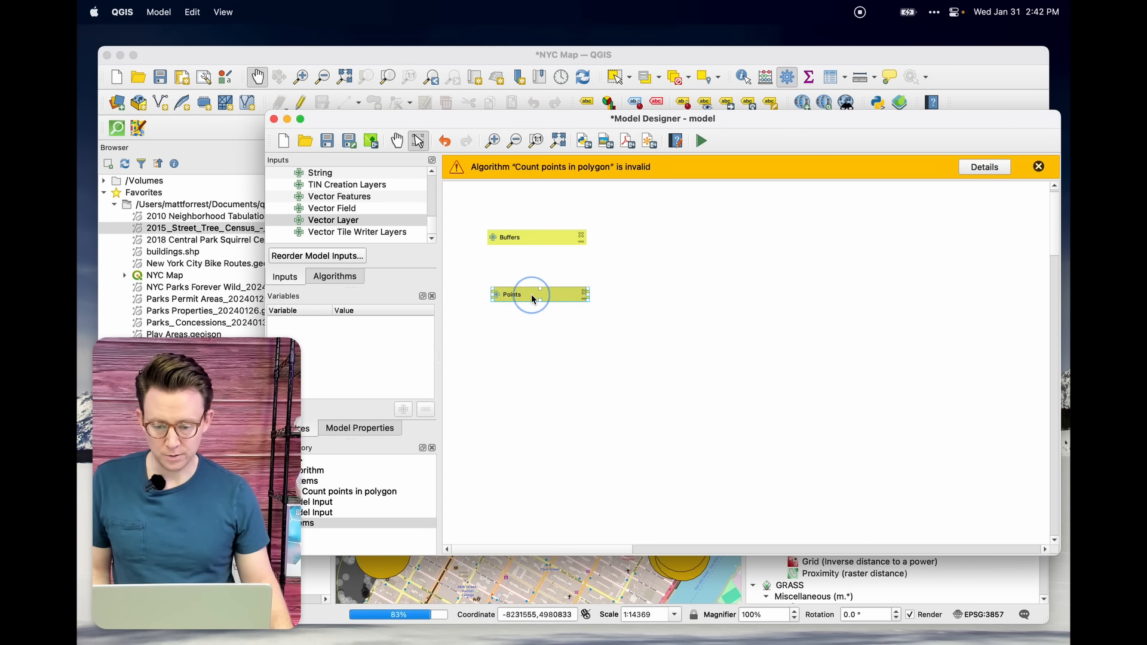
Step: Search the algorithms for "count" and add Count points in polygon to the model, using Buffers as polygons and Points as points
left_click(349, 278)
left_click(304, 171)
type("count")
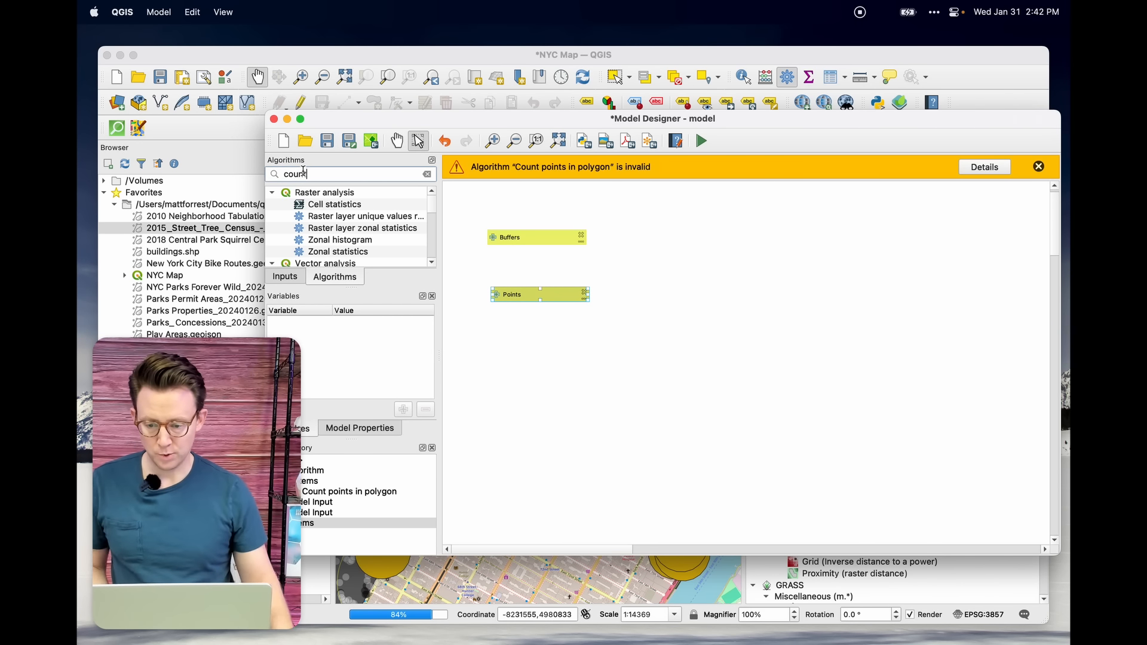
scroll(345, 256, "down", 3)
left_click_drag(332, 217, 711, 267)
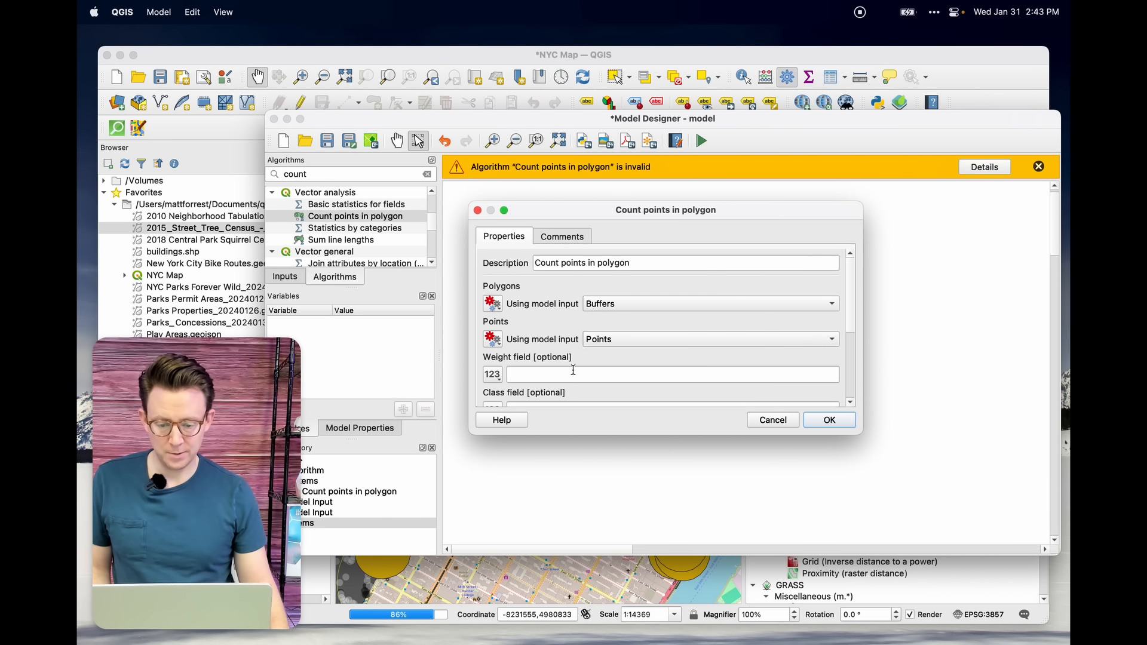
left_click(814, 423)
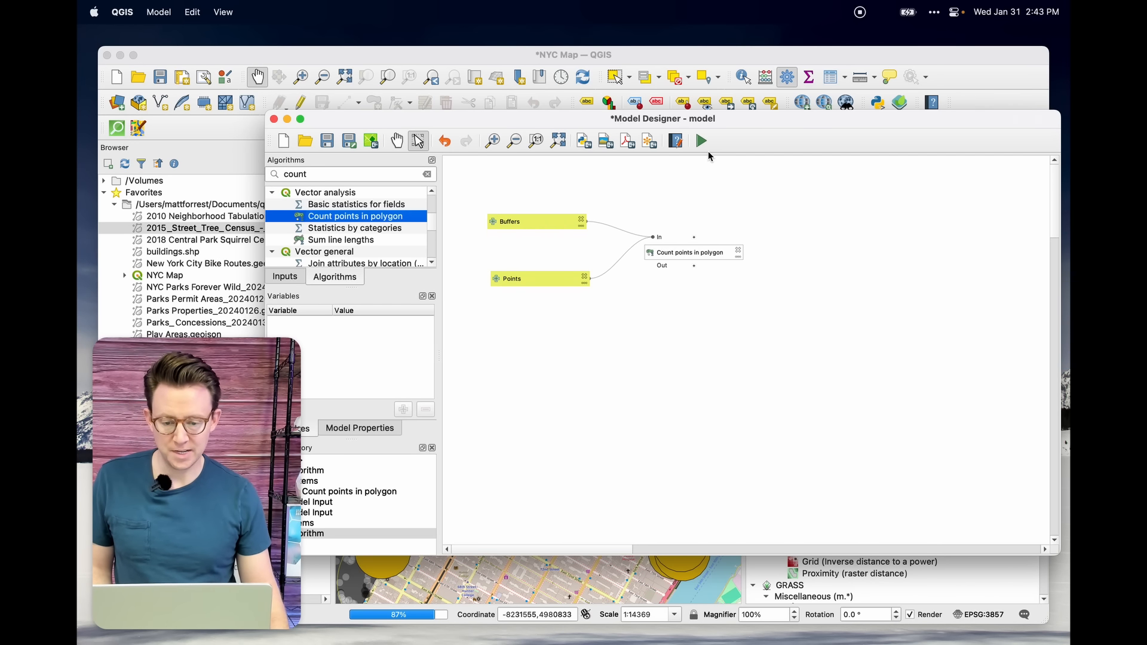
Step: Open the model's run dialog, choose Buffered for Buffers and the squirrel census layer for Points, and close it without running
left_click(701, 141)
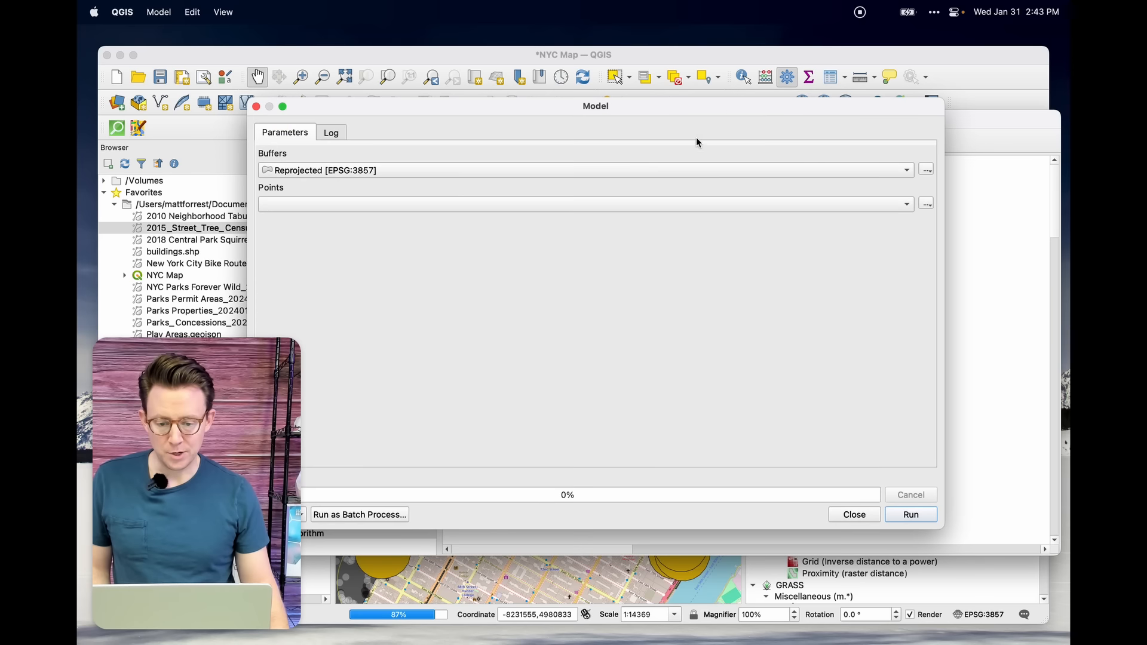
left_click(382, 172)
left_click(334, 92)
left_click(356, 205)
left_click(353, 206)
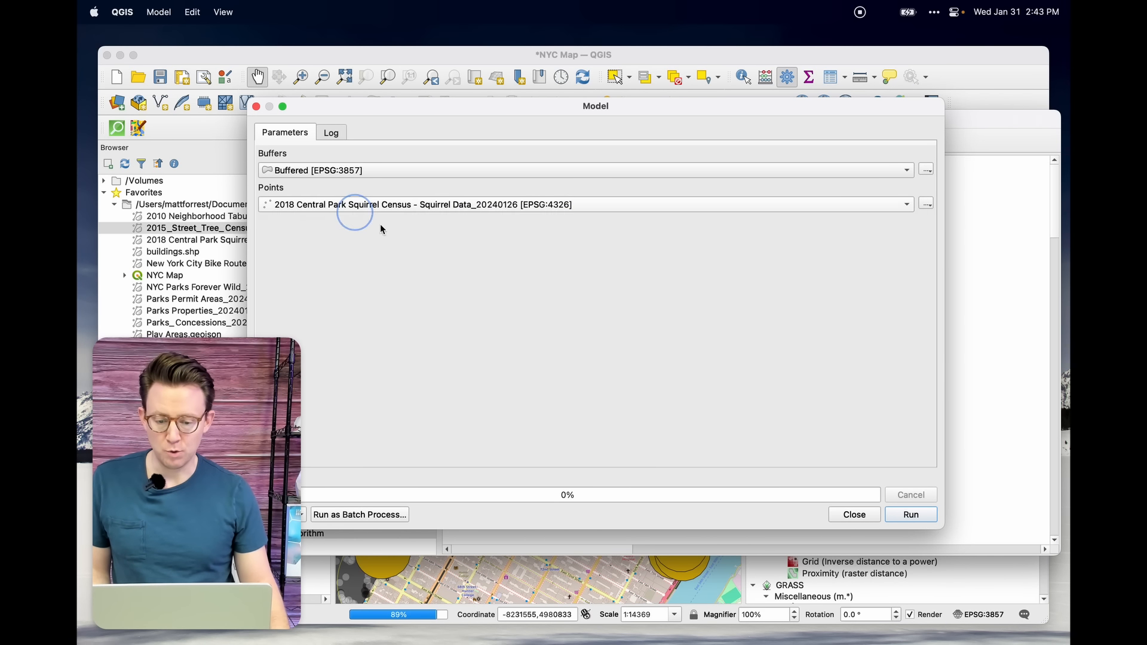
left_click(856, 515)
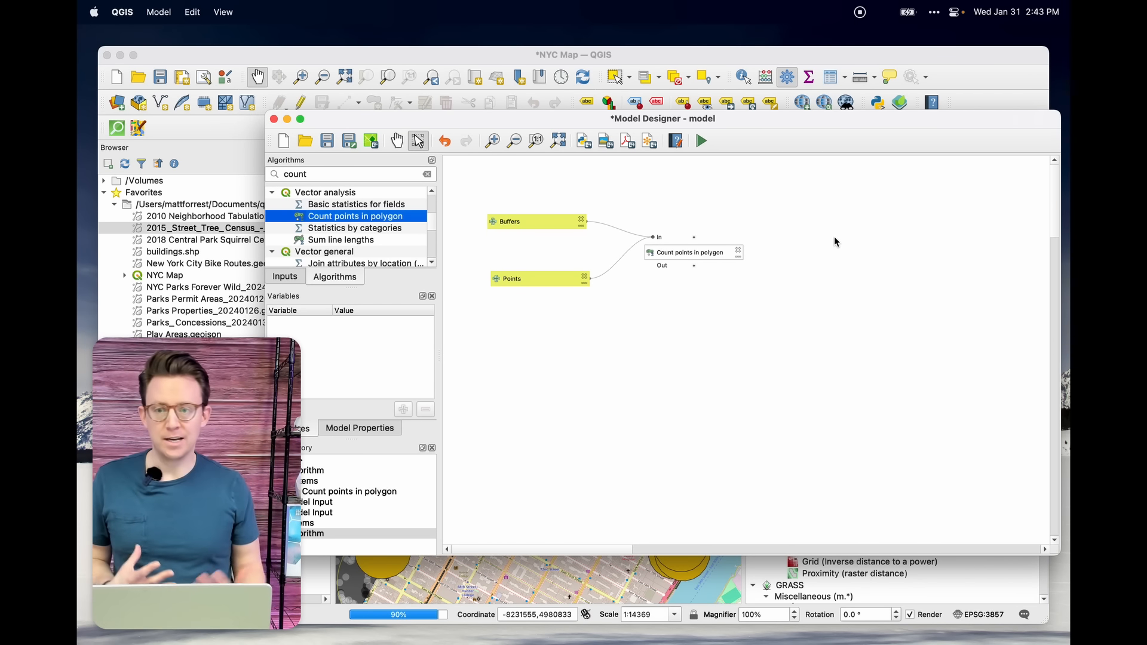
Step: Save the model as "model" in the models folder
scroll(368, 234, "down", 5)
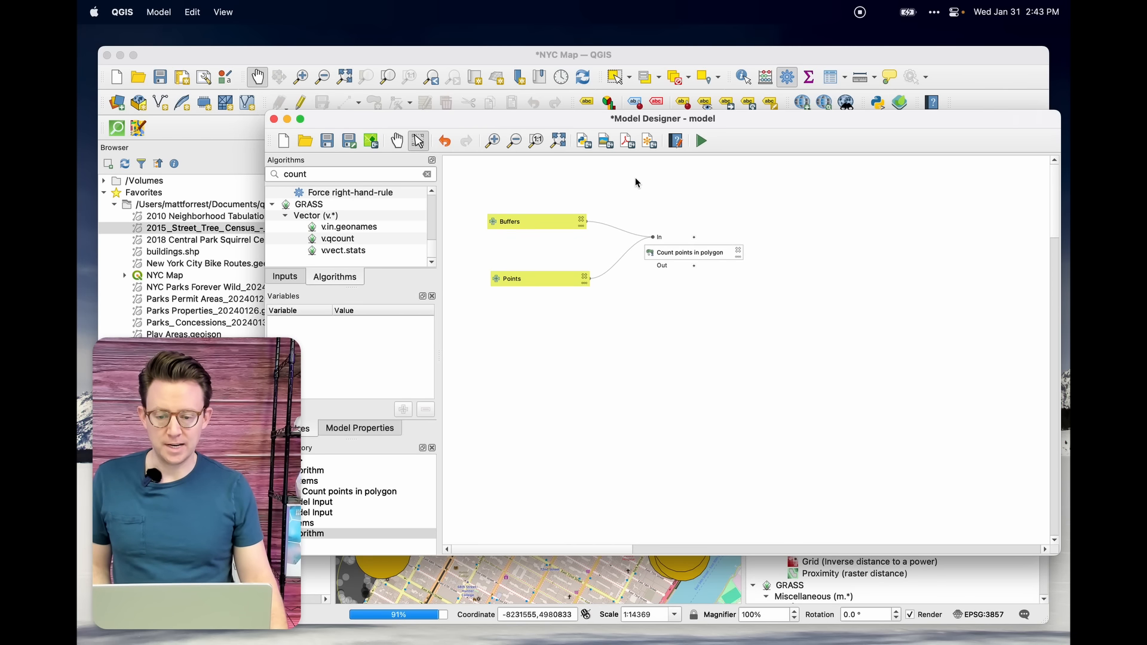
left_click(369, 147)
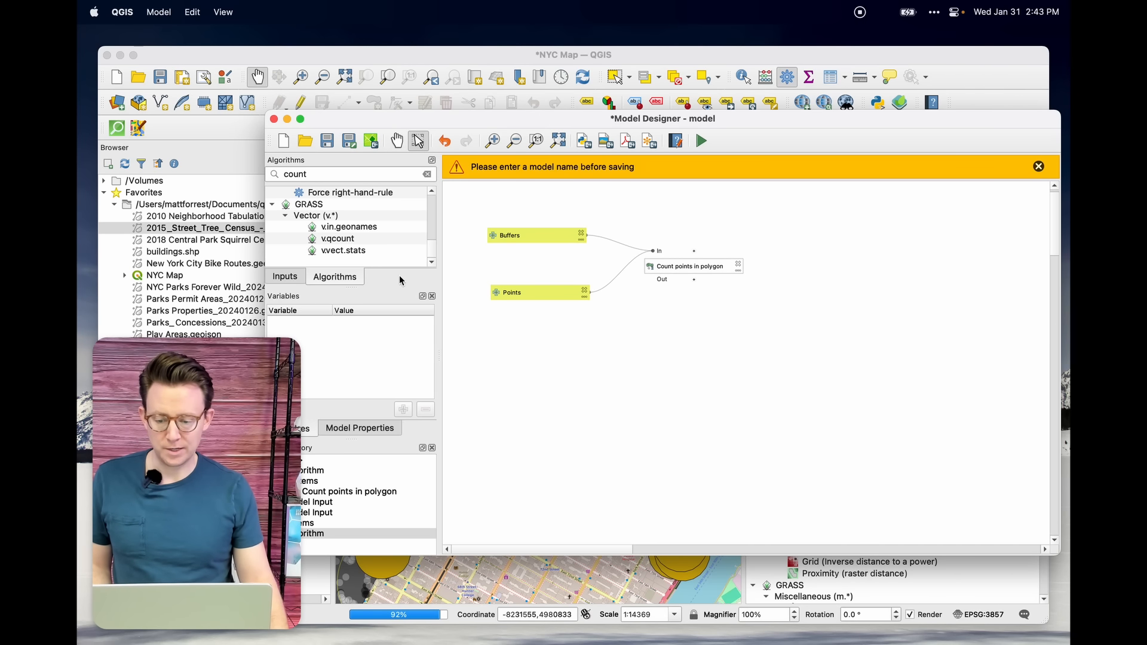
left_click_drag(586, 126, 631, 120)
left_click(371, 137)
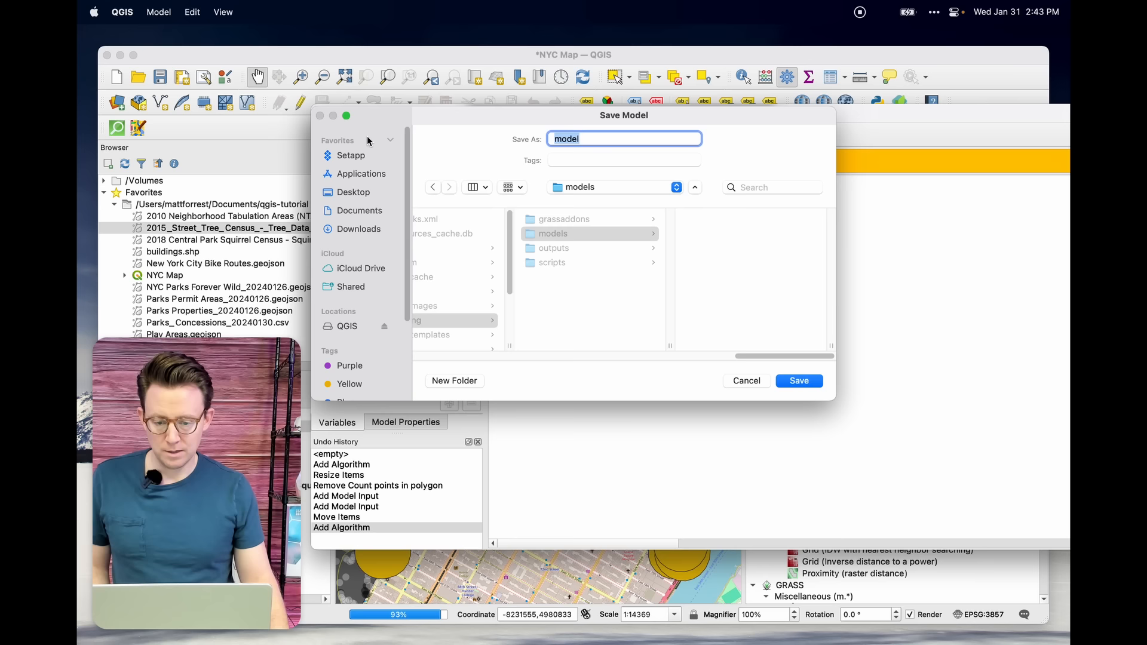
left_click(613, 240)
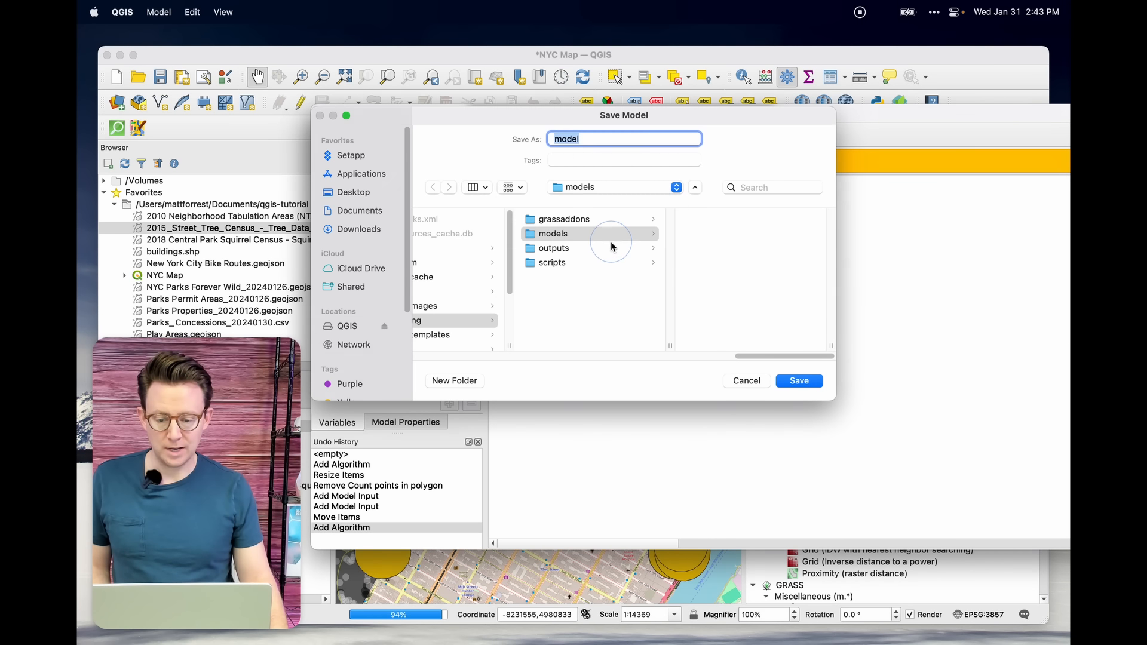
left_click(800, 381)
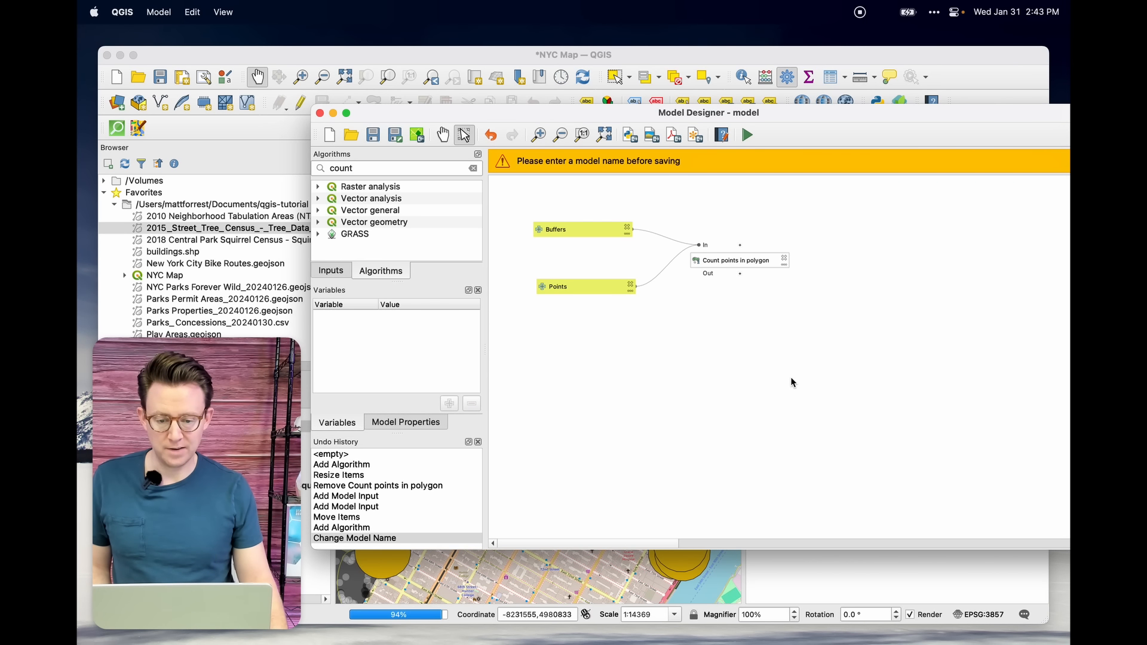
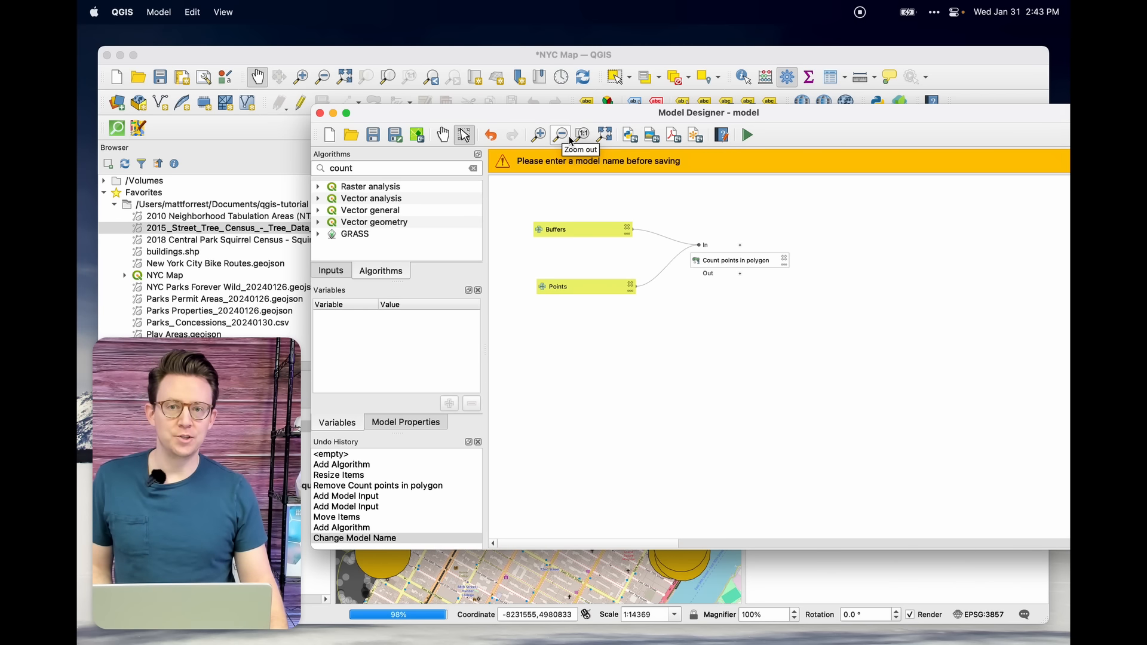
Step: Close the model designer and the finished Count Points in Polygon dialog to return to the map
left_click(321, 113)
left_click_drag(476, 170, 567, 125)
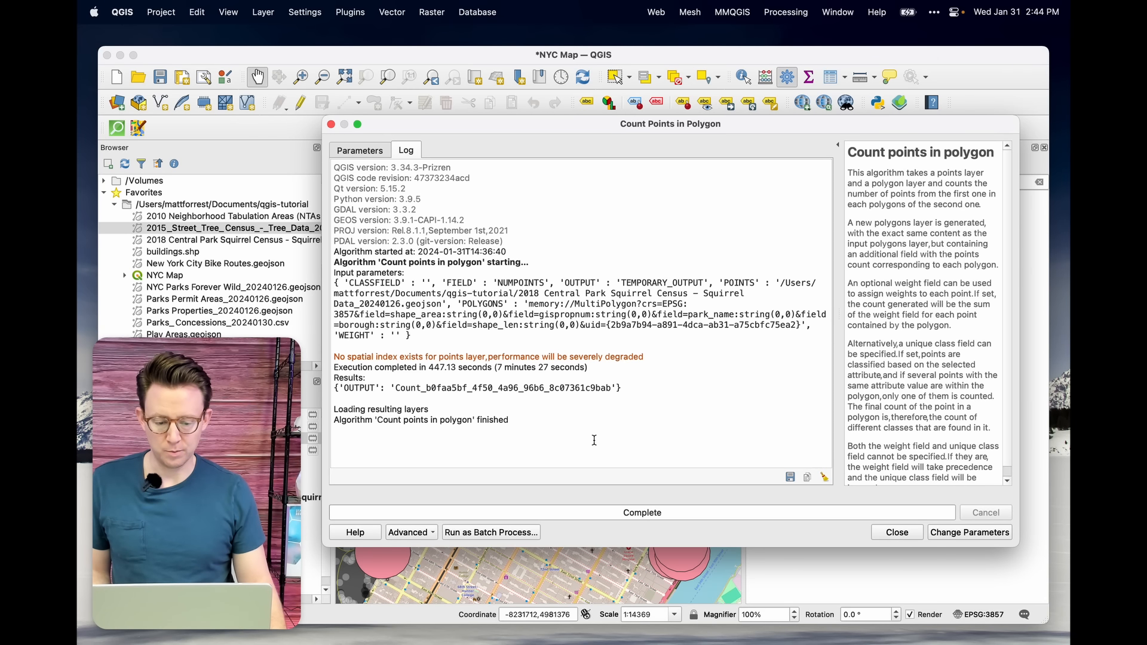
left_click(897, 532)
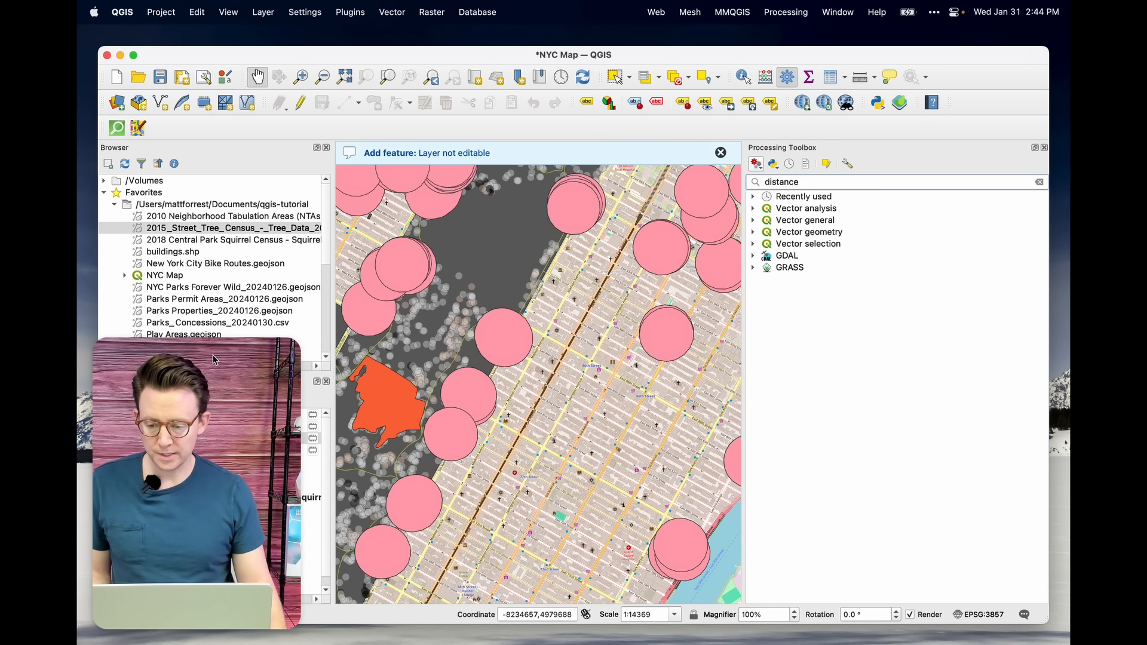
Step: Set the Count layer's symbology to Graduated, using NUMPOINTS as the value
left_click(145, 416)
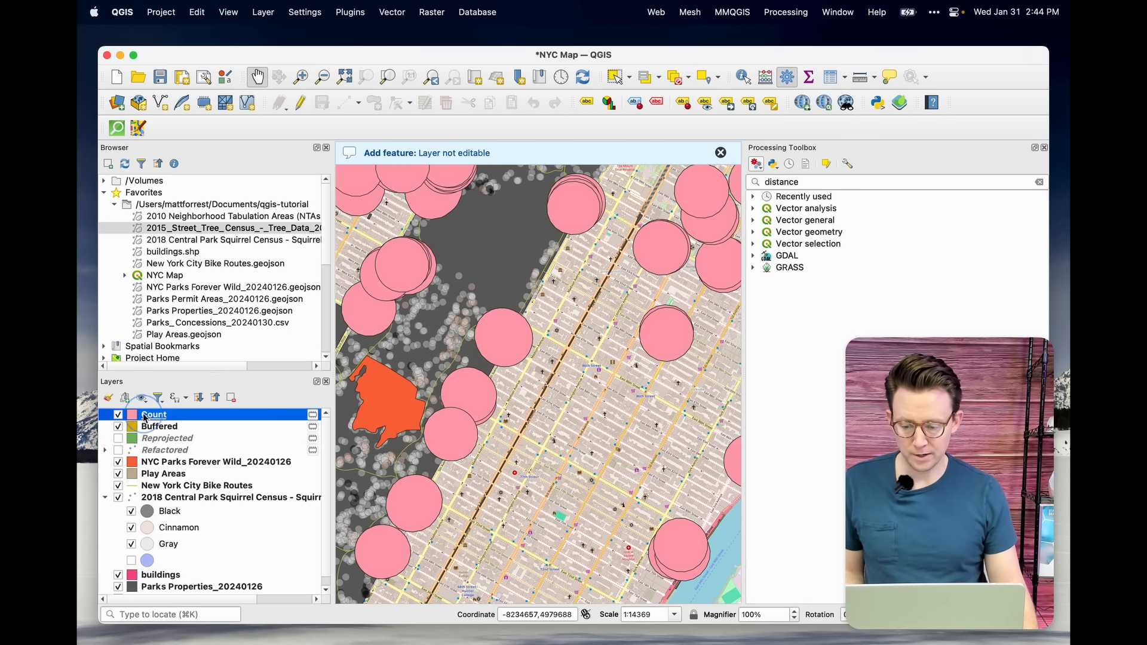
double_click(146, 417)
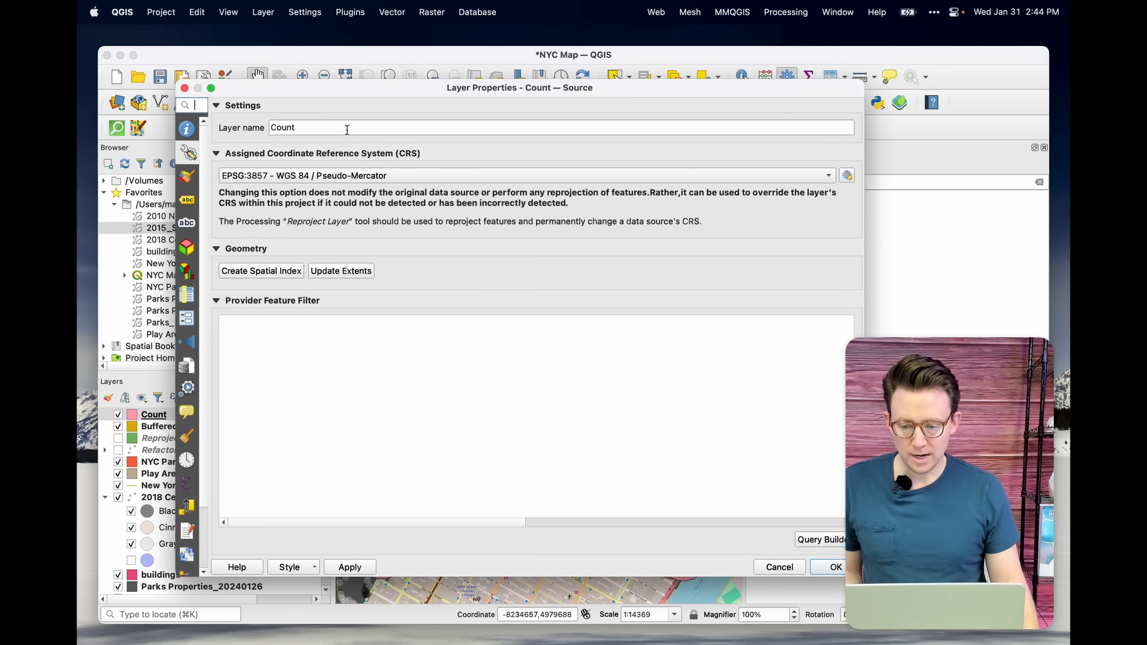
left_click(187, 177)
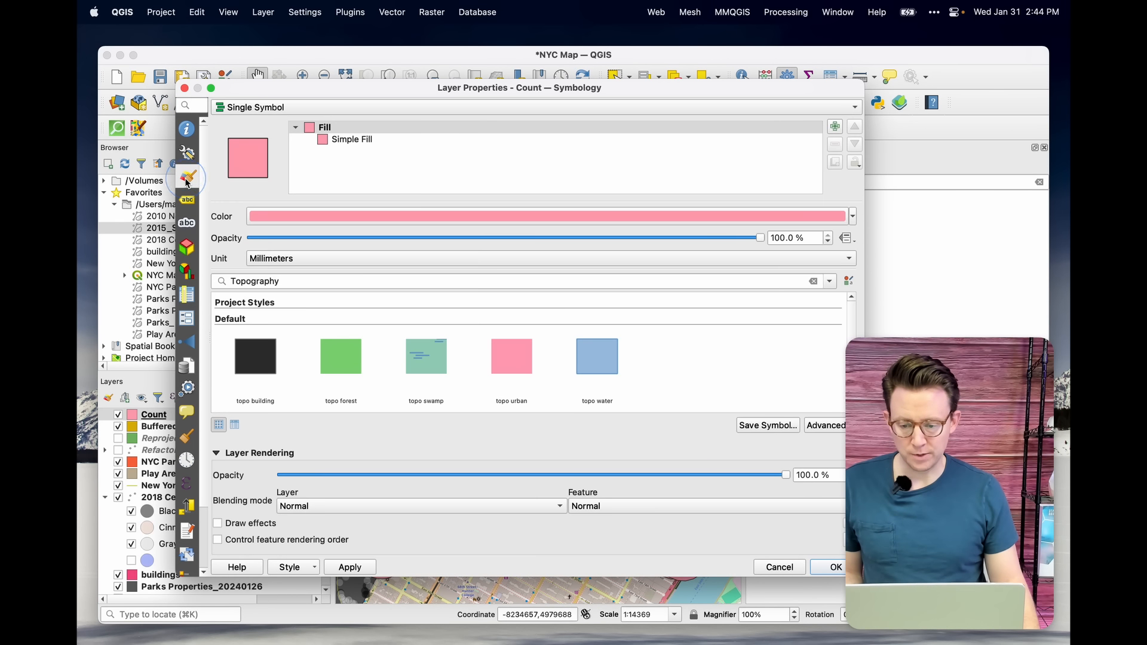
left_click(359, 109)
left_click(327, 141)
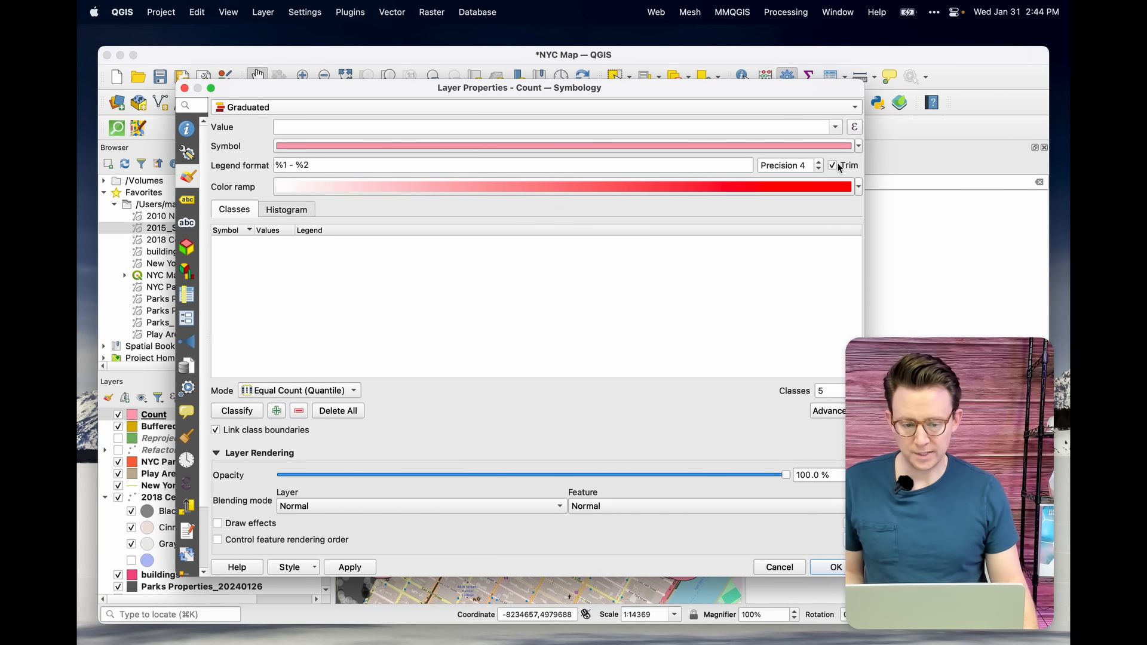
left_click(835, 126)
left_click(460, 141)
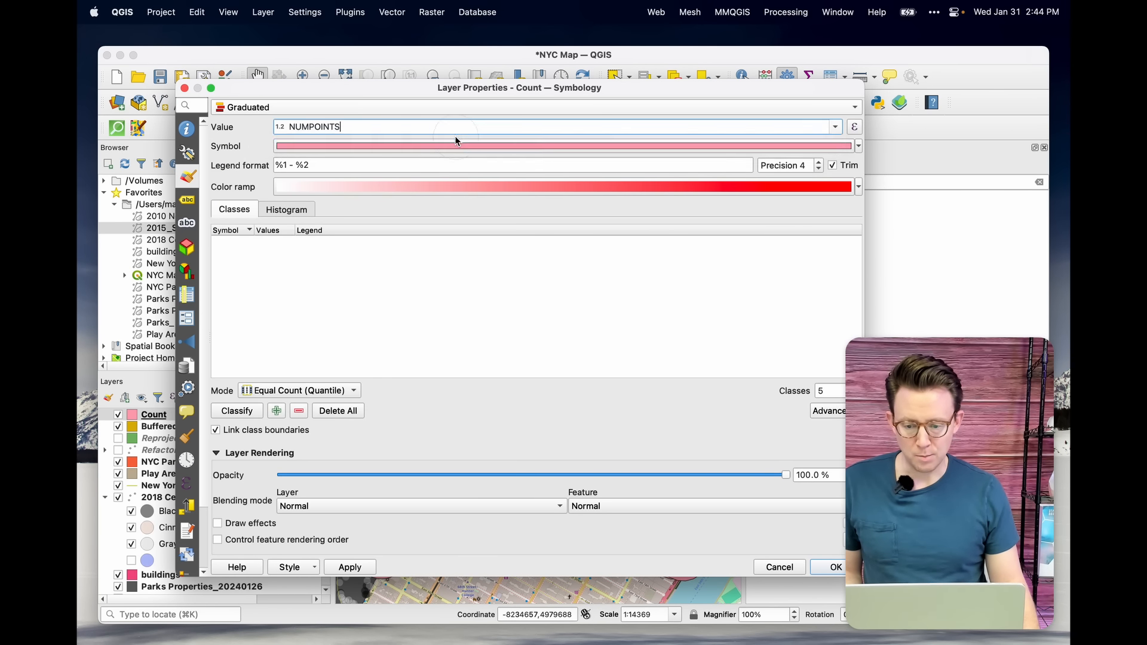
Step: Choose the Magma color ramp for the Count layer and classify its values
left_click(856, 188)
left_click(282, 303)
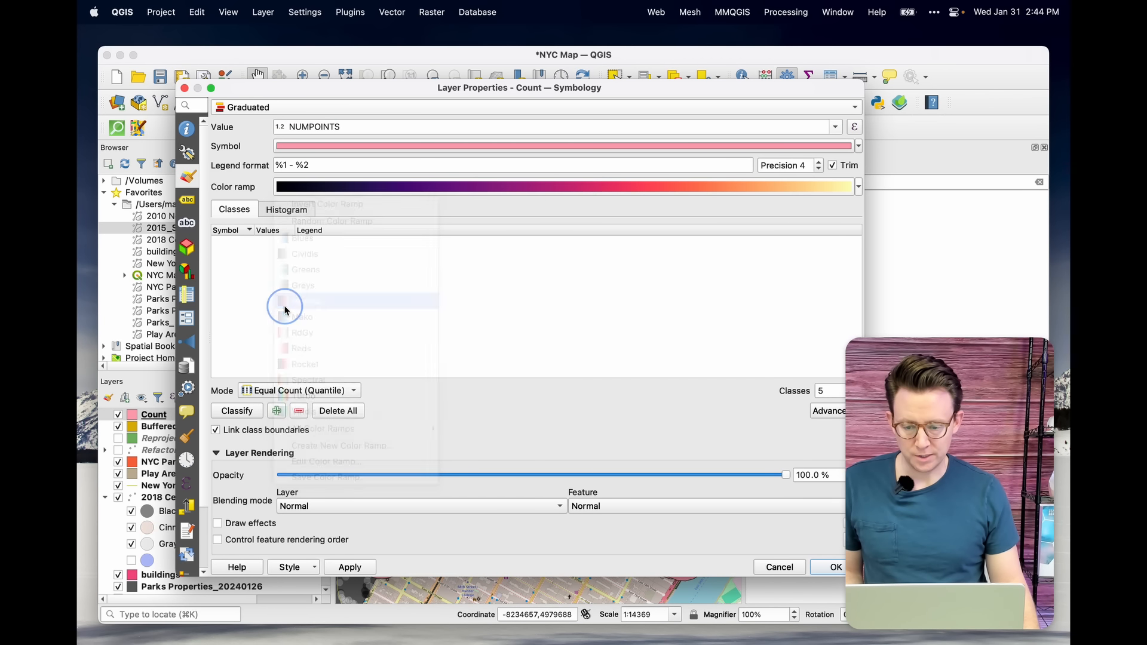
left_click(238, 412)
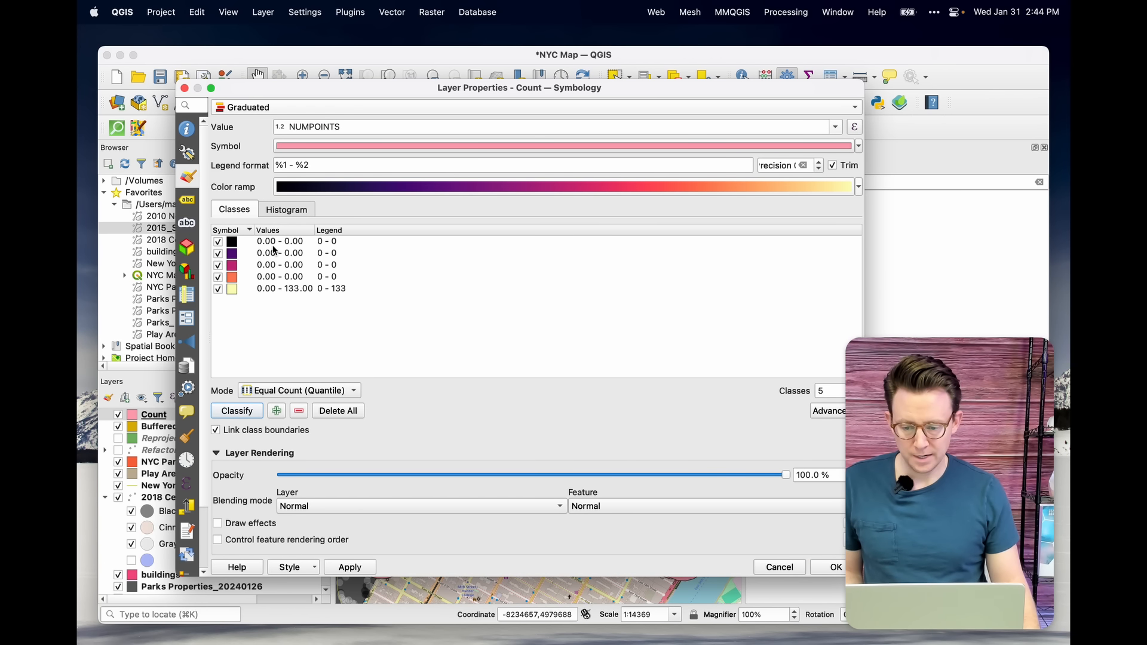
Step: Reclassify the Count layer with the Natural Breaks (Jenks) mode and apply the styling to the map
left_click(281, 392)
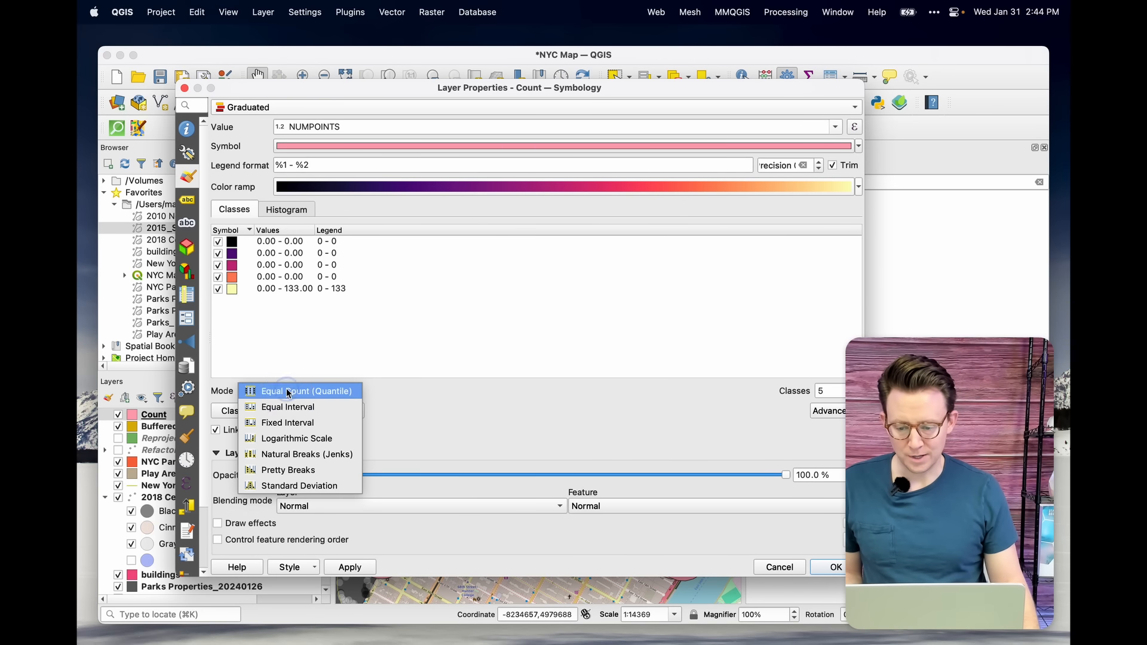
left_click(295, 455)
left_click(233, 412)
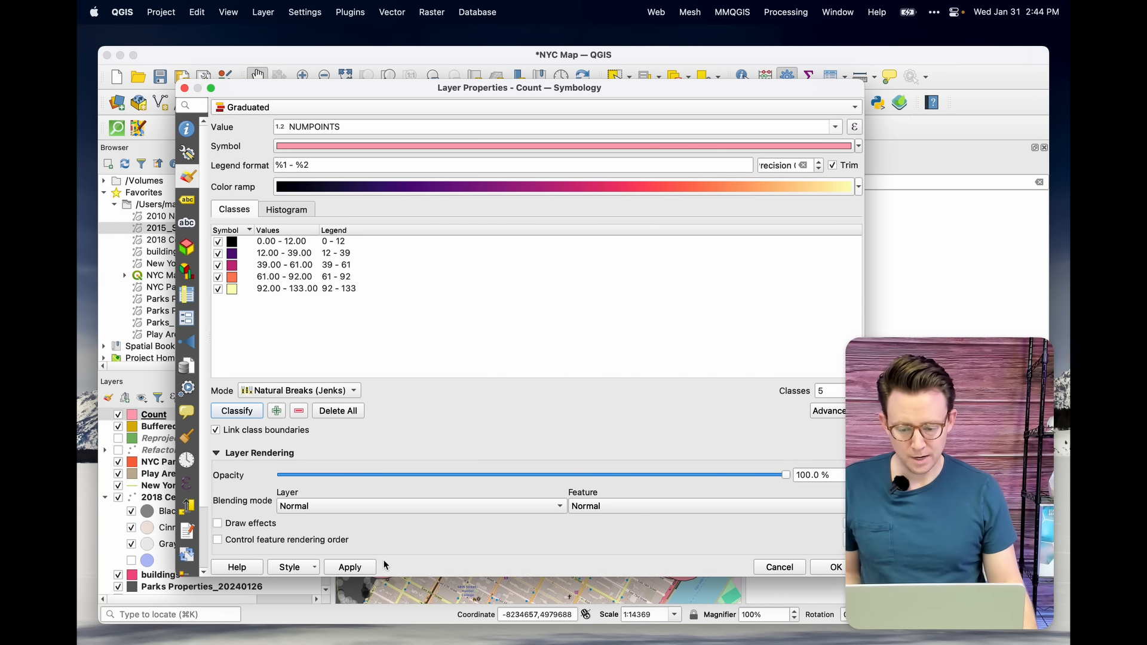
left_click(361, 567)
left_click(831, 567)
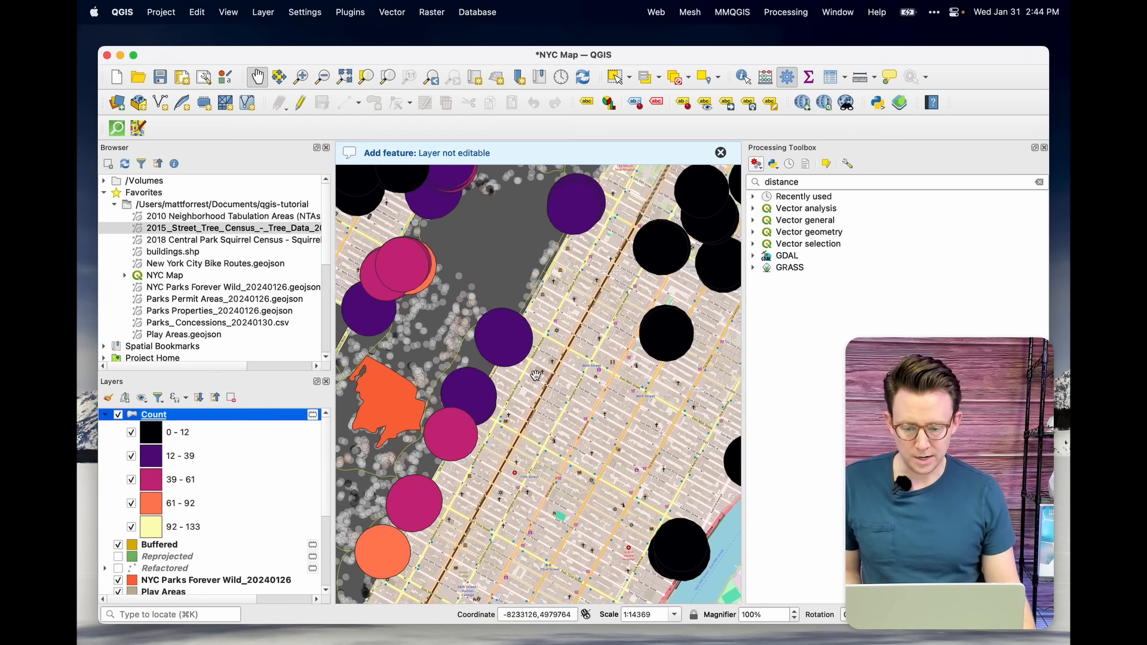
Step: Collapse the Count layer and hide it with Buffered, Forever Wild, Play Areas, Bike Routes, Squirrel Census and buildings, keeping Parks Properties and OSM Standard shown
left_click_drag(514, 412, 623, 348)
left_click_drag(473, 387, 387, 505)
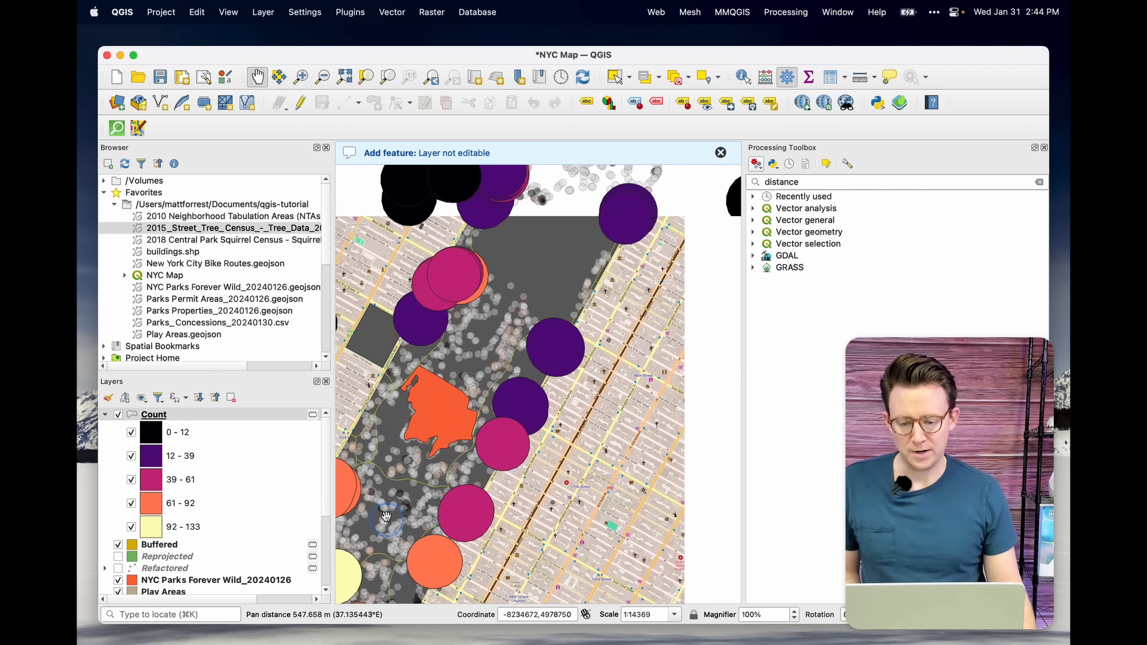
scroll(387, 505, "down", 1)
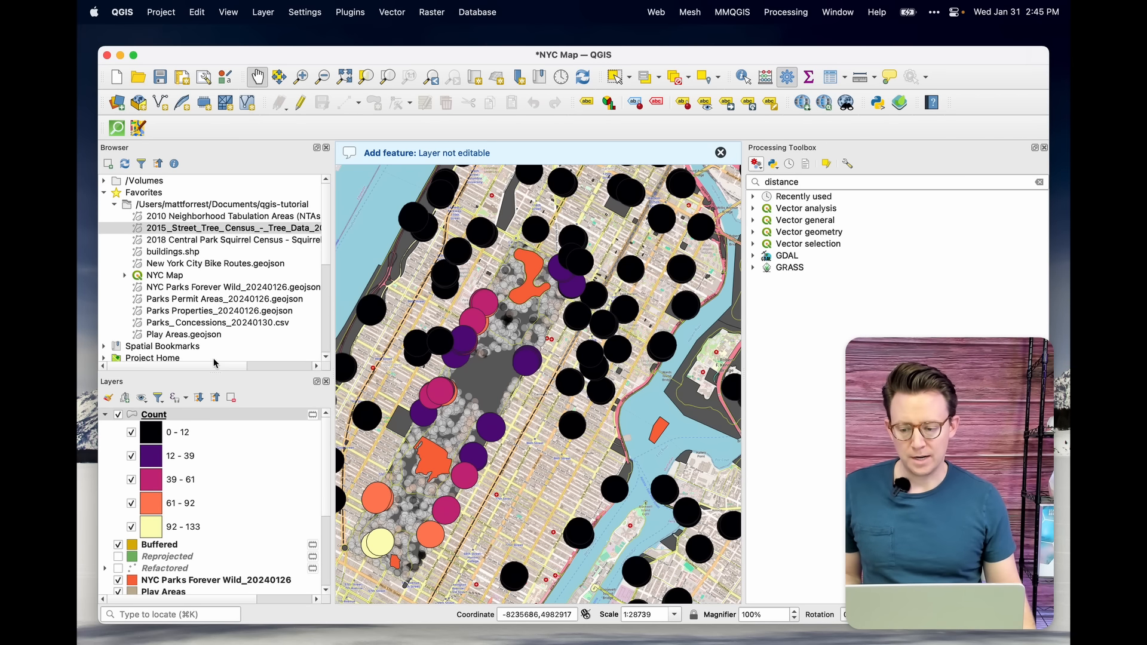
left_click(118, 415)
left_click(105, 415)
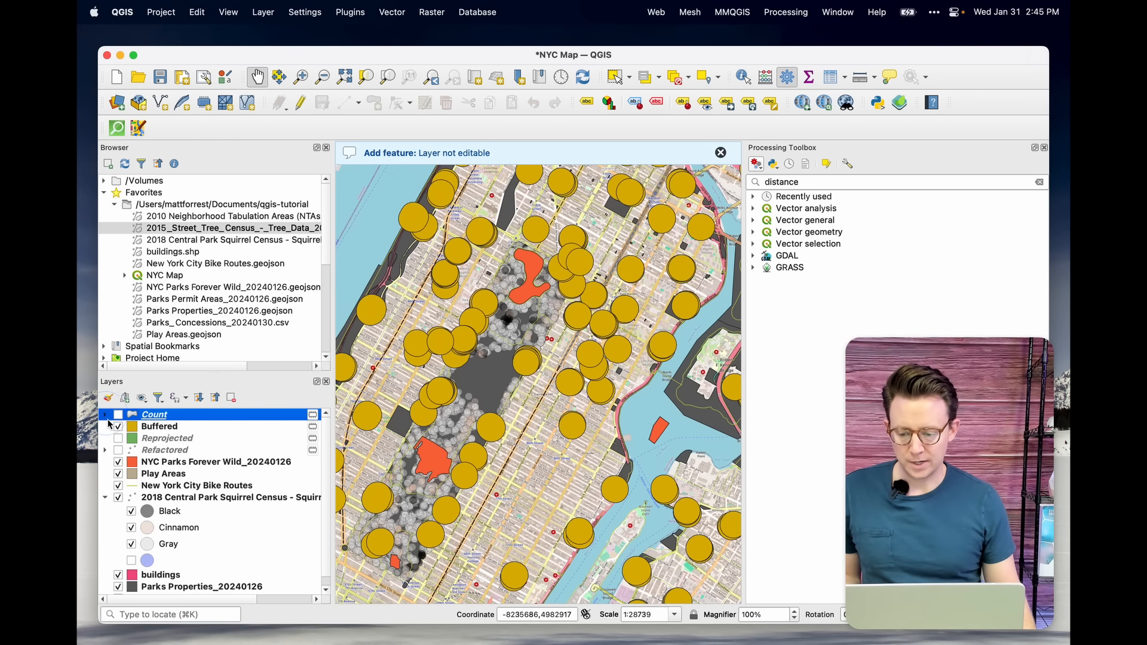
left_click(118, 427)
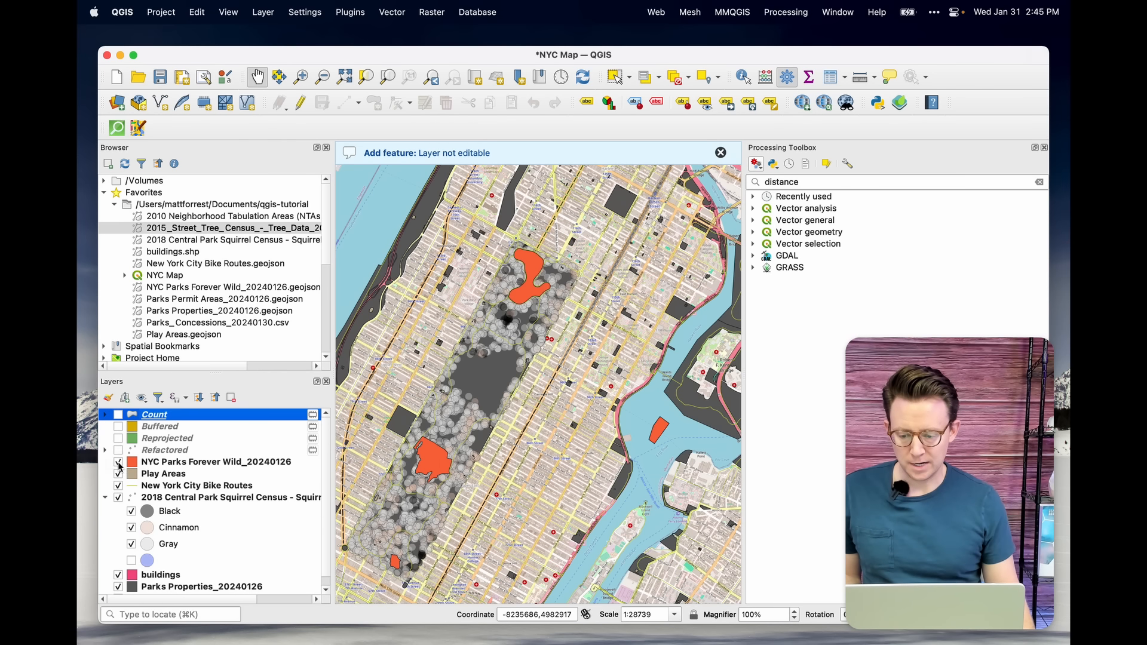
left_click(119, 463)
left_click(118, 474)
left_click(118, 498)
left_click(119, 486)
left_click(118, 576)
scroll(137, 524, "down", 1)
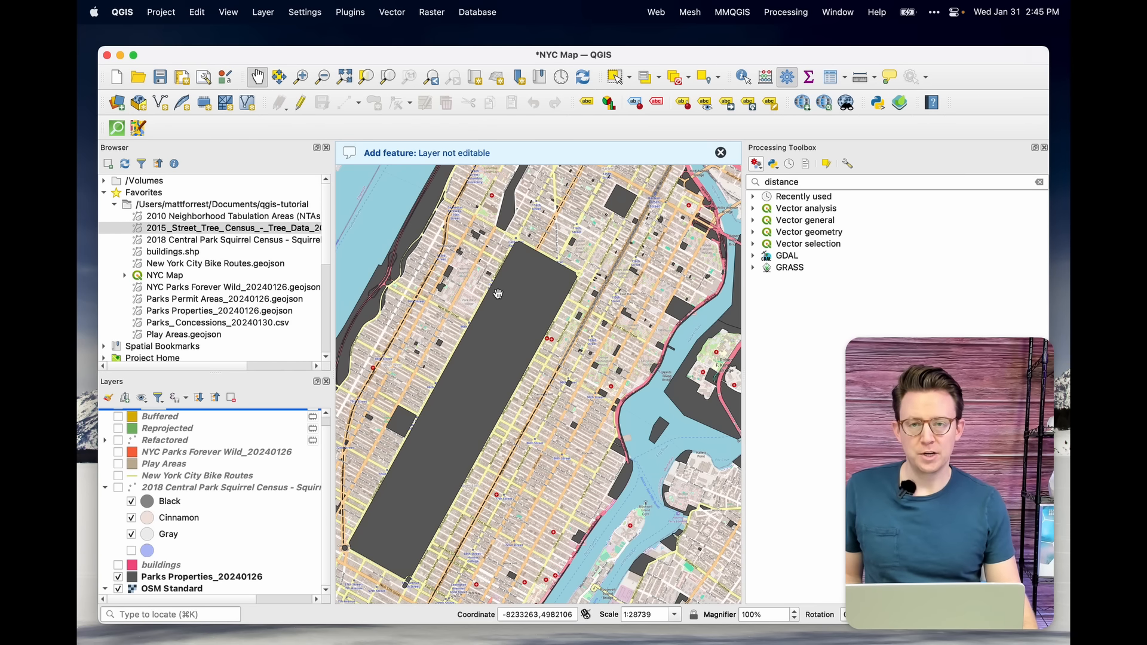
Step: Switch to Chrome and check the integer raster's unzipped file size on the 1 foot Digital Elevation Model dataset page
key("ctrl+Left")
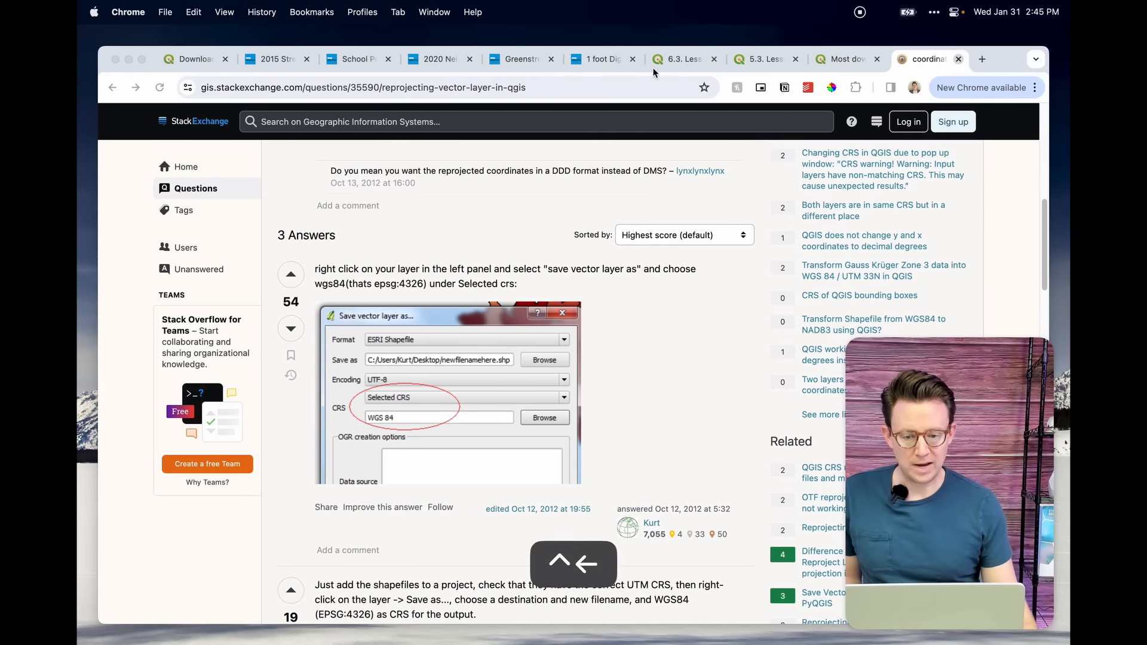
left_click(604, 60)
scroll(375, 226, "up", 3)
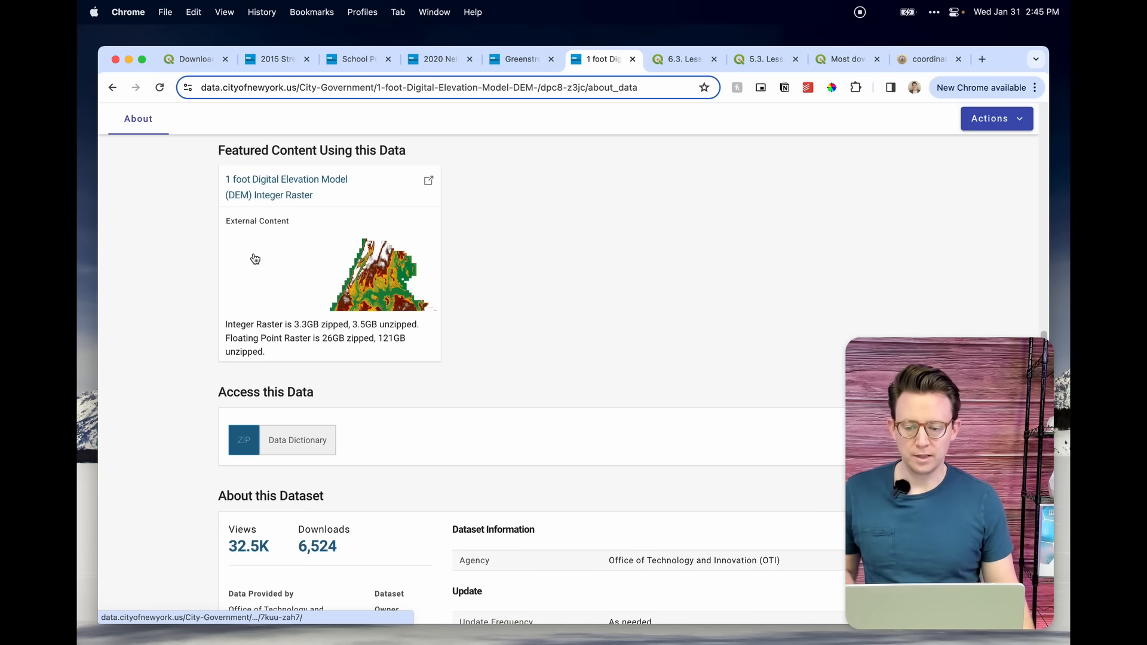
left_click_drag(353, 323, 382, 326)
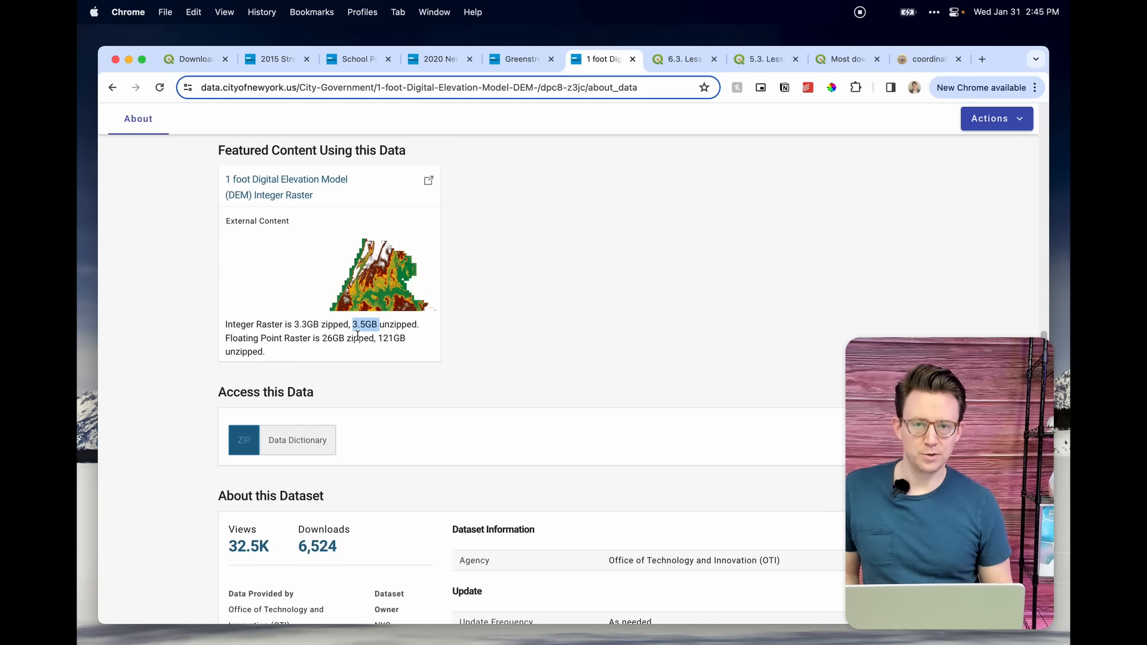
Step: Return to QGIS and add the DEM_LiDAR_1ft_2010_Improved_NYC_int raster from the qgis-tutorial folder to the map
key("ctrl+Right")
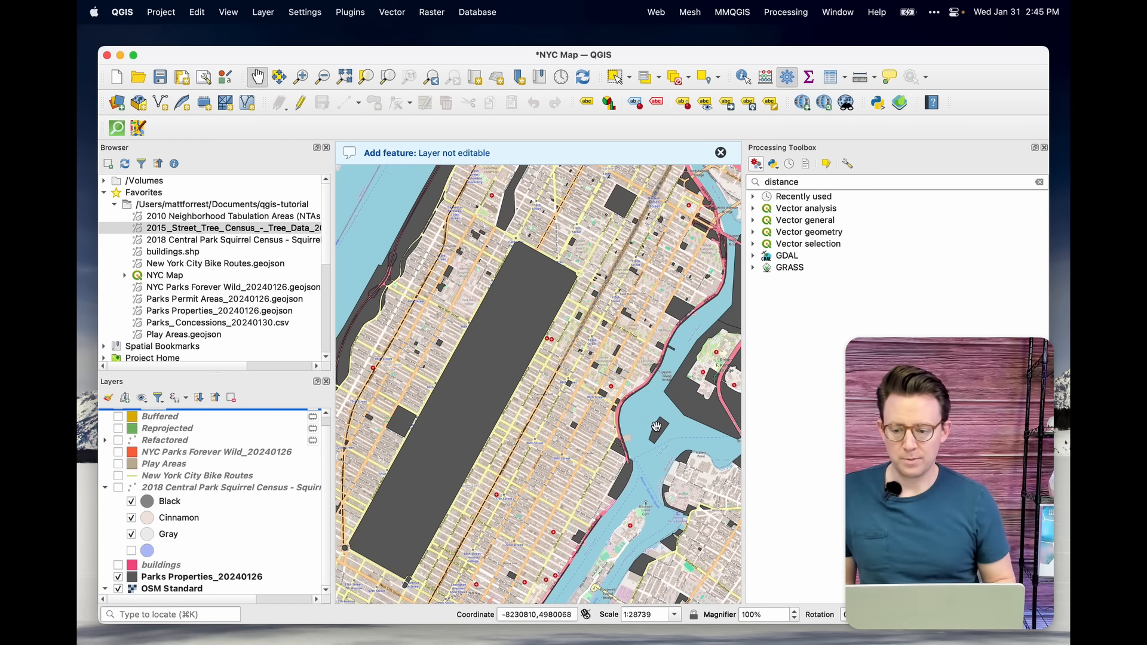
key("ctrl+Left")
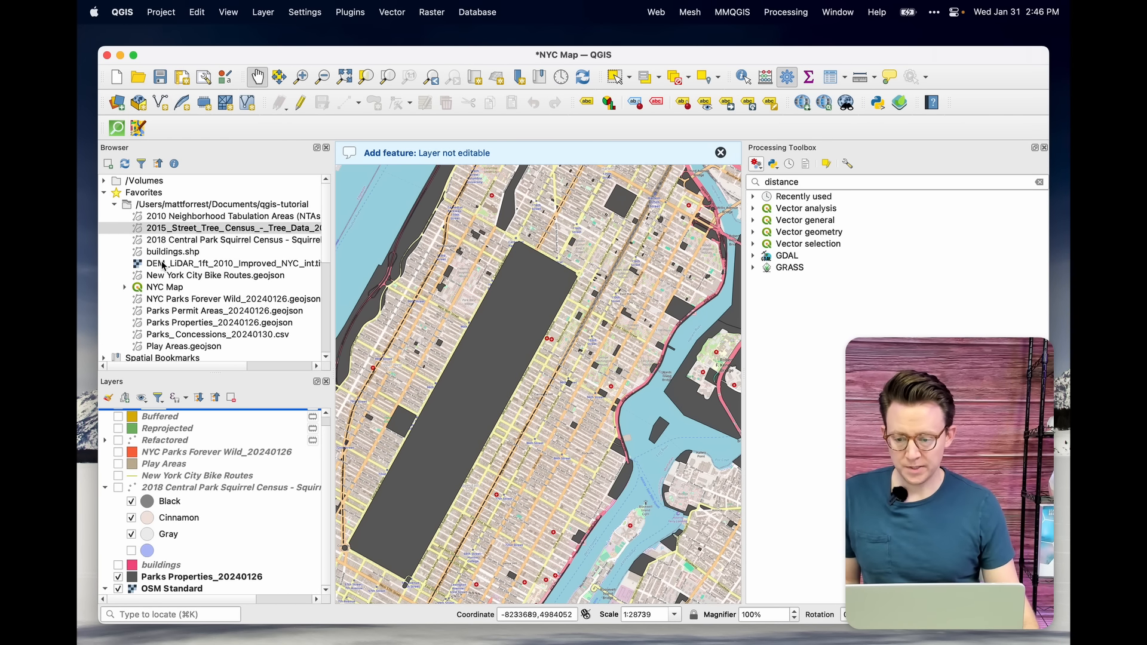
double_click(161, 264)
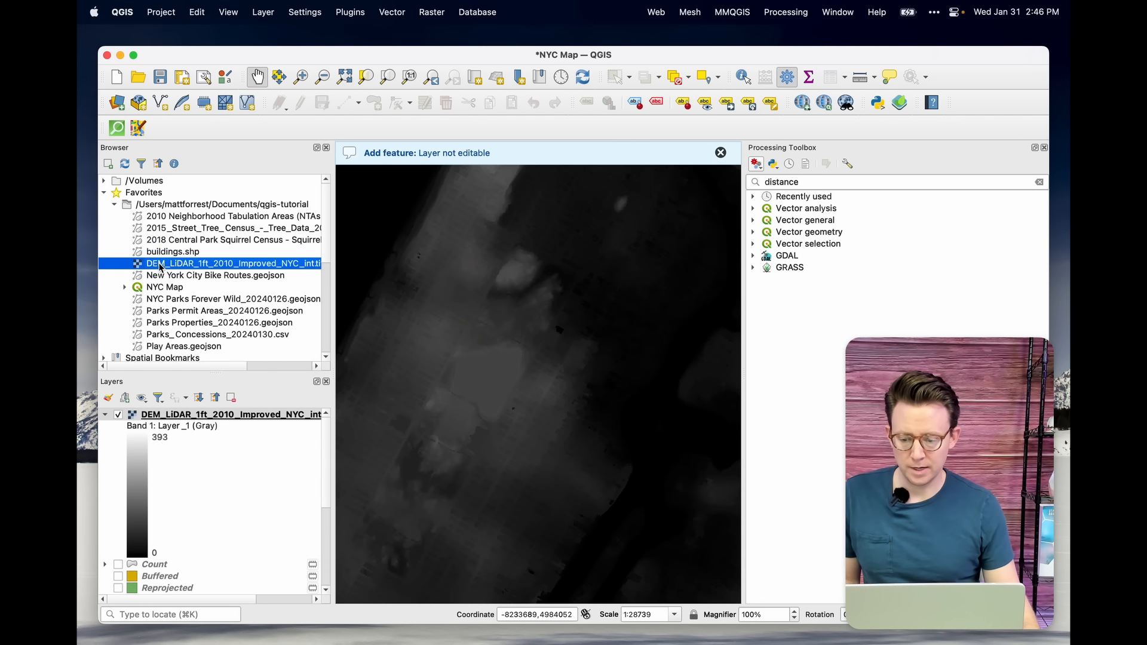
Step: Inspect the elevation raster around Central Park and turn on the 2018 Central Park Squirrel Census layer
left_click_drag(456, 366, 491, 333)
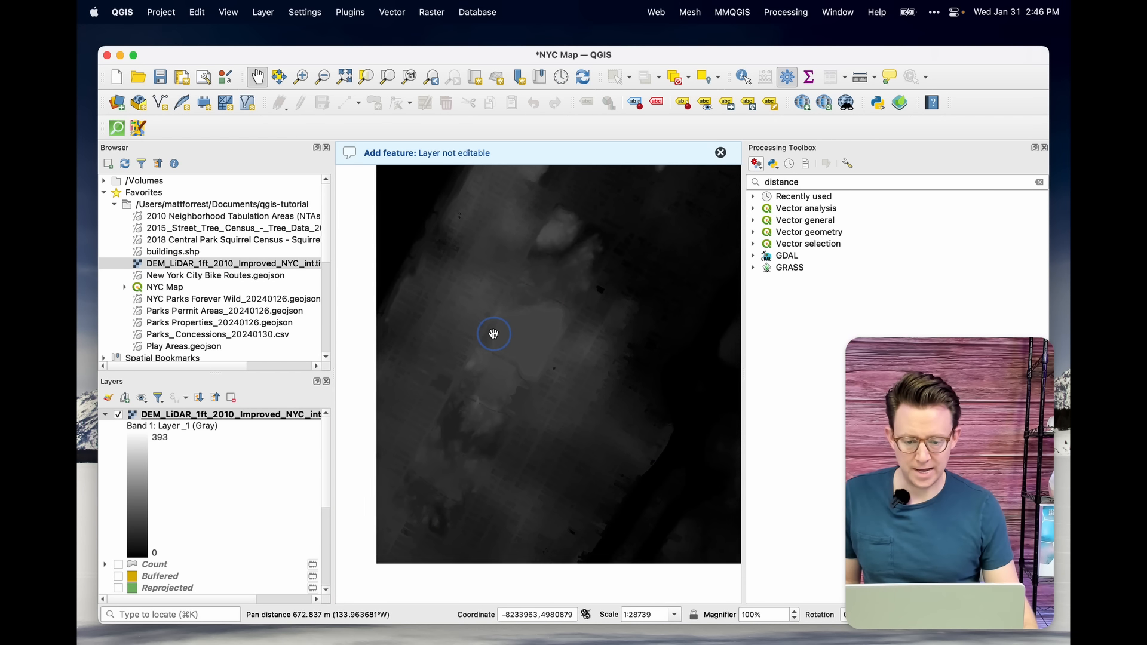
scroll(486, 394, "up", 1)
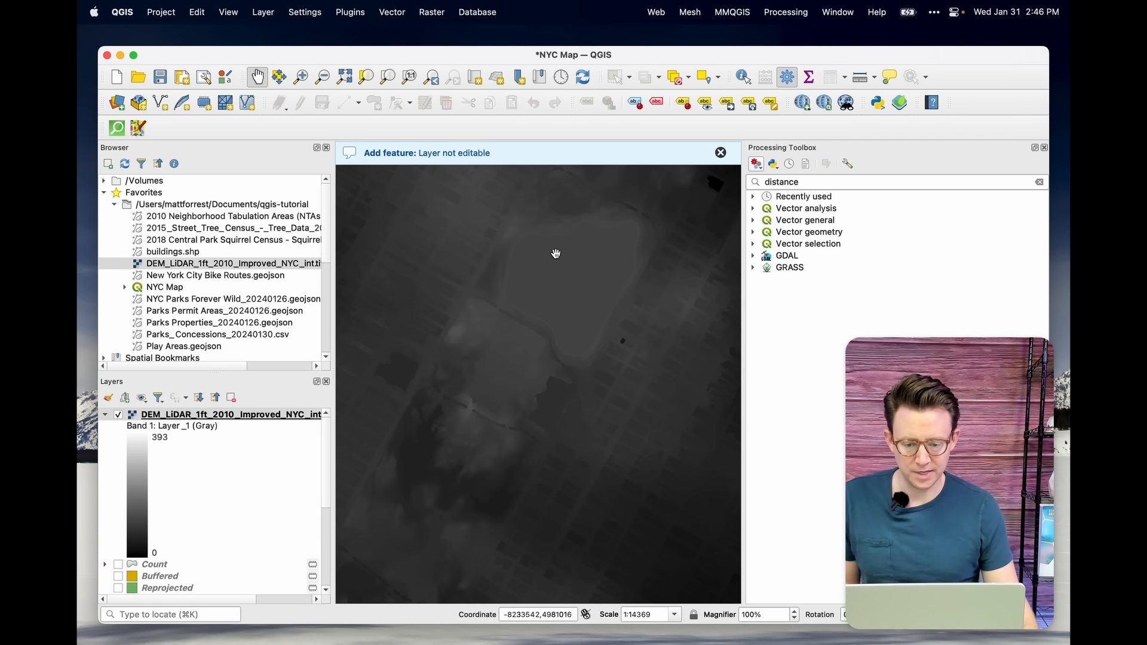
left_click_drag(567, 311, 630, 210)
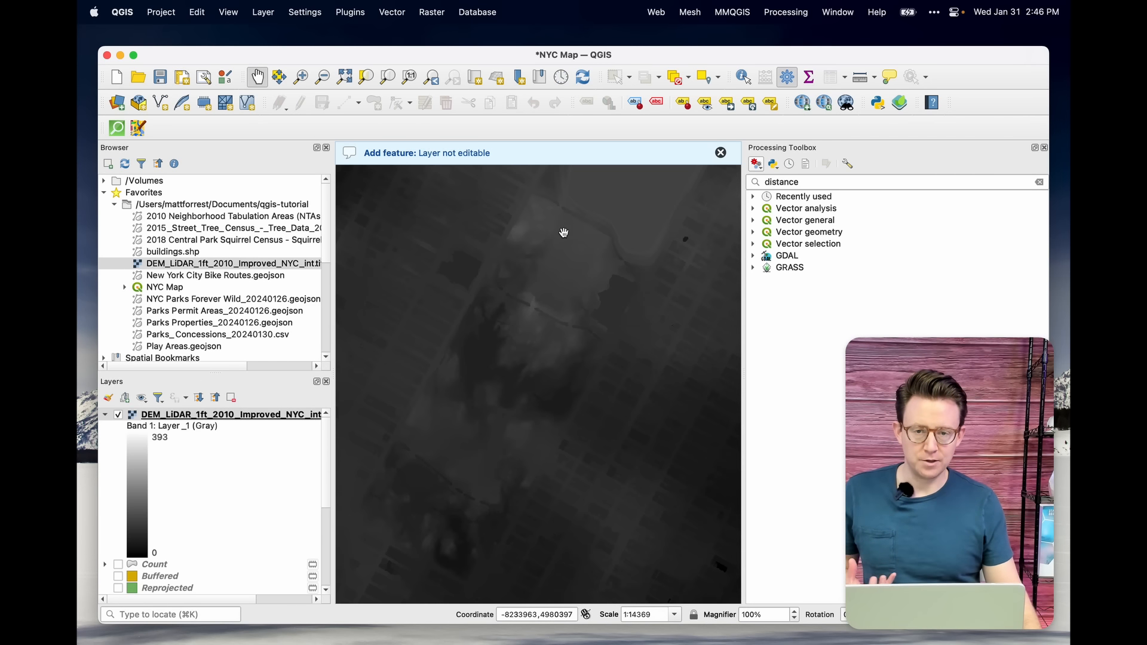
left_click_drag(562, 262, 522, 401)
left_click_drag(617, 275, 543, 446)
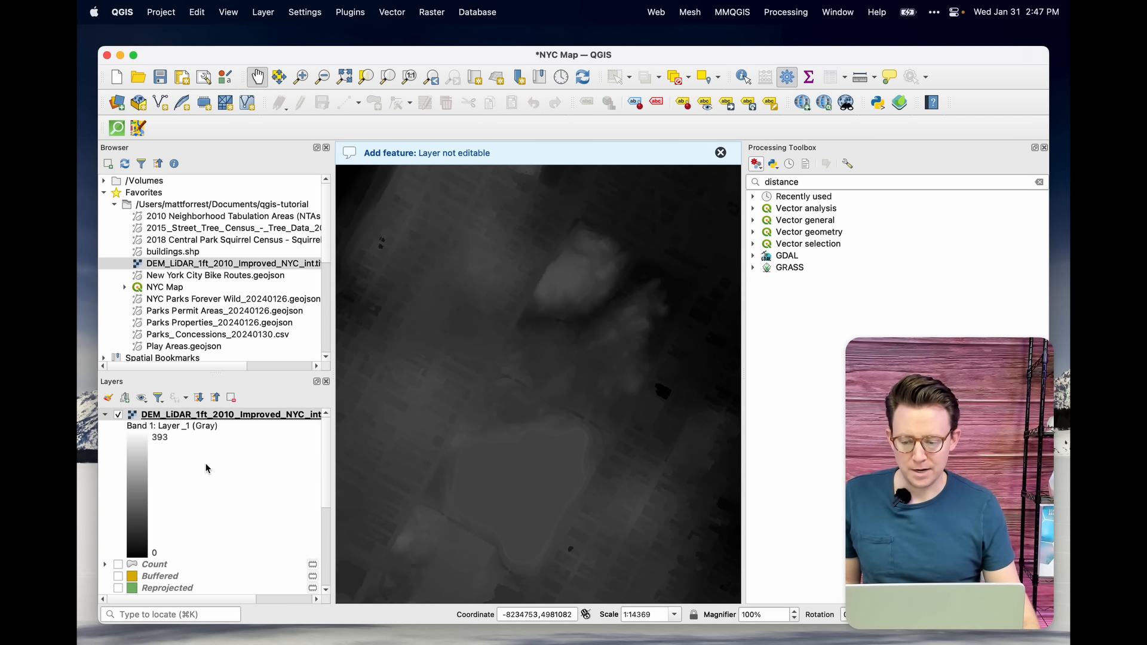
scroll(135, 580, "down", 8)
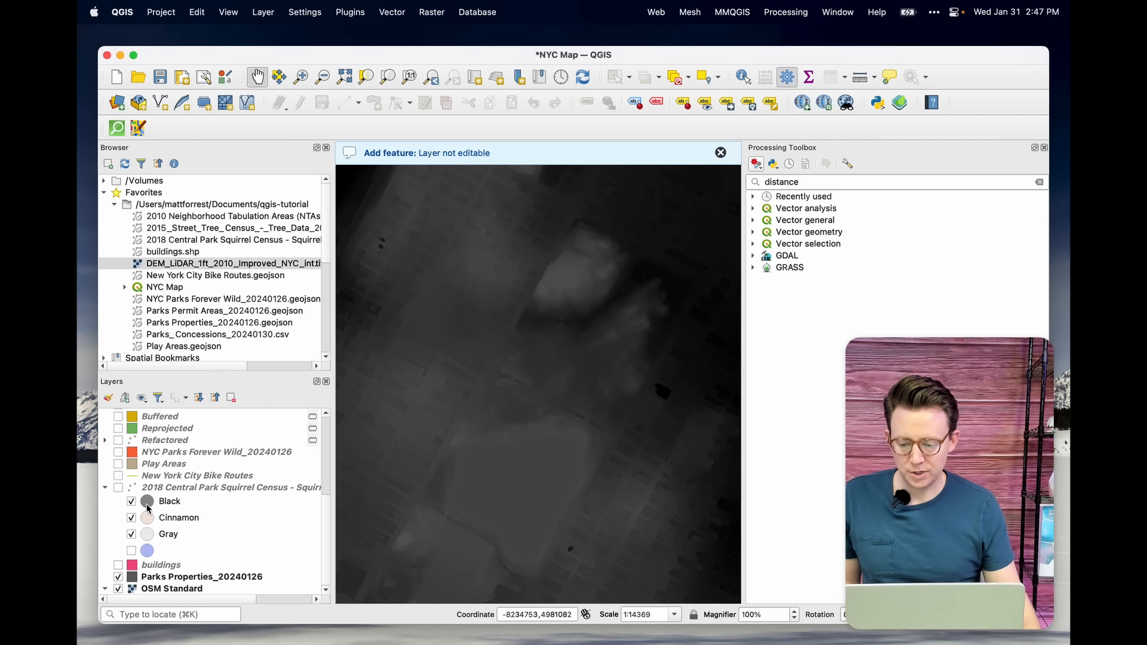
left_click(118, 488)
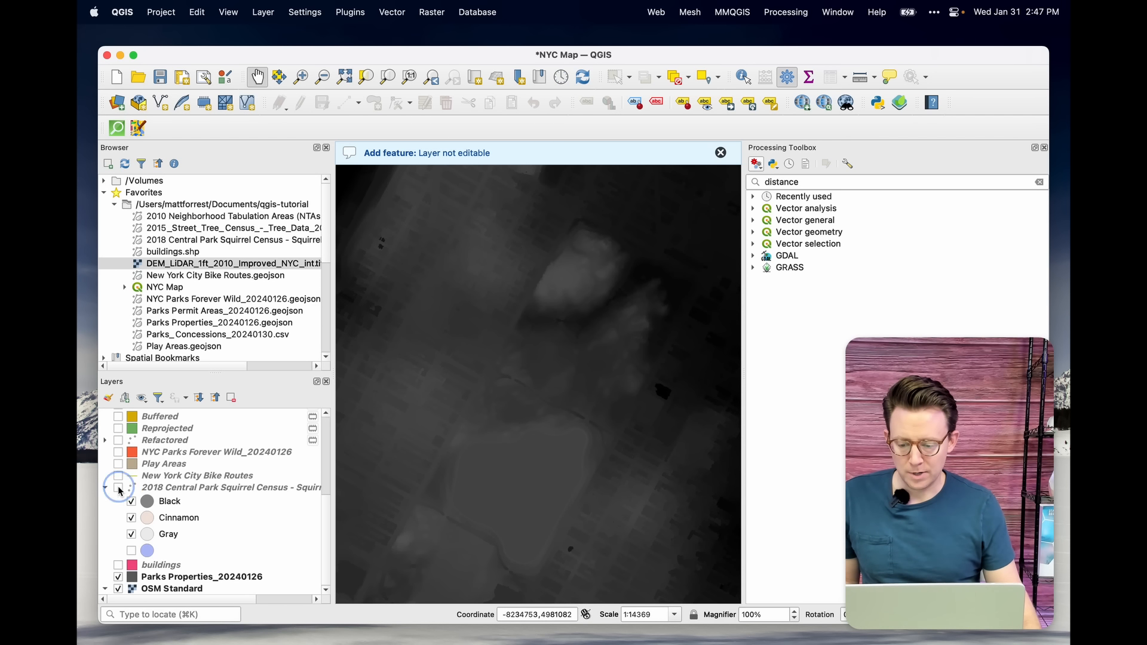
Step: Move Parks Properties_20240126 above the elevation raster in the layer order and select the Central Park polygon on the map
left_click_drag(209, 577, 190, 417)
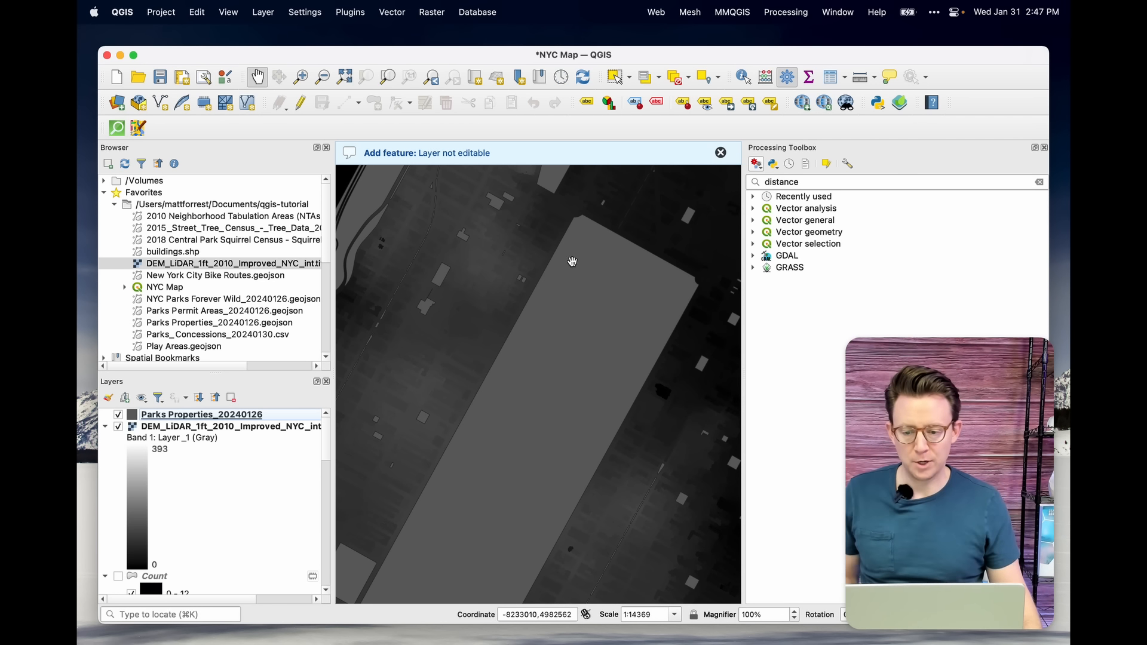
left_click_drag(410, 423, 400, 331)
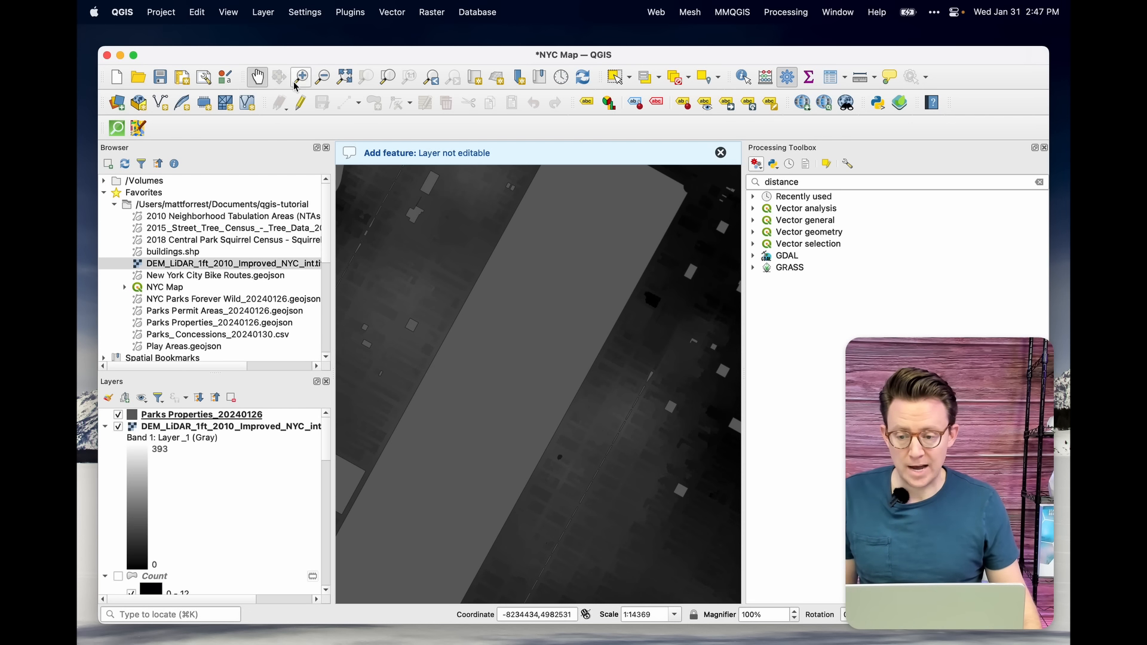
left_click(615, 77)
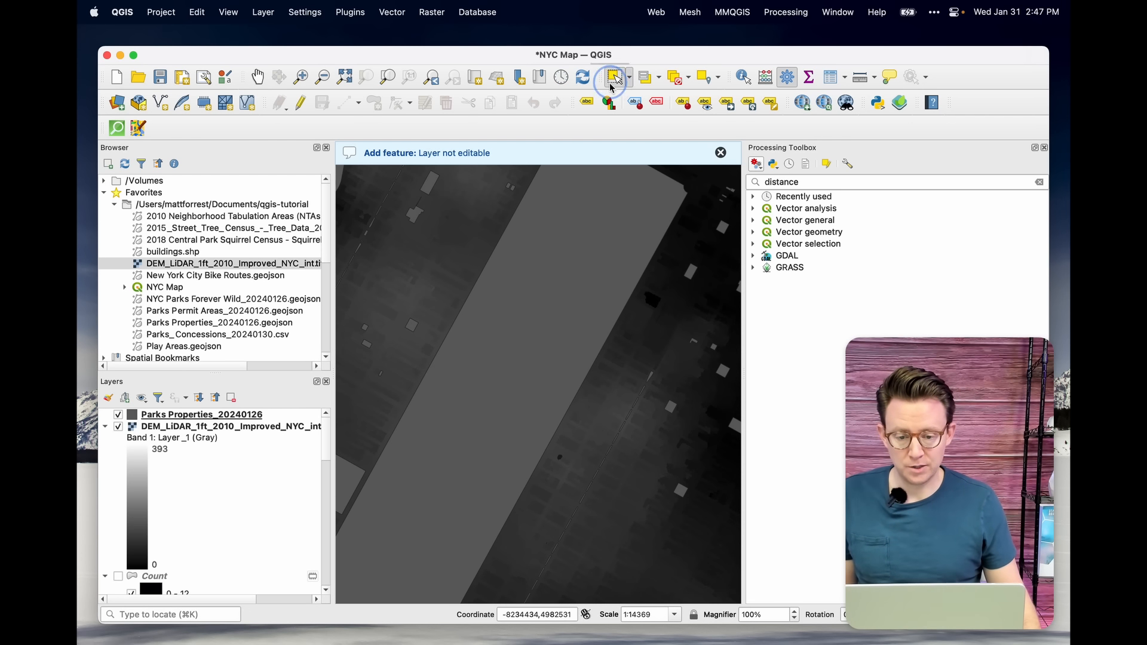
left_click(566, 270)
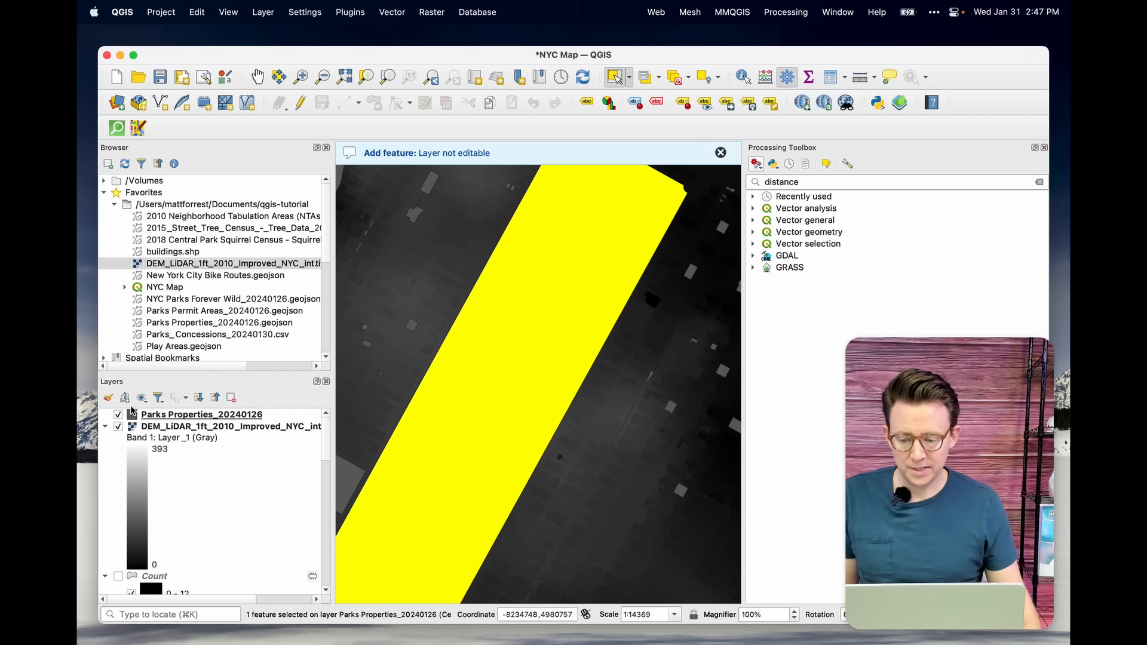
Step: Export the selected Parks Properties feature as a GeoJSON named central-park in the Documents/qgis-tutorial folder, and hide Parks Properties_20240126
right_click(142, 420)
mouse_move(268, 360)
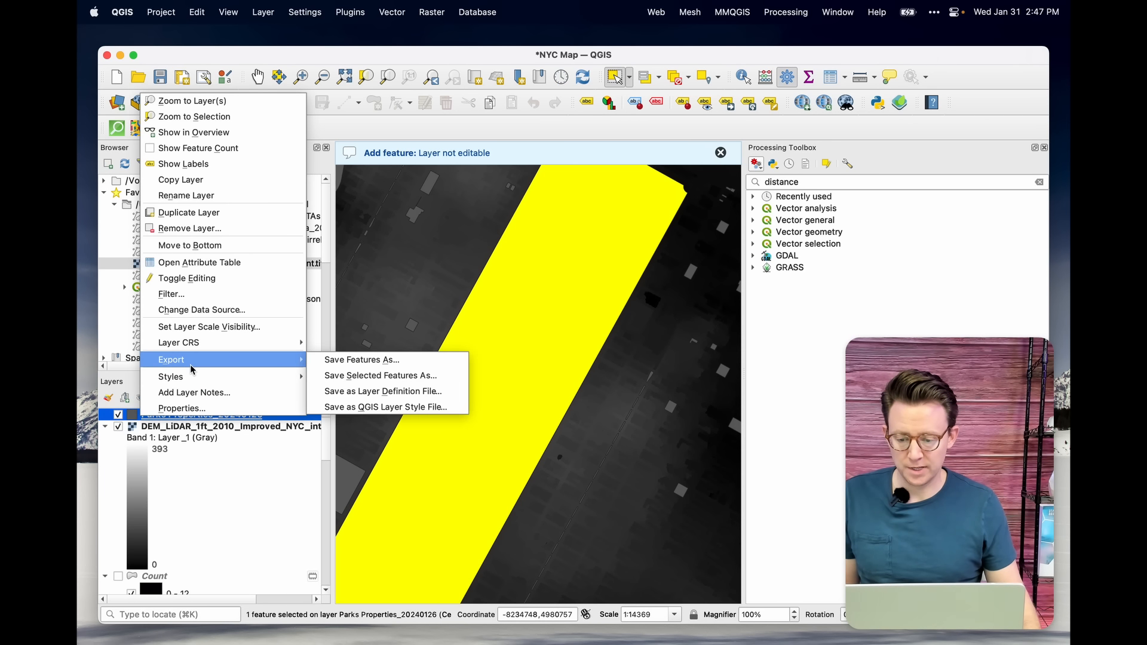
left_click(392, 374)
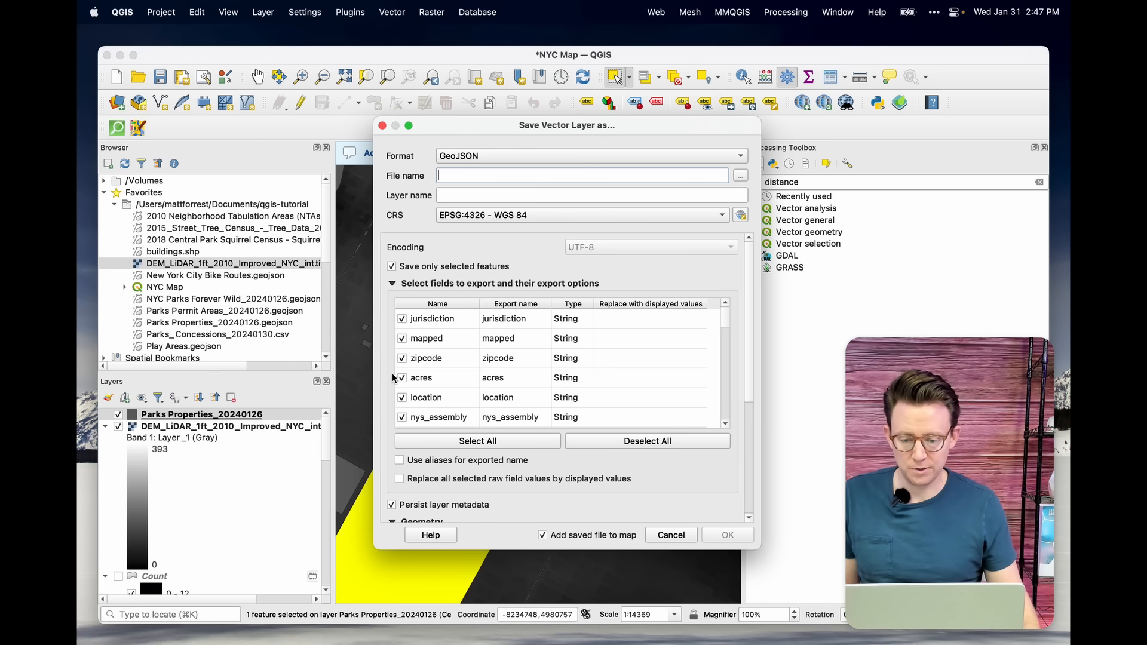
type("central-par")
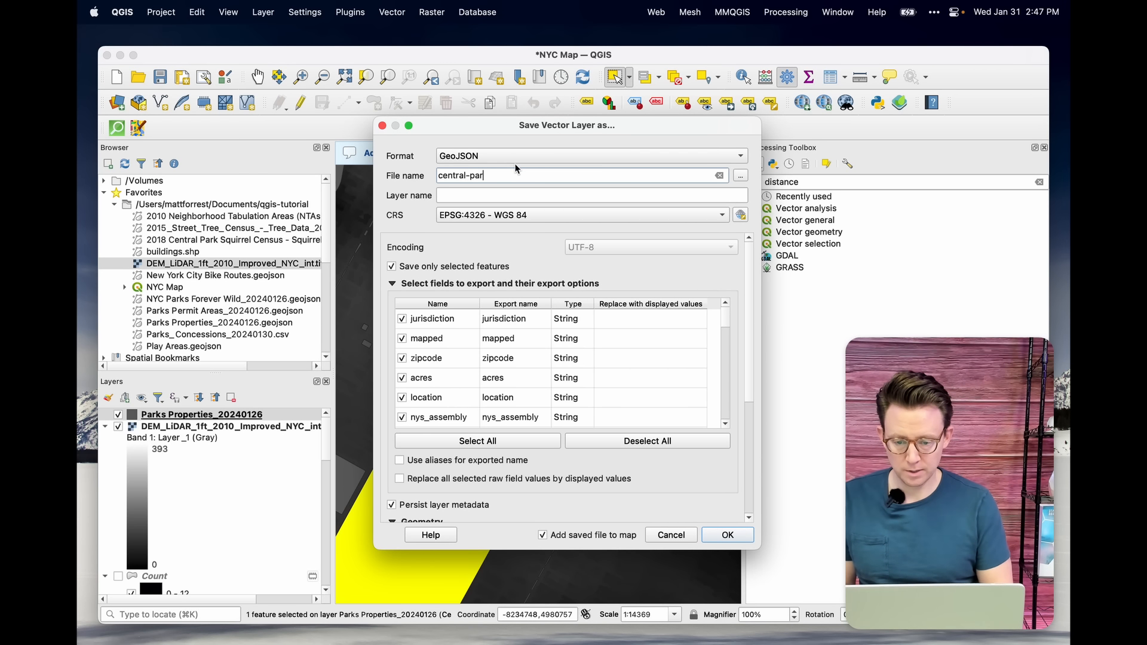
left_click(741, 176)
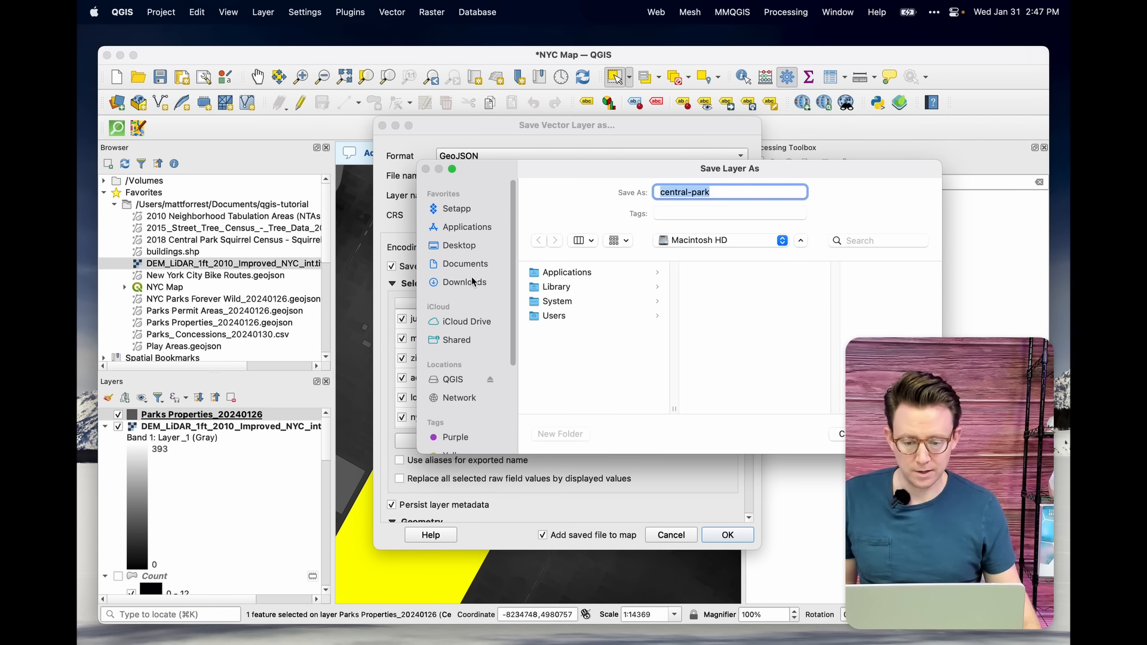
left_click(467, 264)
scroll(576, 353, "down", 5)
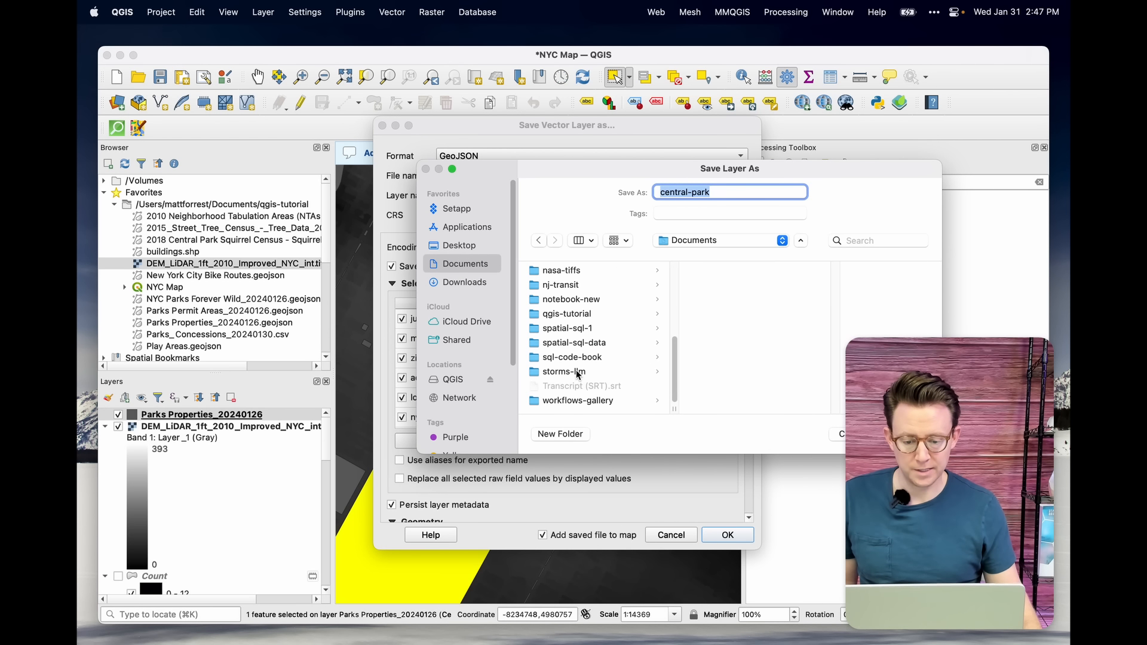
left_click(567, 313)
left_click_drag(894, 174, 731, 184)
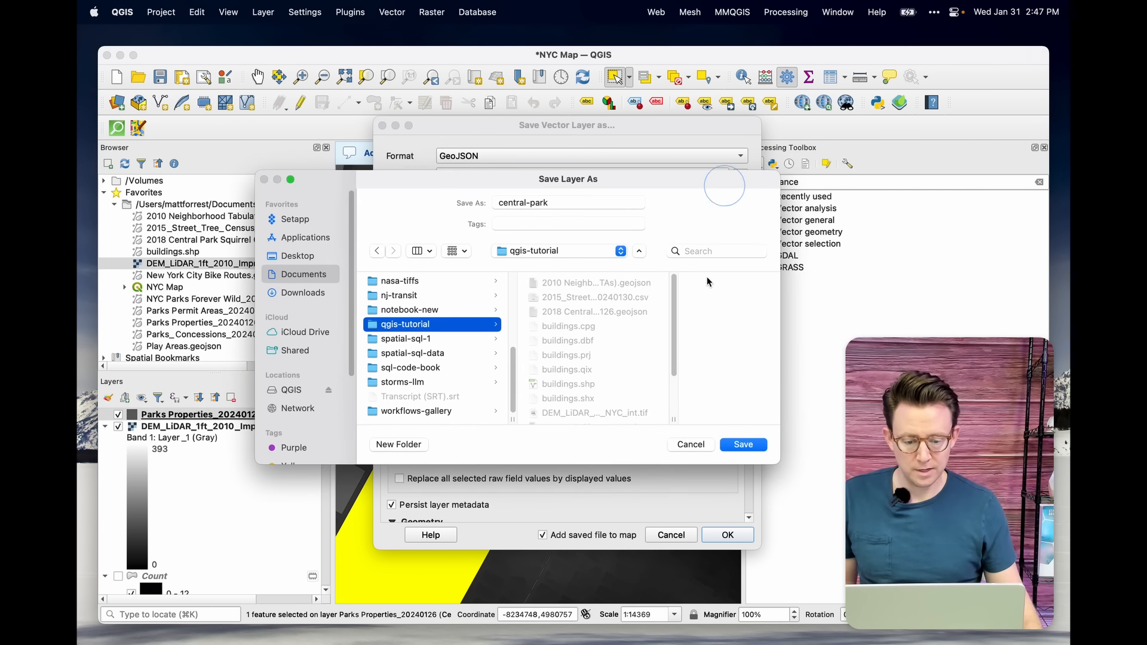
left_click(740, 445)
left_click(730, 536)
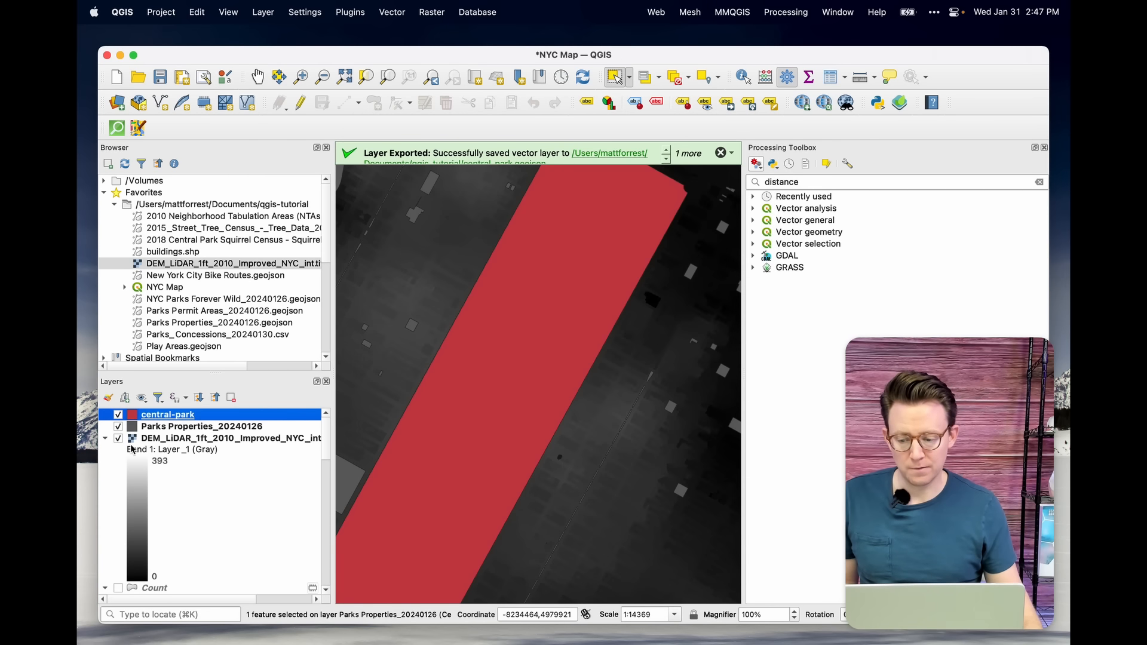
left_click(118, 426)
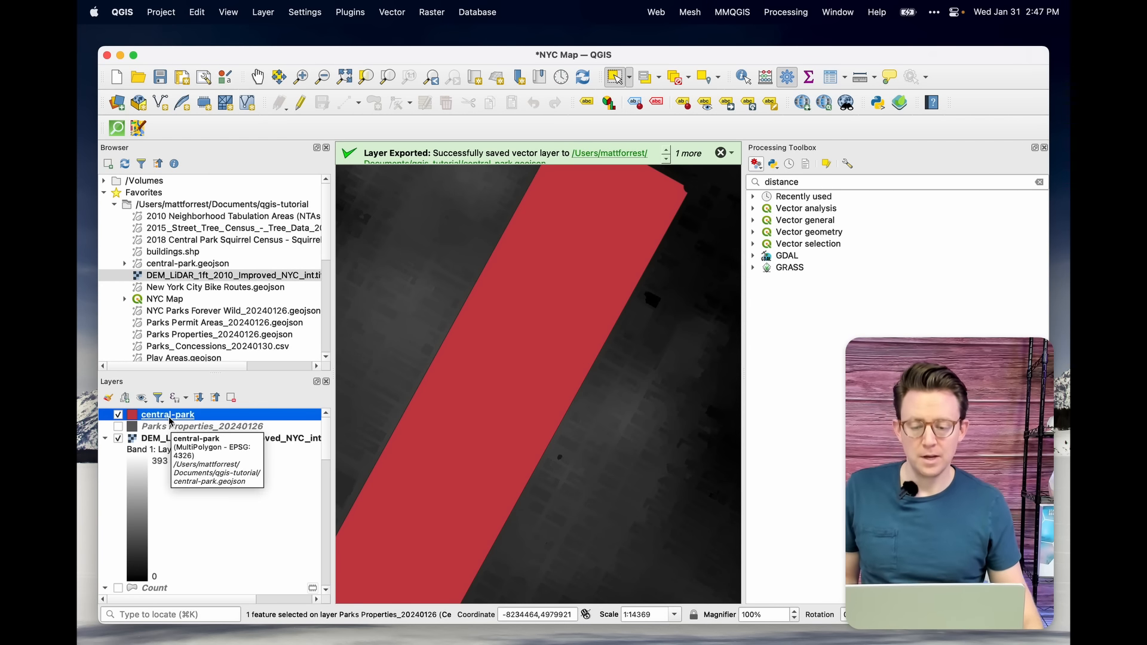
Step: Find and run Clip Raster by Mask Layer on DEM_LiDAR_1ft_2010_Improved_NYC_int with central-park as the mask layer
scroll(699, 316, "down", 2)
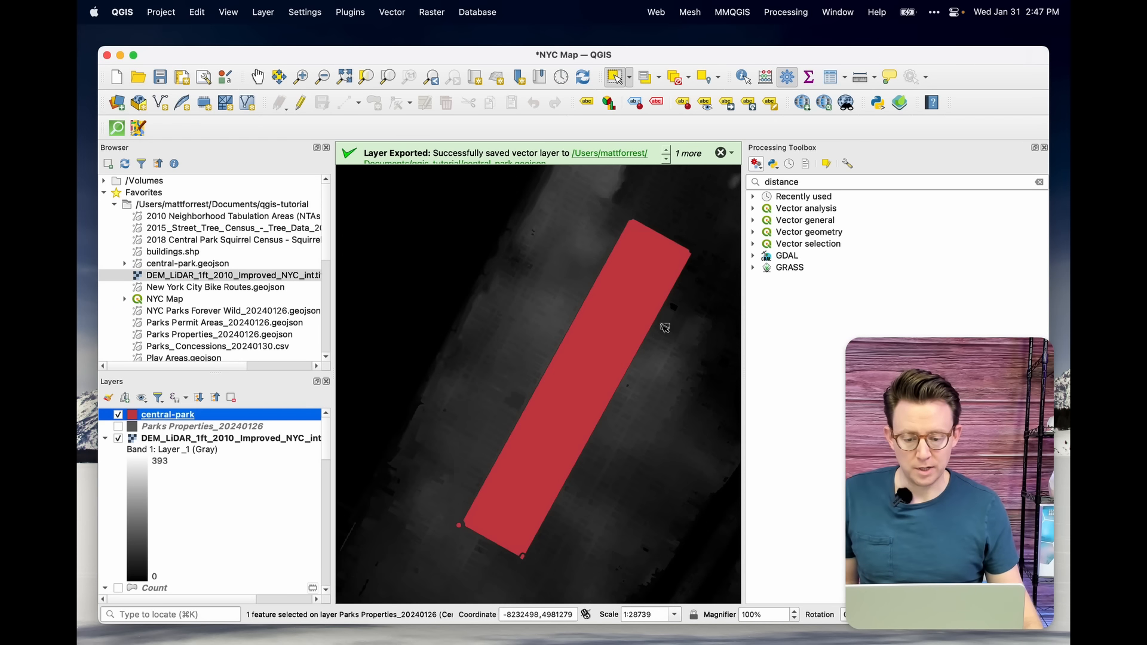
double_click(835, 182)
type("cli")
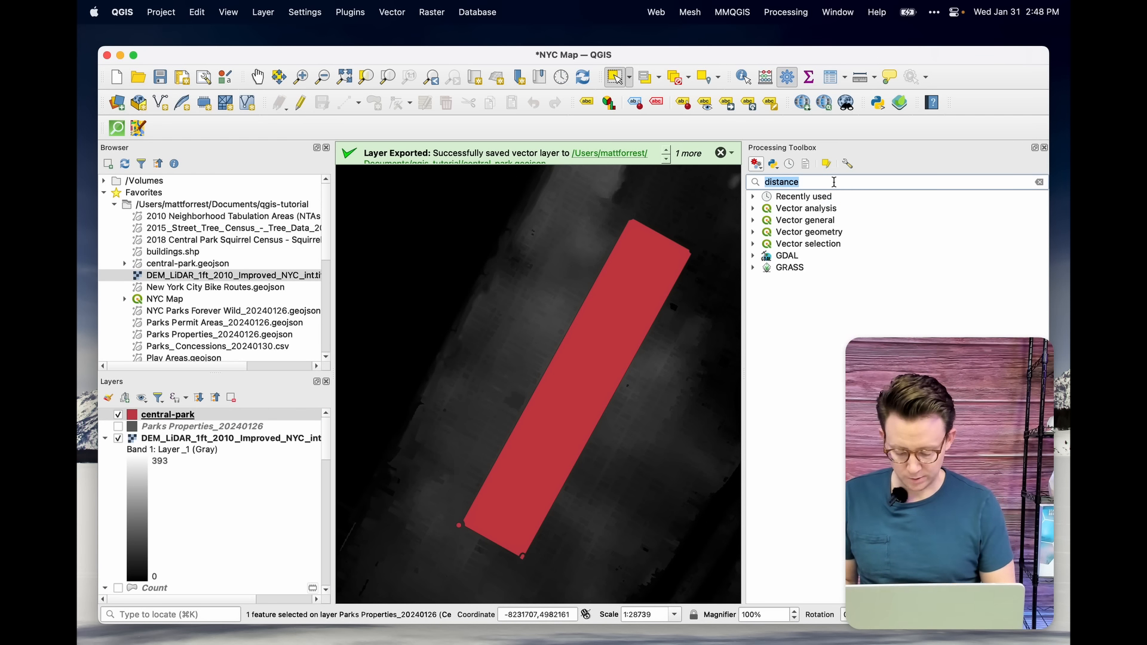
type("p")
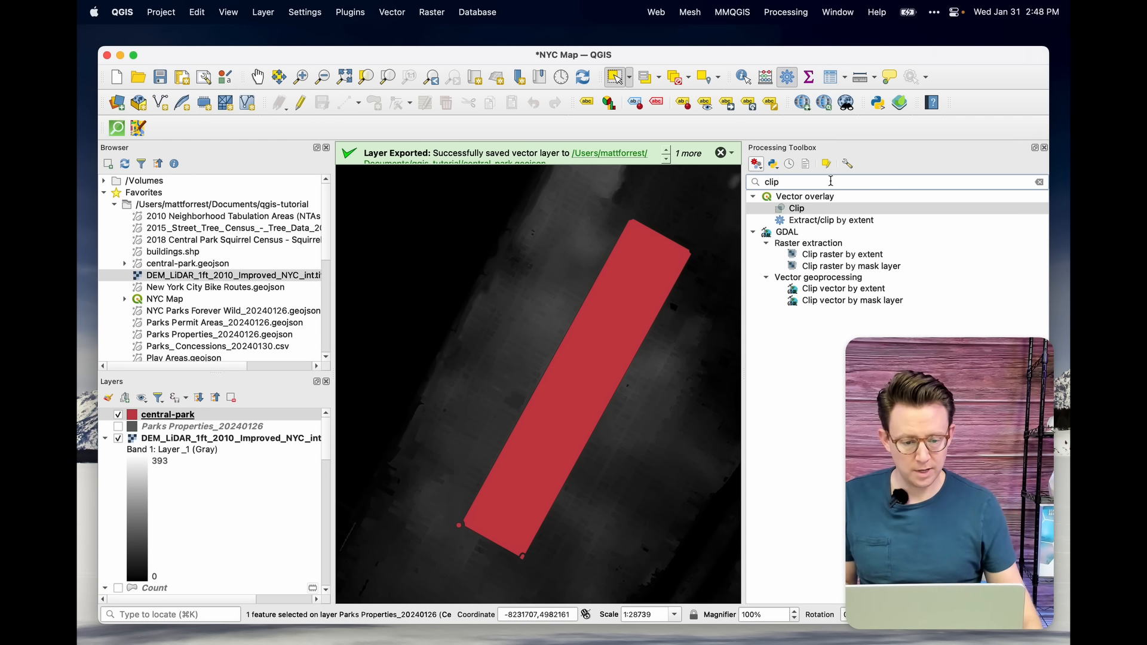
double_click(840, 266)
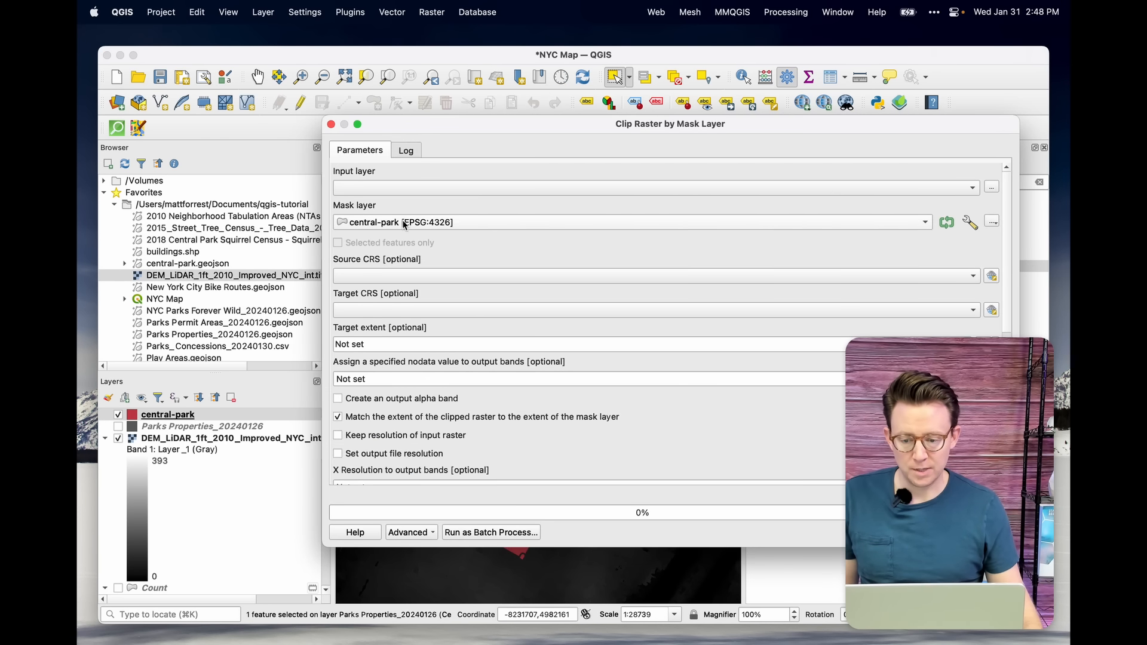
left_click(449, 189)
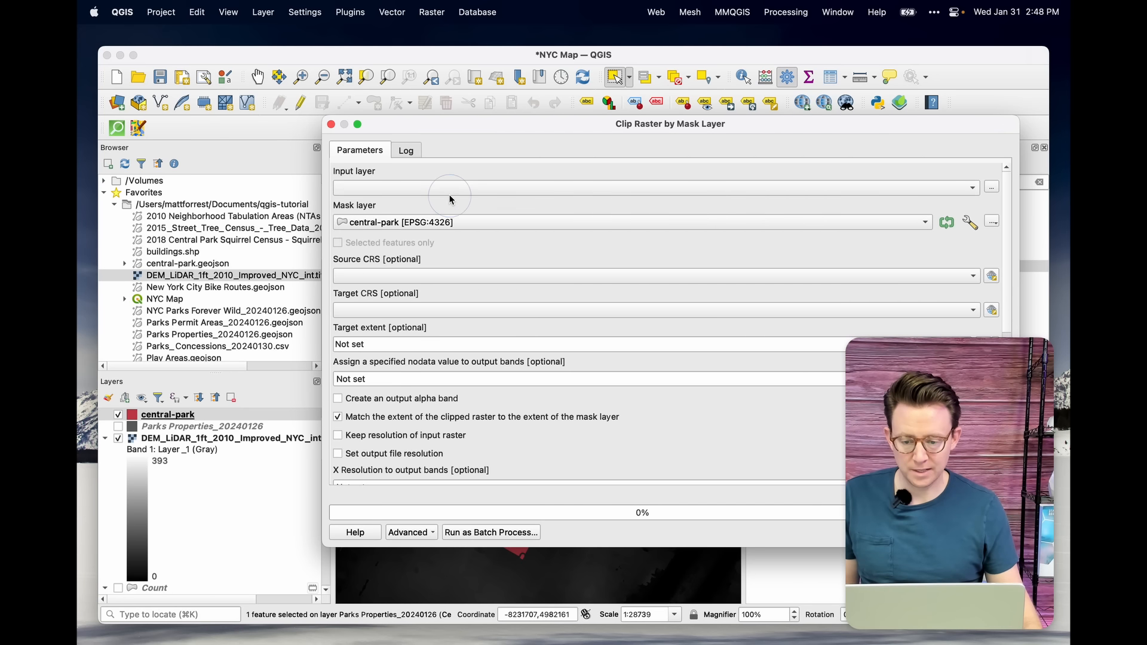
left_click(430, 190)
left_click_drag(604, 125, 438, 128)
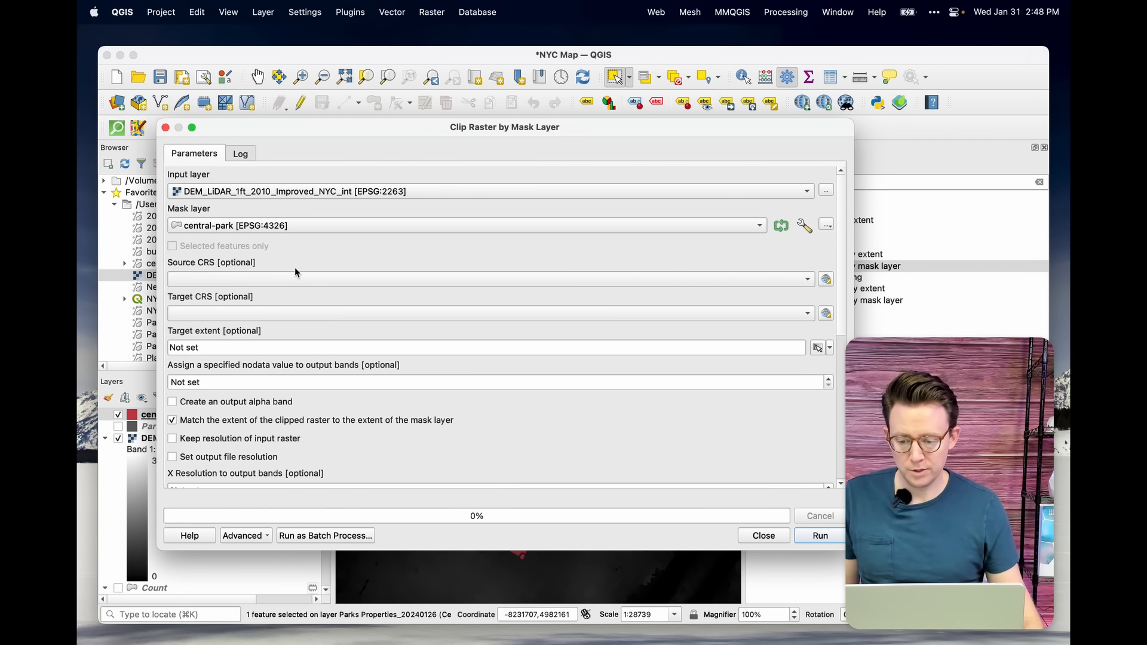
left_click(821, 536)
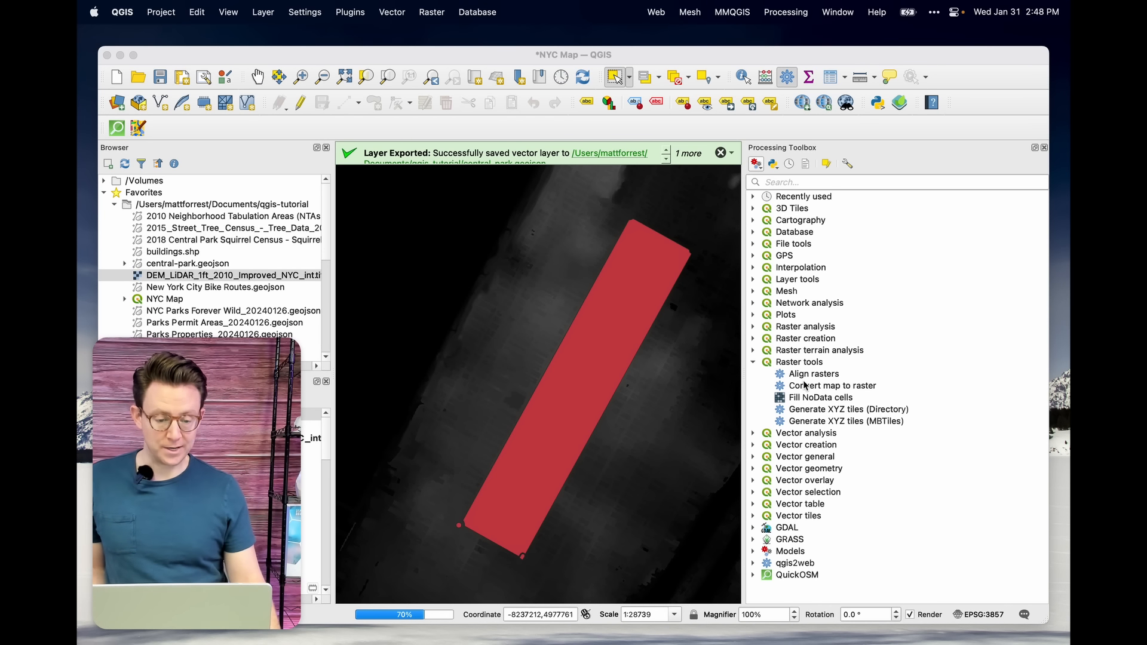
Step: Examine the processing algorithms available under Raster analysis, Raster creation, Raster terrain analysis, Raster tools and GDAL Raster conversion
left_click(754, 327)
scroll(812, 410, "down", 3)
scroll(813, 409, "down", 2)
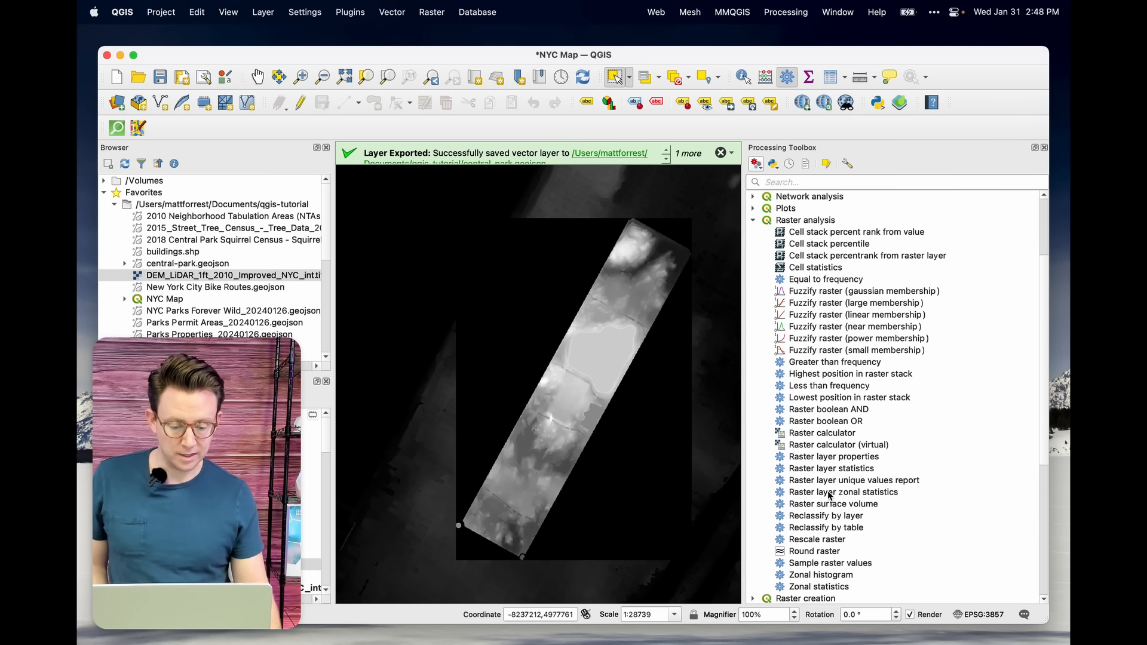
scroll(830, 495, "down", 2)
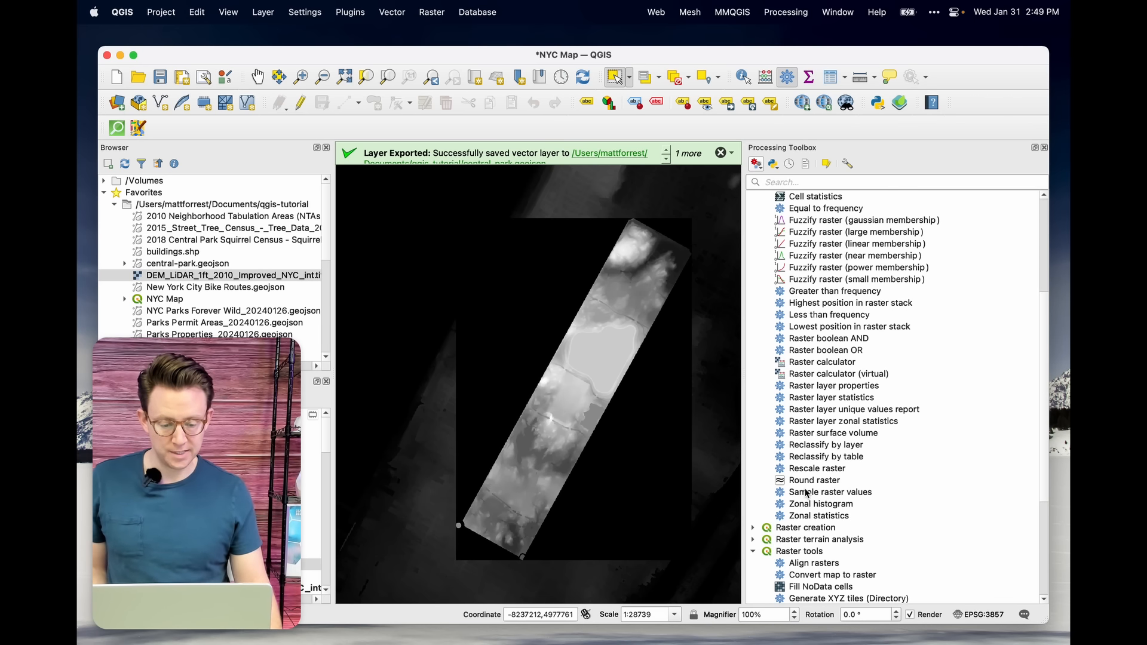
scroll(806, 494, "down", 2)
left_click(752, 460)
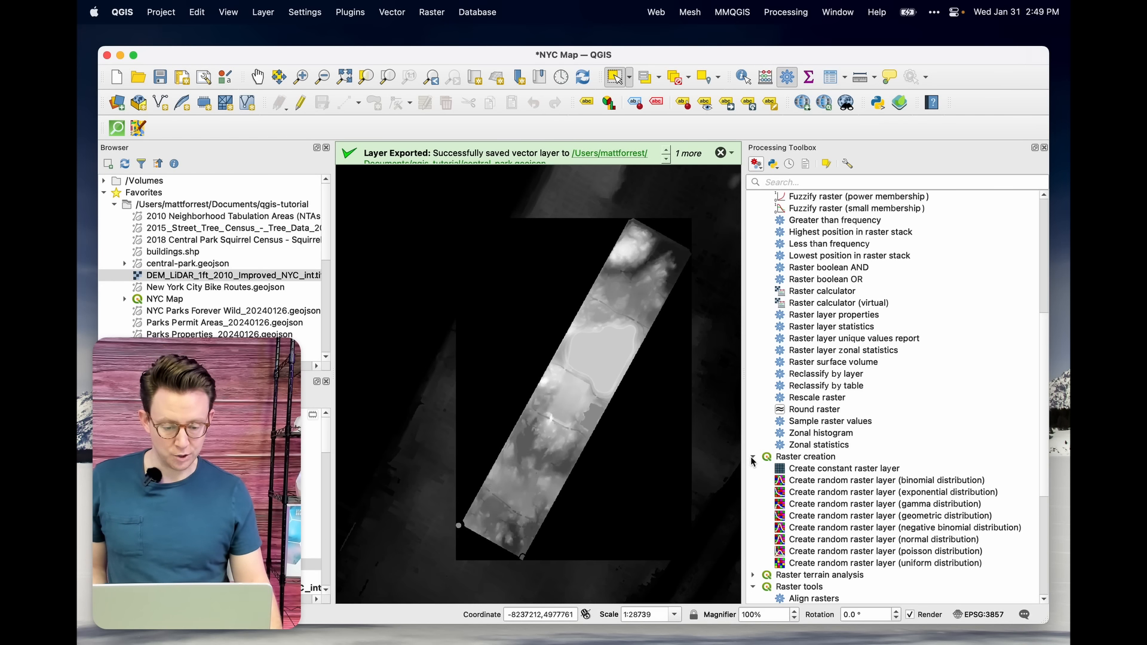
scroll(754, 462, "down", 3)
left_click(753, 469)
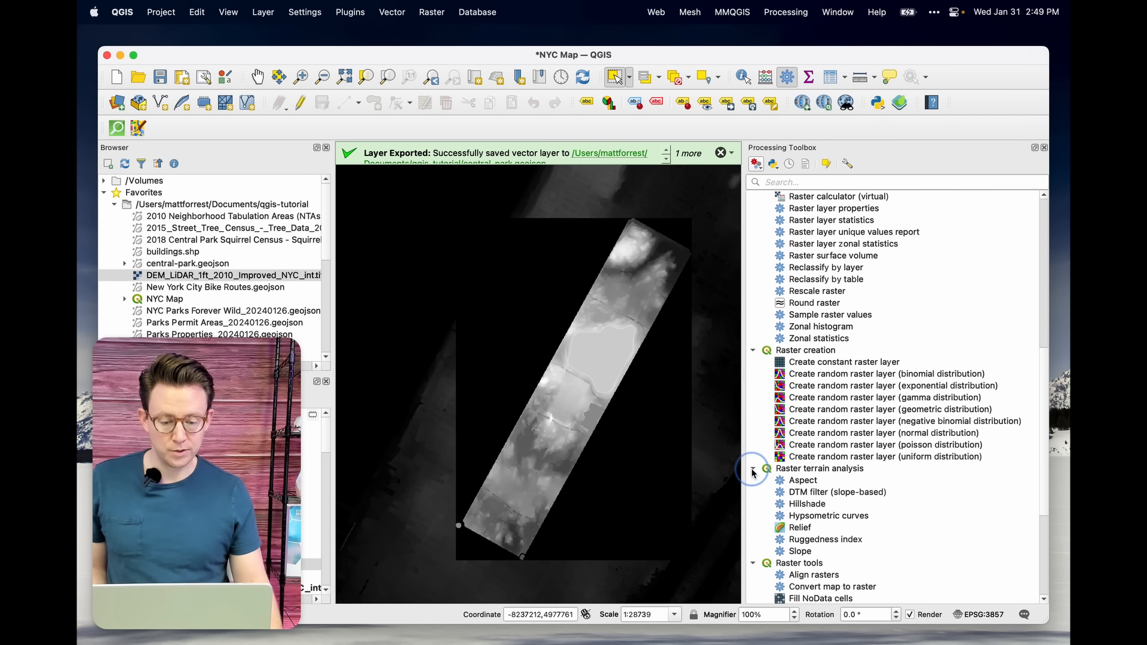
scroll(820, 542, "down", 3)
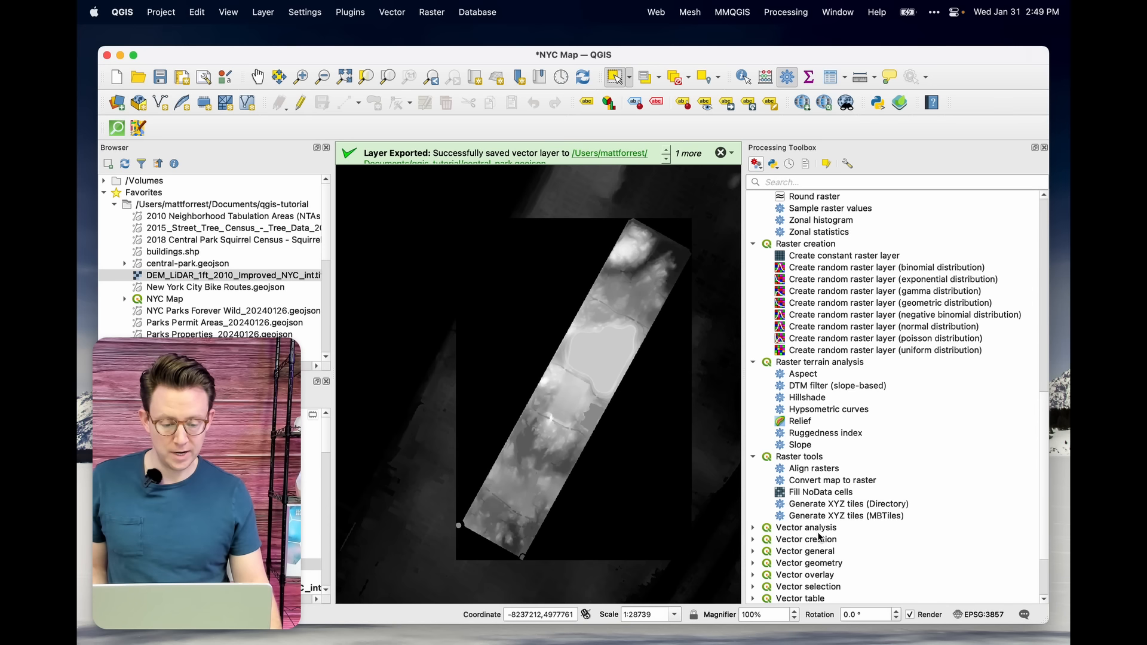
scroll(820, 537, "down", 2)
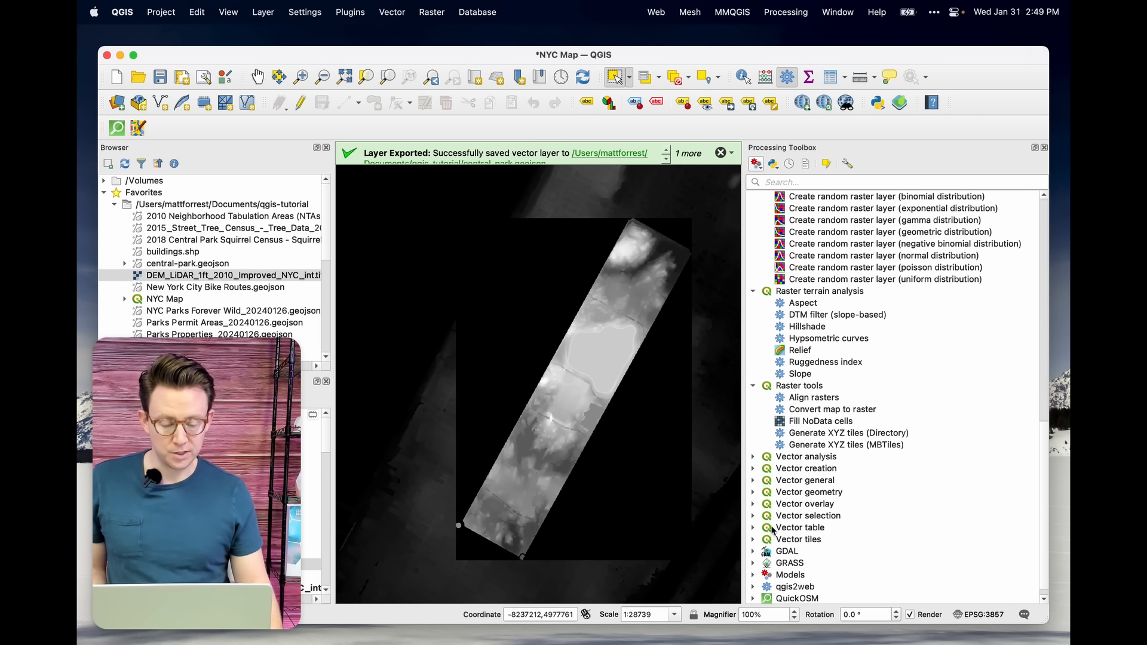
left_click(753, 551)
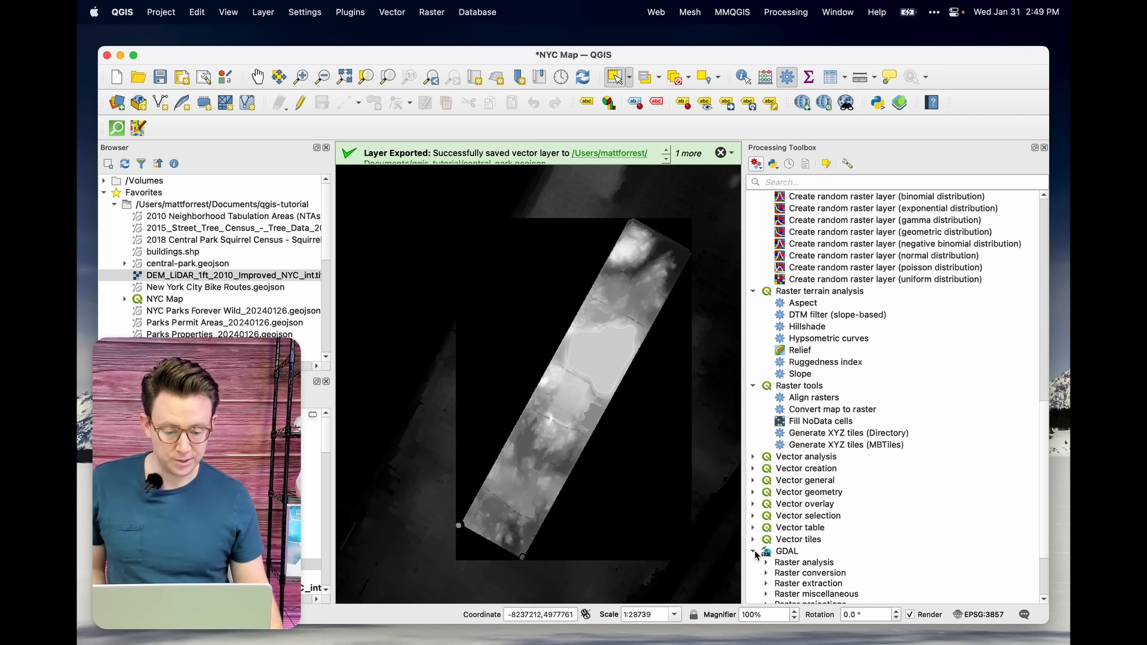
scroll(777, 526, "down", 2)
left_click(767, 503)
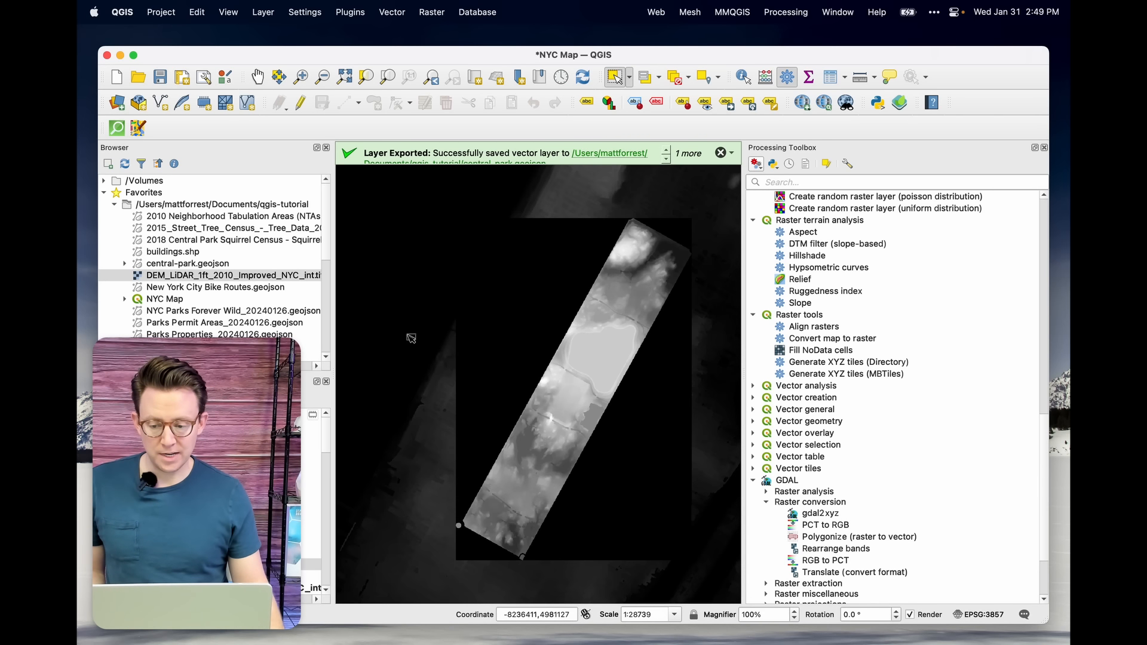
Step: Hide the DEM_LiDAR_1ft_2010_Improved_NYC_int layer and inspect the clipped Central Park raster up close
left_click_drag(209, 355, 963, 358)
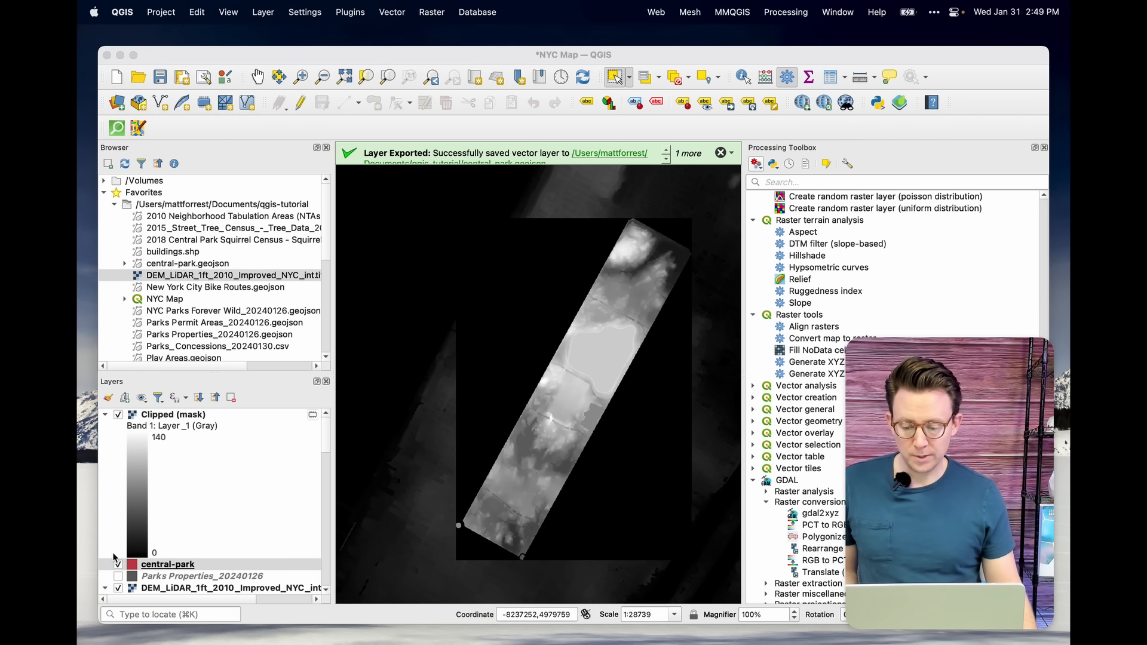
left_click(118, 589)
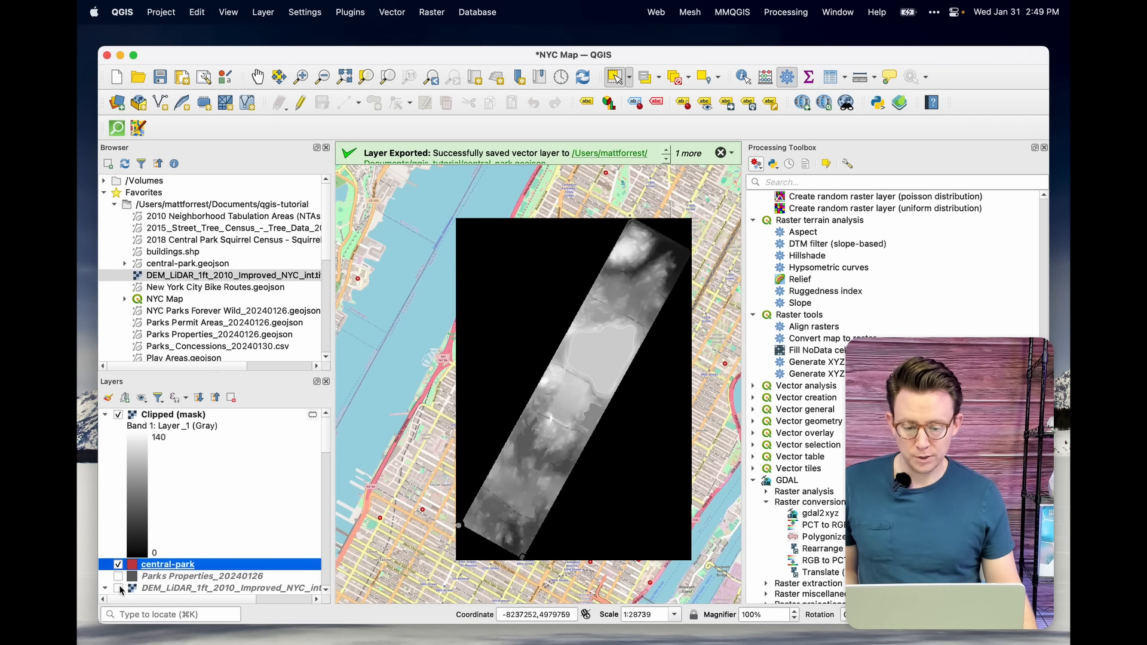
scroll(595, 358, "up", 1)
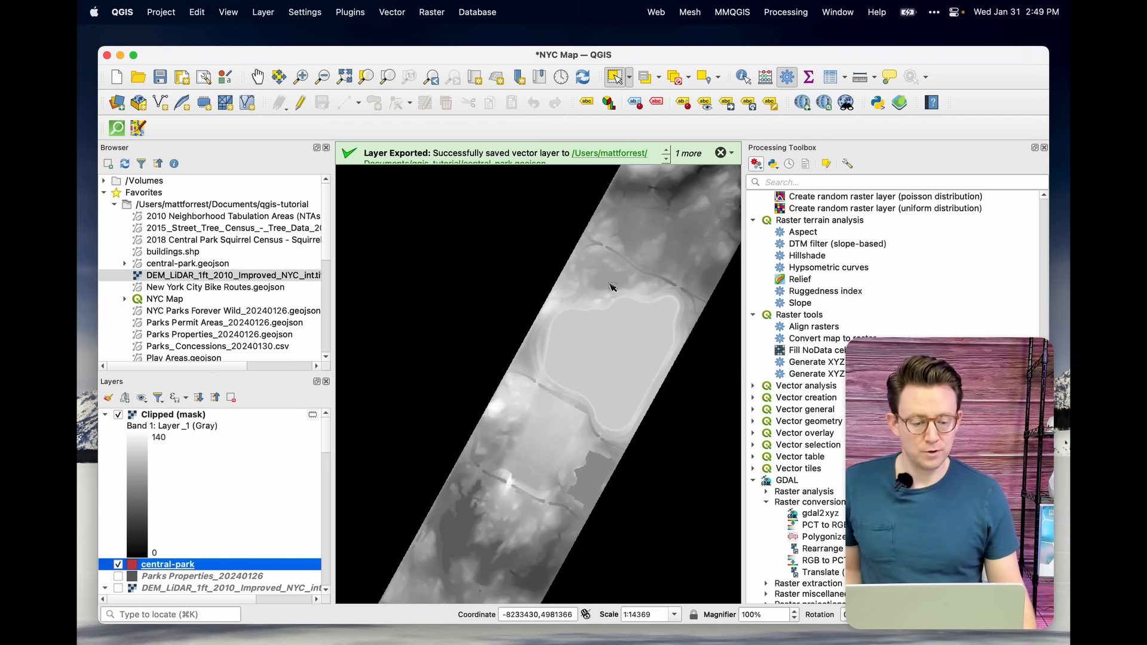
Step: Run Hillshade on the Clipped (mask) raster with Z factor 1, azimuth 300 and vertical angle 40, output to a temporary file
left_click_drag(944, 405, 289, 367)
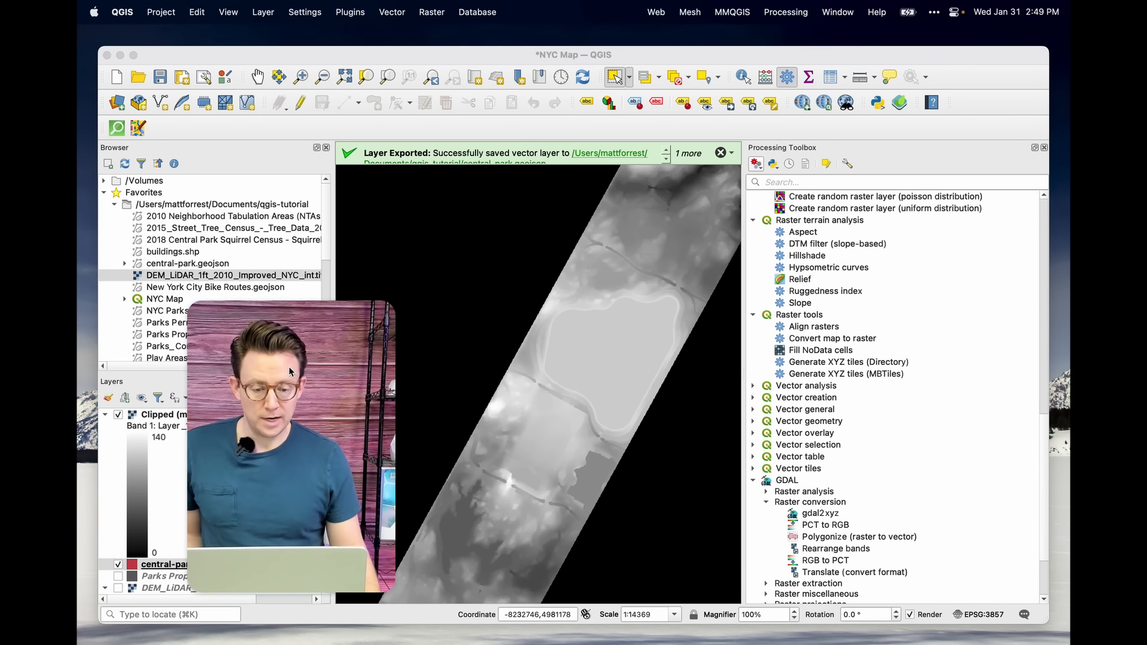
left_click(800, 254)
double_click(801, 253)
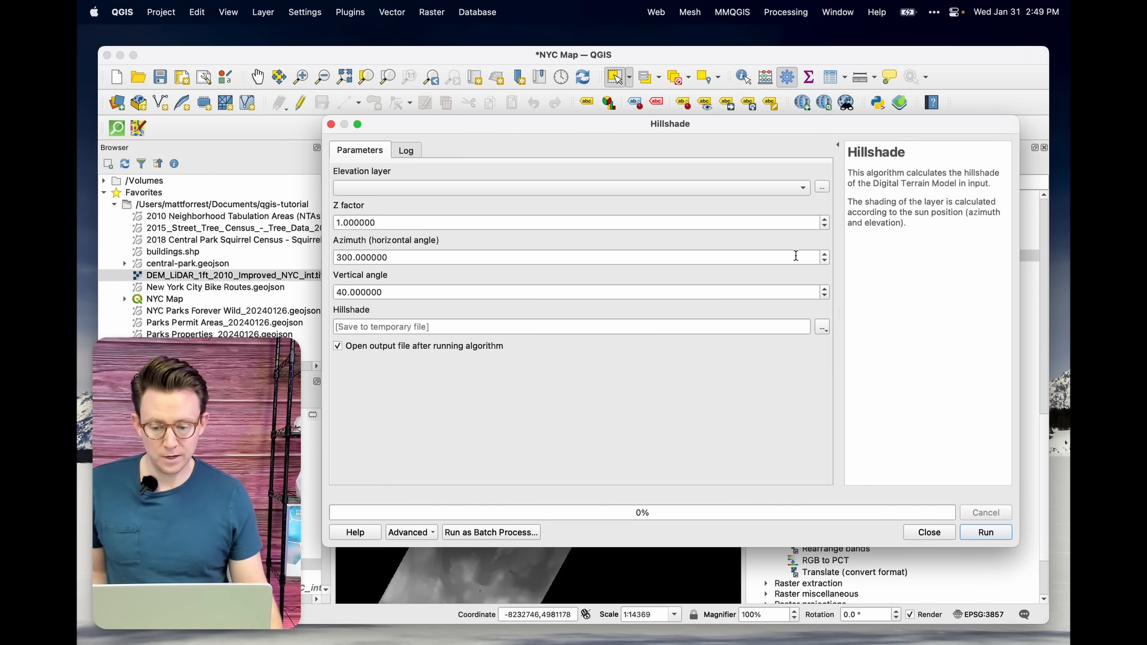
left_click(544, 190)
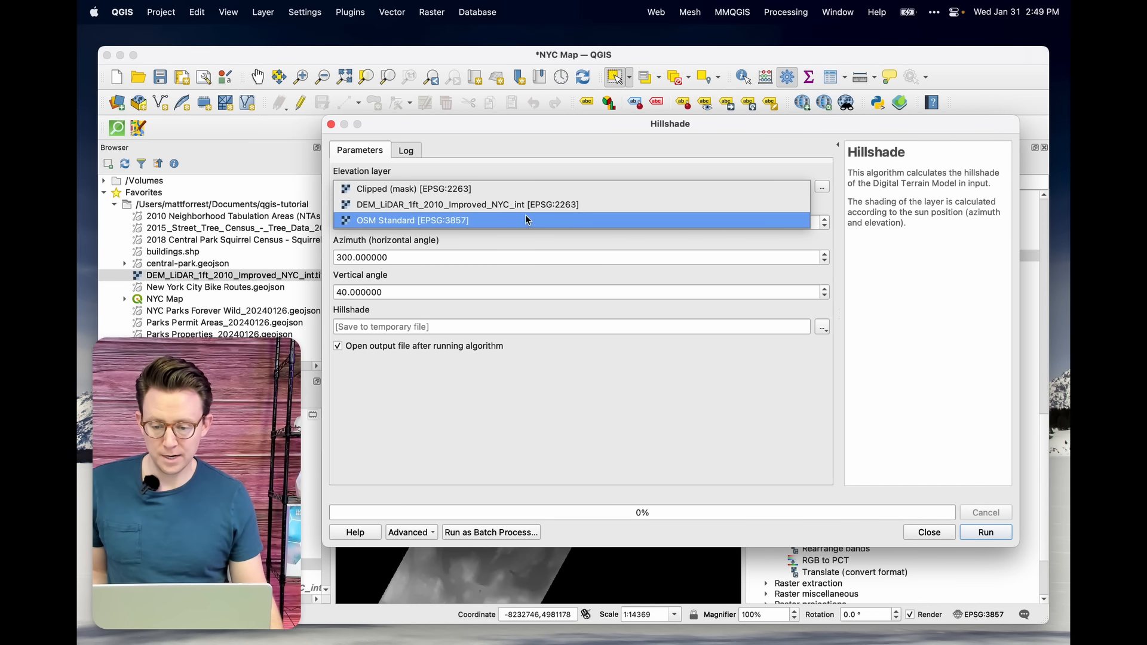
left_click(509, 190)
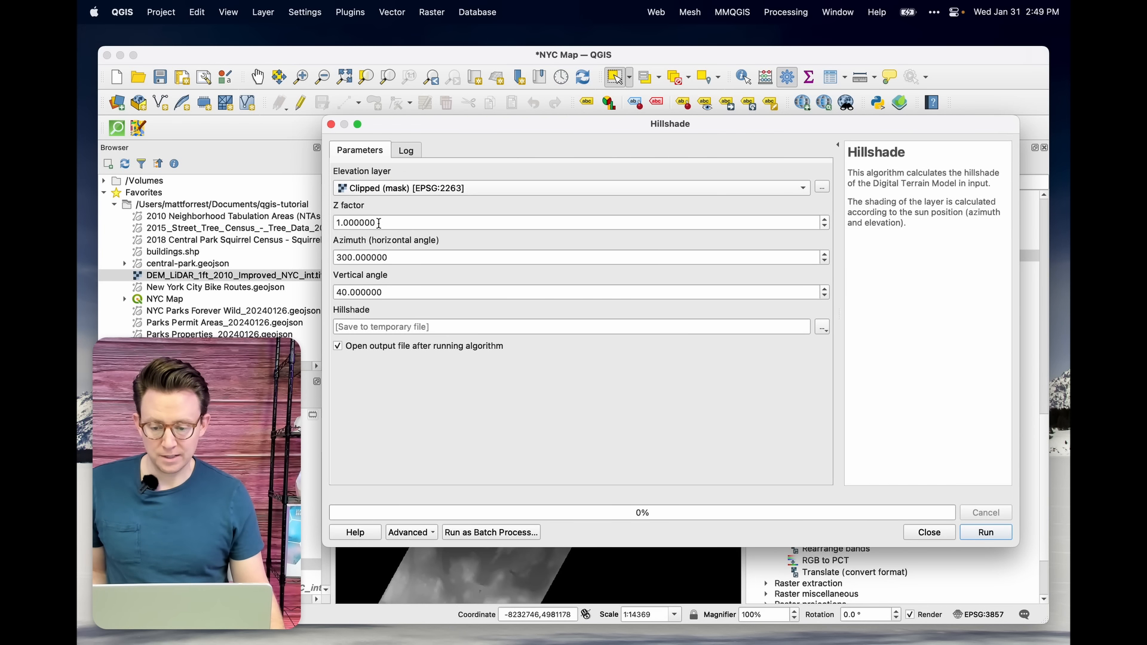
left_click(975, 533)
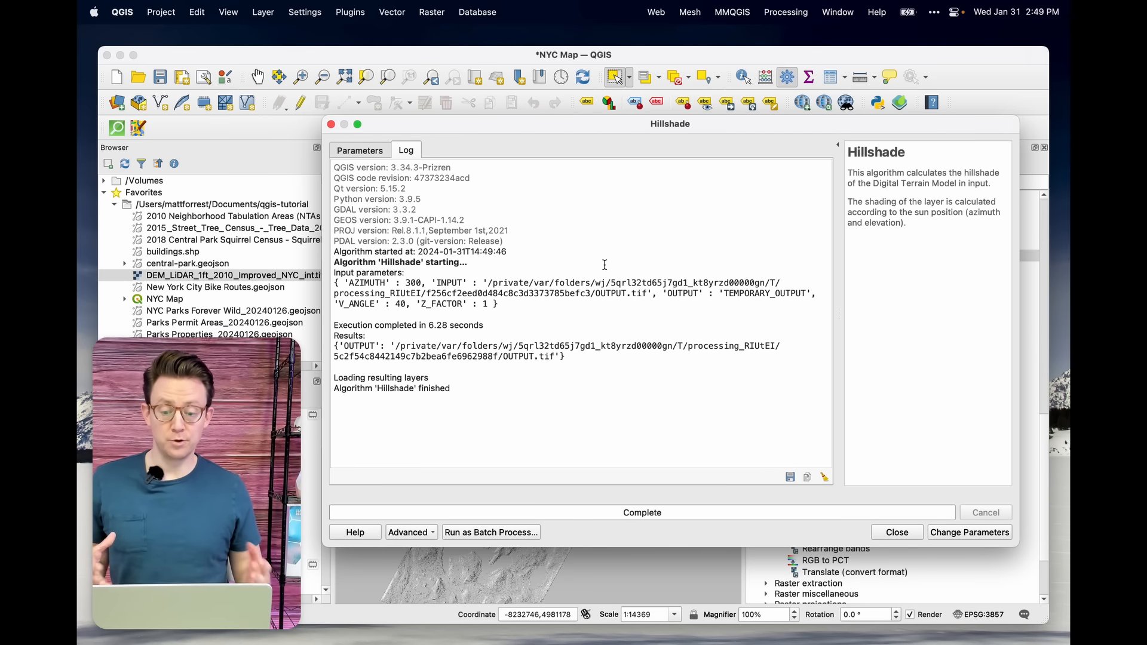
Step: Examine the hillshade's terrain detail around Central Park at close and wide scales
left_click(330, 124)
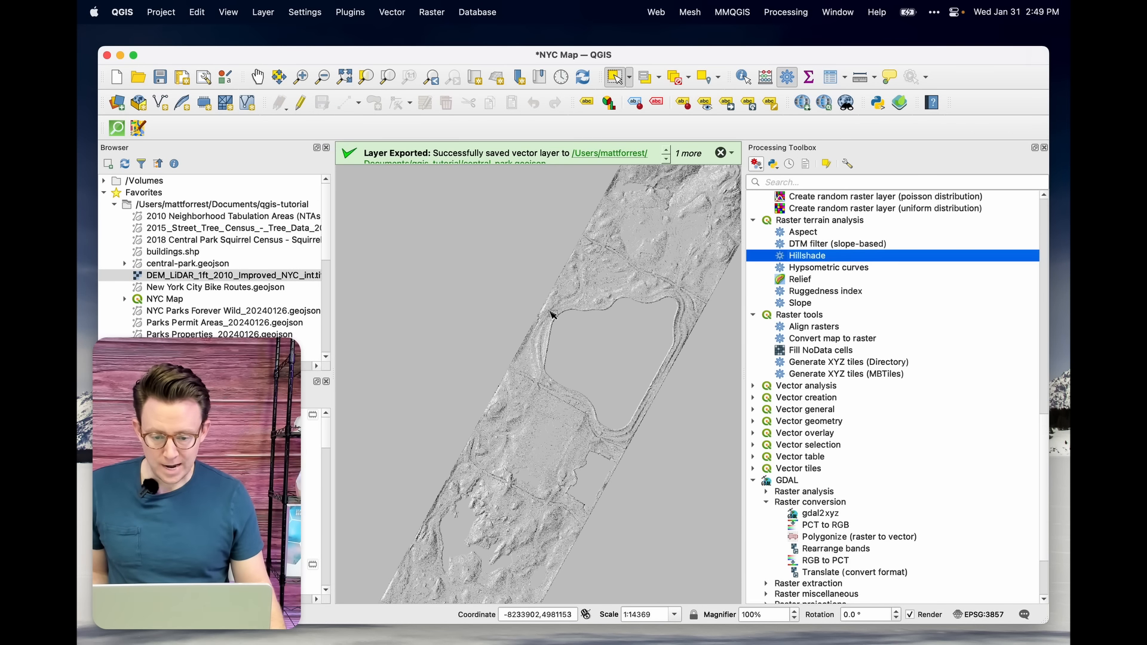
scroll(604, 335, "up", 2)
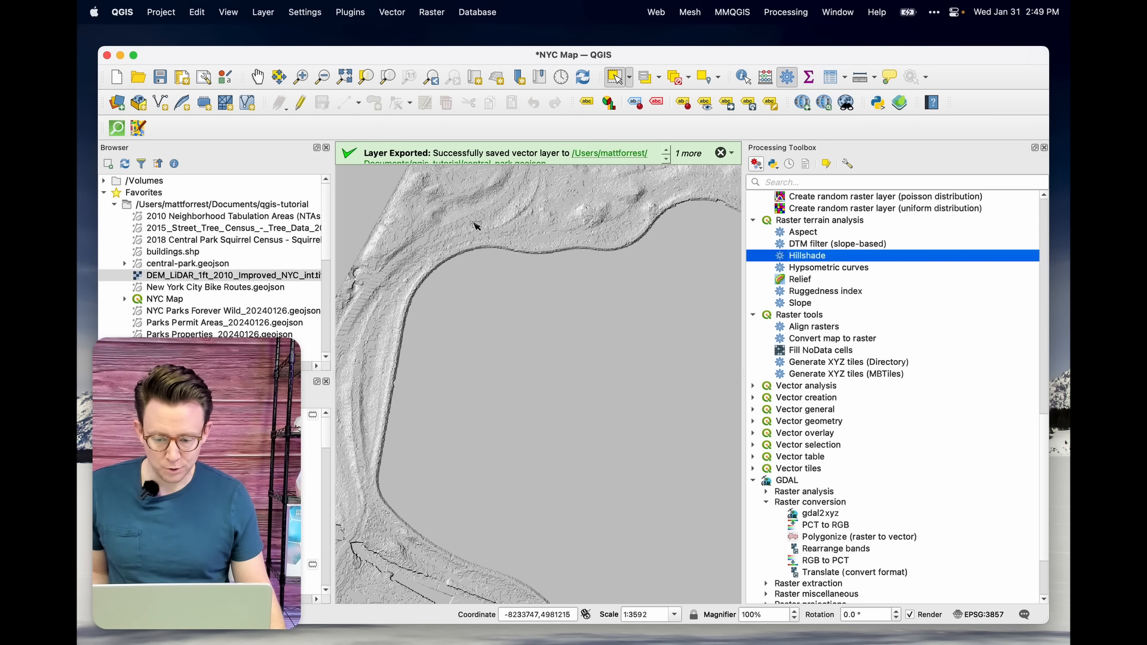
scroll(585, 303, "down", 2)
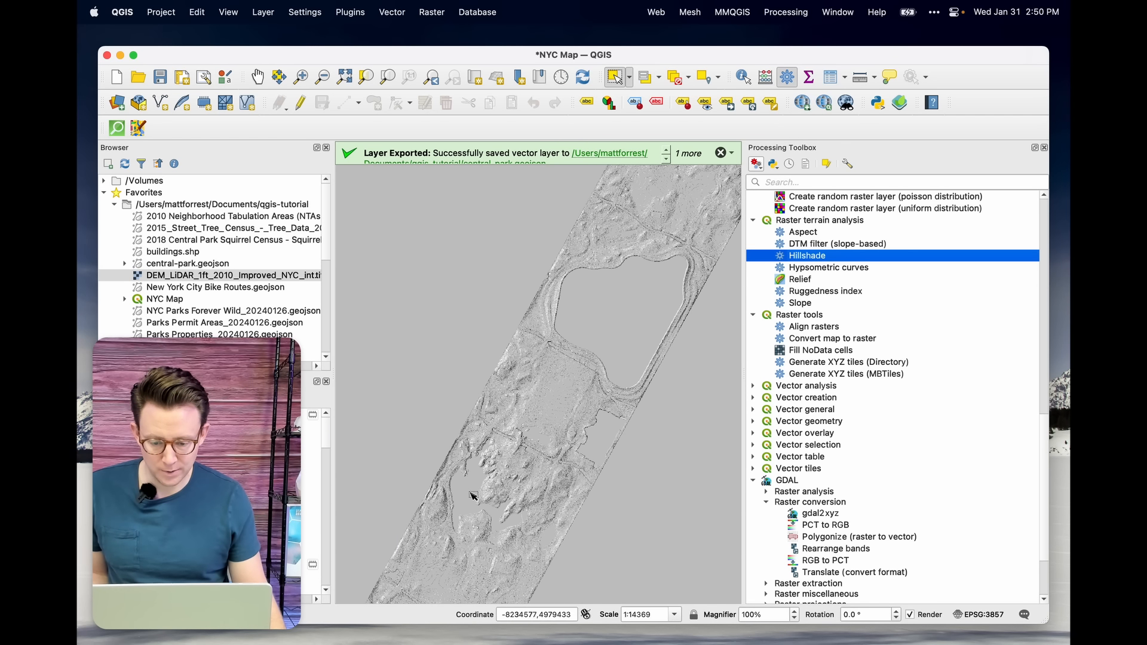
left_click(258, 76)
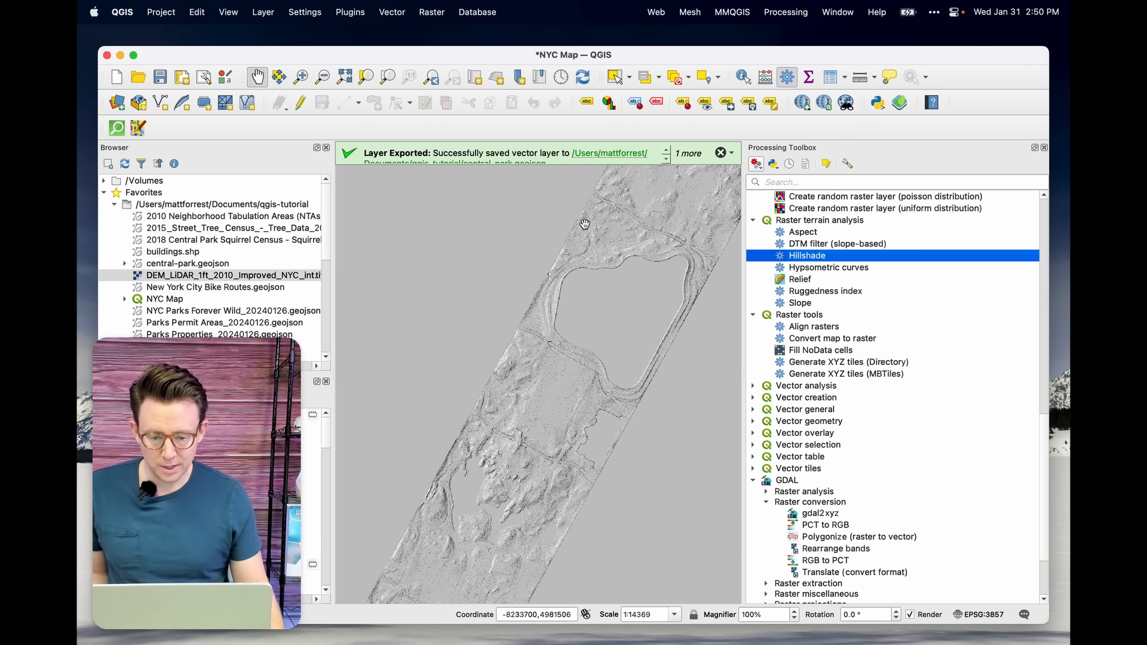
left_click_drag(585, 226, 550, 106)
scroll(515, 393, "up", 1)
scroll(490, 391, "up", 2)
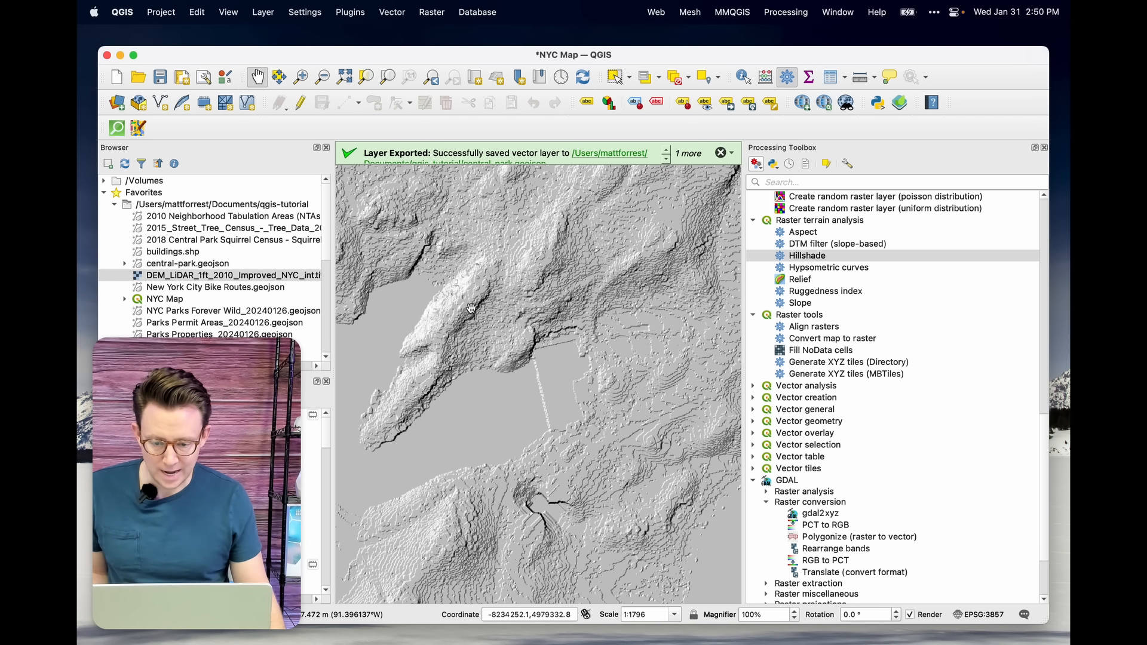
scroll(471, 308, "up", 2)
scroll(477, 285, "down", 1)
left_click_drag(477, 285, 564, 271)
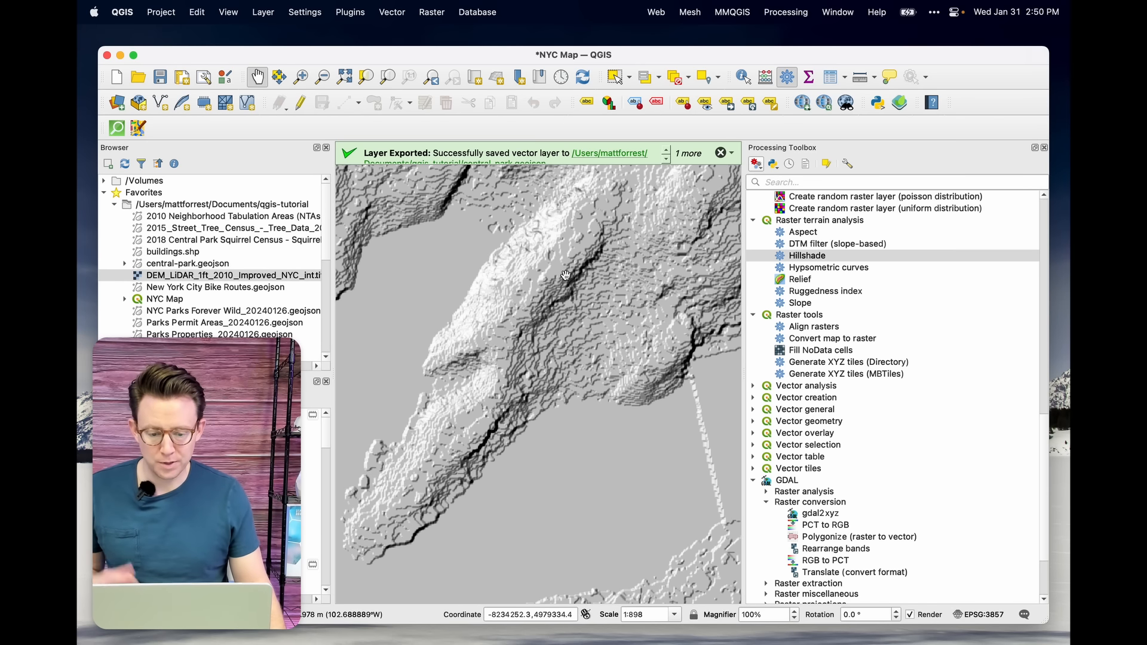
scroll(566, 276, "down", 2)
scroll(536, 329, "down", 1)
left_click_drag(523, 353, 605, 270)
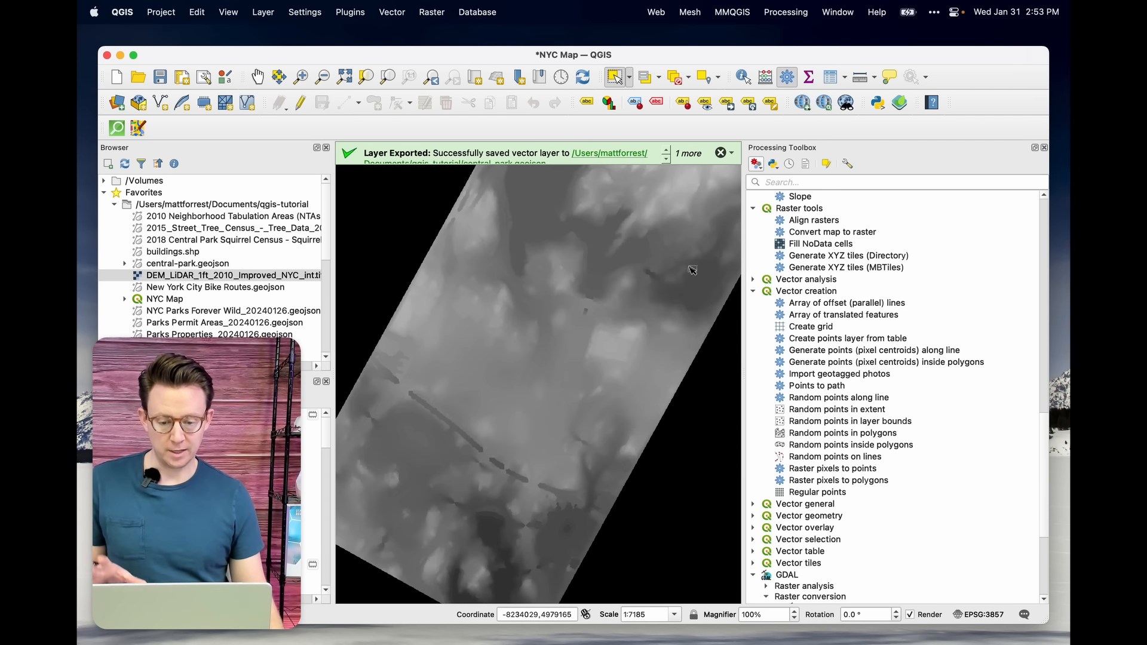
Step: Find and run GDAL Contour on the Clipped (mask) raster with interval 10 and attribute ELEV, output to a temporary file
left_click(776, 183)
type("contour")
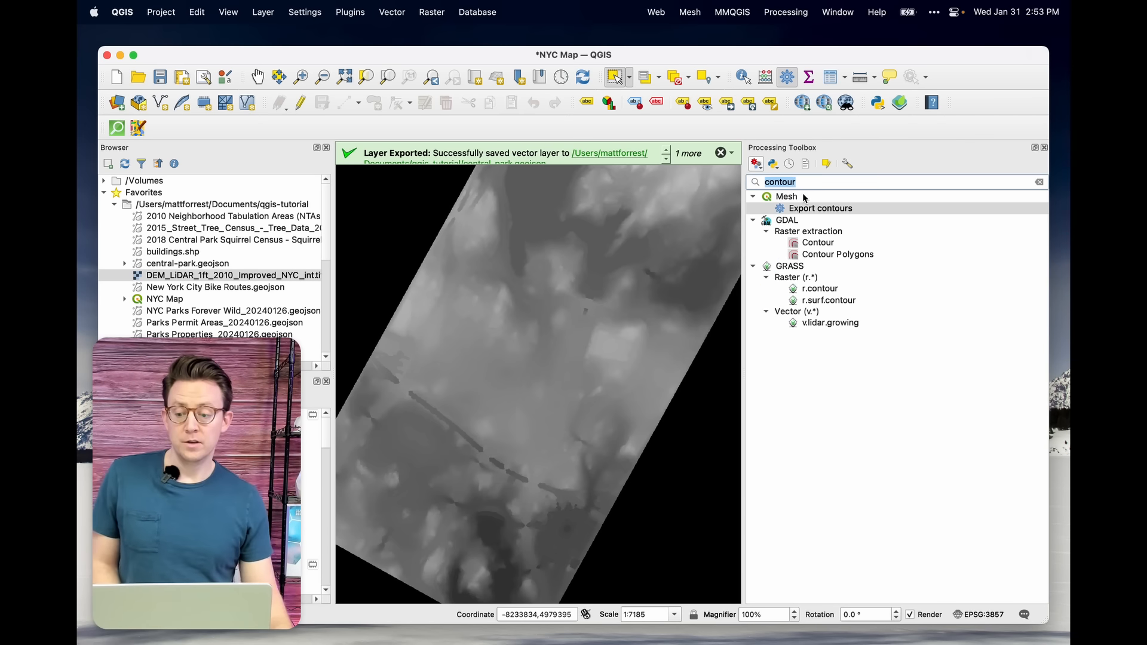
double_click(807, 246)
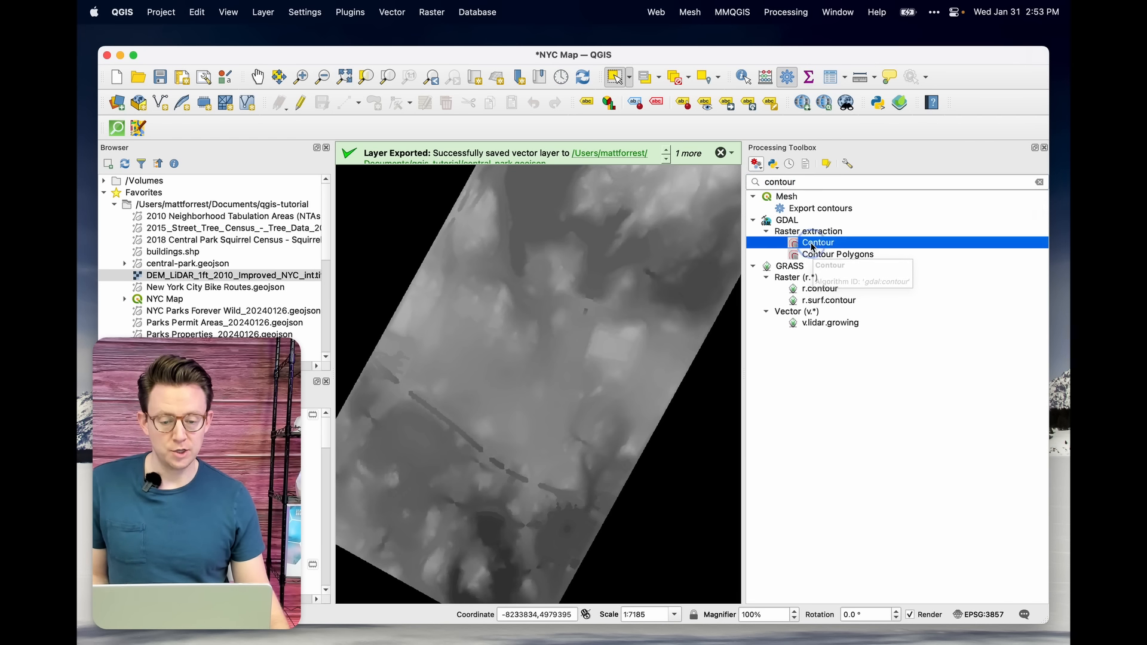
left_click(572, 188)
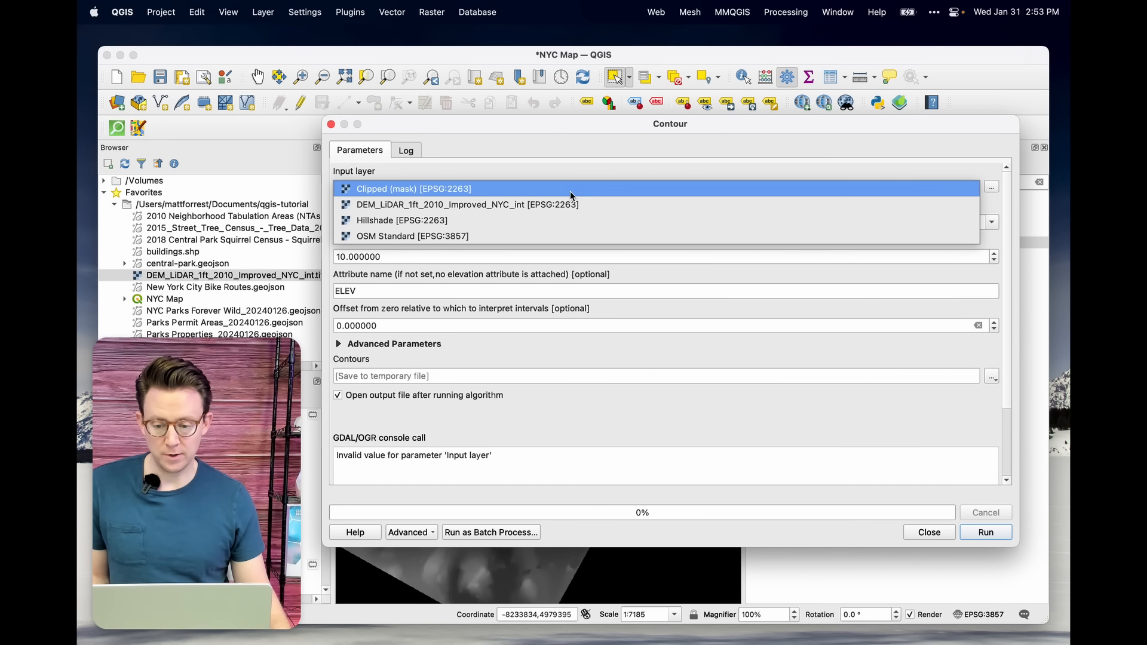
left_click(567, 189)
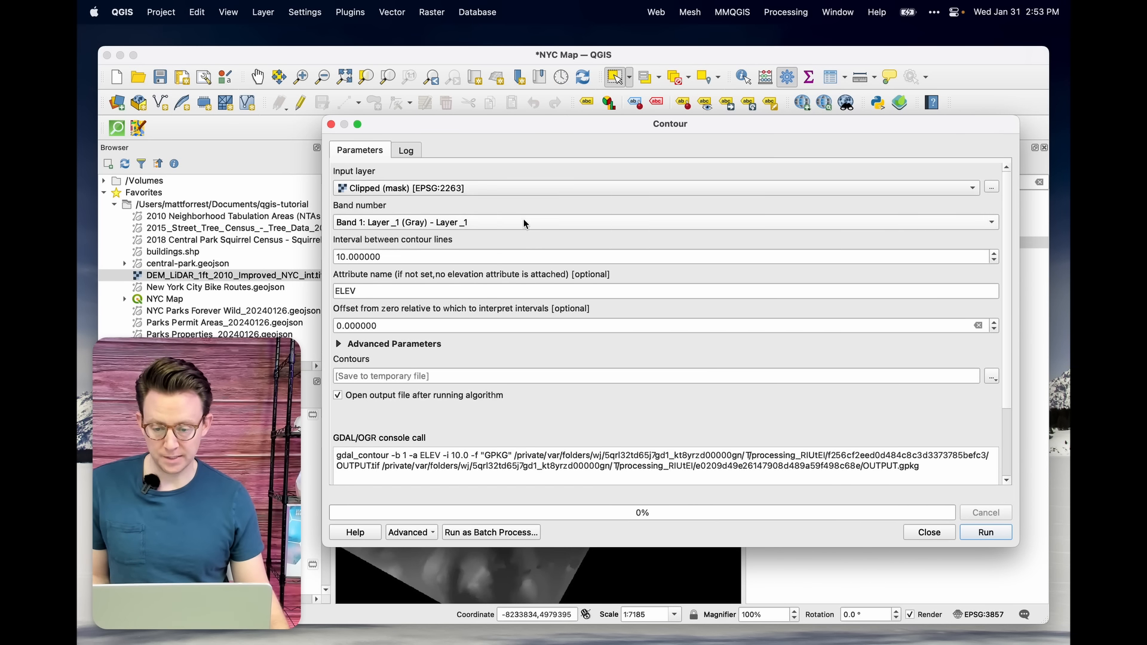
left_click(972, 532)
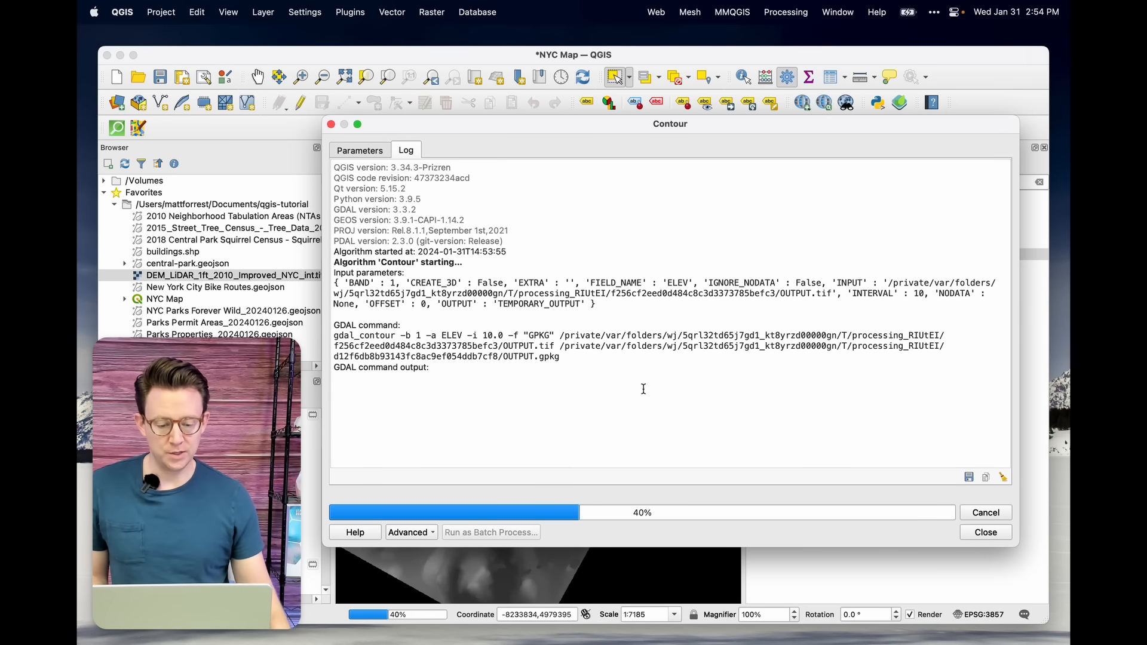
left_click(881, 591)
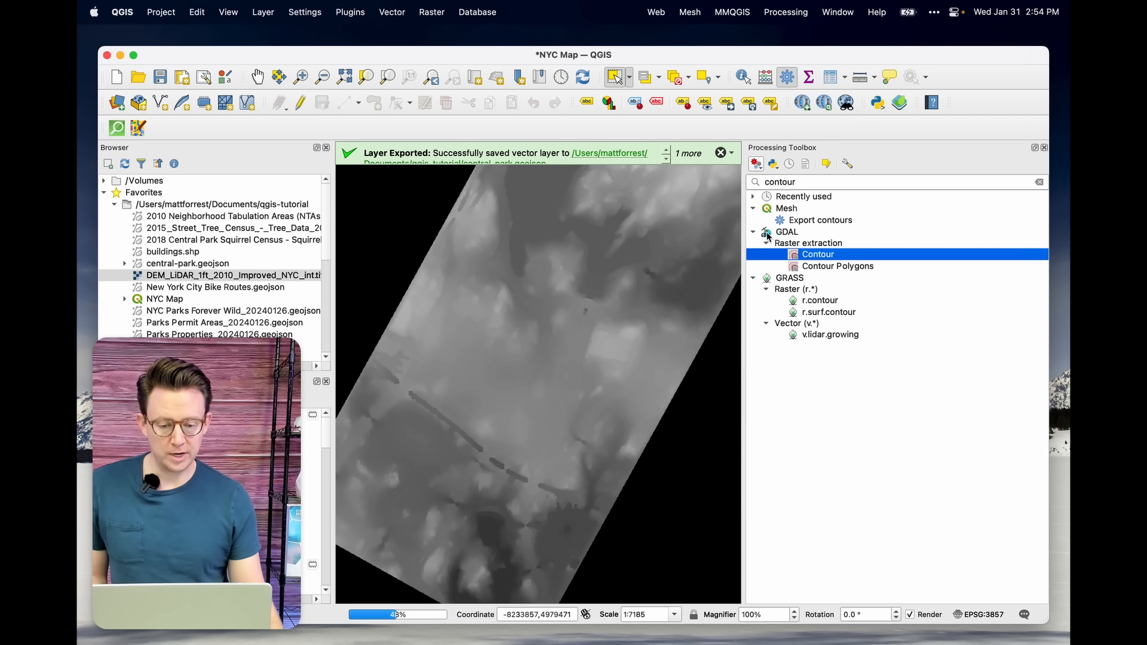
Step: Search the processing algorithms for "interpo"
double_click(809, 182)
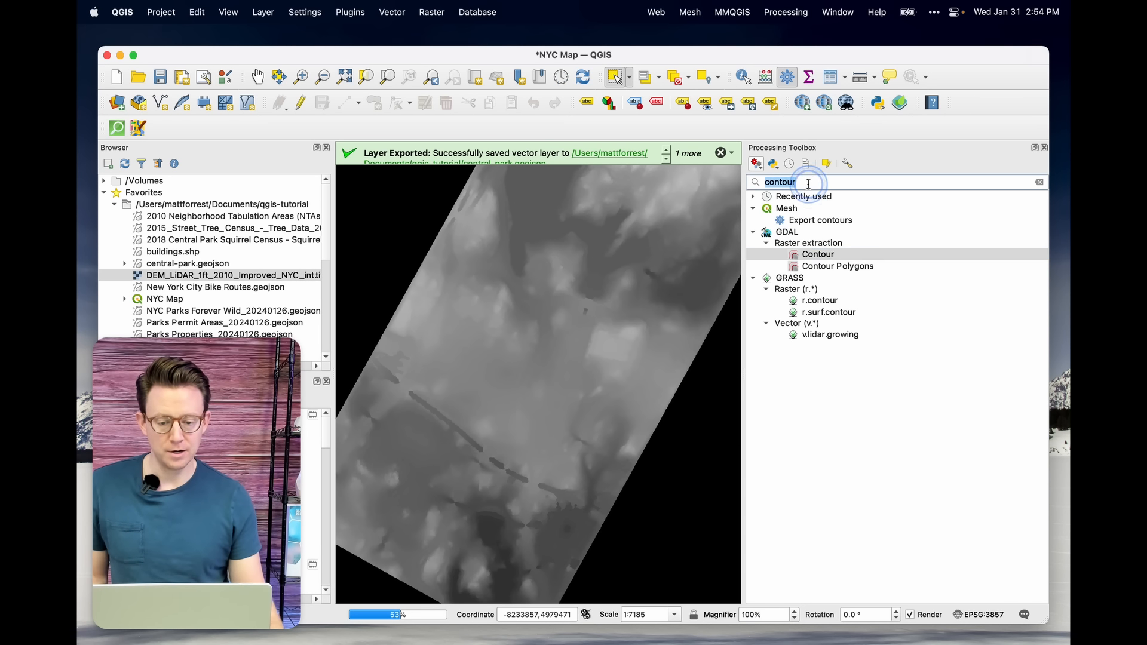
type("interpo")
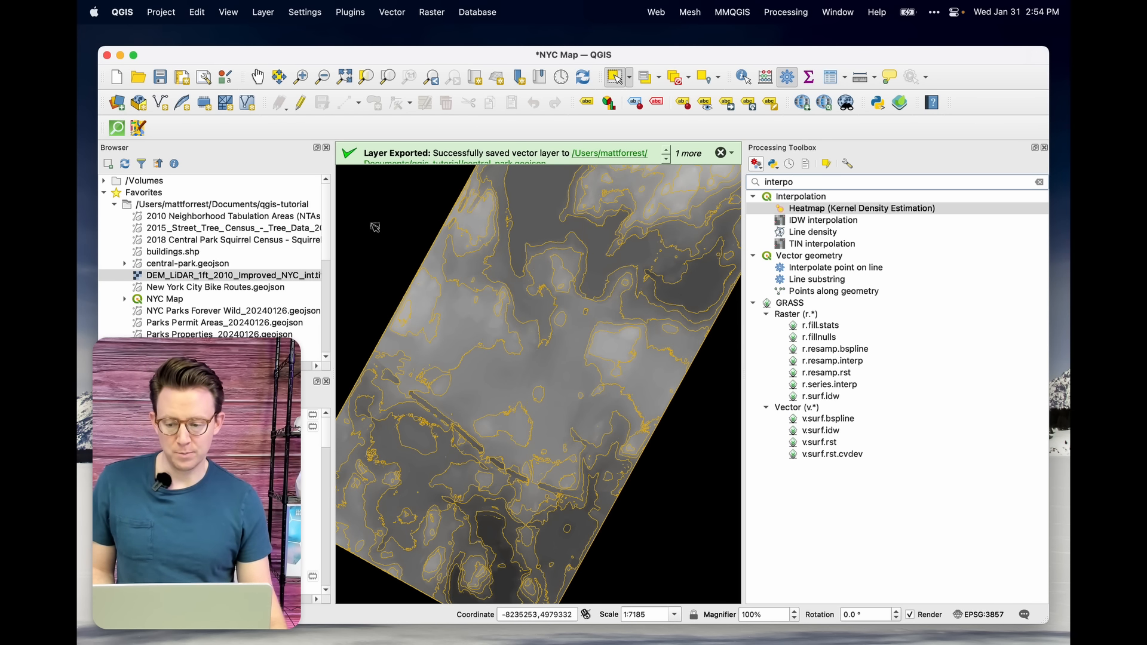
left_click_drag(205, 412, 884, 389)
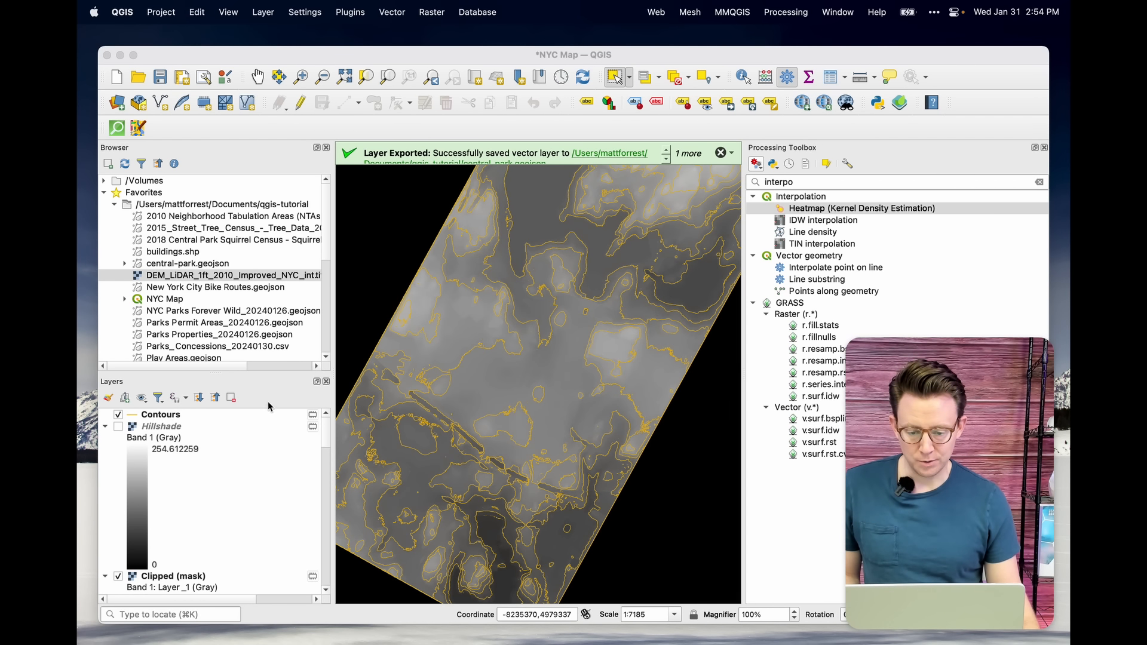
Step: Set the line width of the Contours layer's symbol to 1 millimetre
double_click(158, 414)
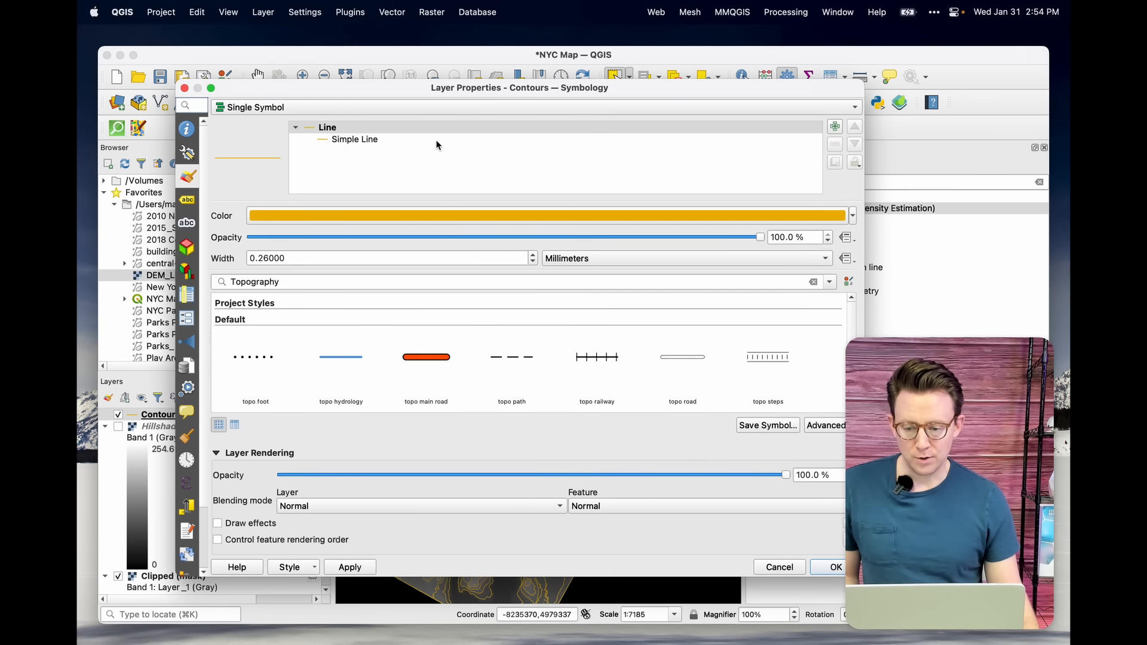
double_click(366, 258)
type("1")
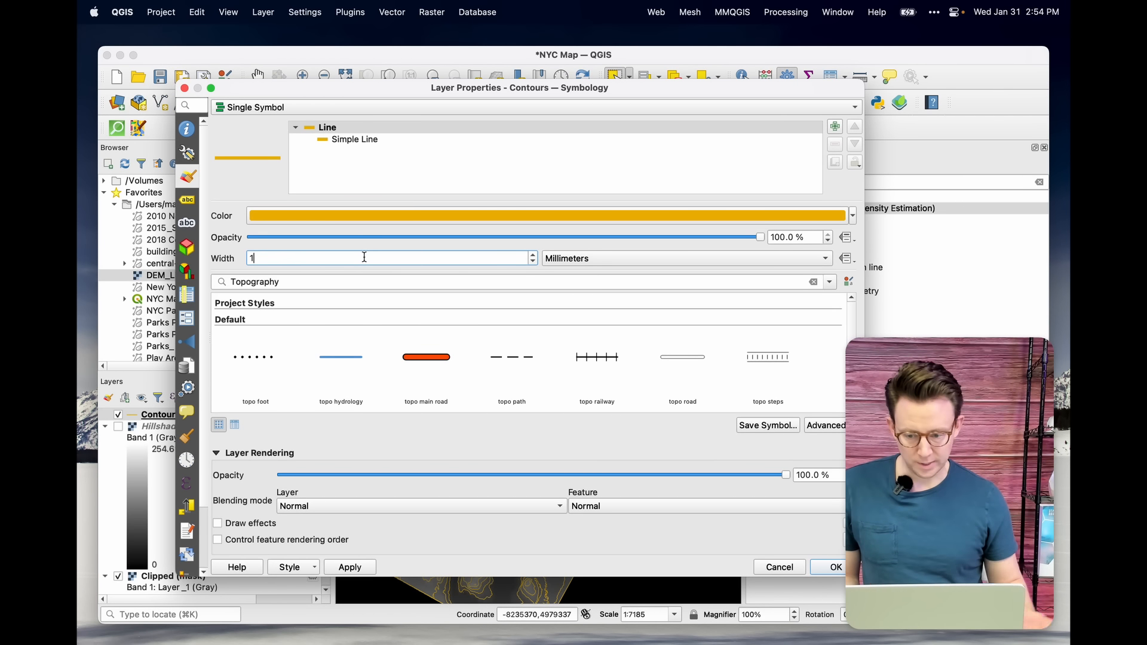
Step: Style the Contours layer as Graduated on ELEV with the Greens color ramp, classify it and apply the symbology
left_click(384, 107)
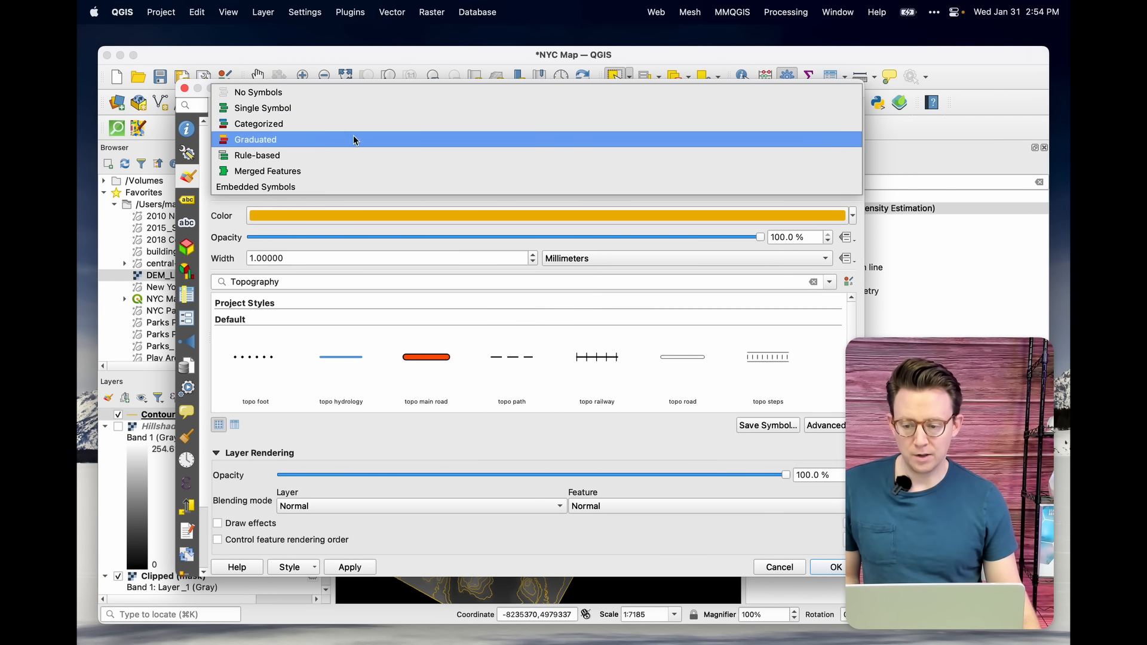
left_click(340, 143)
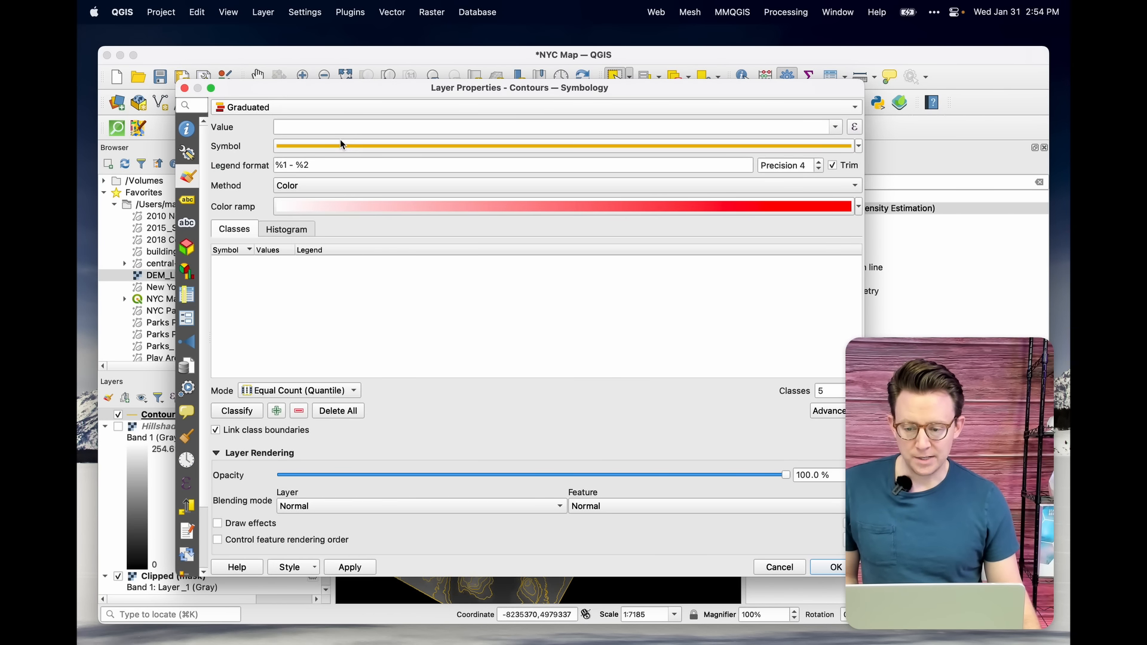
left_click(830, 127)
left_click(721, 174)
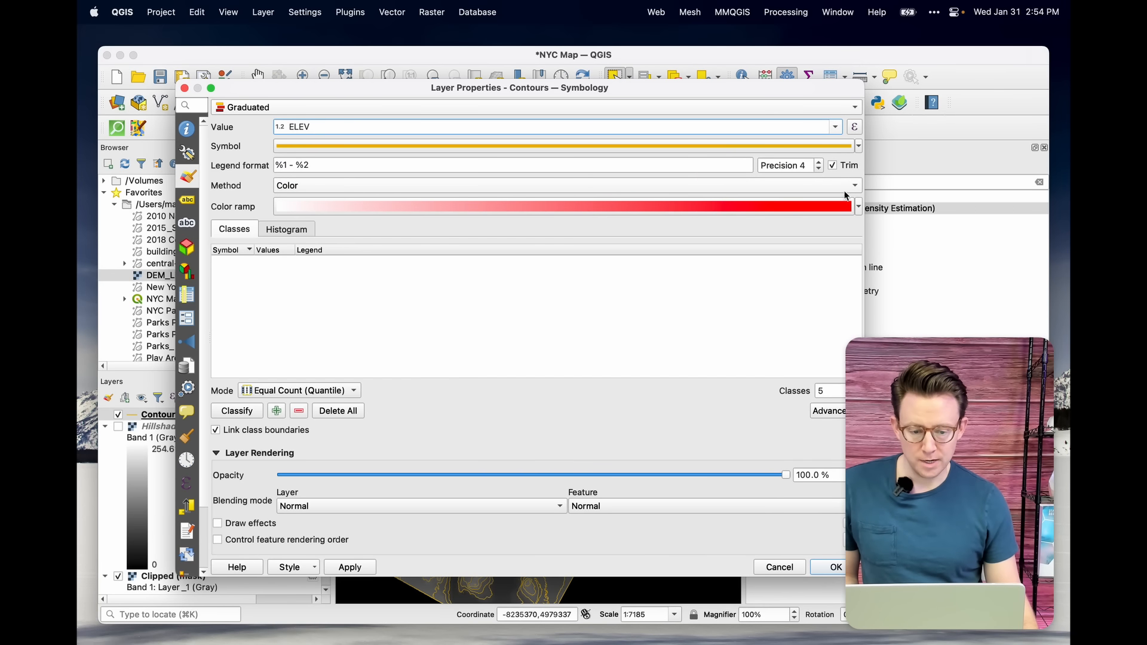
left_click(859, 206)
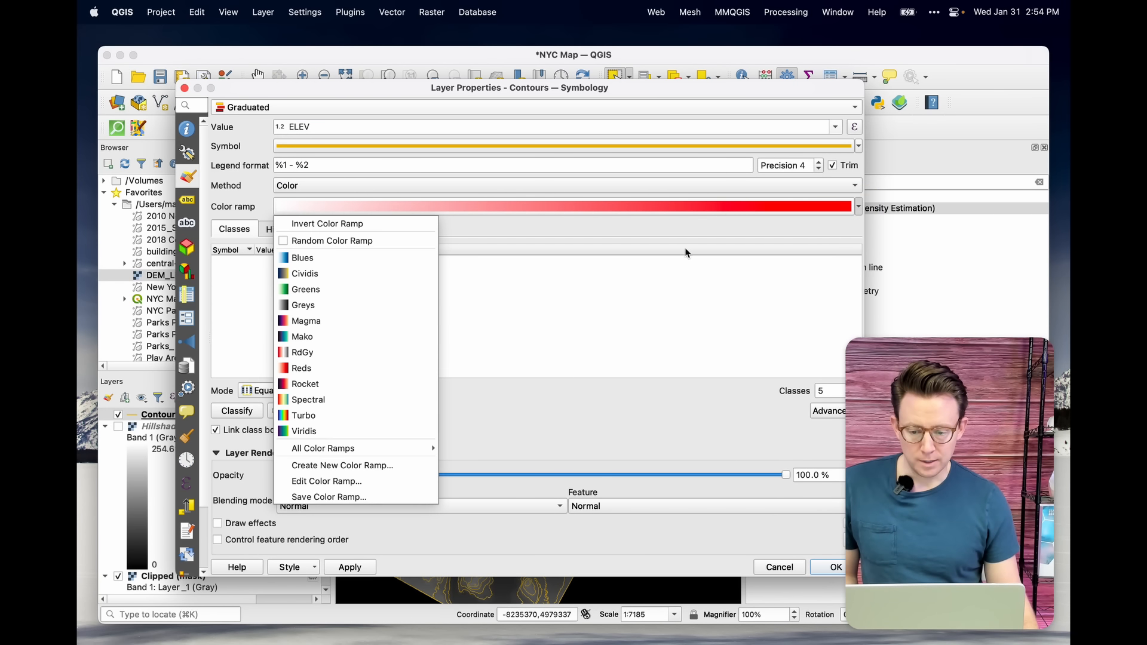
left_click(319, 291)
left_click(236, 412)
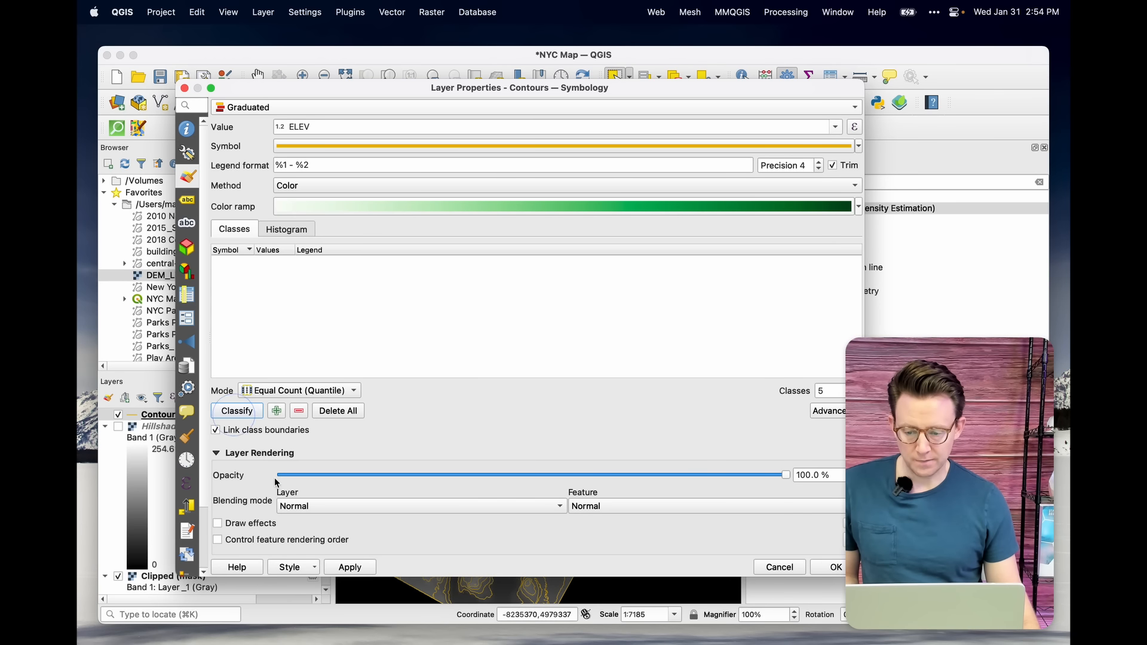
left_click(351, 568)
left_click(830, 567)
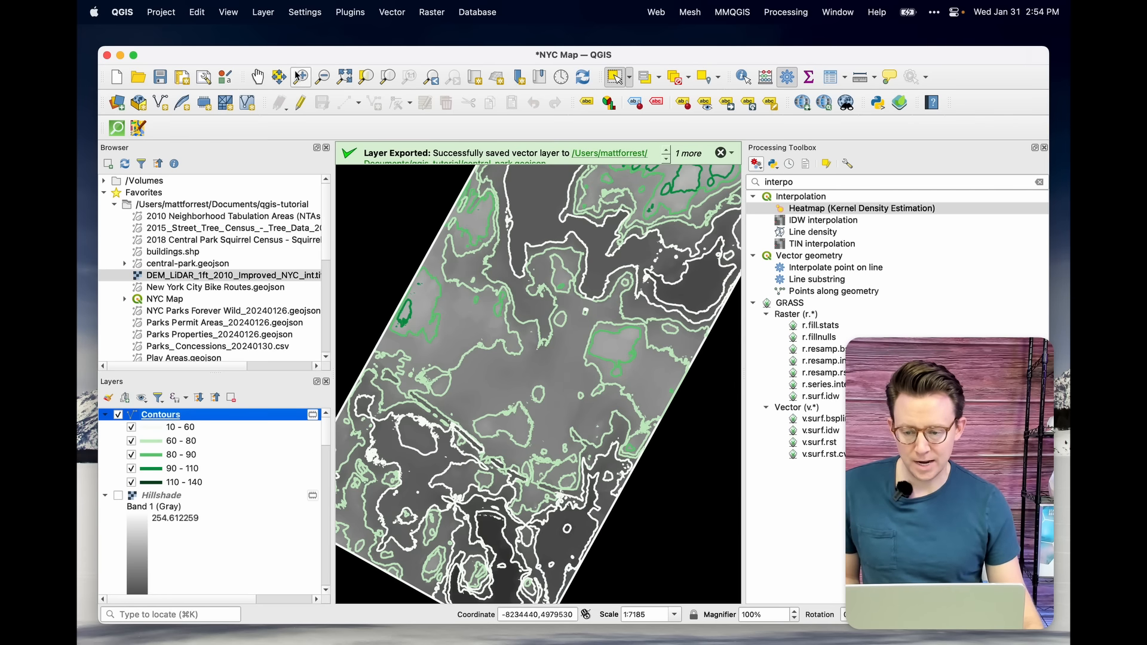
Step: Hide the Clipped (mask) and central-park layers and collapse the Hillshade and Clipped (mask) legends
left_click(257, 76)
left_click_drag(598, 173, 475, 448)
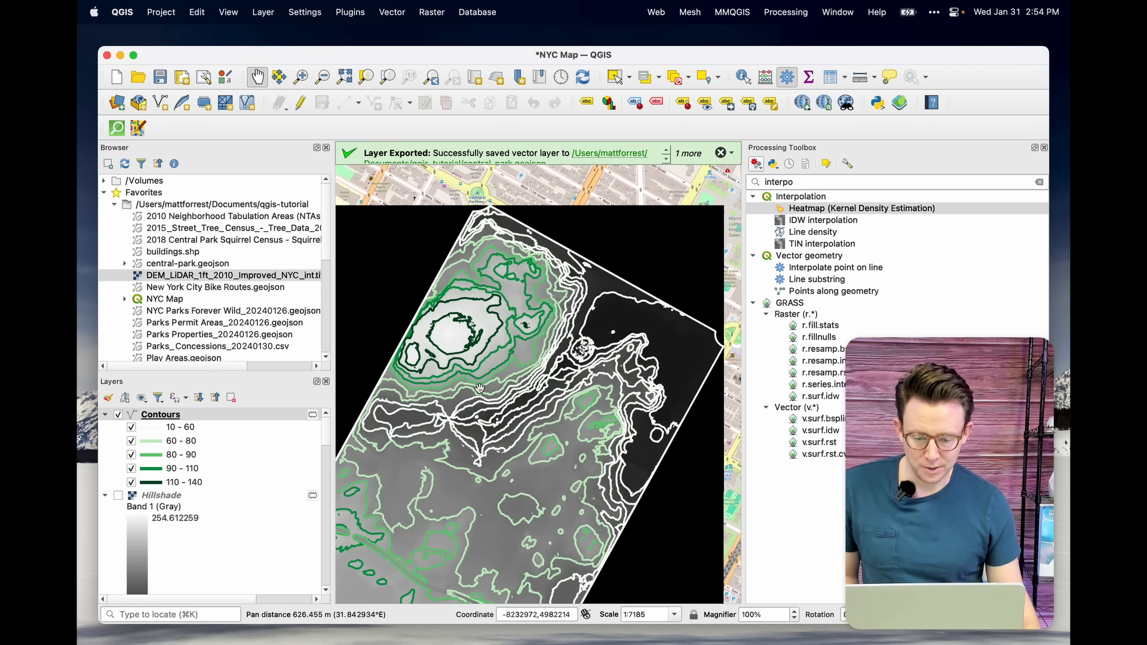
left_click_drag(480, 389, 565, 411)
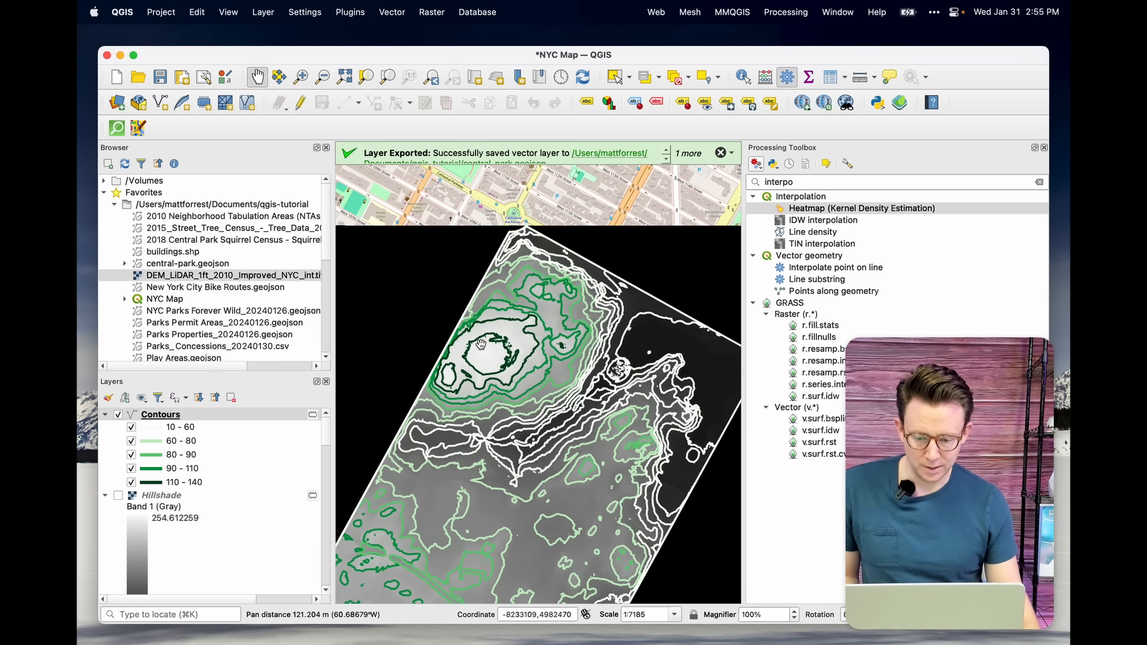
left_click_drag(643, 454, 629, 287)
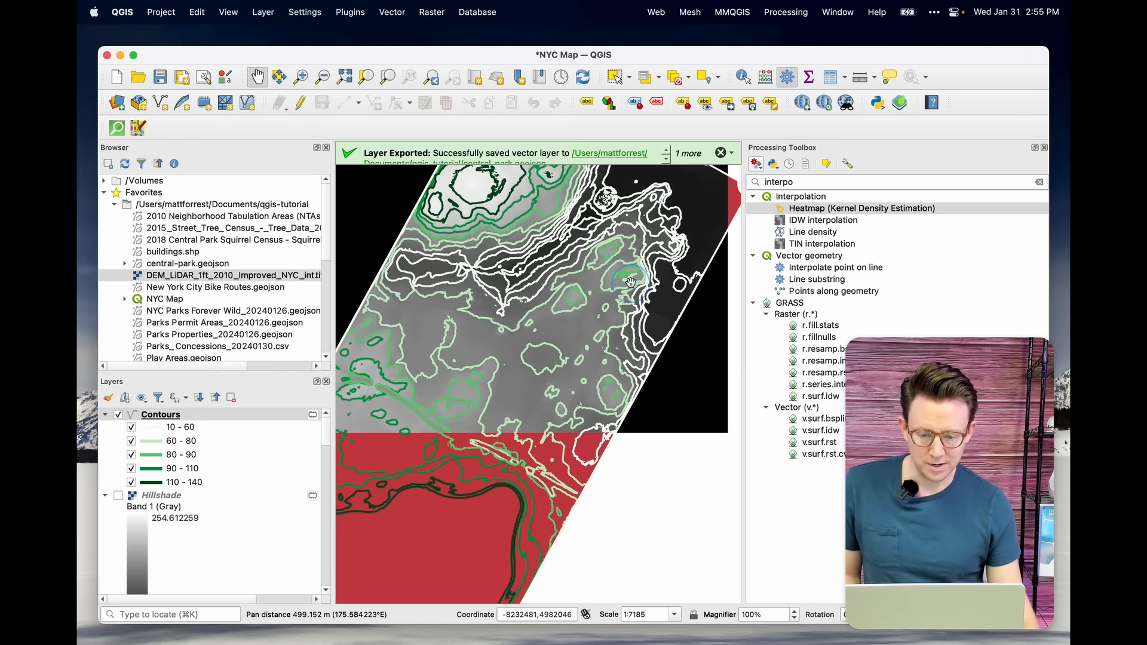
left_click_drag(598, 358, 638, 334)
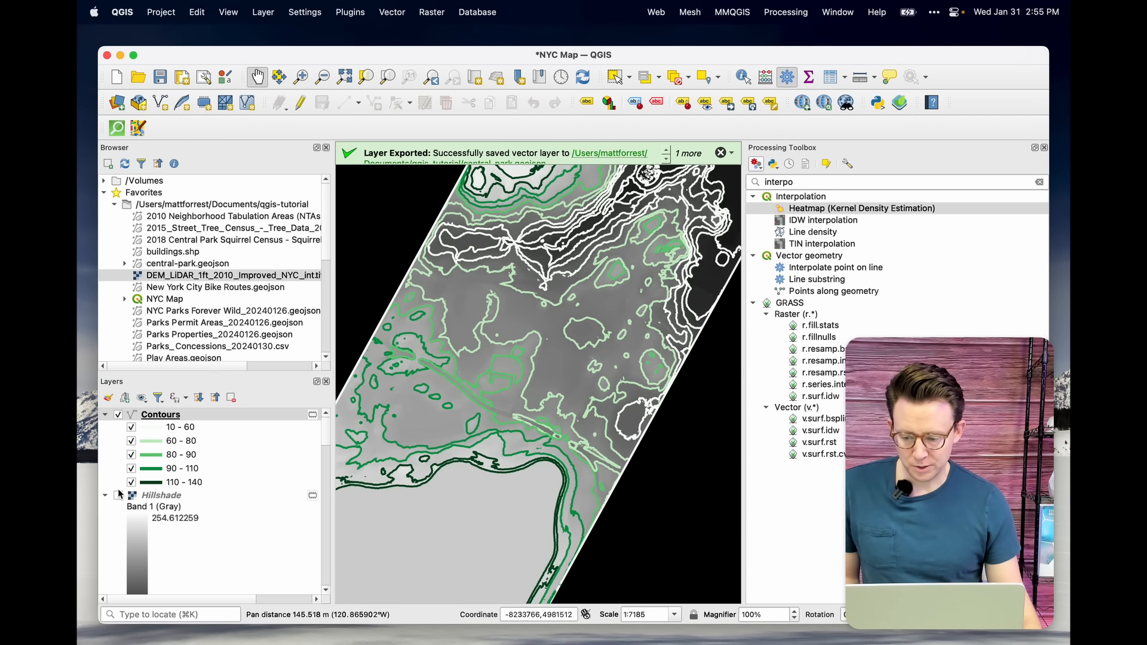
scroll(117, 496, "down", 3)
left_click(117, 511)
scroll(119, 508, "up", 5)
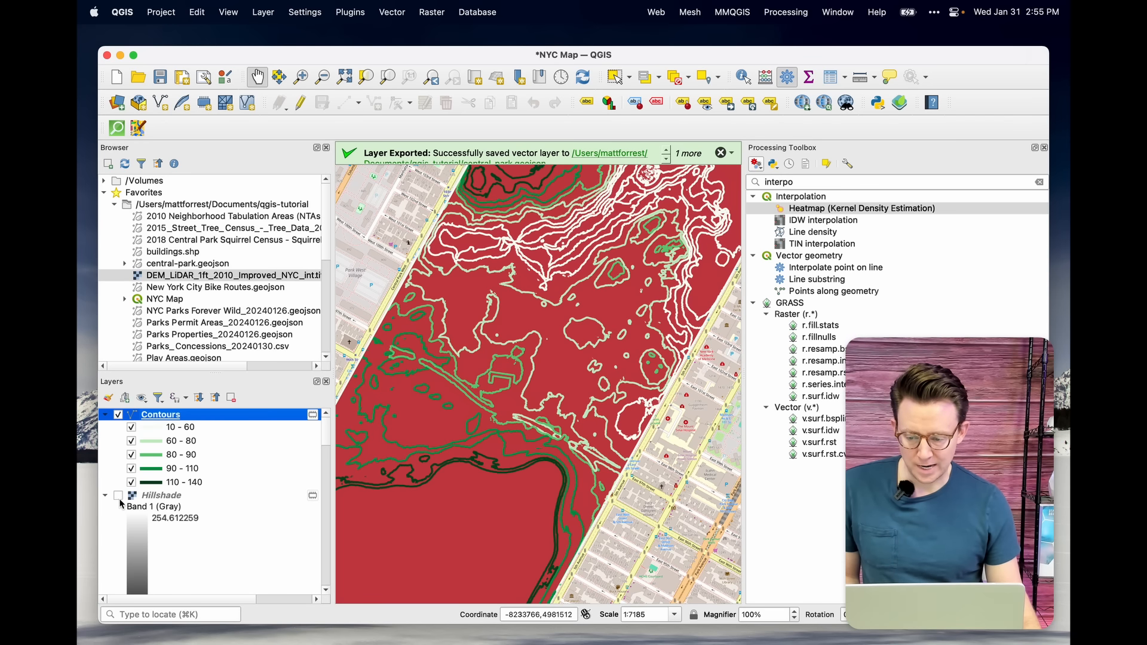
left_click(105, 496)
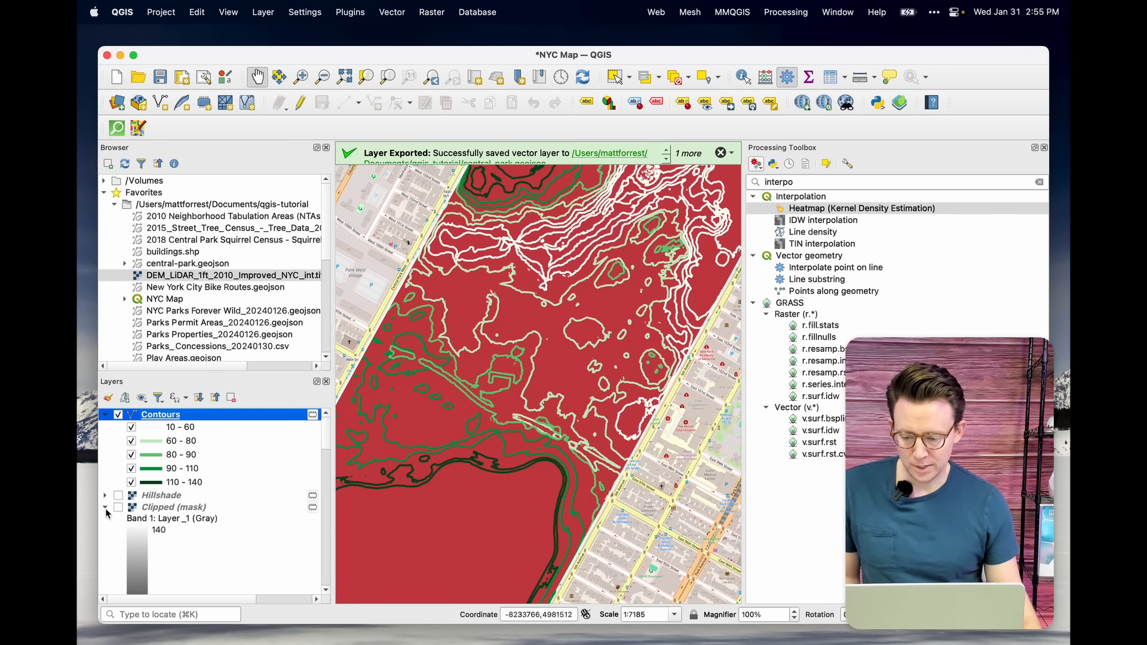
left_click(105, 507)
left_click(118, 519)
Step: Inspect the contours over the street basemap south of the reservoir and show the Clipped (mask) layer again
left_click_drag(583, 399, 686, 267)
left_click_drag(516, 466, 646, 252)
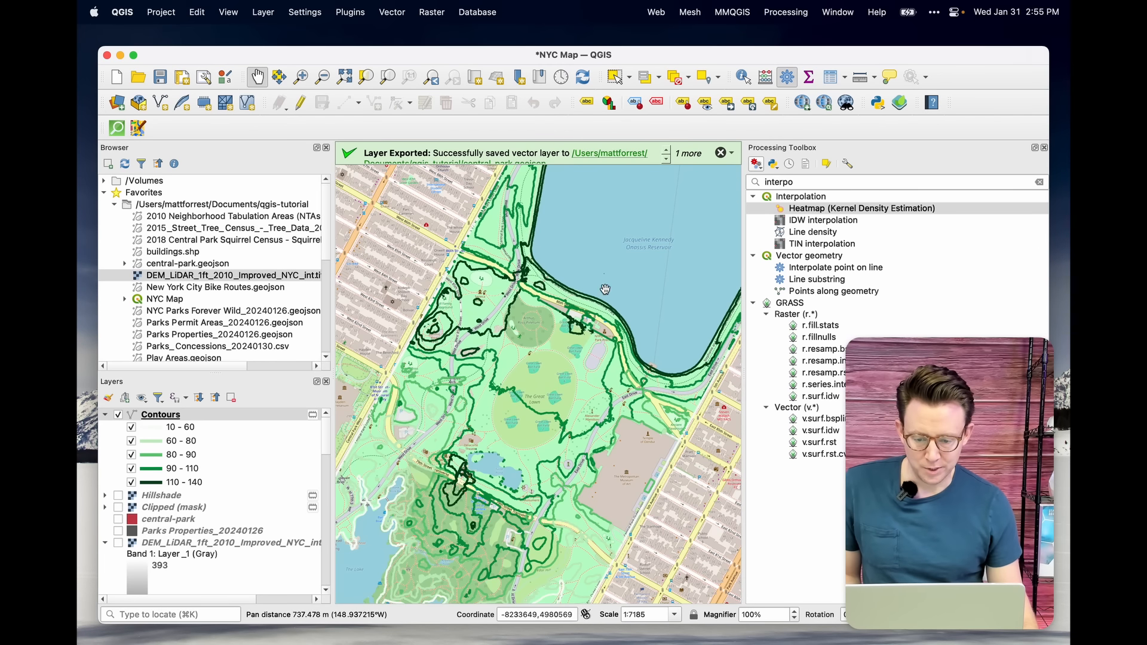
left_click_drag(451, 598, 480, 481)
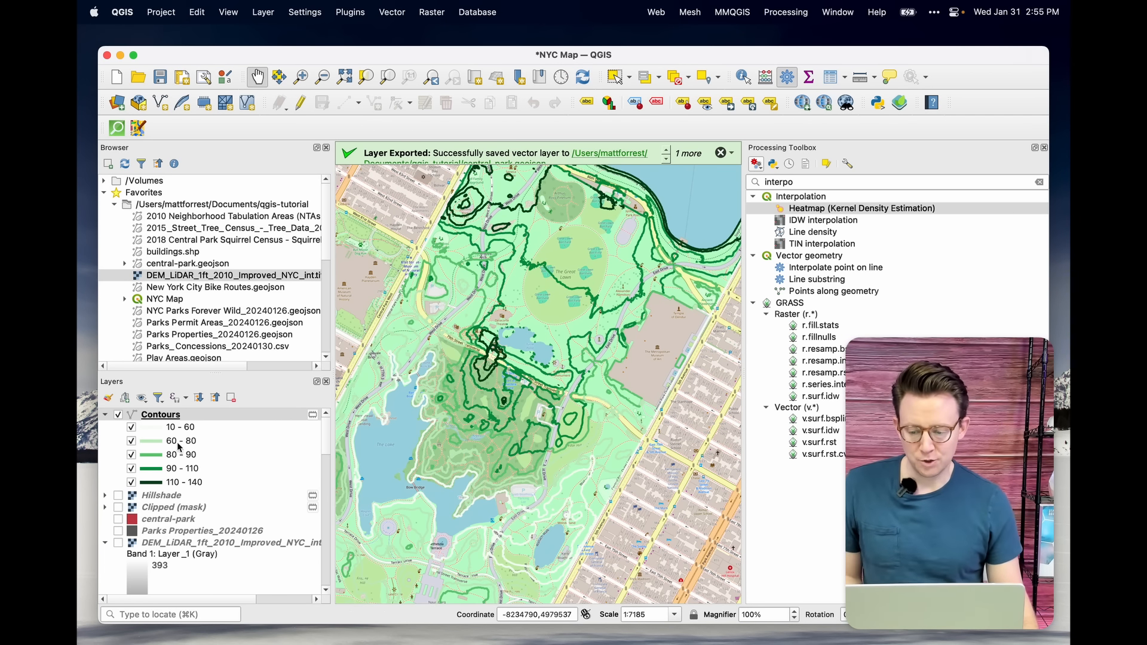
left_click(118, 507)
Step: Run the Relief terrain analysis tool with Clipped (mask) as the elevation layer
left_click(822, 180)
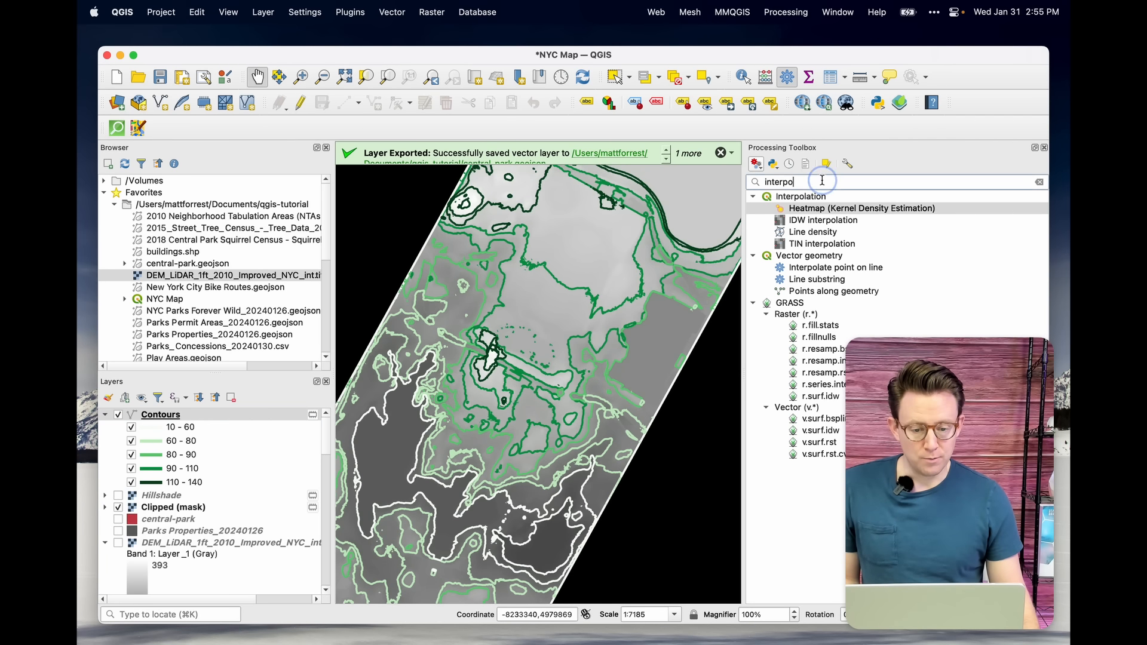
left_click(1040, 182)
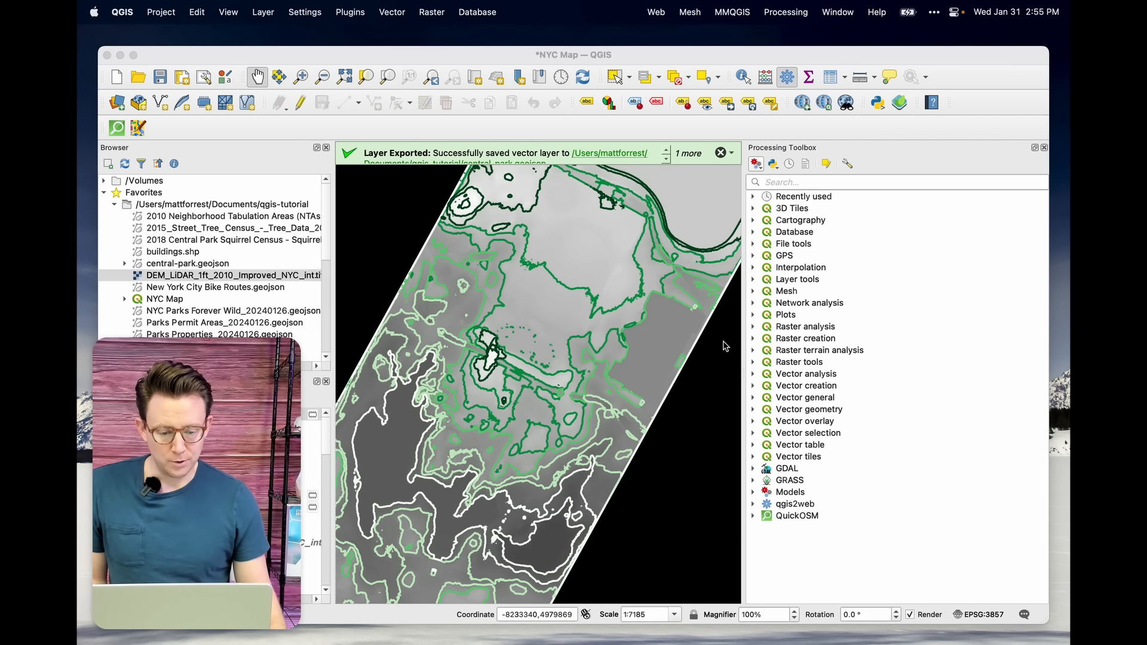
left_click(754, 350)
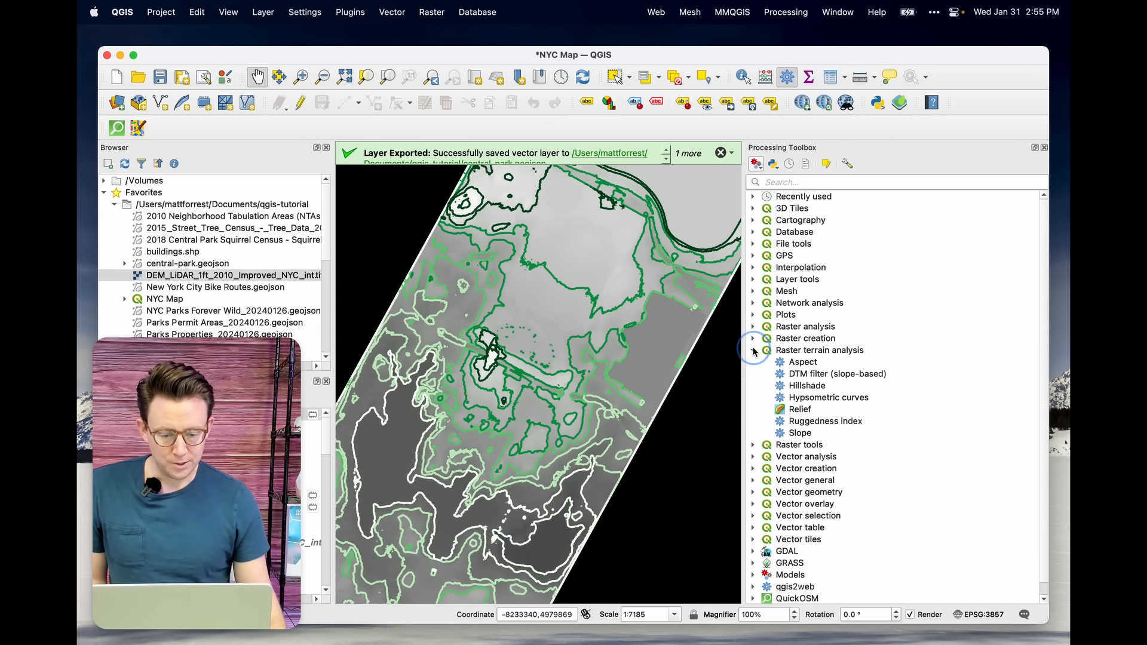
double_click(801, 410)
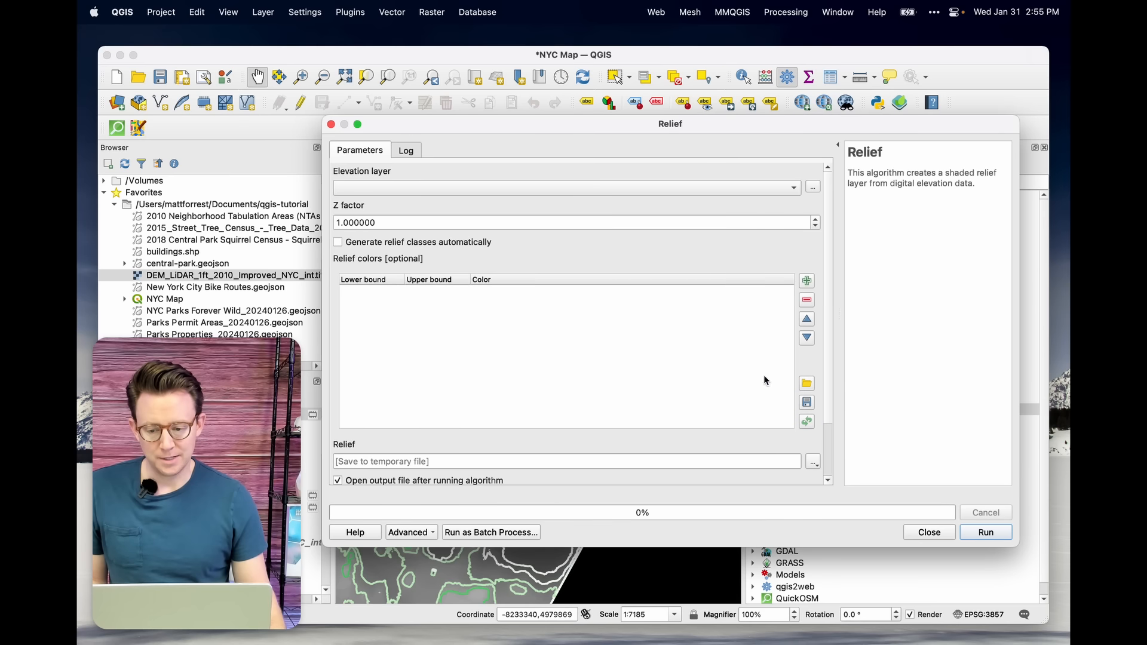
left_click(395, 188)
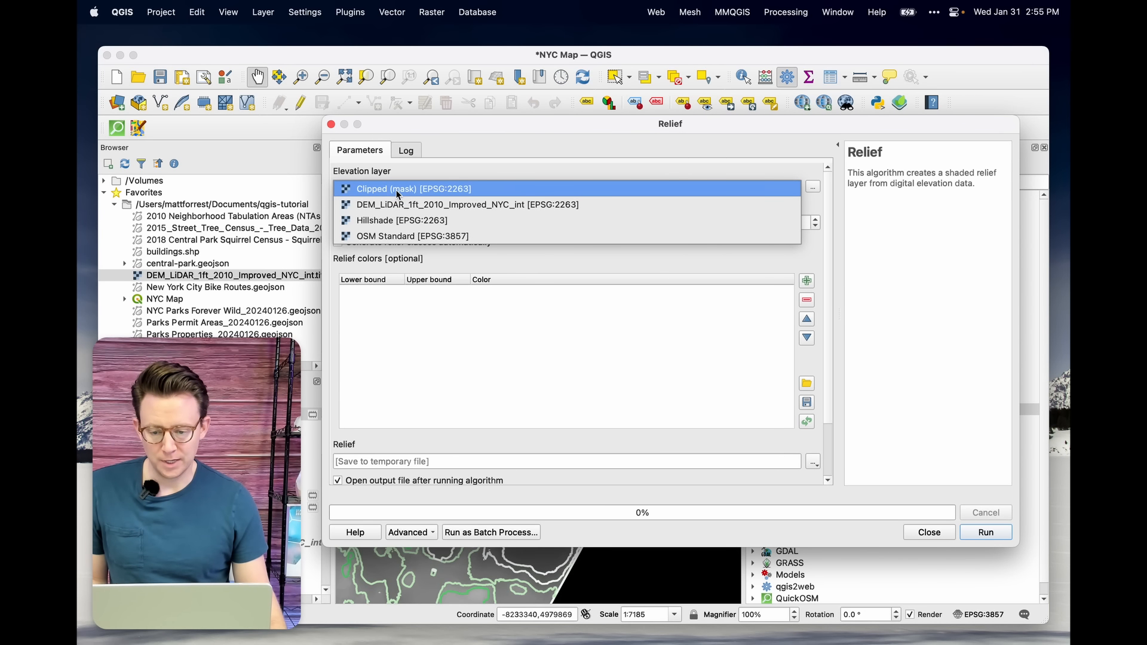
left_click(397, 191)
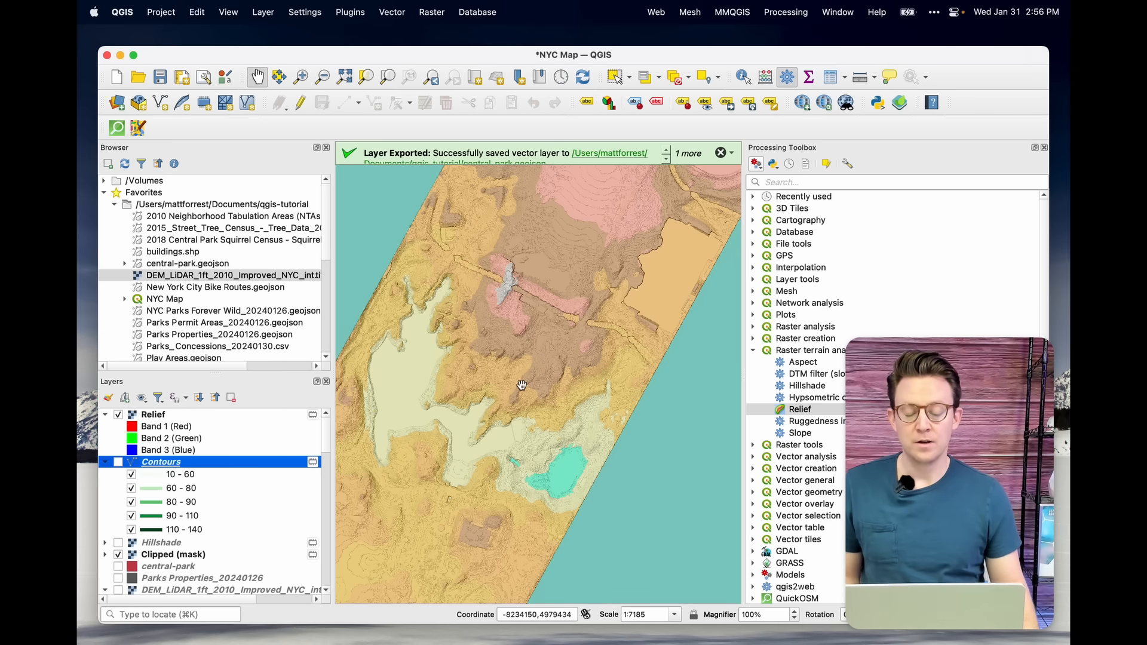
Step: Examine the Relief layer's shading and elevation colors across the southern part of Central Park and around the lake
left_click_drag(509, 332, 629, 246)
left_click_drag(469, 412, 569, 237)
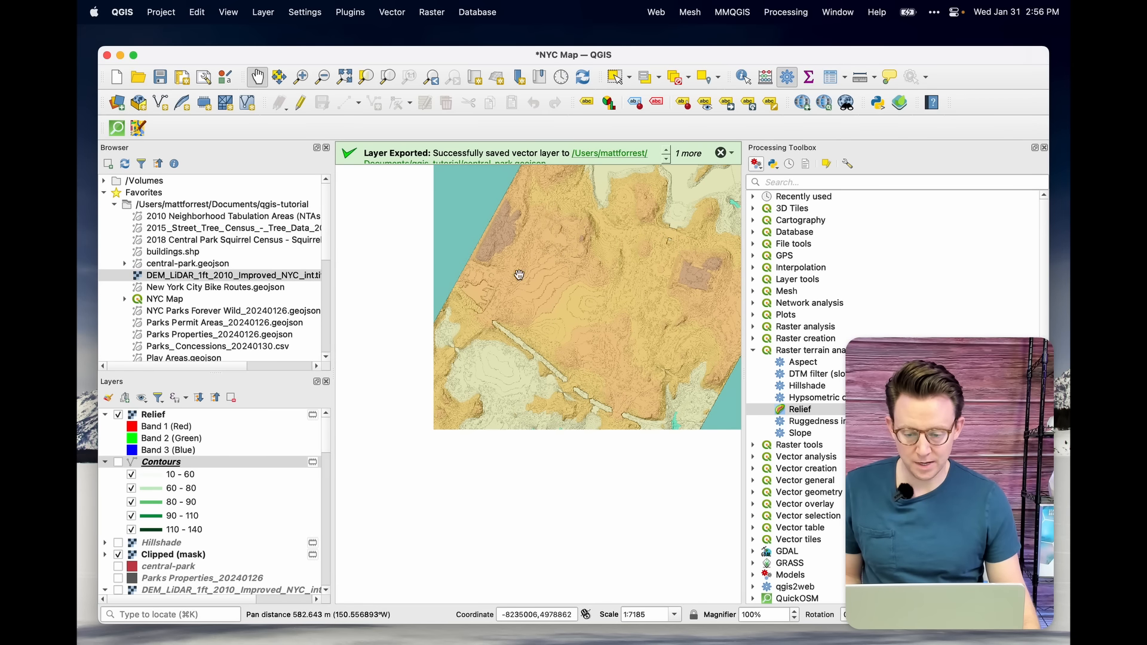
left_click_drag(455, 444, 434, 375)
scroll(569, 396, "up", 1)
left_click_drag(580, 338, 457, 532)
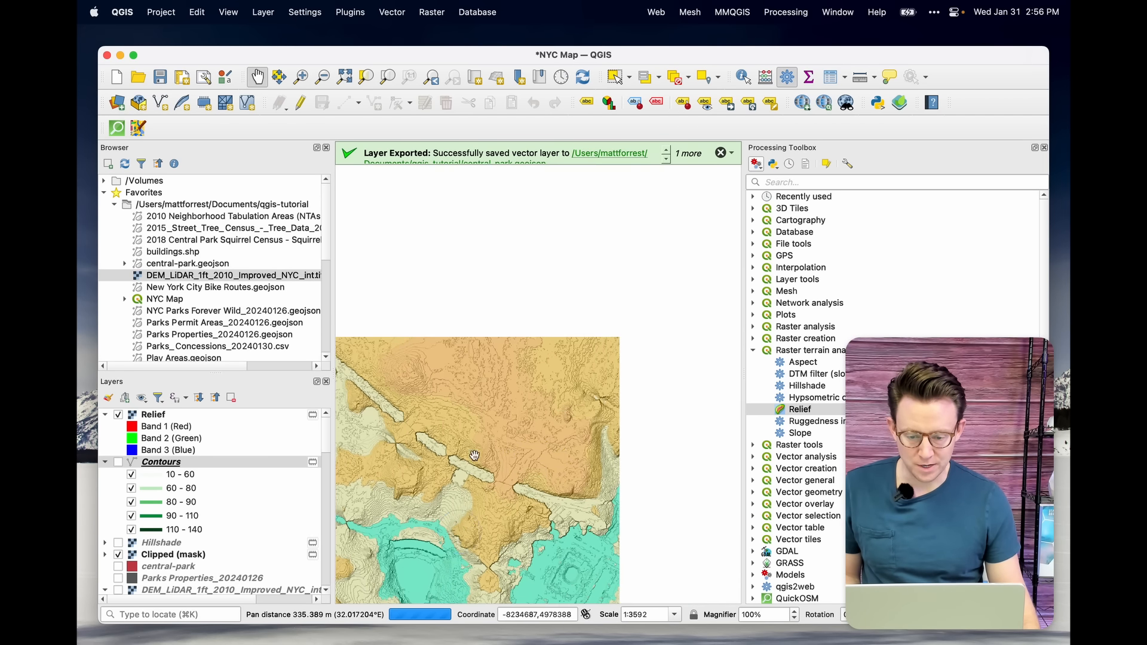
left_click_drag(518, 306, 509, 343)
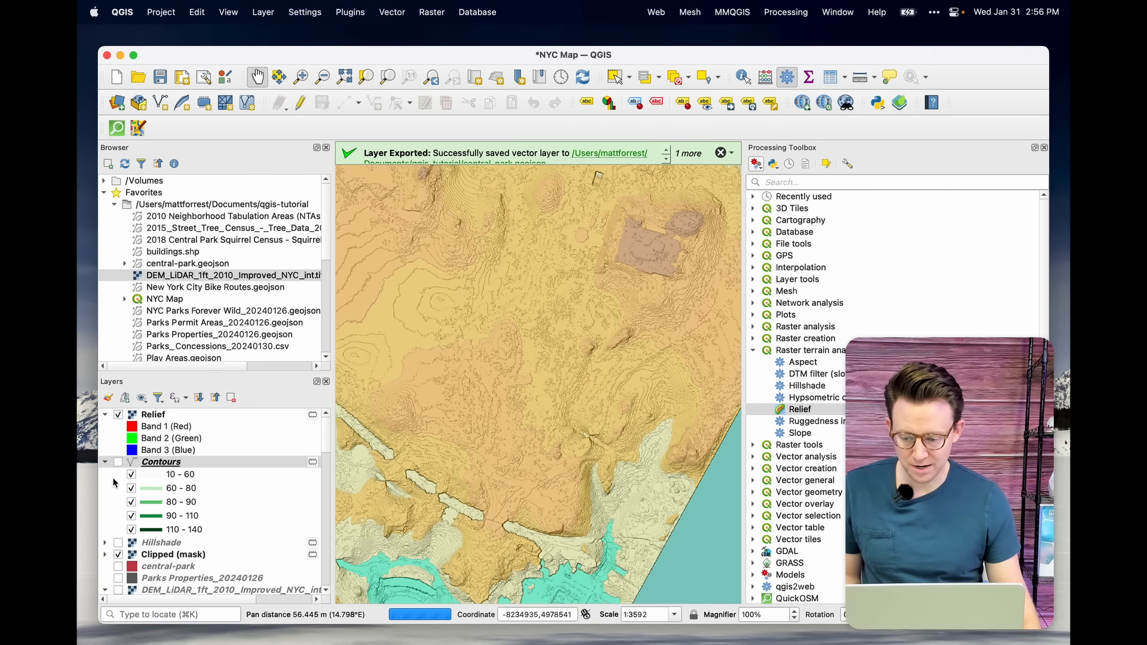
left_click_drag(597, 257, 540, 423)
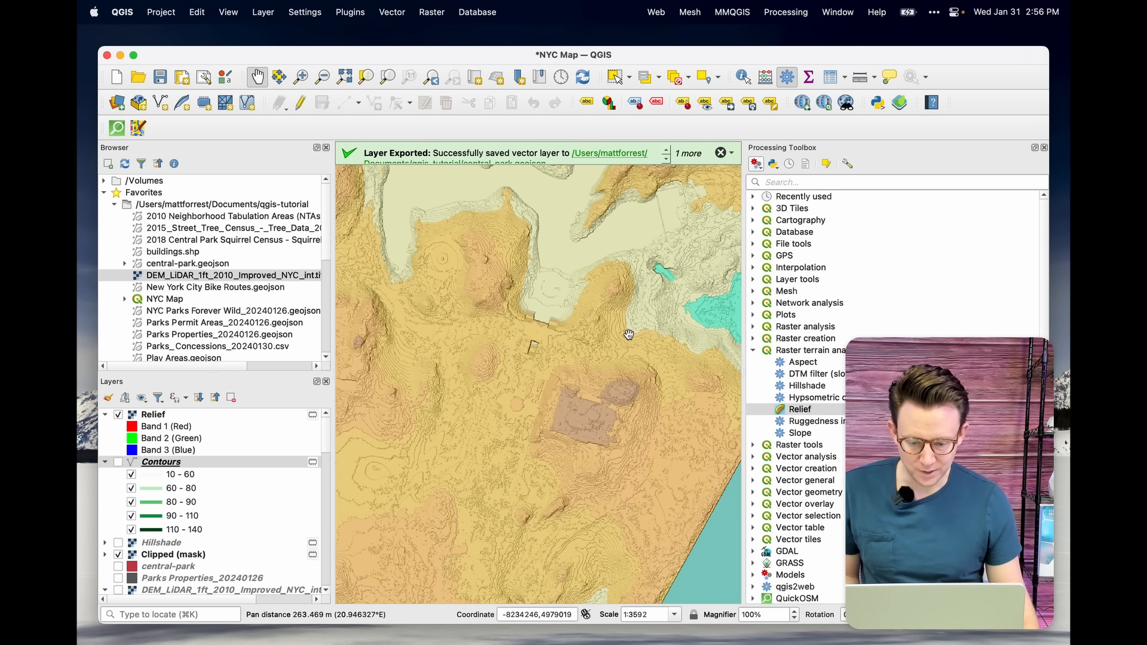
left_click_drag(615, 303, 618, 440)
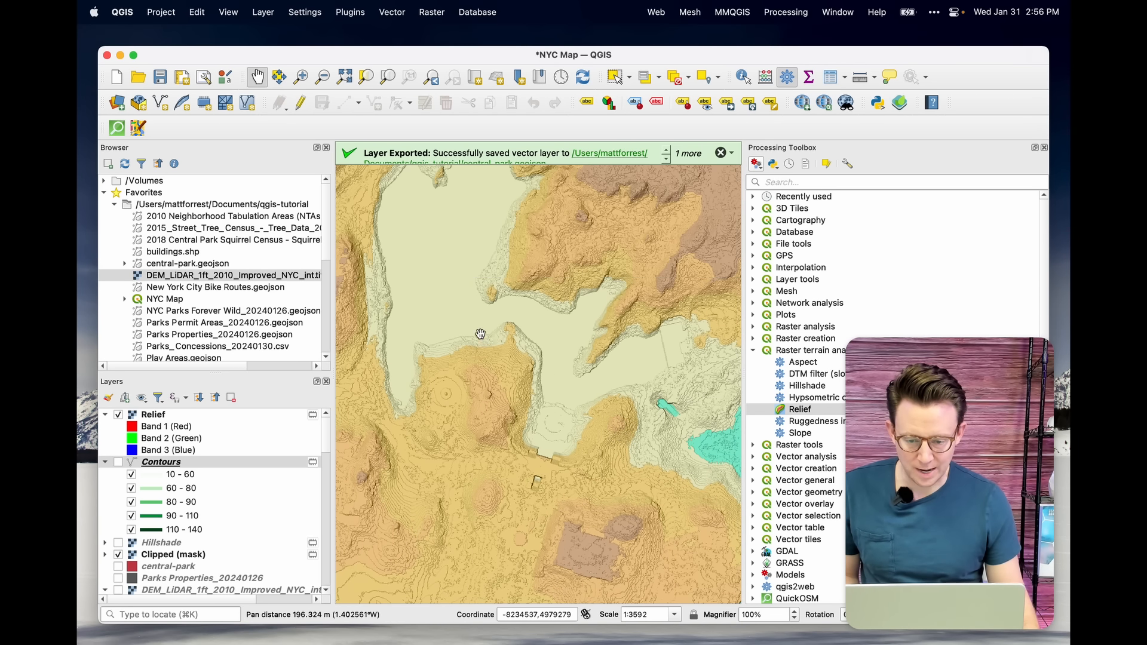
scroll(478, 335, "up", 5)
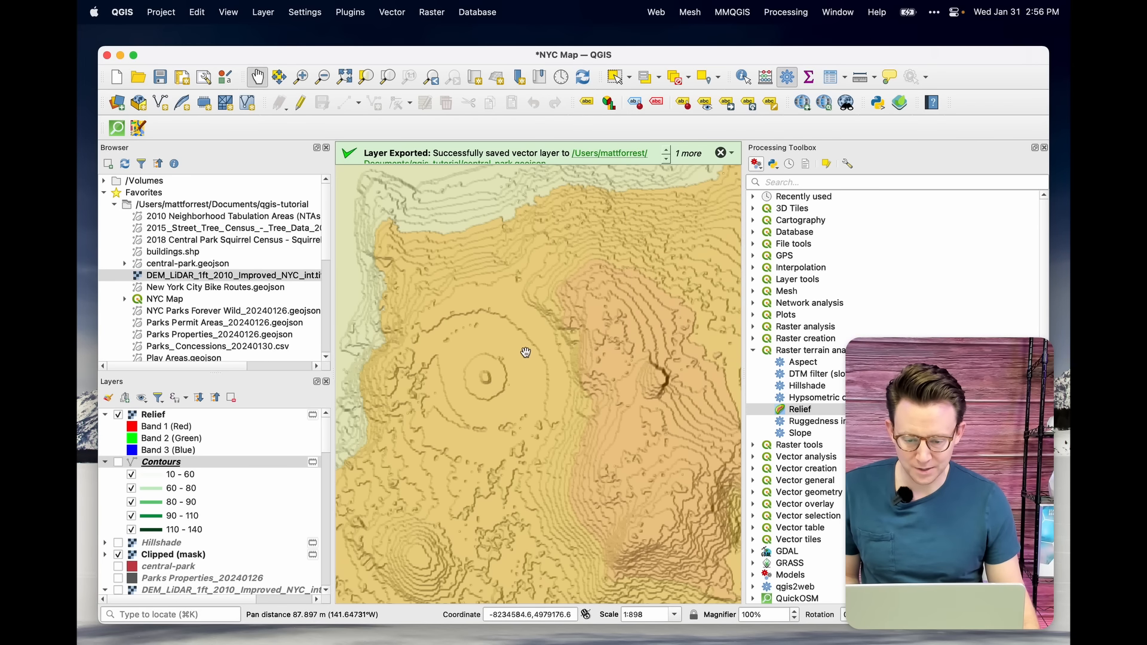
scroll(526, 353, "down", 5)
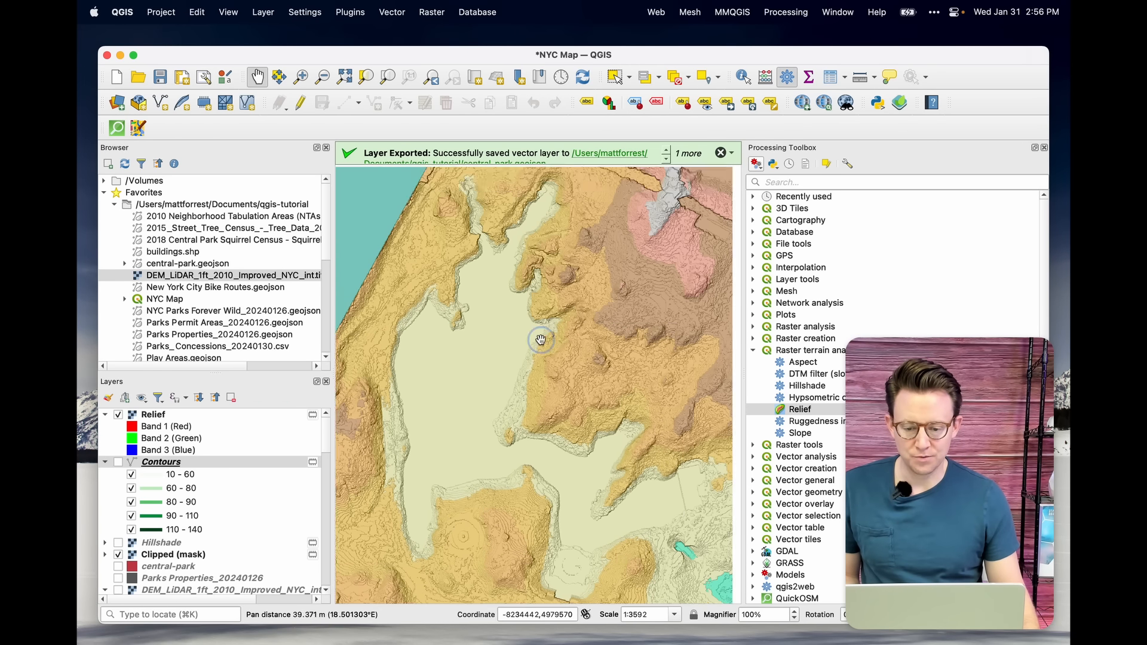
Step: Examine the Relief layer toward the northern end of Central Park and over the park's full extent
left_click_drag(541, 340, 455, 464)
left_click_drag(565, 301, 393, 460)
scroll(535, 313, "down", 1)
left_click_drag(558, 289, 500, 461)
left_click_drag(558, 310, 443, 331)
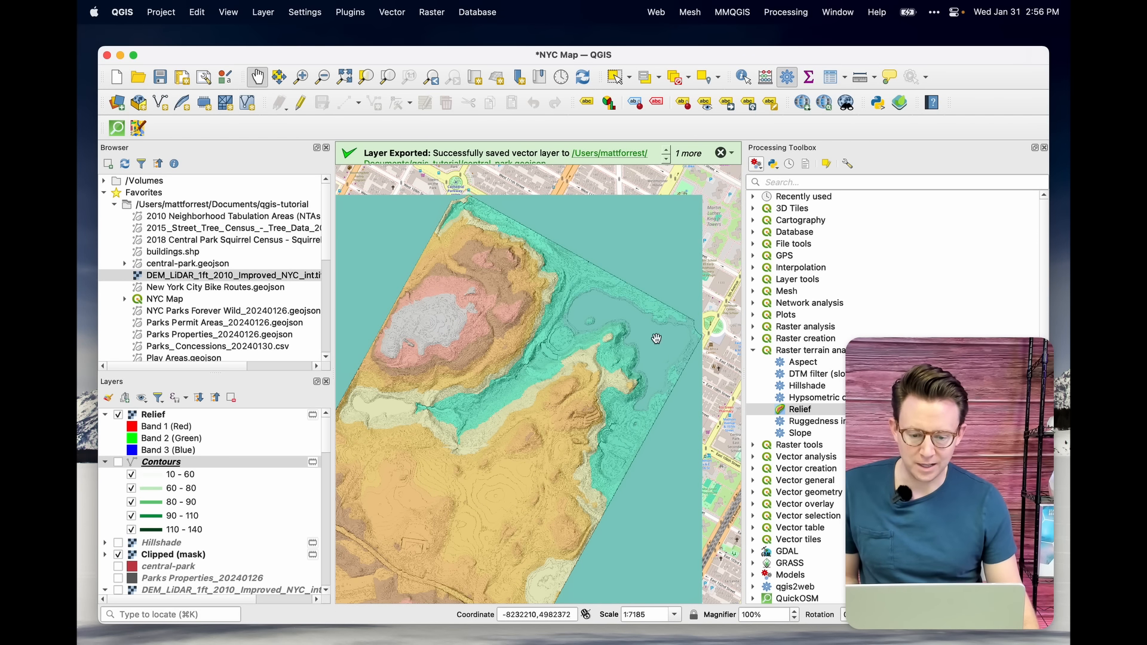
left_click_drag(476, 497, 584, 300)
scroll(553, 359, "down", 1)
scroll(554, 361, "down", 1)
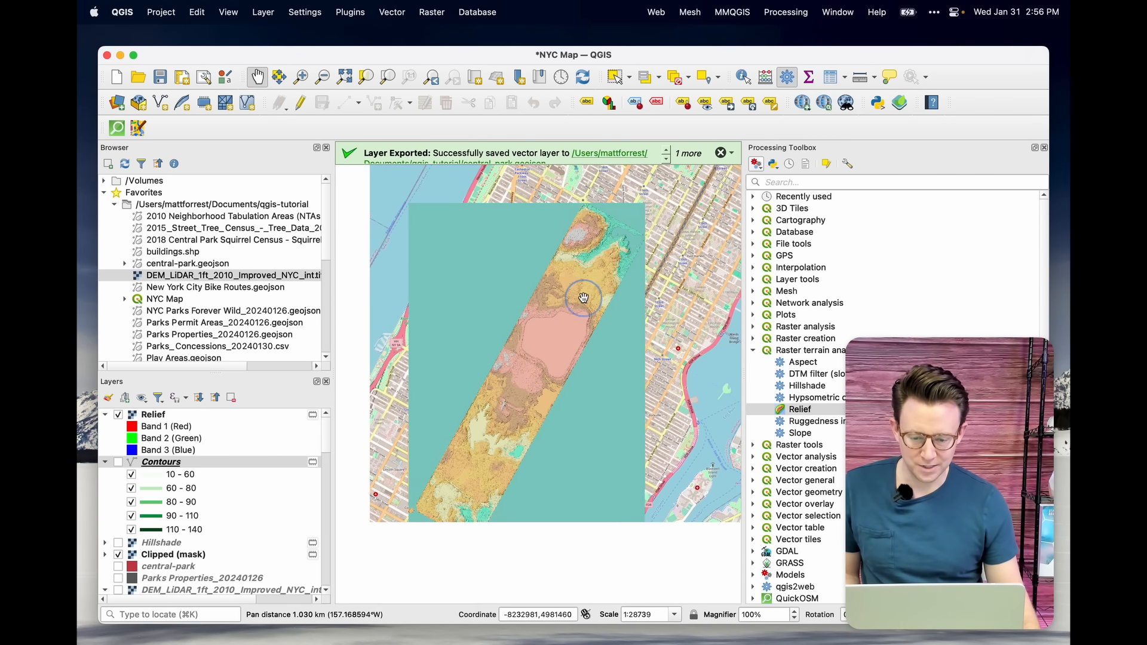
scroll(534, 416, "up", 1)
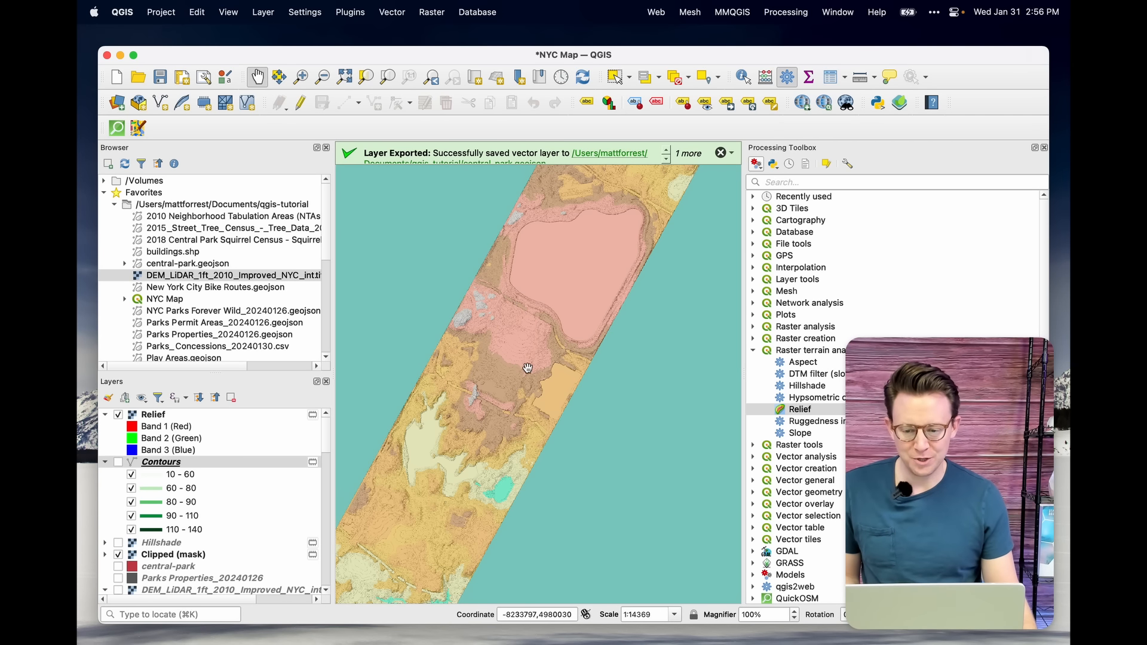
left_click_drag(528, 368, 551, 333)
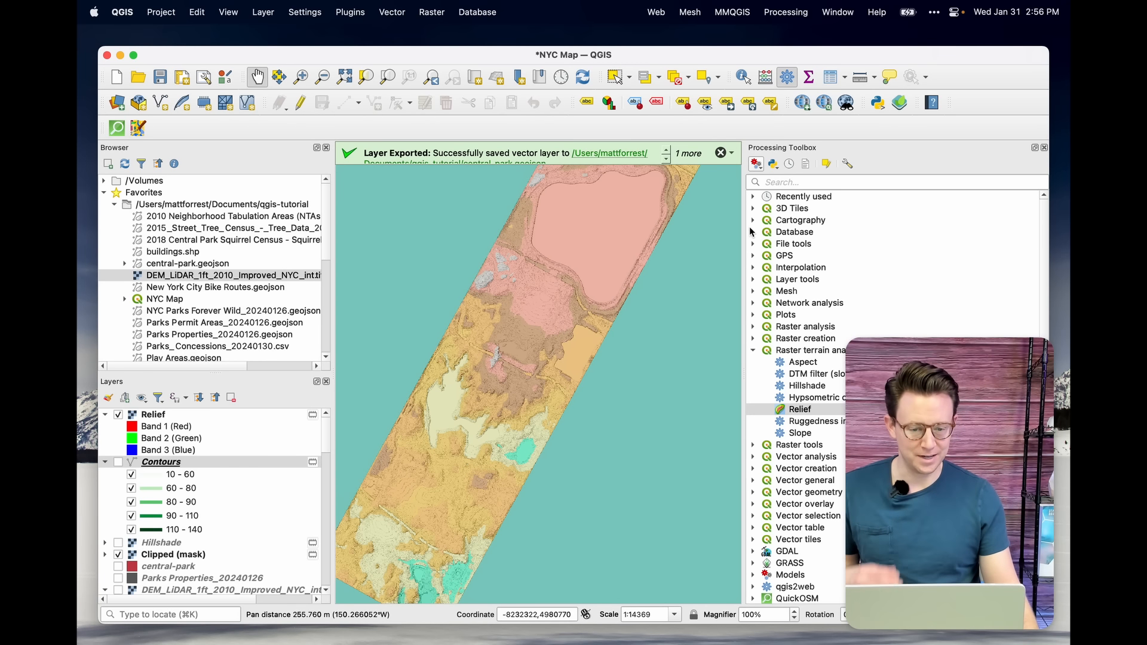
left_click(782, 181)
type("cla")
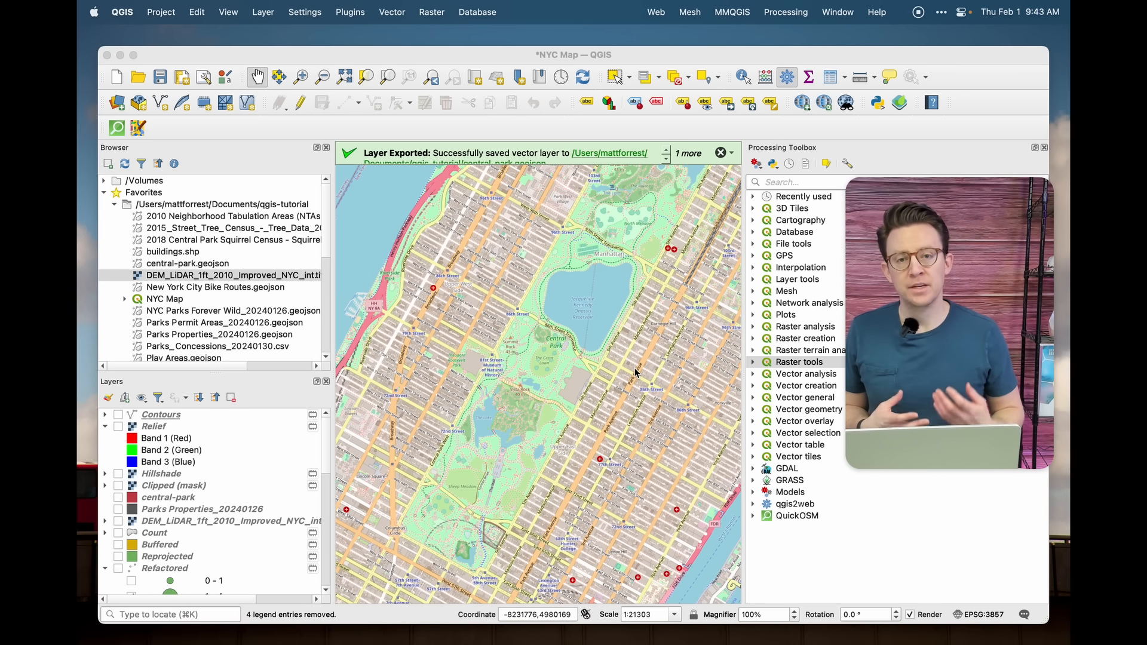
left_click_drag(894, 284, 281, 277)
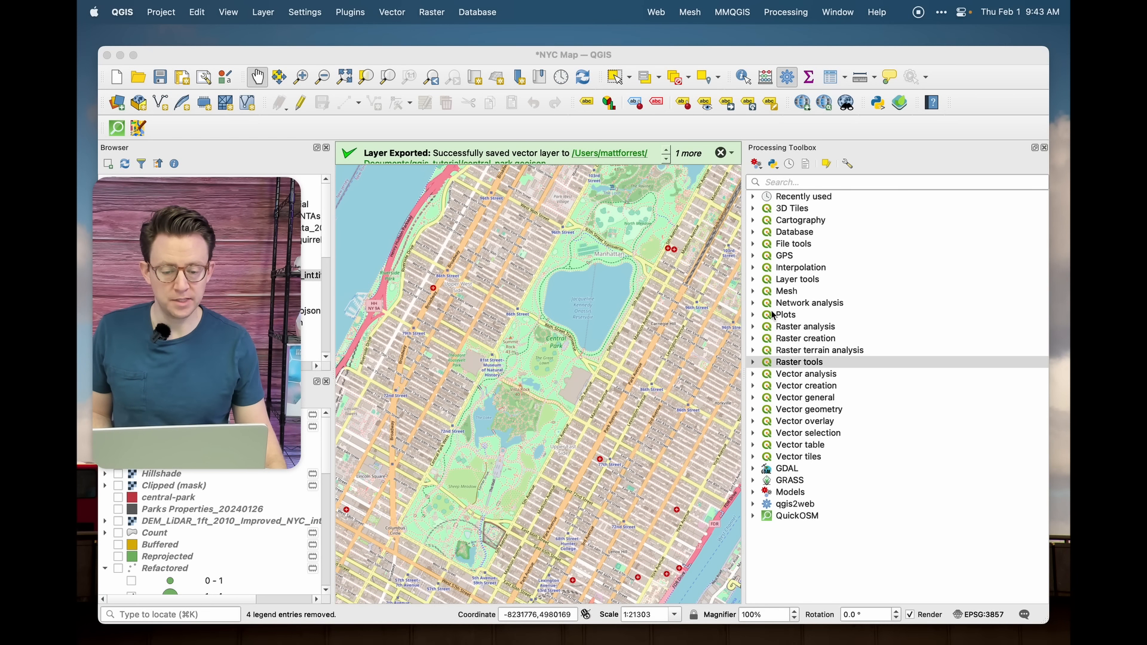
Step: Expand the Network analysis group to view its service area and shortest path tools
left_click(754, 304)
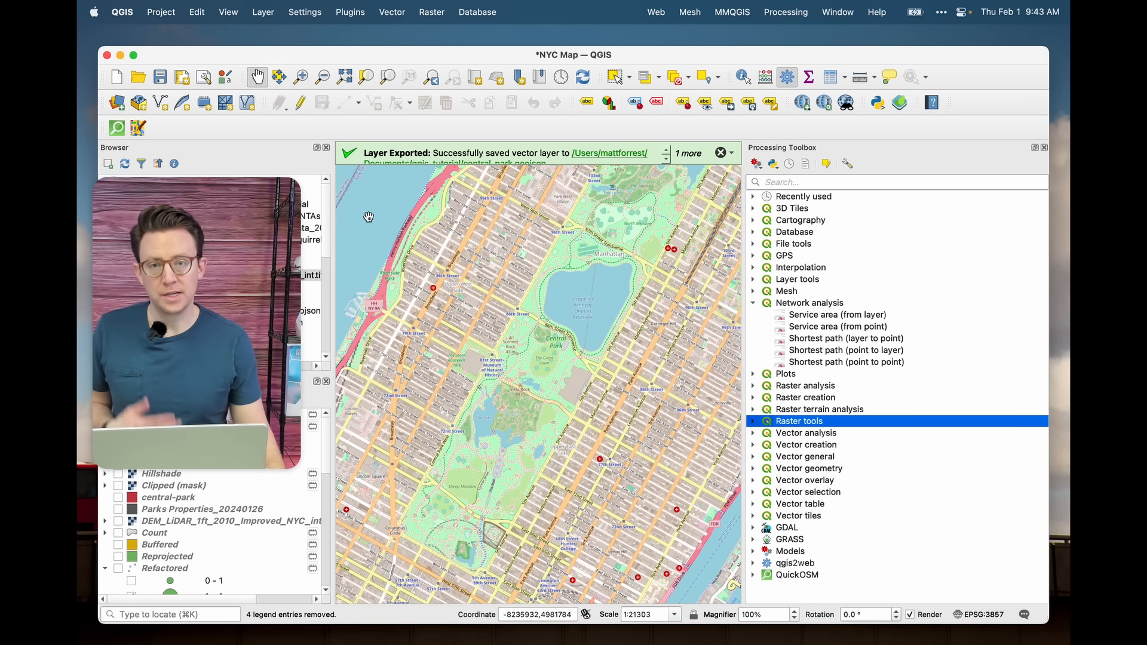
left_click_drag(204, 225, 956, 225)
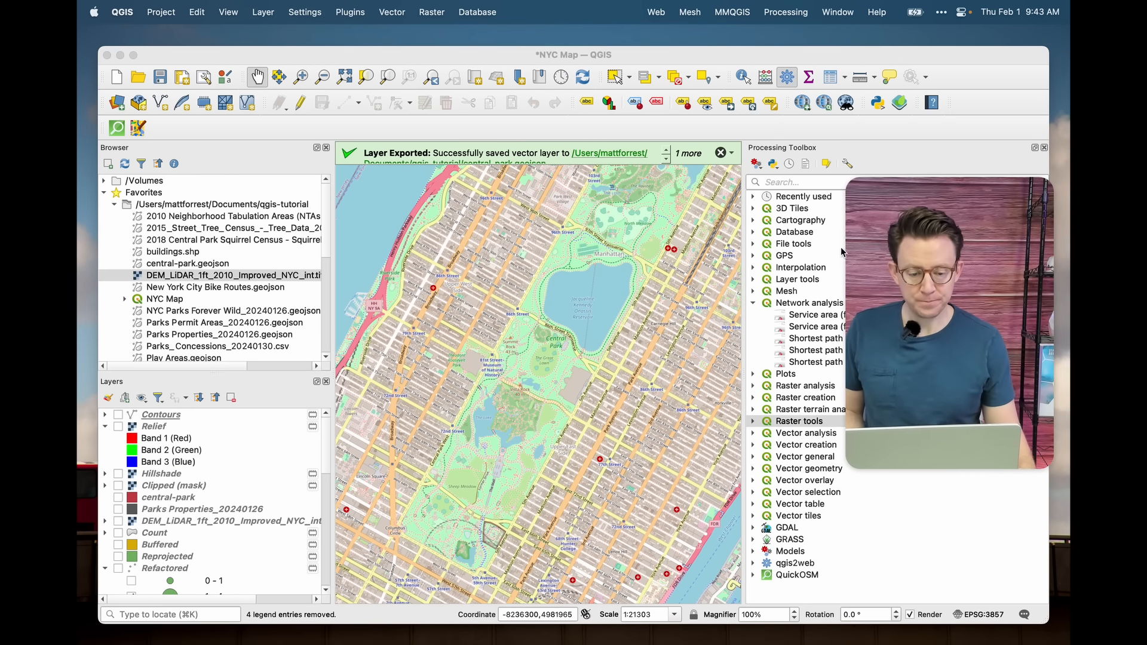
left_click(264, 11)
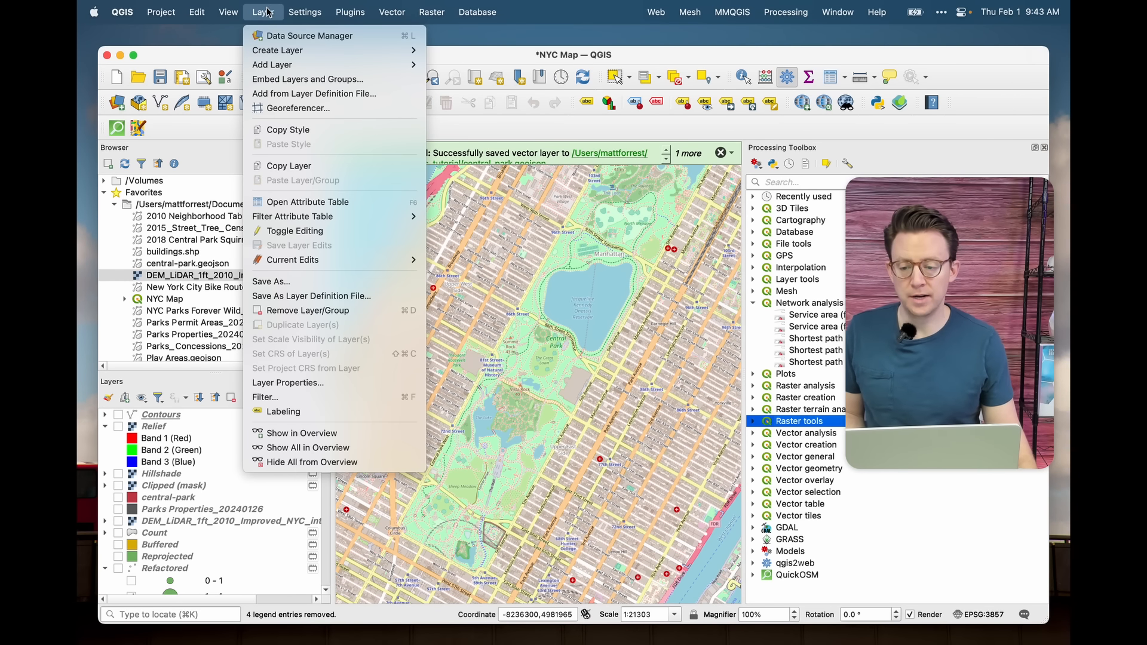
mouse_move(280, 65)
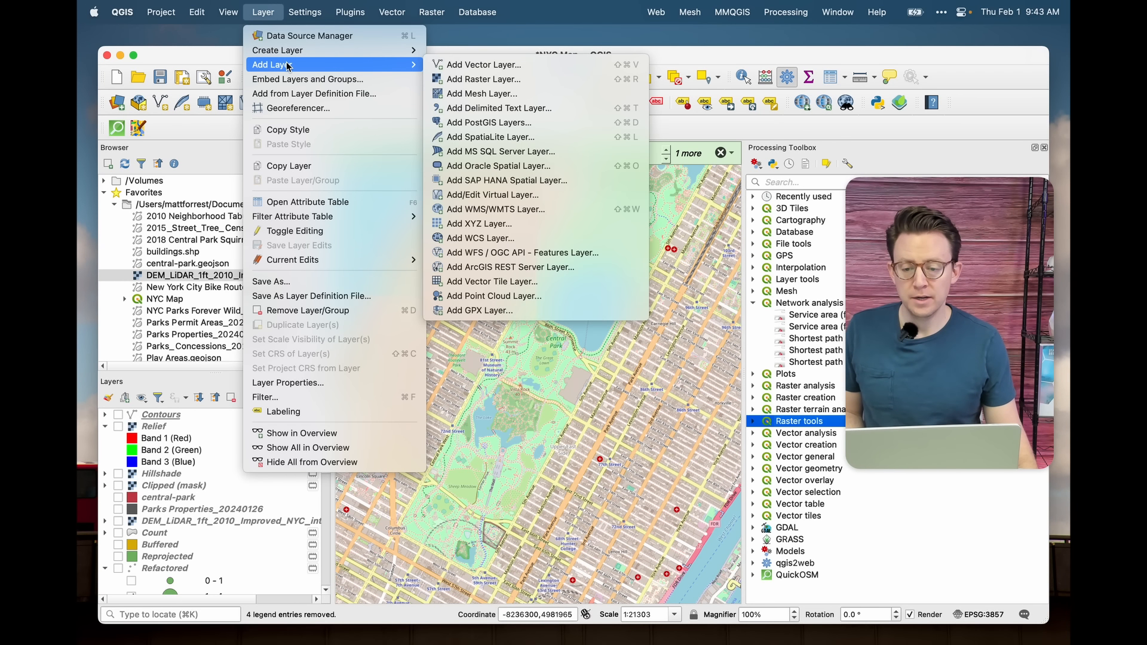
left_click(472, 64)
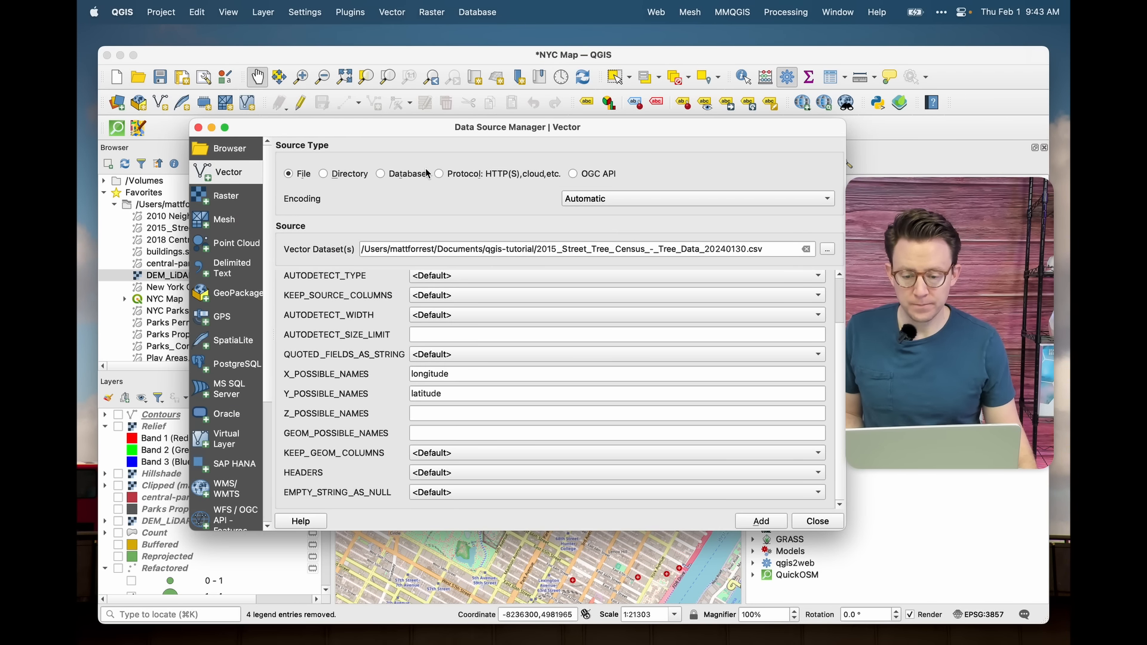
left_click(211, 129)
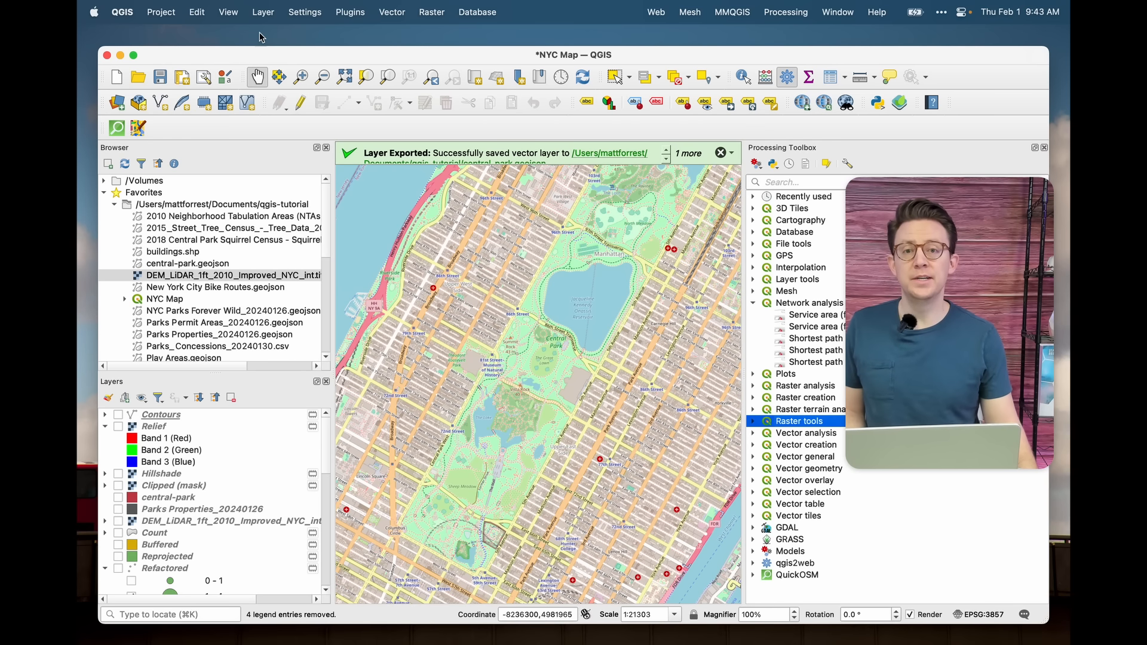
Step: Start a new shapefile layer and set its file to bike-points in the qgis-tutorial folder
left_click(263, 12)
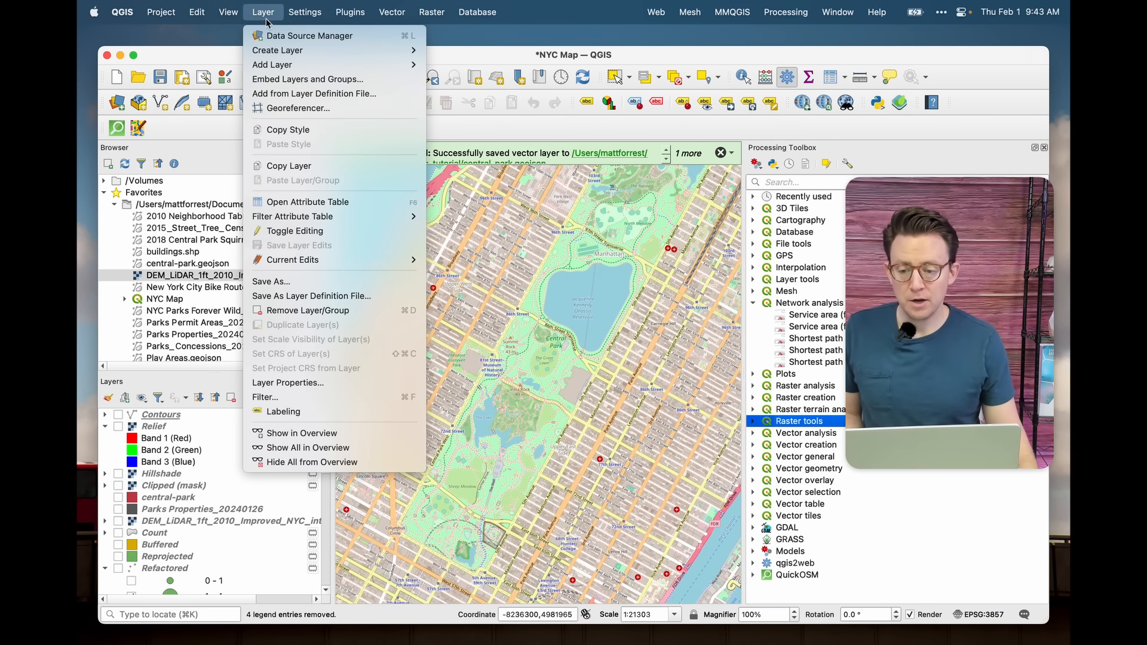
mouse_move(285, 69)
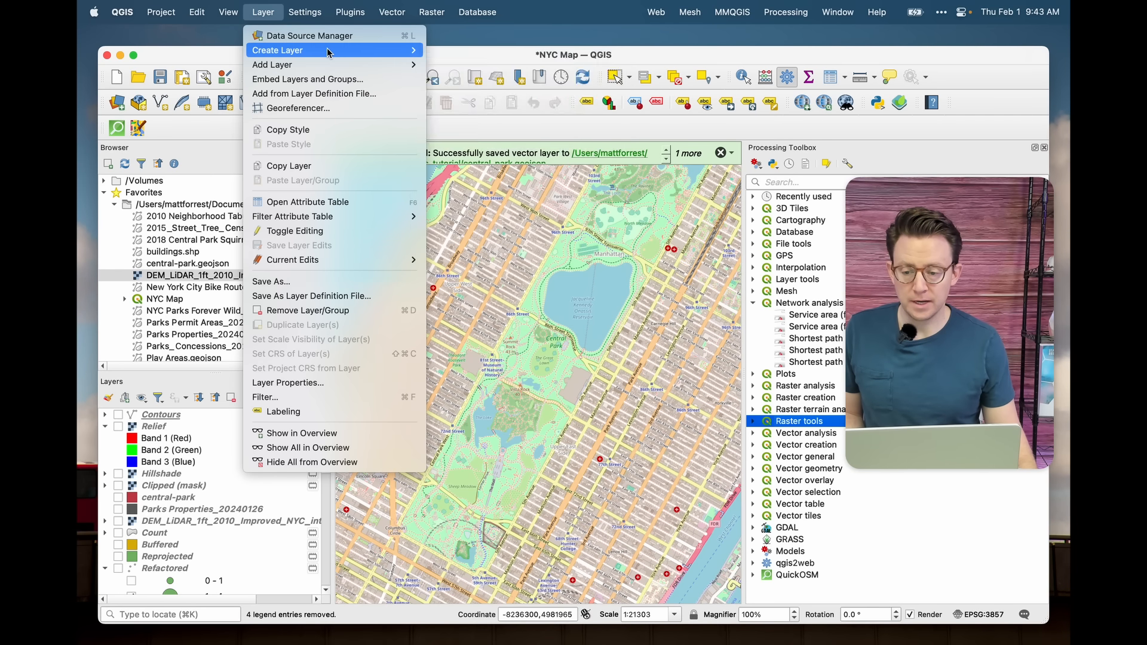
mouse_move(328, 52)
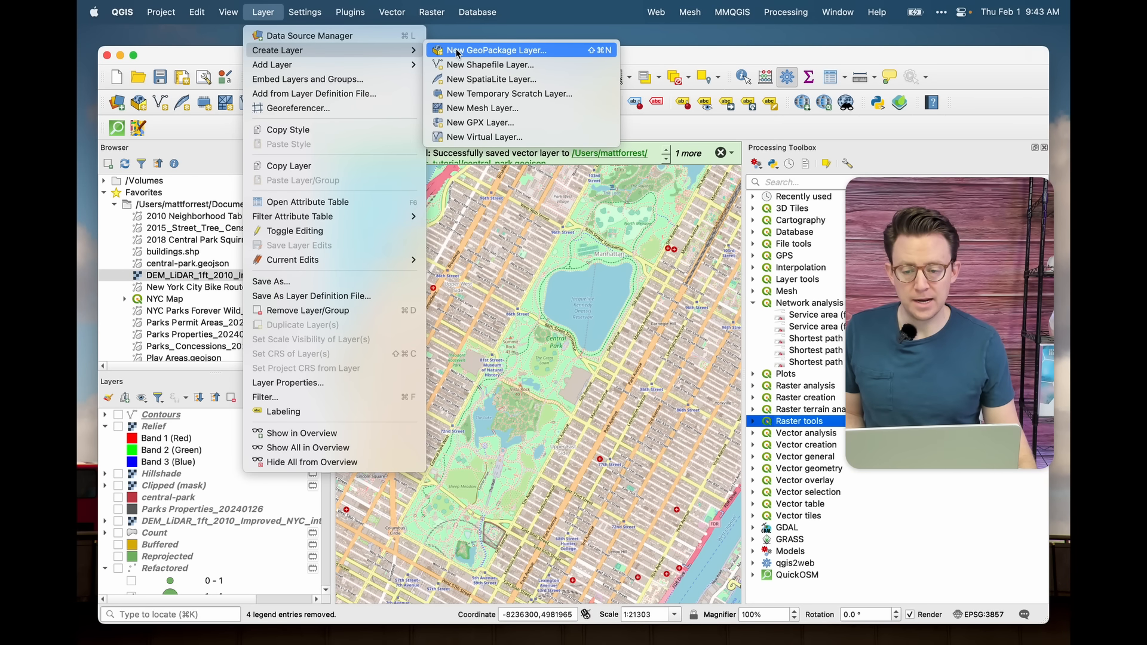
left_click(478, 65)
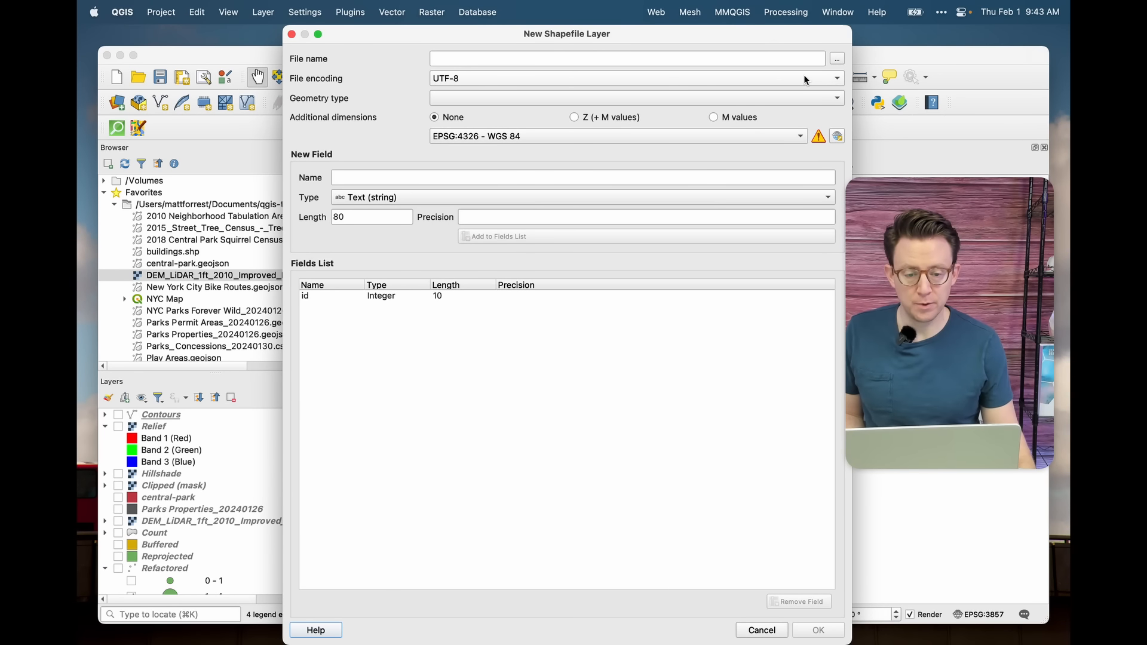
left_click(837, 59)
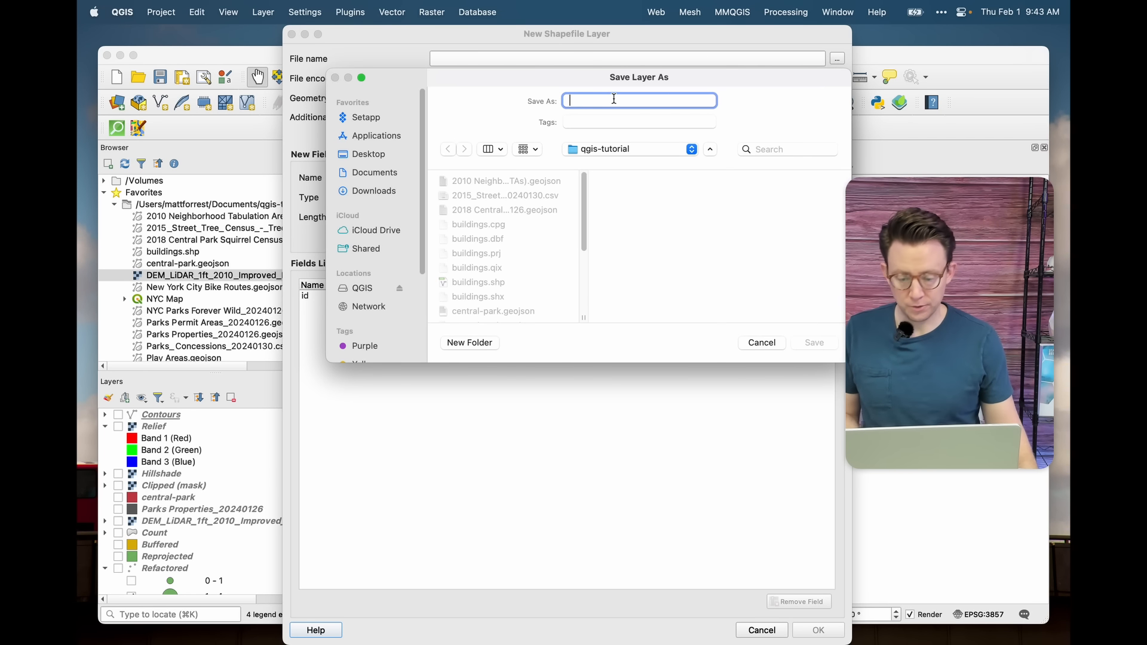
type("bike-points")
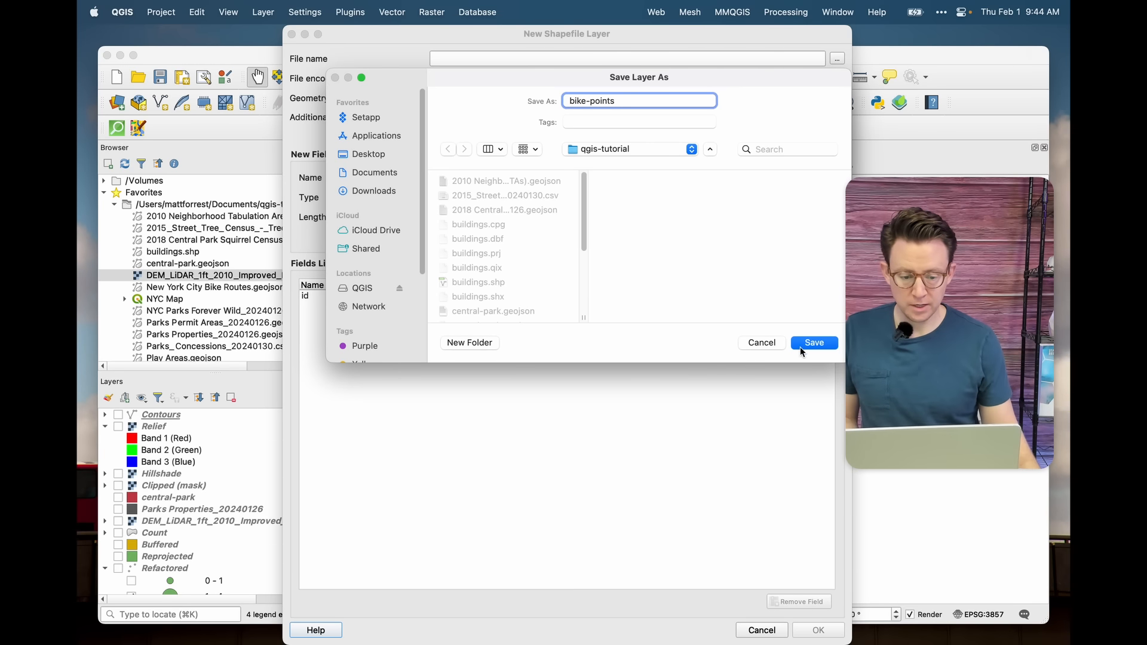
left_click(802, 351)
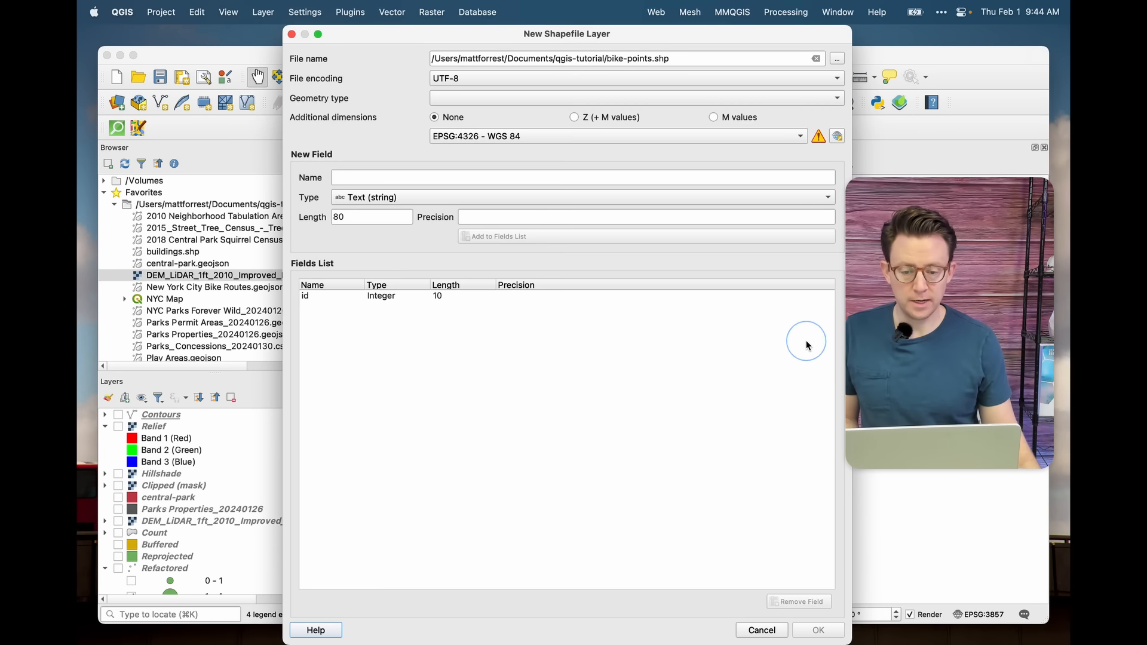
Step: Set the new shapefile's geometry type to Point and create the layer
left_click(540, 100)
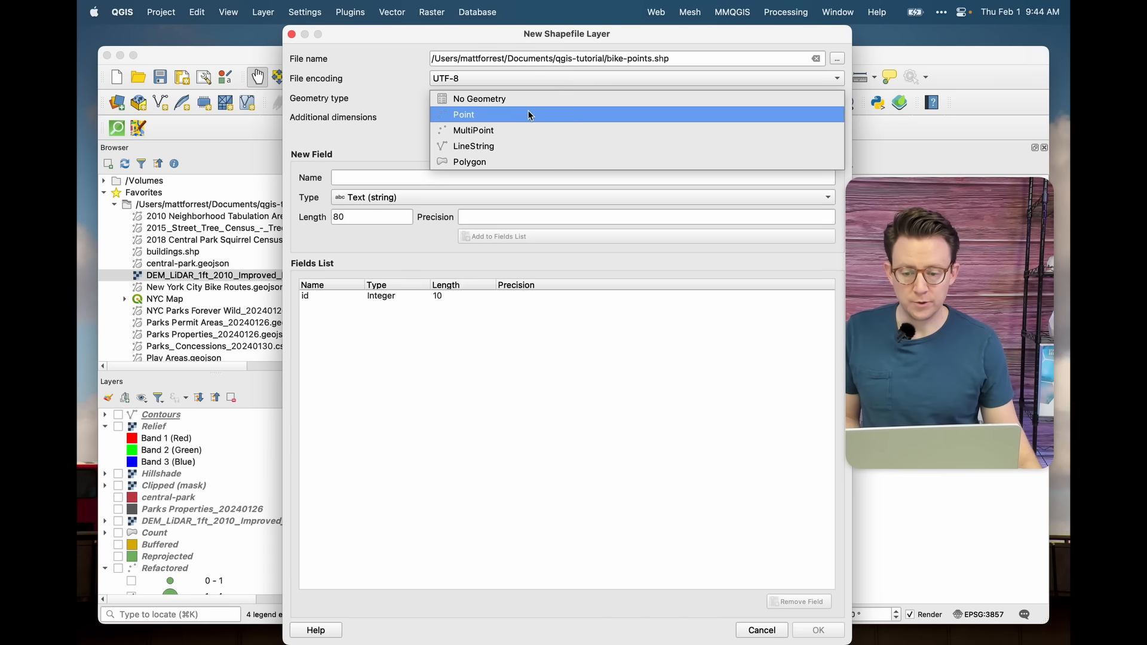
left_click(525, 114)
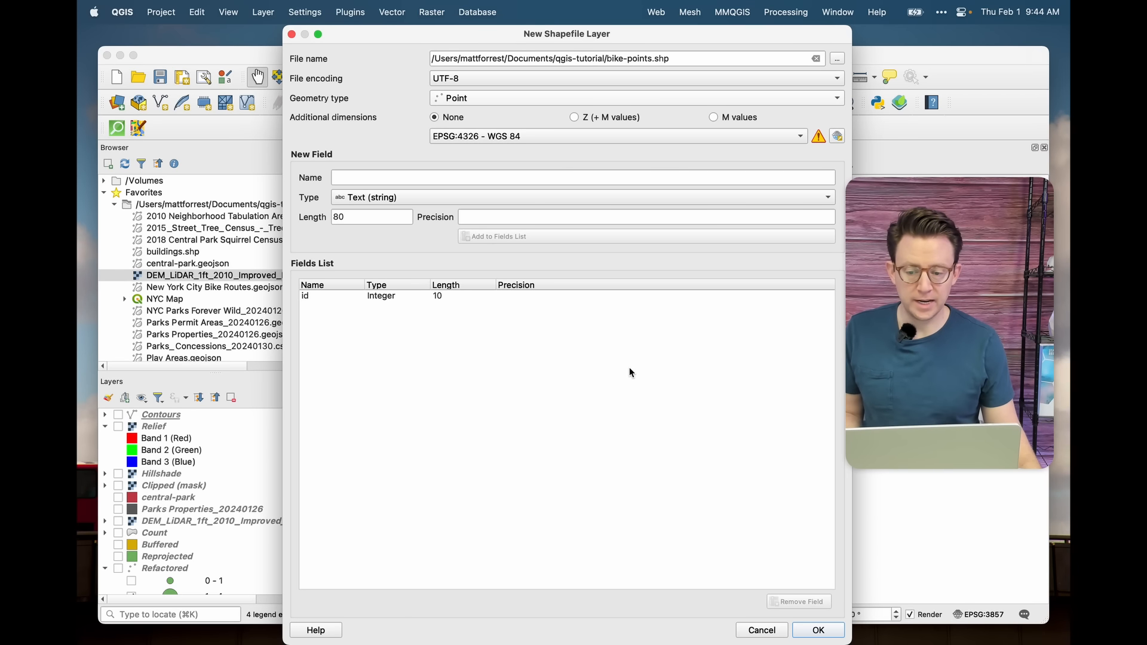
left_click(815, 629)
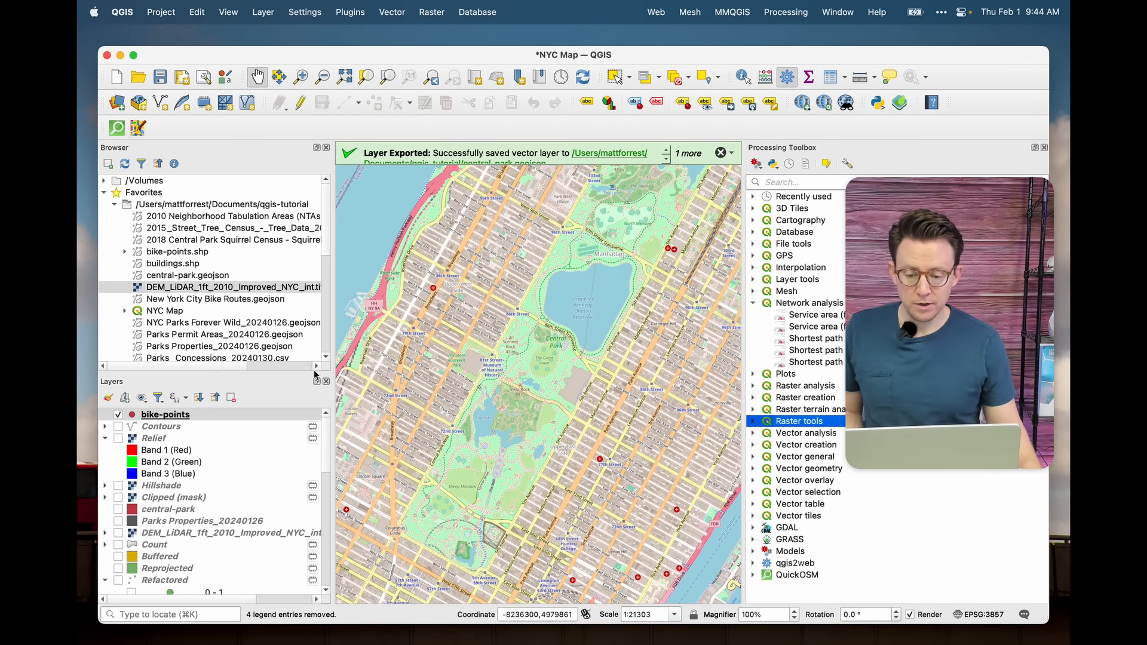
Step: Start editing the bike-points layer and add a point just west of Central Park with id 2
left_click_drag(473, 364, 521, 258)
scroll(521, 258, "down", 2)
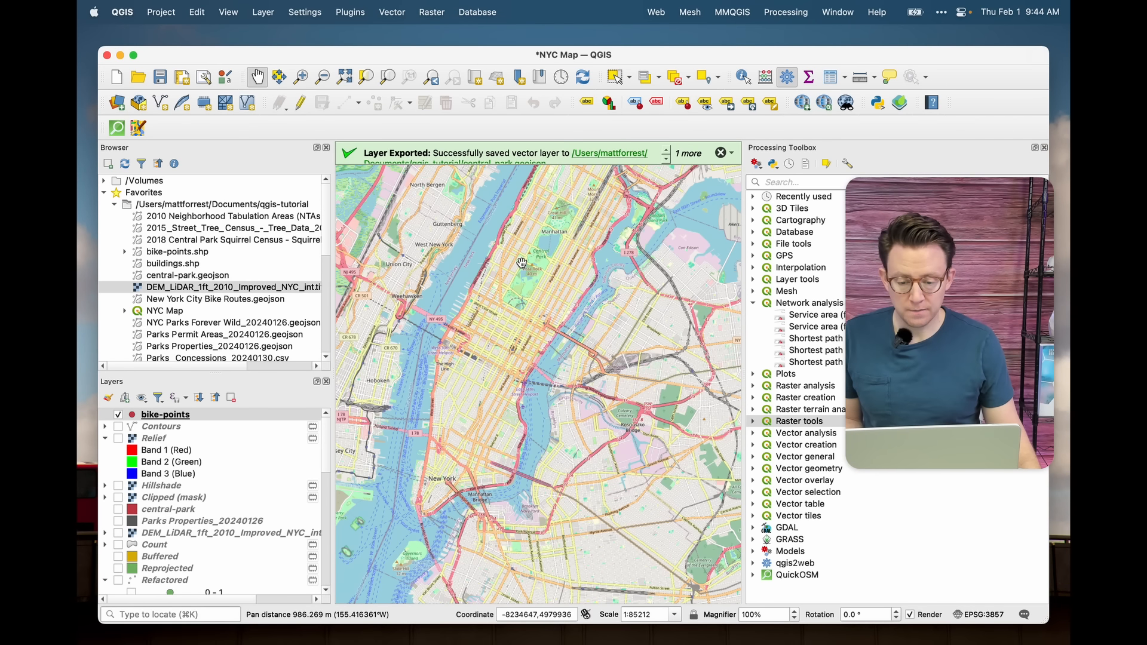
scroll(522, 263, "up", 1)
left_click_drag(522, 263, 502, 166)
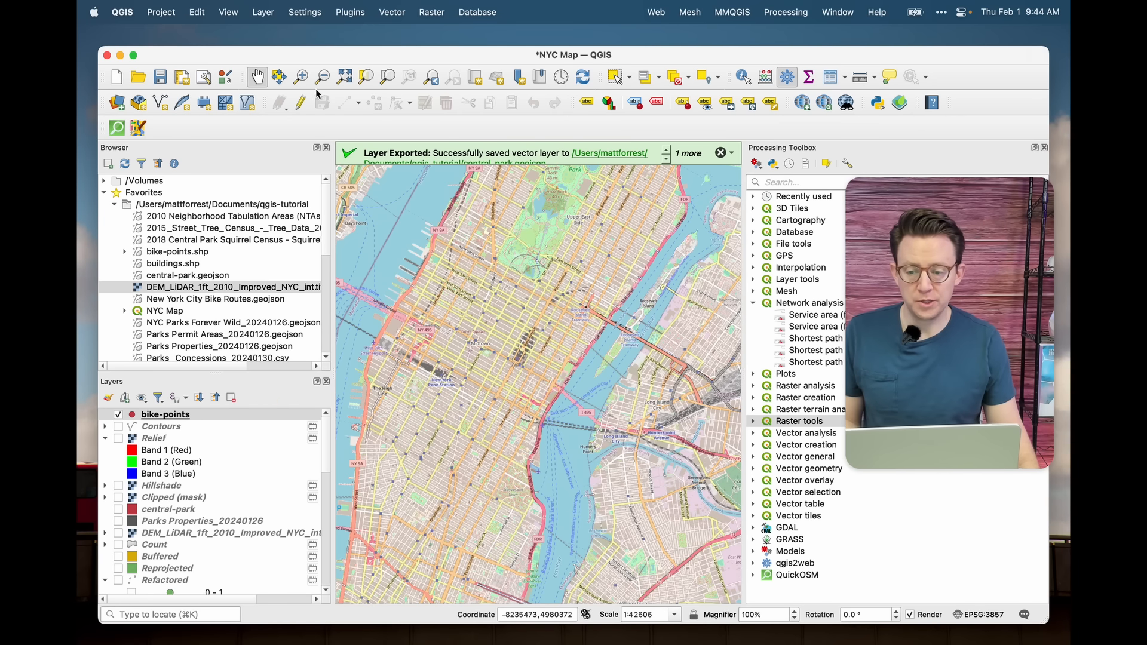
left_click(303, 103)
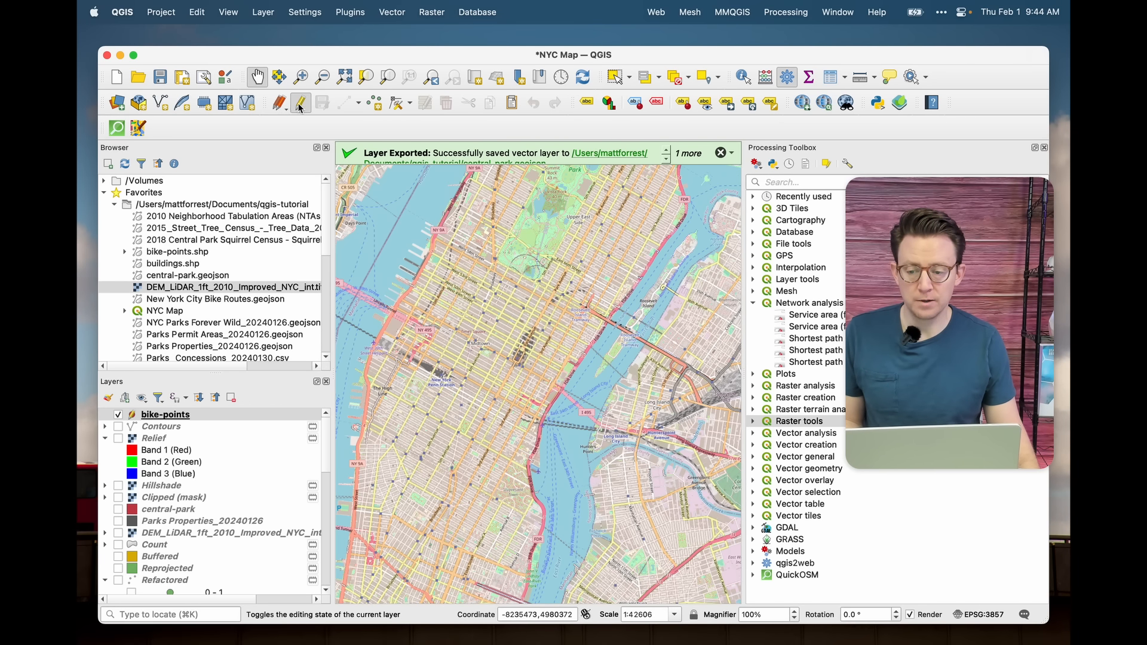
left_click(346, 103)
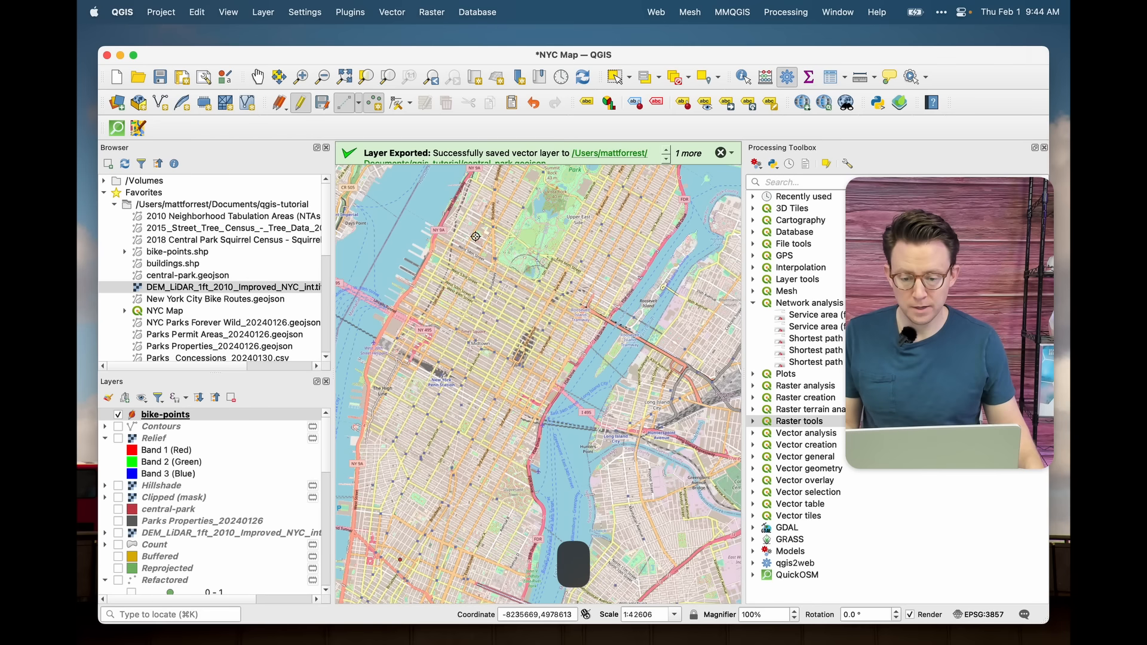
left_click(487, 200)
type("2")
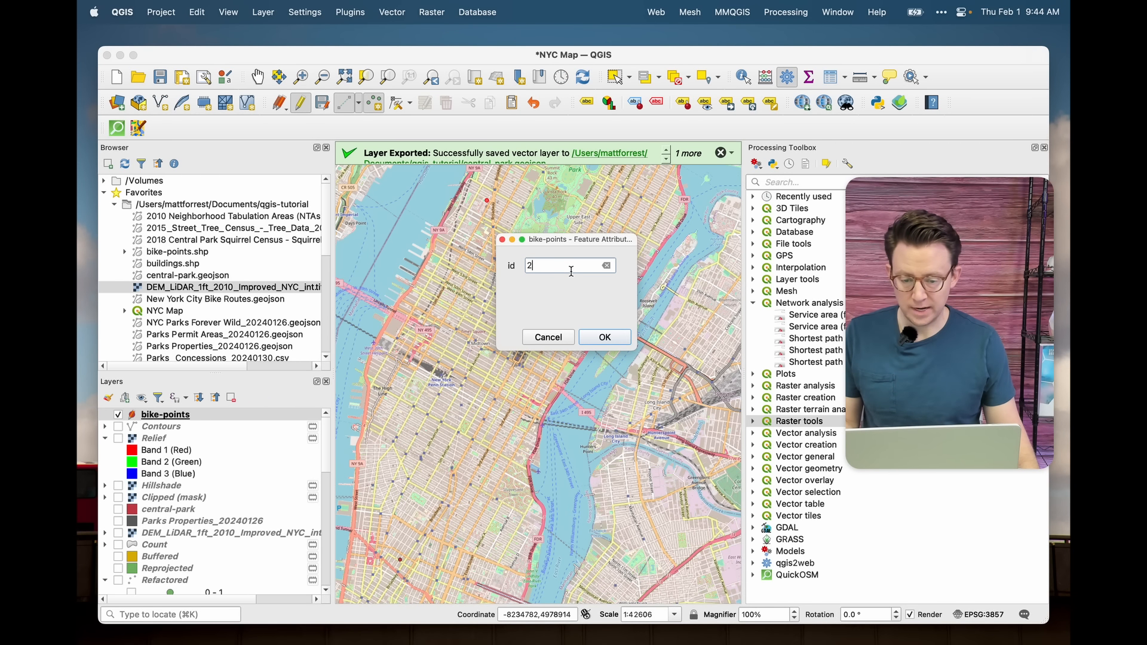
left_click(601, 335)
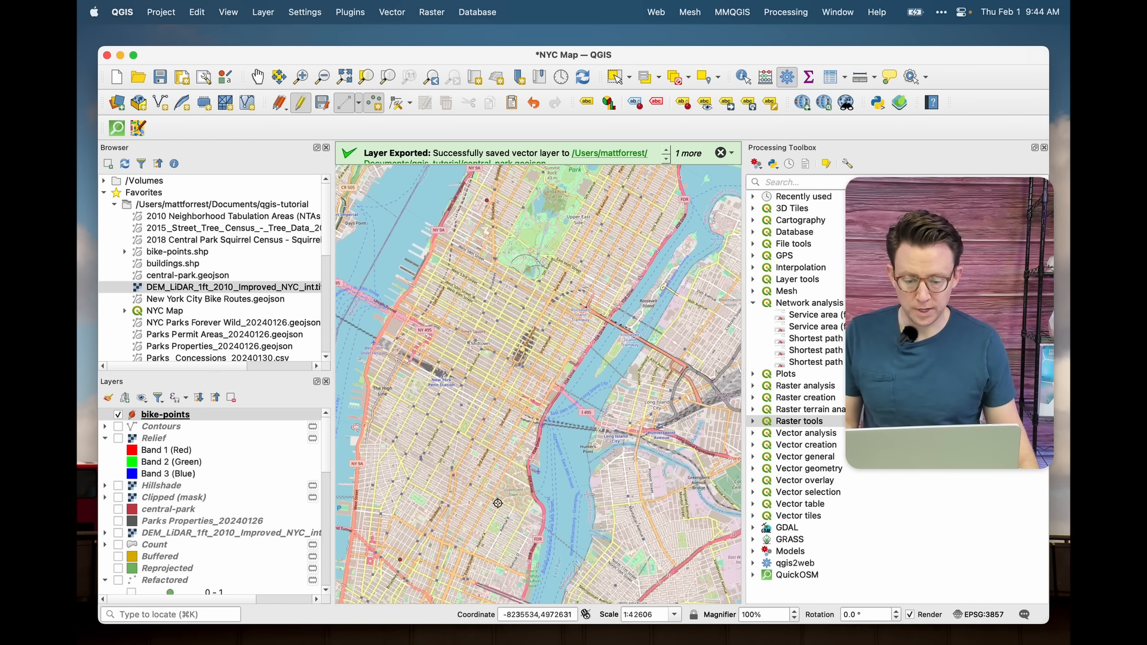
Step: Add a bike-points feature in lower Manhattan near the East River with id 3
left_click(504, 538)
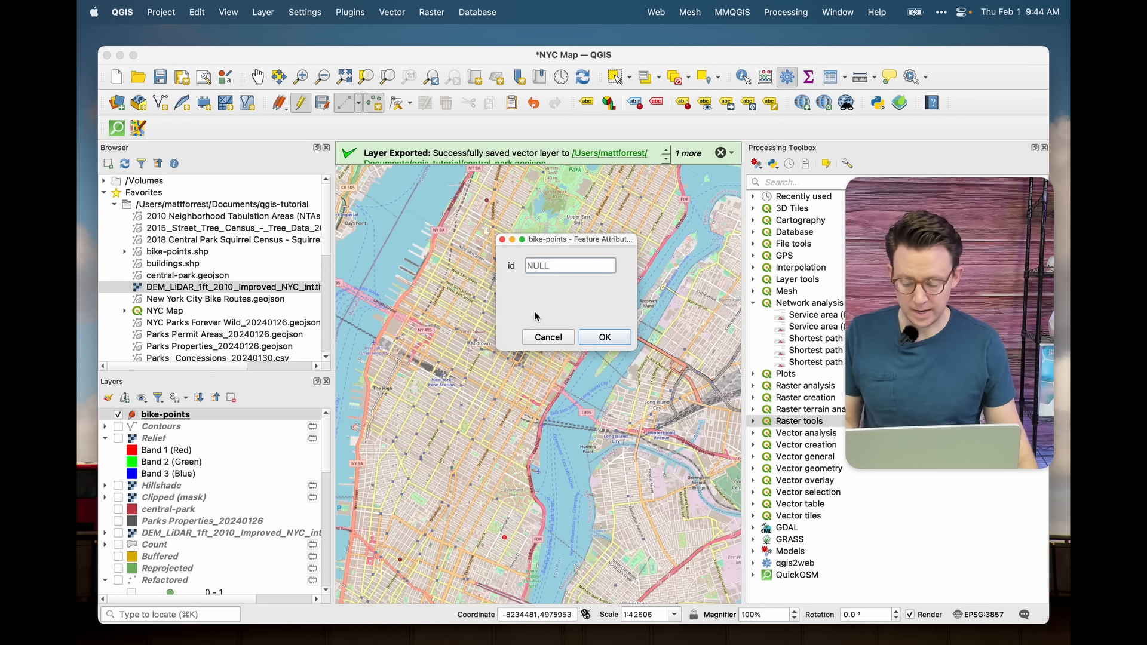
type("3")
left_click(601, 337)
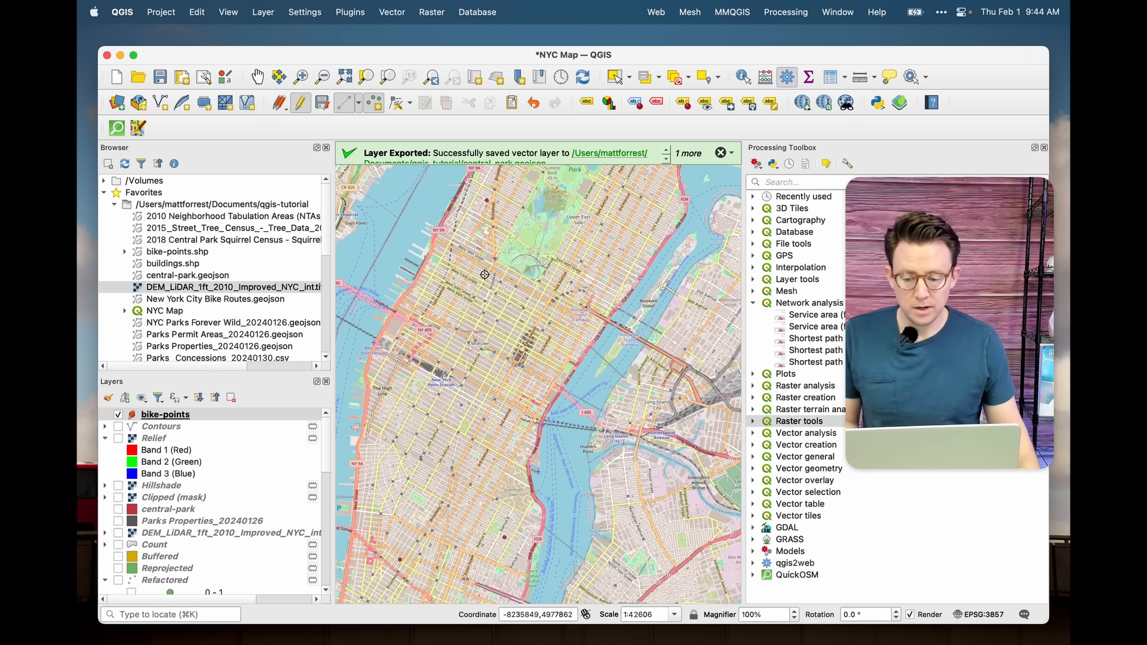
Step: Save the edits to the bike-points layer and end its editing session
left_click(281, 105)
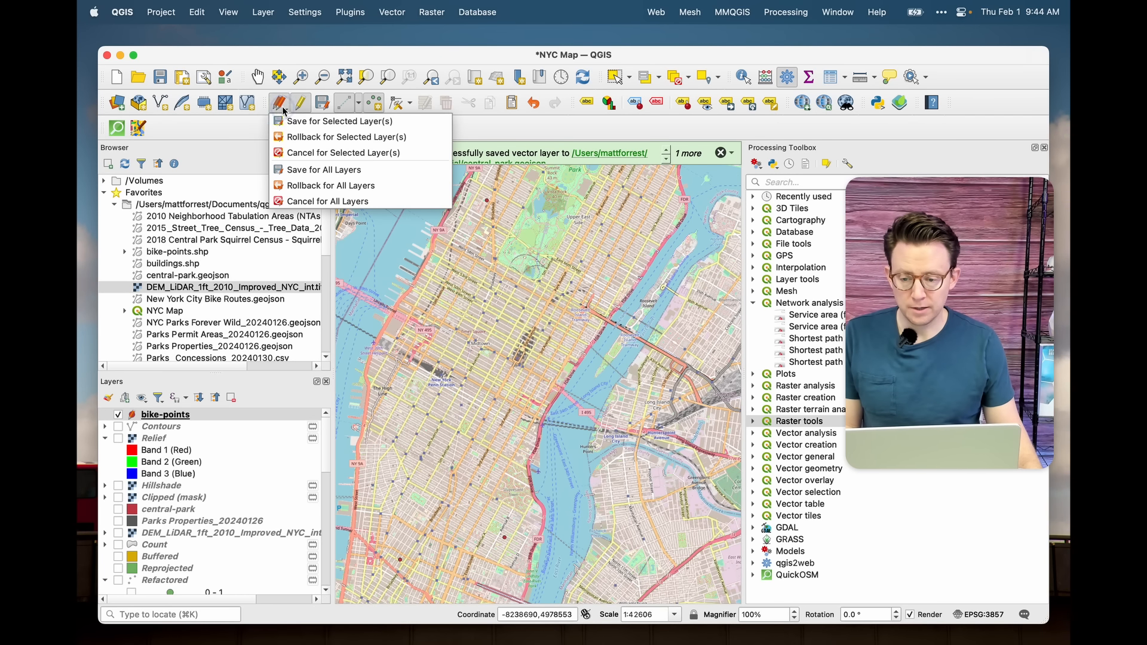
left_click(295, 123)
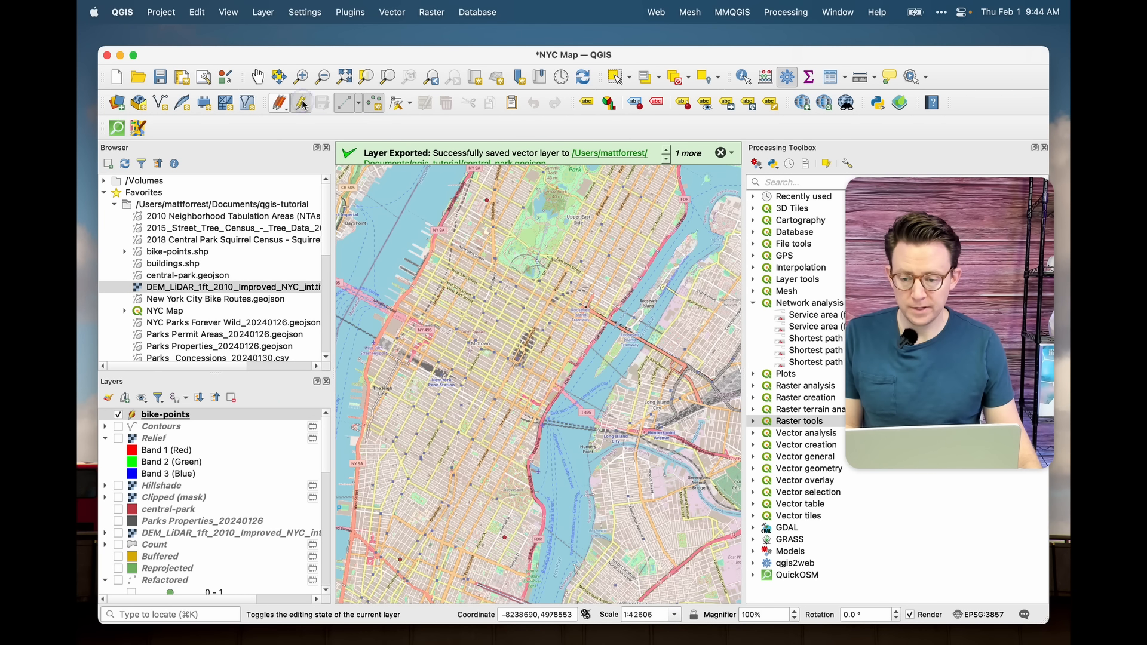
left_click(301, 103)
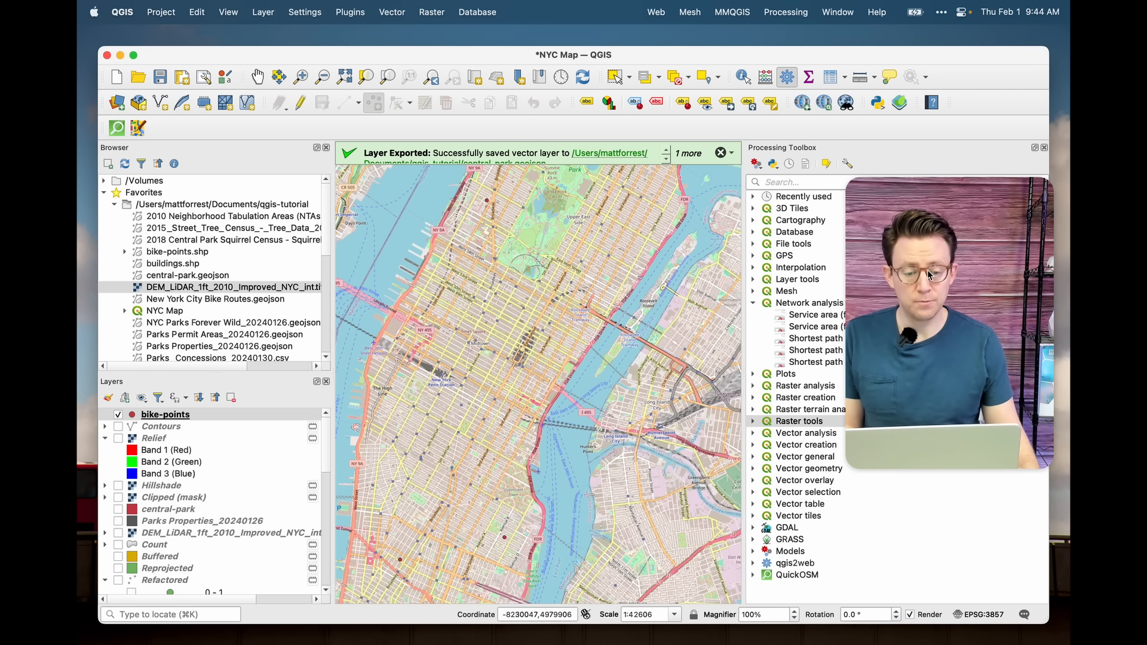
Step: Set up Shortest path (point to layer) with New York City Bike Routes as the network and Shortest as the path type
left_click_drag(912, 306, 160, 311)
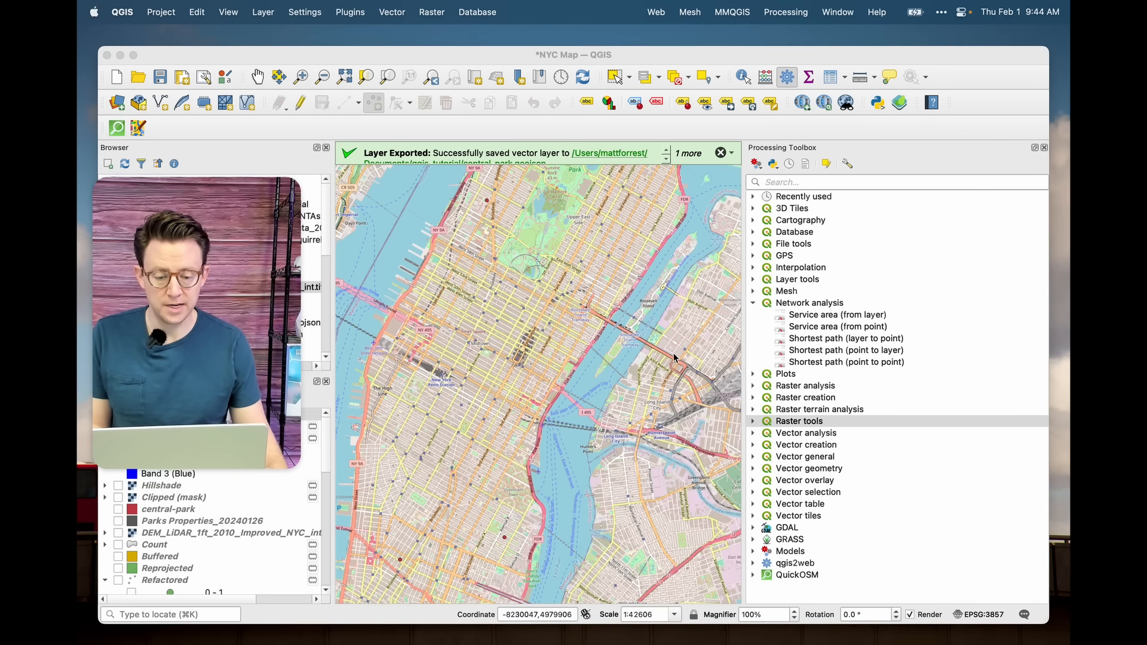
double_click(824, 353)
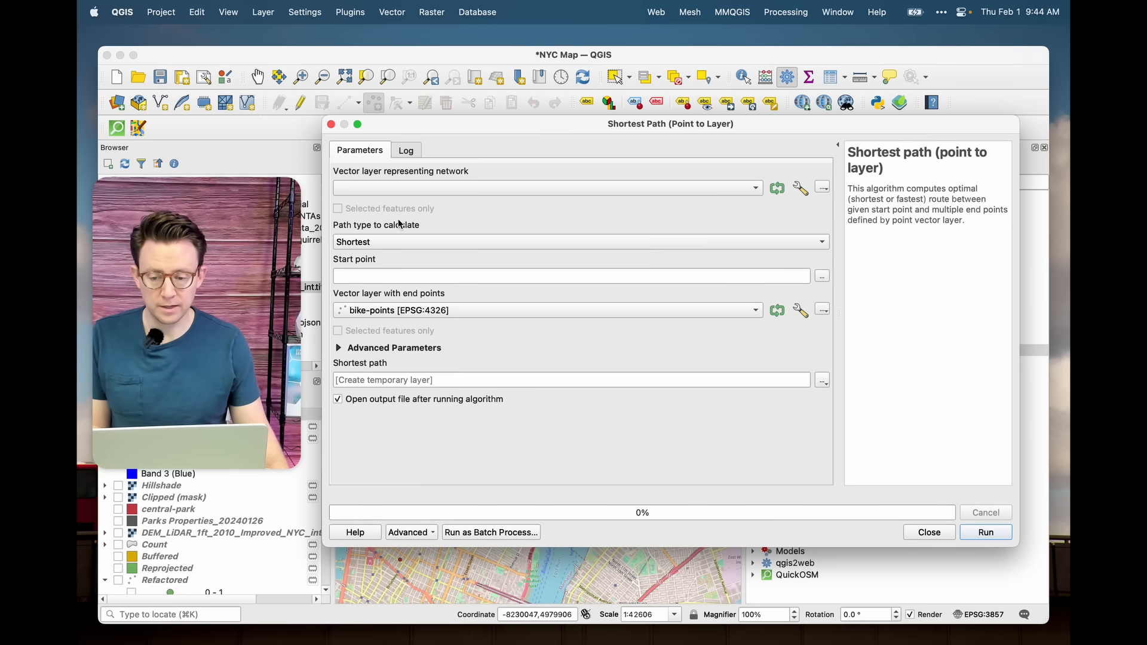
left_click(401, 187)
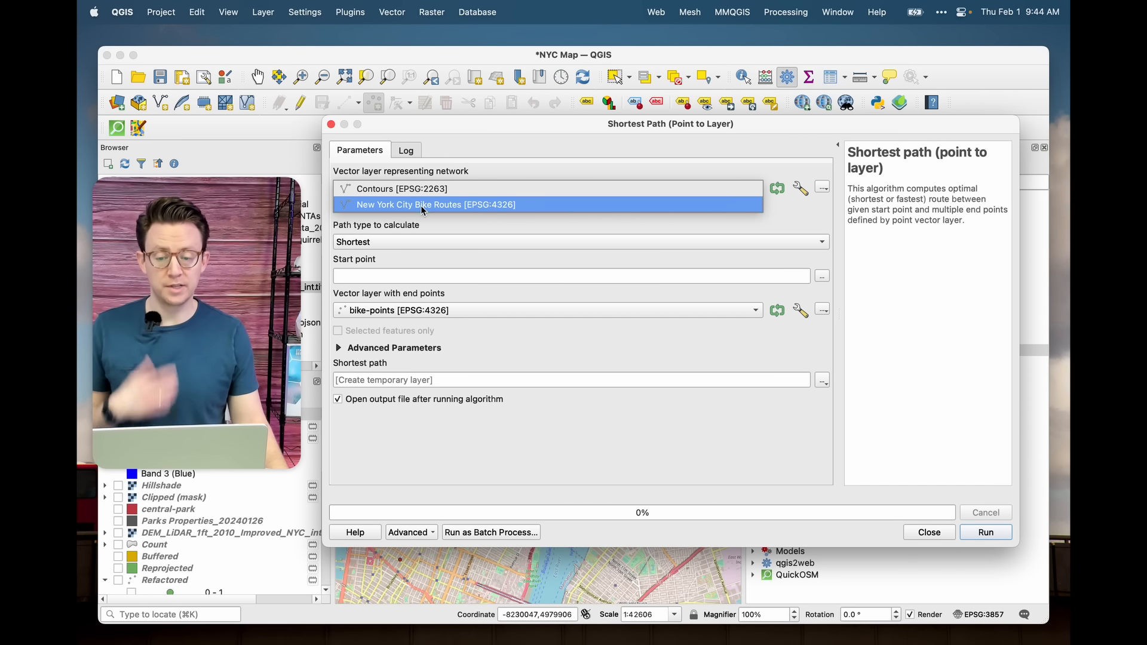
left_click(420, 205)
left_click(415, 247)
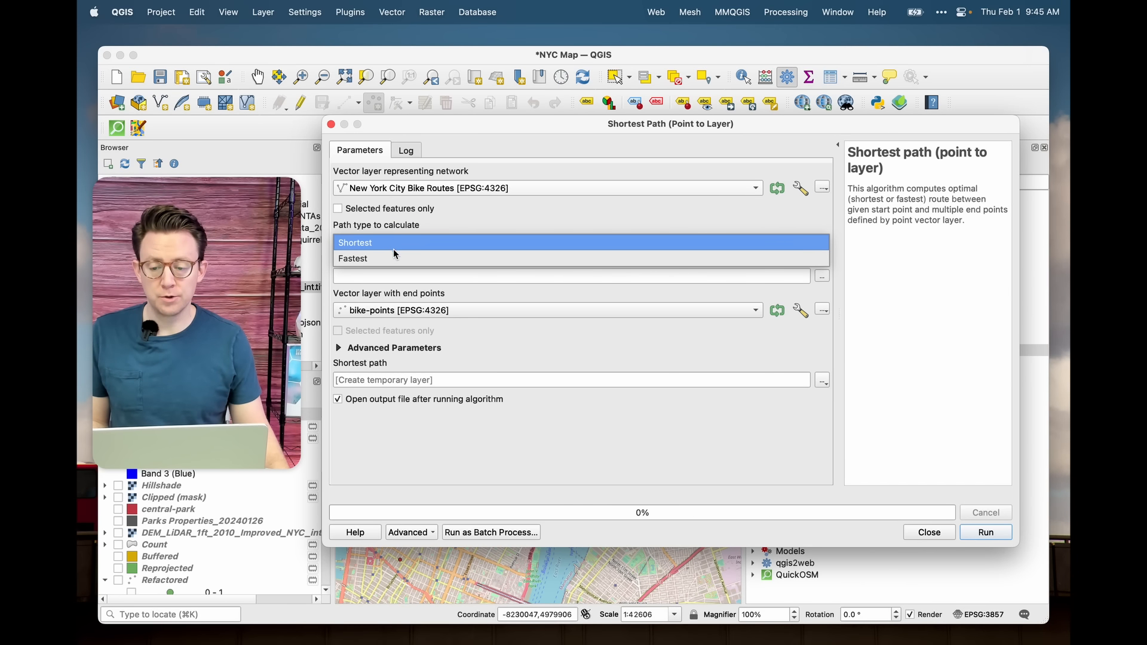
left_click(429, 221)
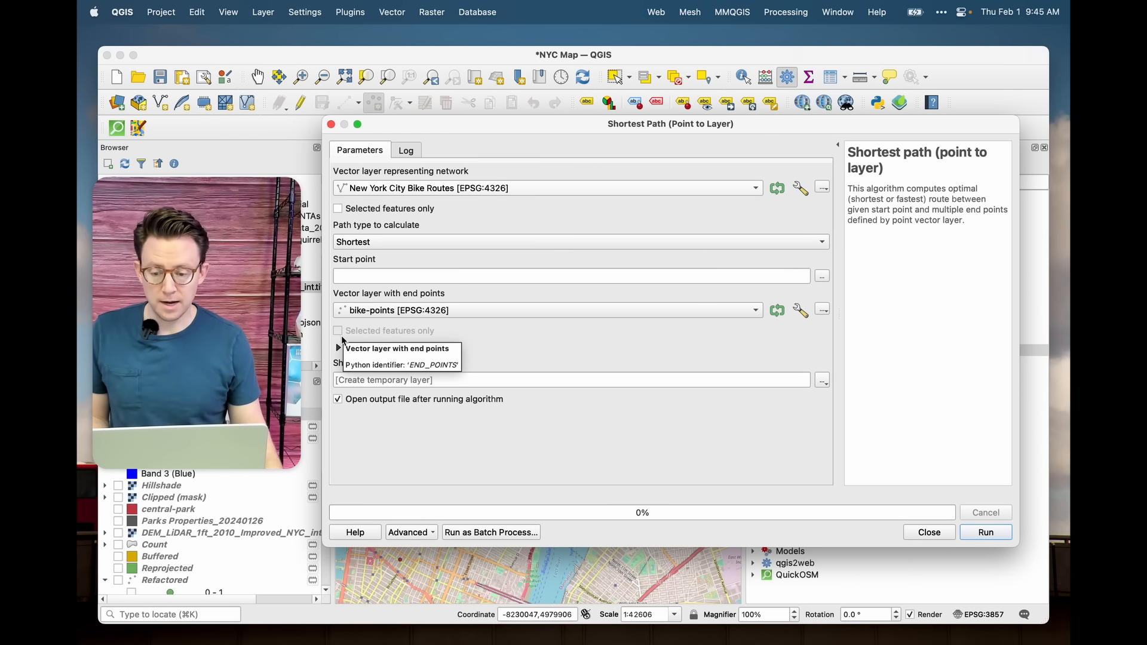
Step: Review the advanced parameters of the shortest path tool, including default direction, speed and topology tolerance
left_click(339, 349)
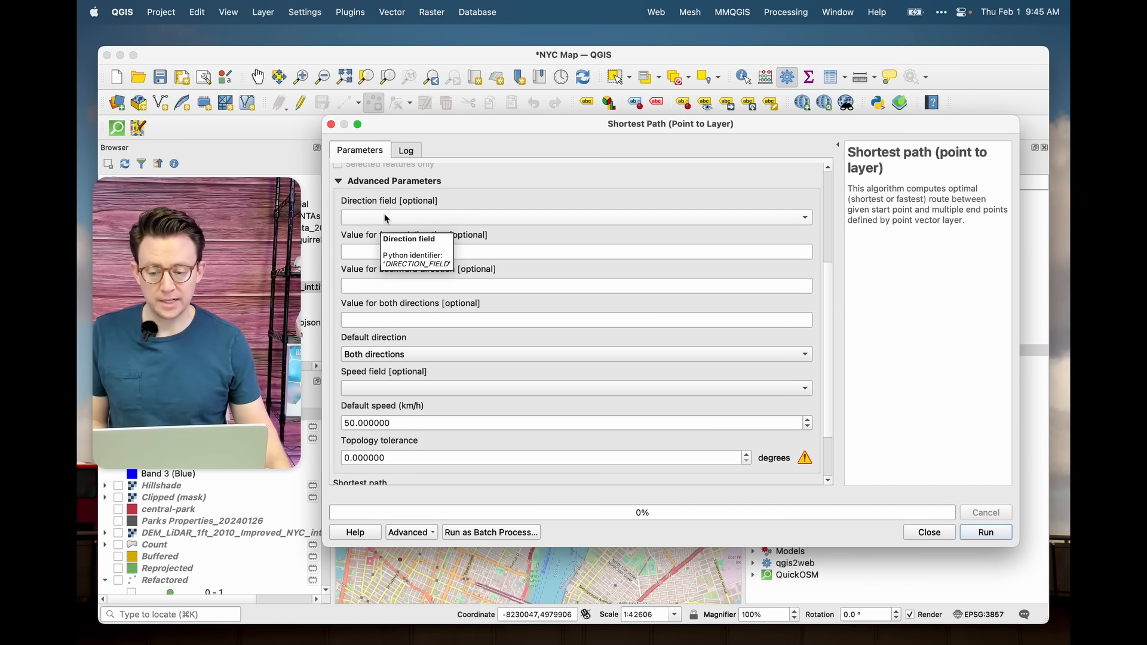
left_click(380, 354)
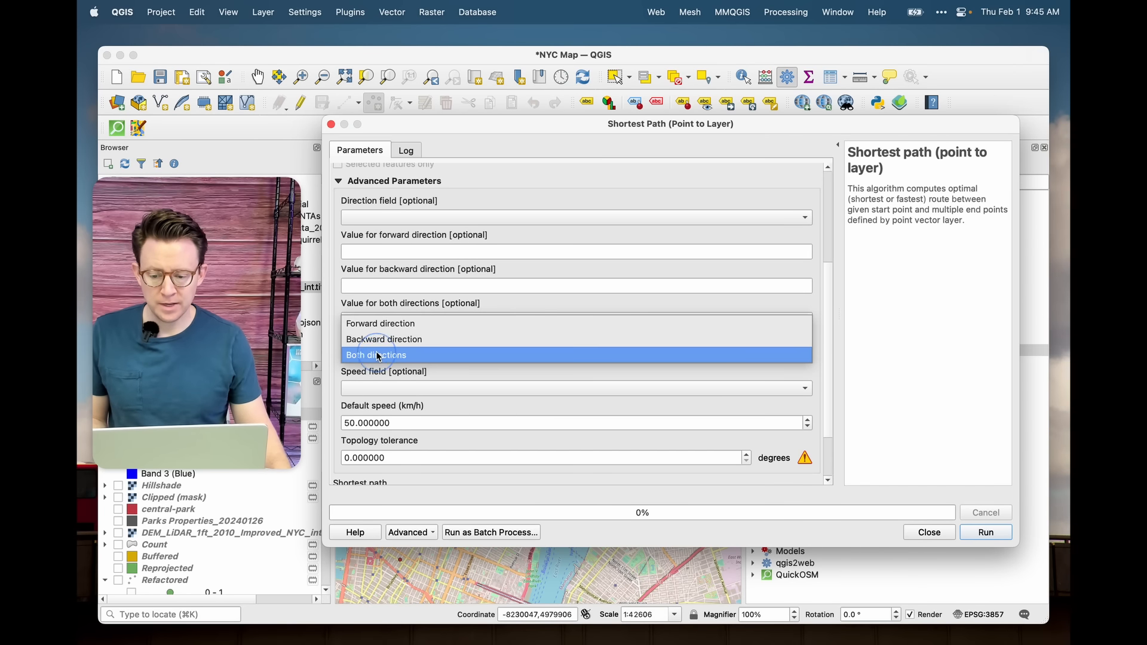
left_click(388, 284)
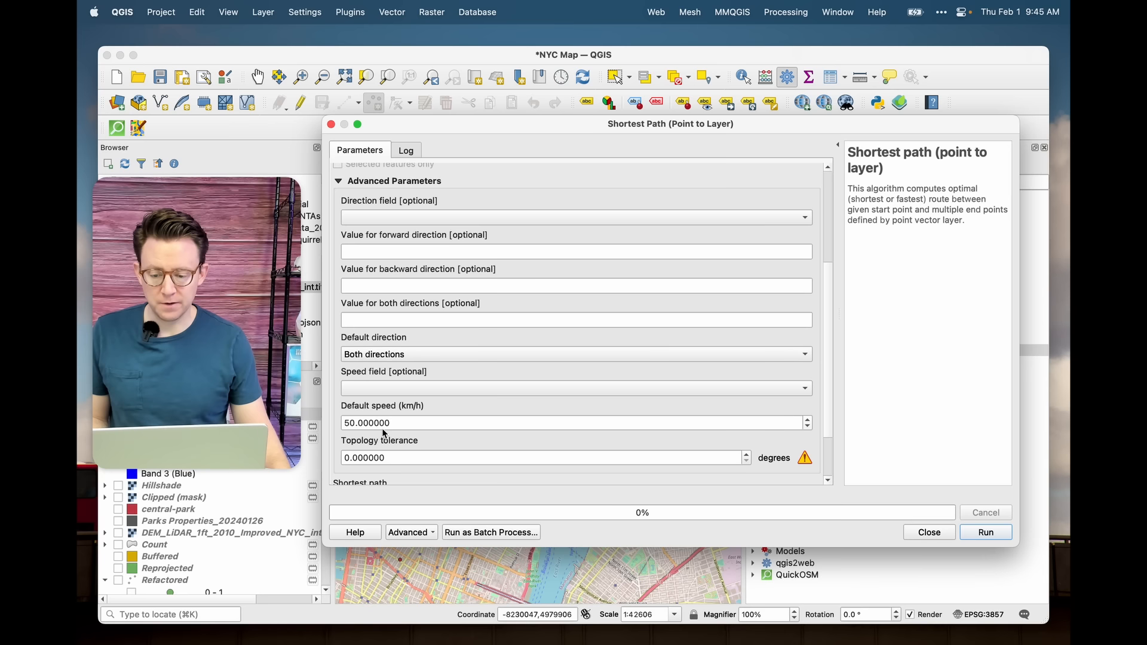
scroll(383, 431, "down", 2)
scroll(384, 430, "up", 2)
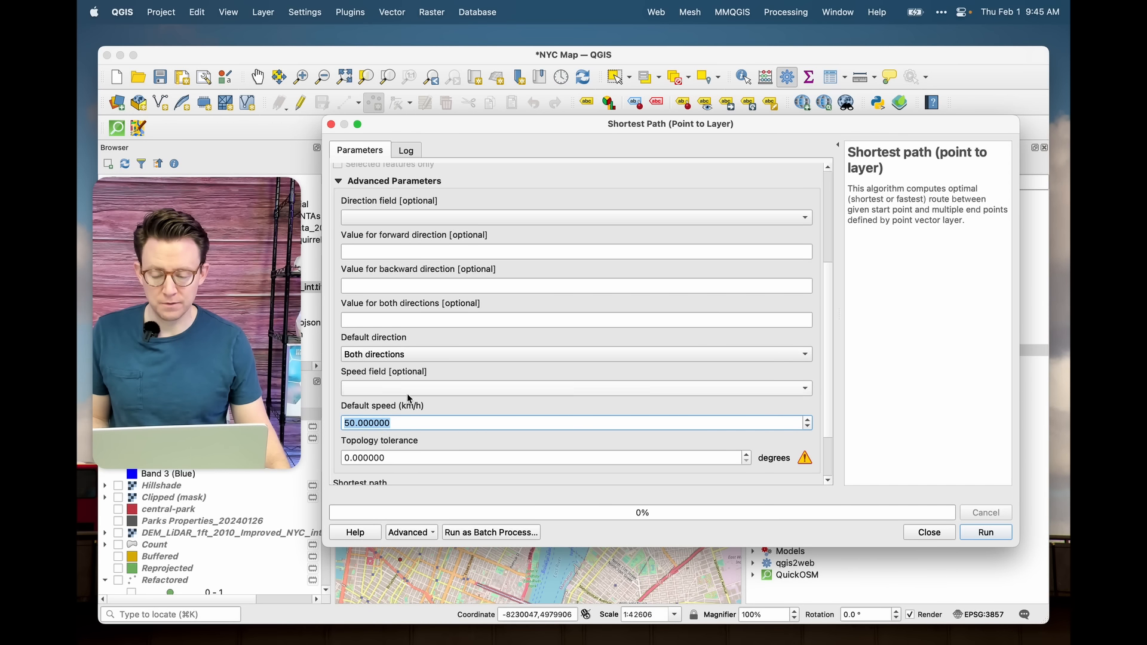
scroll(438, 473, "down", 2)
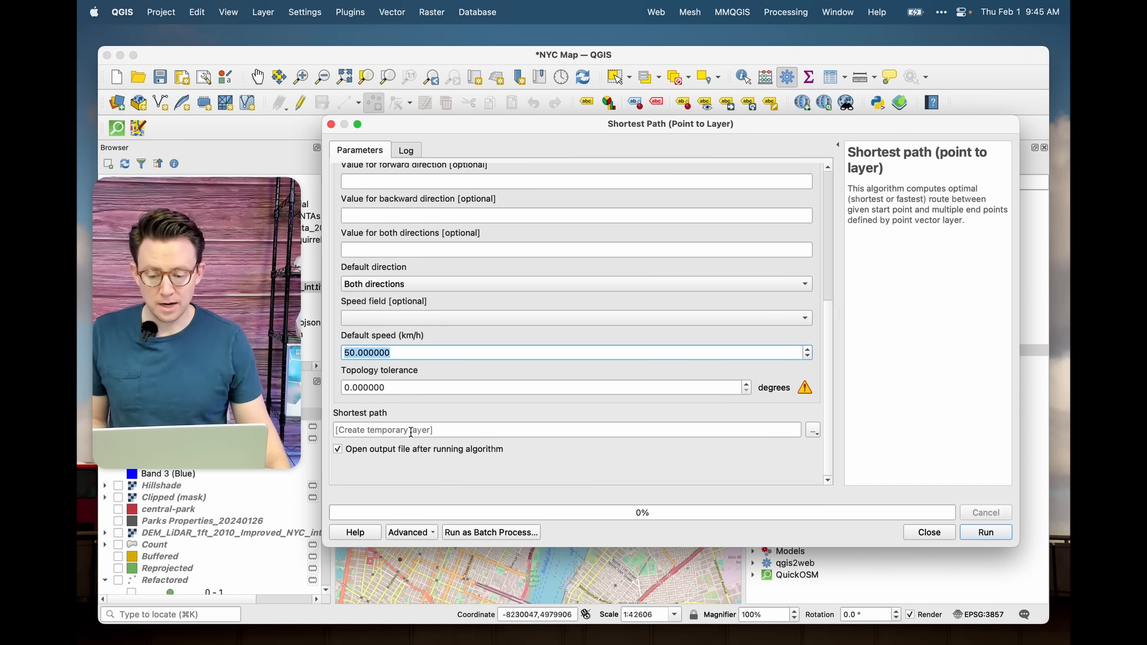
scroll(448, 206, "up", 3)
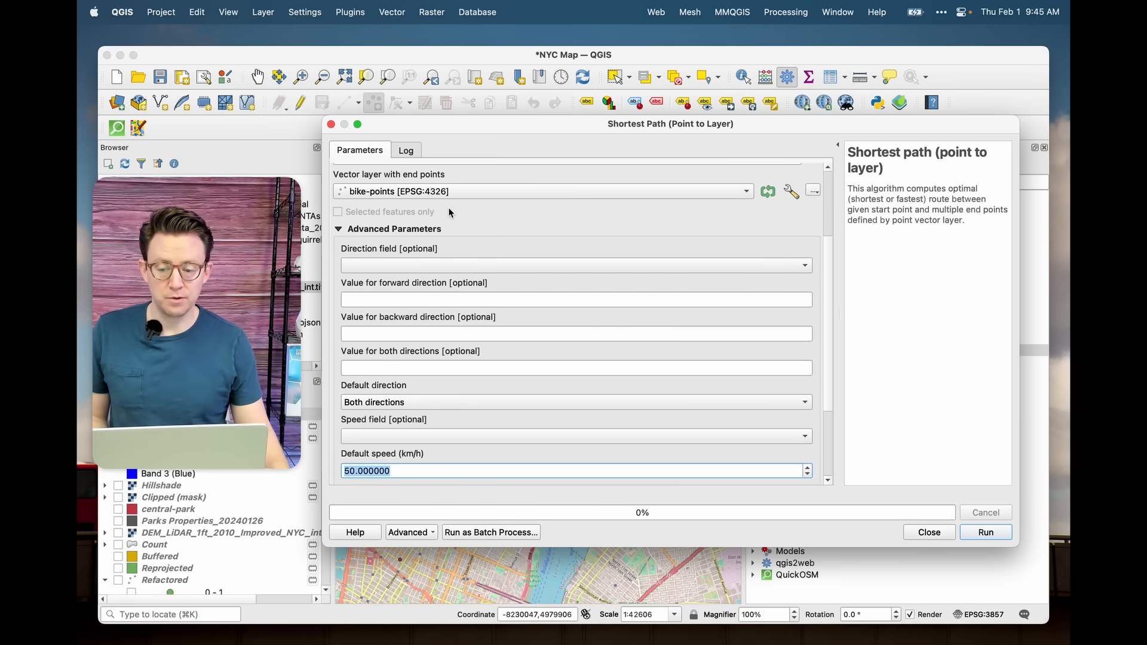
left_click(339, 230)
left_click(339, 229)
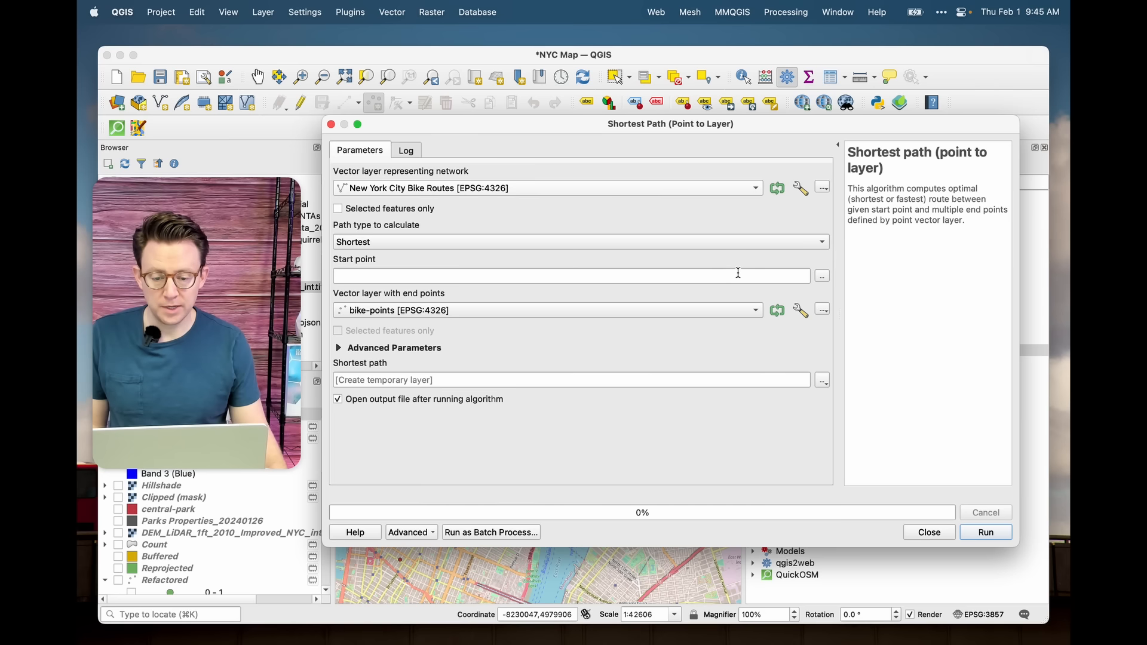
Step: Pick a start point on the map near Penn Station, then run the shortest path calculation to a temporary layer
left_click(822, 276)
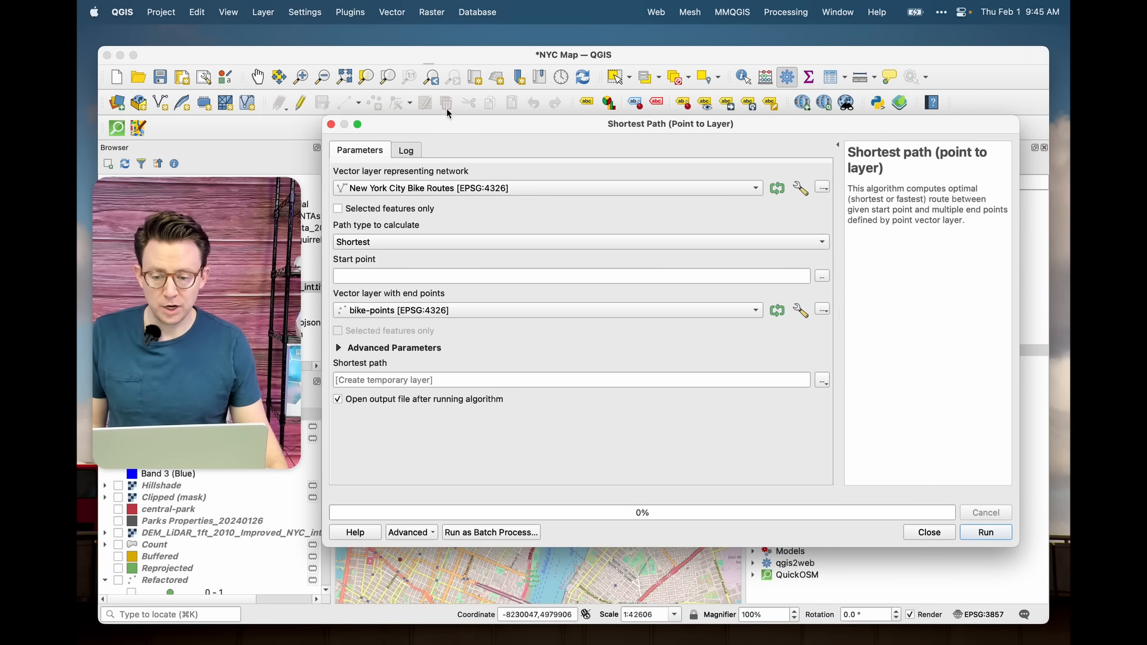
left_click_drag(456, 127, 926, 176)
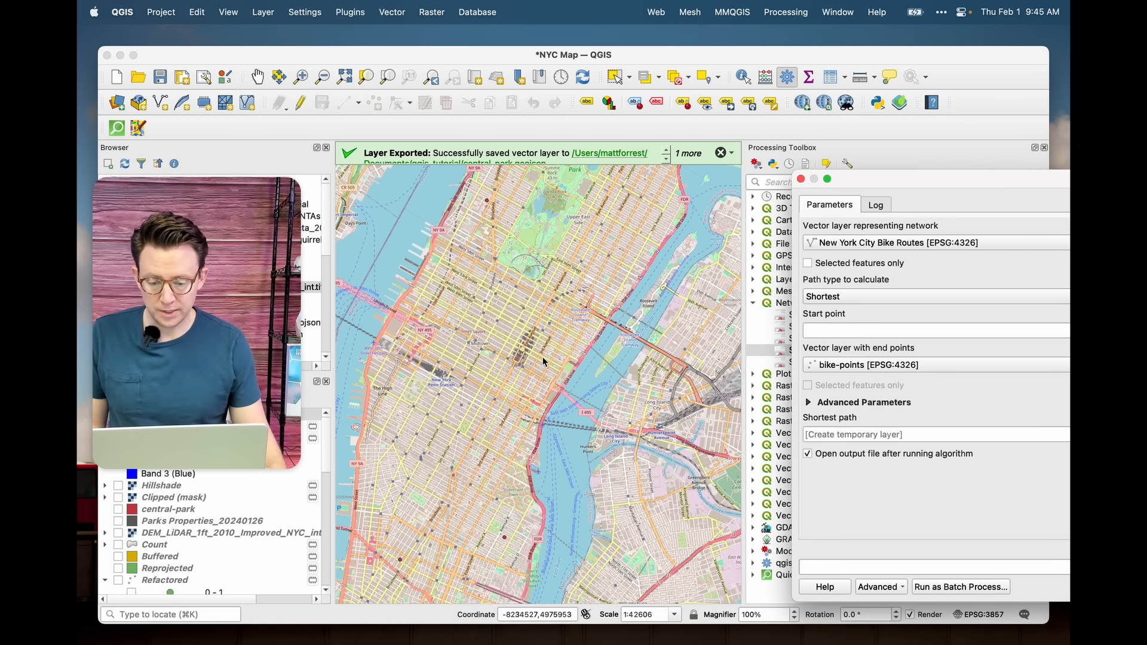
left_click(449, 379)
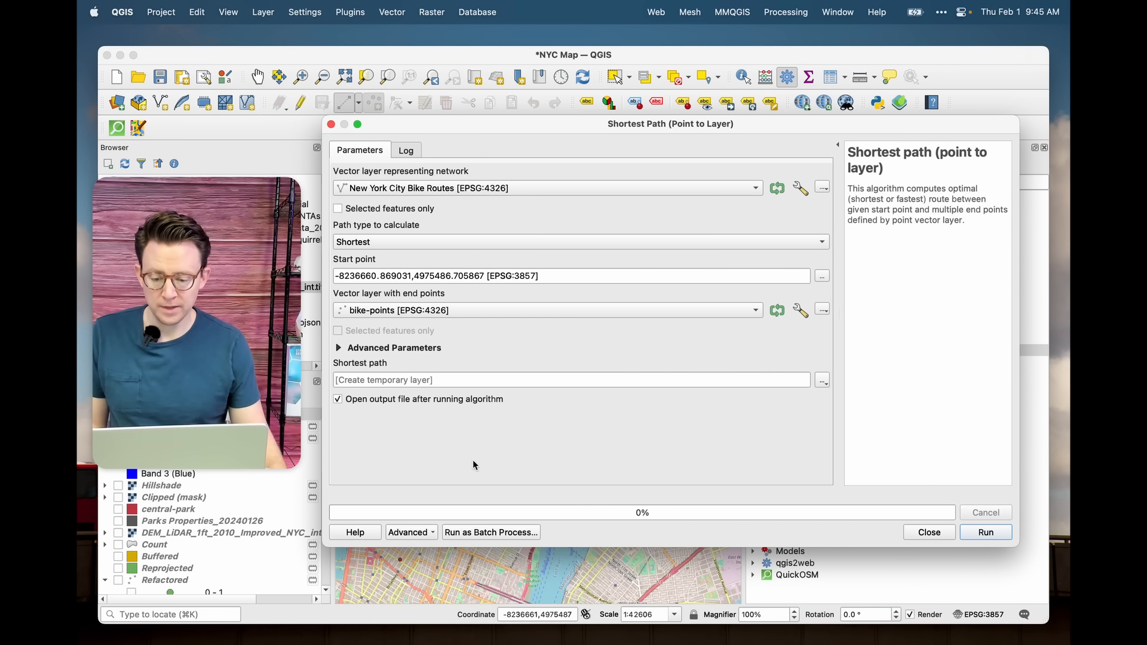
left_click(985, 535)
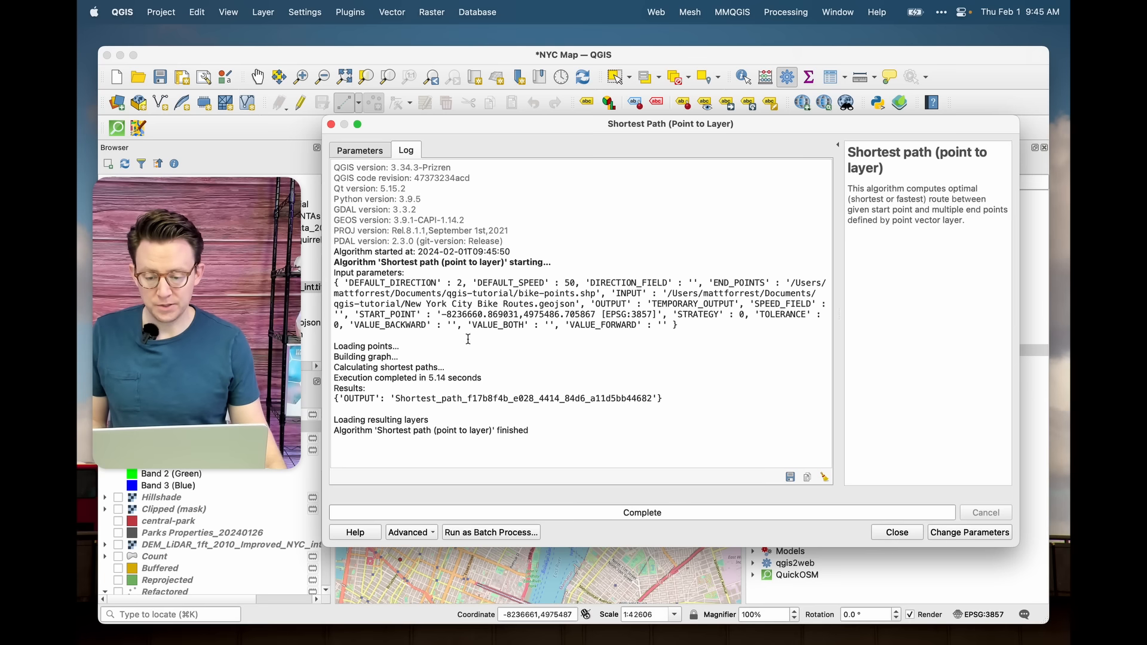
left_click(896, 532)
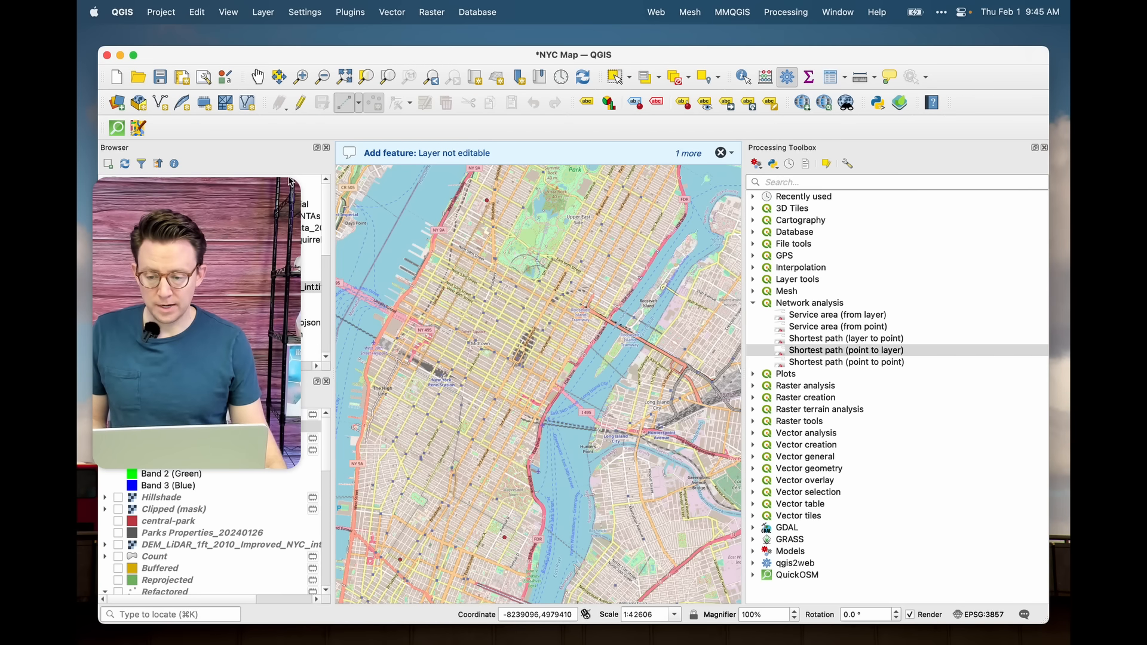
Step: Set the Shortest path layer's line width to 1 millimetre
left_click(154, 416)
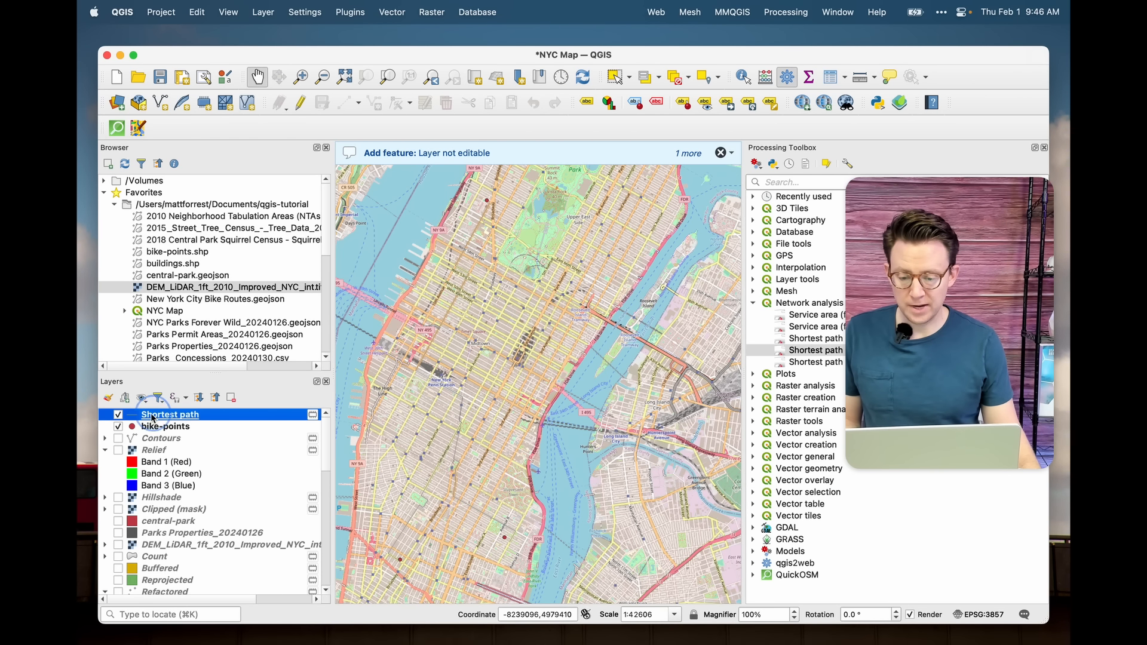
double_click(153, 417)
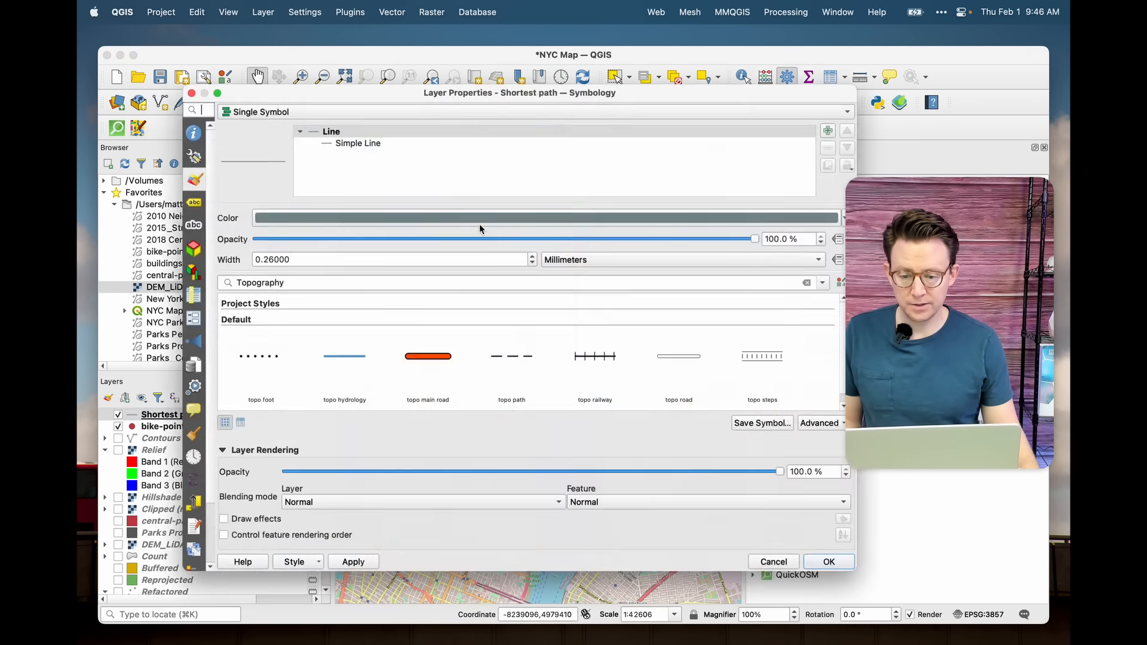
double_click(392, 260)
type("1")
left_click(829, 562)
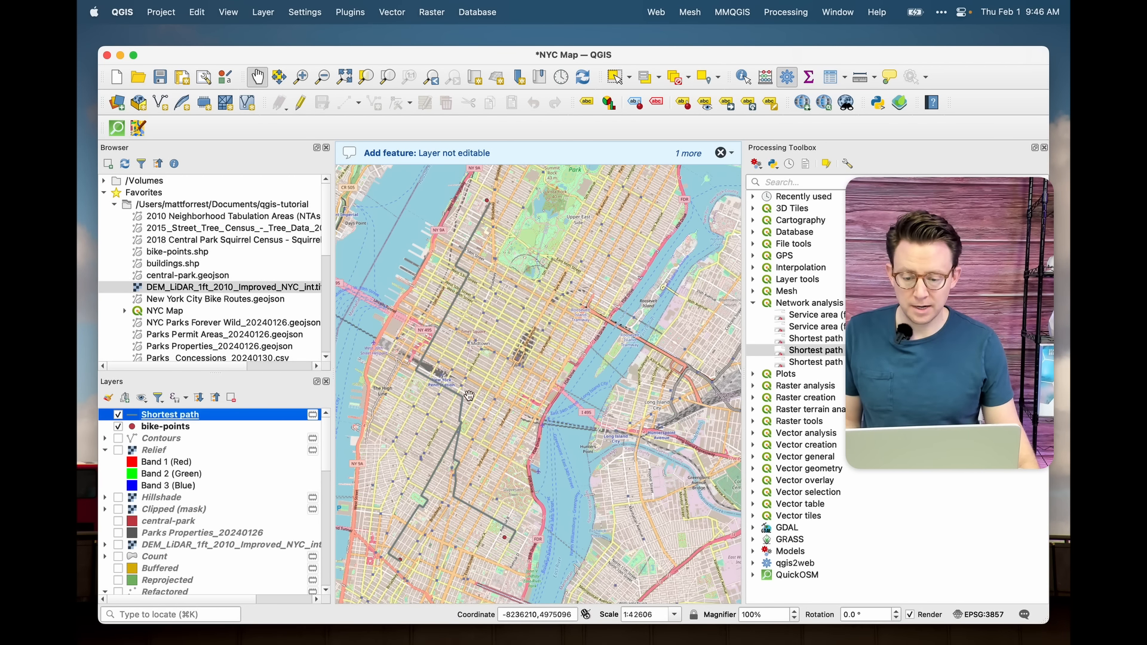
Step: Examine the calculated bike routes up close along the streets of Manhattan
mouse_move(467, 482)
left_mouse_down()
mouse_move(515, 422)
mouse_move(454, 497)
left_mouse_up()
scroll(462, 515, "up", 2)
left_click_drag(604, 238, 573, 460)
left_click_drag(572, 345, 522, 572)
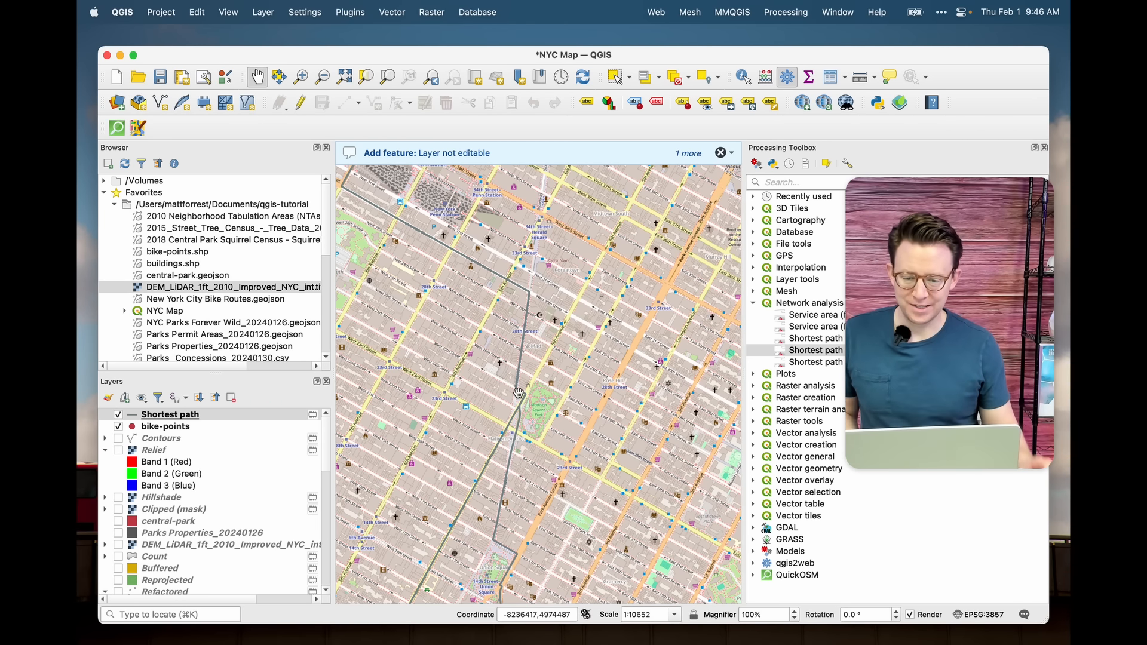
scroll(529, 384, "down", 1)
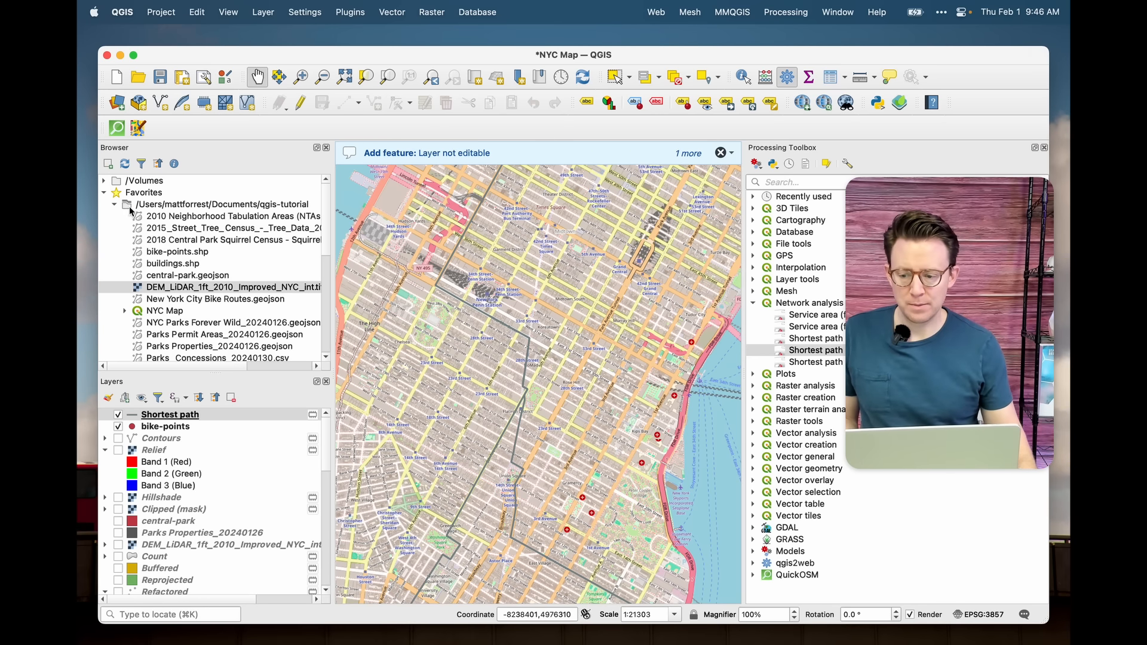
Step: Collapse the Favorites in the Browser and list the saved PostgreSQL connections
left_click(104, 192)
left_click(104, 275)
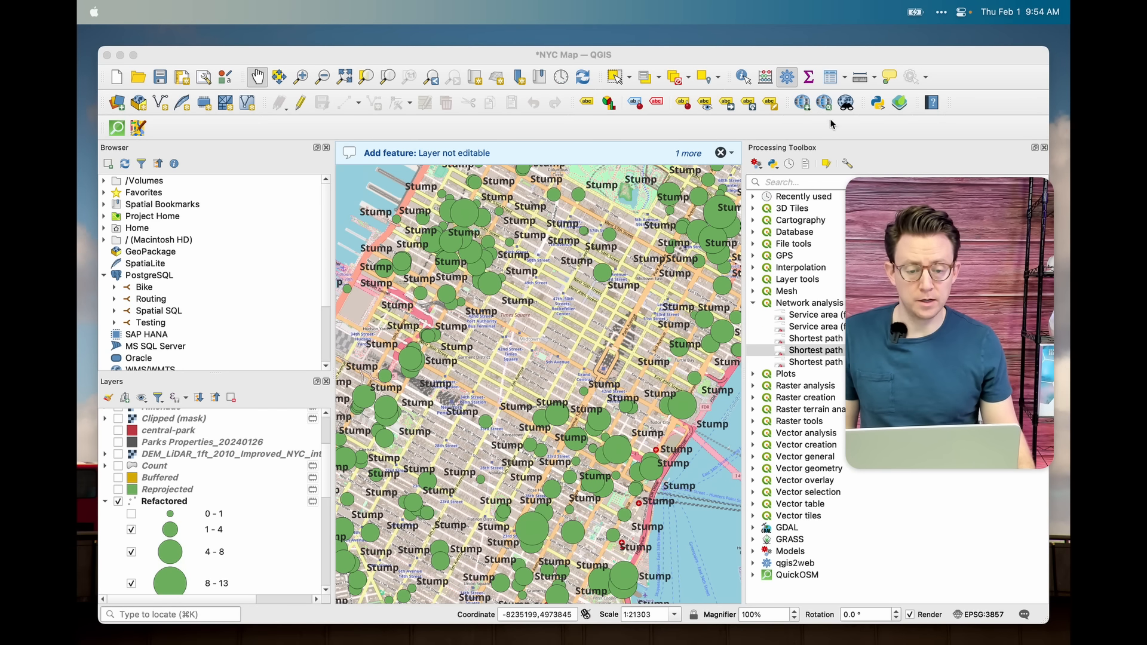
Step: Start a web map export with qgis2web and turn on clustering for the Refactored layer
left_click(904, 109)
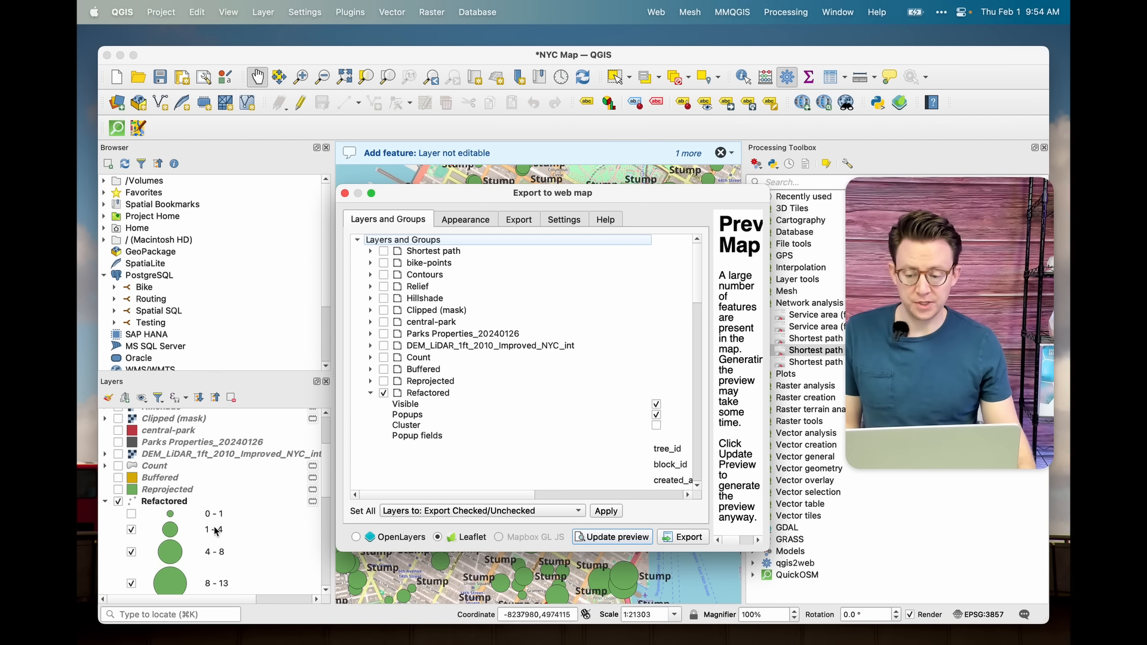
left_click(657, 425)
left_click(577, 426)
left_click_drag(460, 496, 416, 496)
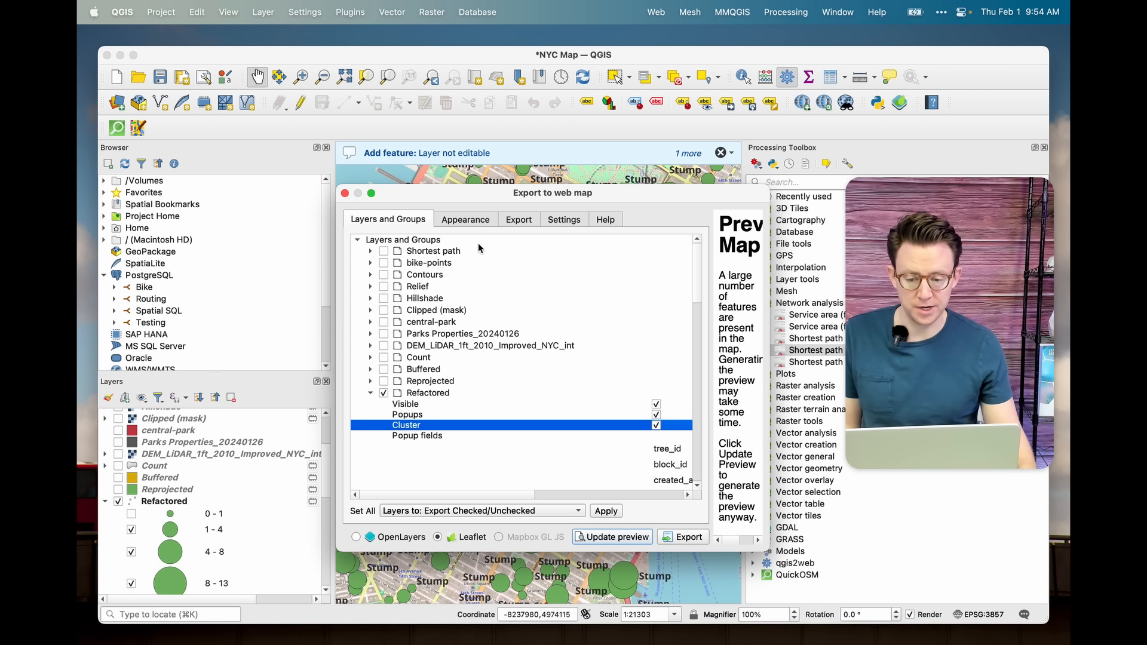
Step: Enable user geolocation in the web map's appearance options
left_click(469, 223)
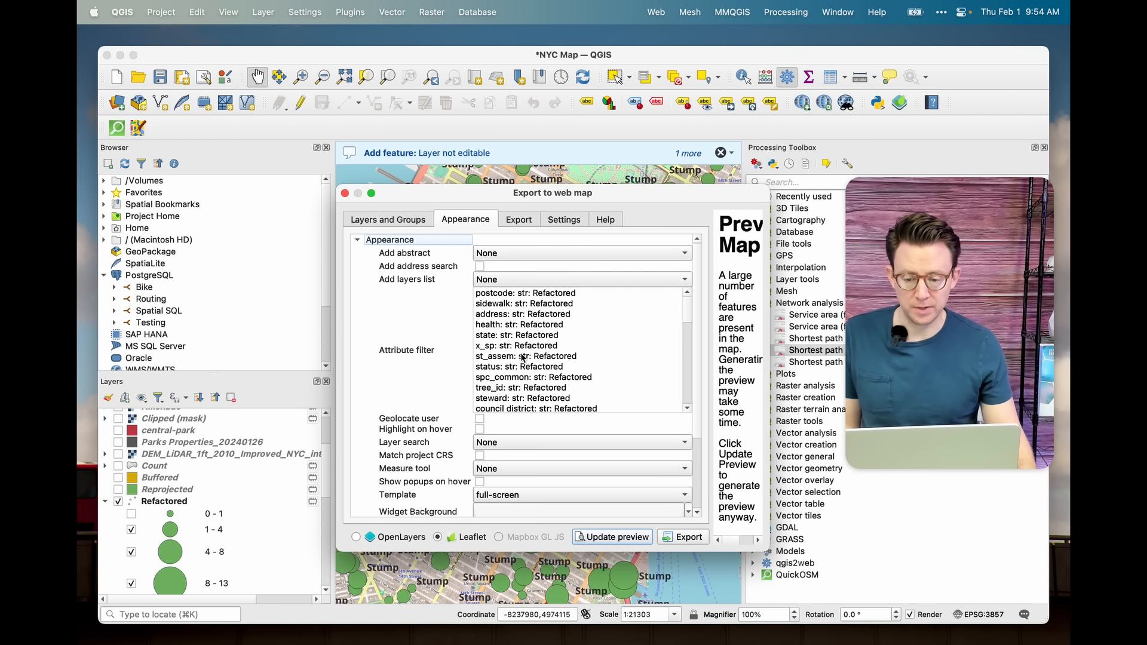
scroll(495, 348, "down", 10)
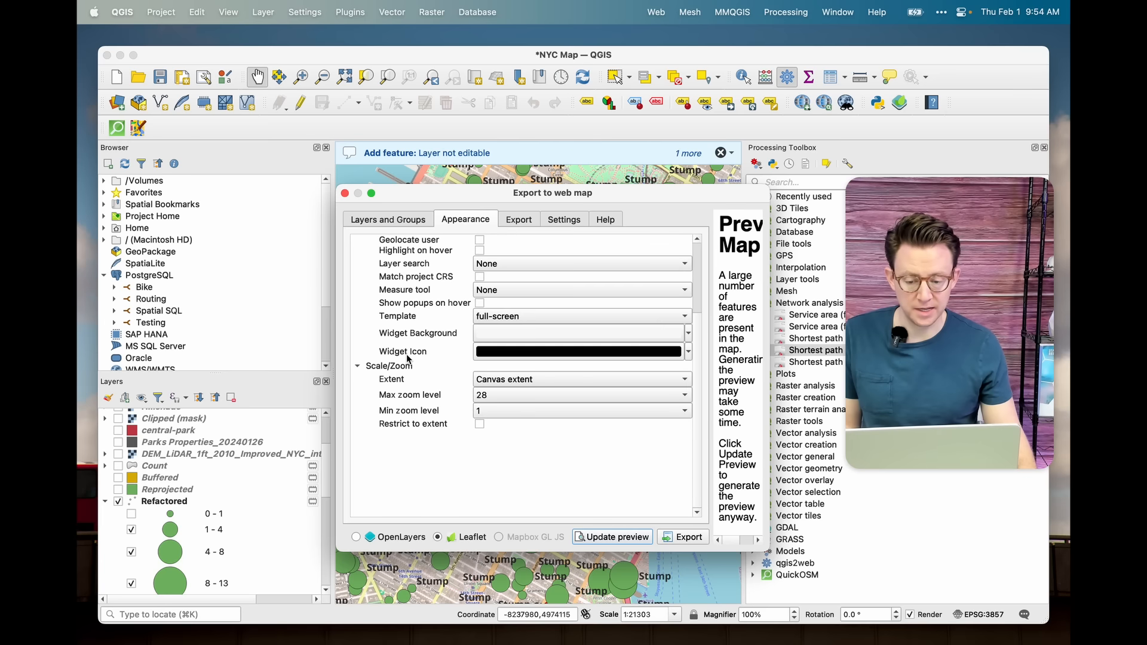
scroll(408, 359, "up", 5)
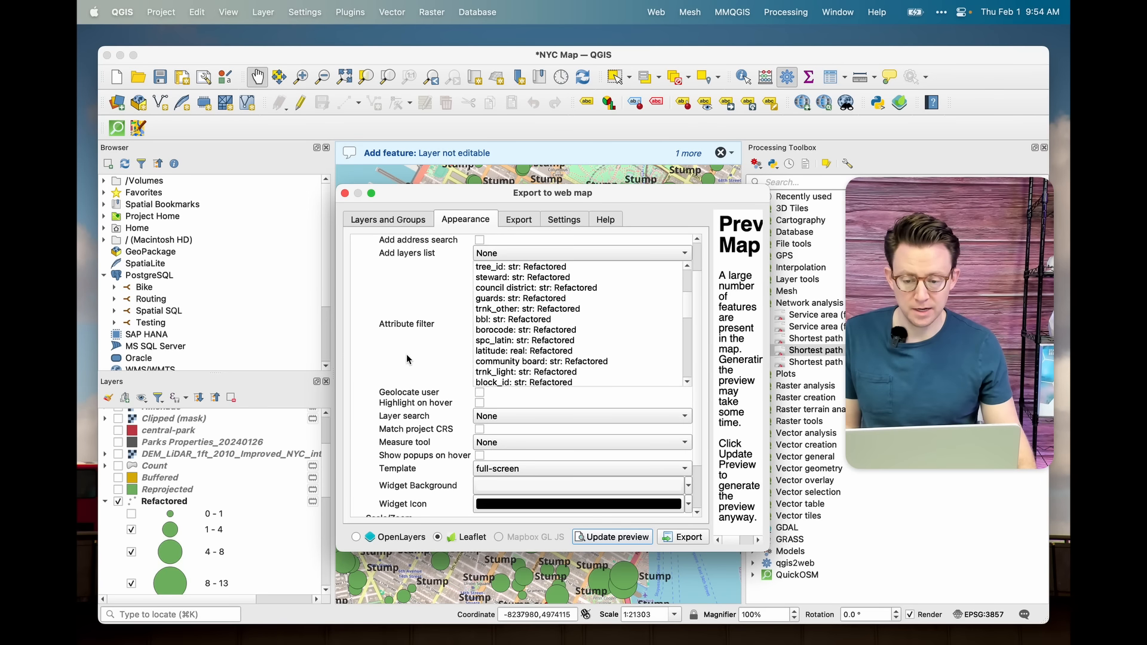
left_click(480, 394)
scroll(447, 404, "down", 5)
Step: Set the web map's export folder to qgis-tutorial inside Documents
left_click(519, 219)
left_click(681, 251)
left_click(358, 210)
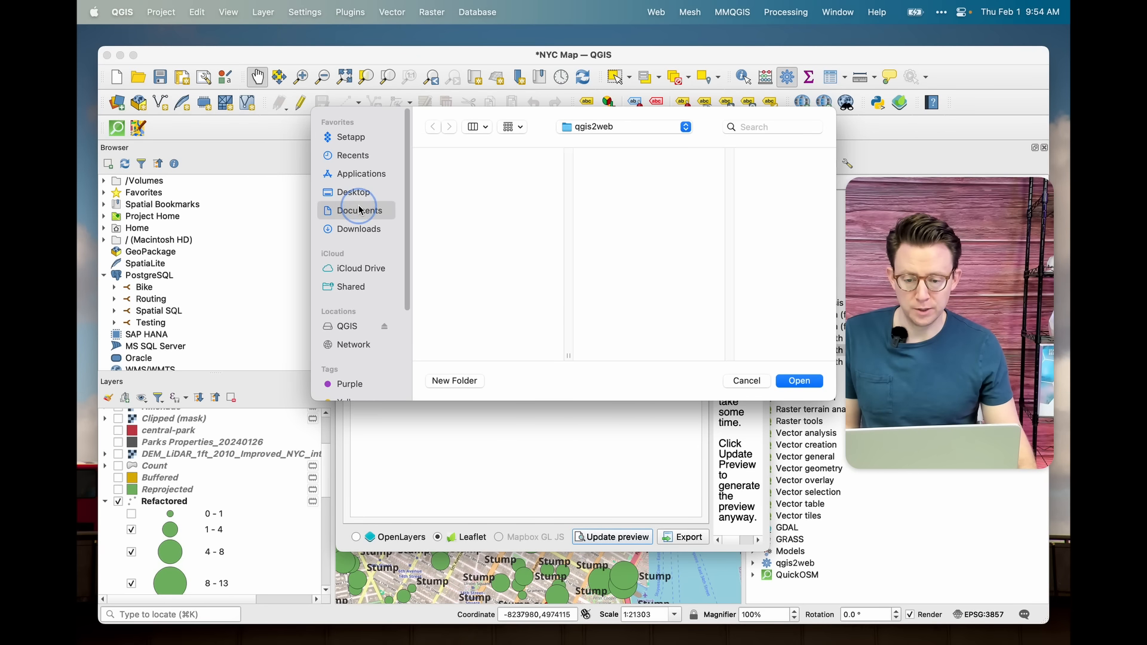
scroll(469, 227, "down", 5)
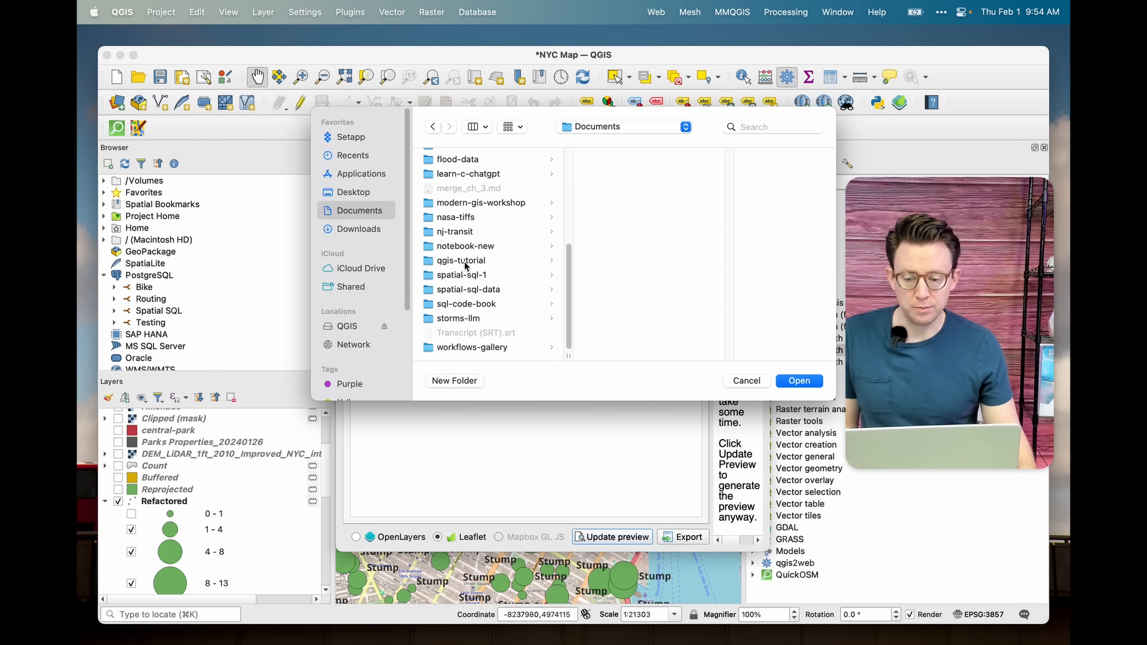
left_click(463, 261)
left_click(799, 381)
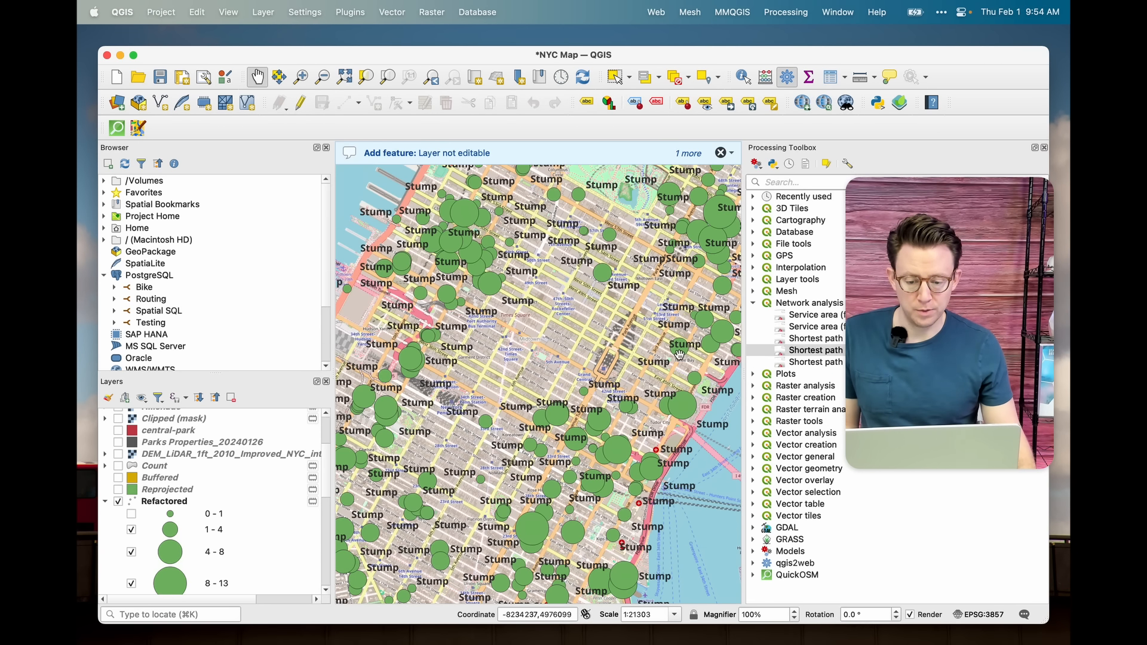
Step: Bring the web map export window back to the front and export the map as a Leaflet map
key("ctrl+Up")
left_click(245, 257)
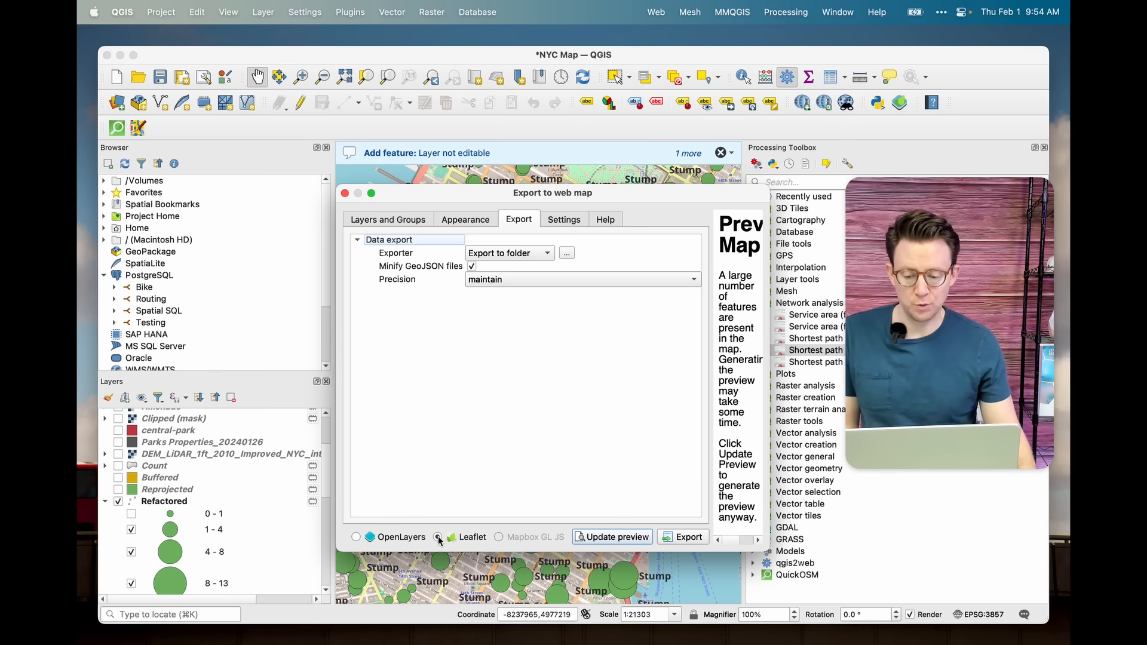
left_click(684, 541)
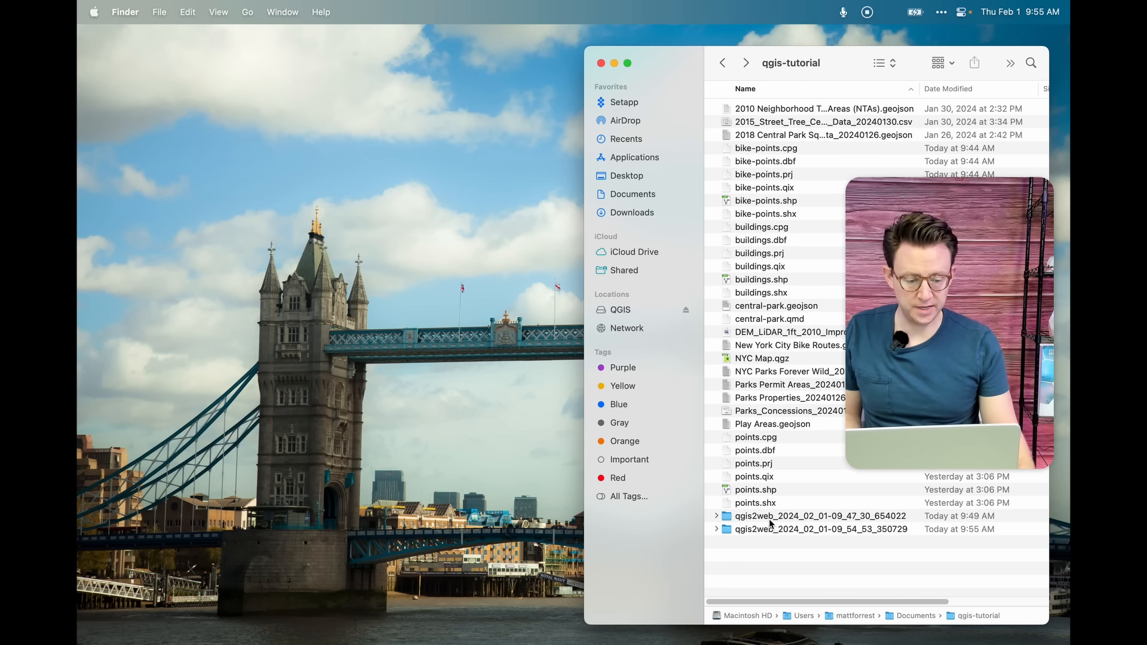
Step: Check the data and css folders inside the qgis2web_2024_02_01-09_54_53_350729 export, then open its index.html in Chrome
double_click(771, 528)
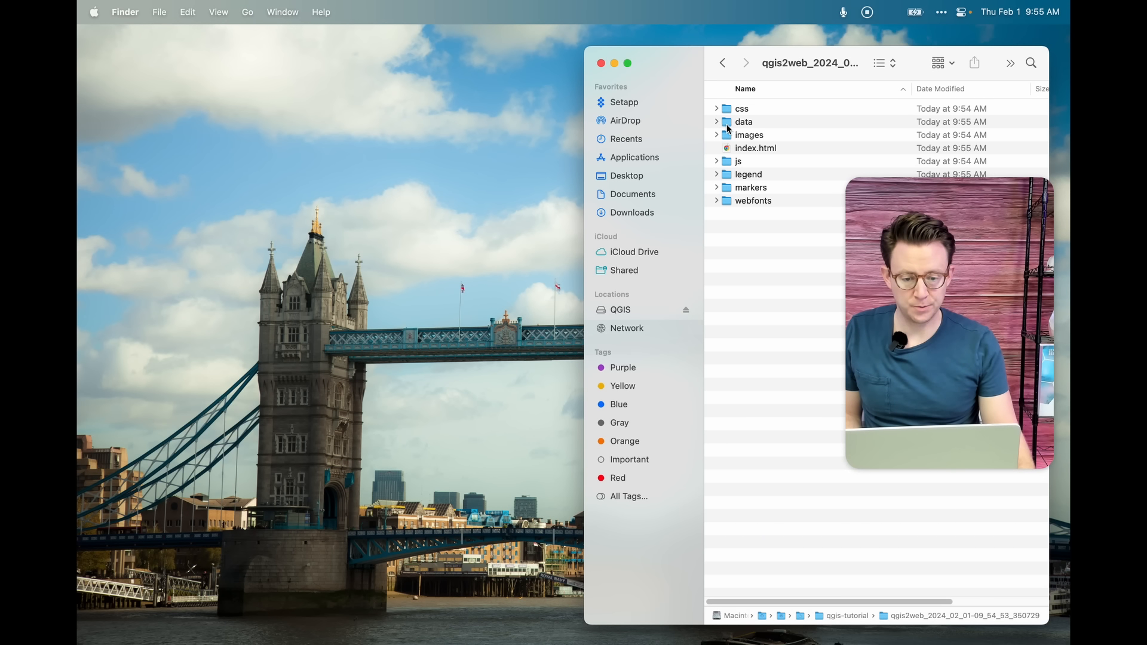
left_click(716, 123)
left_click(716, 123)
left_click(716, 109)
left_click(716, 109)
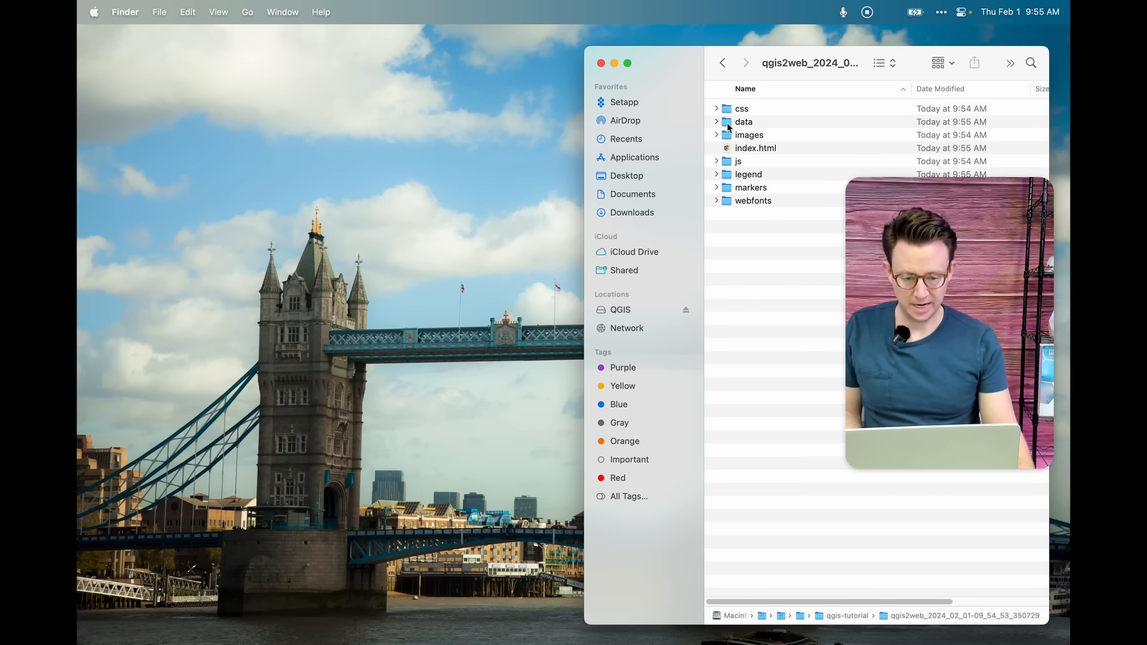
double_click(755, 150)
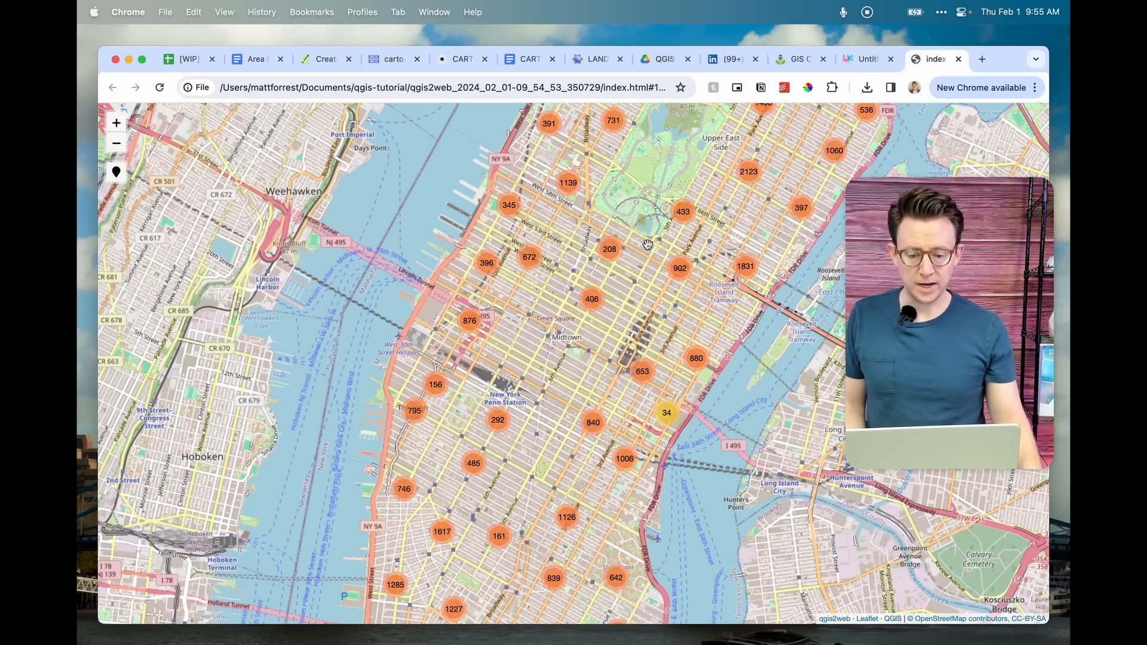
Step: Zoom the exported web map through the Upper East Side clusters down to individual trees near East 73rd Street
left_click_drag(524, 268, 380, 374)
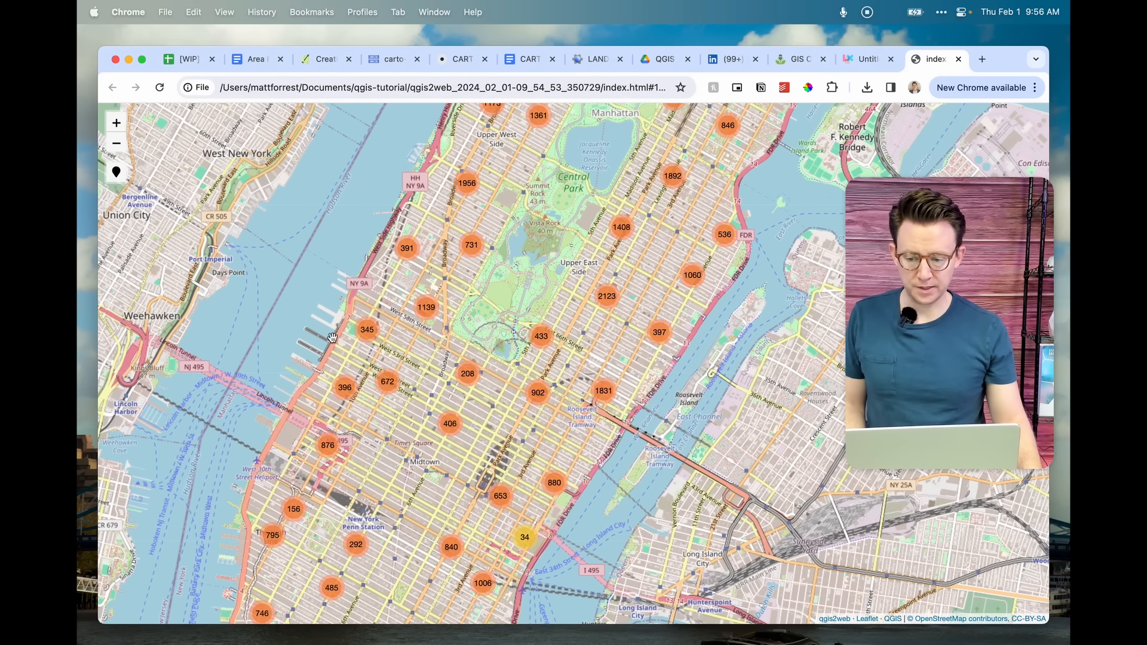
left_click(116, 125)
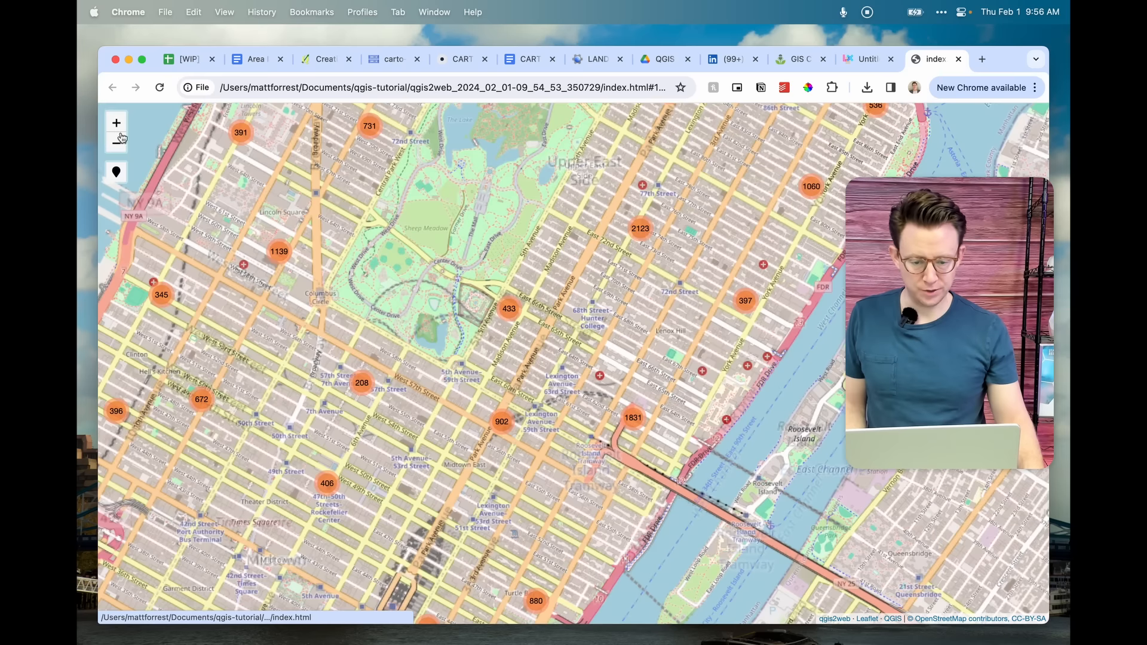
left_click(644, 234)
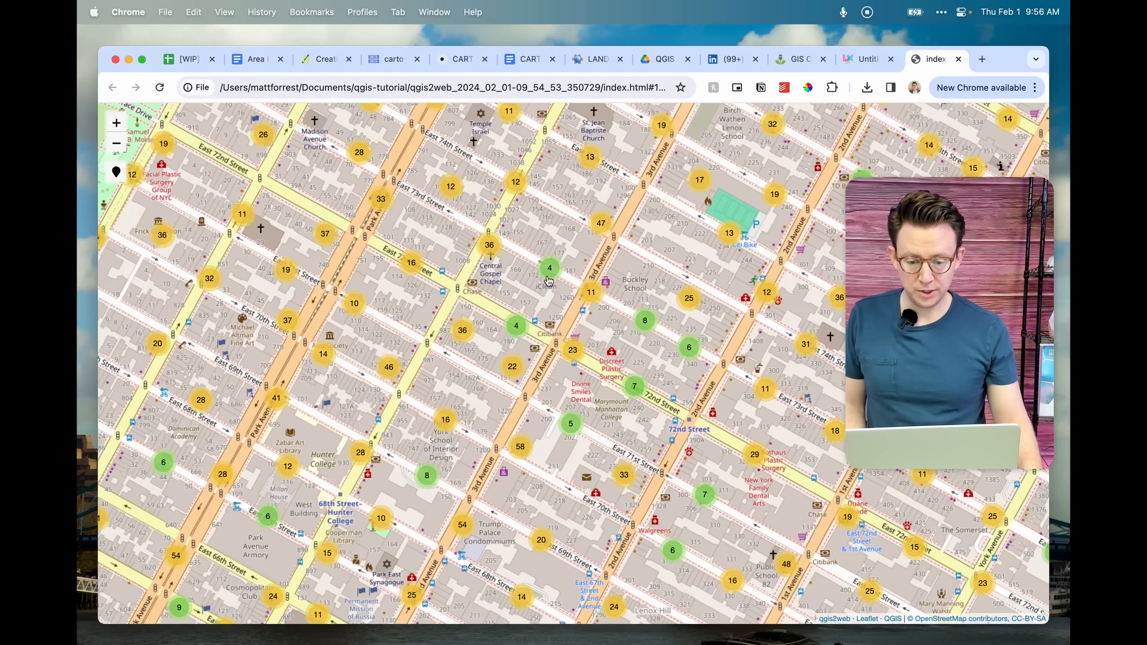
left_click(546, 279)
left_click(547, 280)
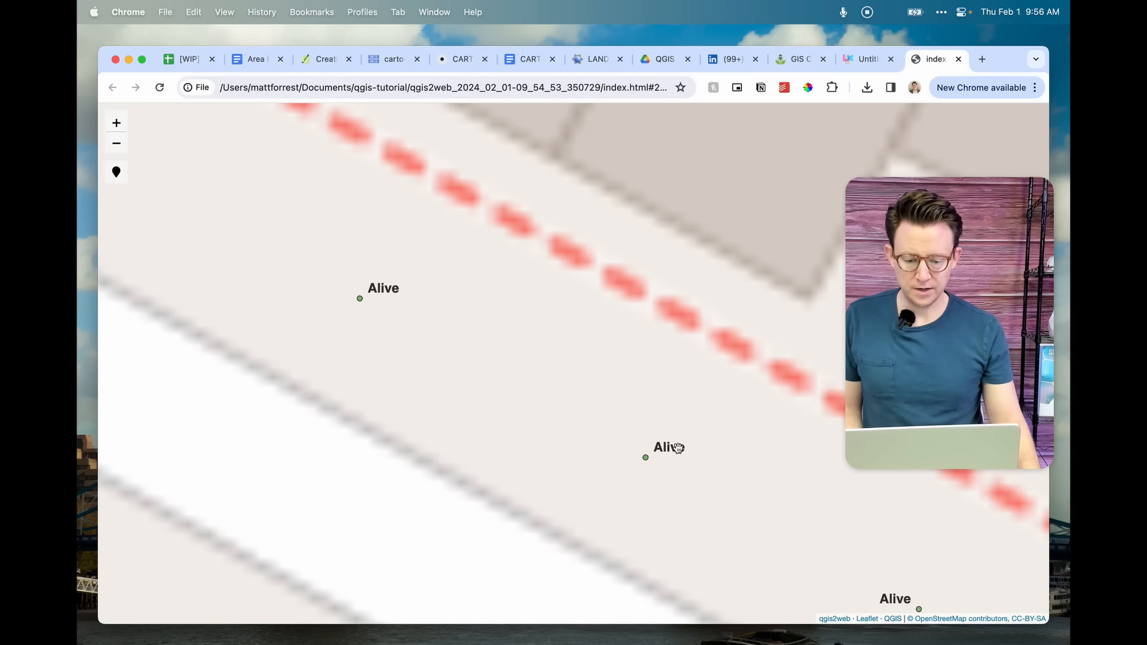
Step: View the attribute popups of two individual trees along East 73rd Street
left_click(646, 464)
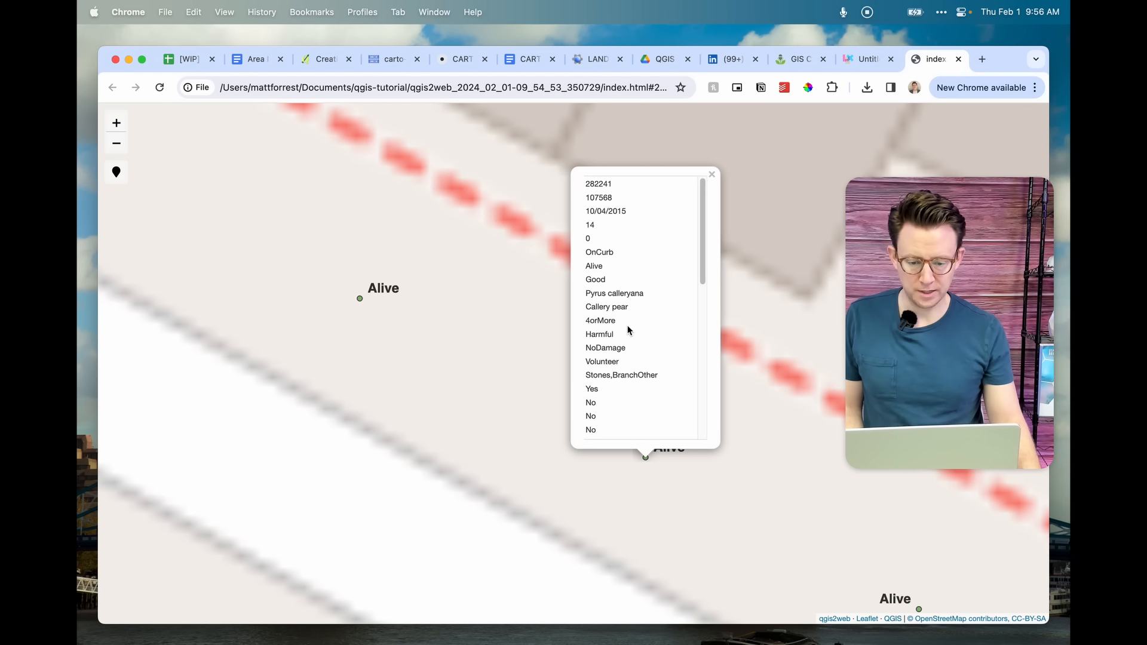
left_click_drag(703, 235, 714, 399)
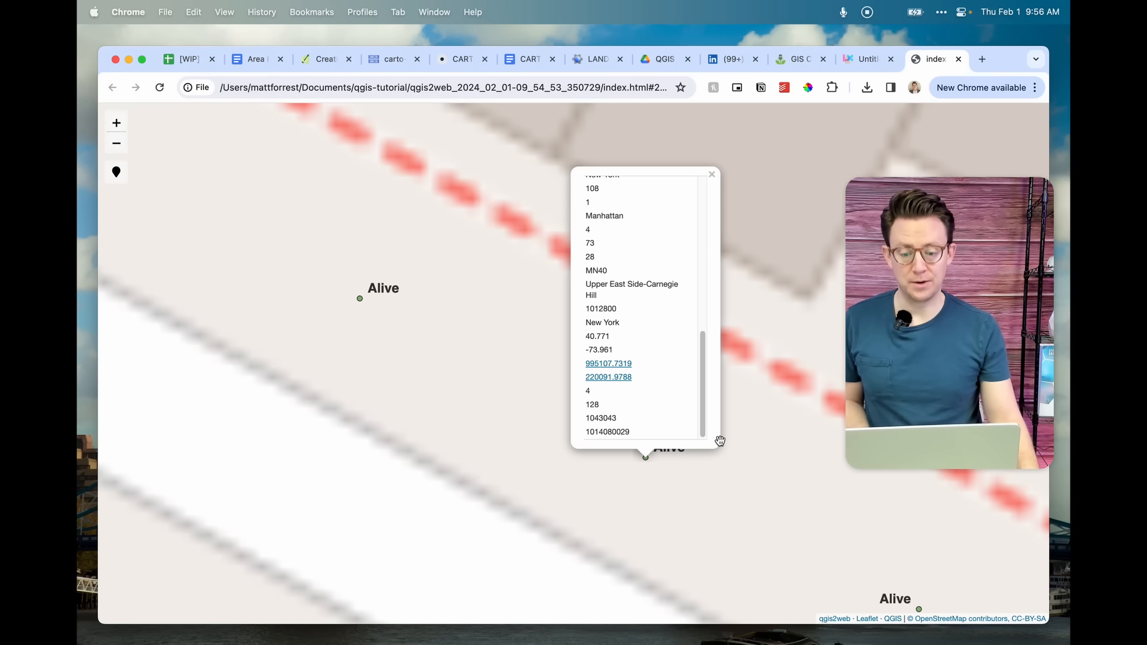
left_click(643, 472)
scroll(643, 453, "up", 3)
scroll(630, 414, "down", 2)
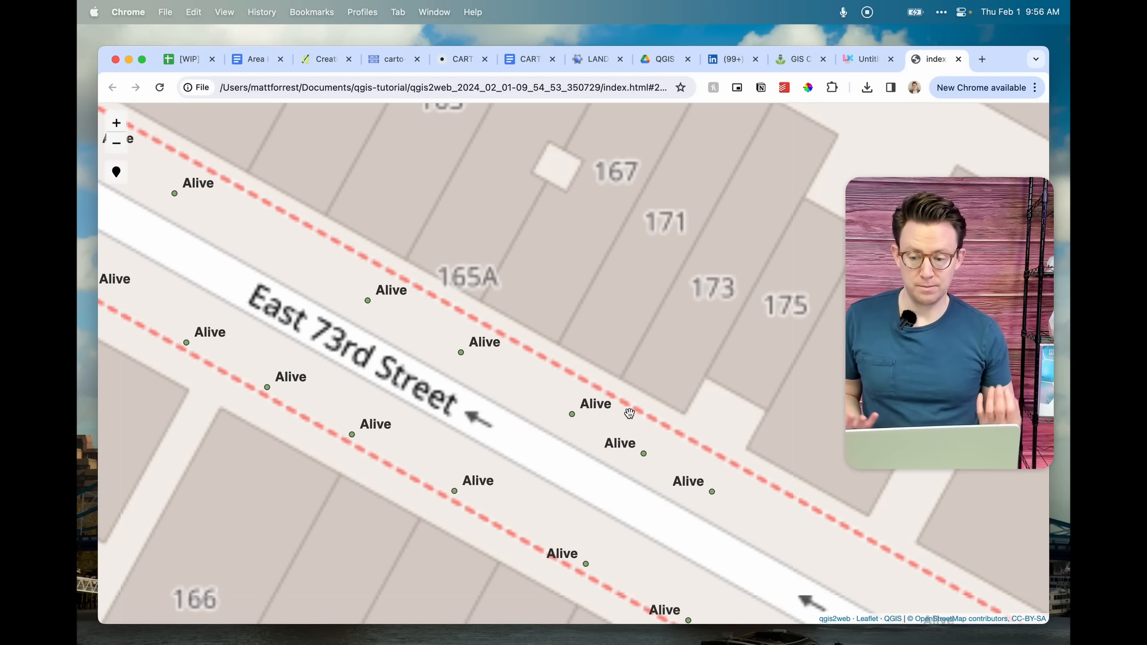
left_click(463, 354)
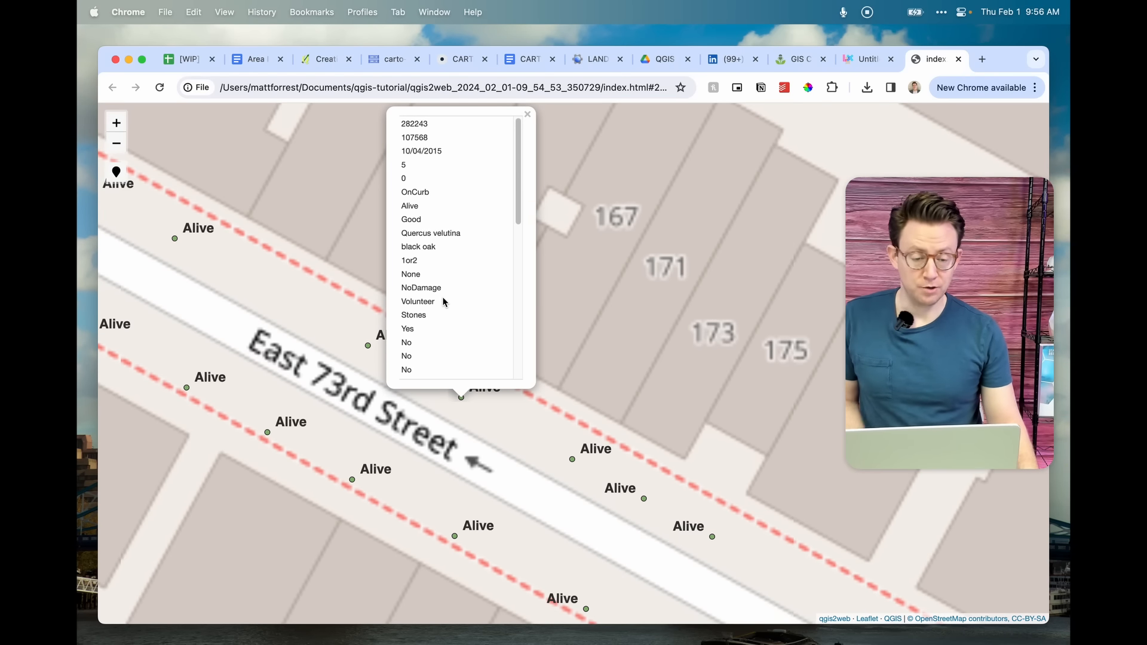